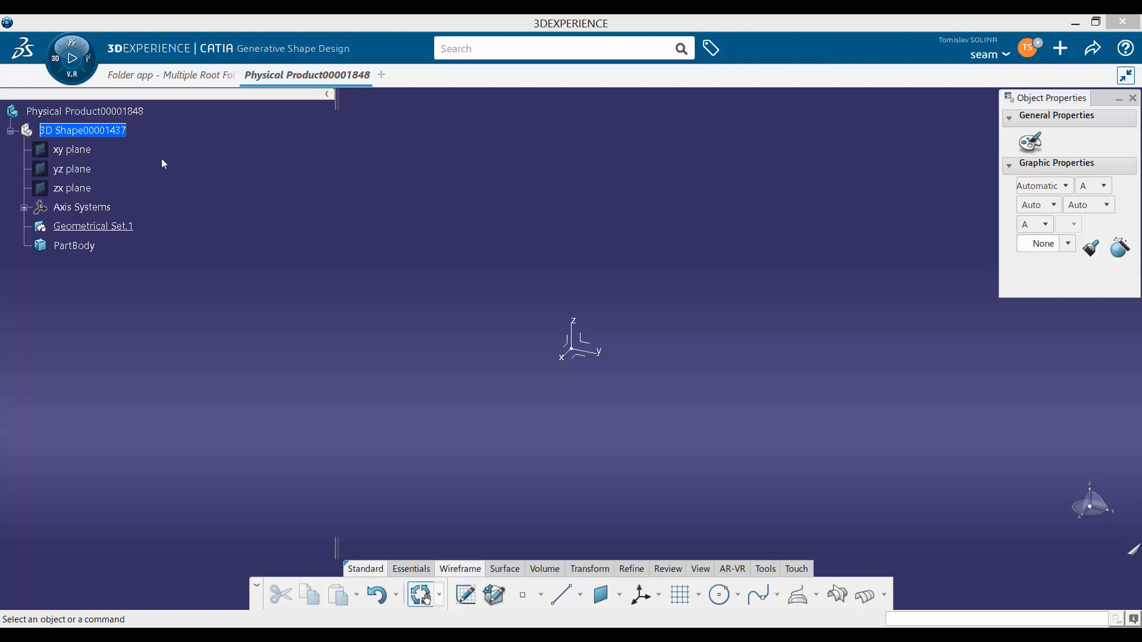
Rename the root physical product as seam_base in its properties
{"action": "left_click", "coordinate": [65, 111]}
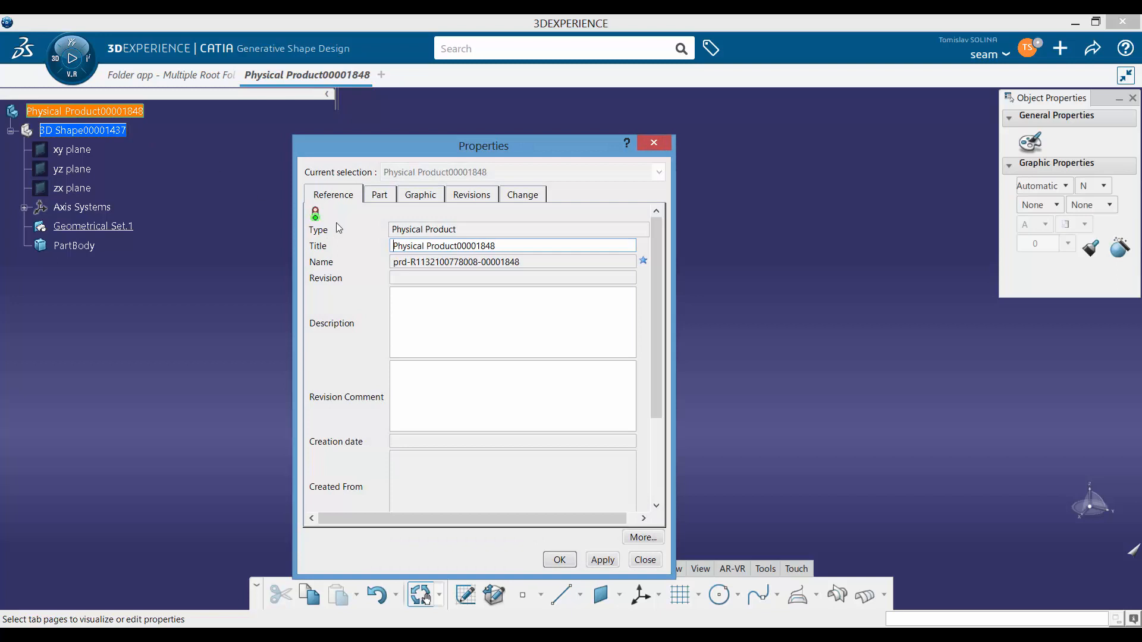
{"action": "left_click_drag", "start_coordinate": [504, 247], "coordinate": [260, 253]}
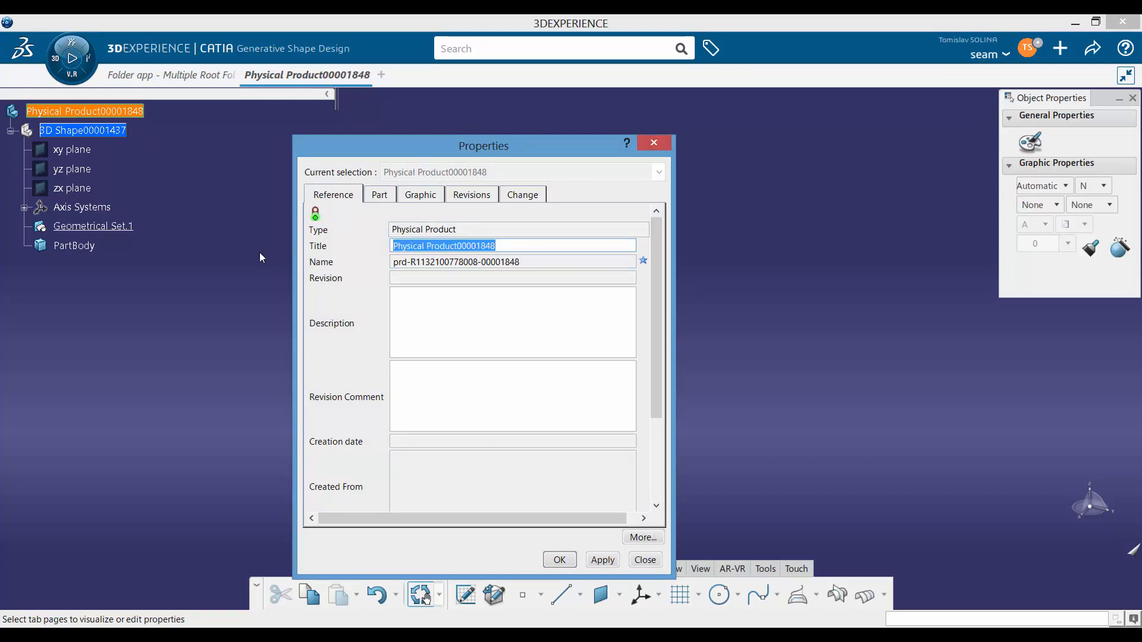
{"action": "type", "text": "seam"}
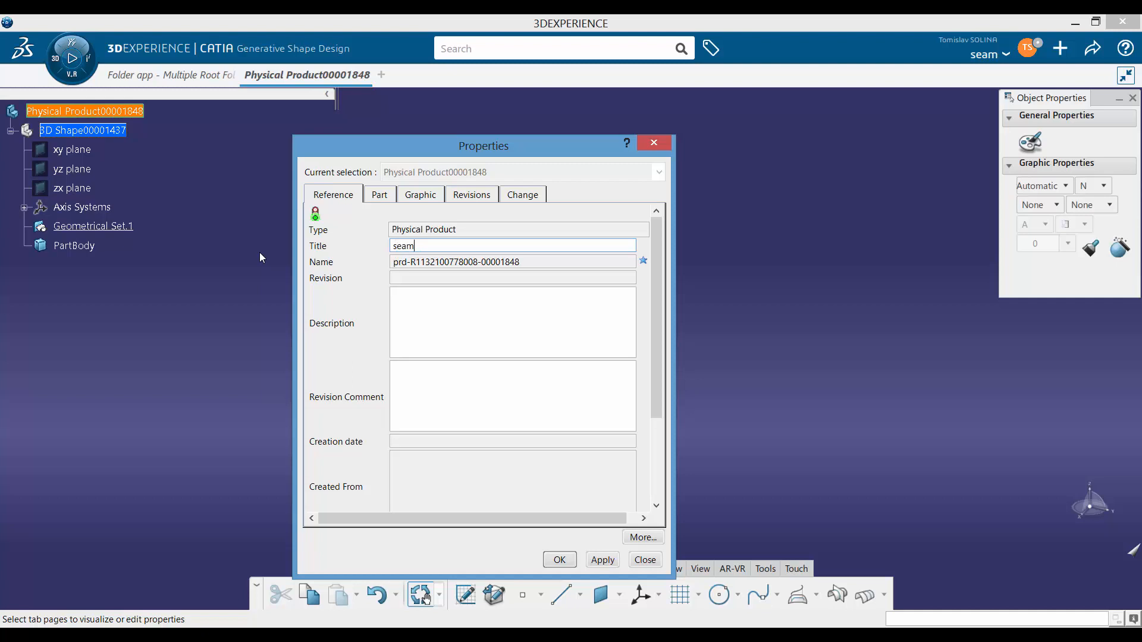
{"action": "type", "text": "_base"}
{"action": "left_click", "coordinate": [559, 560]}
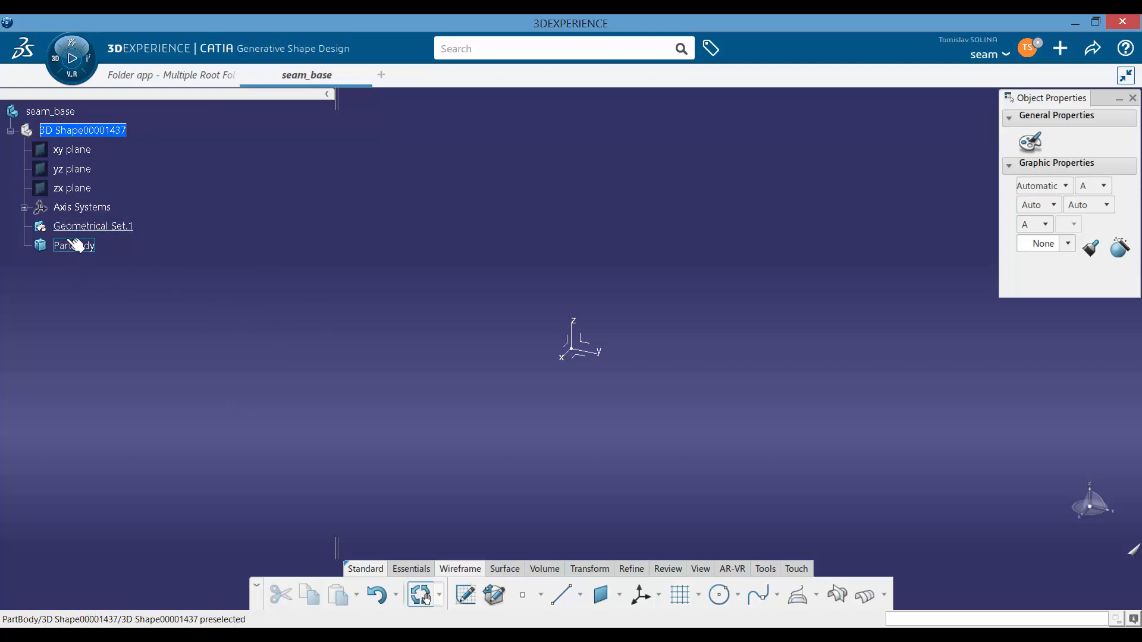
Set both the 3D shape's title and the geometrical set's feature name to References
{"action": "left_click", "coordinate": [97, 226]}
{"action": "key", "text": "alt+Return"}
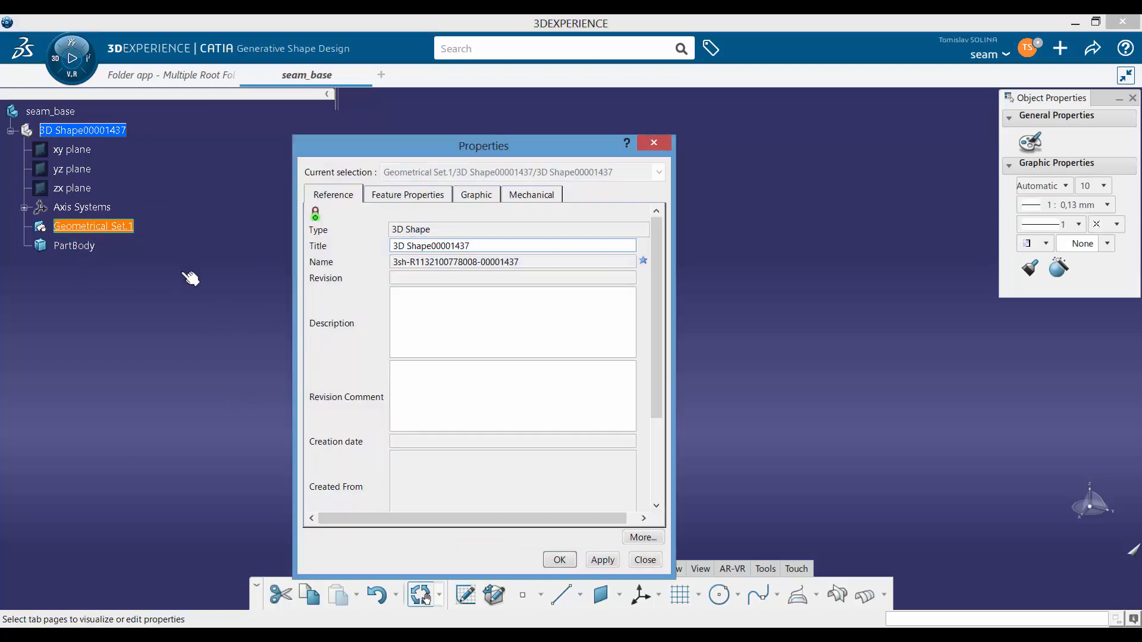
{"action": "key", "text": "ctrl+a"}
{"action": "type", "text": "ferecn"}
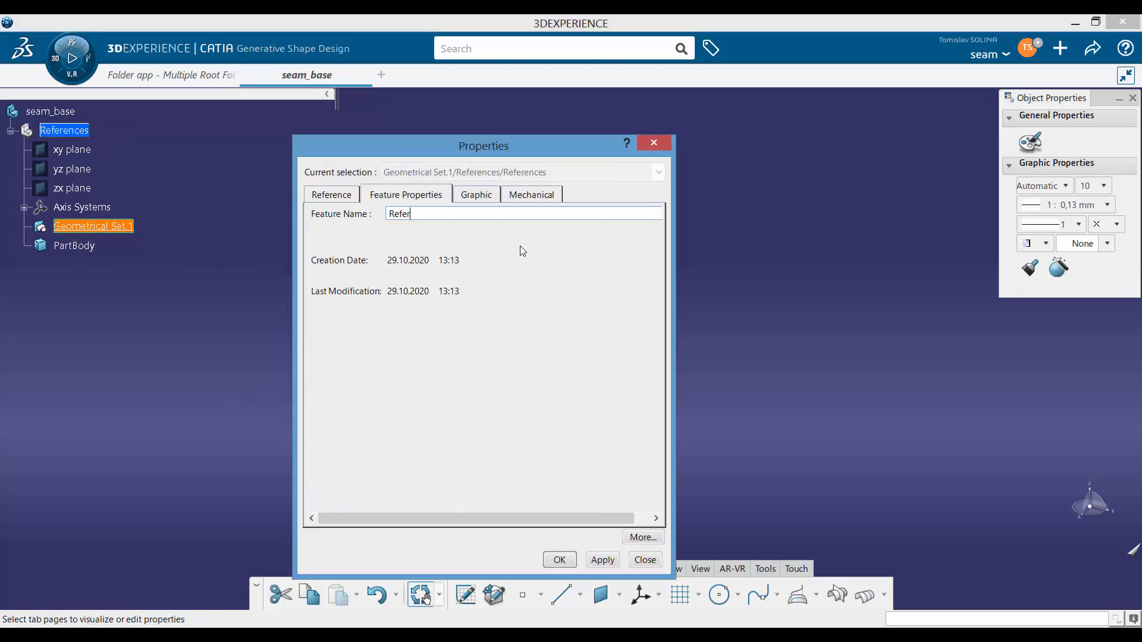
{"action": "key", "text": "BackSpace"}
{"action": "key", "text": "BackSpace"}
{"action": "type", "text": "nces"}
{"action": "key", "text": "Return"}
{"action": "left_click", "coordinate": [492, 251]}
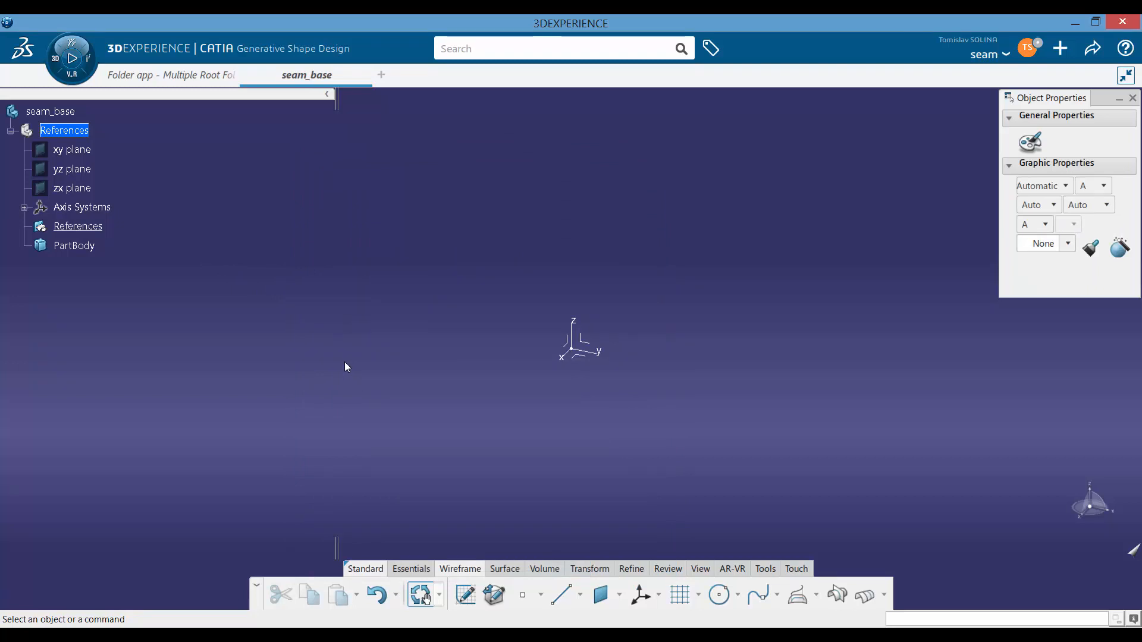
Create a standard axis system with default origin and axes, stored in the References set instead of under the Axis Systems node
{"action": "left_click", "coordinate": [24, 208]}
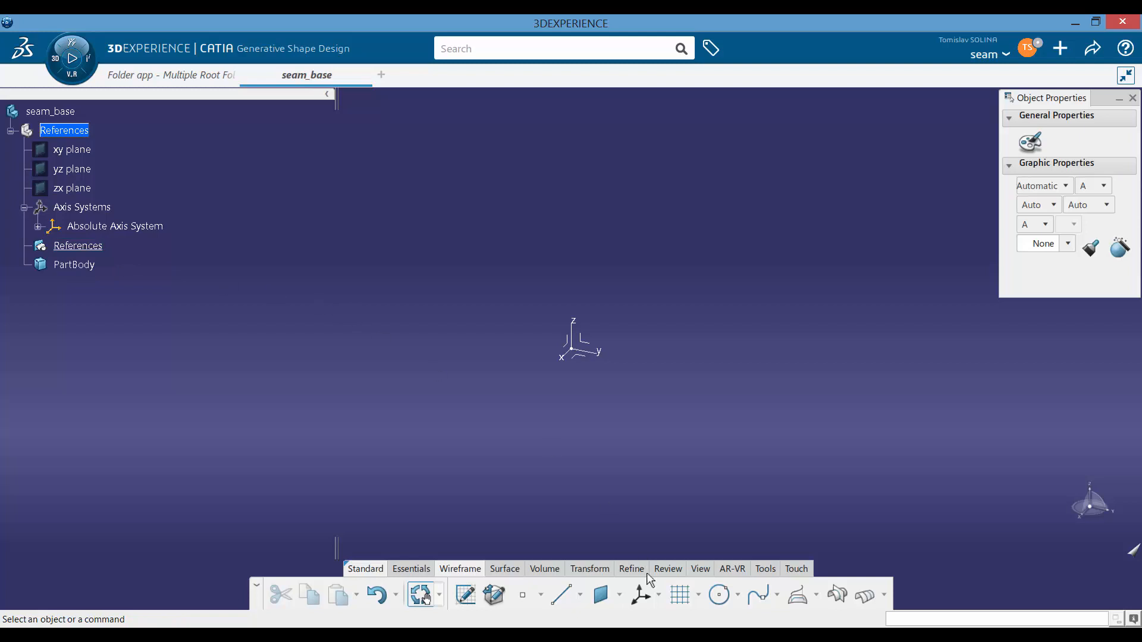
{"action": "left_click", "coordinate": [641, 595]}
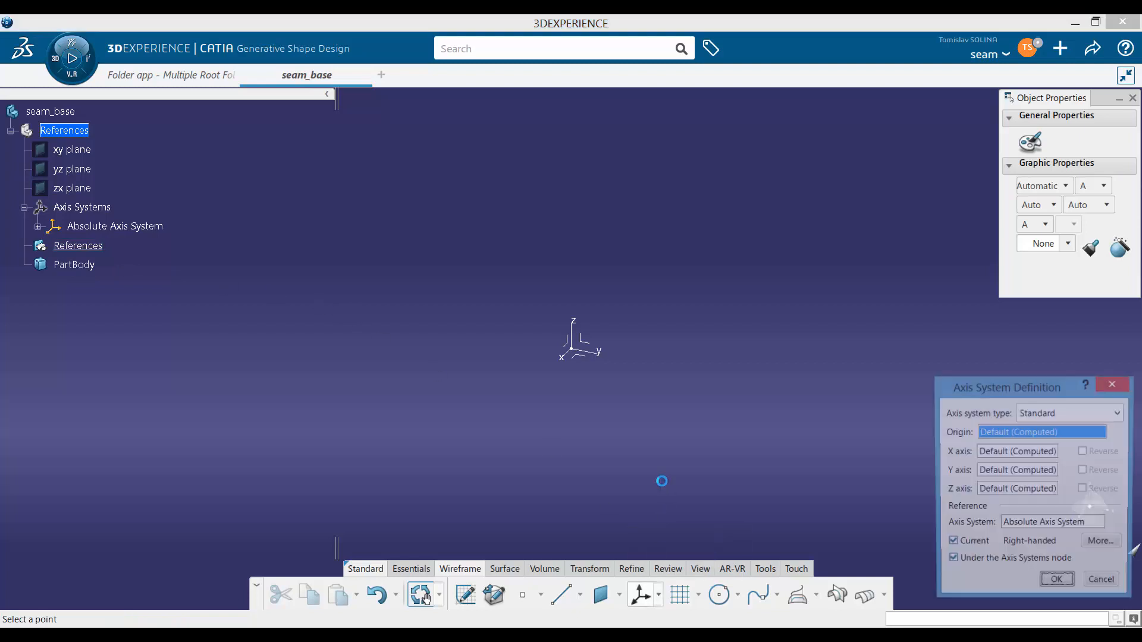
{"action": "left_click", "coordinate": [976, 563]}
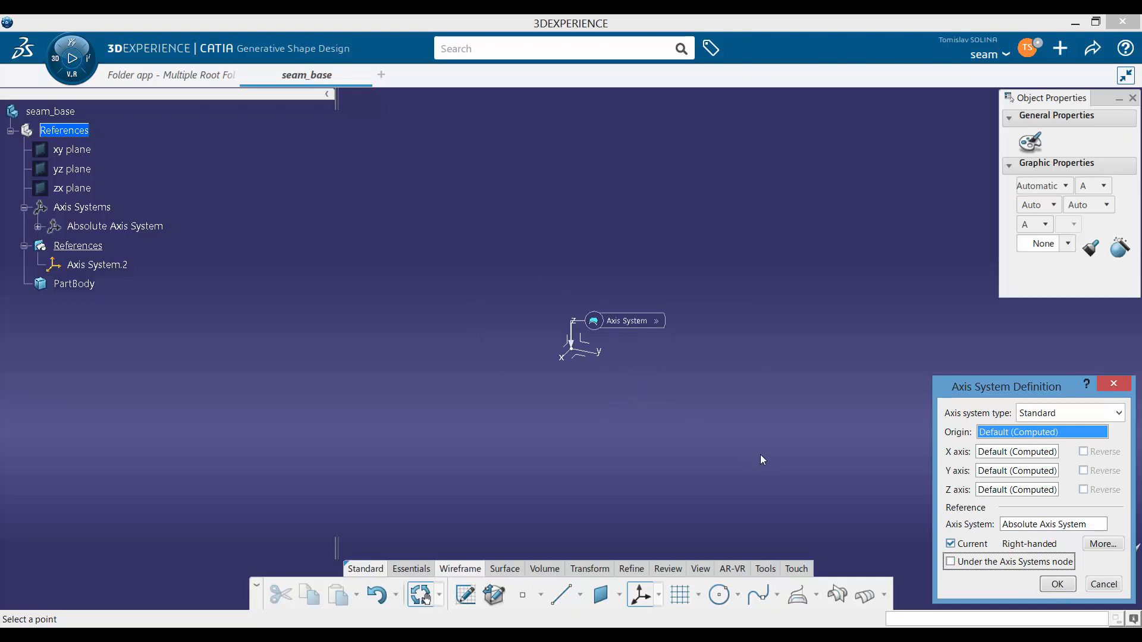
{"action": "left_click", "coordinate": [1065, 586]}
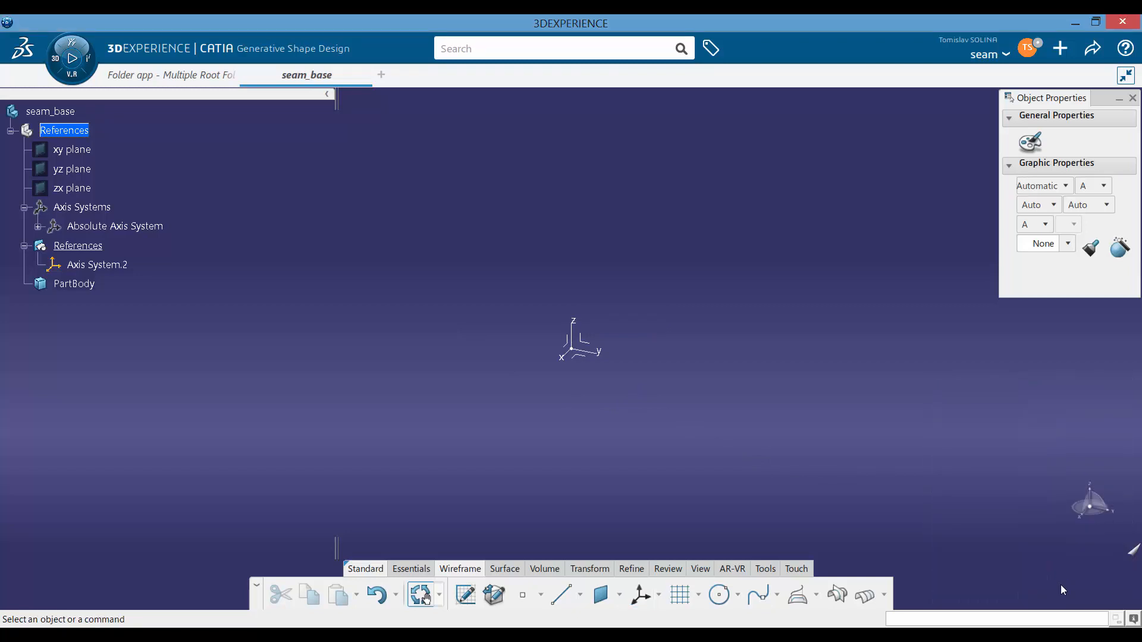
Isolate the new axis system in the References set and delete the Absolute Axis System
{"action": "right_click", "coordinate": [122, 269]}
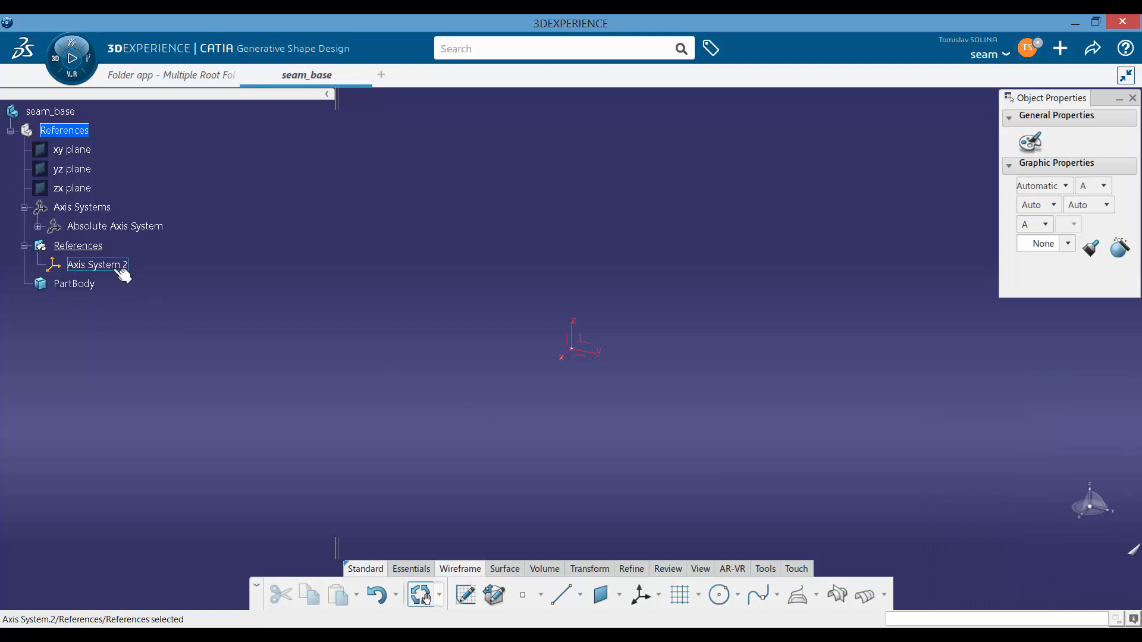
{"action": "mouse_move", "coordinate": [233, 616]}
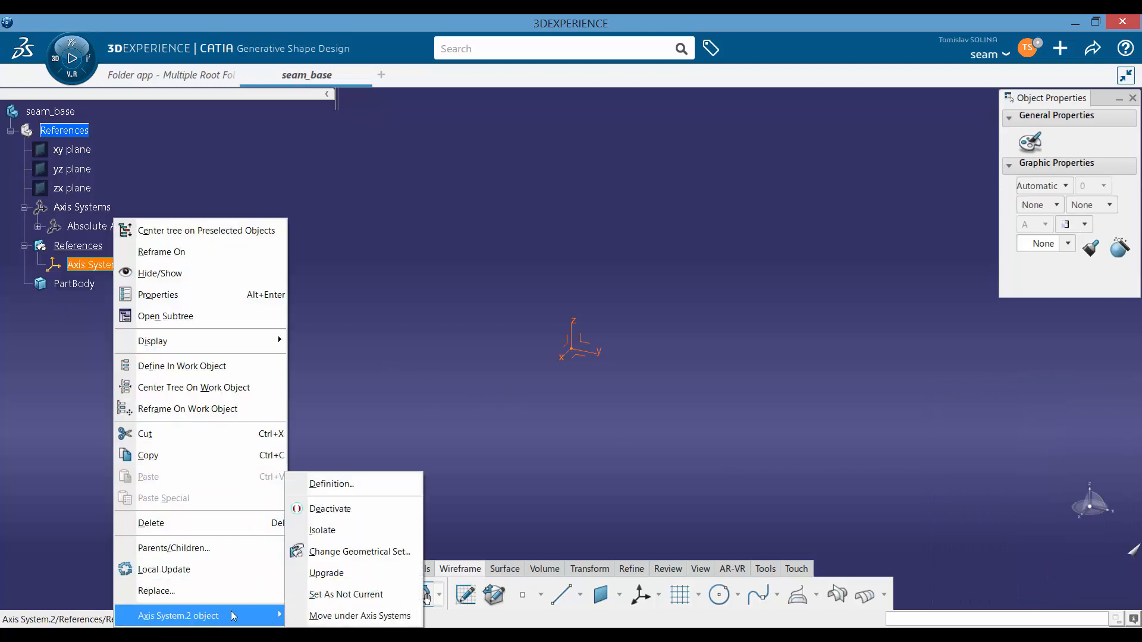
{"action": "left_click", "coordinate": [329, 530]}
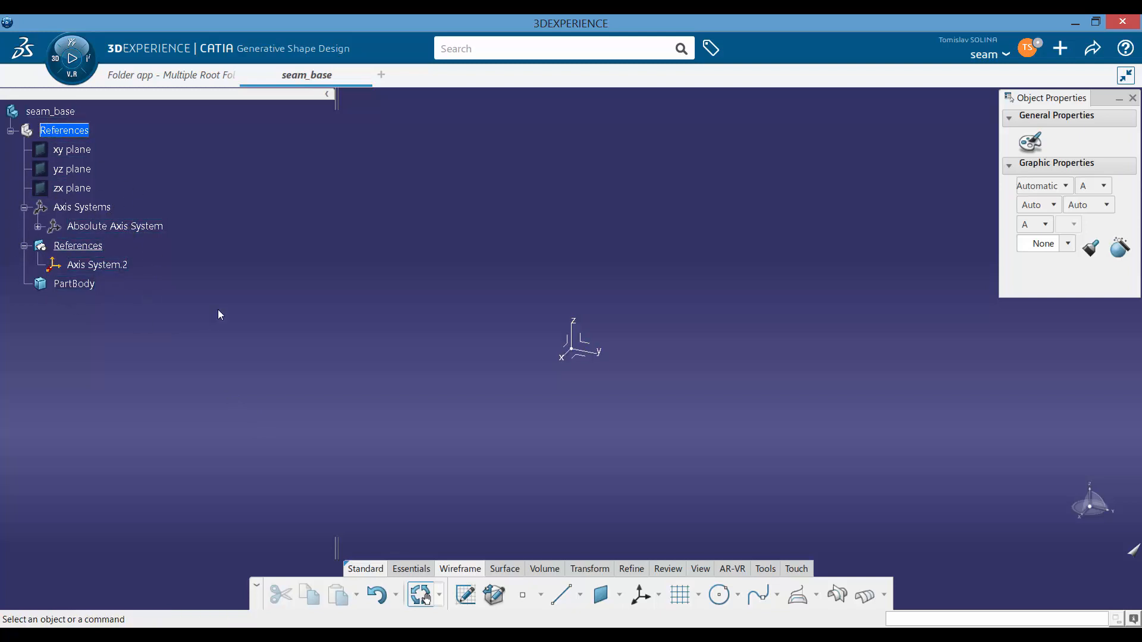
{"action": "right_click", "coordinate": [96, 223]}
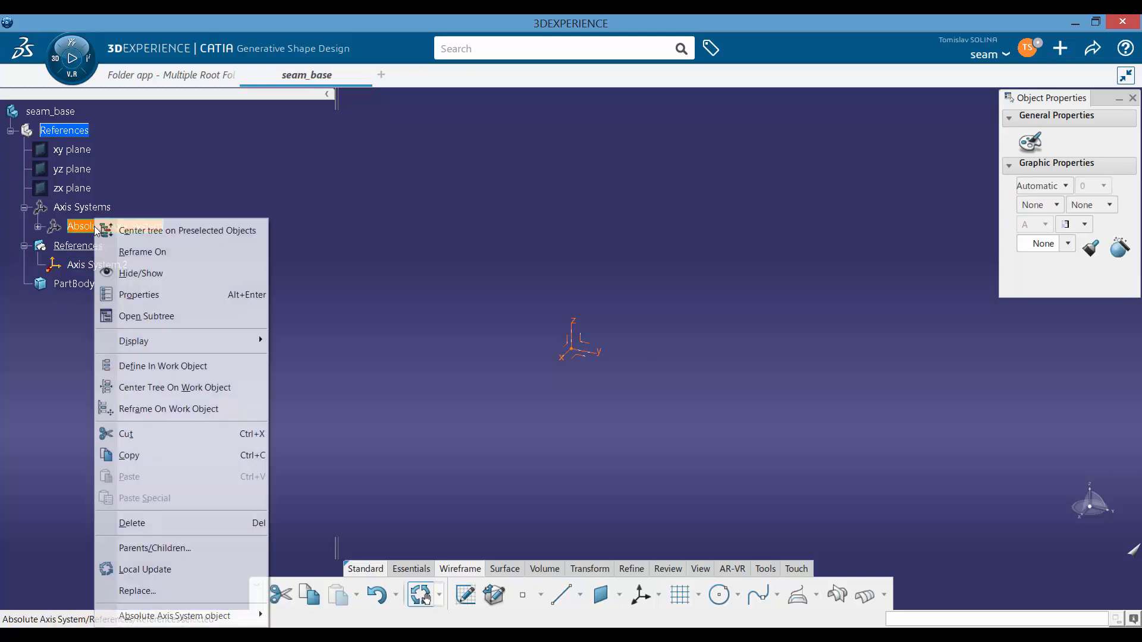
{"action": "key", "text": "Delete"}
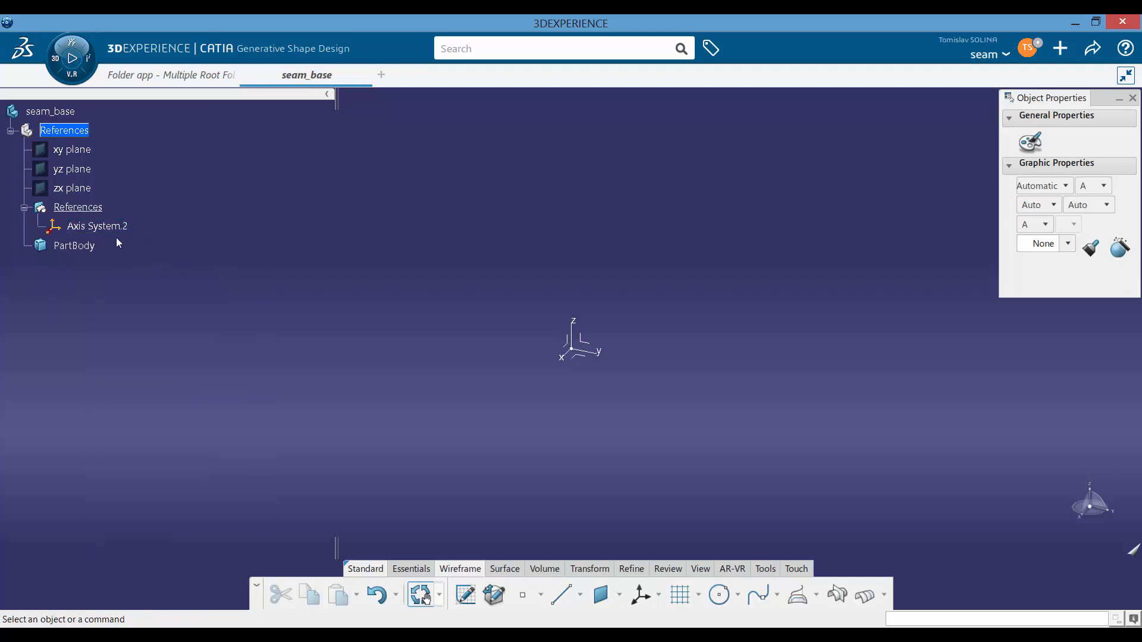
Rename the isolated axis system as MainAxisSystem
{"action": "left_click", "coordinate": [119, 228]}
{"action": "key", "text": "alt+Return"}
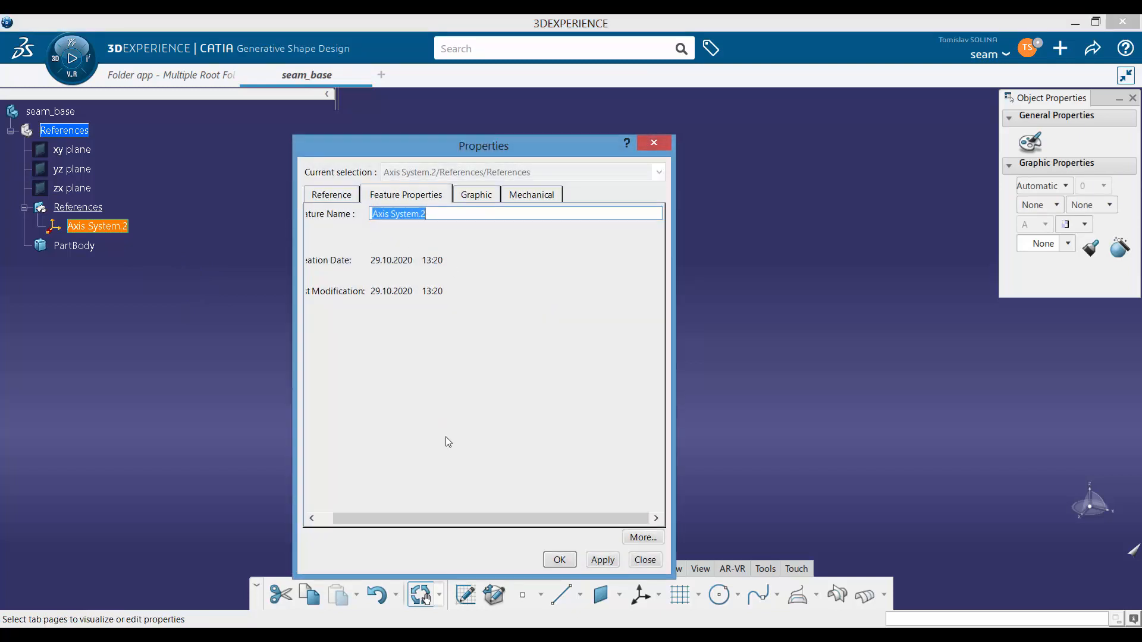
{"action": "type", "text": "MainAxisSystem"}
{"action": "key", "text": "Return"}
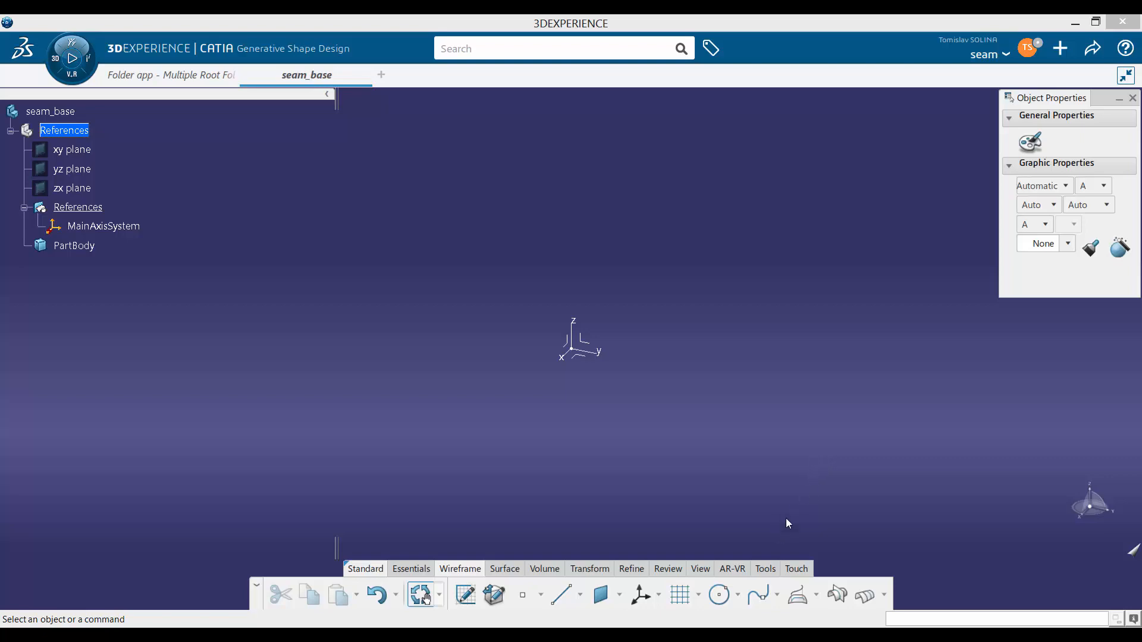
Create a single-value Length parameter named stitch_length with a value of 4,5 mm in the Formulas editor
{"action": "left_click", "coordinate": [765, 568]}
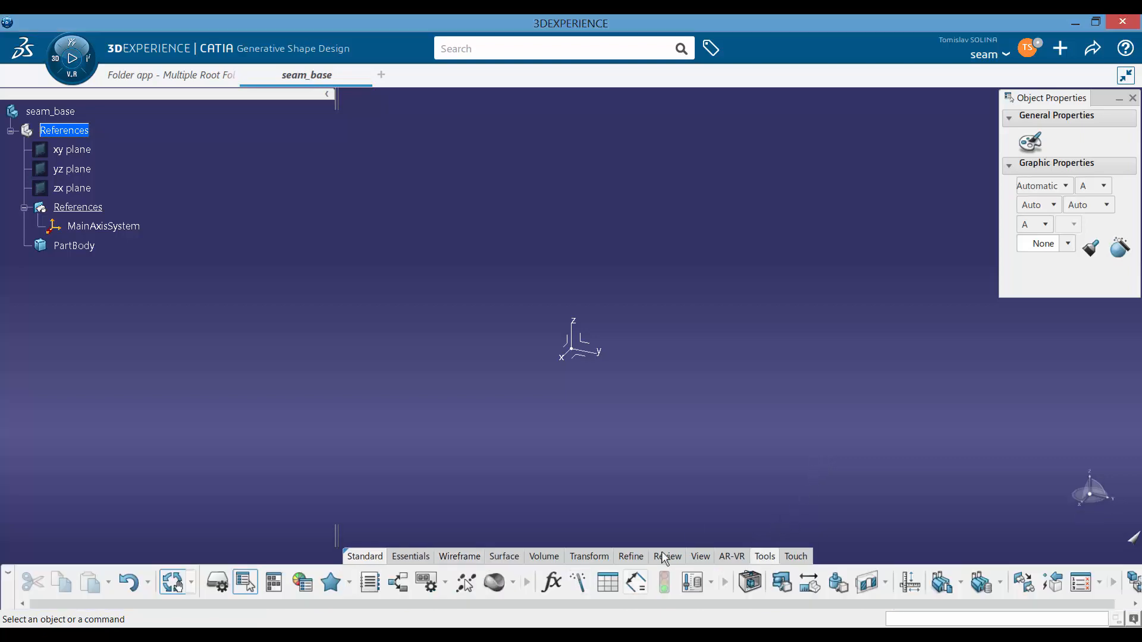
{"action": "left_click", "coordinate": [552, 582]}
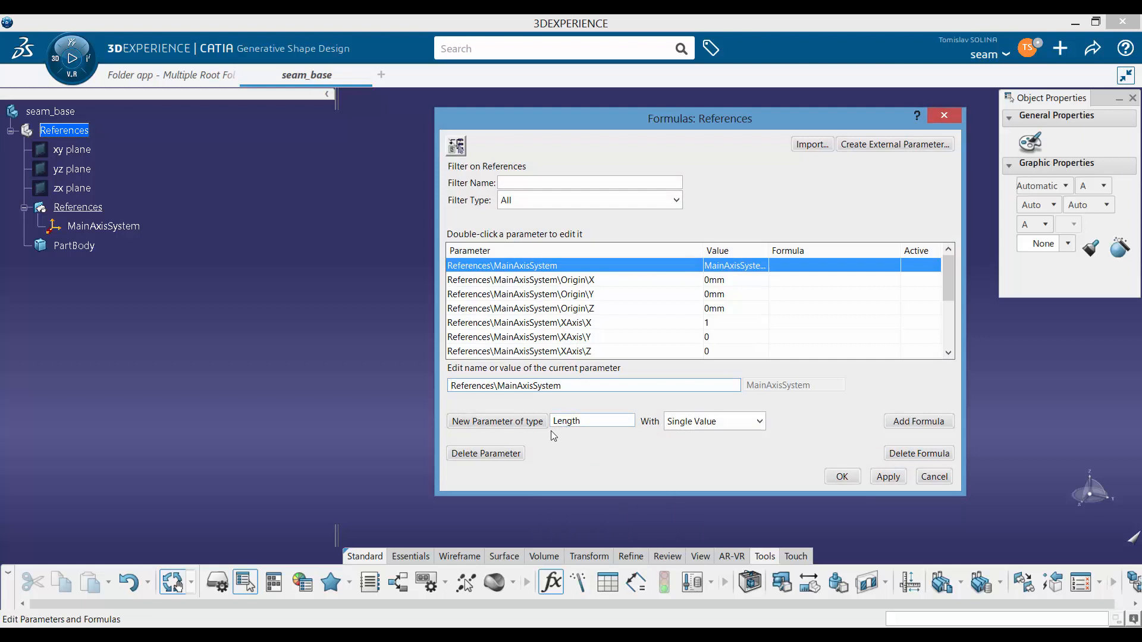
{"action": "left_click", "coordinate": [500, 422]}
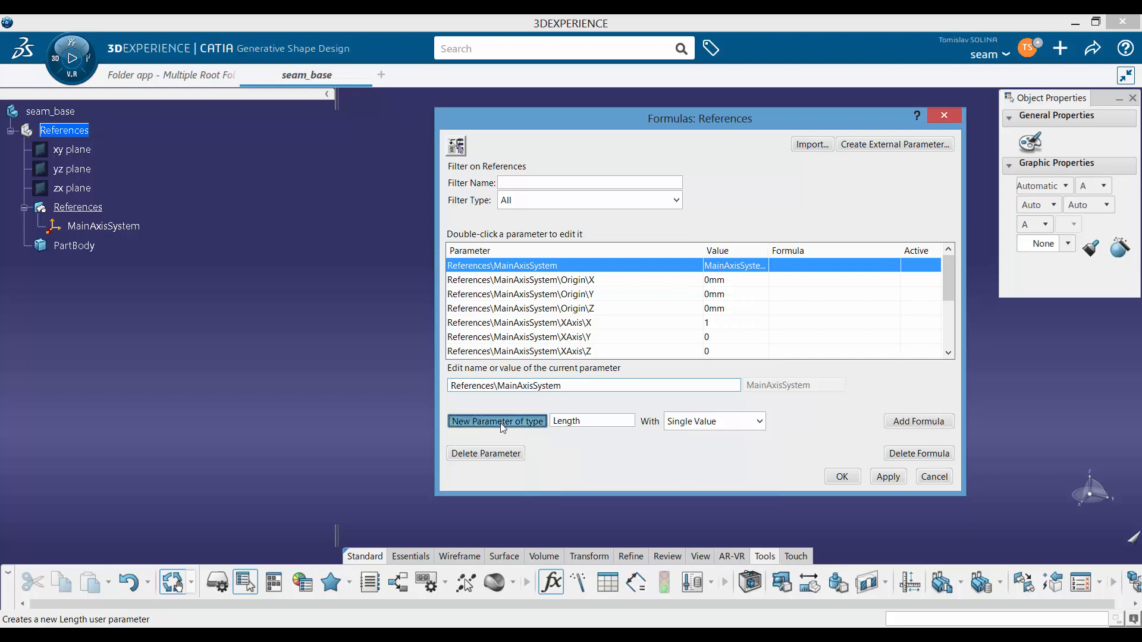
{"action": "double_click", "coordinate": [530, 392]}
{"action": "type", "text": "st"}
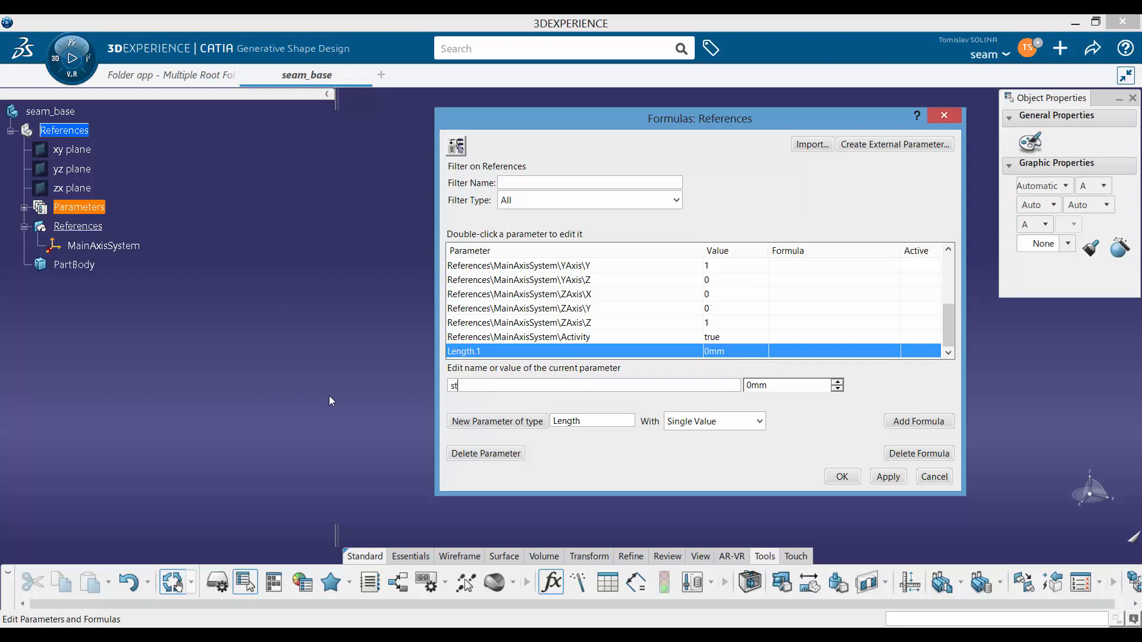
{"action": "type", "text": "itch_length"}
{"action": "key", "text": "Tab"}
{"action": "type", "text": "4,5"}
Add a Length parameter named stitch_gap with a value of 0,5 mm
{"action": "left_click", "coordinate": [515, 425]}
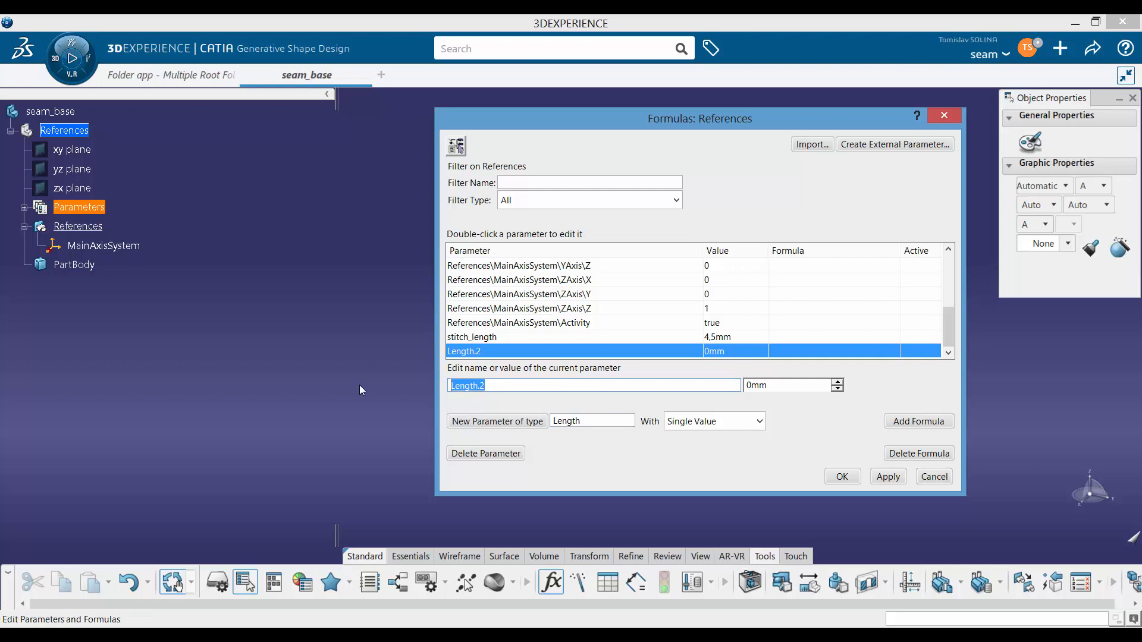
{"action": "type", "text": "stitch_gap"}
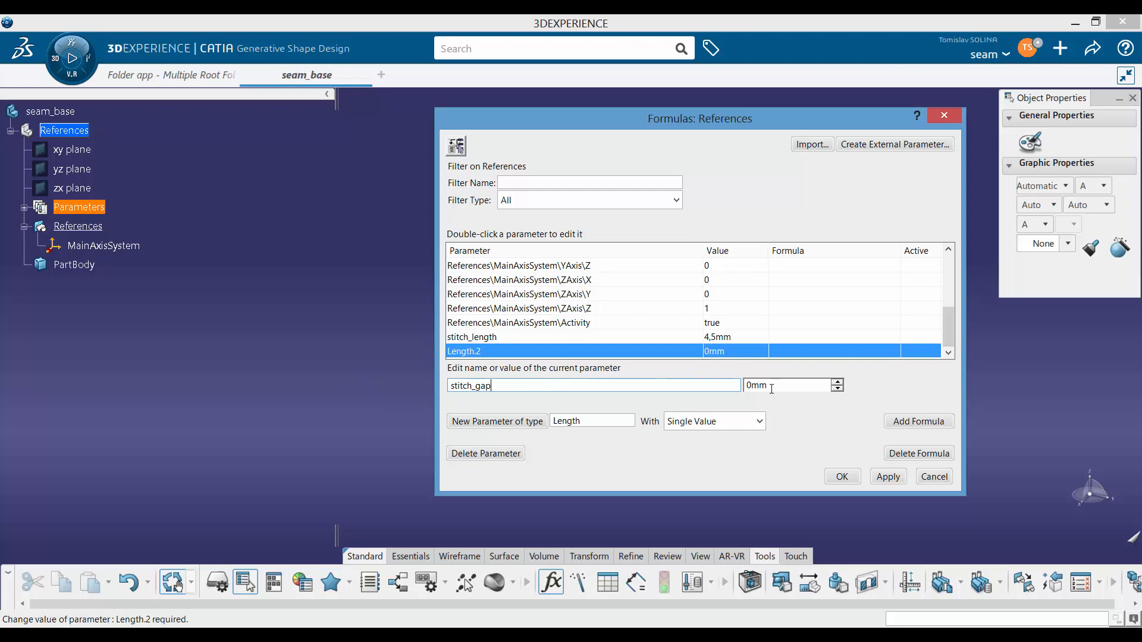
{"action": "left_click", "coordinate": [822, 384]}
{"action": "double_click", "coordinate": [822, 384]}
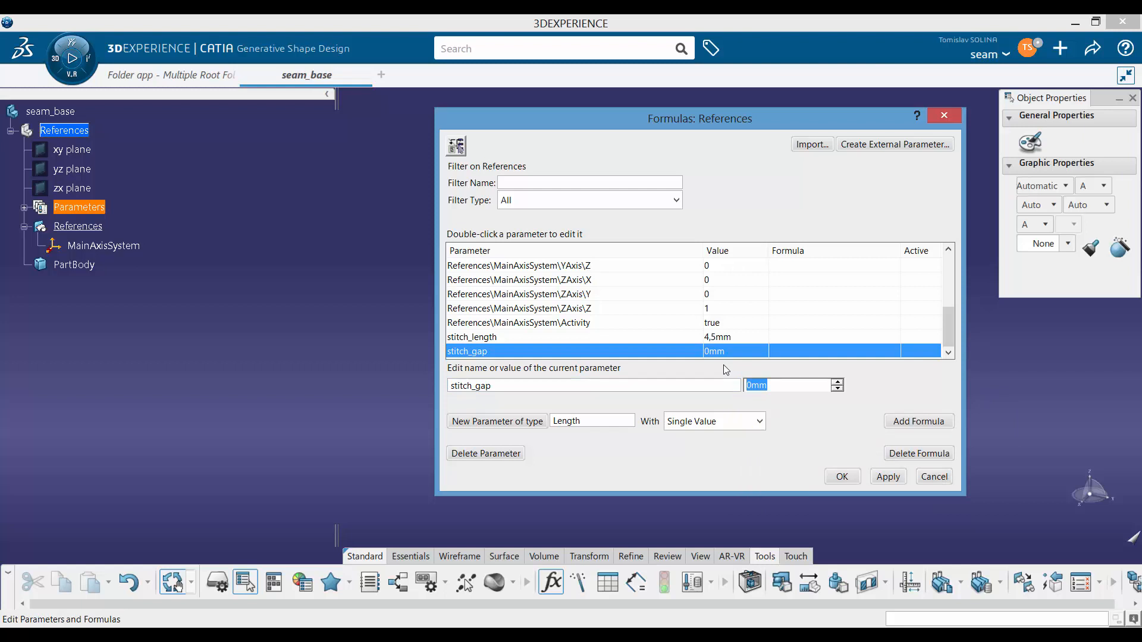
{"action": "type", "text": ",5"}
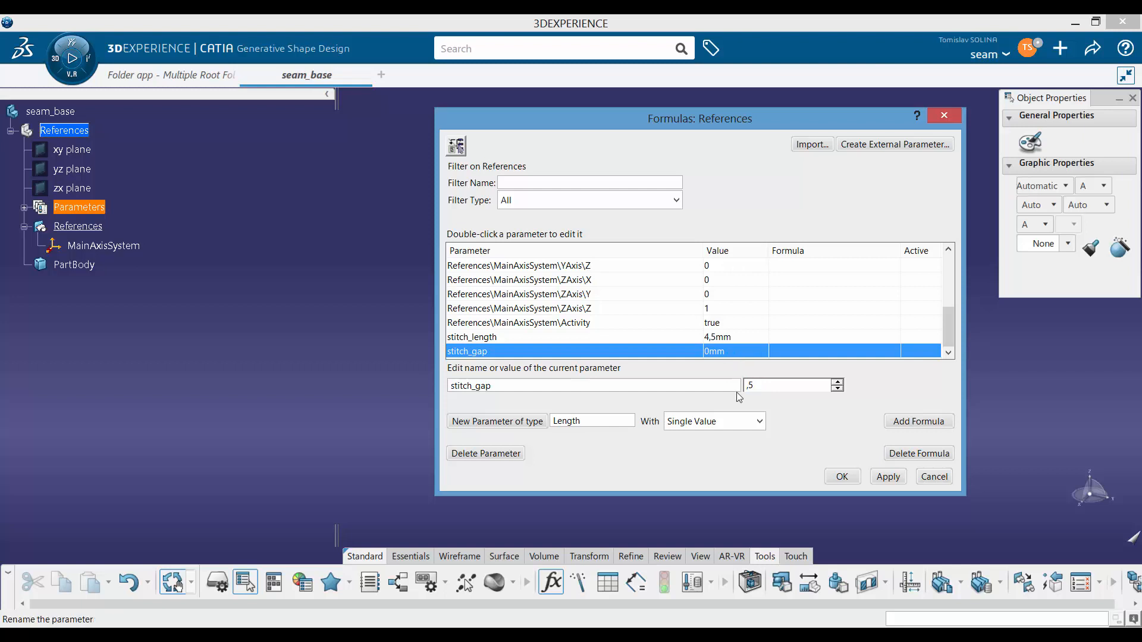
Add a Length parameter named stitch_offset with a value of 0,05 mm
{"action": "left_click", "coordinate": [519, 426]}
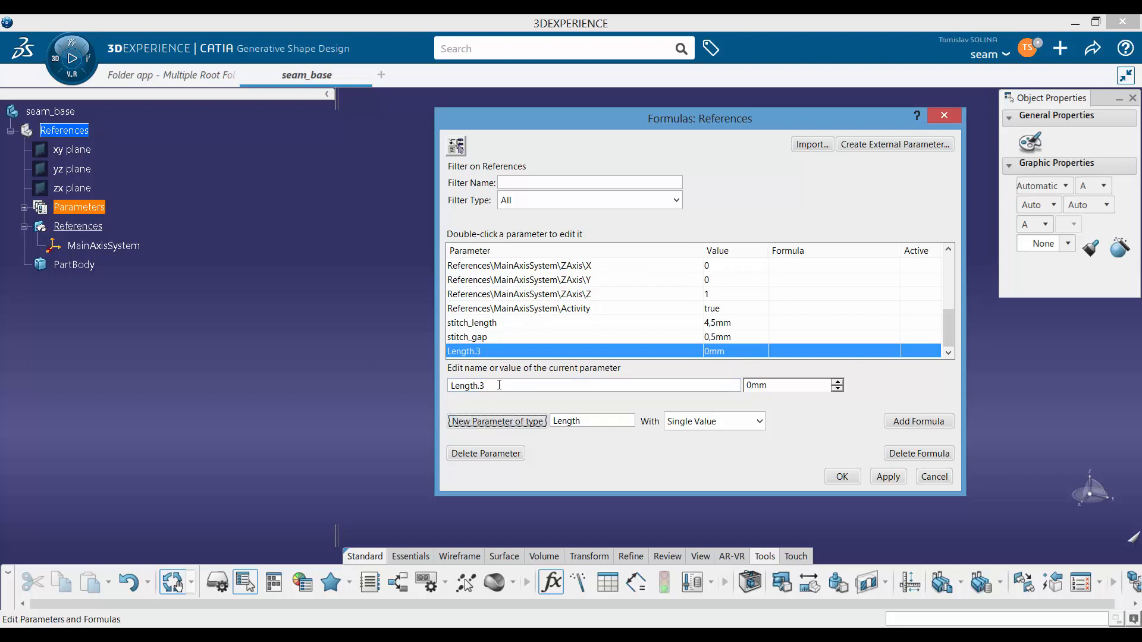
{"action": "left_click_drag", "start_coordinate": [503, 384], "coordinate": [342, 384]}
{"action": "type", "text": "sti"}
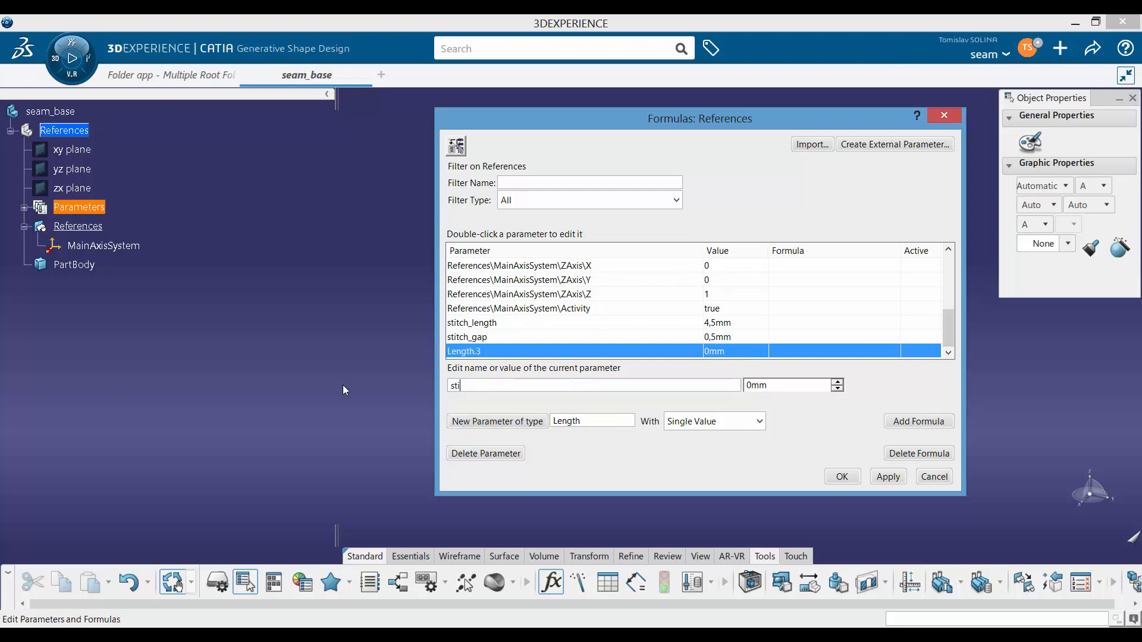
{"action": "type", "text": "tch_offset"}
{"action": "key", "text": "Tab"}
{"action": "type", "text": ",05"}
{"action": "left_click", "coordinate": [528, 384]}
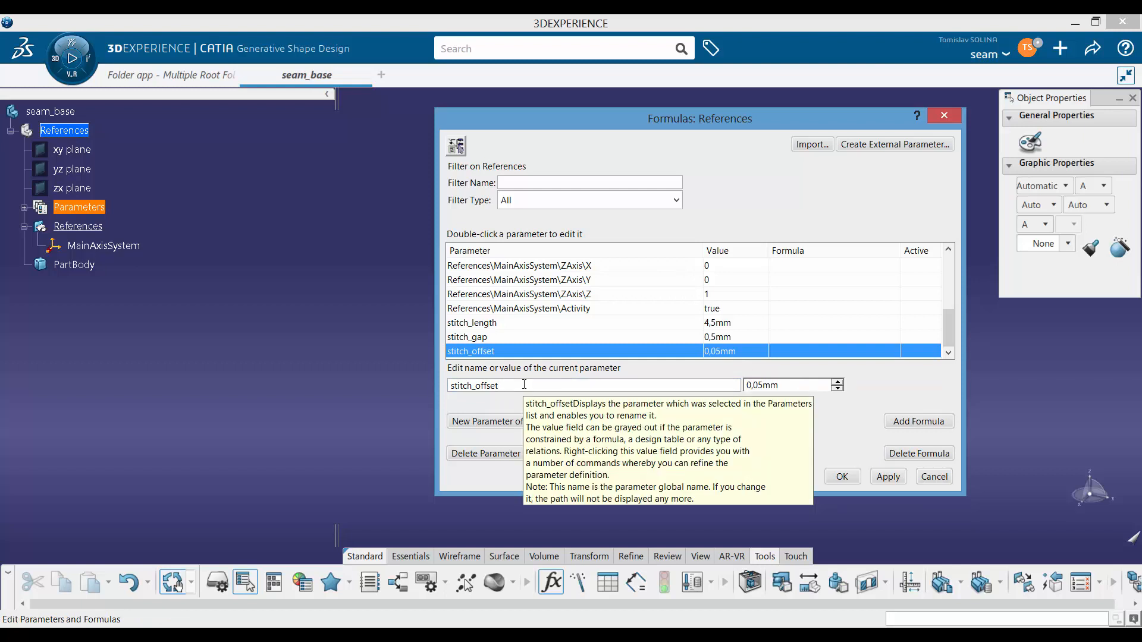
Add a Length parameter named stitch_height with a value of 0,4 mm
{"action": "left_click", "coordinate": [486, 421]}
{"action": "left_click_drag", "start_coordinate": [515, 382], "coordinate": [386, 387]}
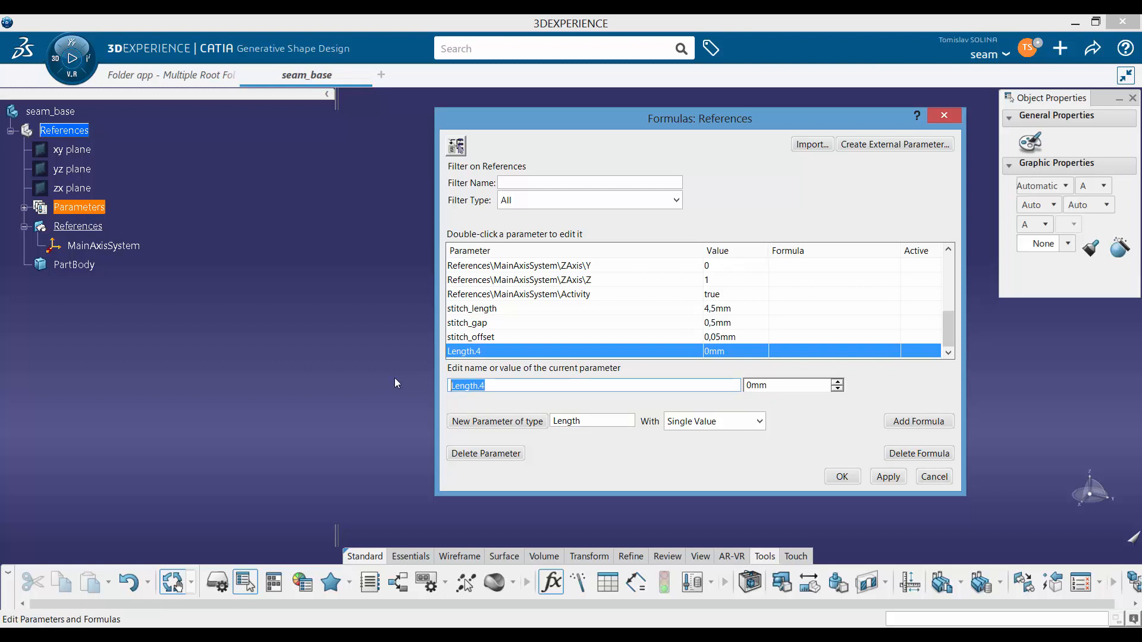
{"action": "type", "text": "stitch_height"}
{"action": "key", "text": "Tab"}
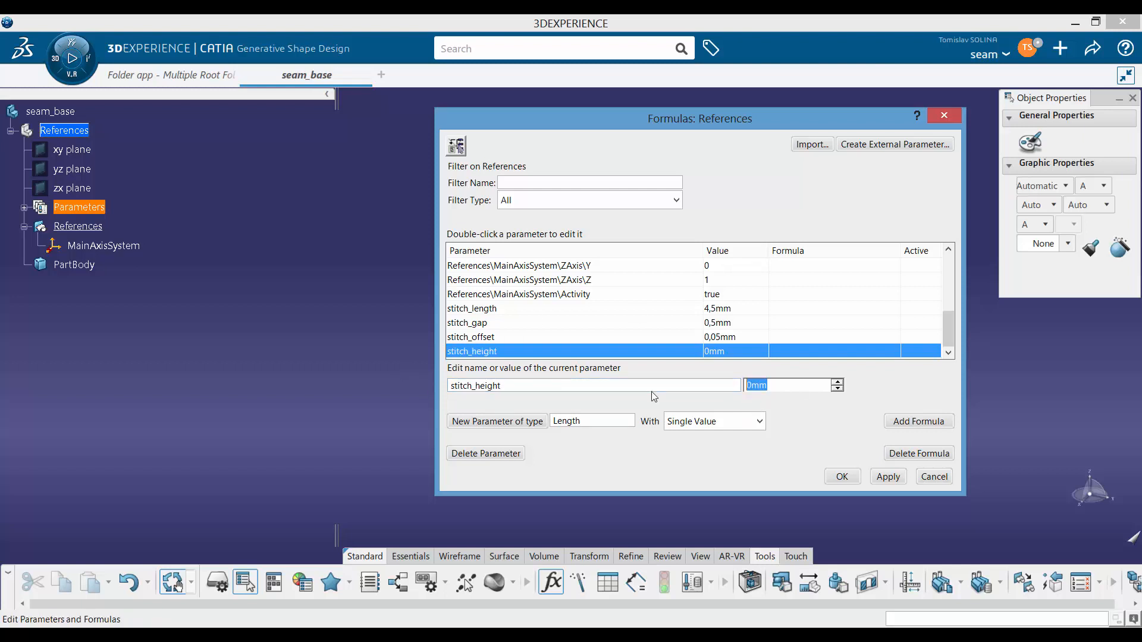
{"action": "type", "text": ",4"}
{"action": "key", "text": "Return"}
Add a single-value Real parameter named stitch_width_scale with a value of 1,8 and close the Formulas editor
{"action": "left_click", "coordinate": [595, 423]}
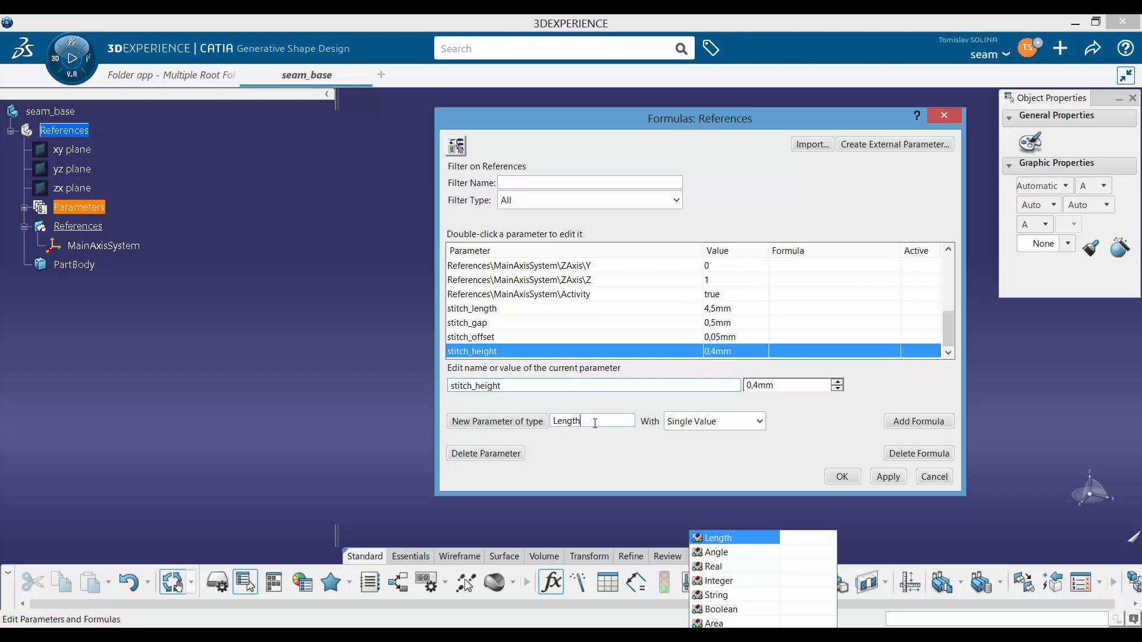
{"action": "left_click", "coordinate": [724, 567]}
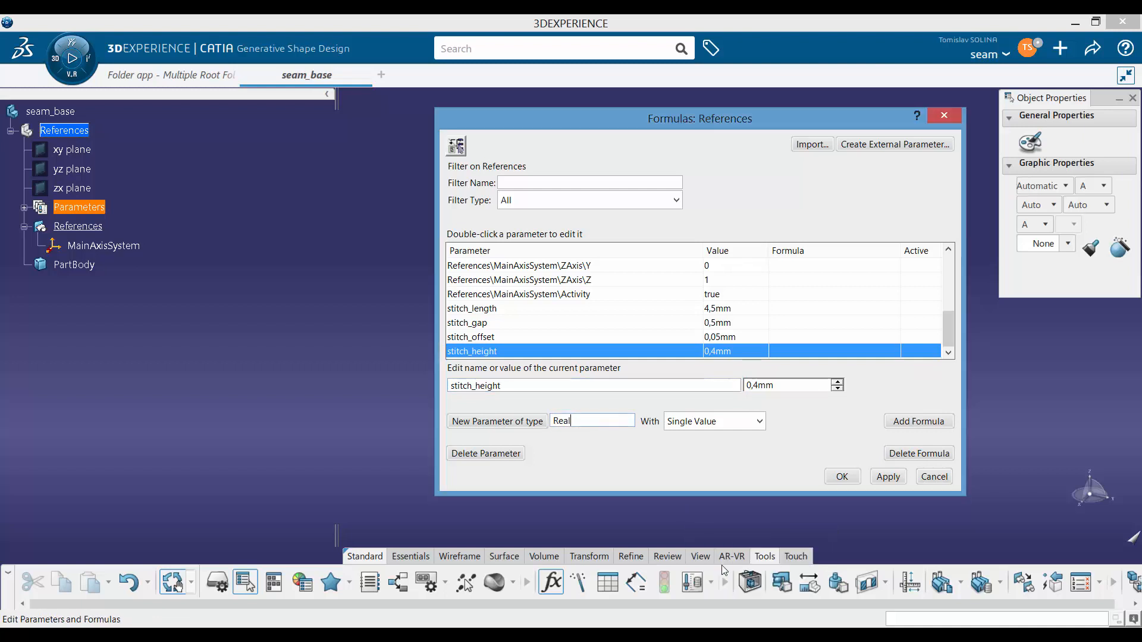
{"action": "left_click", "coordinate": [498, 422]}
{"action": "left_click_drag", "start_coordinate": [486, 391], "coordinate": [320, 390]}
{"action": "type", "text": "s"}
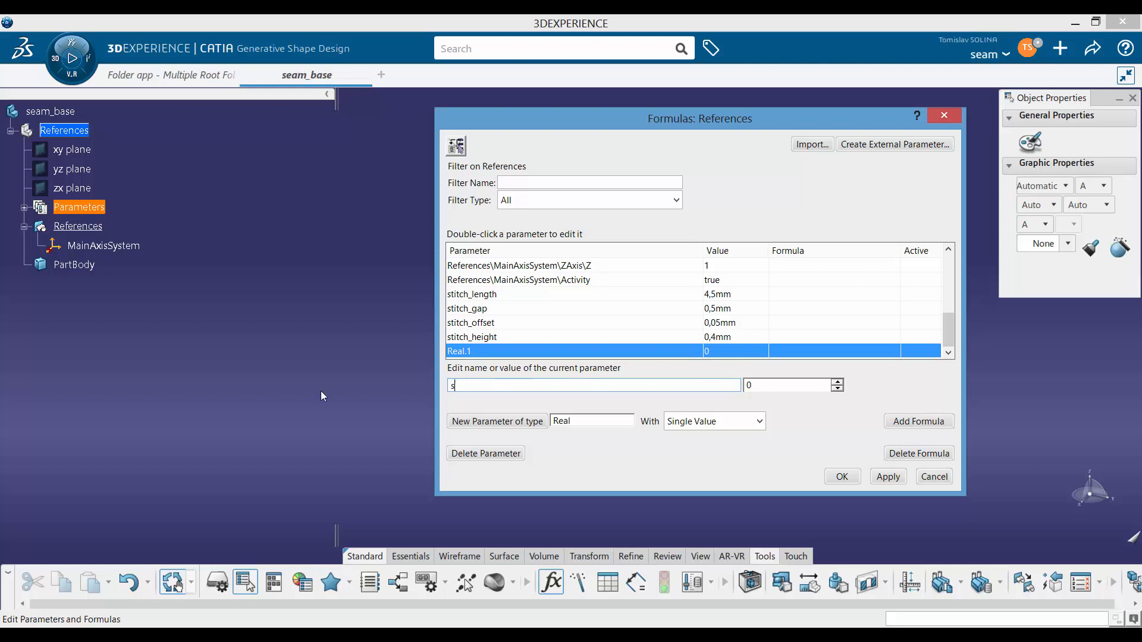
{"action": "type", "text": "titch_width_scale"}
{"action": "key", "text": "Tab"}
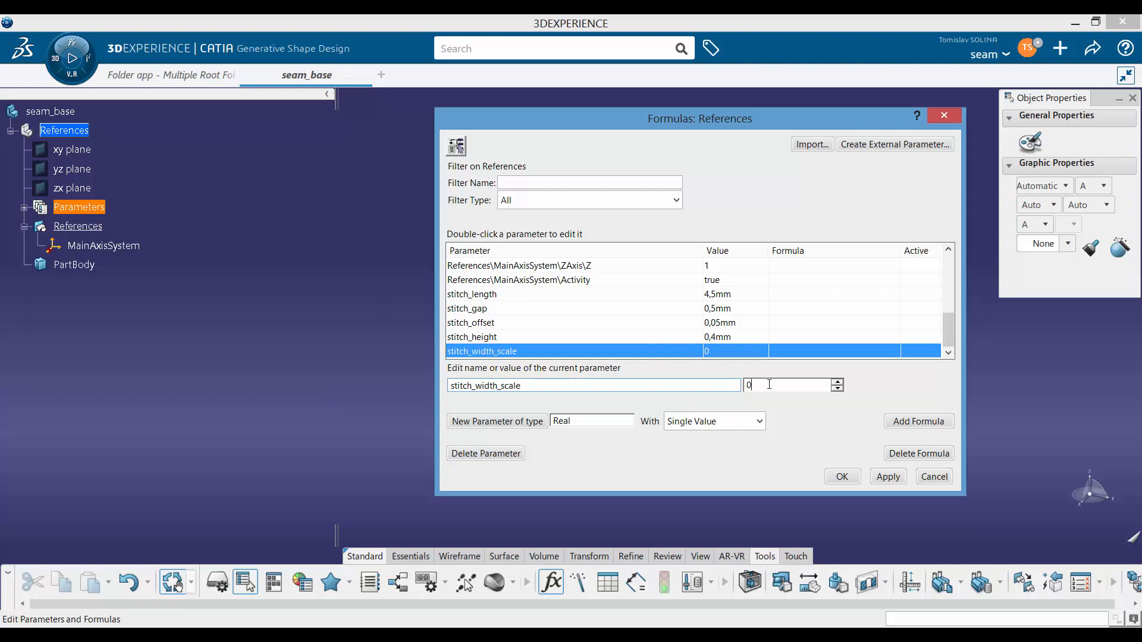
{"action": "type", "text": "1,8"}
{"action": "left_click", "coordinate": [663, 381]}
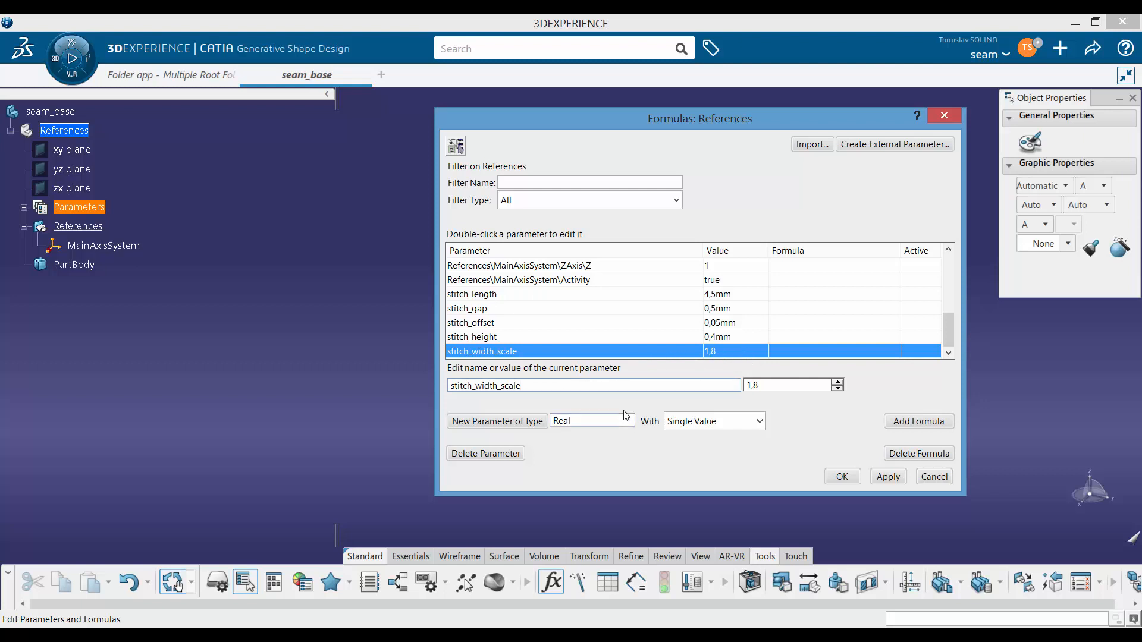
{"action": "left_click", "coordinate": [842, 477]}
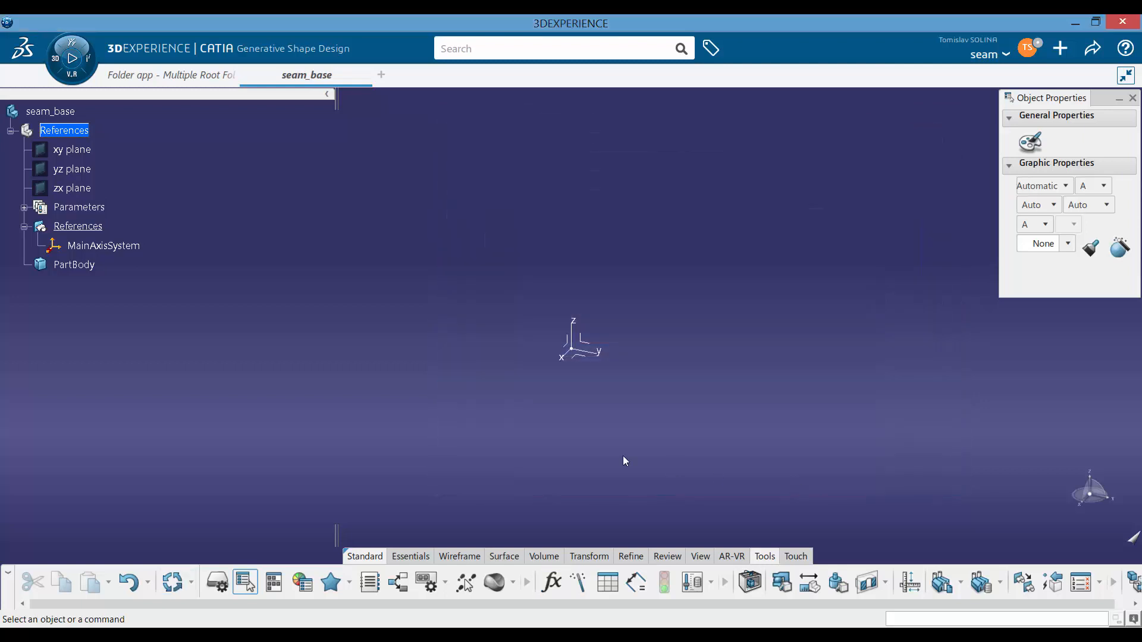
Move the five stitch parameters from the Parameters set into the References geometrical set and delete the emptied Parameters set
{"action": "left_click", "coordinate": [24, 207]}
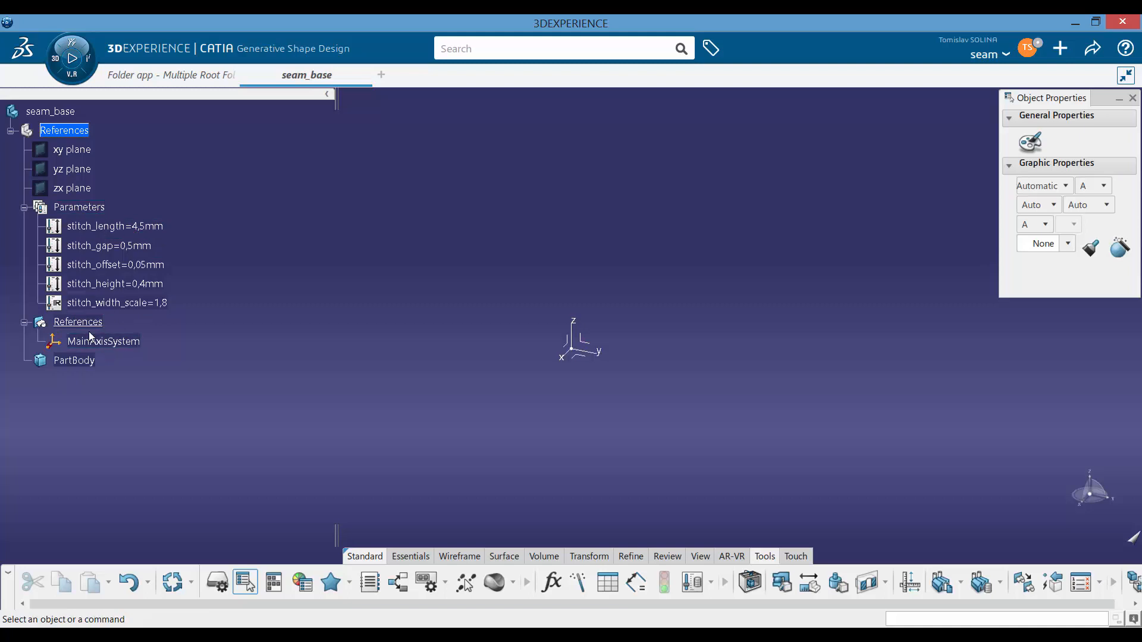
{"action": "left_click", "coordinate": [113, 229]}
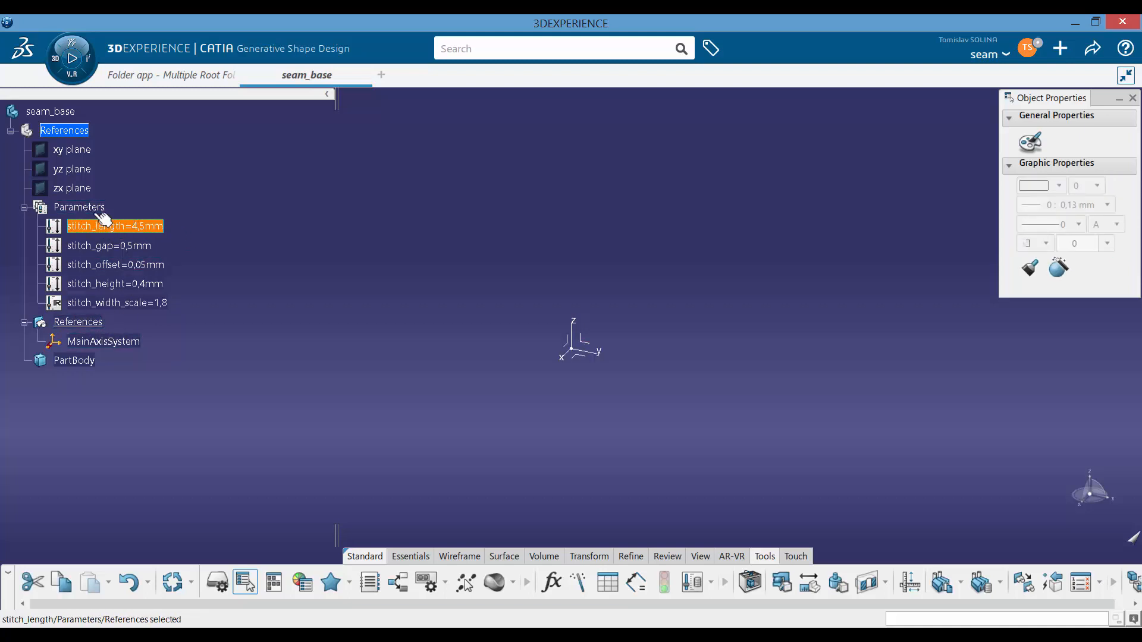
{"action": "left_click_drag", "start_coordinate": [113, 228], "coordinate": [90, 322]}
{"action": "left_click_drag", "start_coordinate": [124, 232], "coordinate": [96, 245]}
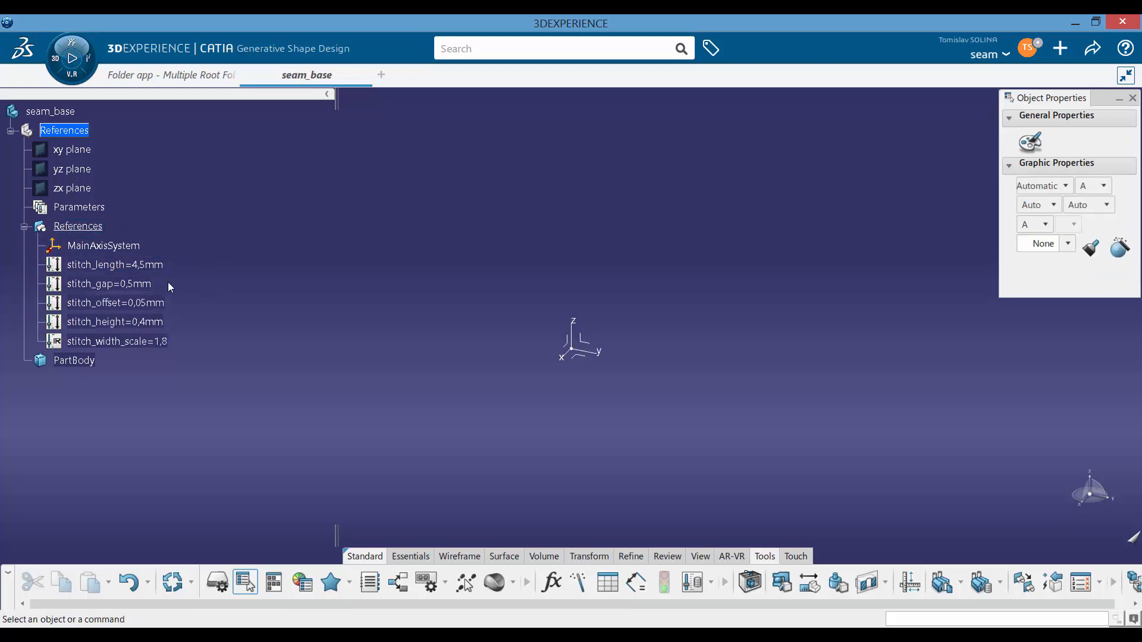
{"action": "left_click", "coordinate": [77, 208]}
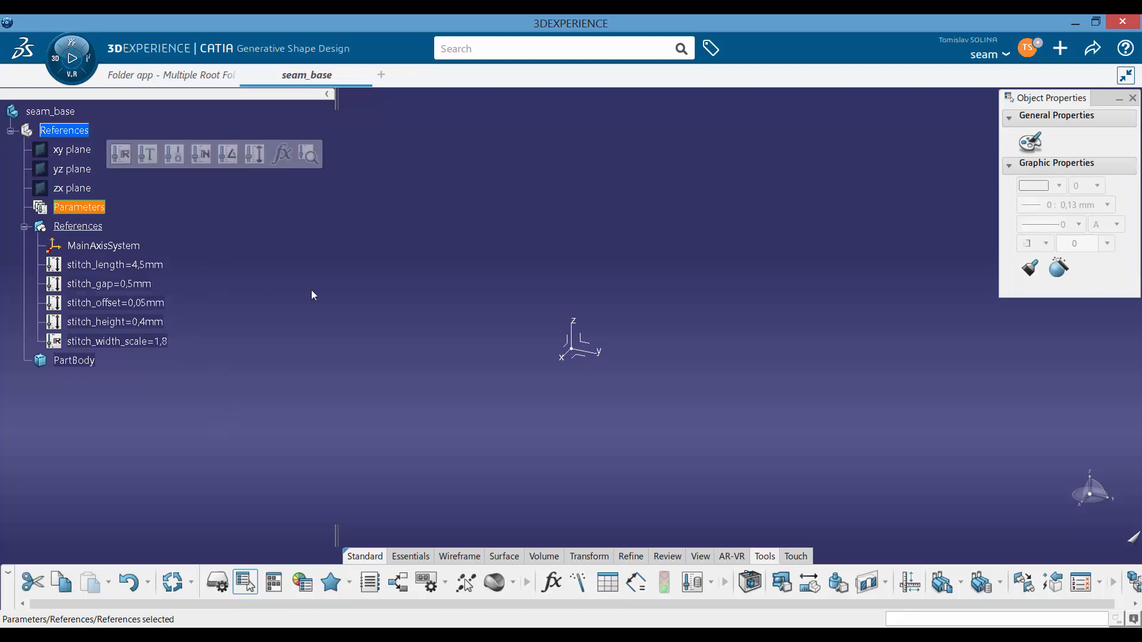
{"action": "key", "text": "Delete"}
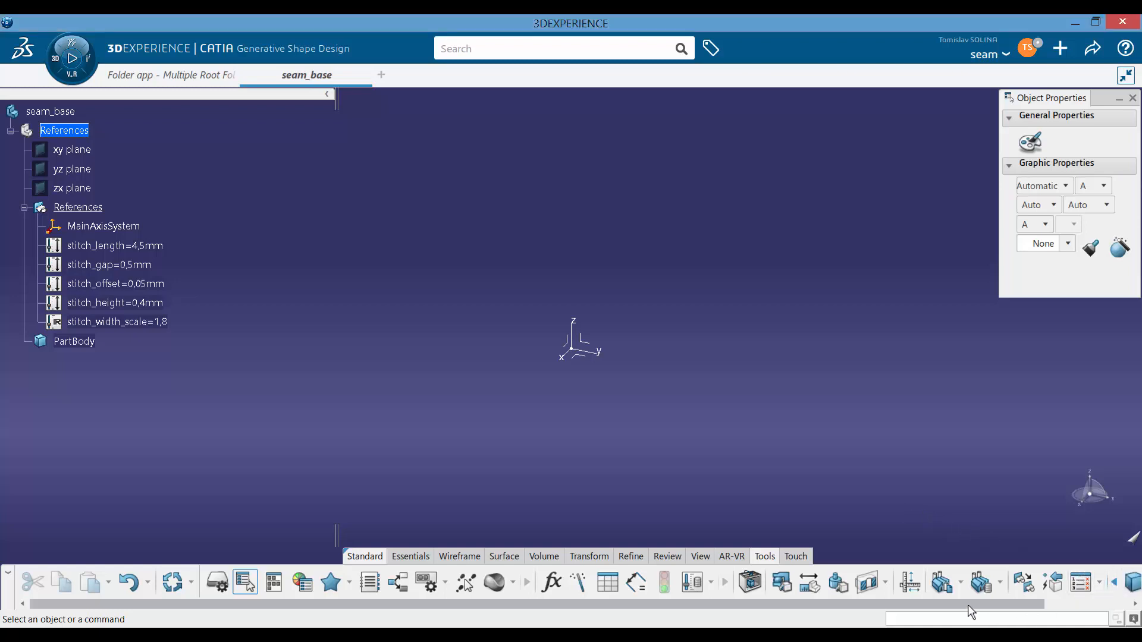
Insert a geometrical set named seam_base that contains the existing References geometrical set as a feature
{"action": "left_click_drag", "start_coordinate": [968, 605], "coordinate": [1090, 595]}
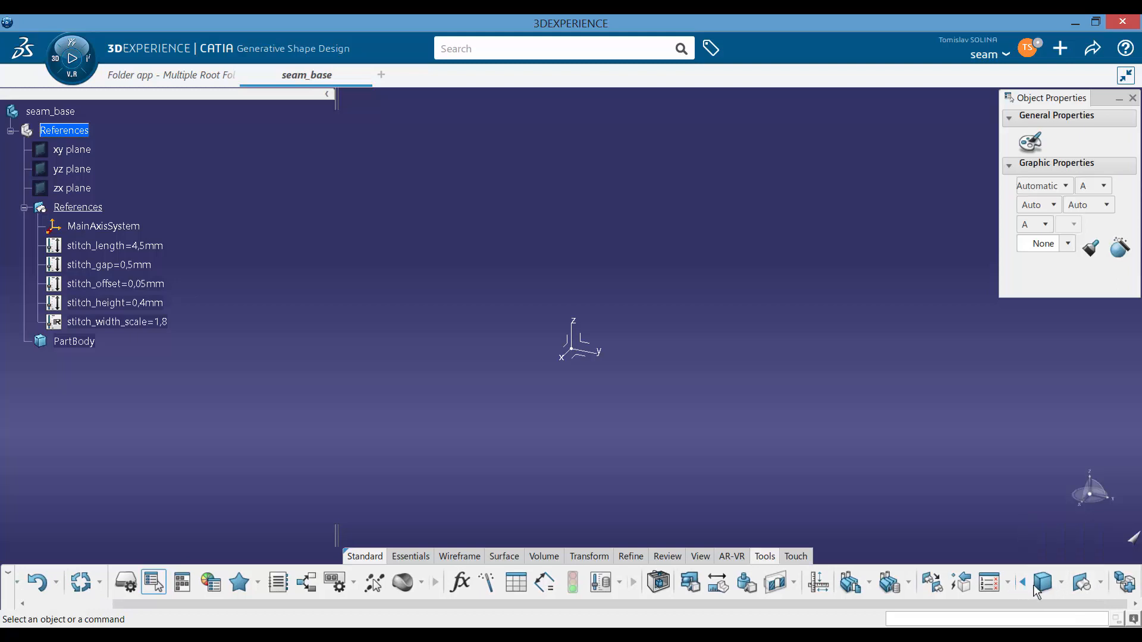
{"action": "left_click", "coordinate": [1086, 583]}
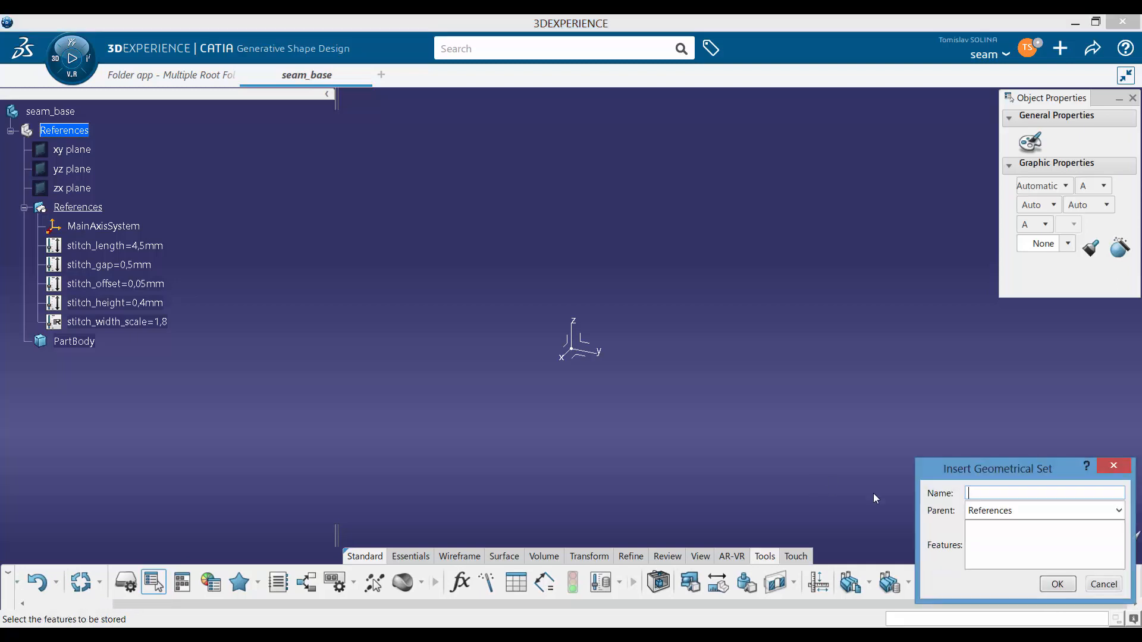
{"action": "left_click", "coordinate": [78, 207]}
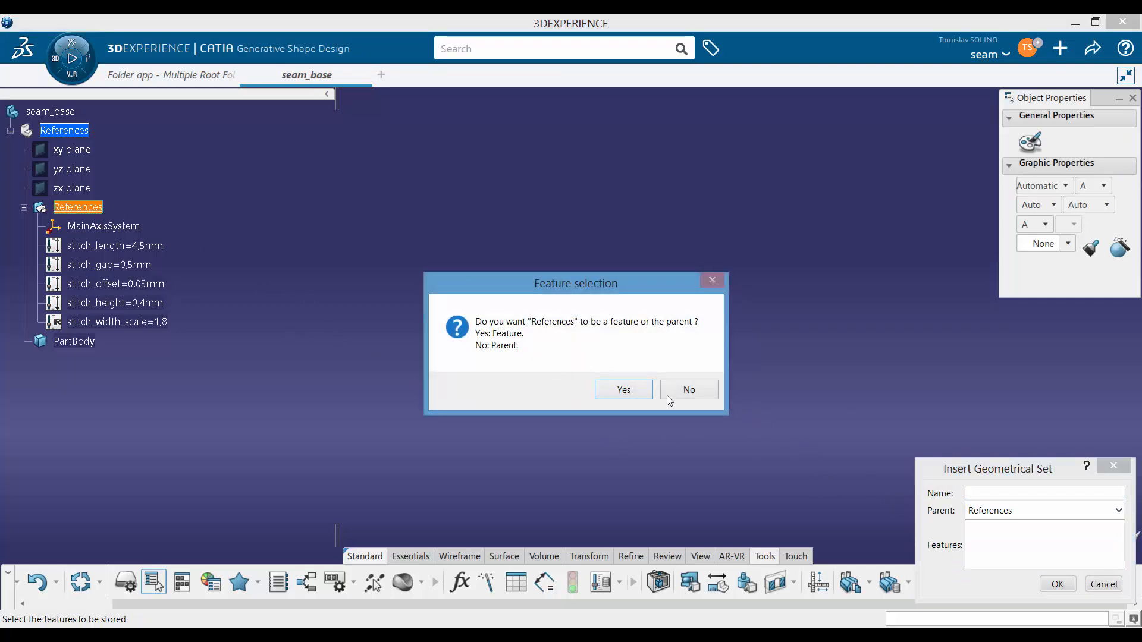
{"action": "left_click", "coordinate": [619, 392]}
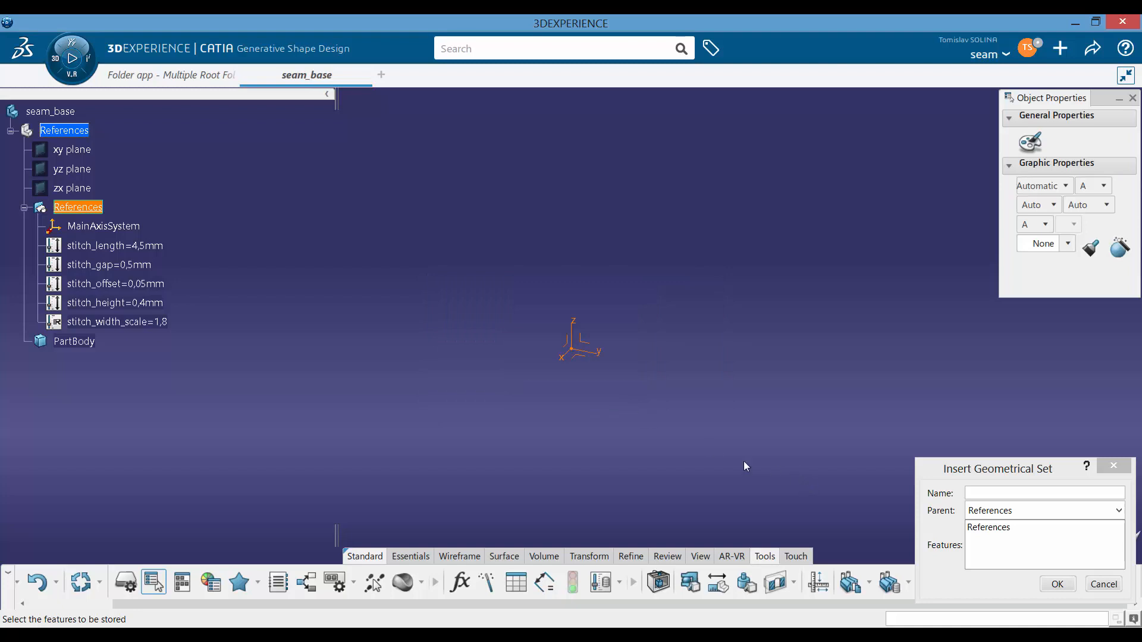
{"action": "left_click", "coordinate": [993, 491]}
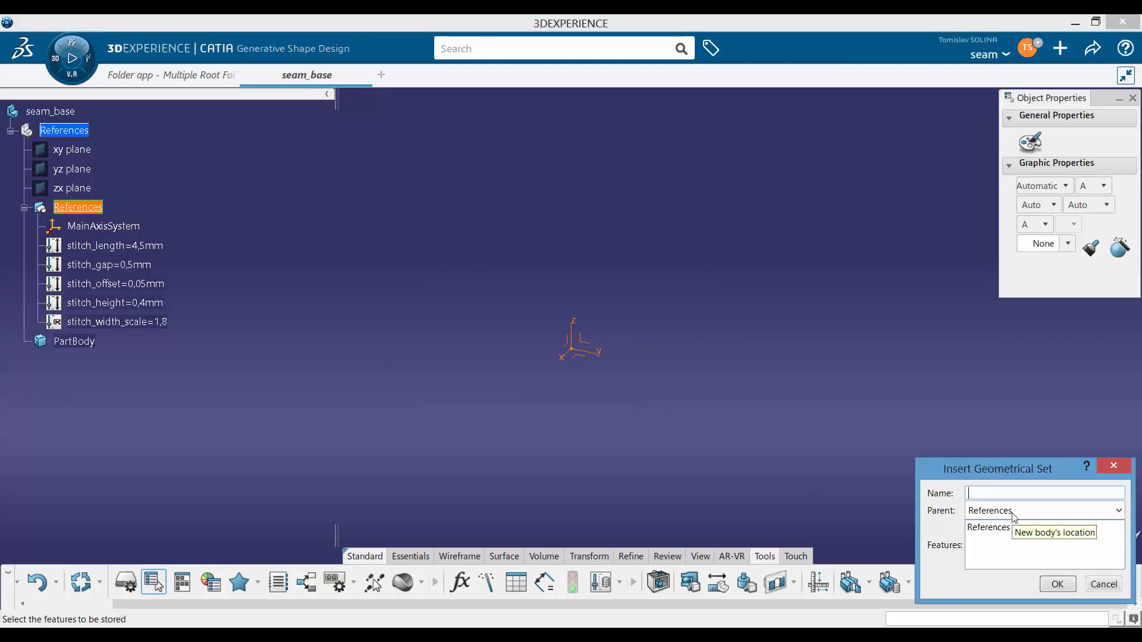
{"action": "type", "text": "seam_base"}
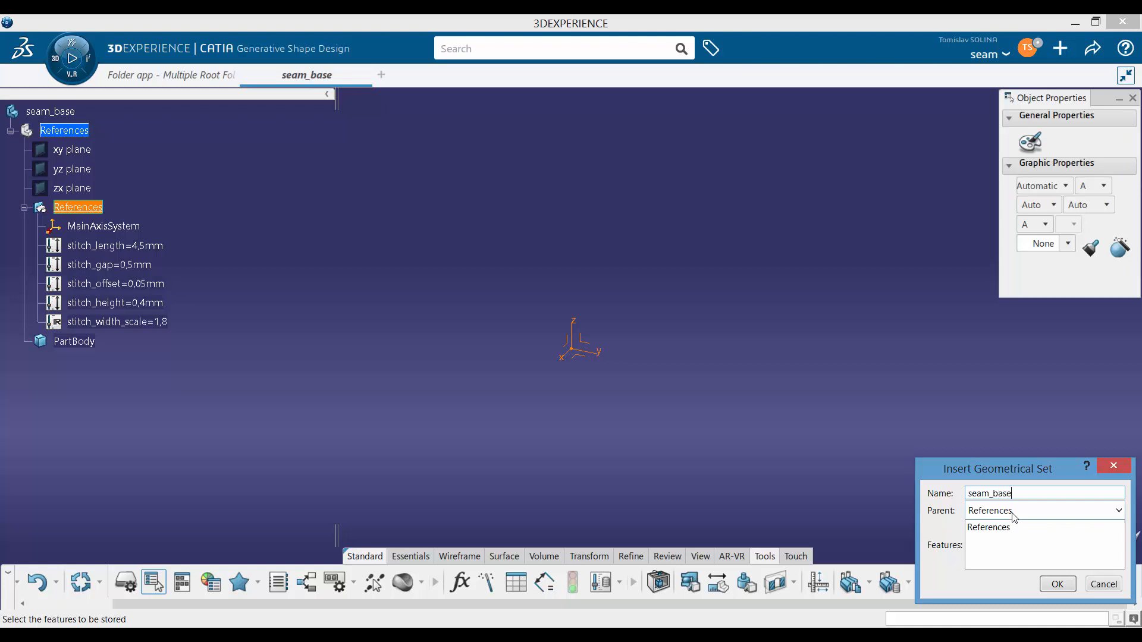
{"action": "key", "text": "Return"}
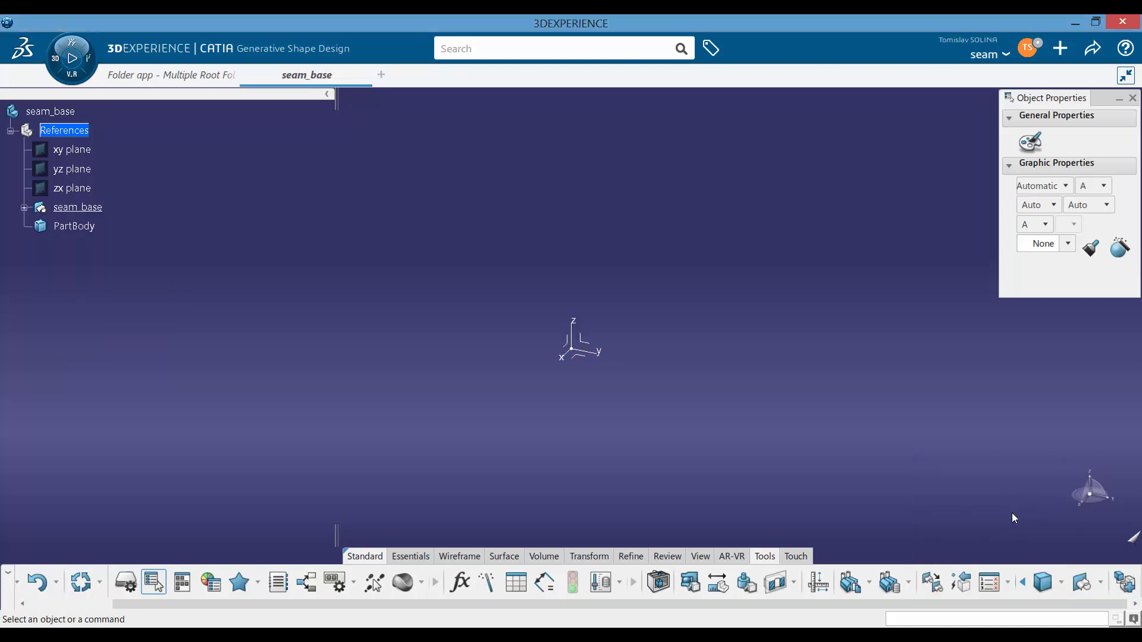
Create a new geometrical set inside seam_base and rename it stitch_shape
{"action": "left_click", "coordinate": [24, 207]}
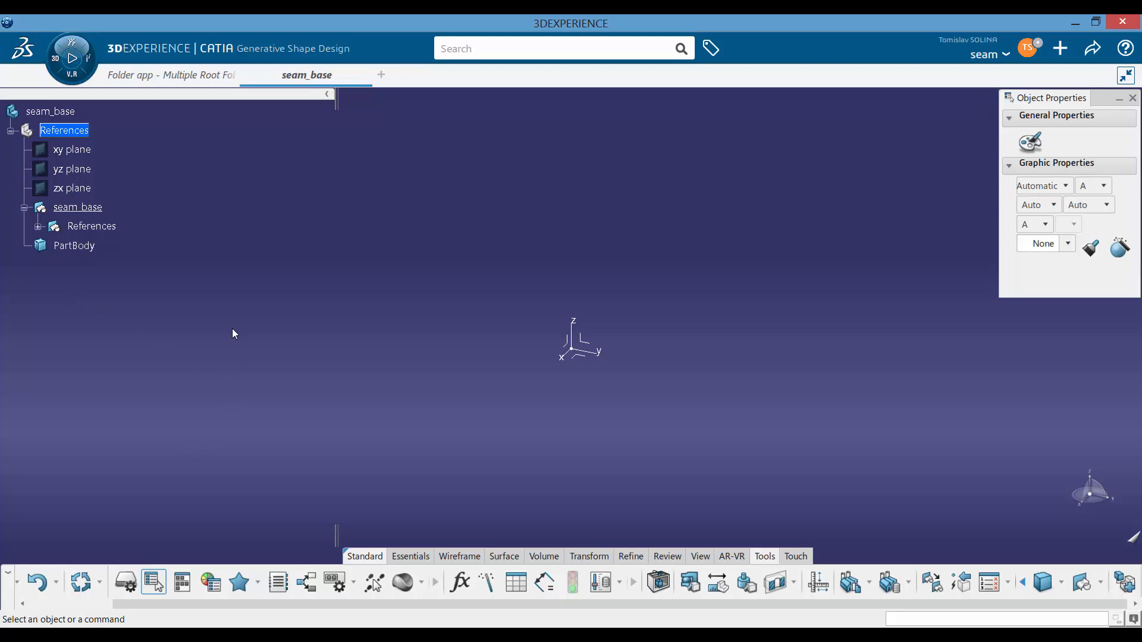
{"action": "right_click", "coordinate": [87, 208]}
{"action": "left_click", "coordinate": [231, 213]}
{"action": "left_click", "coordinate": [95, 208]}
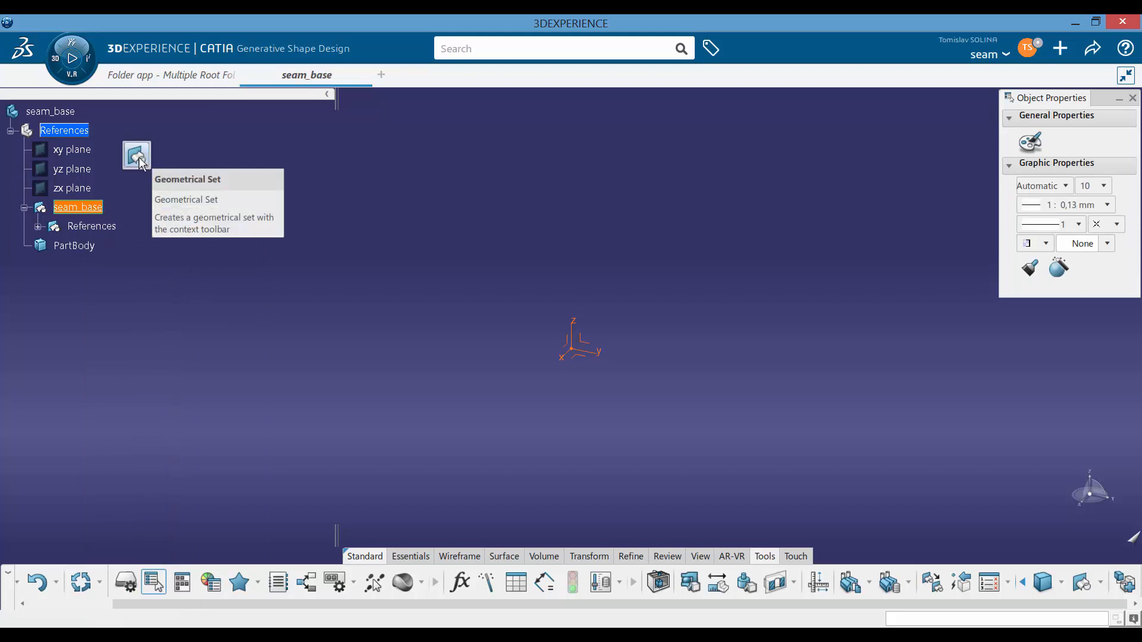
{"action": "left_click", "coordinate": [139, 160]}
{"action": "left_click", "coordinate": [128, 246]}
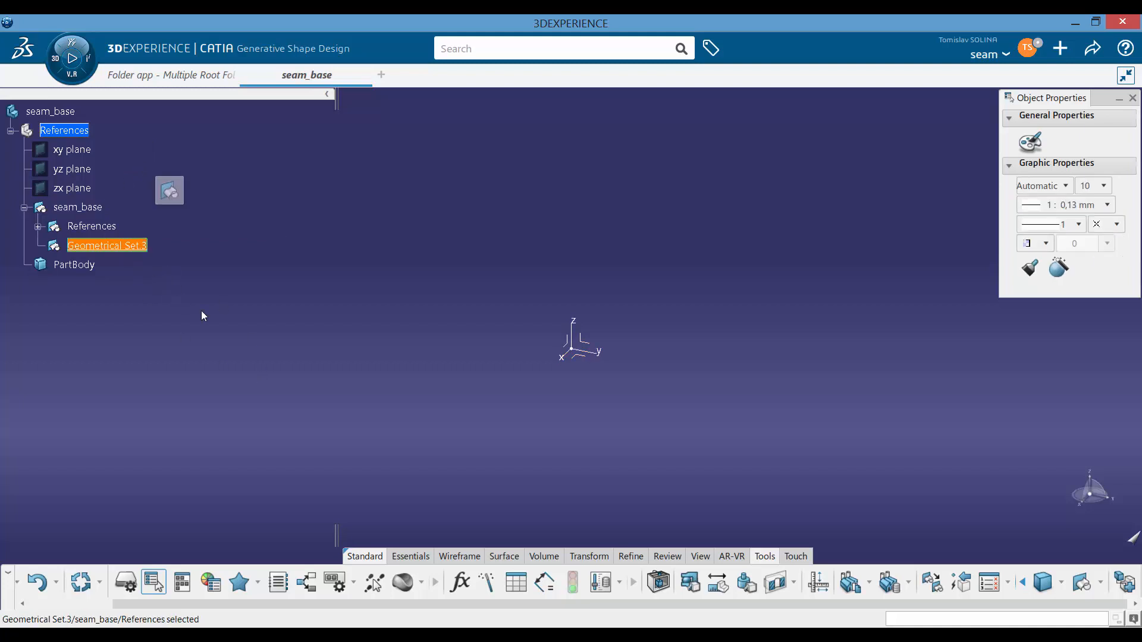
{"action": "key", "text": "alt+Return"}
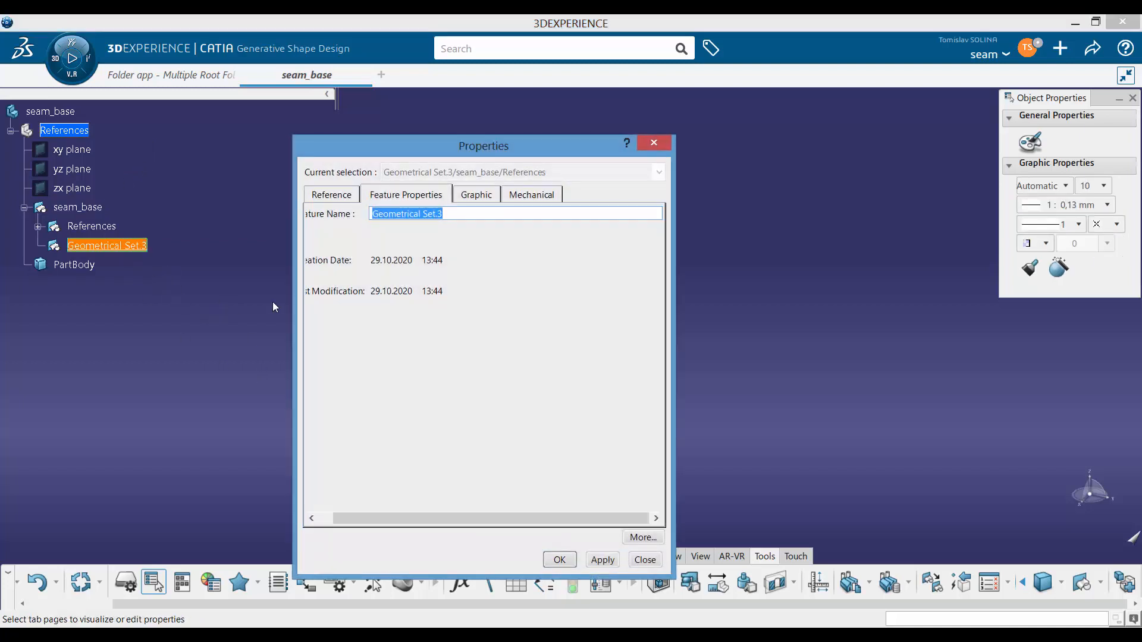
{"action": "type", "text": "stitc"}
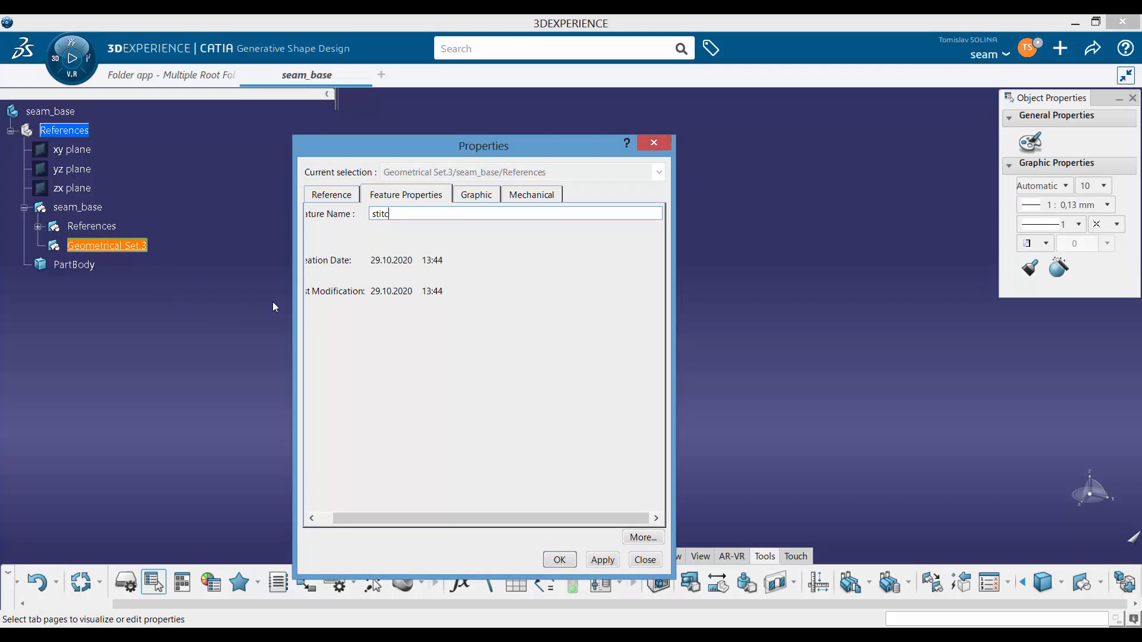
{"action": "type", "text": "h_shape"}
{"action": "key", "text": "Return"}
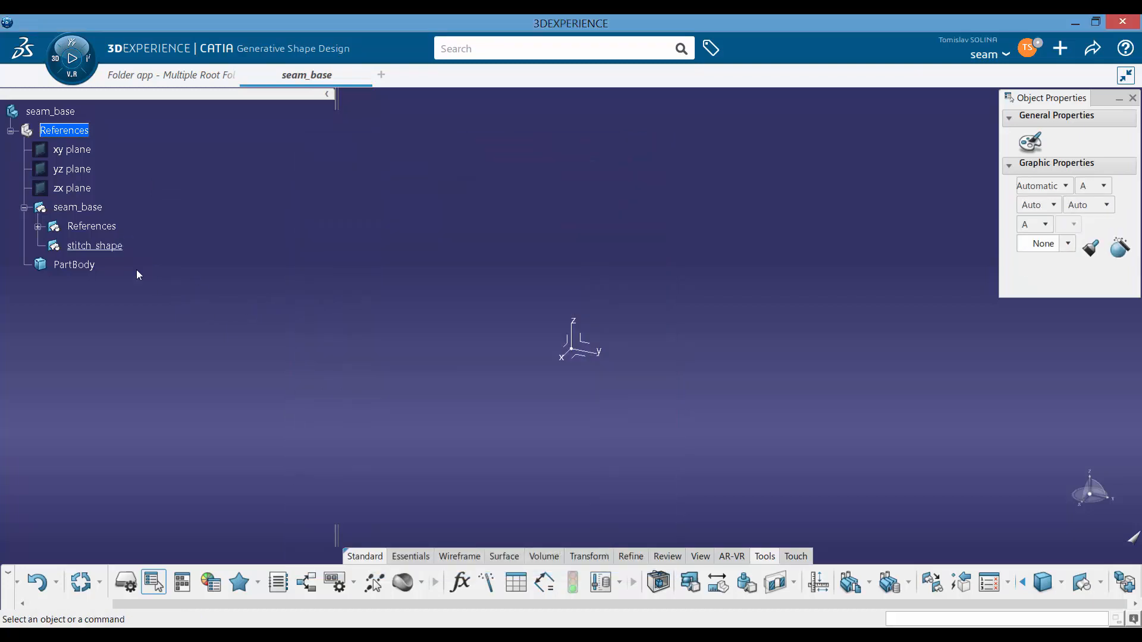
Add another geometrical set inside seam_base and rename it supporting_surface
{"action": "left_click", "coordinate": [97, 212]}
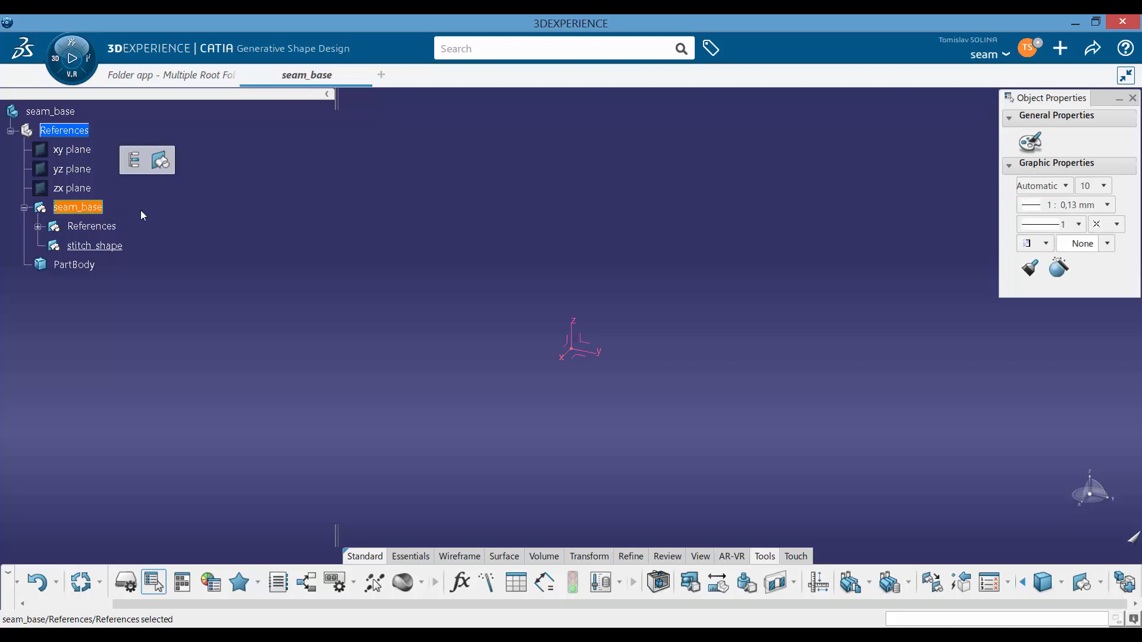
{"action": "left_click", "coordinate": [170, 158]}
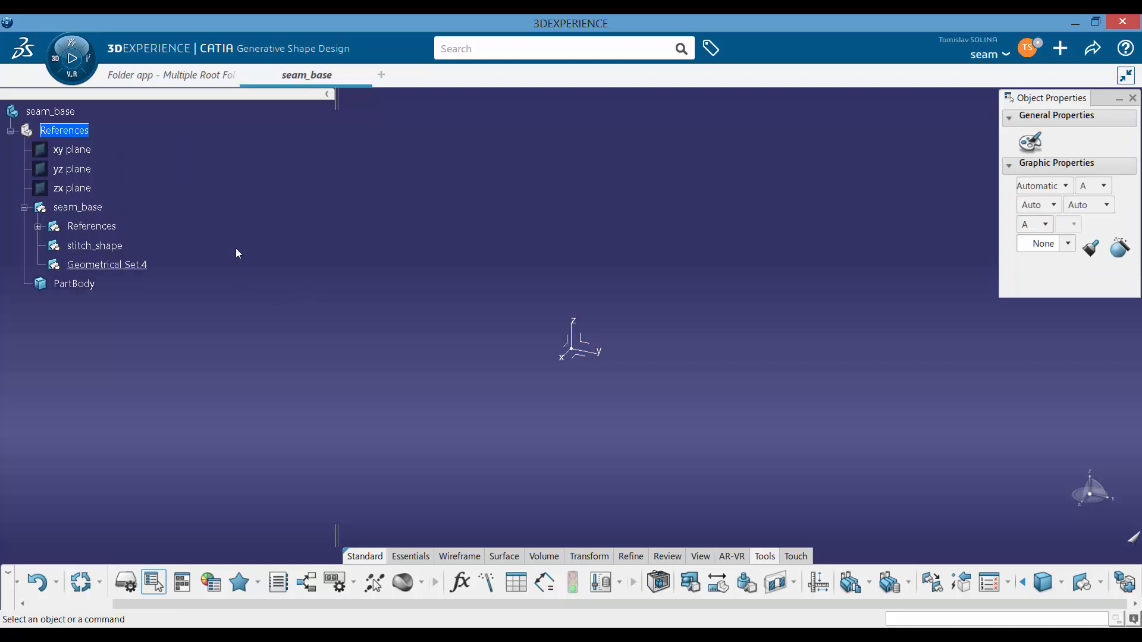
{"action": "left_click", "coordinate": [102, 209]}
{"action": "left_click", "coordinate": [165, 269]}
{"action": "key", "text": "alt+Return"}
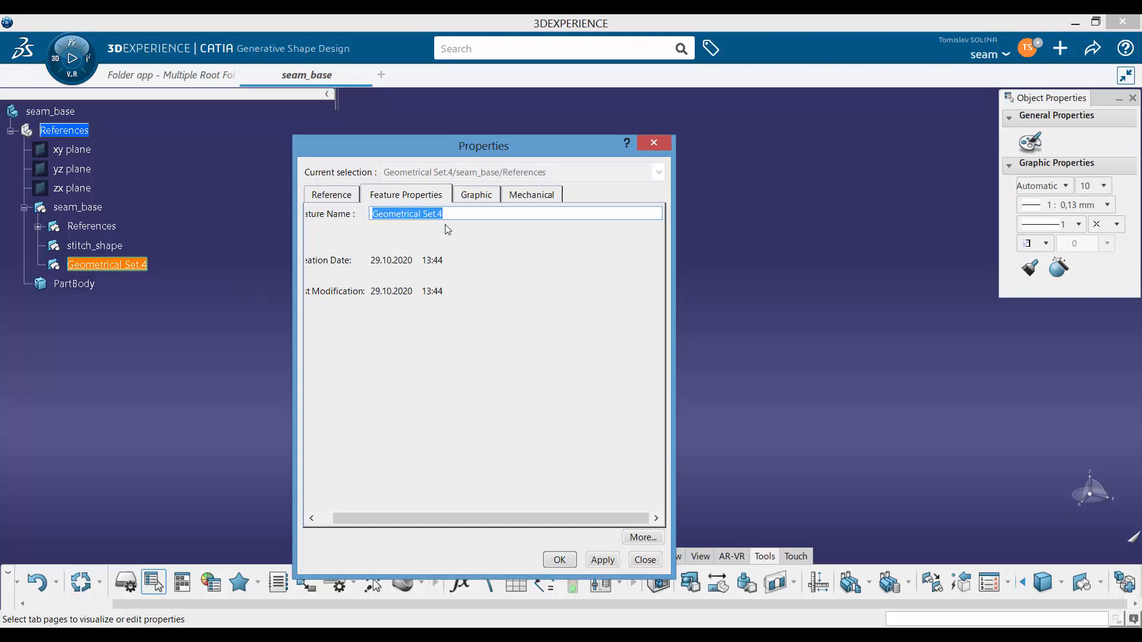
{"action": "type", "text": "s"}
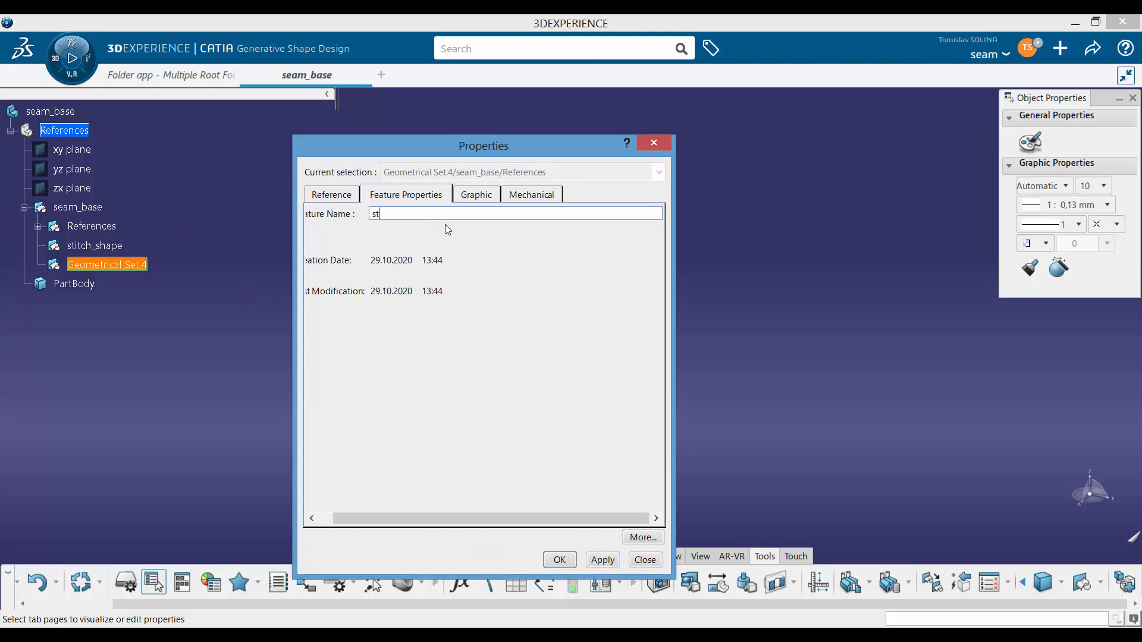
{"action": "type", "text": "upporting_surface"}
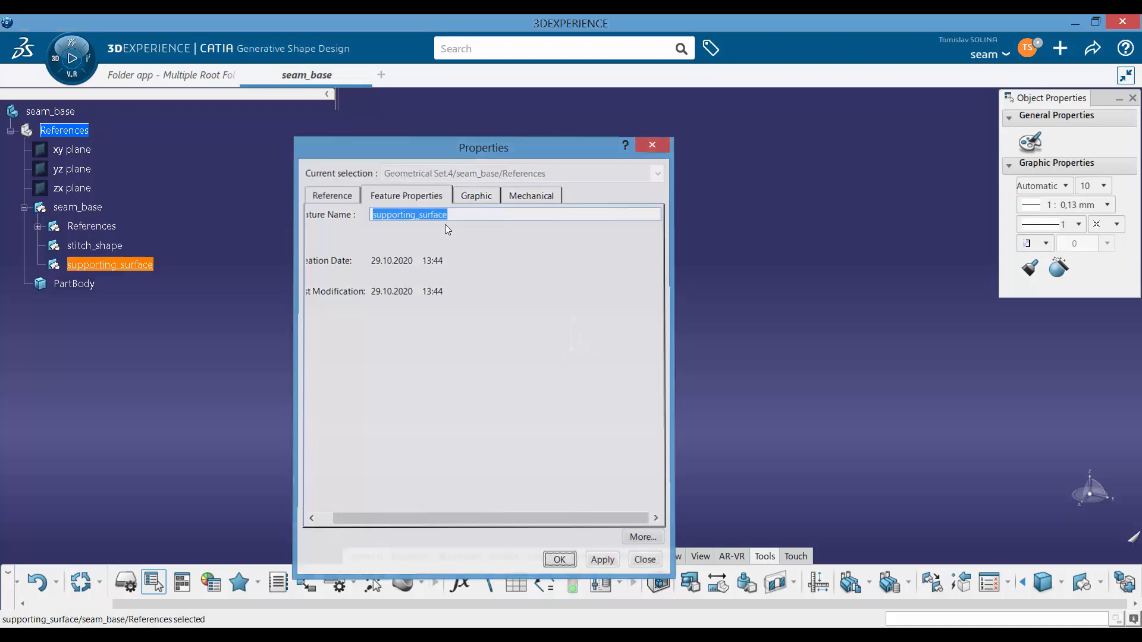
{"action": "key", "text": "Return"}
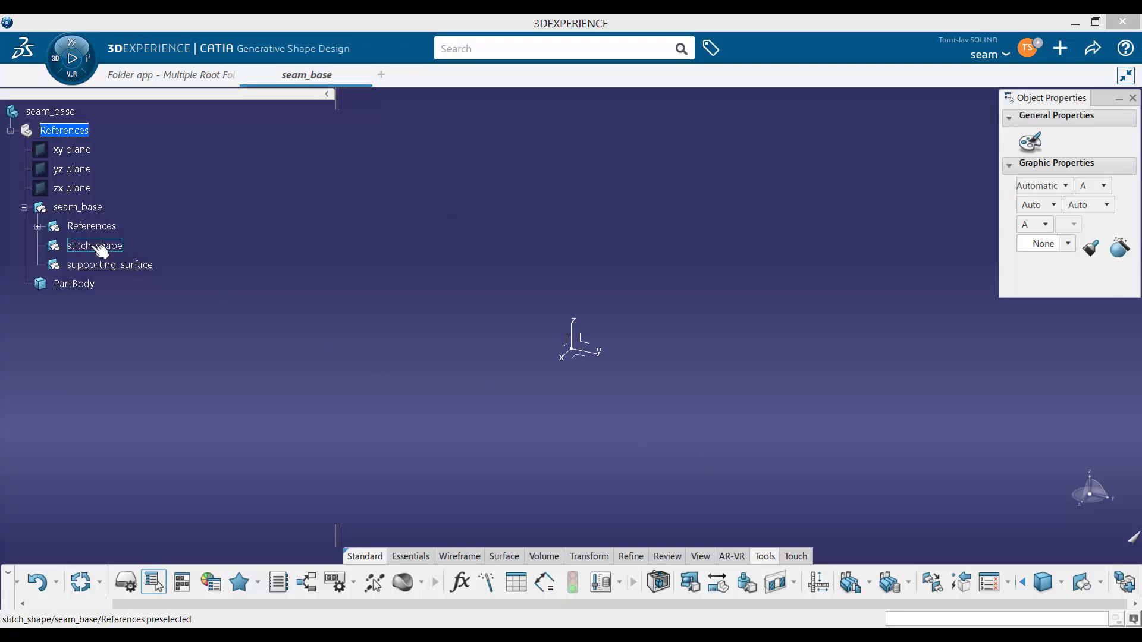
Make stitch_shape the active set and create a coordinates point in it at X 0, Y 0, Z 0 mm, referenced to MainAxisSystem
{"action": "left_click", "coordinate": [72, 246]}
{"action": "left_click", "coordinate": [178, 257]}
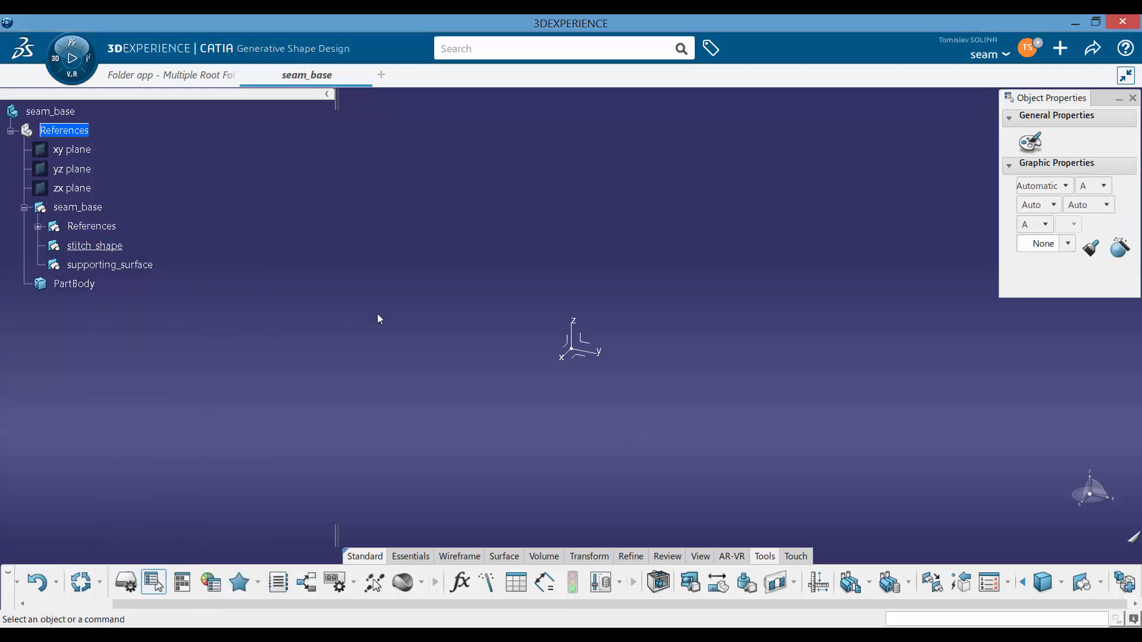
{"action": "left_click", "coordinate": [457, 558]}
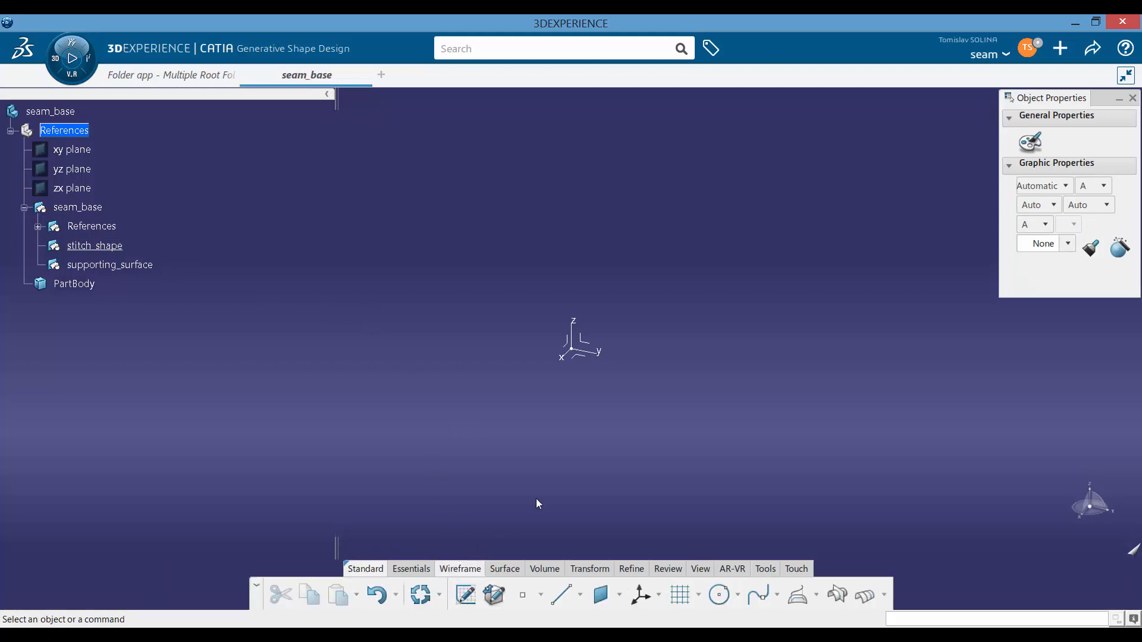
{"action": "left_click", "coordinate": [522, 594]}
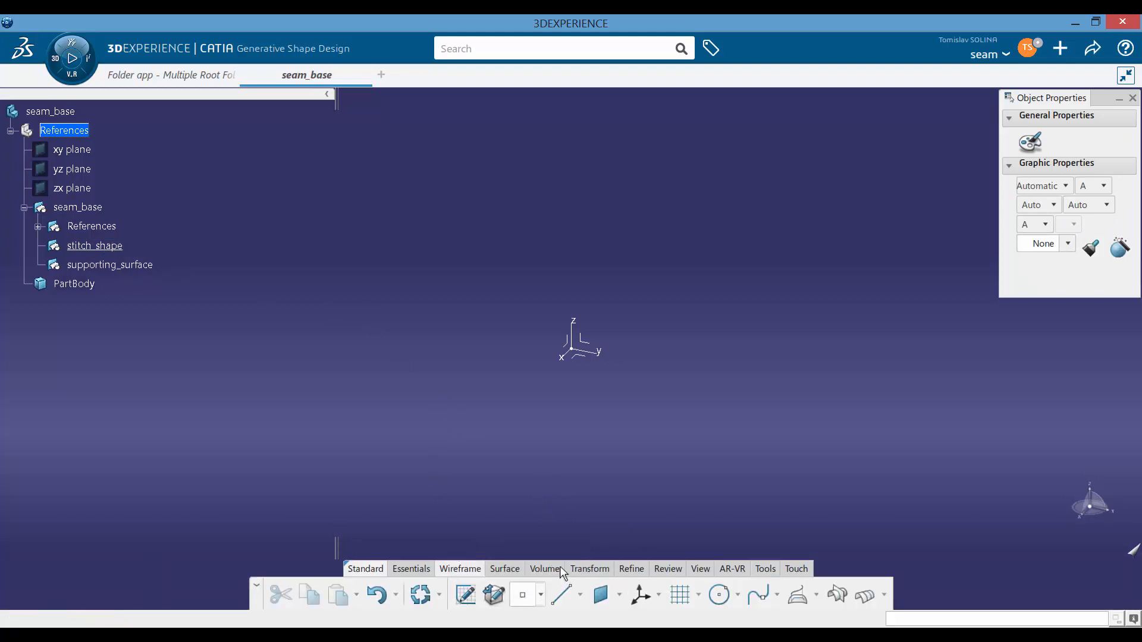
{"action": "left_click", "coordinate": [571, 348]}
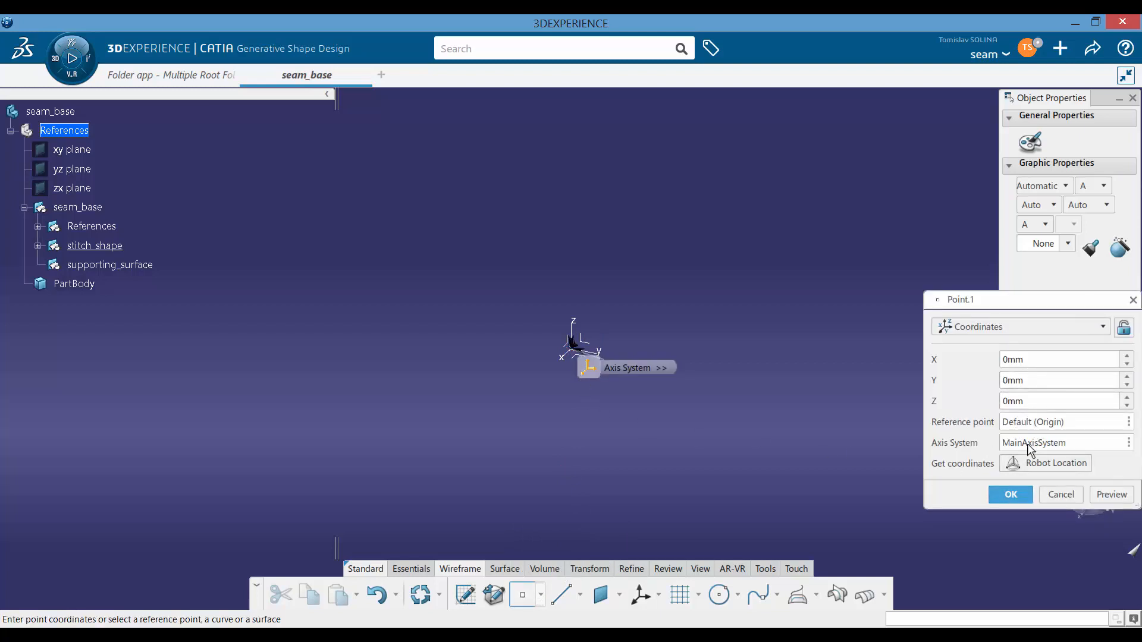
{"action": "left_click", "coordinate": [1008, 494]}
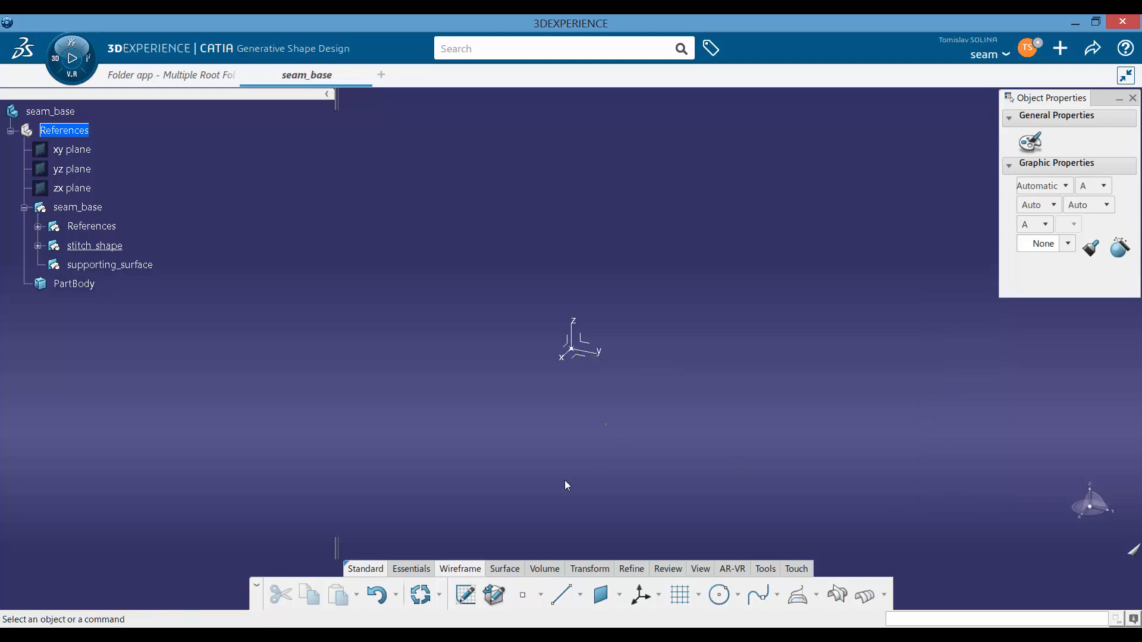
Start a second coordinates point in stitch_shape and enter the X formula stitch_length - stitch_height - stitch_gap
{"action": "left_click", "coordinate": [523, 594]}
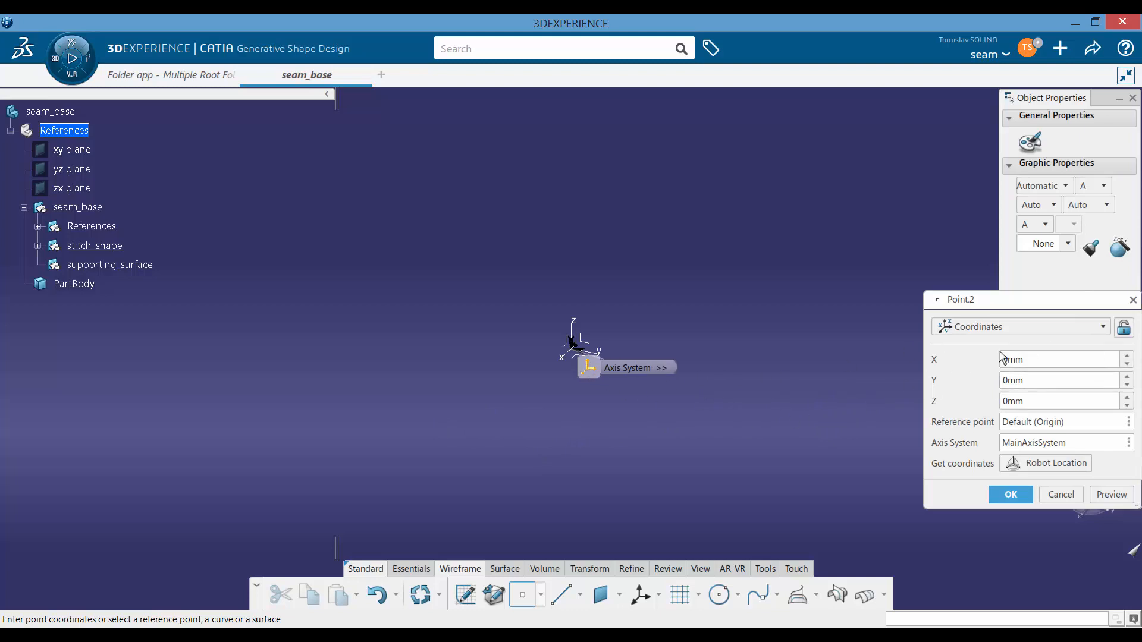
{"action": "left_click", "coordinate": [1051, 360]}
{"action": "right_click", "coordinate": [1052, 360]}
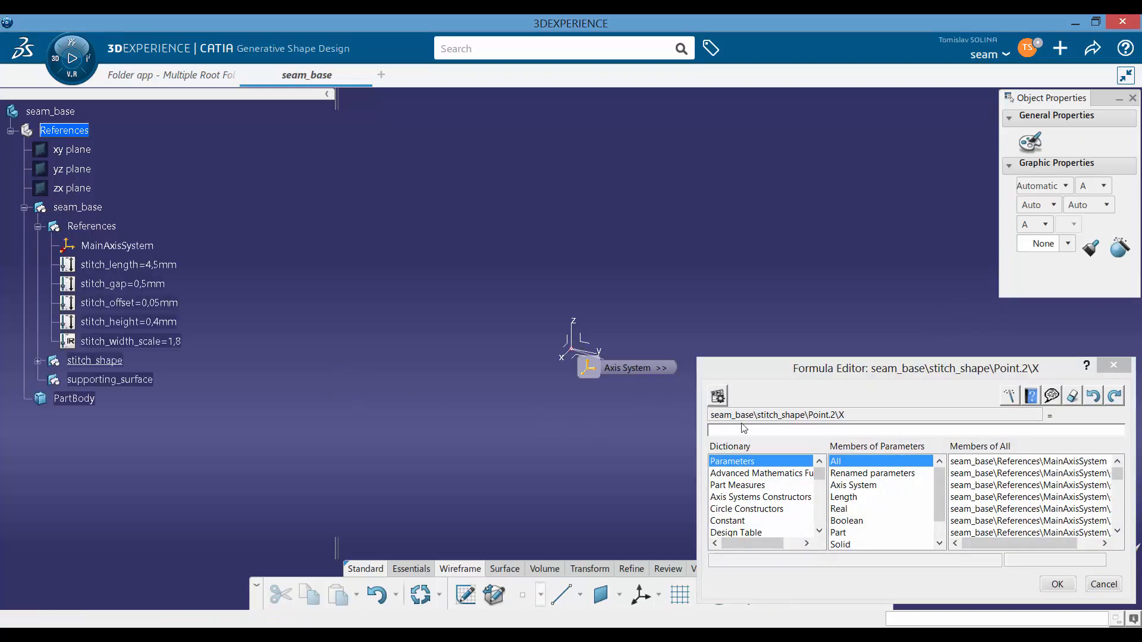
{"action": "left_click", "coordinate": [136, 268]}
{"action": "left_click", "coordinate": [137, 268]}
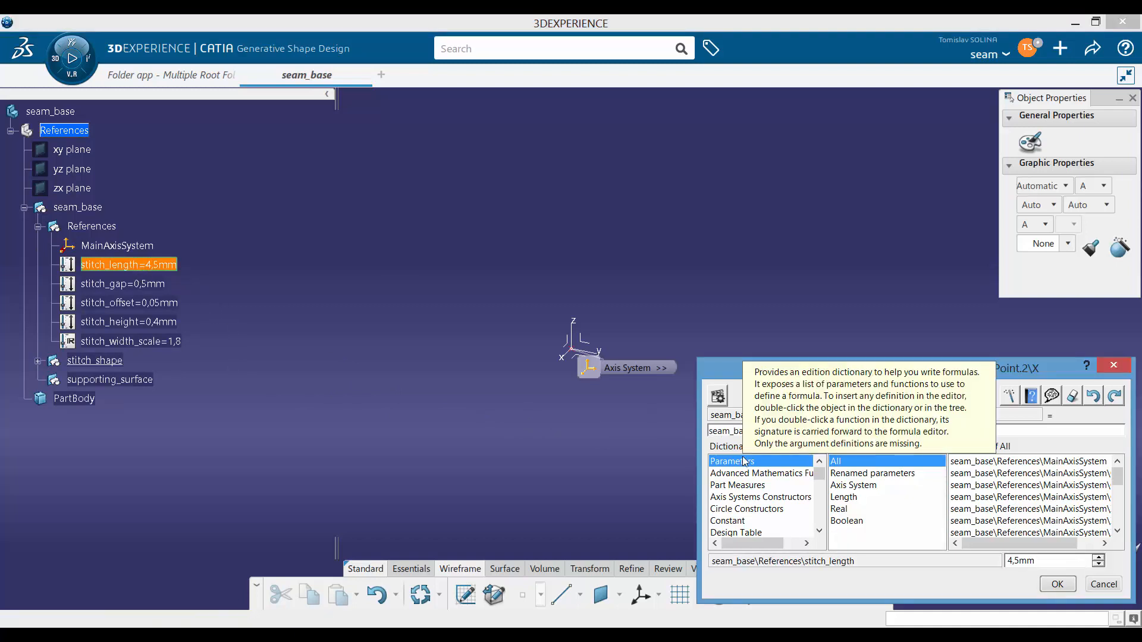
{"action": "type", "text": "-"}
{"action": "left_click", "coordinate": [128, 324]}
{"action": "type", "text": "-"}
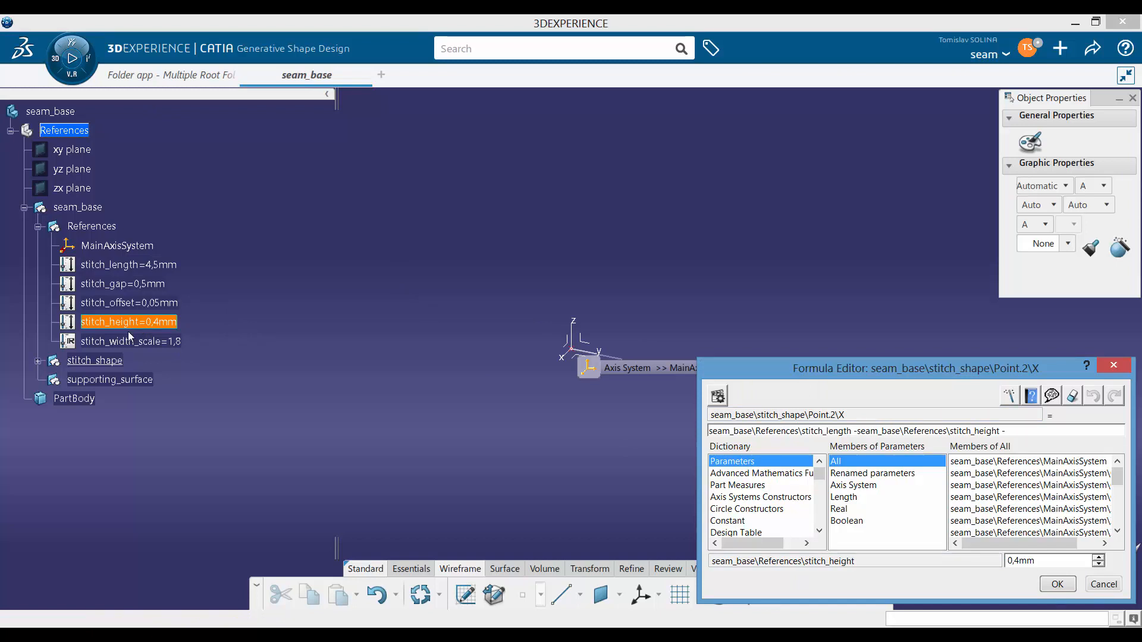
{"action": "left_click", "coordinate": [124, 284]}
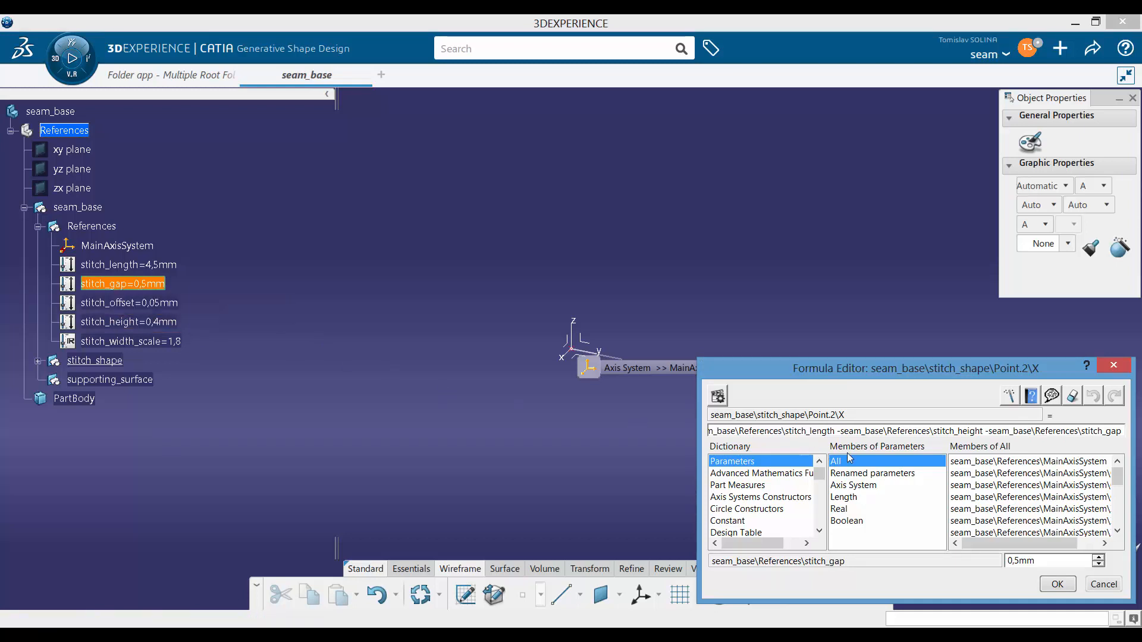
Enclose the X formula's subtraction in parentheses, divide it by 2, and create the point with Y and Z at 0 mm
{"action": "left_click", "coordinate": [720, 427]}
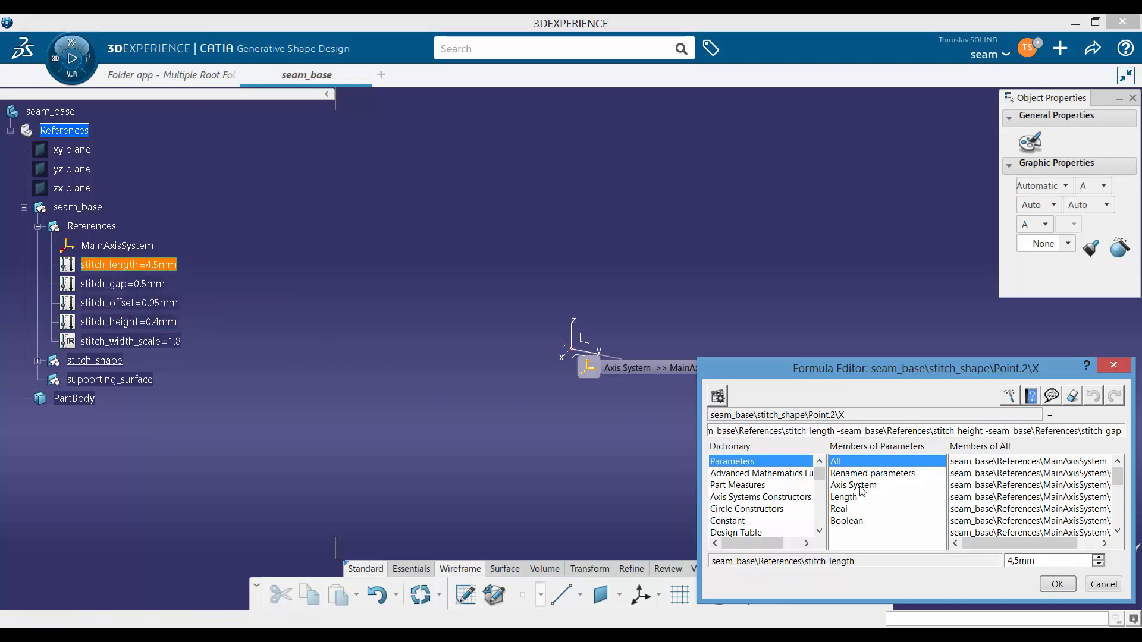
{"action": "type", "text": "(seam"}
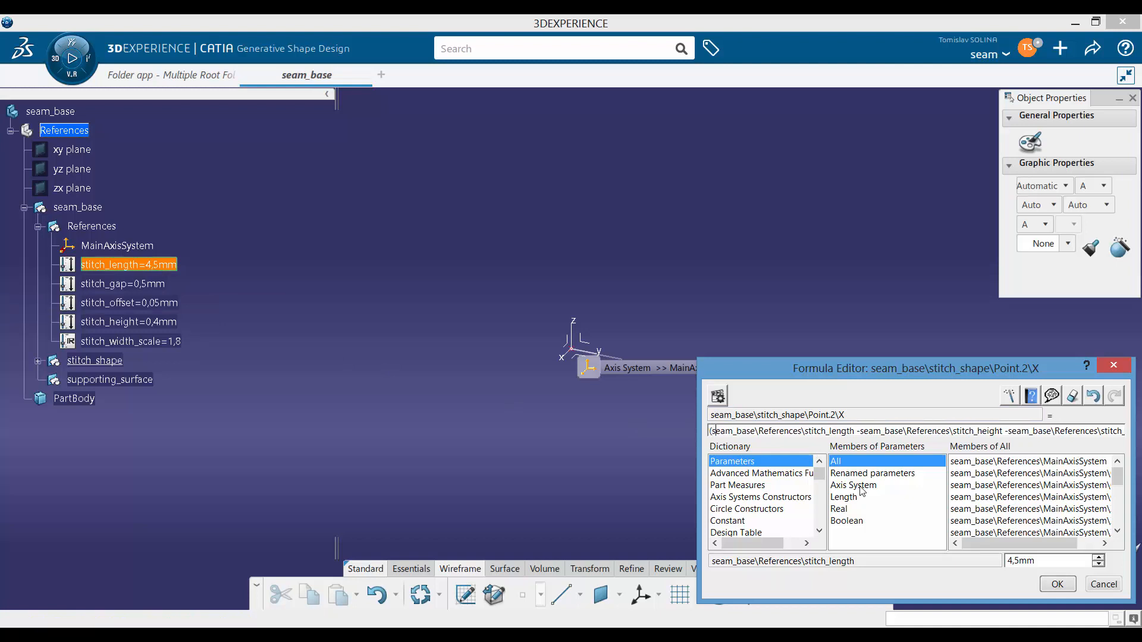
{"action": "left_click_drag", "start_coordinate": [702, 392], "coordinate": [569, 390]}
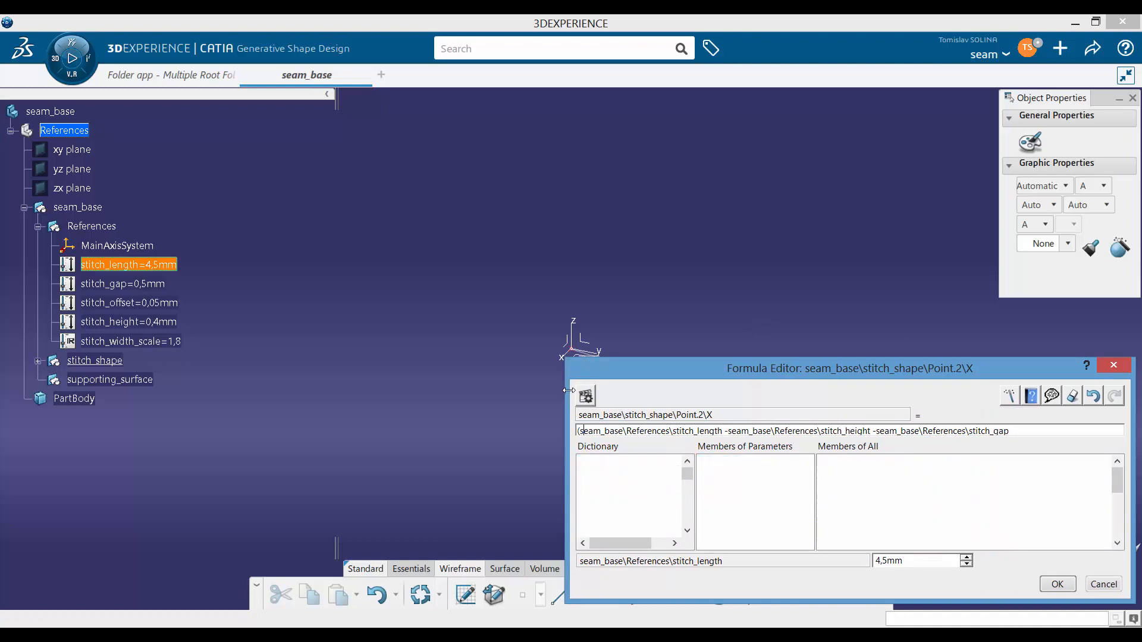
{"action": "left_click", "coordinate": [1028, 432]}
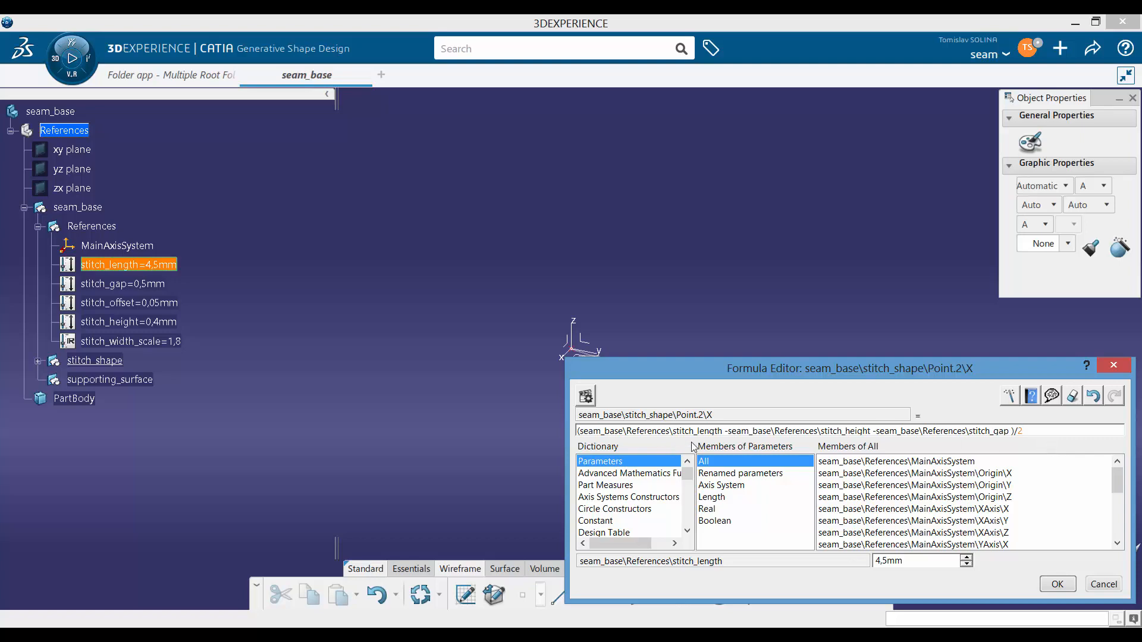
{"action": "left_click", "coordinate": [1057, 585]}
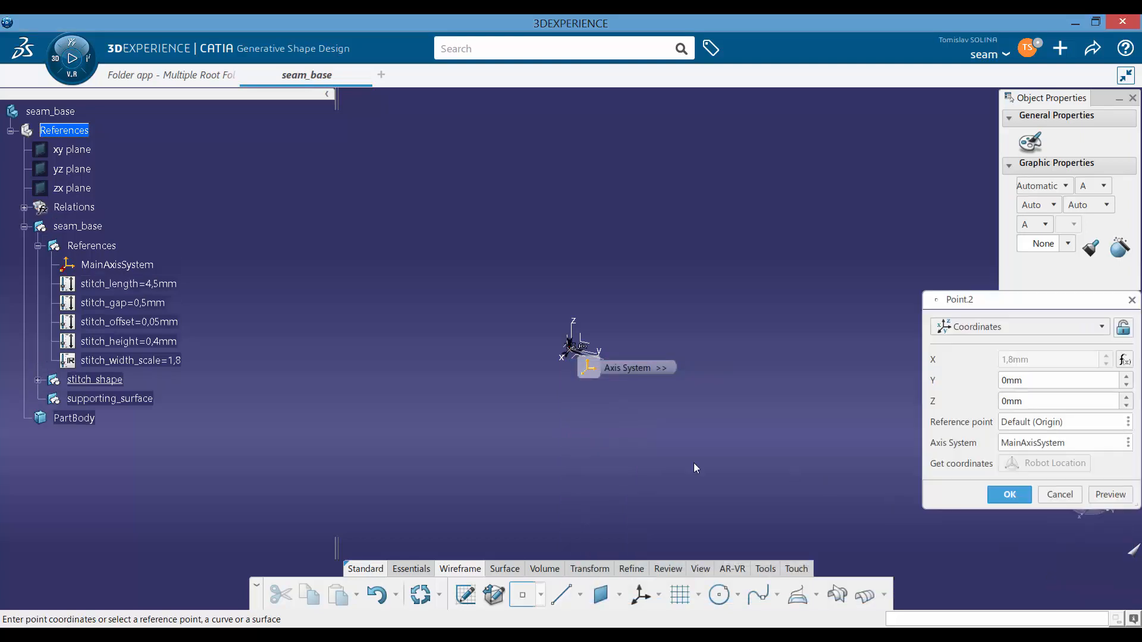
{"action": "middle_click_drag", "start_coordinate": [509, 416], "coordinate": [586, 209]}
{"action": "middle_click_drag", "start_coordinate": [470, 375], "coordinate": [499, 406]}
{"action": "left_click", "coordinate": [994, 495]}
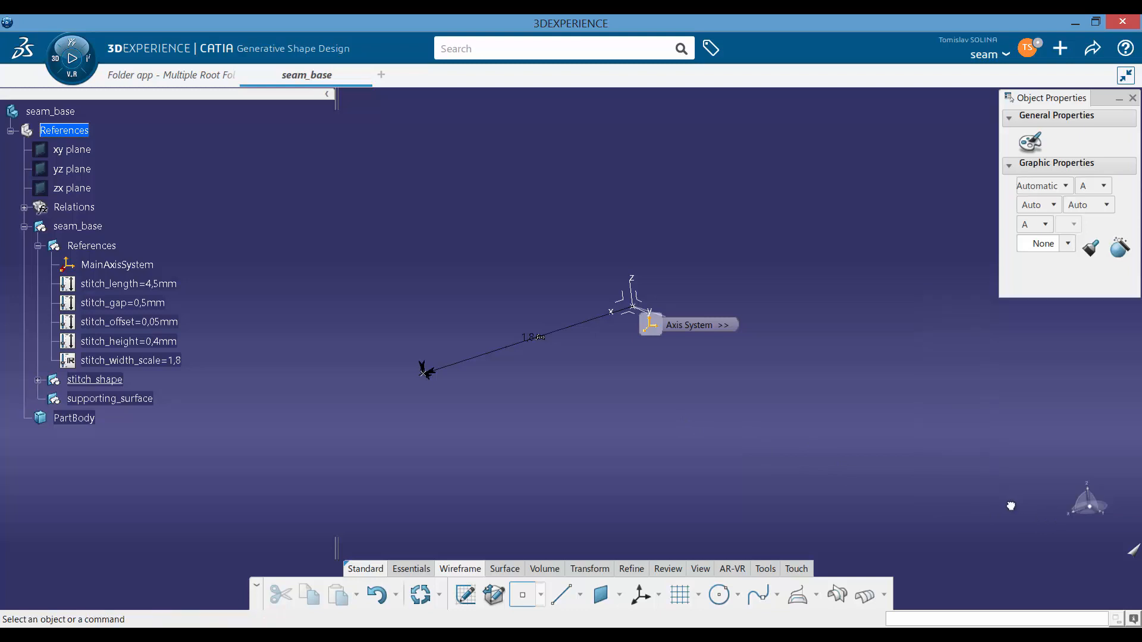
{"action": "left_click", "coordinate": [422, 374]}
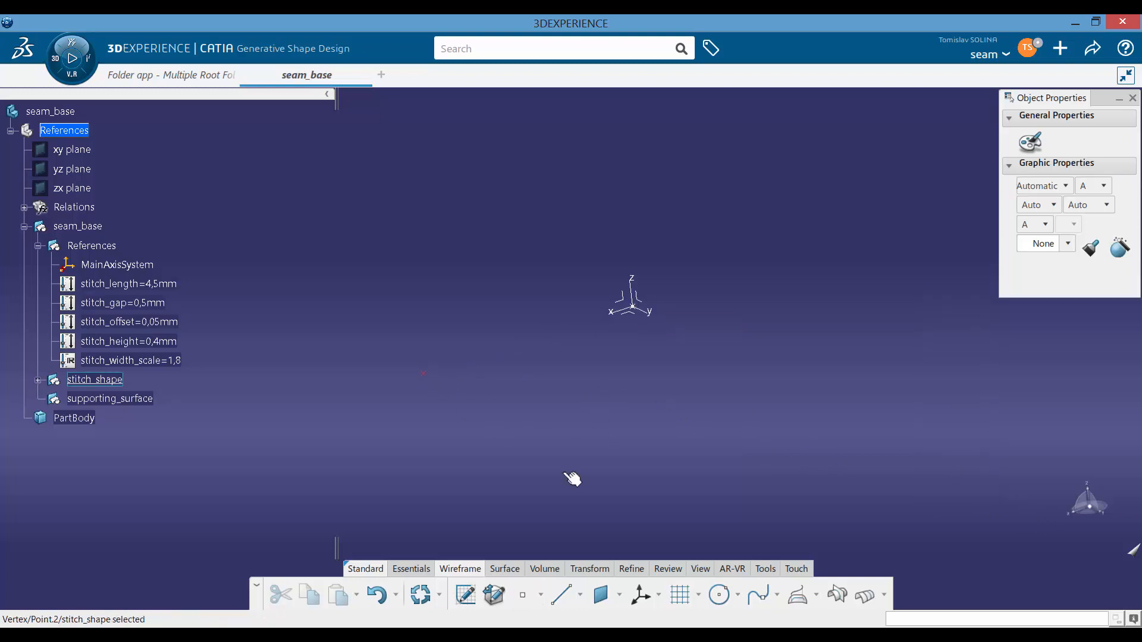
{"action": "left_click", "coordinate": [482, 431]}
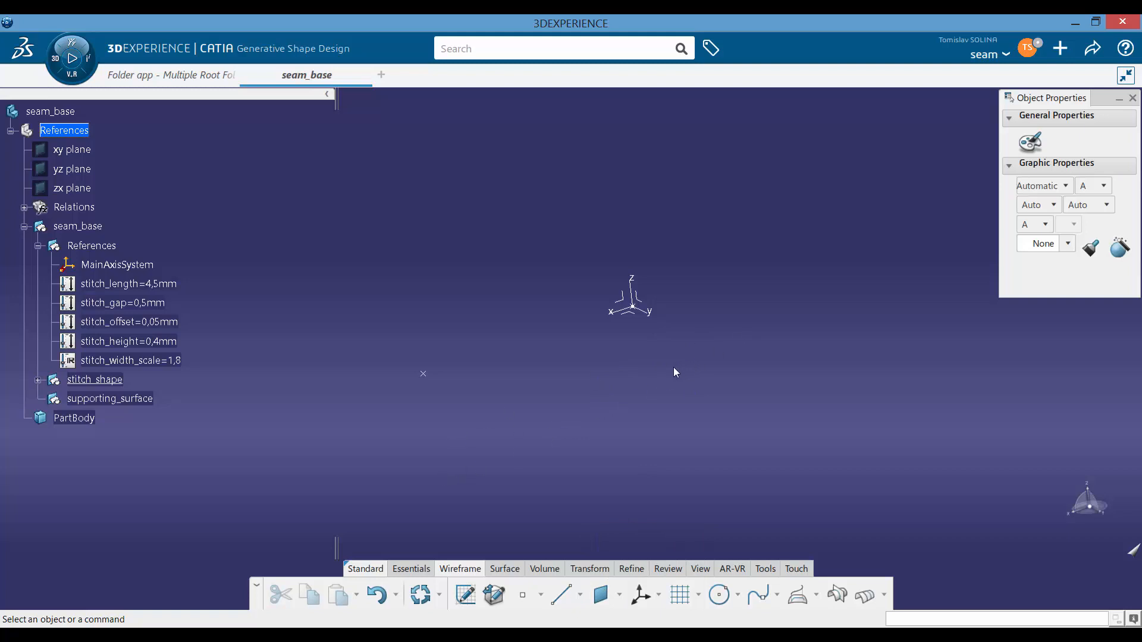
Start a plane offset from the MainAxisSystem XY plane and set its offset with the formula stitch_height*1.5
{"action": "left_click", "coordinate": [634, 316]}
{"action": "left_click", "coordinate": [605, 374]}
{"action": "left_click", "coordinate": [601, 594]}
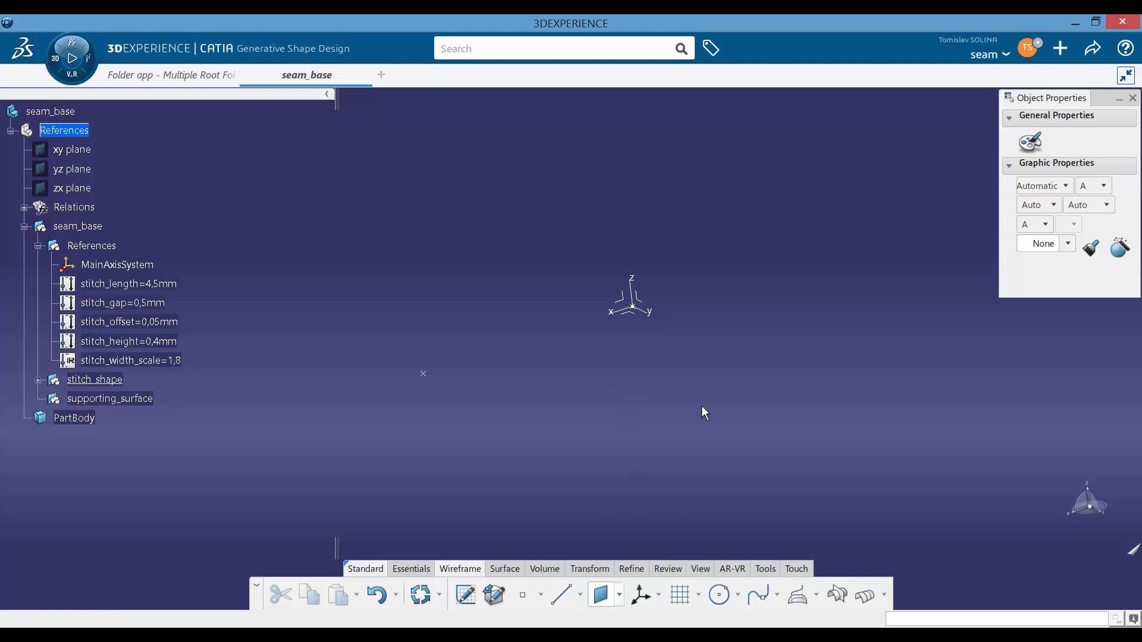
{"action": "left_click", "coordinate": [624, 368]}
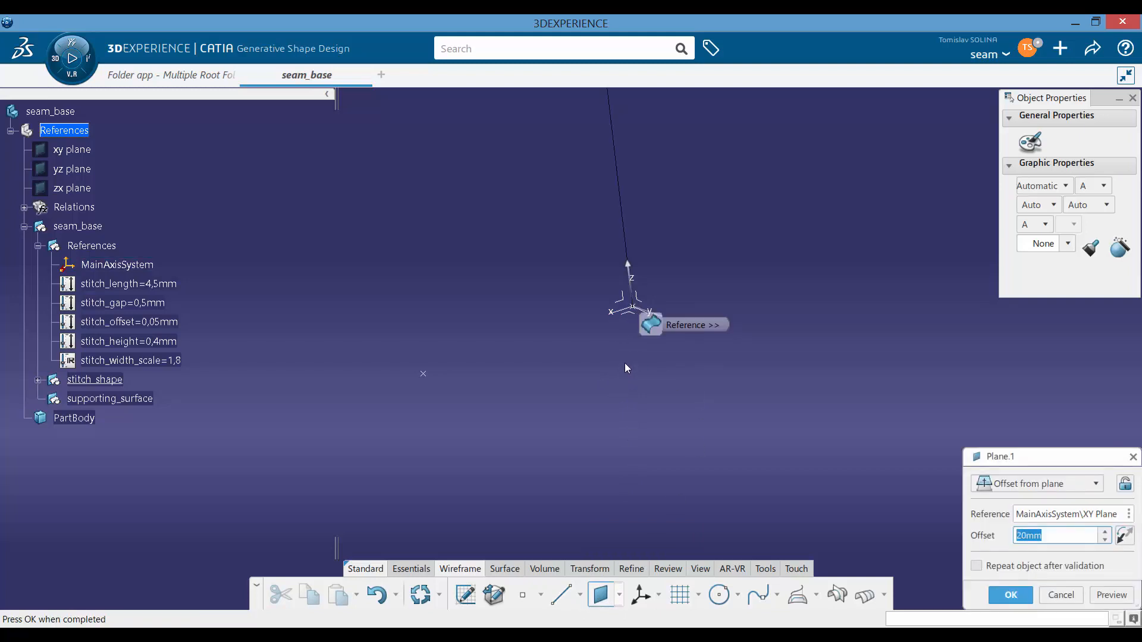
{"action": "right_click", "coordinate": [1056, 535]}
{"action": "left_click", "coordinate": [1046, 417]}
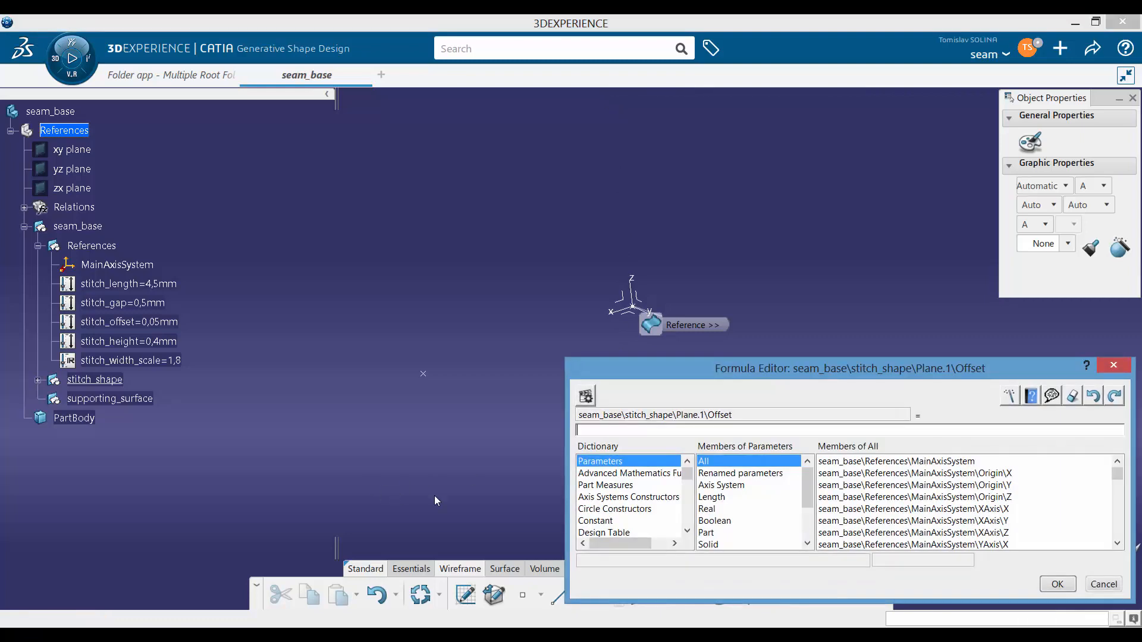
{"action": "left_click", "coordinate": [143, 342]}
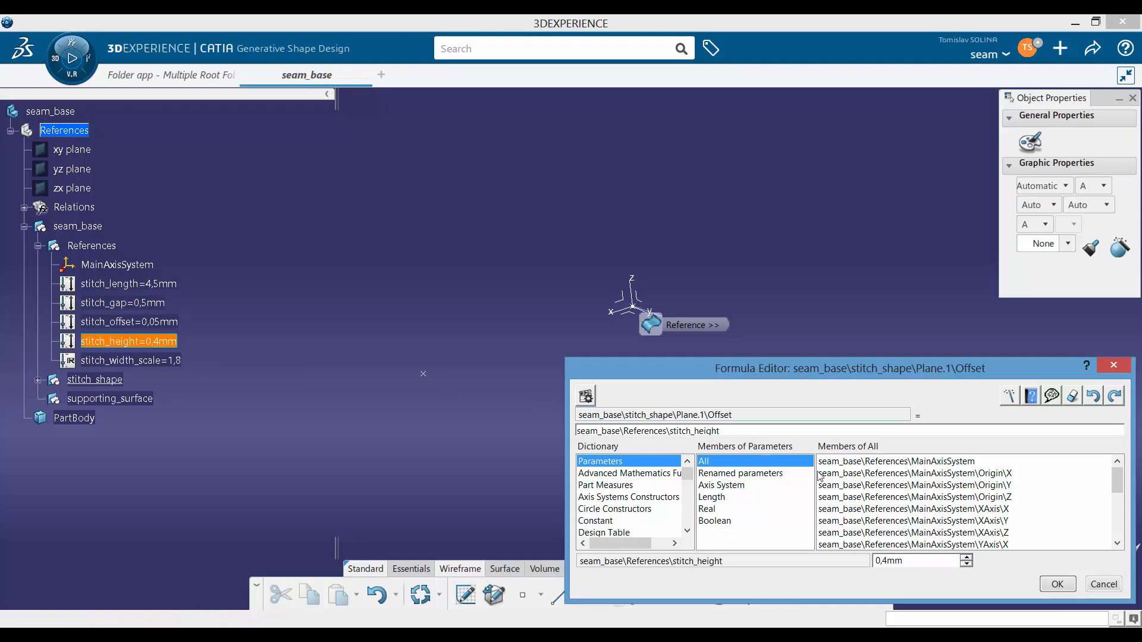
{"action": "type", "text": "*1,5"}
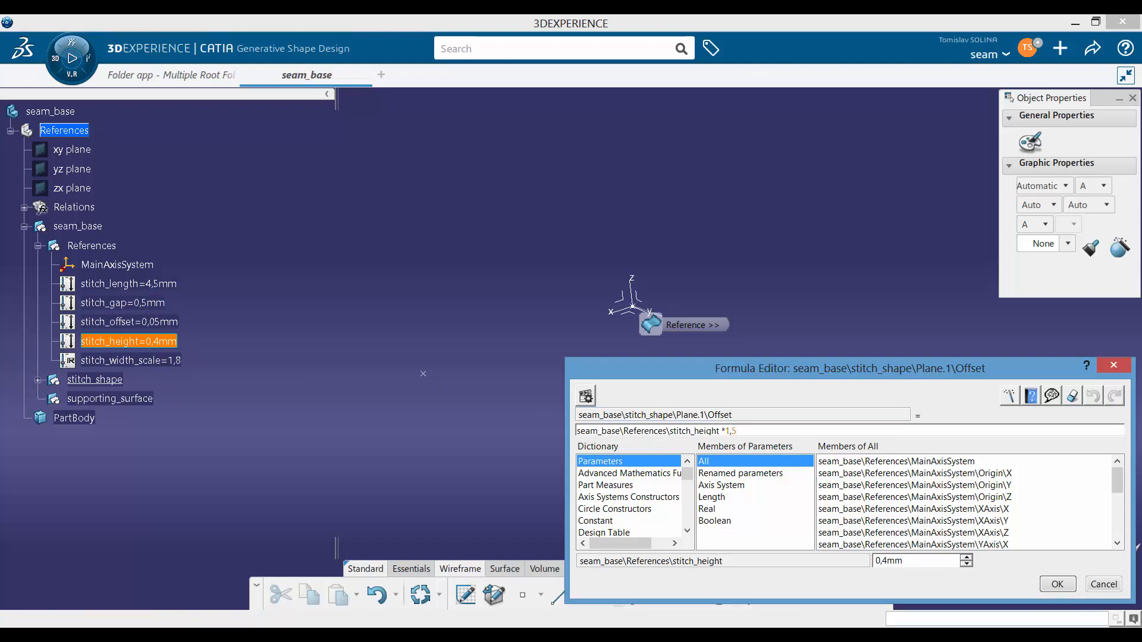
{"action": "key", "text": "Left"}
{"action": "key", "text": "BackSpace"}
{"action": "type", "text": "."}
{"action": "key", "text": "Return"}
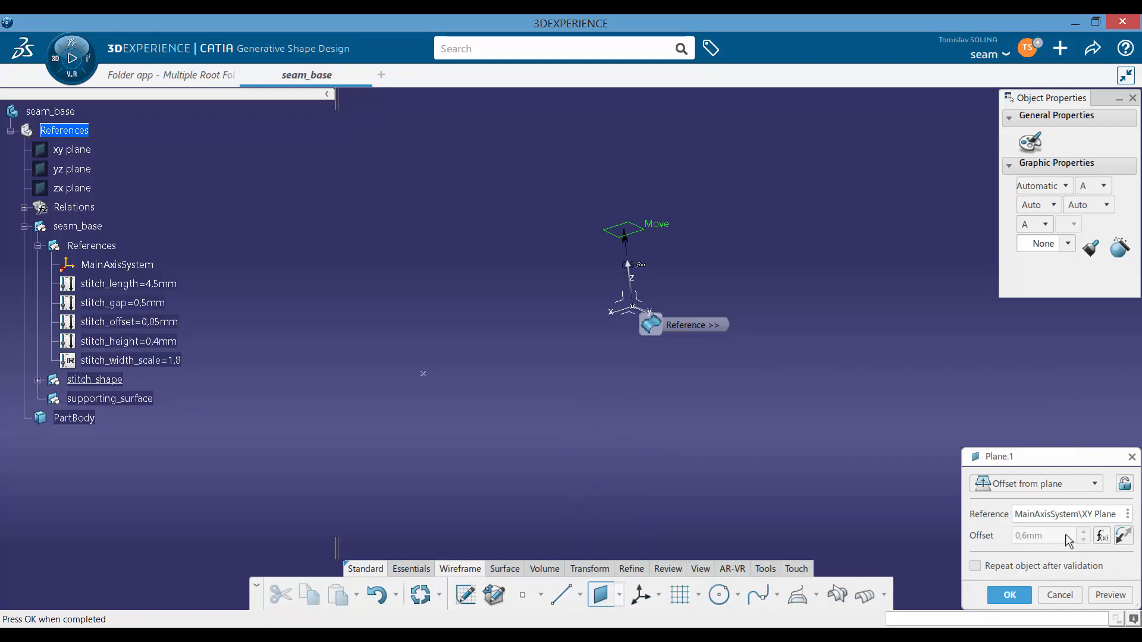
Negate the plane's offset formula to -stitch_height*1.5, create the plane, and check its offset under stitch_shape
{"action": "left_click", "coordinate": [1102, 536]}
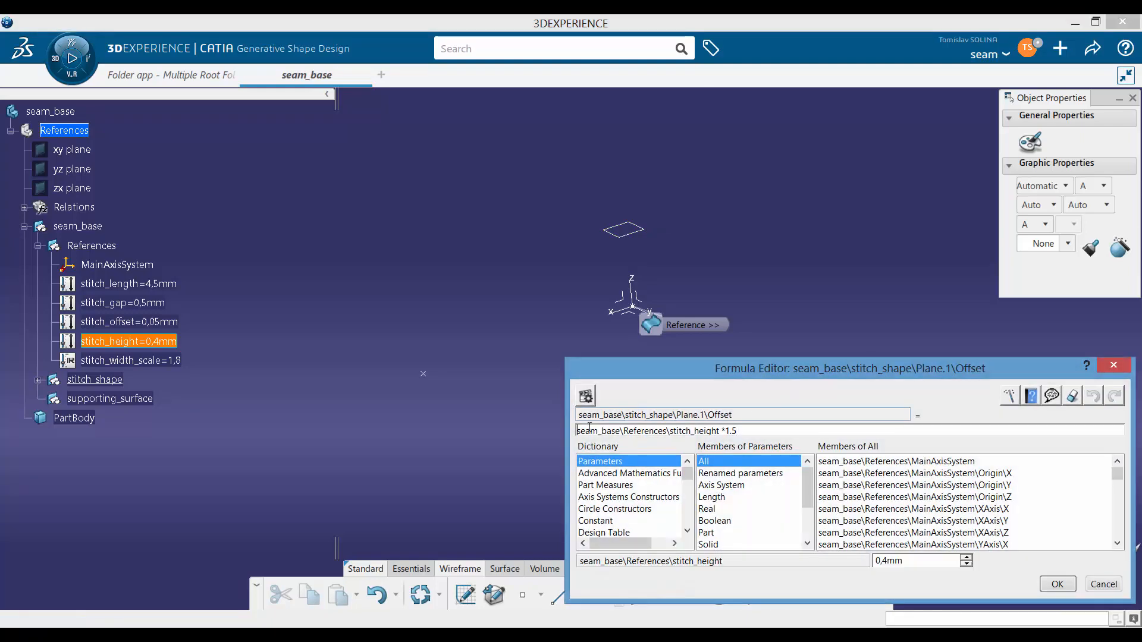
{"action": "left_click", "coordinate": [579, 429]}
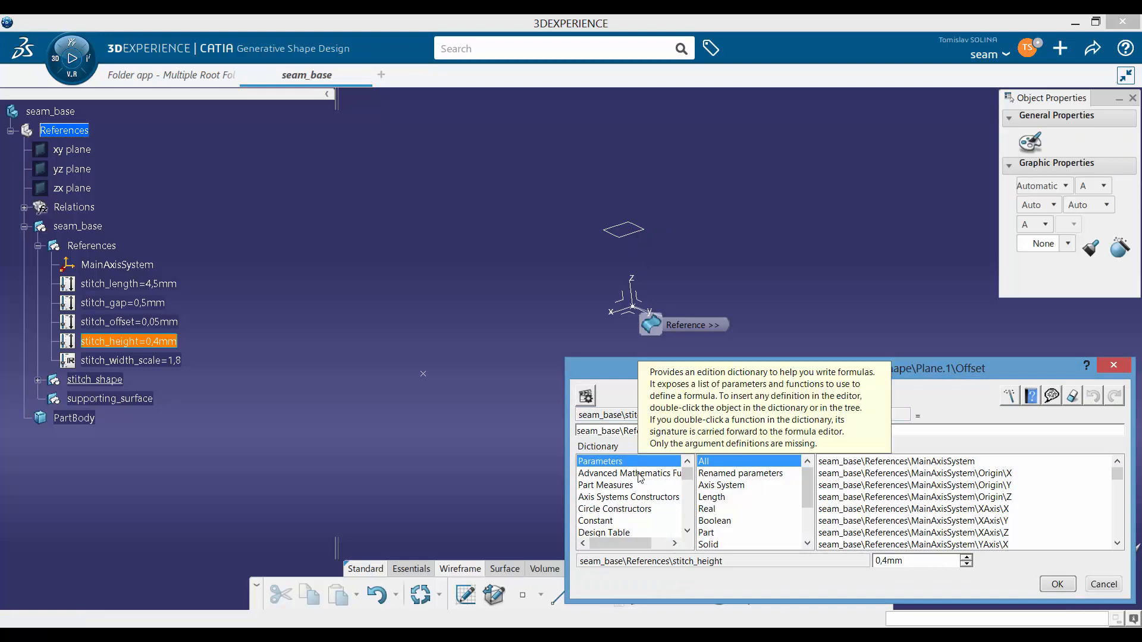
{"action": "type", "text": "-"}
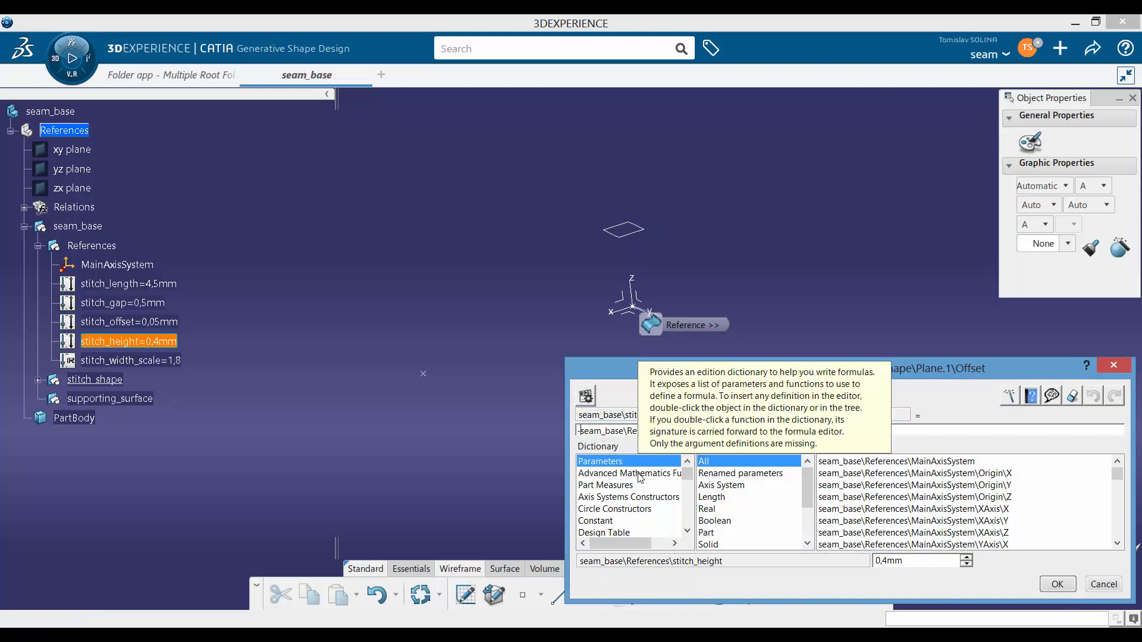
{"action": "left_click", "coordinate": [1048, 589]}
{"action": "left_click", "coordinate": [1009, 593]}
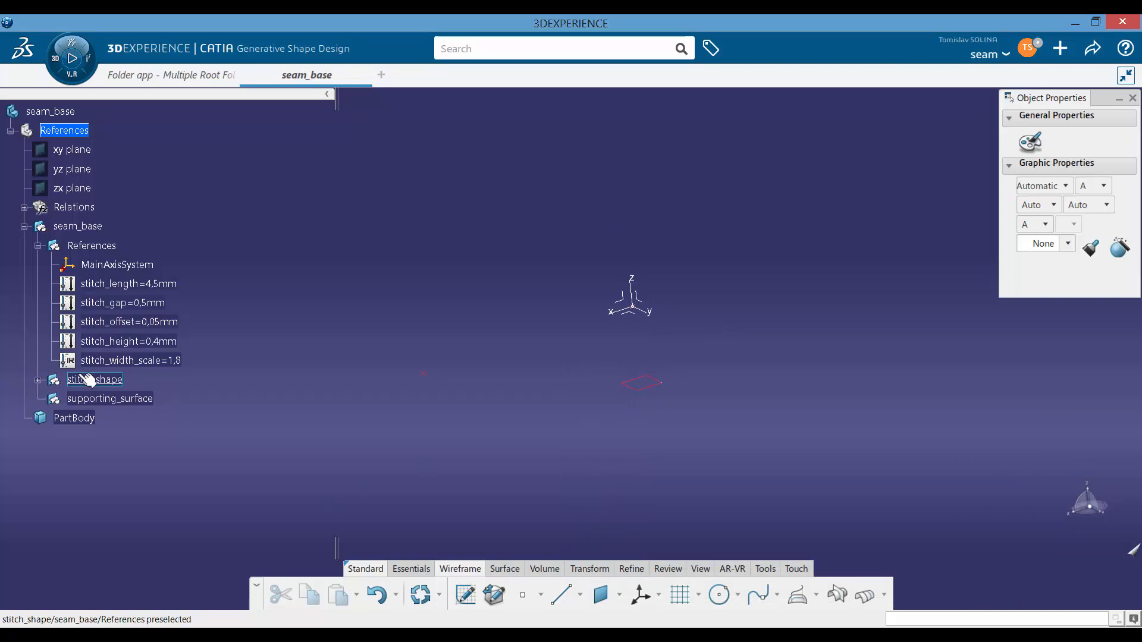
{"action": "left_click", "coordinate": [38, 380]}
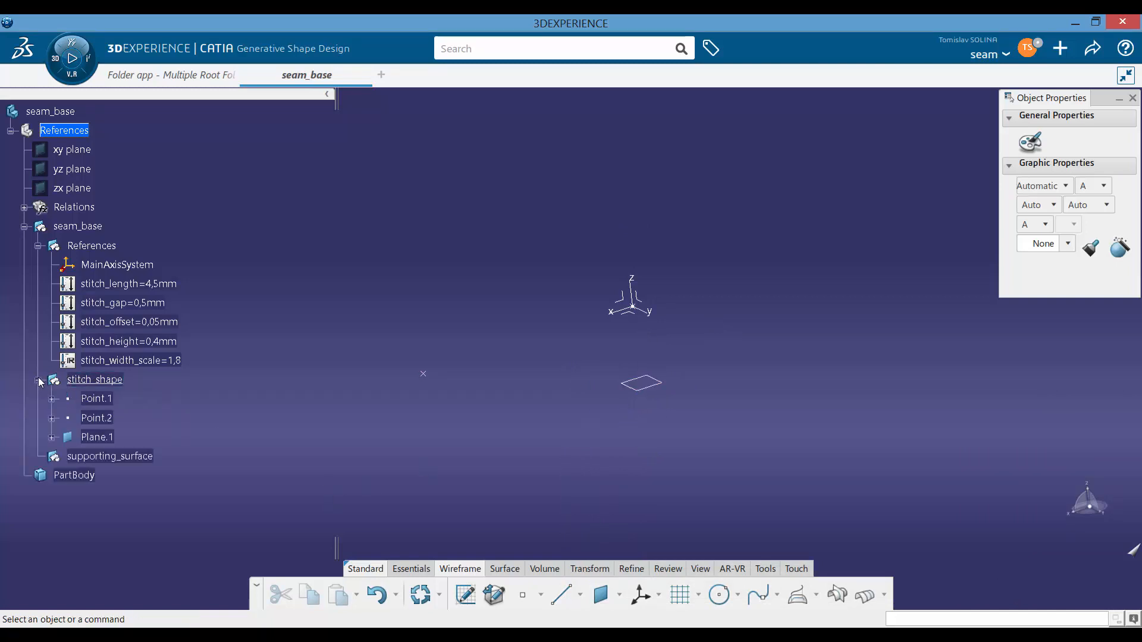
{"action": "left_click", "coordinate": [52, 437]}
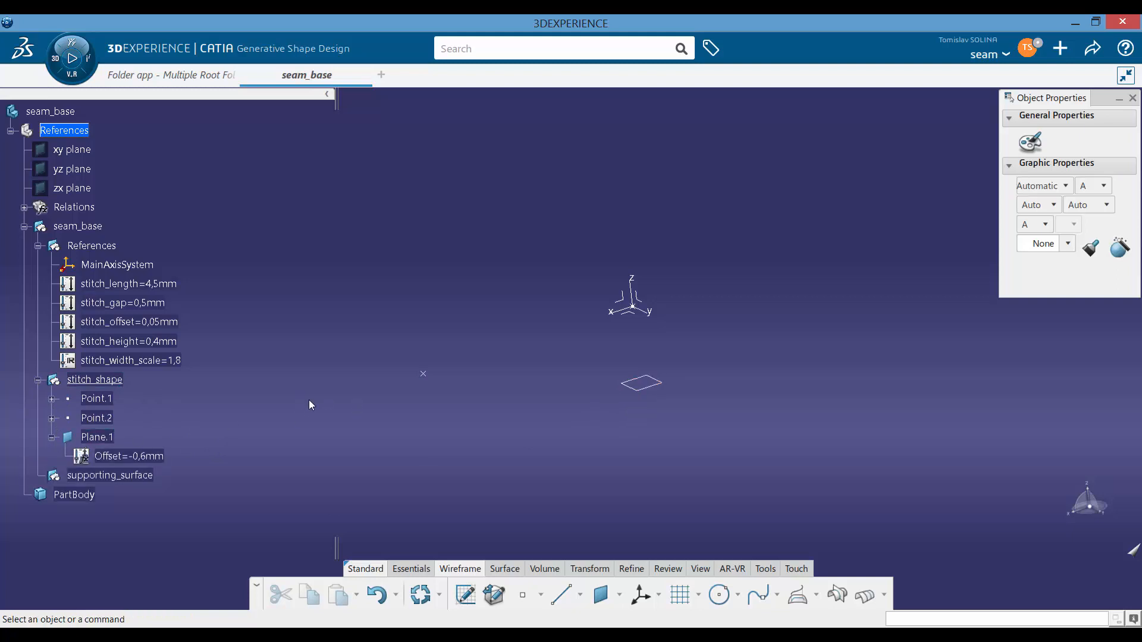
{"action": "scroll", "coordinate": [309, 400], "scroll_direction": "down", "scroll_amount": 2}
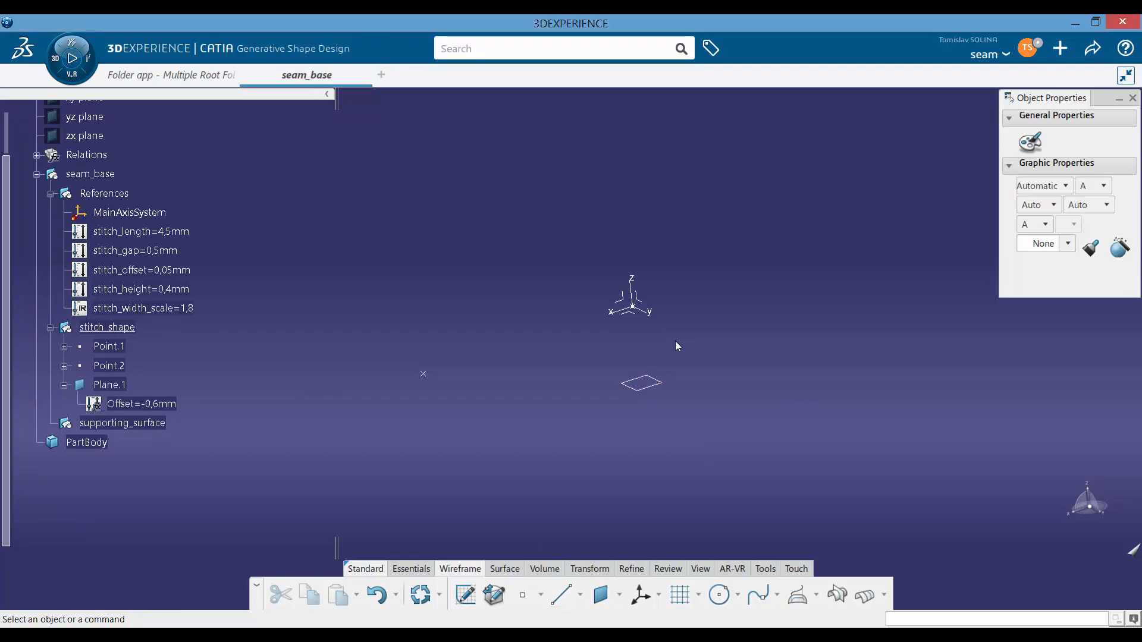
Create a 1 mm point-direction line from the origin point along the MainAxisSystem X axis, with its direction reversed
{"action": "left_click", "coordinate": [634, 308]}
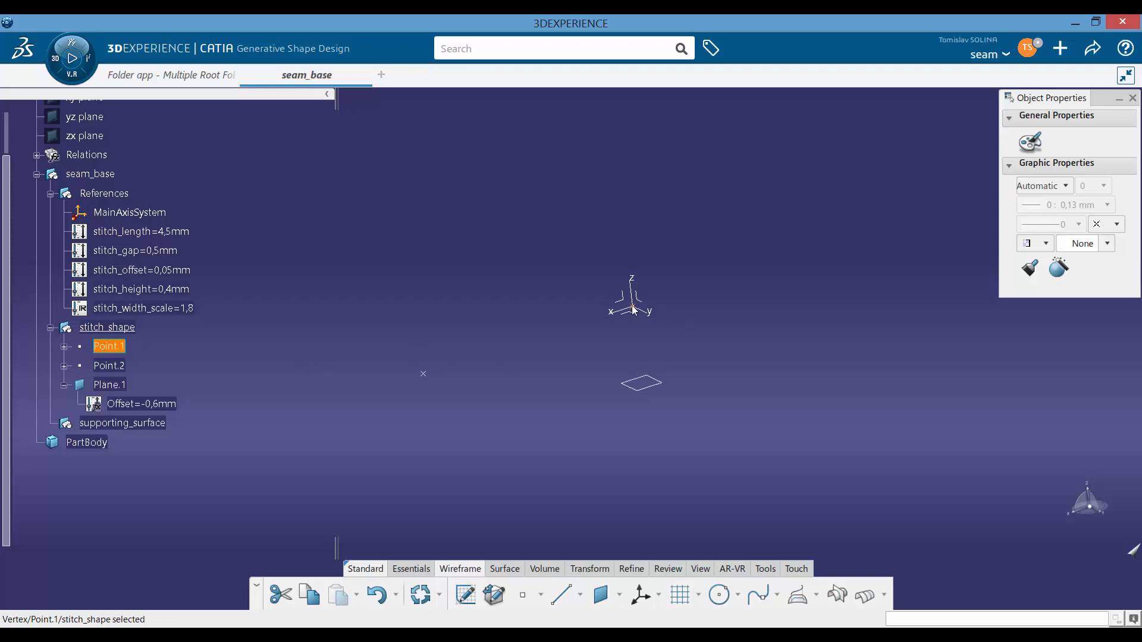
{"action": "left_click", "coordinate": [630, 311]}
{"action": "left_click", "coordinate": [591, 379]}
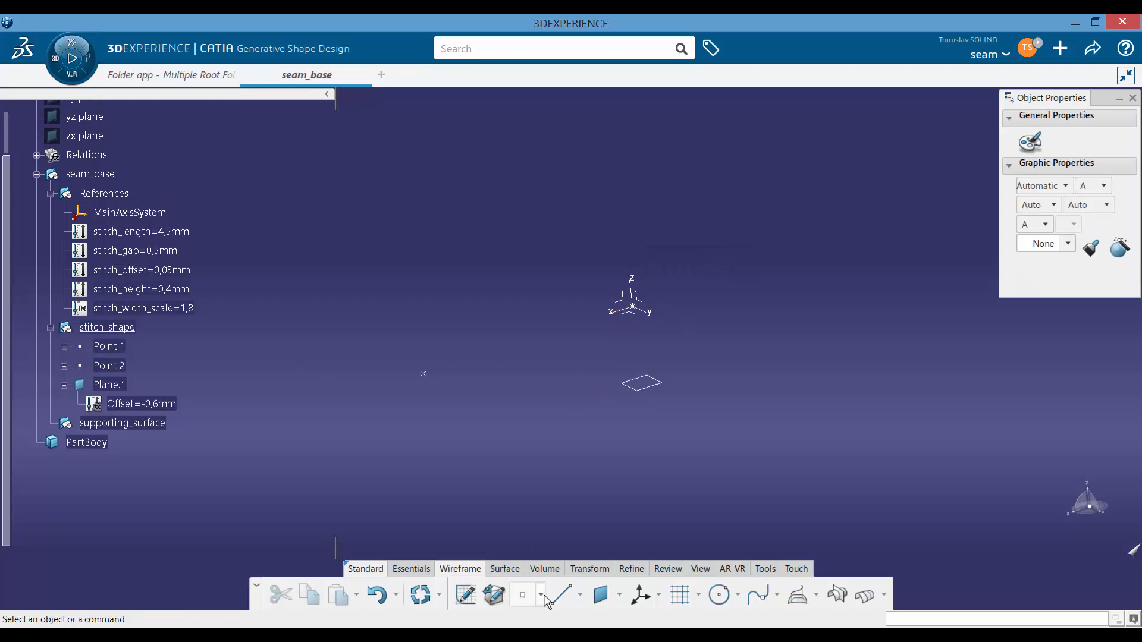
{"action": "left_click", "coordinate": [628, 314]}
{"action": "left_click", "coordinate": [618, 312]}
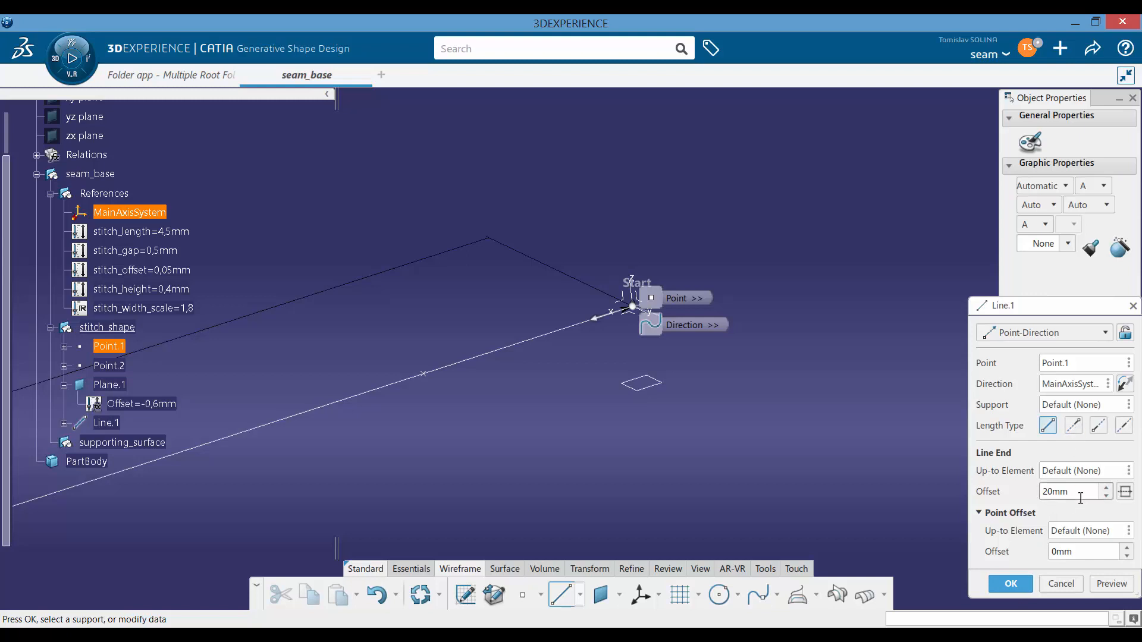
{"action": "double_click", "coordinate": [1057, 492]}
{"action": "type", "text": "1"}
{"action": "left_click", "coordinate": [1080, 550]}
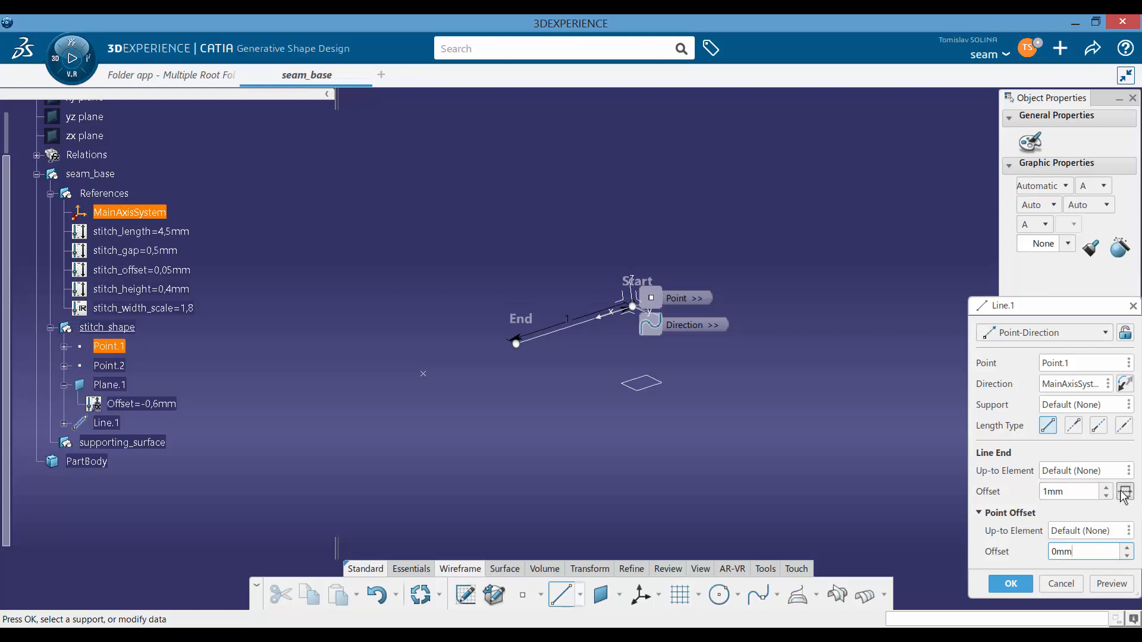
{"action": "left_click", "coordinate": [1123, 385]}
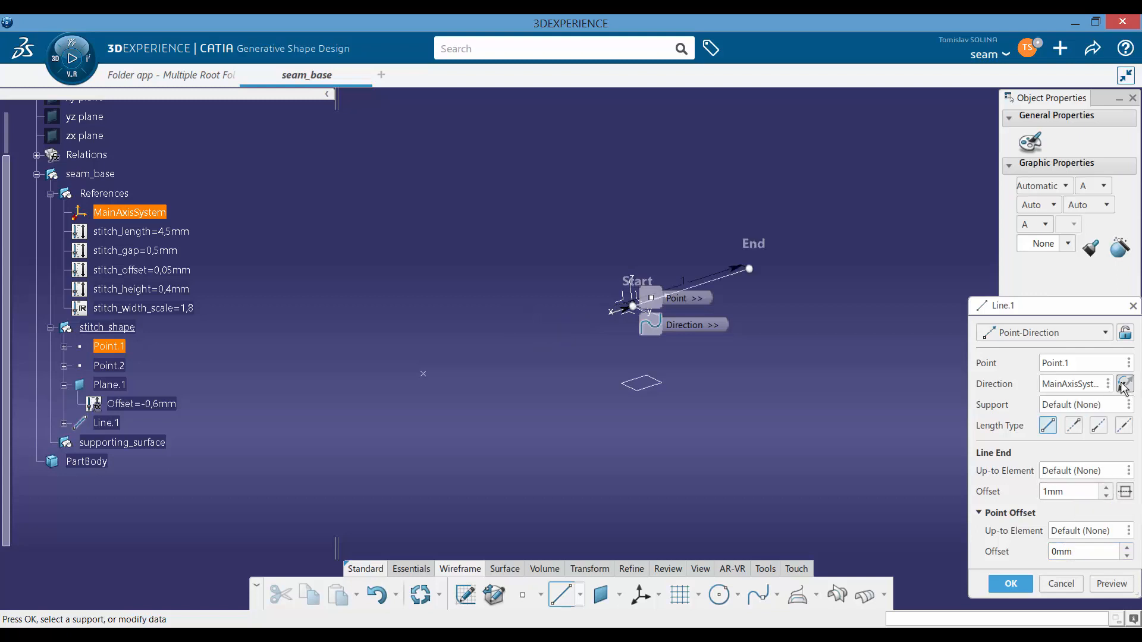
{"action": "left_click", "coordinate": [1022, 585]}
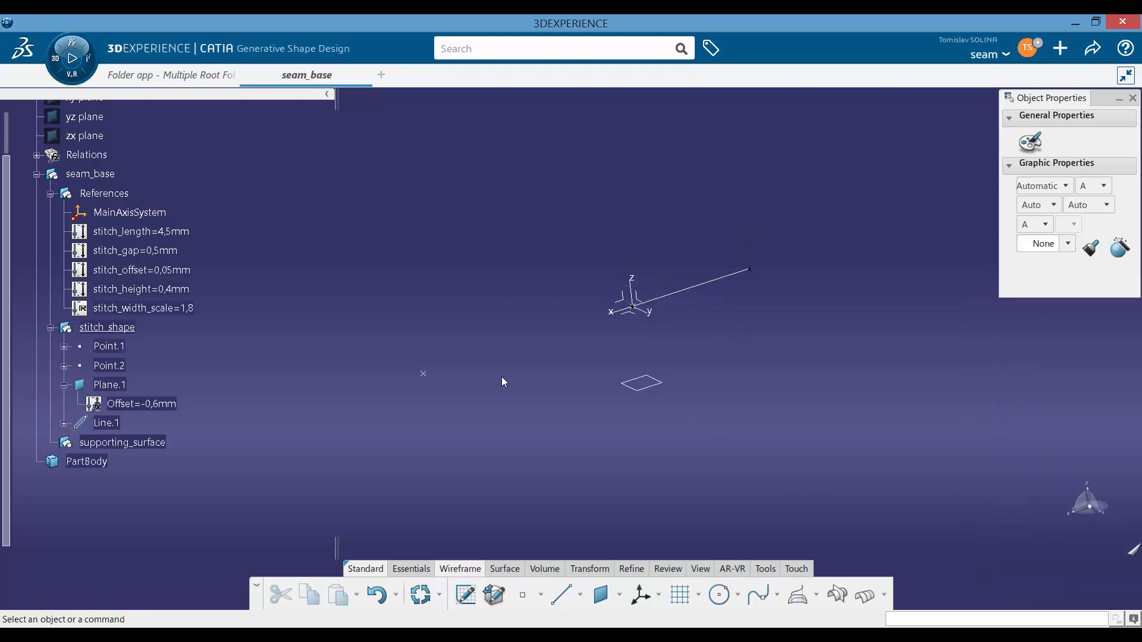
Start a point-direction line from Point.2 along the MainAxisSystem Z axis
{"action": "middle_click_drag", "start_coordinate": [501, 380], "coordinate": [510, 318]}
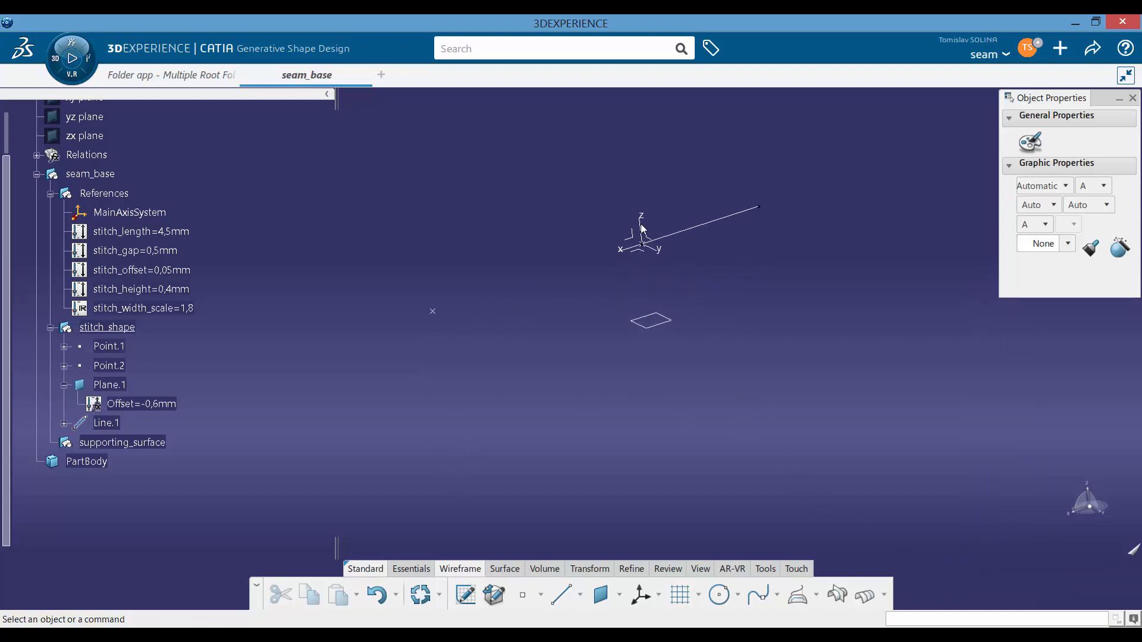
{"action": "left_click", "coordinate": [568, 586]}
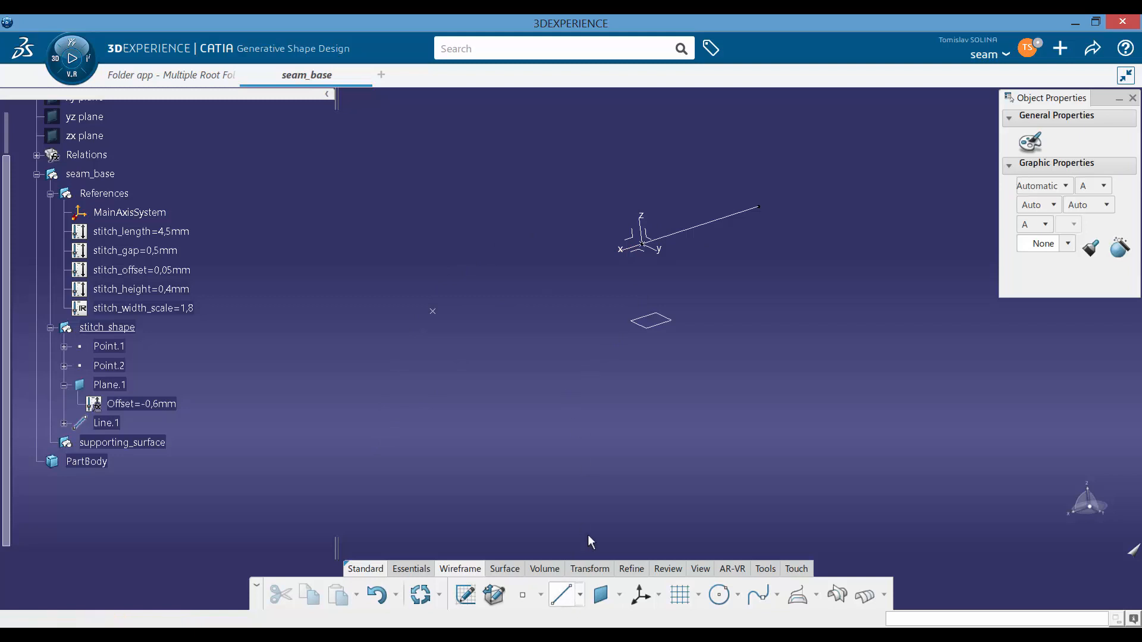
{"action": "left_click", "coordinate": [438, 317]}
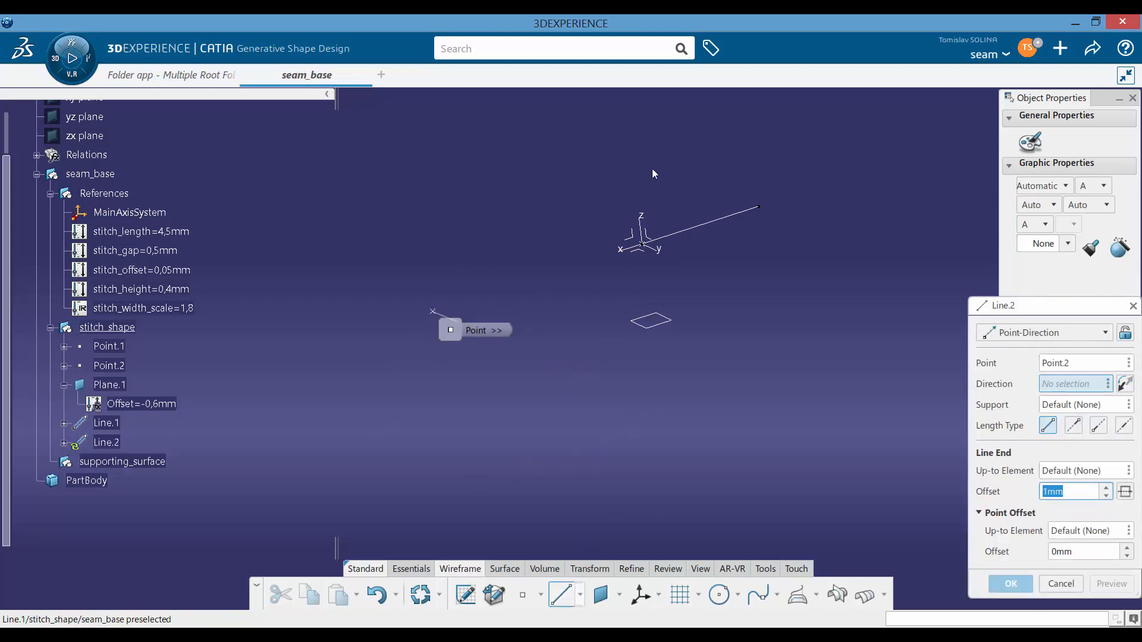
{"action": "left_click", "coordinate": [643, 236]}
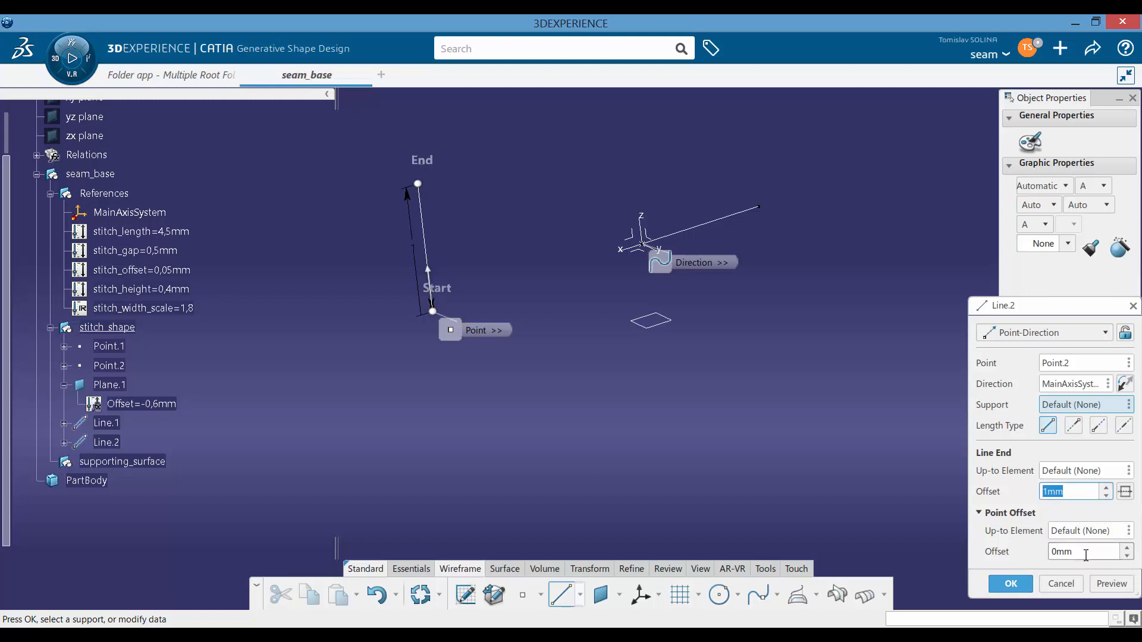
{"action": "right_click", "coordinate": [1064, 405]}
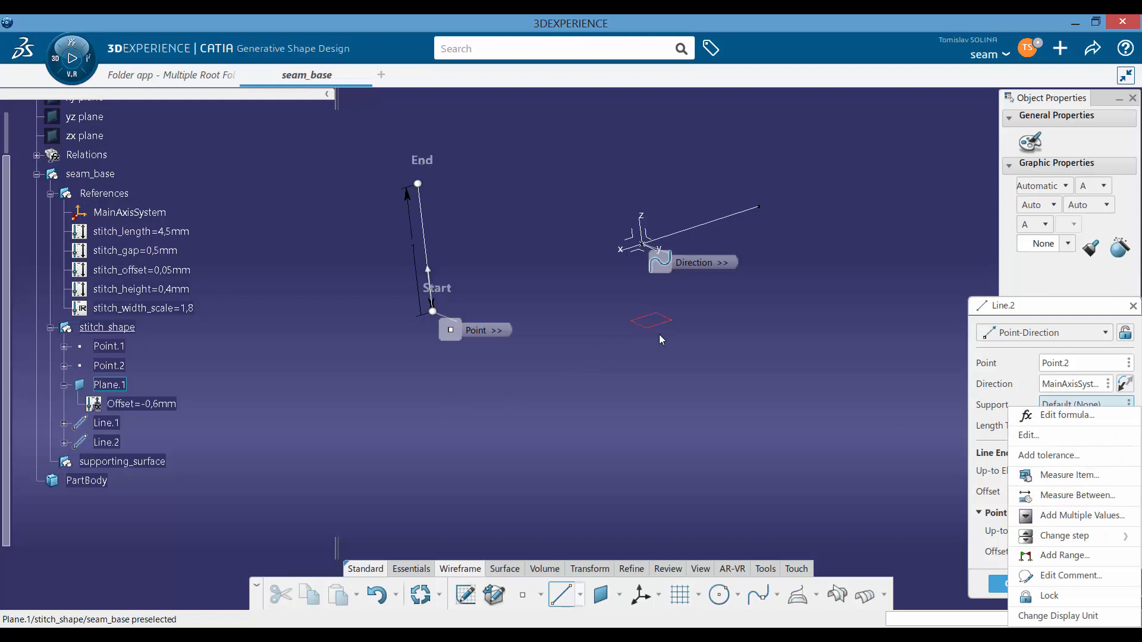
{"action": "left_click", "coordinate": [1056, 439]}
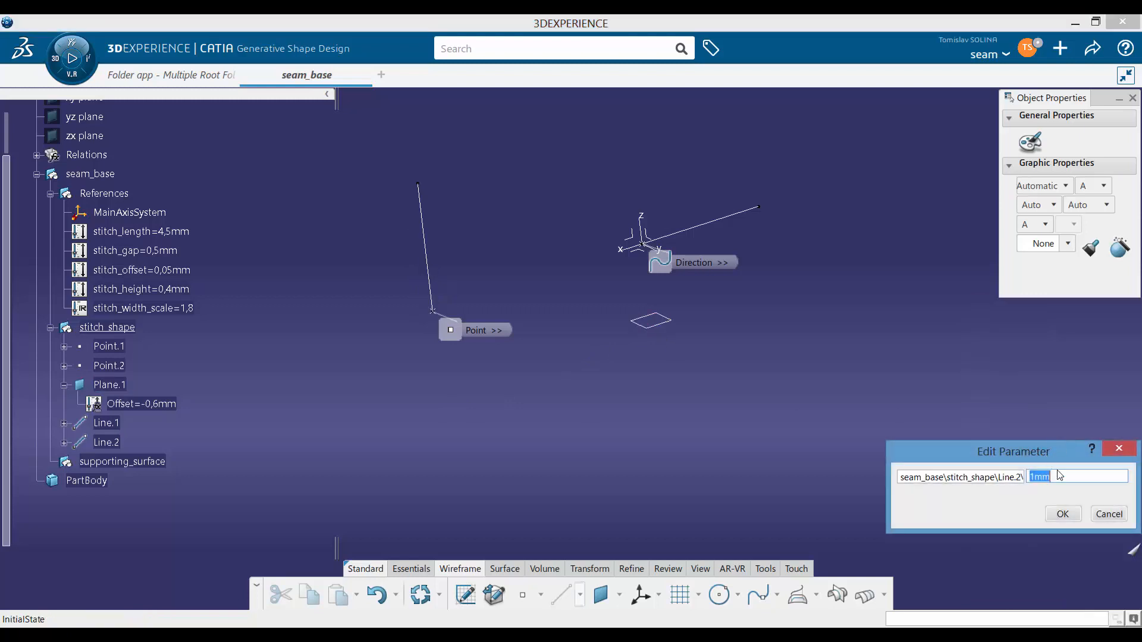
{"action": "left_click", "coordinate": [1109, 513]}
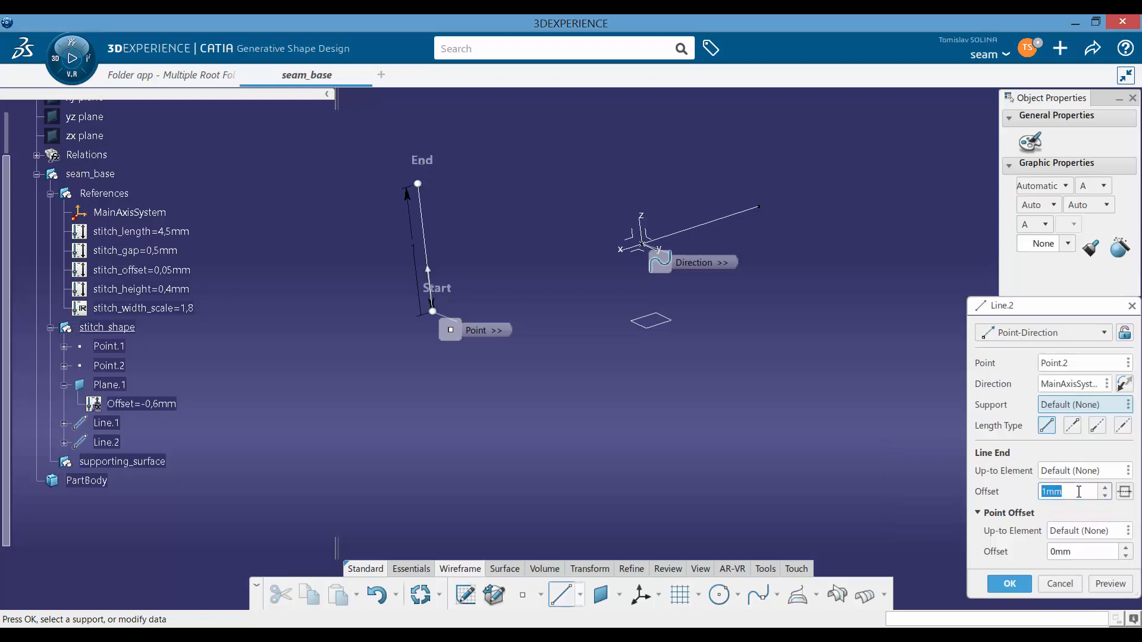
Set the line's end offset with a formula subtracting stitch_offset from the offset of Plane.1
{"action": "right_click", "coordinate": [1079, 491]}
{"action": "left_click", "coordinate": [1064, 427]}
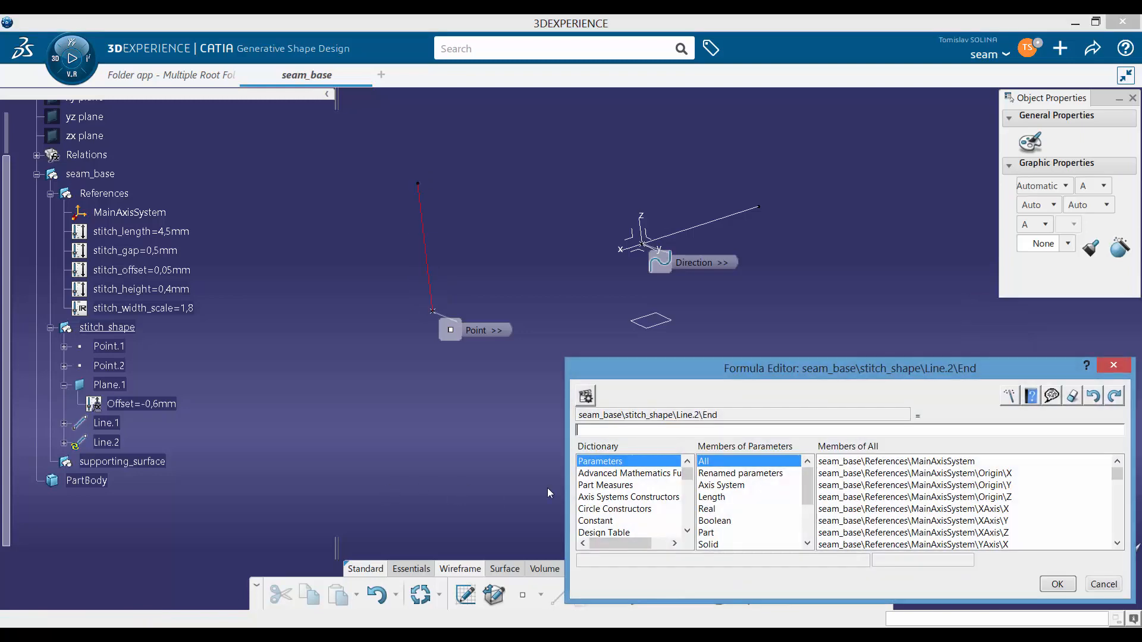
{"action": "left_click", "coordinate": [167, 405]}
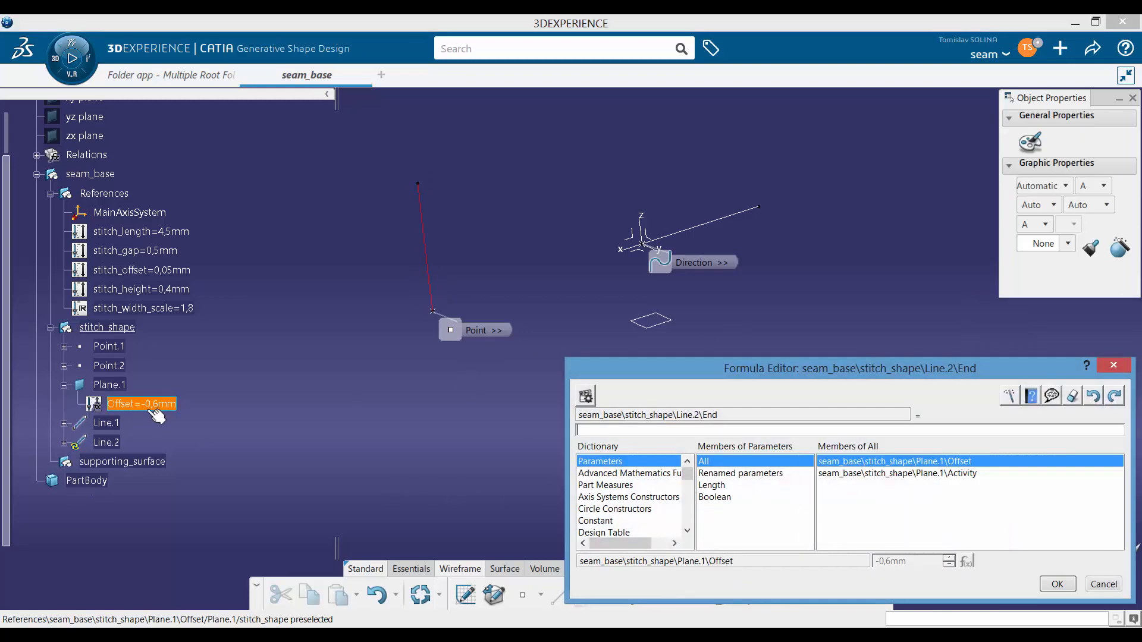
{"action": "left_click", "coordinate": [167, 407]}
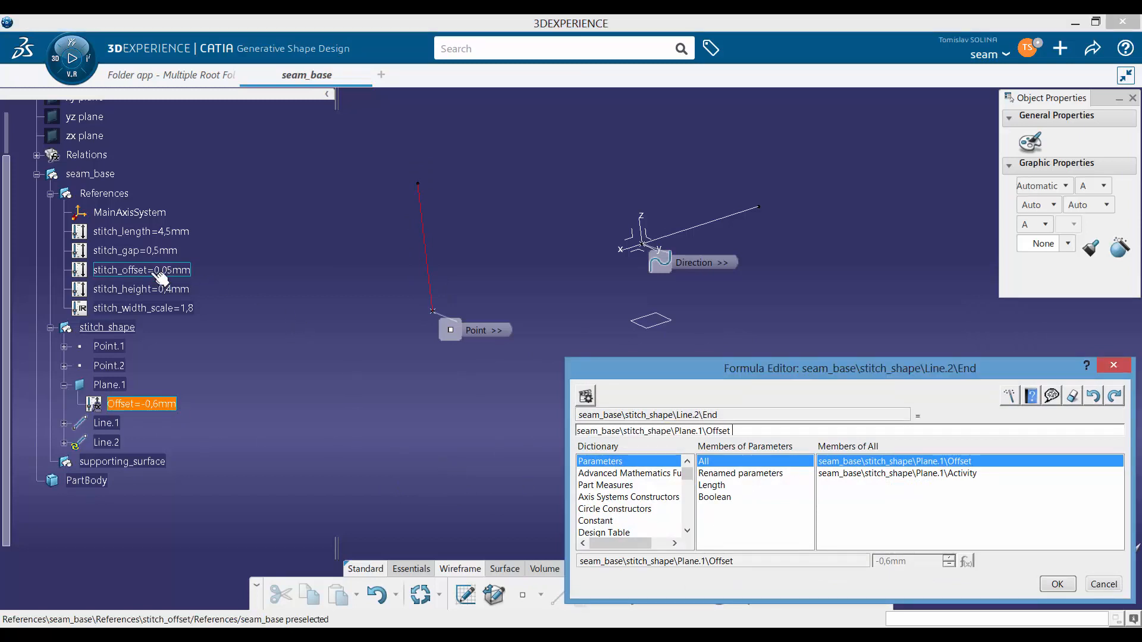
{"action": "type", "text": "-"}
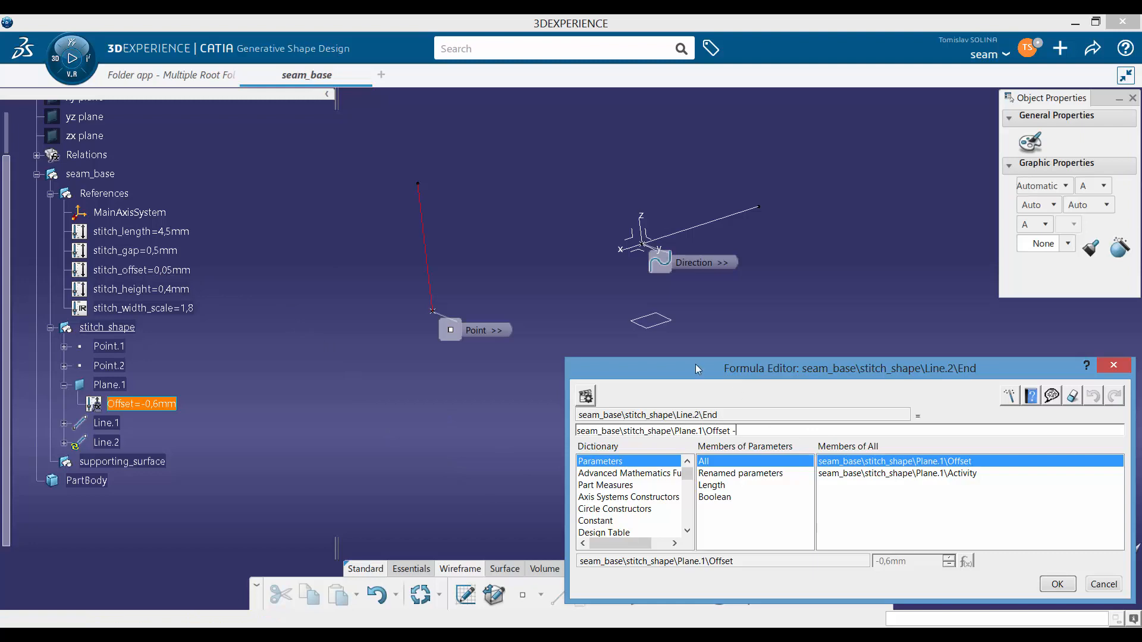
{"action": "left_click", "coordinate": [177, 270]}
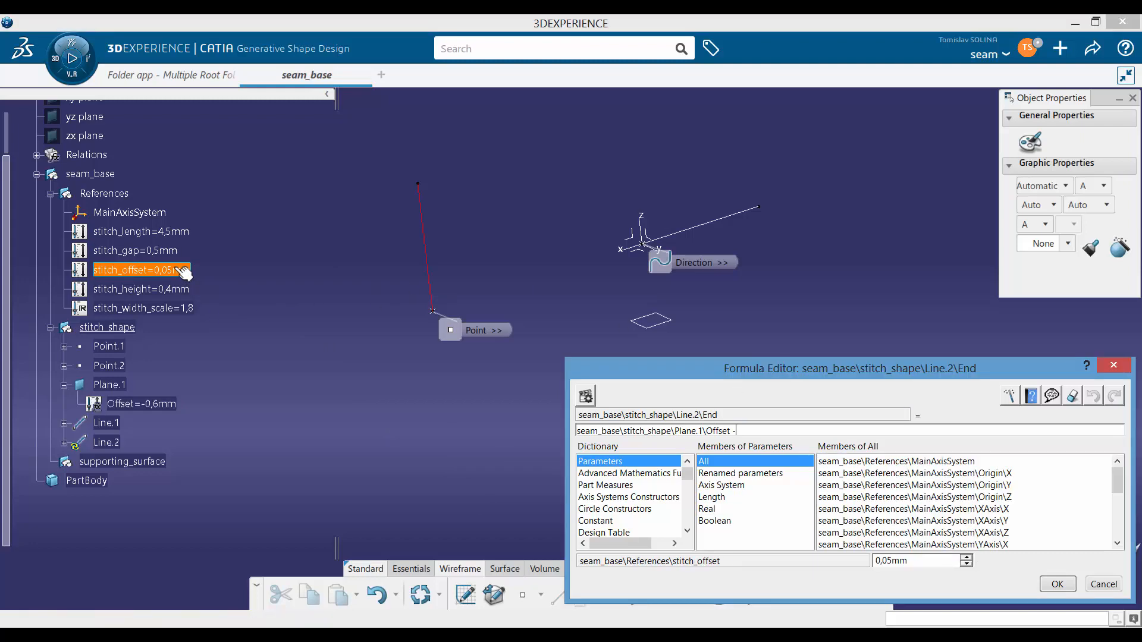
{"action": "left_click", "coordinate": [1058, 584]}
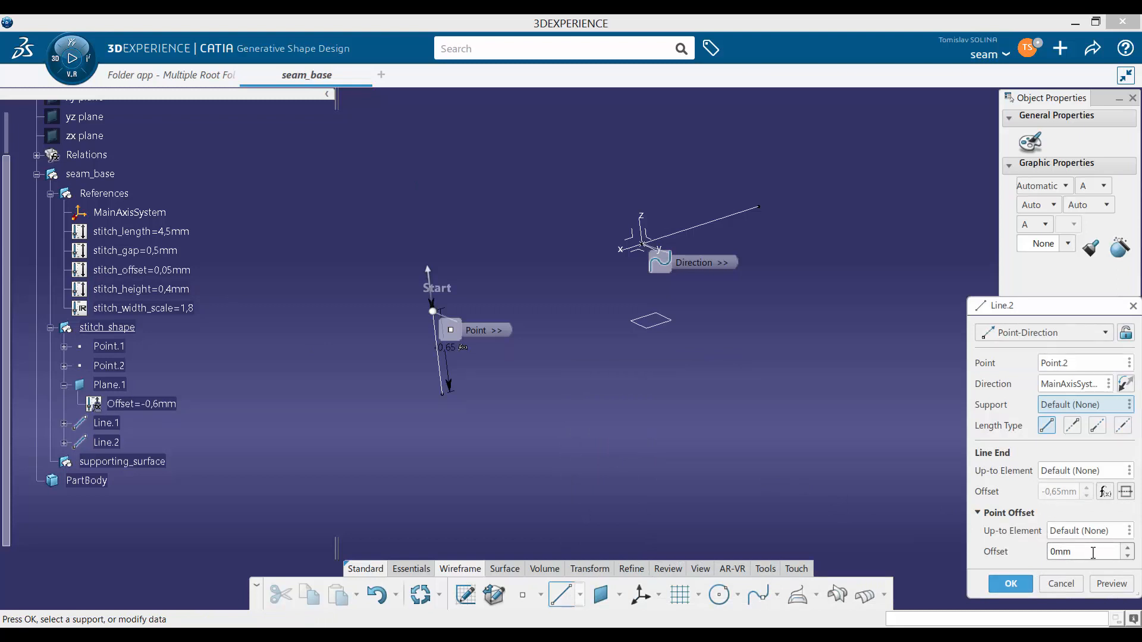
Try a positive point offset and a reversed direction on the line, restoring both
{"action": "left_click", "coordinate": [1127, 547]}
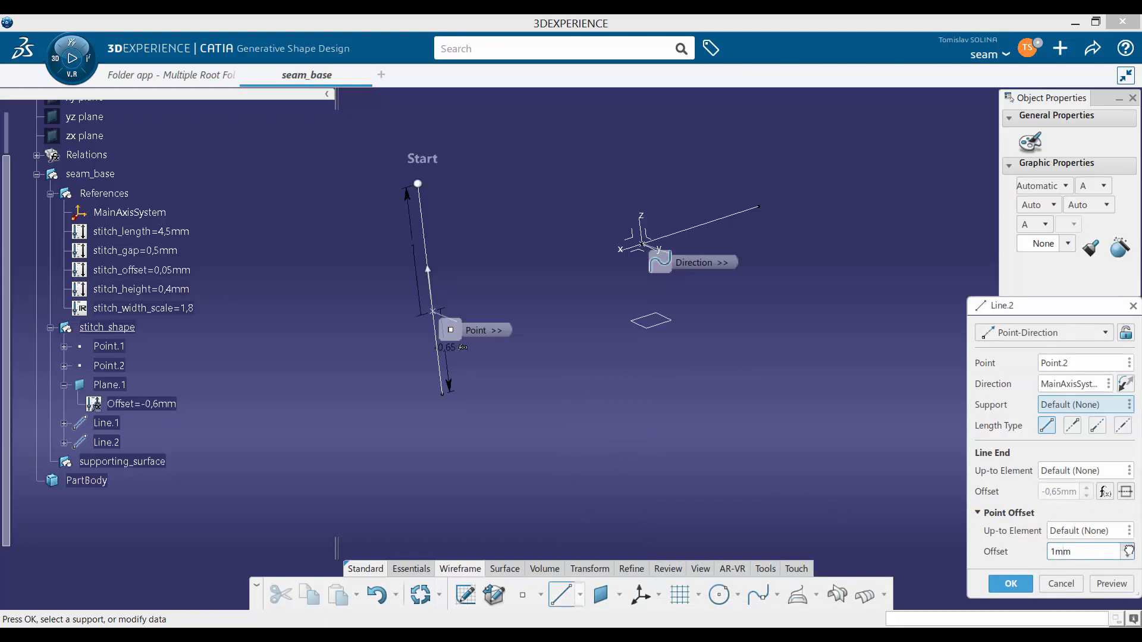
{"action": "left_click", "coordinate": [1127, 547]}
{"action": "double_click", "coordinate": [1128, 556]}
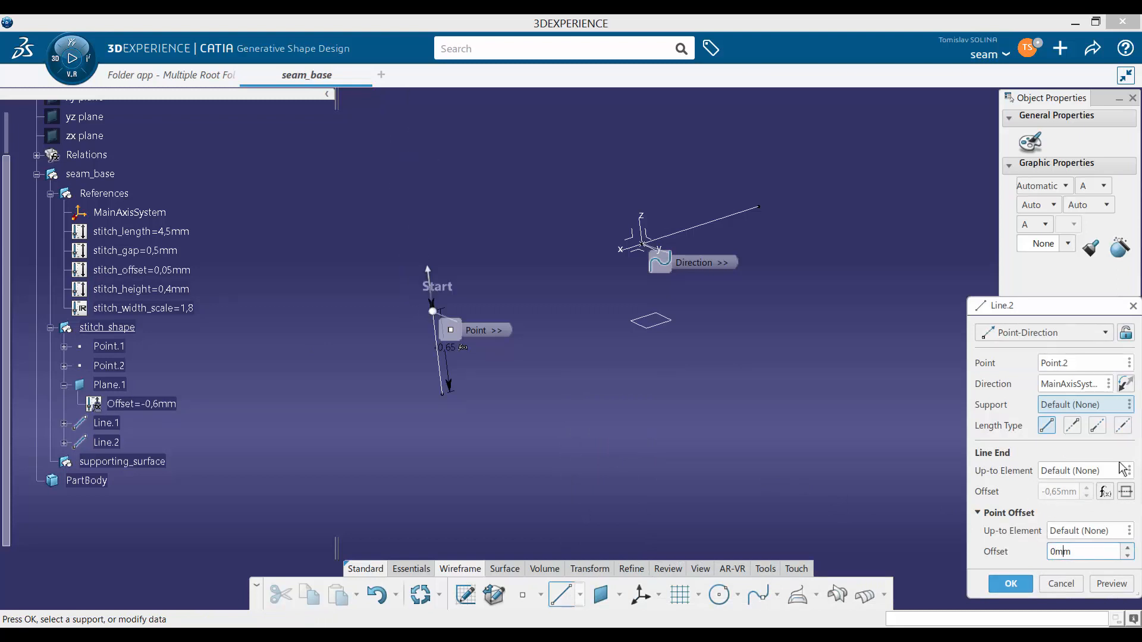
{"action": "left_click", "coordinate": [1125, 384]}
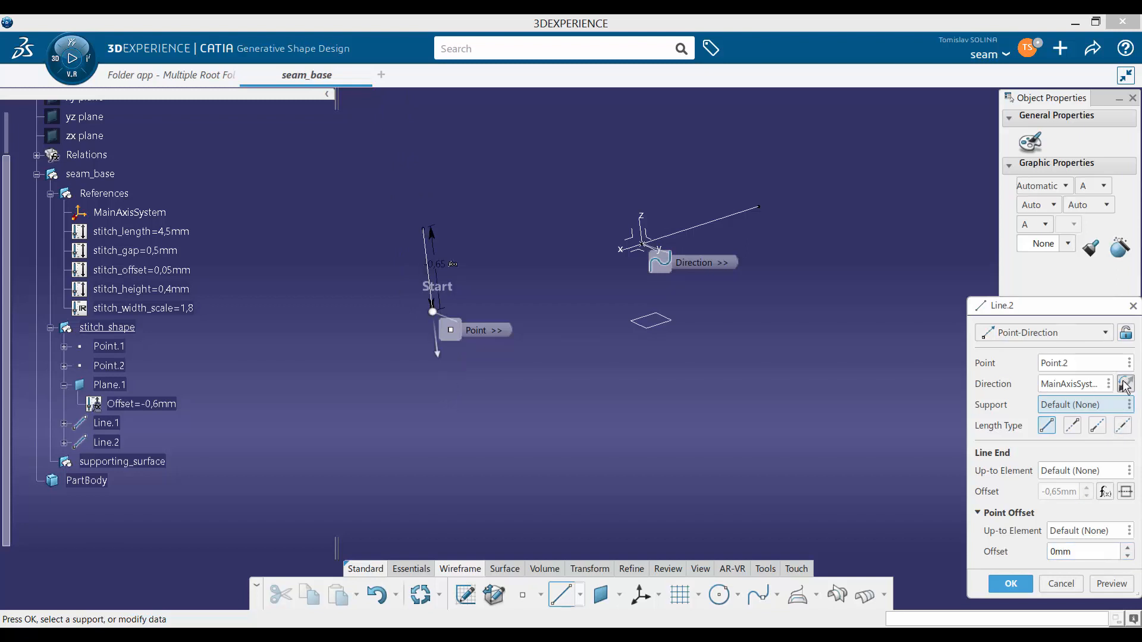
{"action": "left_click", "coordinate": [1125, 383]}
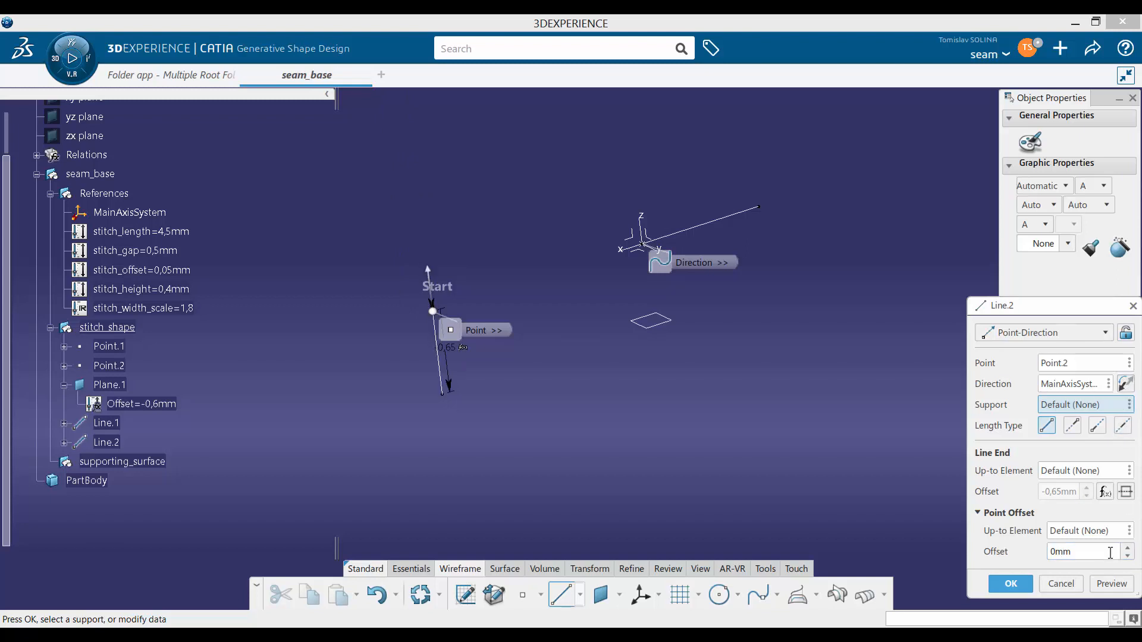
Set the line's point offset to -2 mm and create the line
{"action": "left_click", "coordinate": [1128, 556]}
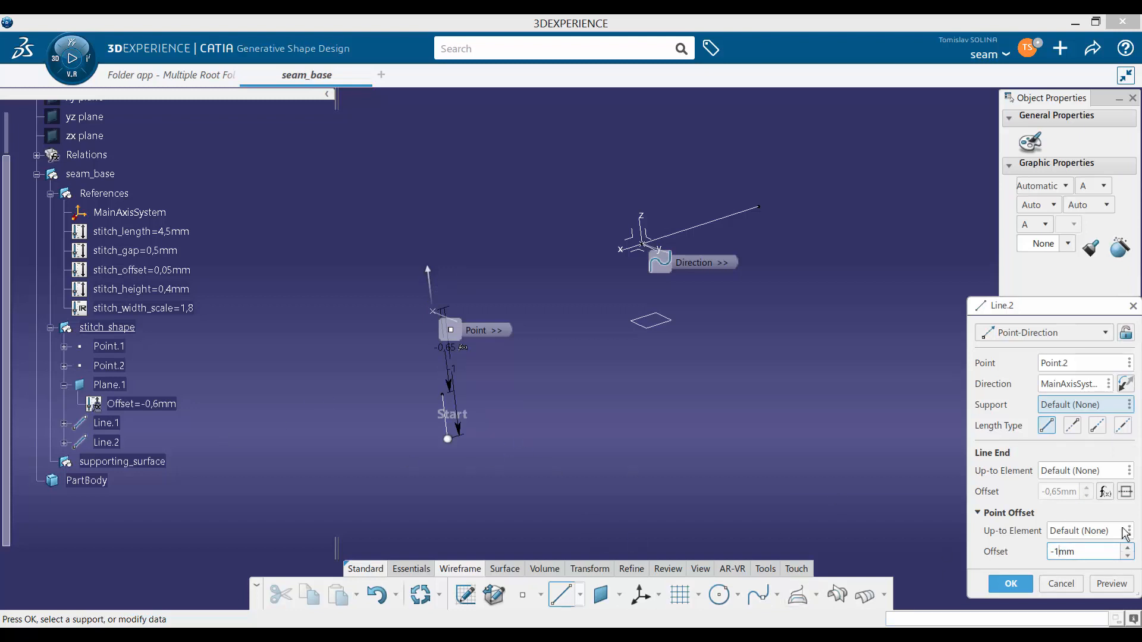
{"action": "left_click", "coordinate": [1128, 556]}
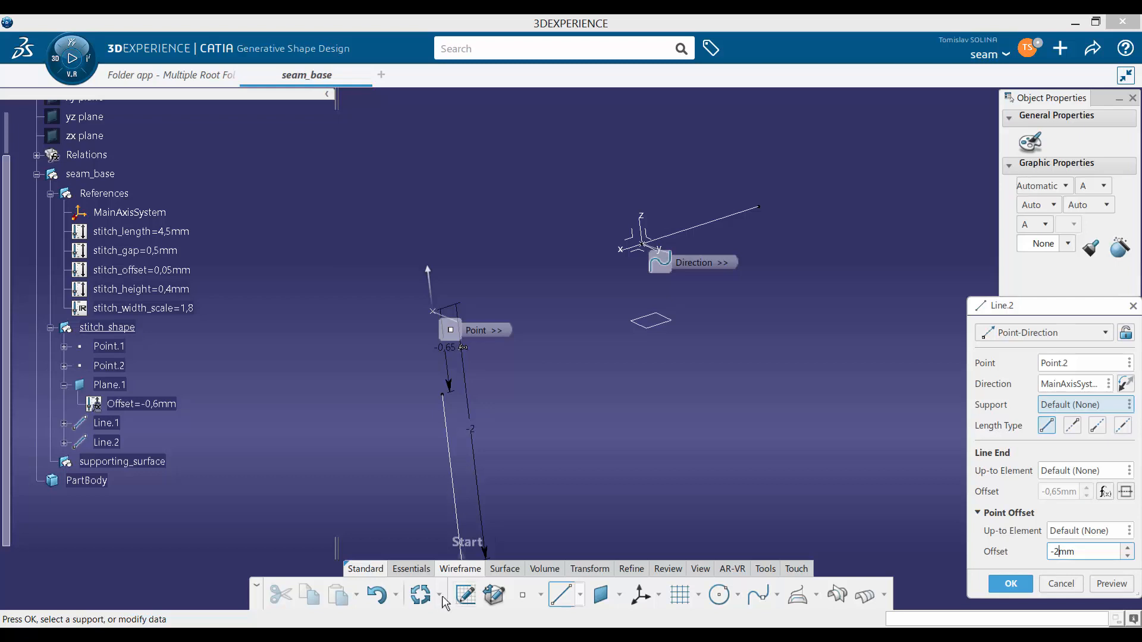
{"action": "left_click", "coordinate": [1006, 583]}
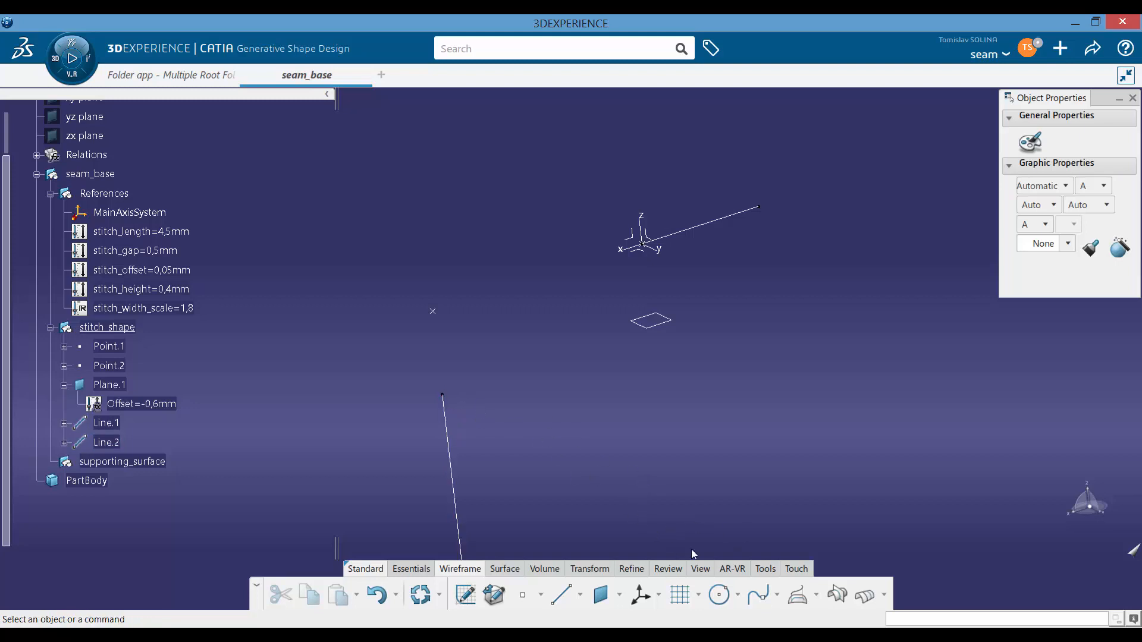
Create an on-curve point at the upper extremity of Line.2
{"action": "left_click", "coordinate": [522, 594]}
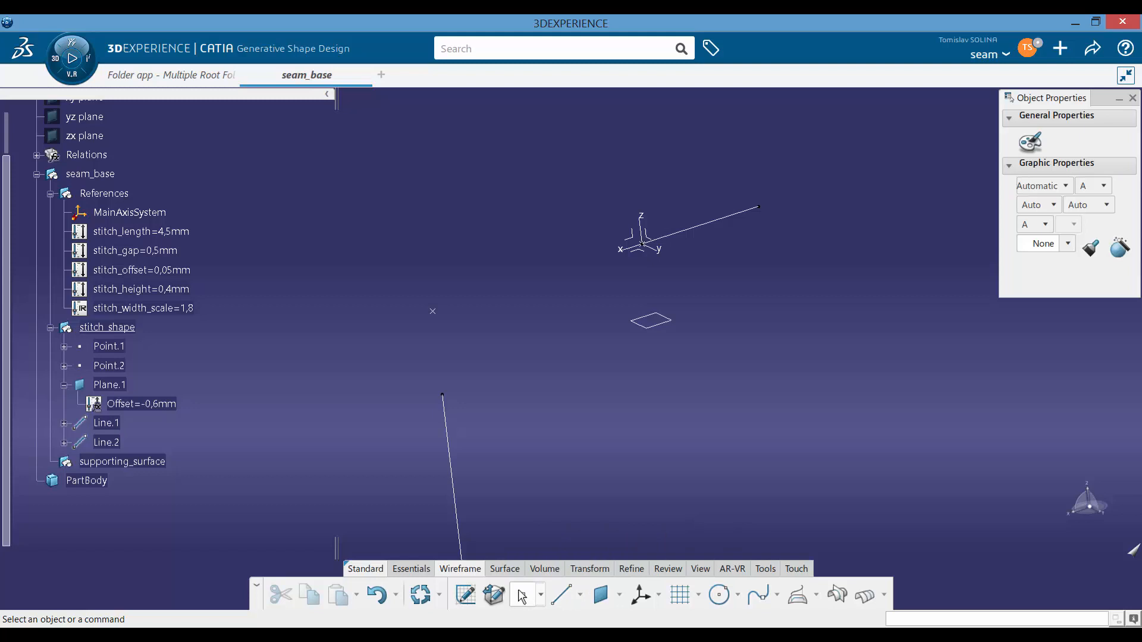
{"action": "left_click", "coordinate": [453, 466]}
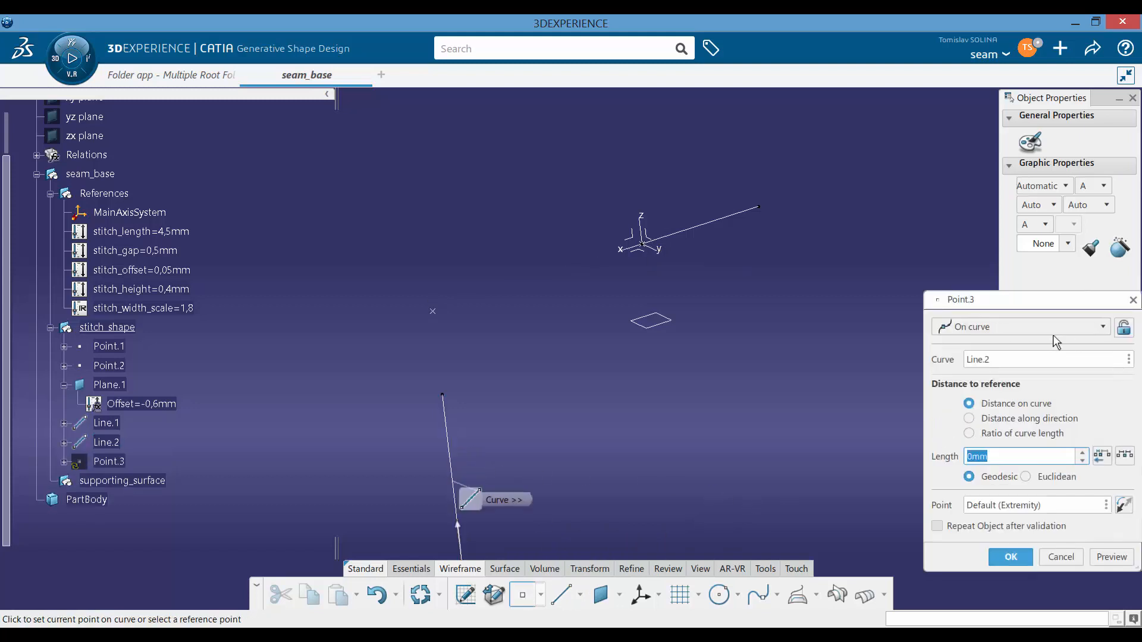
{"action": "left_click", "coordinate": [1105, 457]}
{"action": "middle_click_drag", "start_coordinate": [534, 383], "coordinate": [526, 334]}
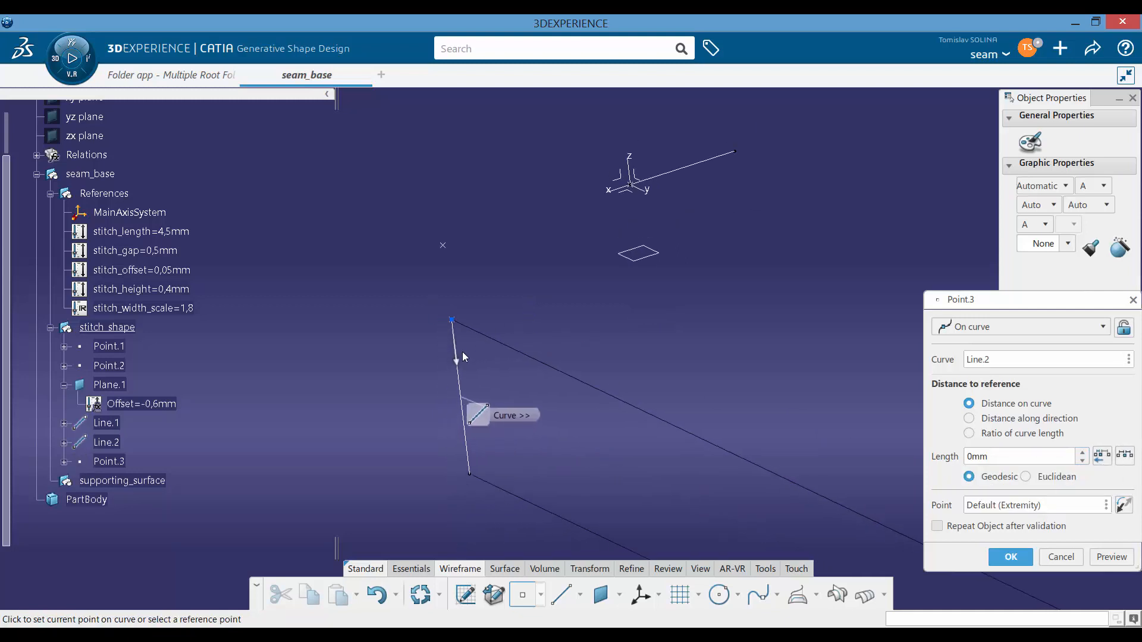
{"action": "left_click", "coordinate": [454, 322]}
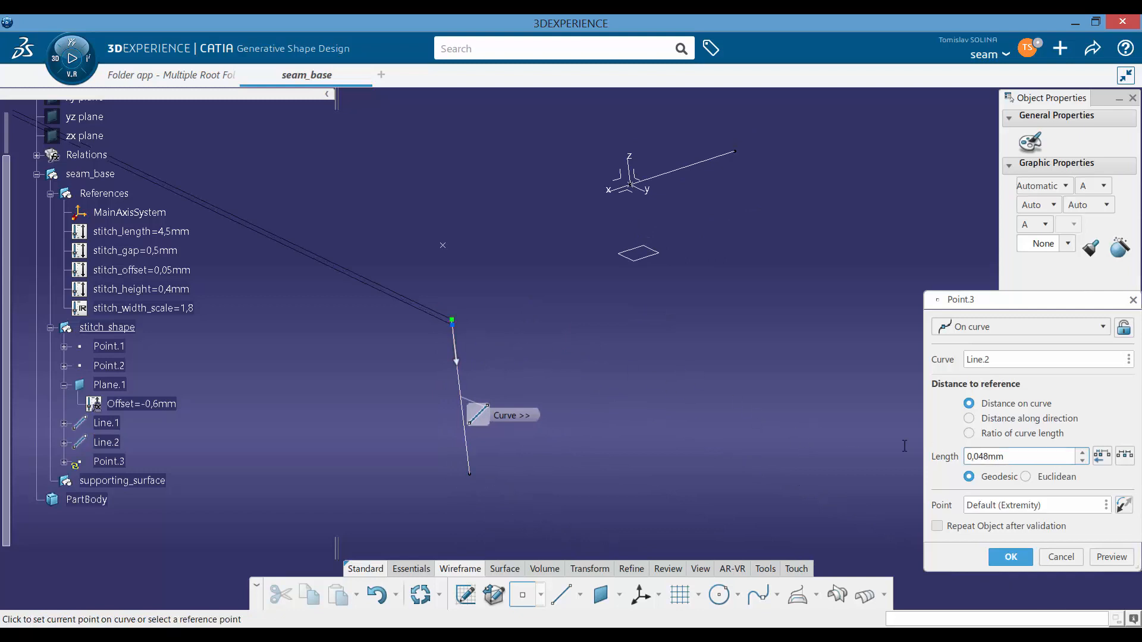
{"action": "key", "text": "Return"}
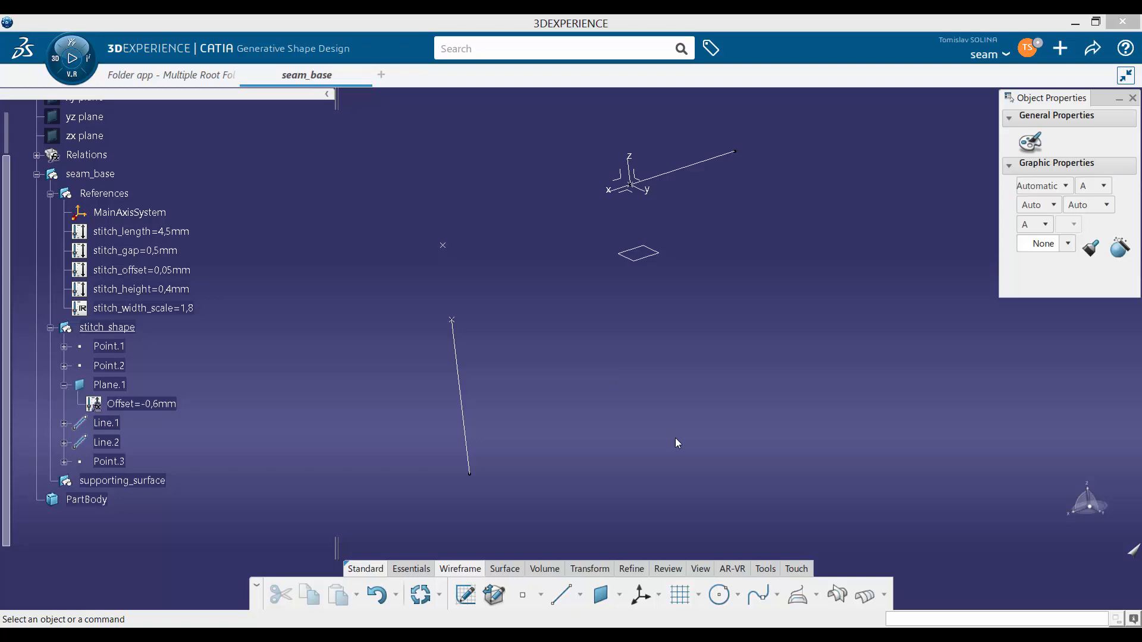
Set up a connect curve from Point.3 on Line.2 to Point.1 on Line.1, with the second curve's direction reversed
{"action": "left_click", "coordinate": [738, 594]}
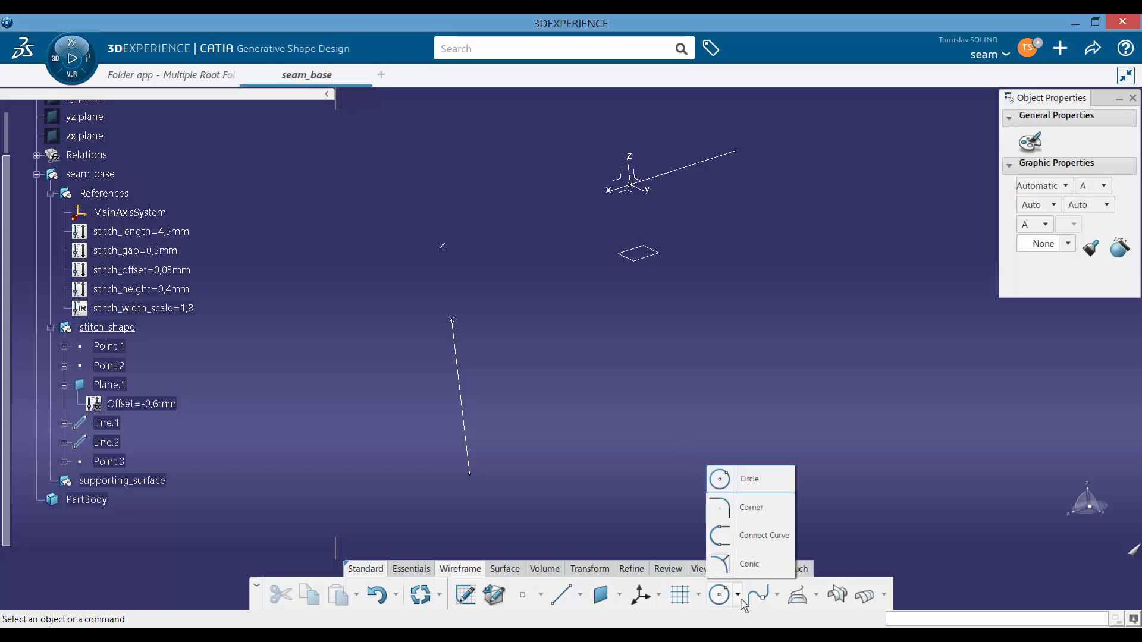
{"action": "left_click", "coordinate": [764, 536]}
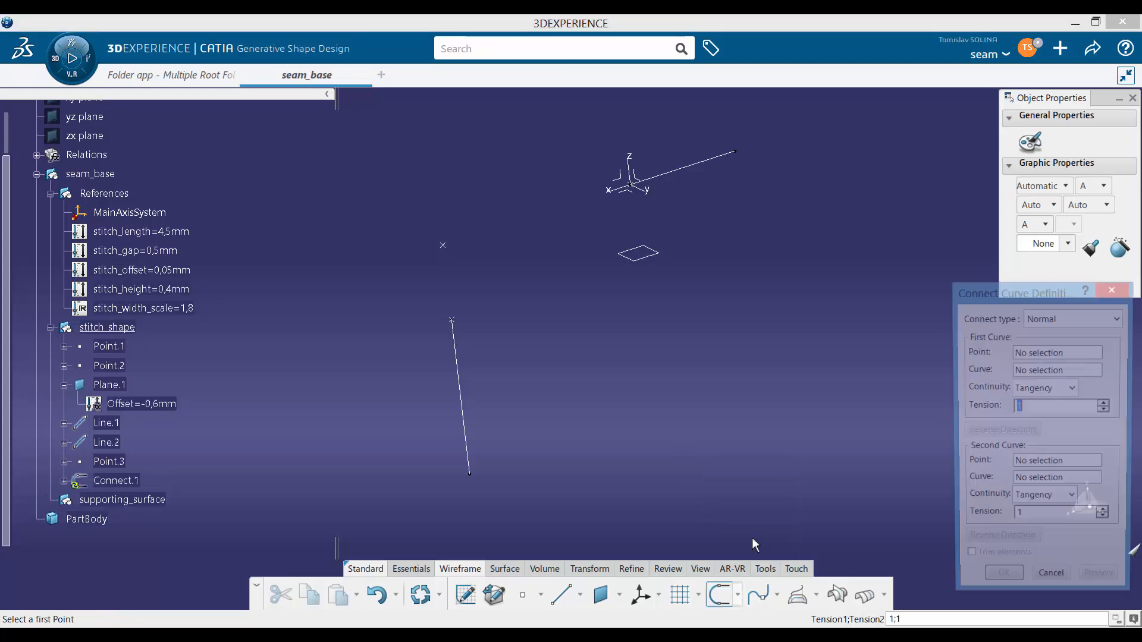
{"action": "left_click", "coordinate": [458, 326]}
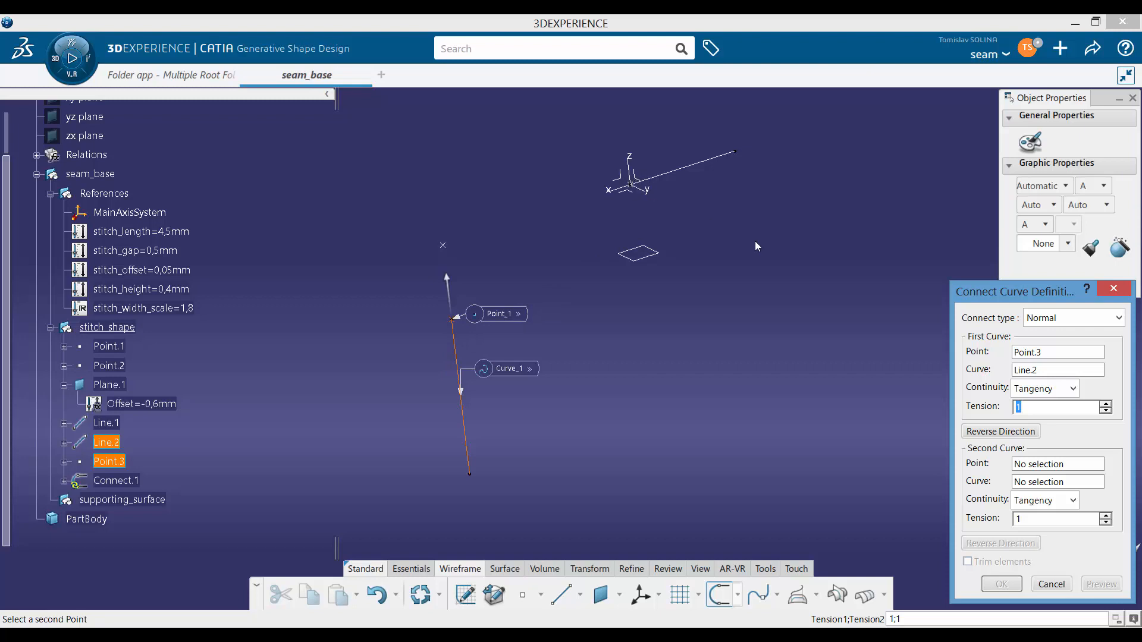
{"action": "left_click", "coordinate": [1058, 465]}
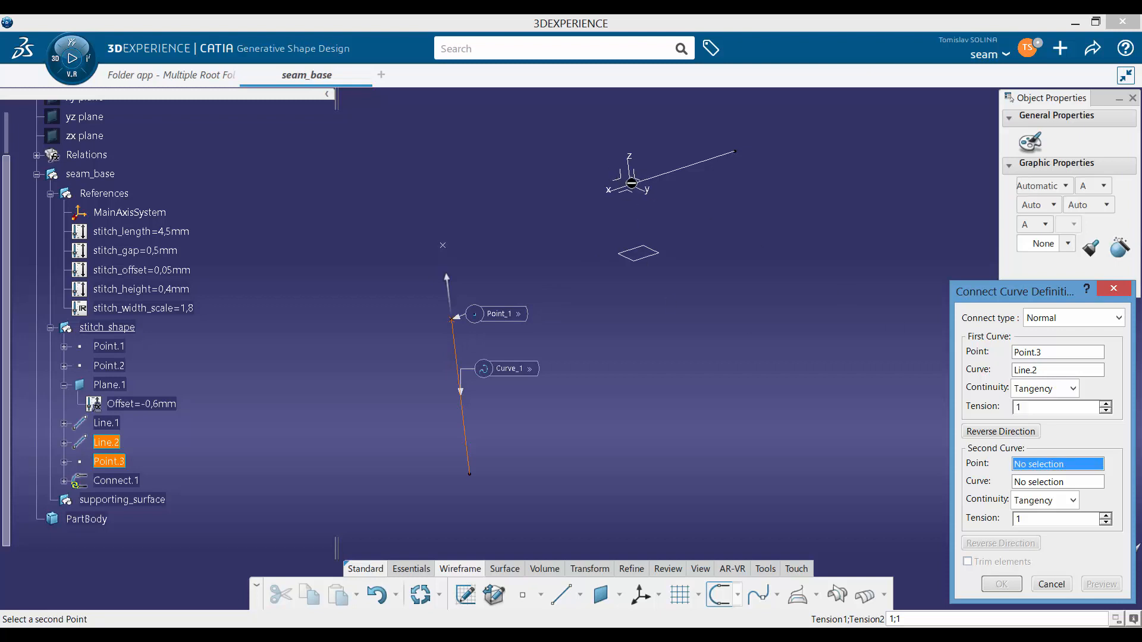
{"action": "left_click", "coordinate": [632, 183]}
{"action": "left_click", "coordinate": [688, 180]}
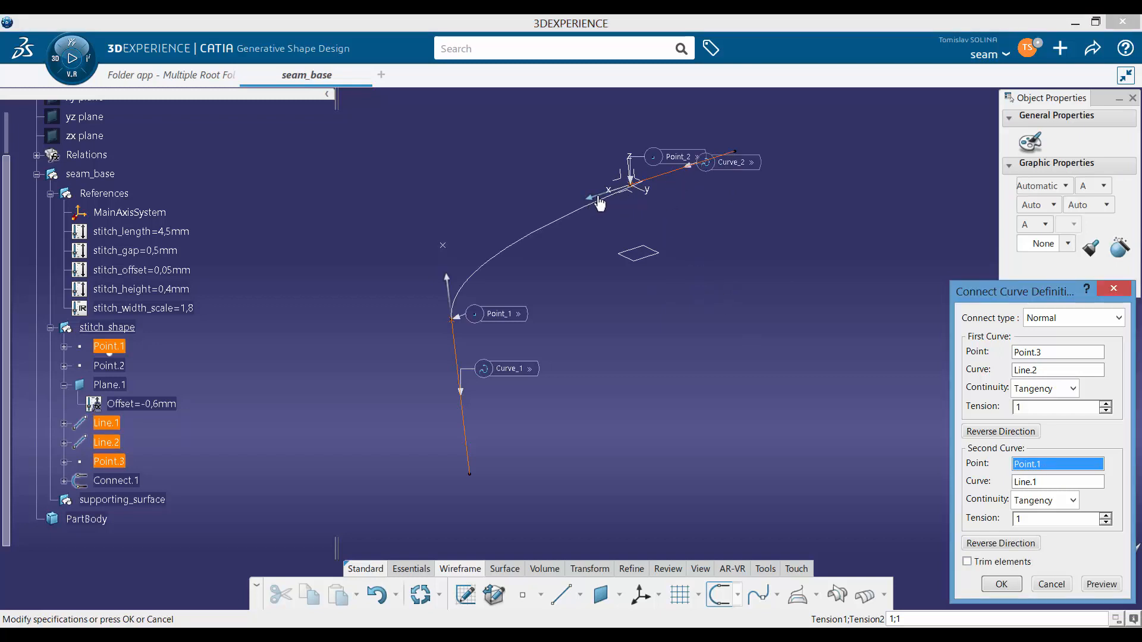
{"action": "left_click", "coordinate": [595, 201]}
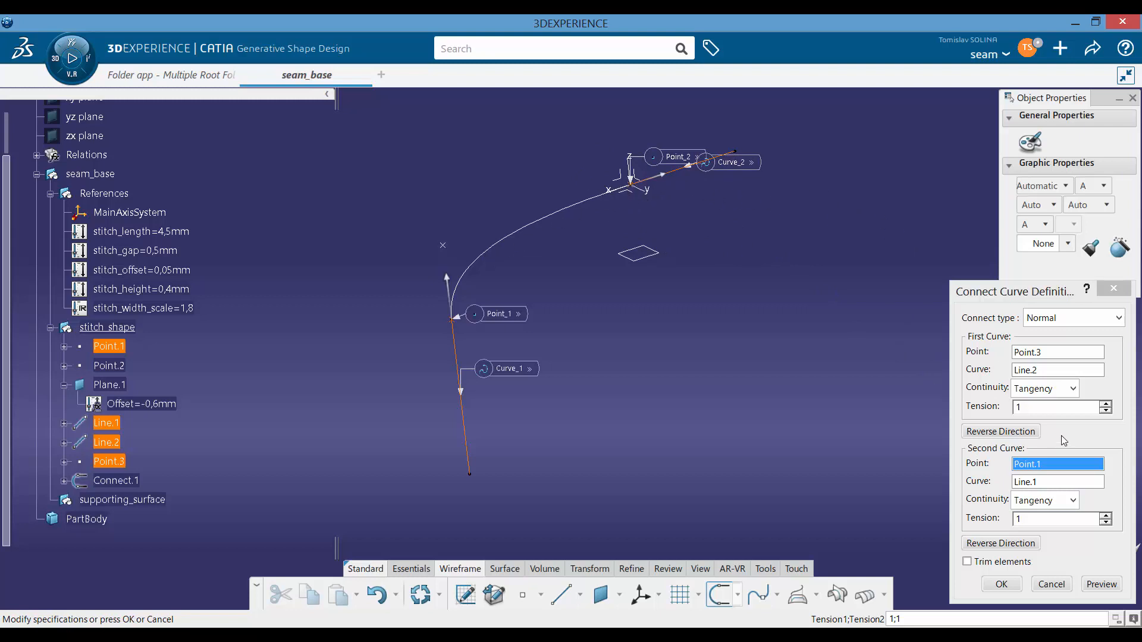
Set the second curve's continuity to Curvature and both tensions to 0,8, then create the connect curve
{"action": "left_click", "coordinate": [1071, 509]}
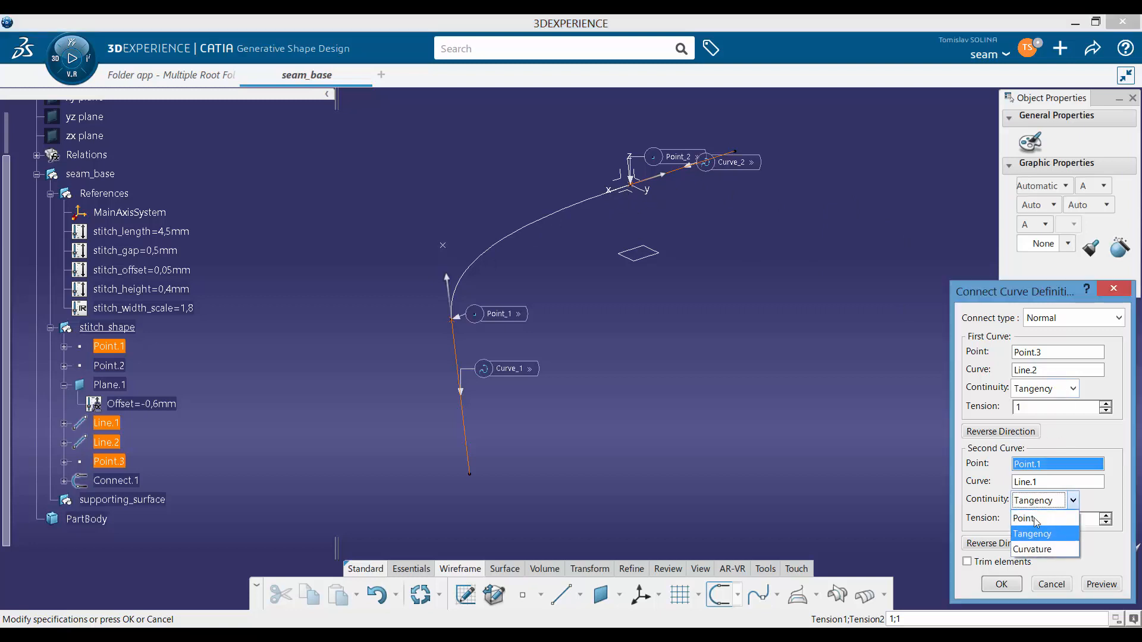
{"action": "left_click", "coordinate": [1039, 548]}
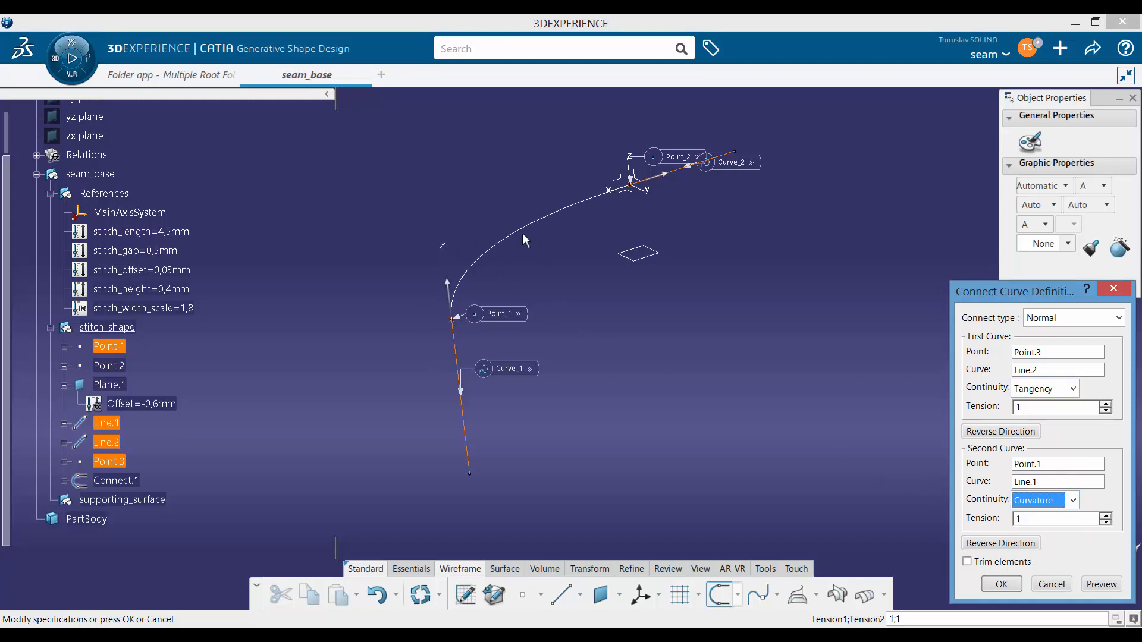
{"action": "left_click", "coordinate": [1065, 406]}
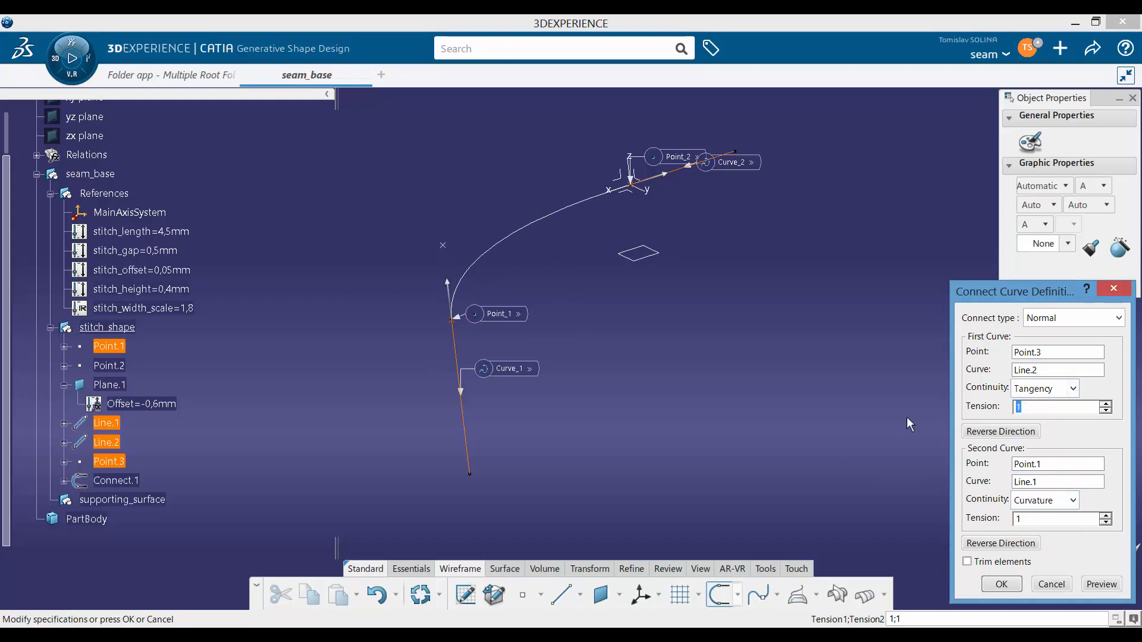
{"action": "type", "text": ",8"}
{"action": "left_click", "coordinate": [1055, 517]}
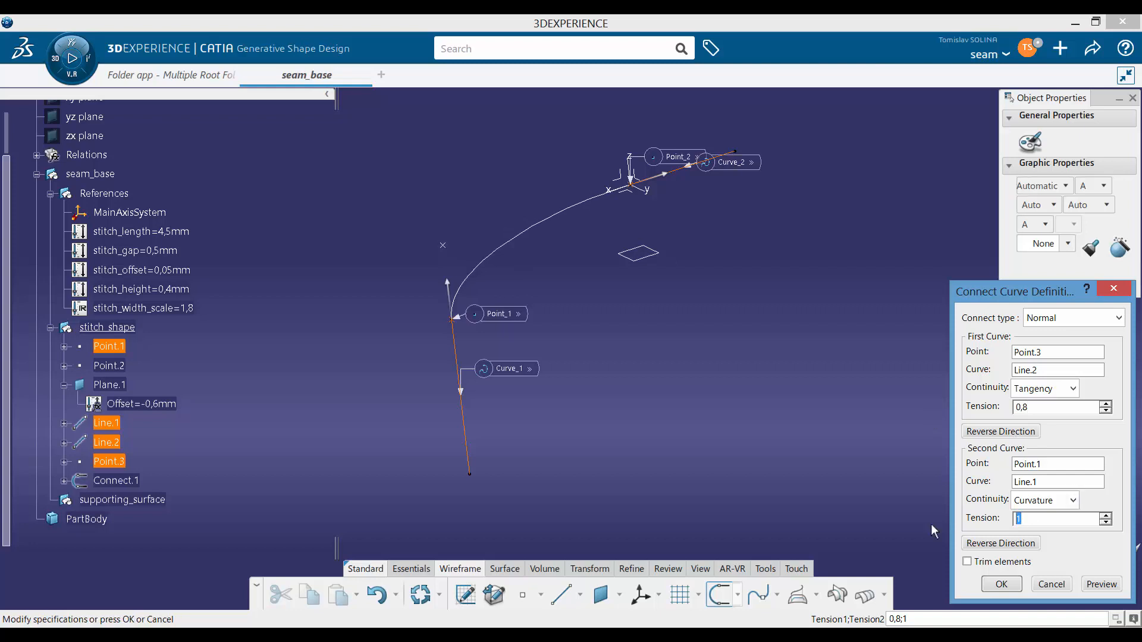
{"action": "left_click", "coordinate": [1066, 408]}
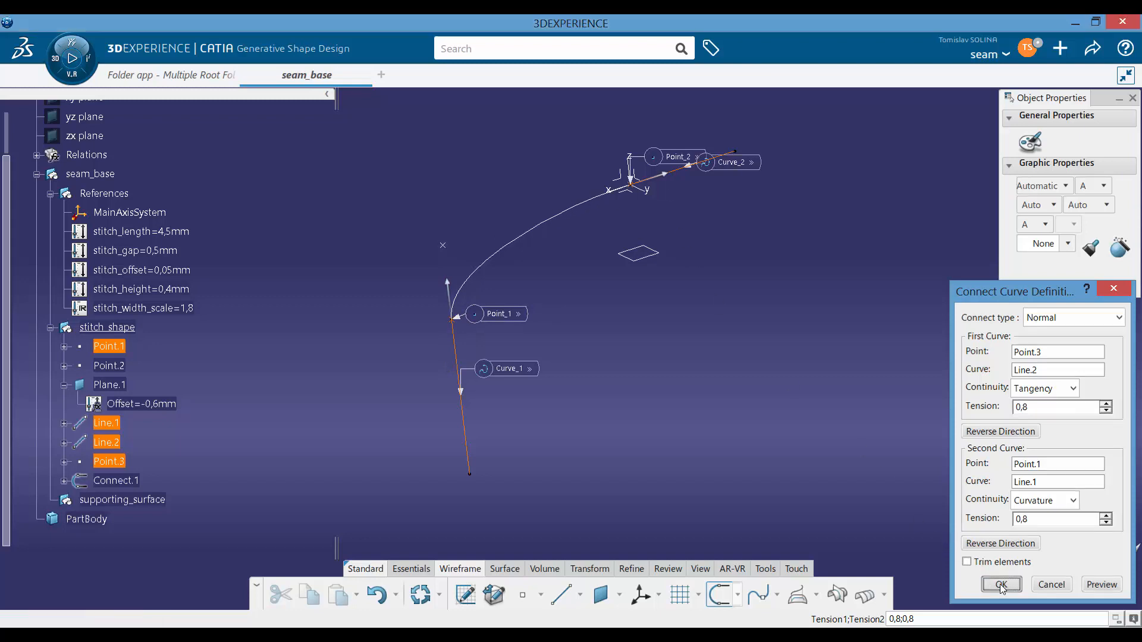
{"action": "left_click", "coordinate": [1002, 584]}
Hide the two construction lines, Line.2 and Line.1
{"action": "left_click", "coordinate": [459, 376]}
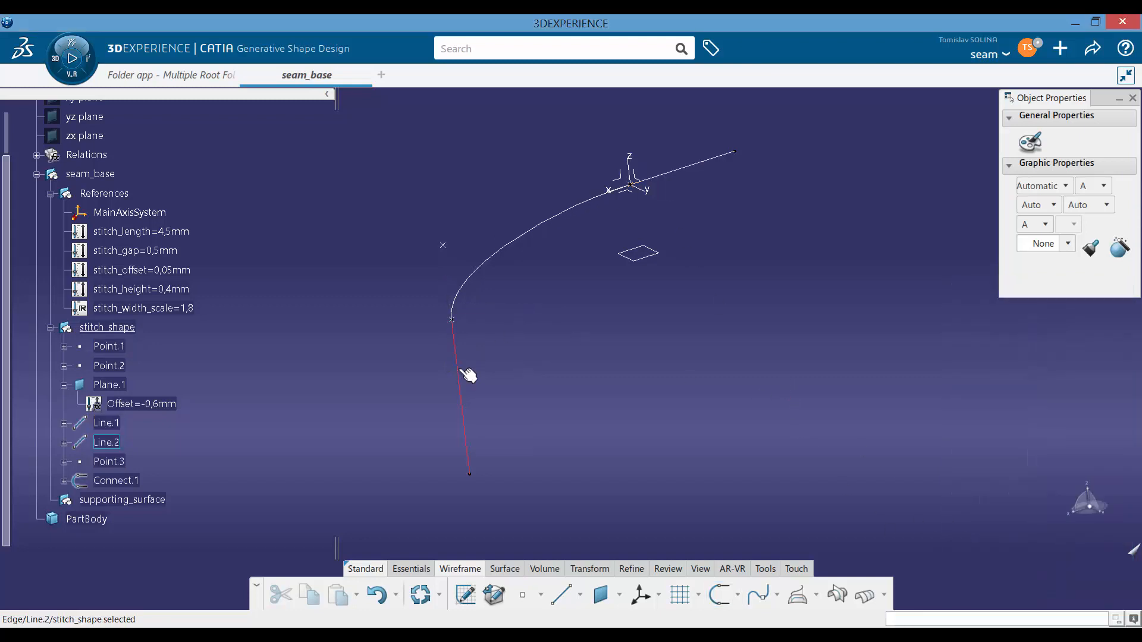
{"action": "right_click", "coordinate": [460, 376]}
{"action": "left_click", "coordinate": [511, 301]}
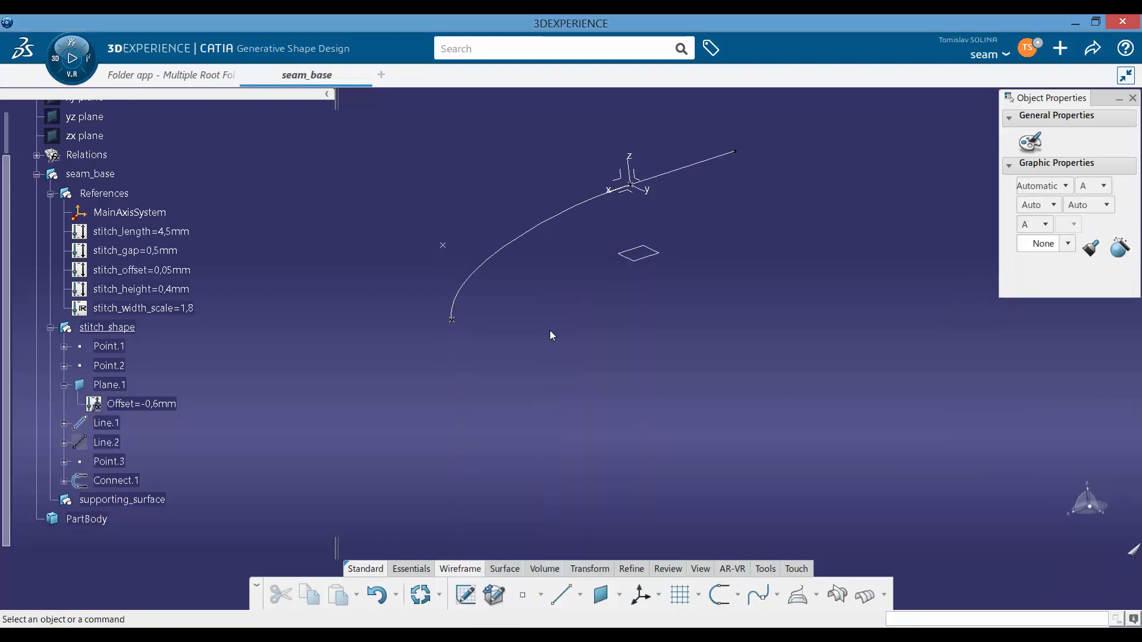
{"action": "right_click", "coordinate": [681, 172]}
{"action": "left_click", "coordinate": [705, 236]}
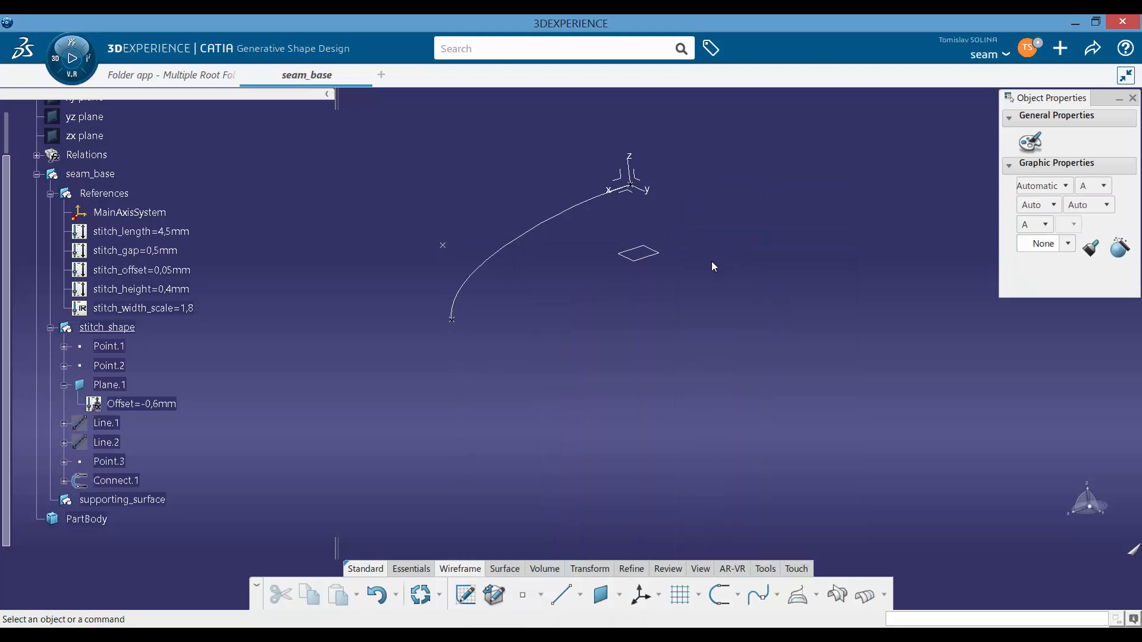
Mirror Connect.1 with Symmetry about the YZ plane of MainAxisSystem
{"action": "left_click", "coordinate": [555, 224]}
{"action": "middle_click_drag", "start_coordinate": [634, 400], "coordinate": [566, 338]}
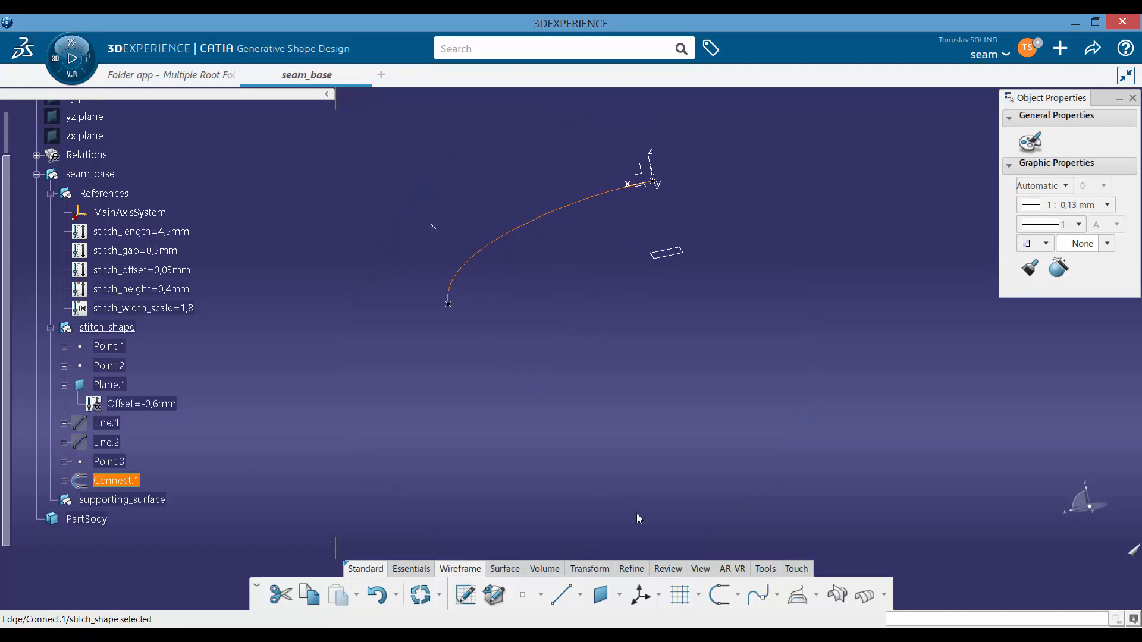
{"action": "left_click", "coordinate": [590, 569]}
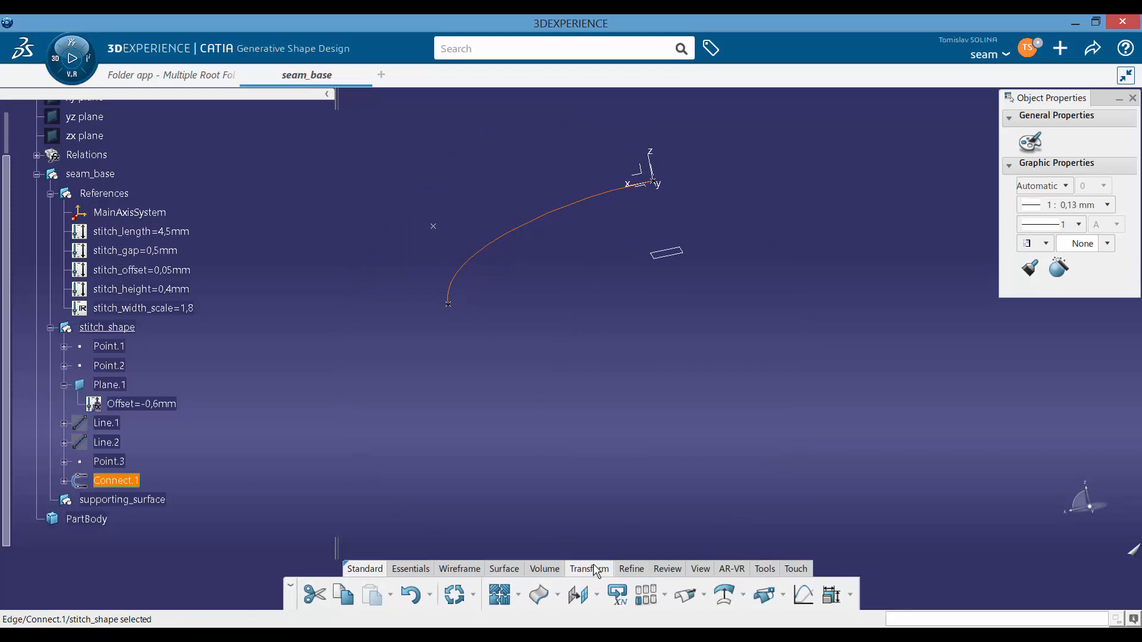
{"action": "left_click", "coordinate": [596, 595]}
{"action": "left_click", "coordinate": [615, 479]}
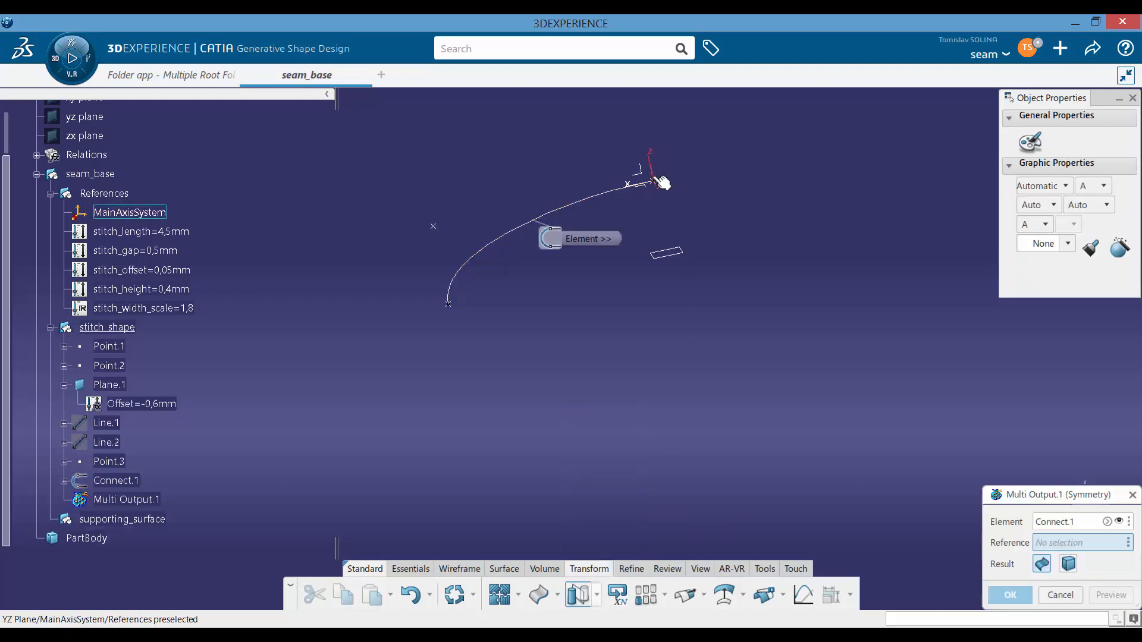
{"action": "left_click", "coordinate": [658, 178]}
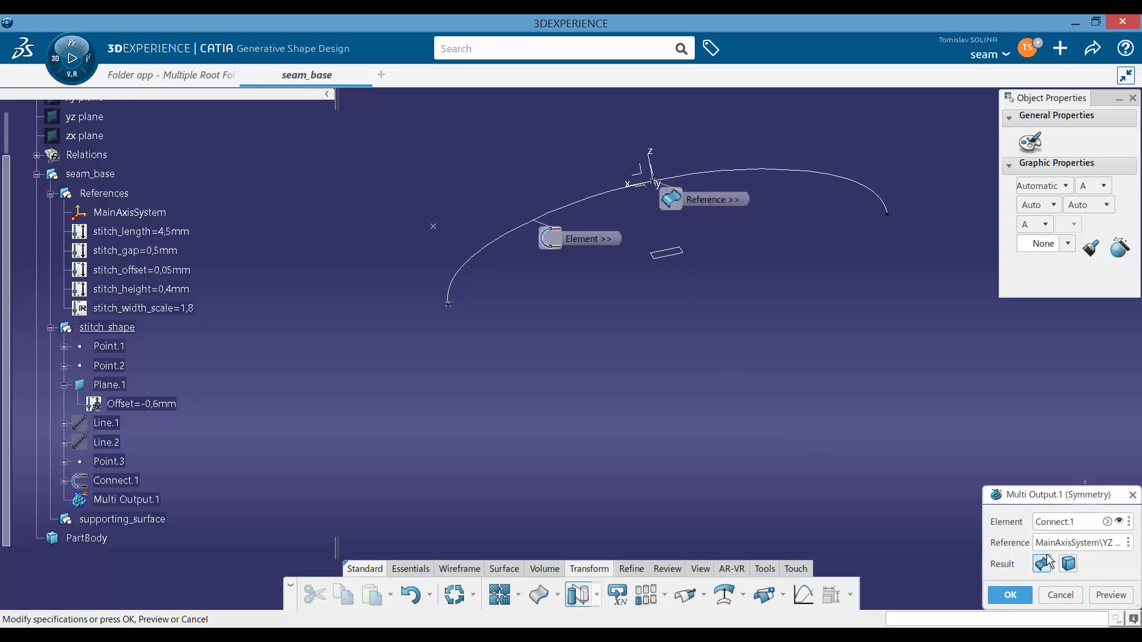
{"action": "left_click", "coordinate": [1010, 595]}
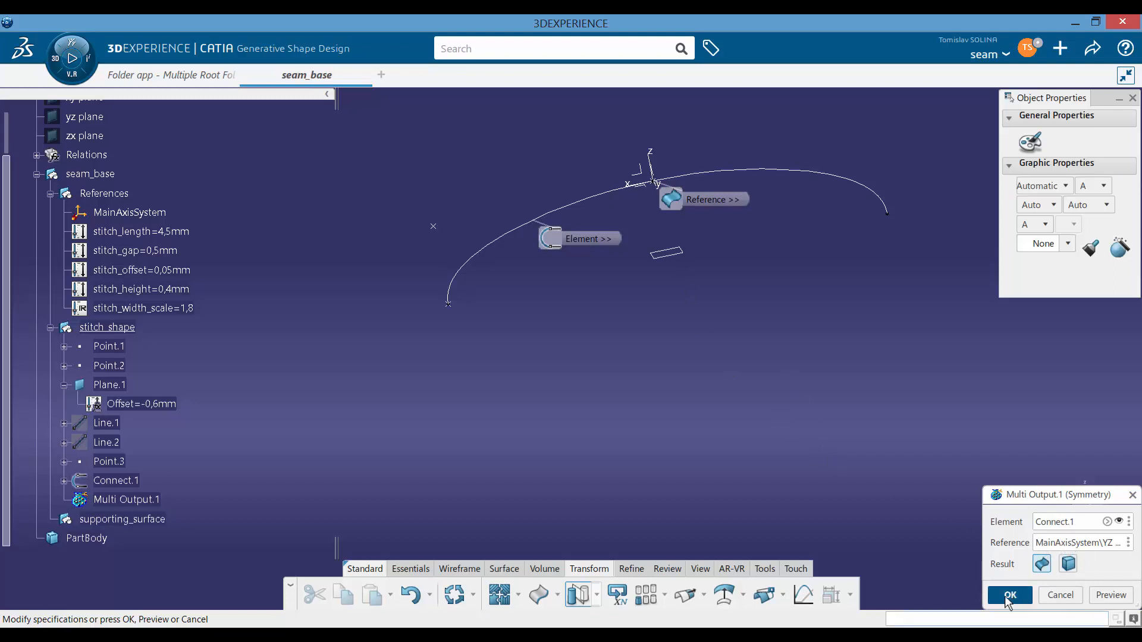
Join Symmetry.1 and Connect.1 into a single curve with a merging distance of 0,001 mm
{"action": "left_click", "coordinate": [498, 600]}
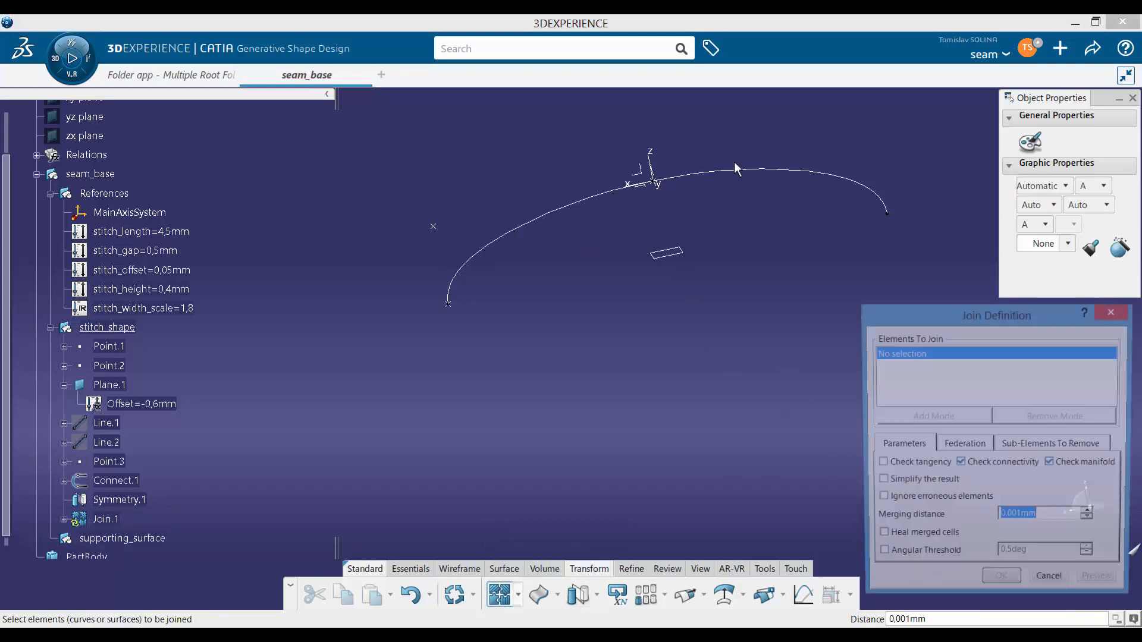
{"action": "left_click", "coordinate": [717, 171]}
{"action": "left_click", "coordinate": [588, 200]}
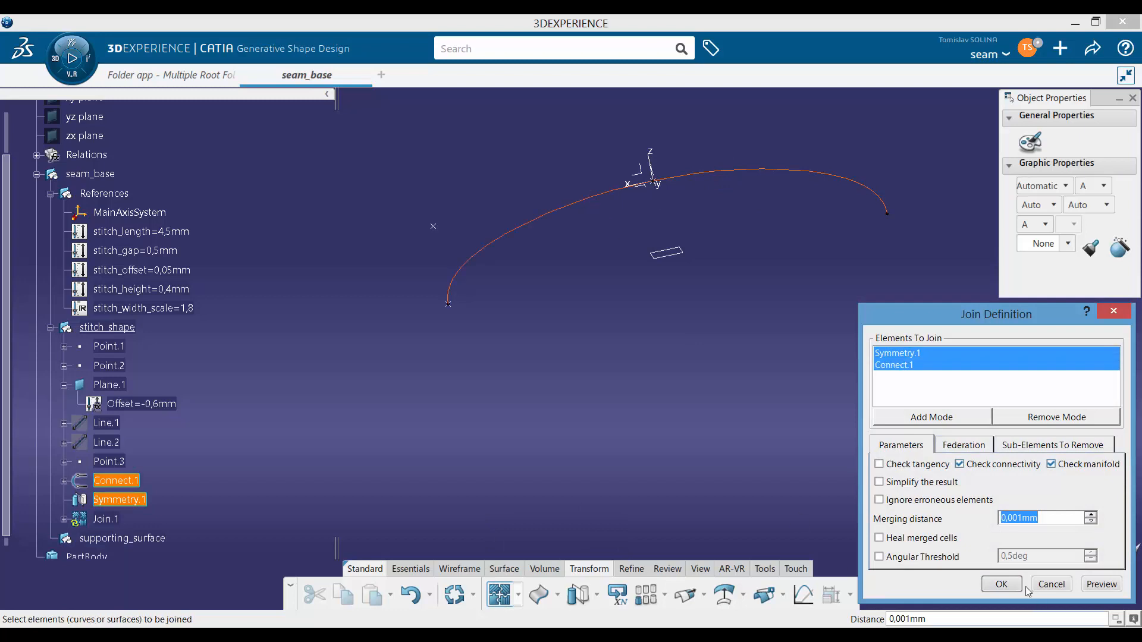
{"action": "left_click", "coordinate": [1005, 586]}
Start a new wireframe point in stitch_shape and define it by coordinates
{"action": "middle_click_drag", "start_coordinate": [631, 309], "coordinate": [556, 369]}
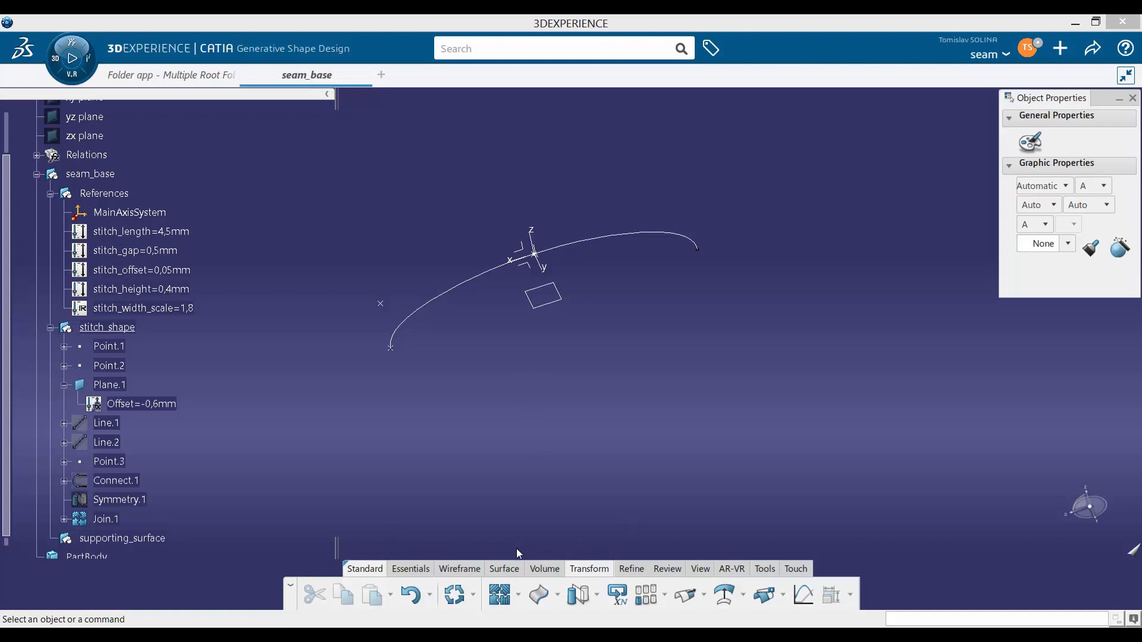
{"action": "left_click", "coordinate": [460, 568]}
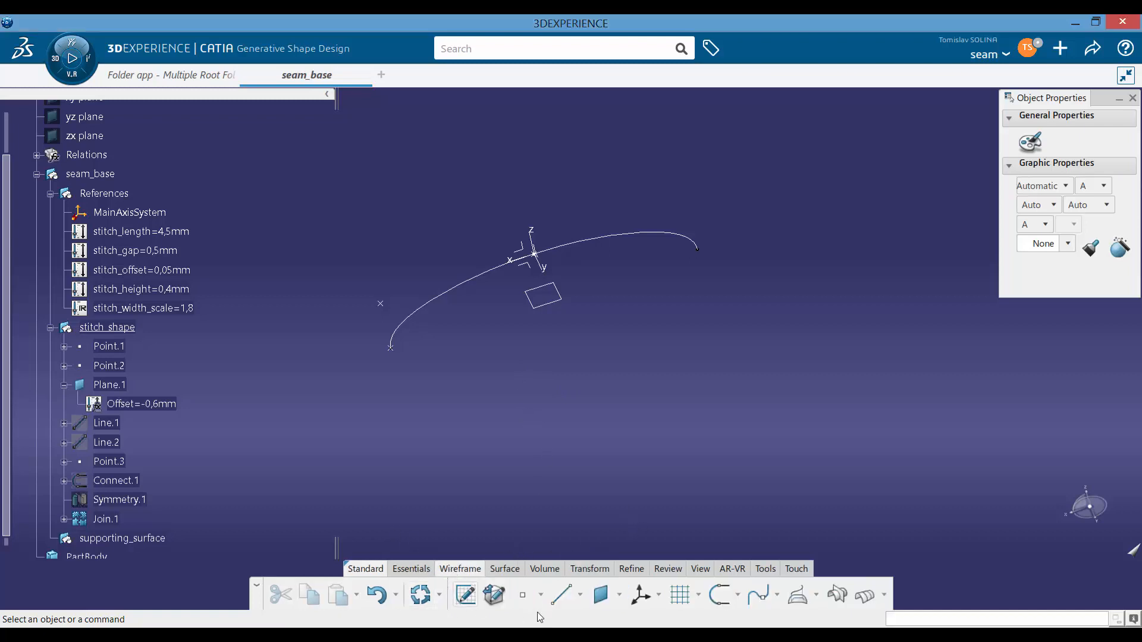
{"action": "left_click", "coordinate": [523, 596]}
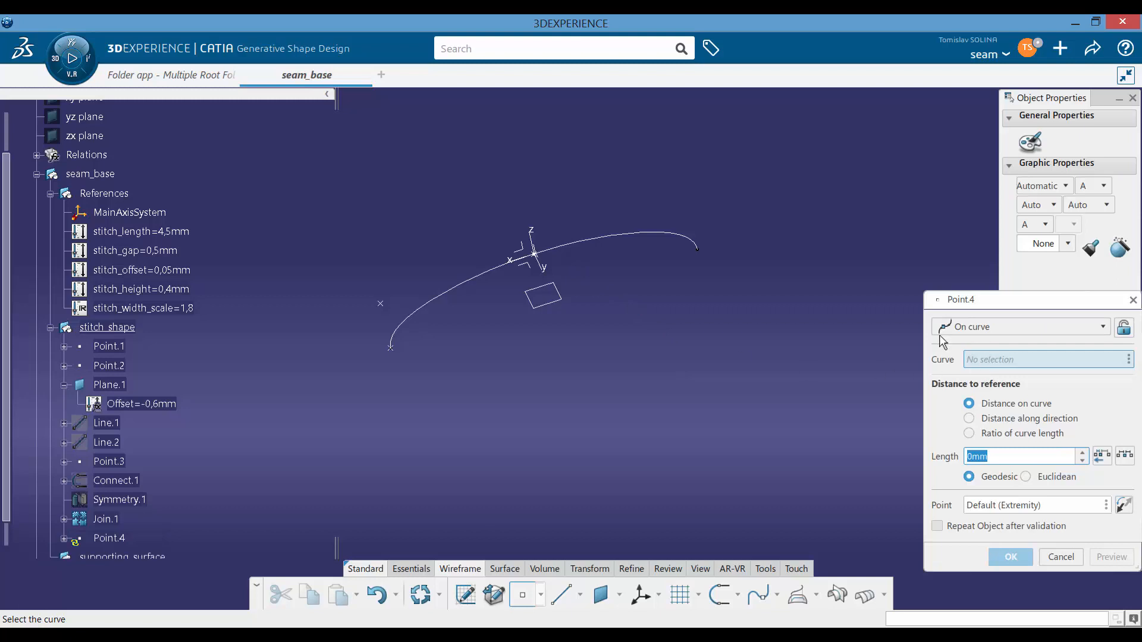
{"action": "left_click", "coordinate": [994, 327]}
{"action": "left_click", "coordinate": [967, 342]}
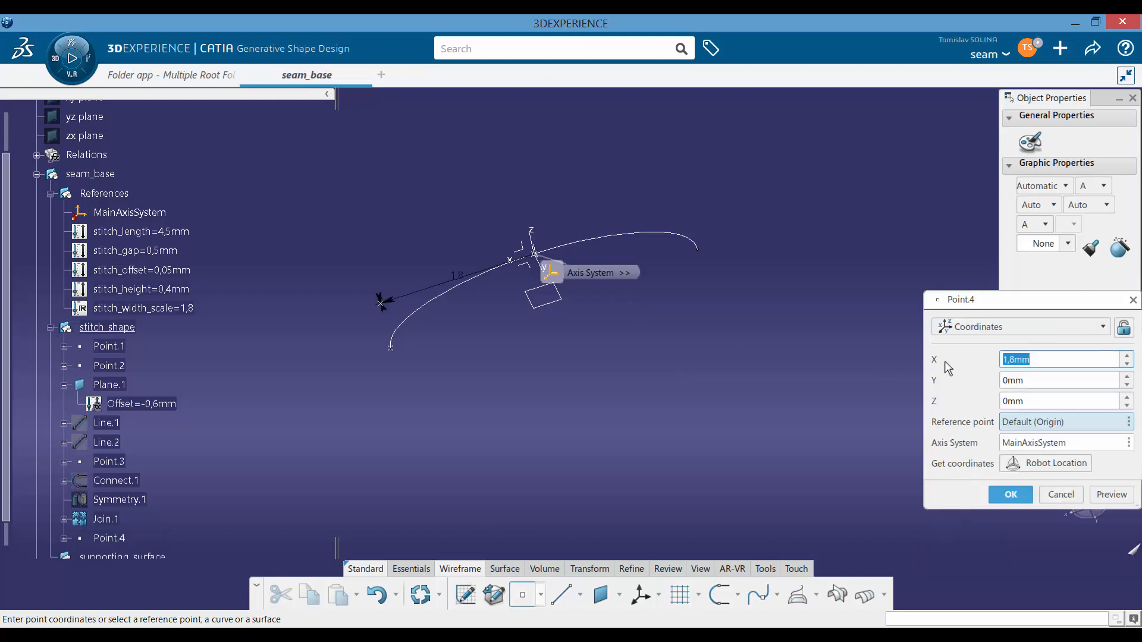
Drive the point's X coordinate with the formula -(stitch_gap + stitch_height)/2 and create the point
{"action": "right_click", "coordinate": [1037, 360]}
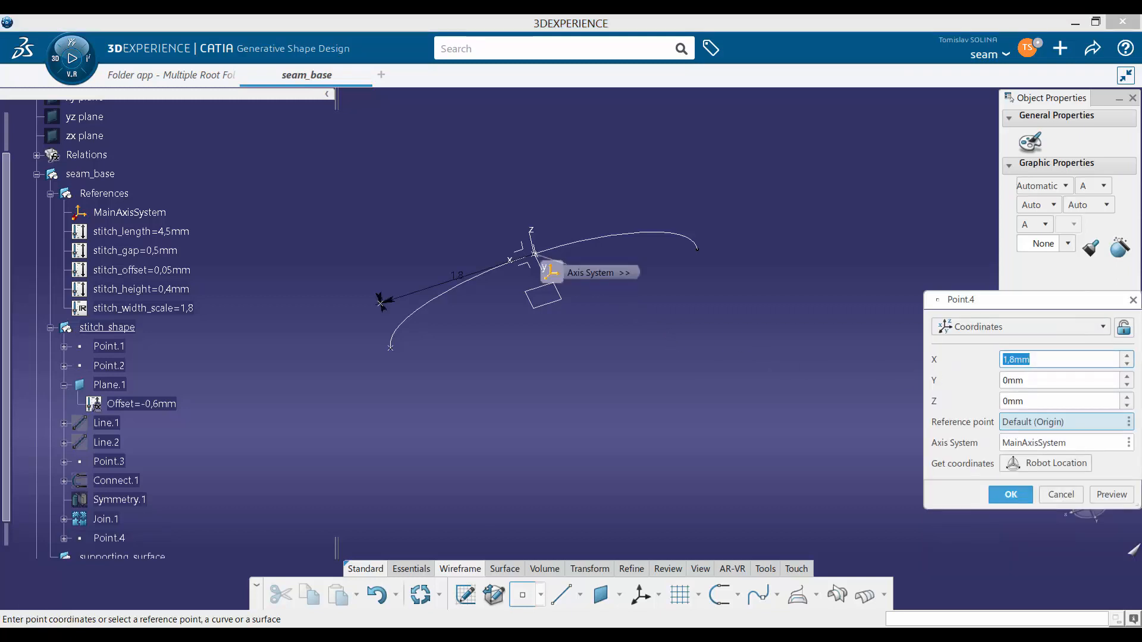
{"action": "left_click_drag", "start_coordinate": [1038, 302], "coordinate": [849, 263]}
{"action": "right_click", "coordinate": [881, 321]}
{"action": "left_click", "coordinate": [927, 325]}
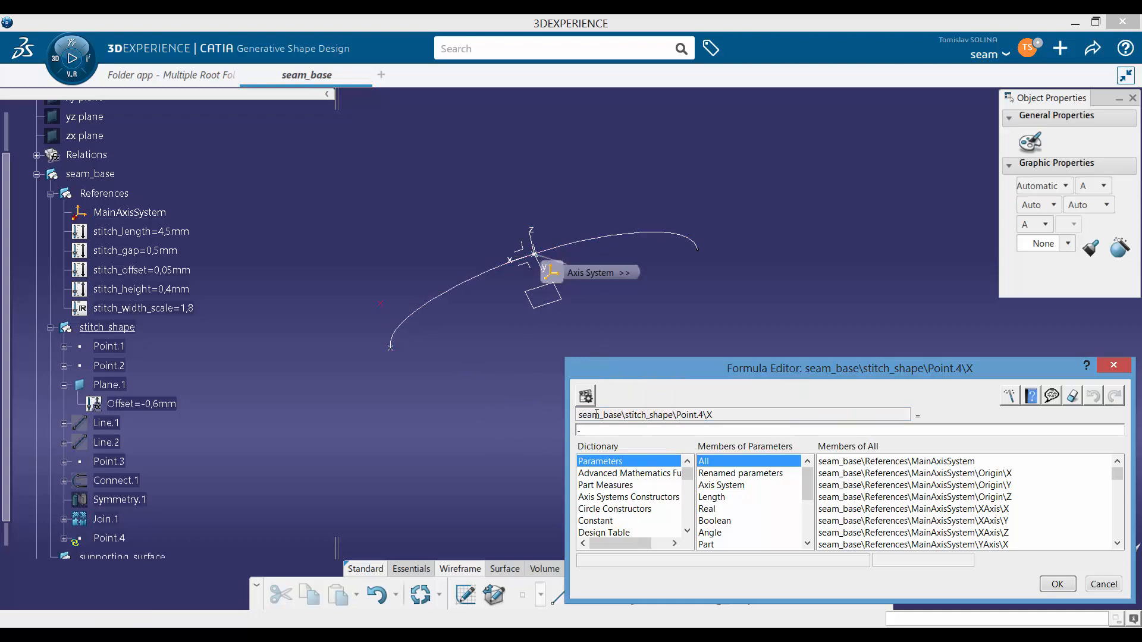
{"action": "type", "text": "("}
{"action": "left_click", "coordinate": [167, 250]}
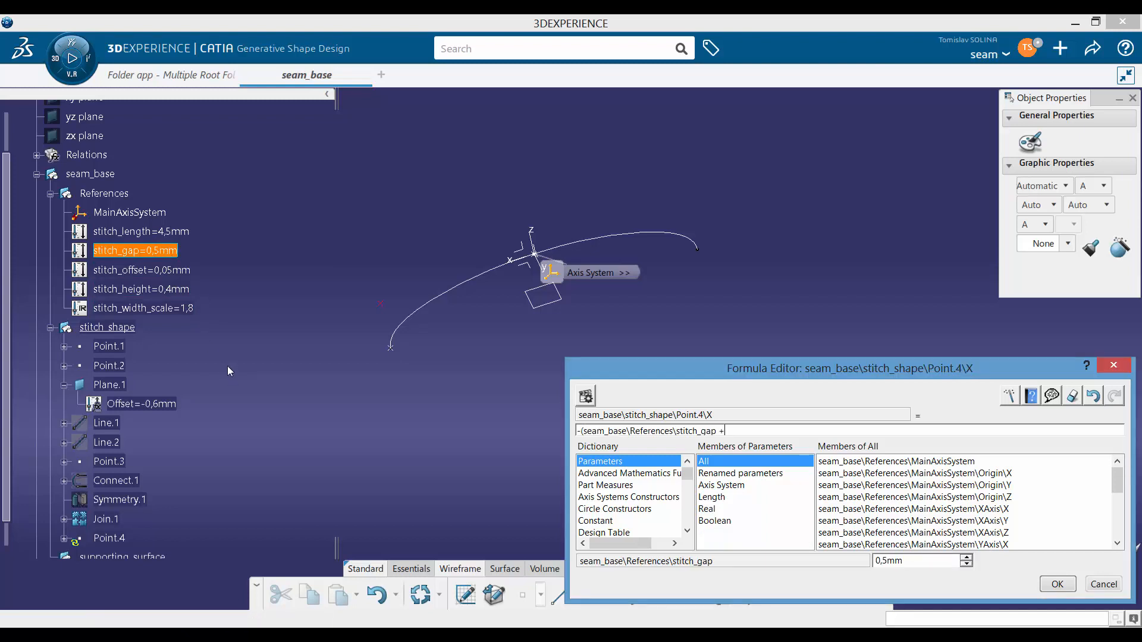
{"action": "left_click", "coordinate": [160, 289]}
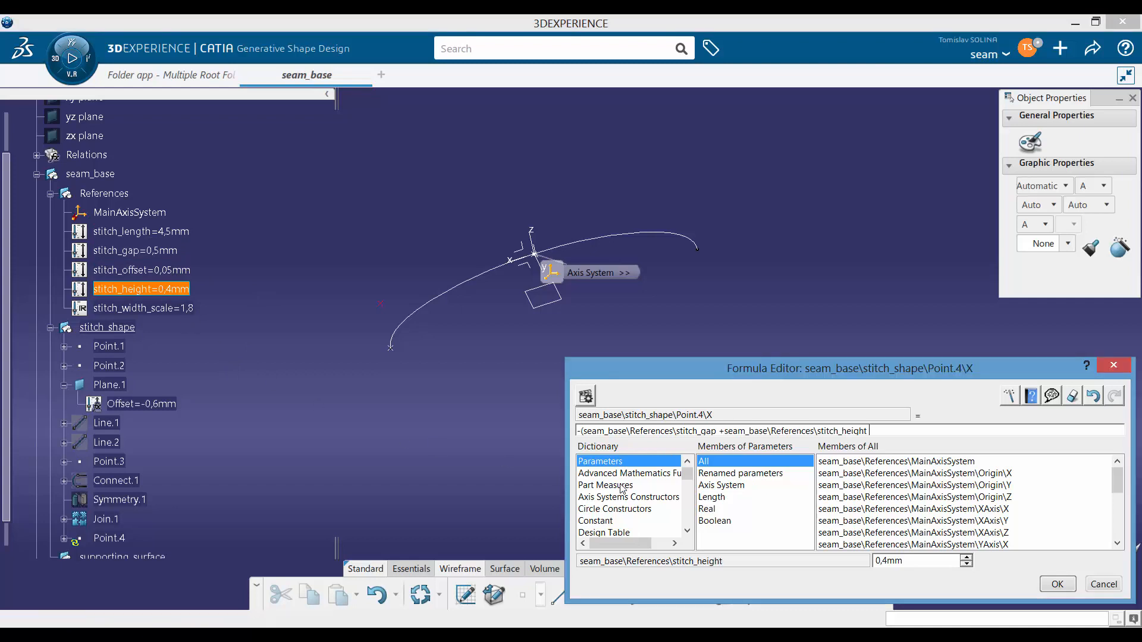
{"action": "type", "text": ")/2"}
{"action": "key", "text": "Return"}
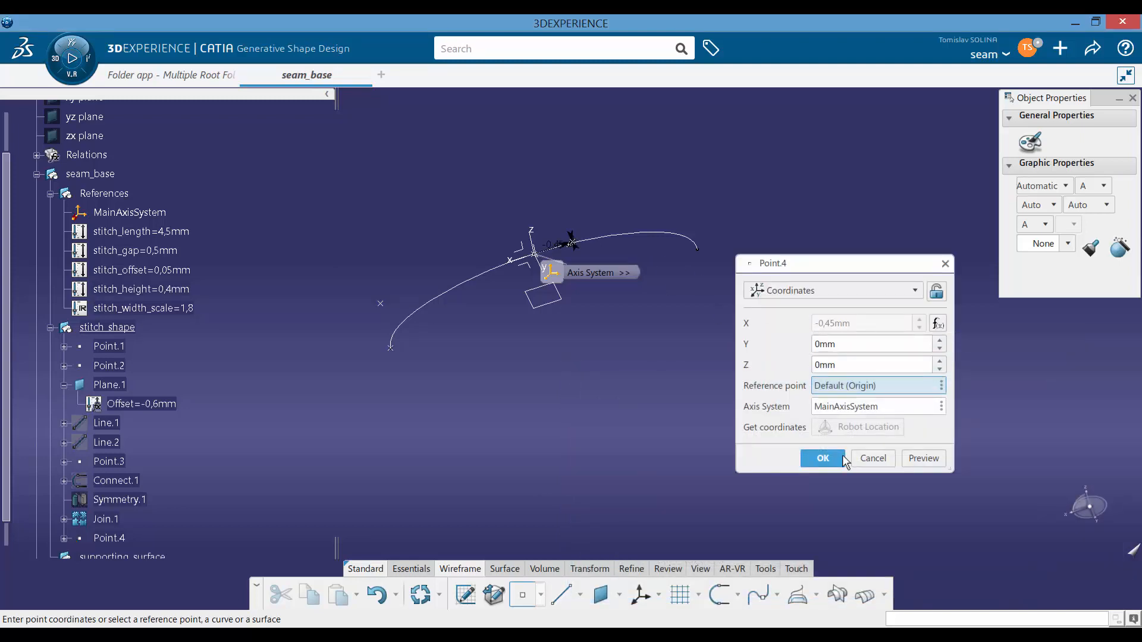
{"action": "left_click", "coordinate": [822, 458]}
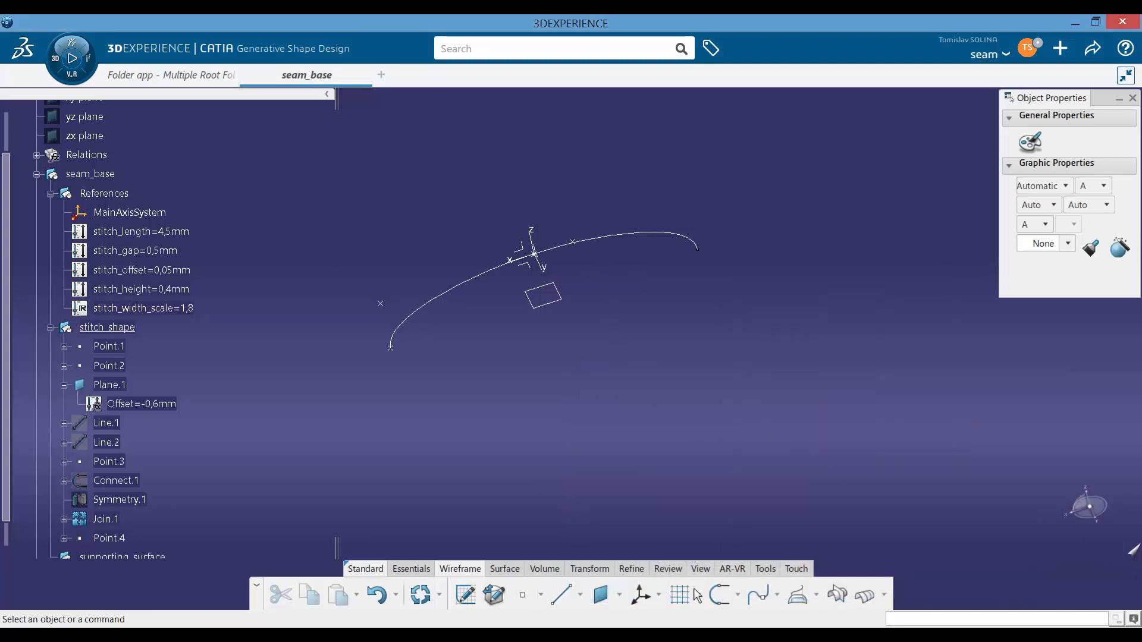
Start another coordinate point with Point.4 as its reference point and X set to 0 mm
{"action": "left_click", "coordinate": [526, 597]}
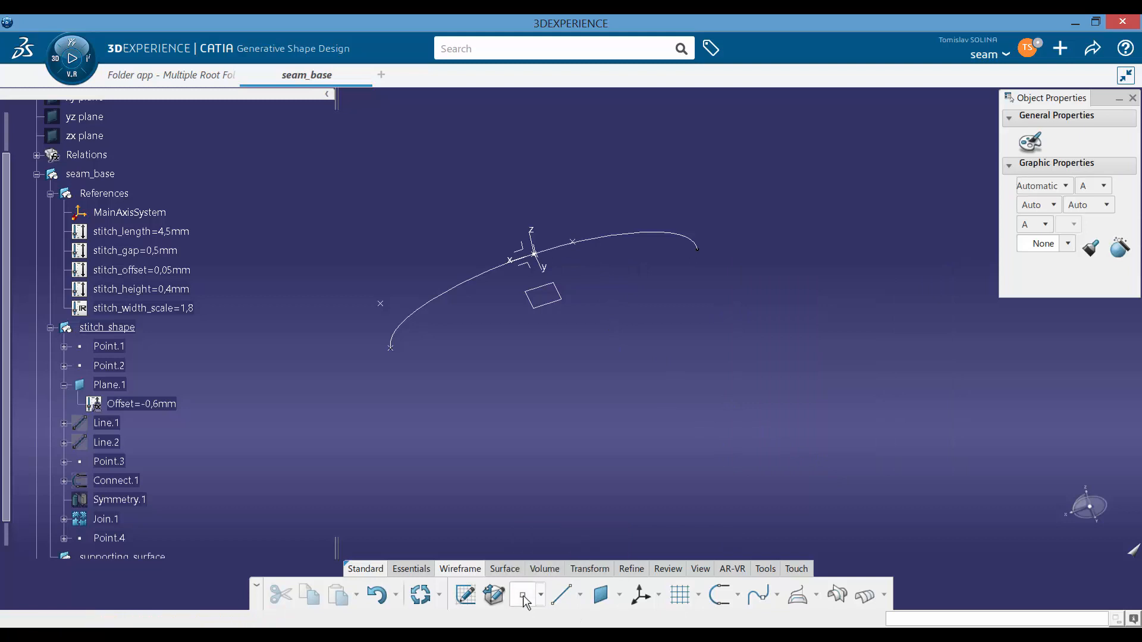
{"action": "left_click", "coordinate": [572, 242]}
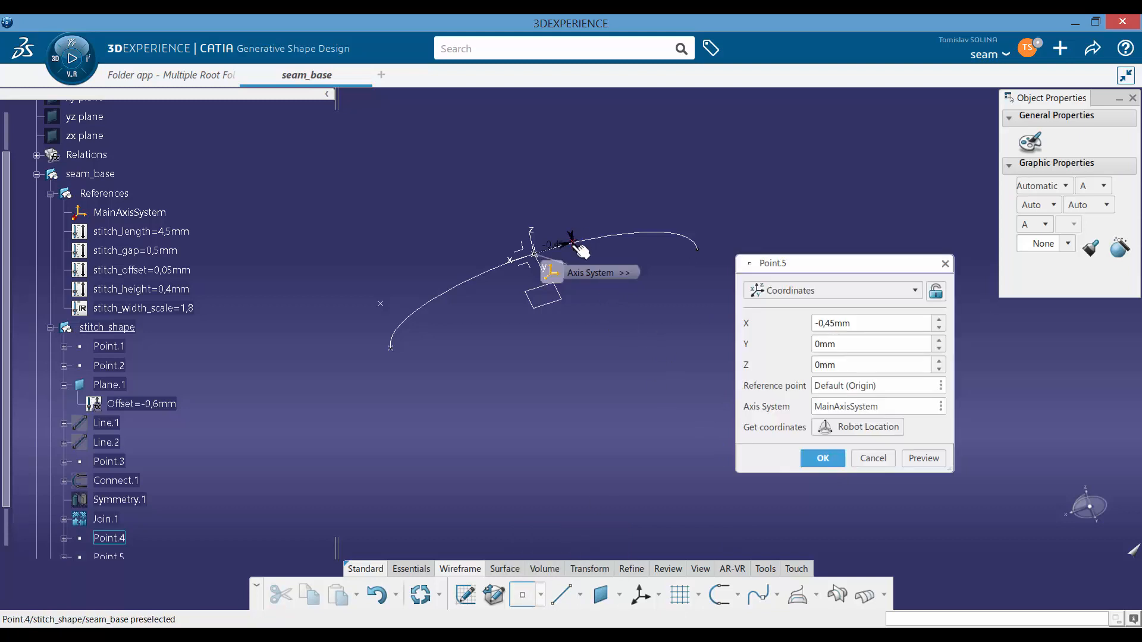
{"action": "left_click", "coordinate": [856, 387]}
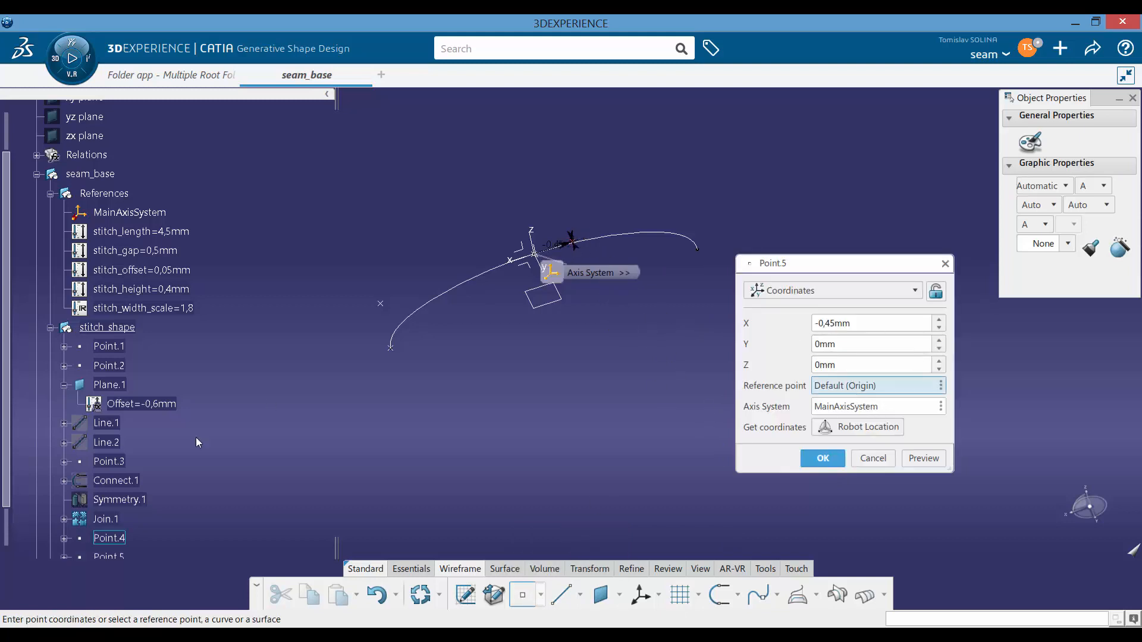
{"action": "scroll", "coordinate": [194, 433], "scroll_direction": "down", "scroll_amount": 3}
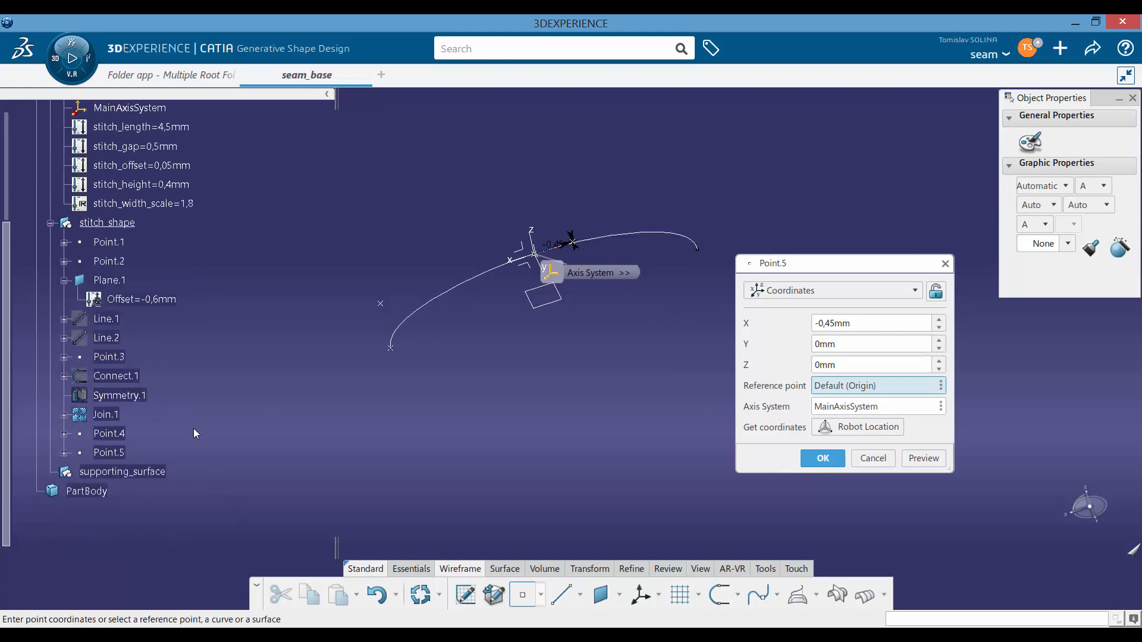
{"action": "left_click", "coordinate": [108, 433]}
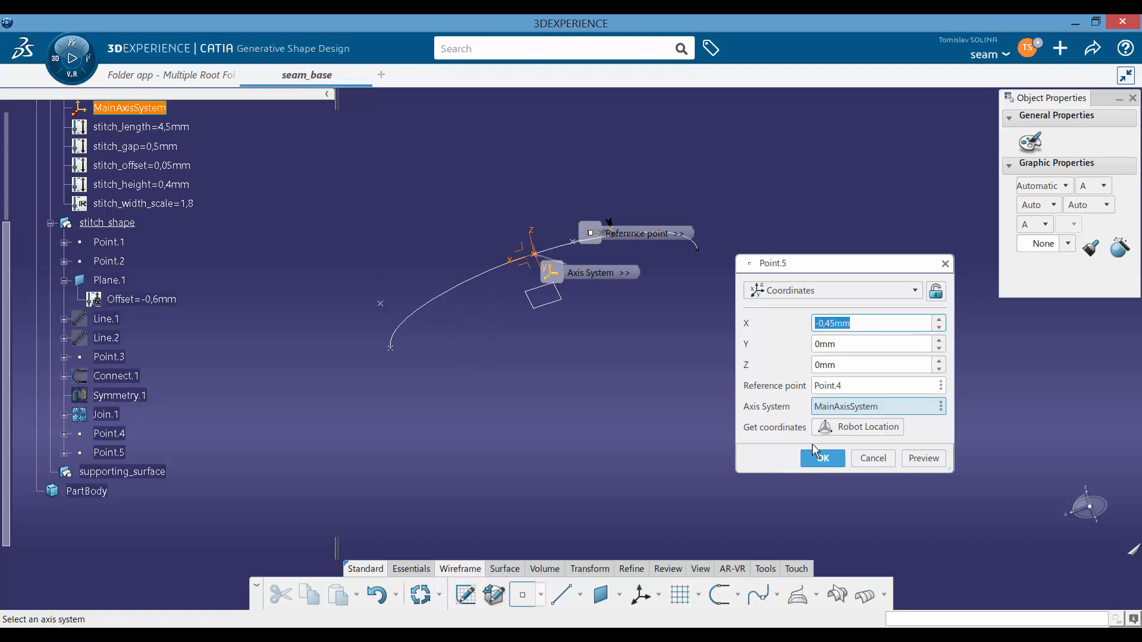
{"action": "type", "text": "0"}
Drive the new point's Z coordinate with a formula equal to the End parameter of Line.2
{"action": "left_click", "coordinate": [827, 364]}
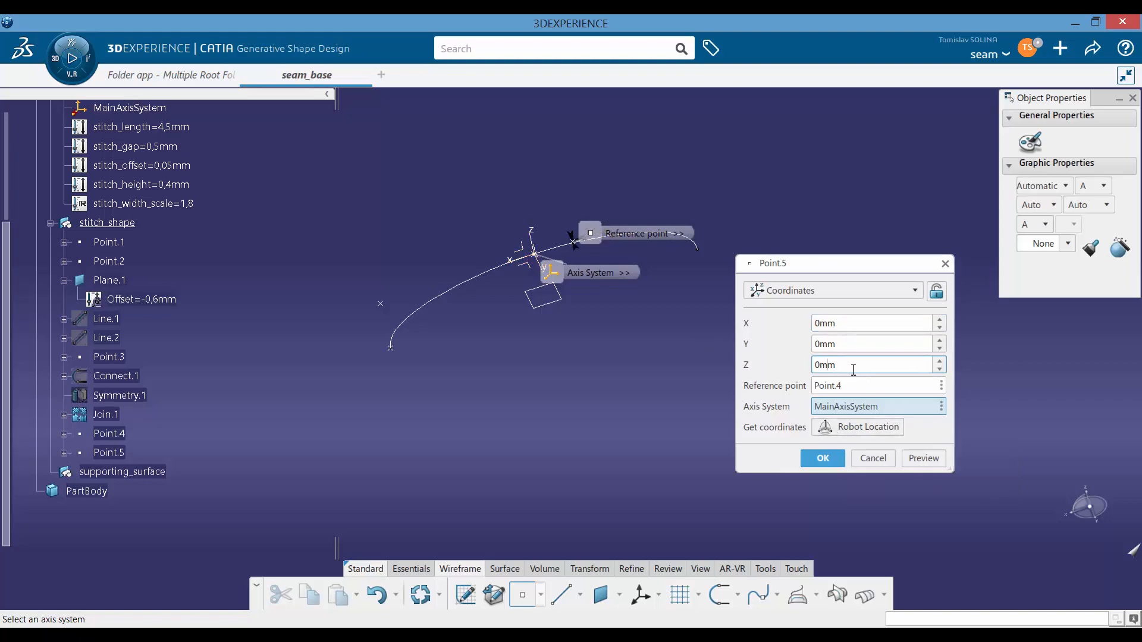
{"action": "right_click", "coordinate": [854, 365]}
{"action": "left_click", "coordinate": [895, 376]}
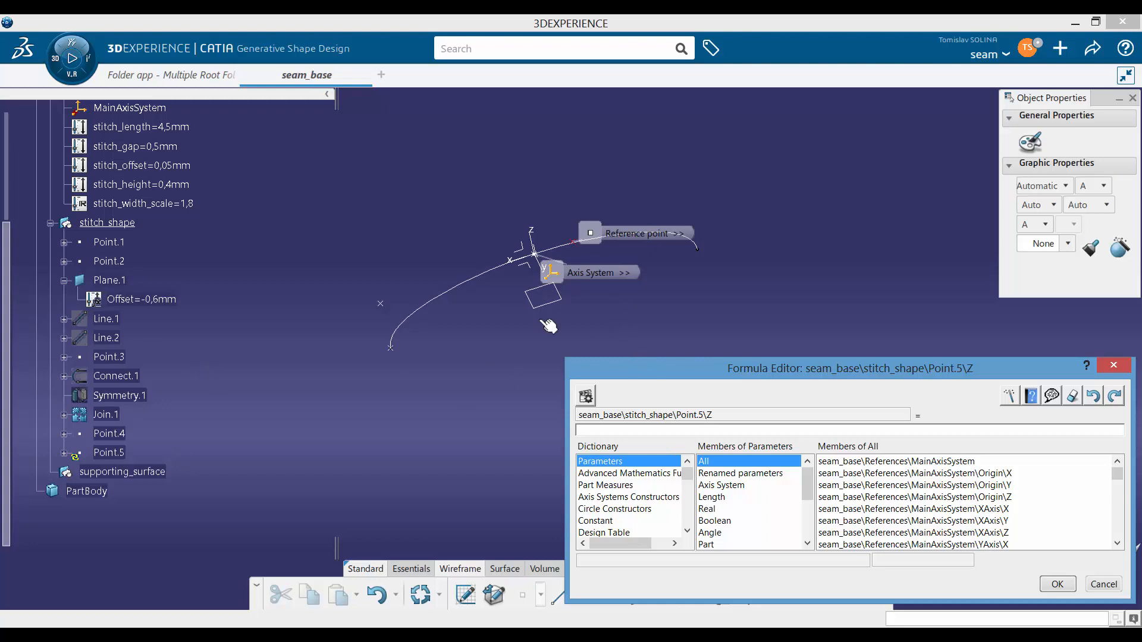
{"action": "left_click", "coordinate": [63, 339]}
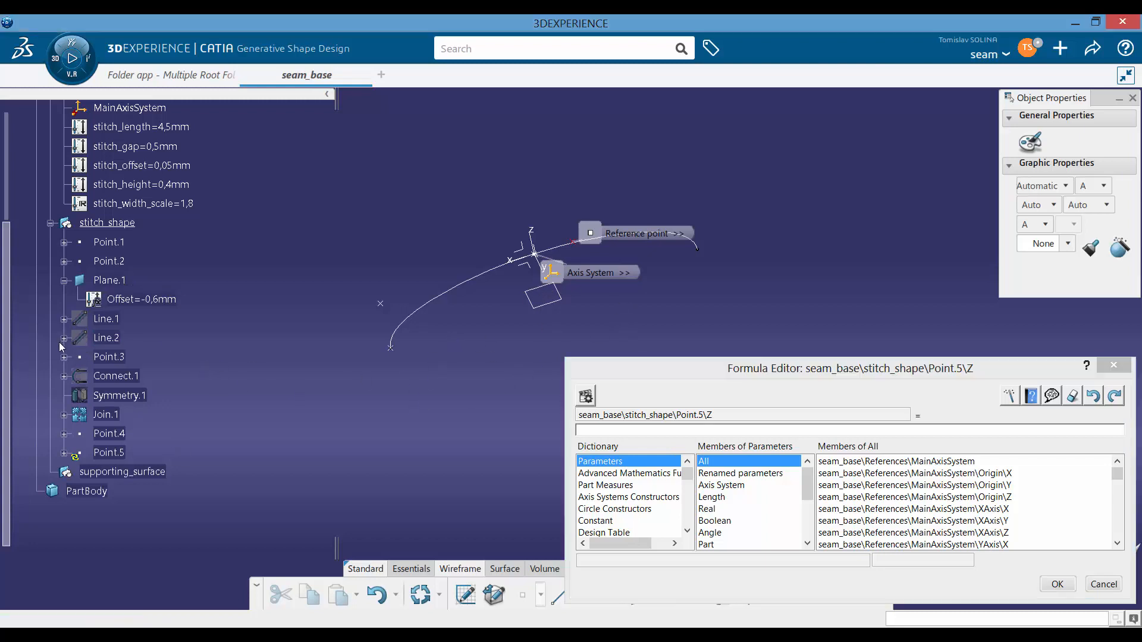
{"action": "left_click", "coordinate": [156, 378]}
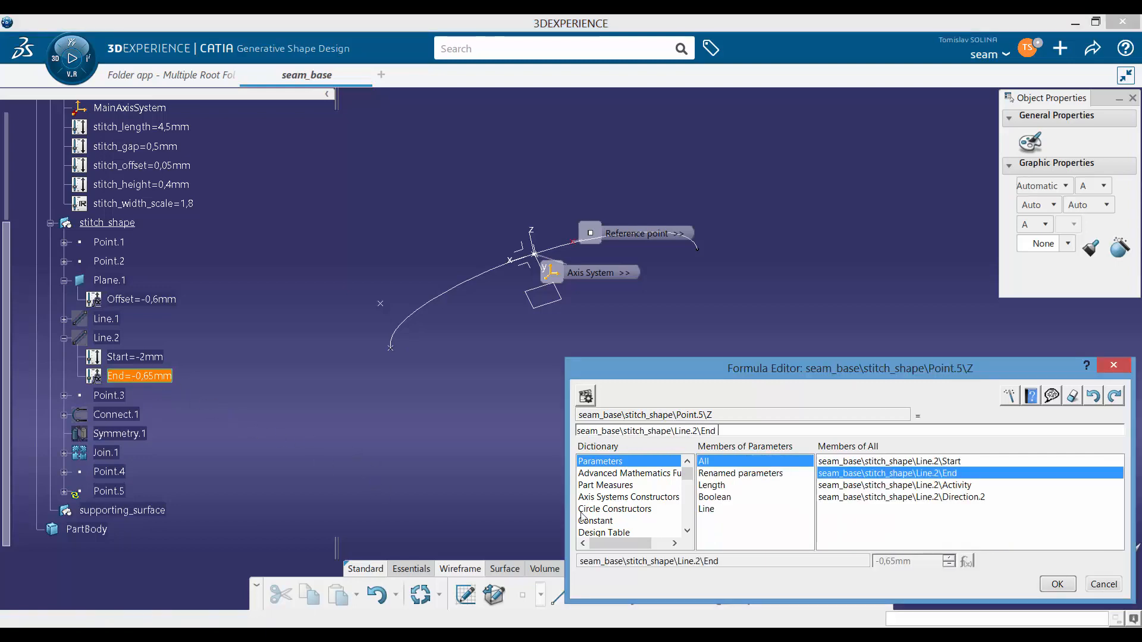
{"action": "left_click", "coordinate": [1056, 584]}
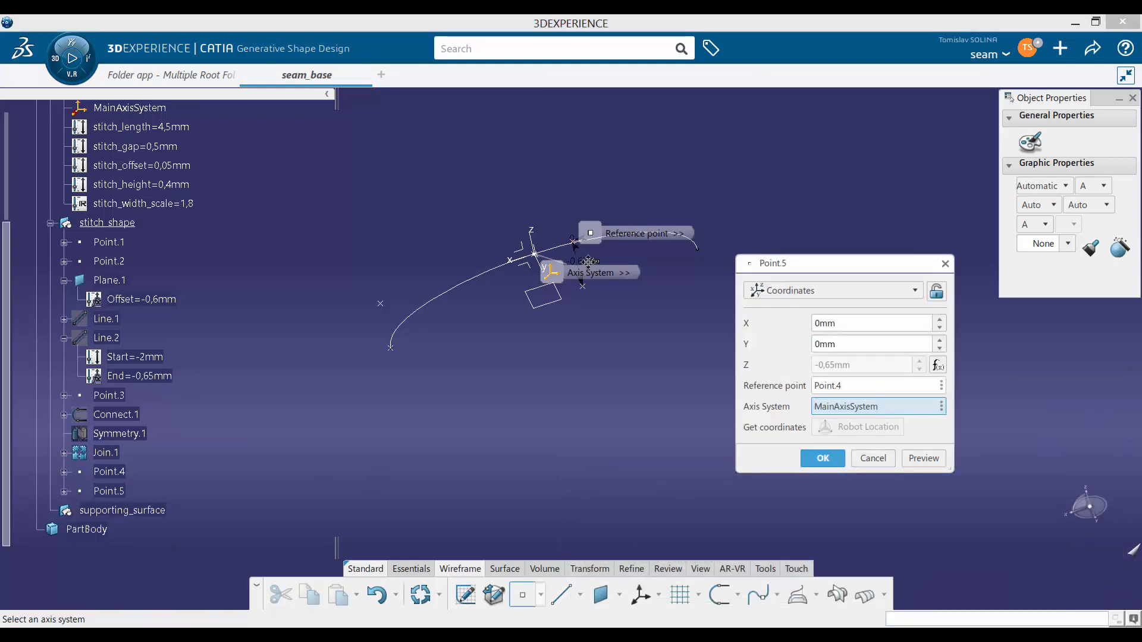
Create the coordinate point and translate Join.1 from Point.3 to Point.5 with a point-to-point translation
{"action": "left_click", "coordinate": [811, 457]}
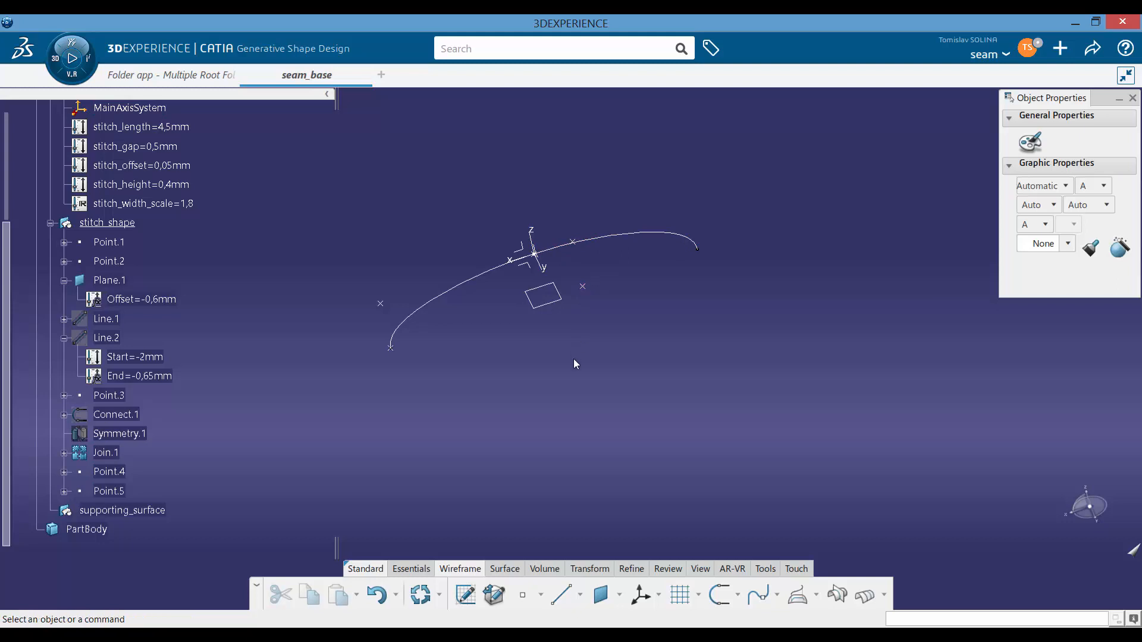
{"action": "left_click", "coordinate": [590, 569]}
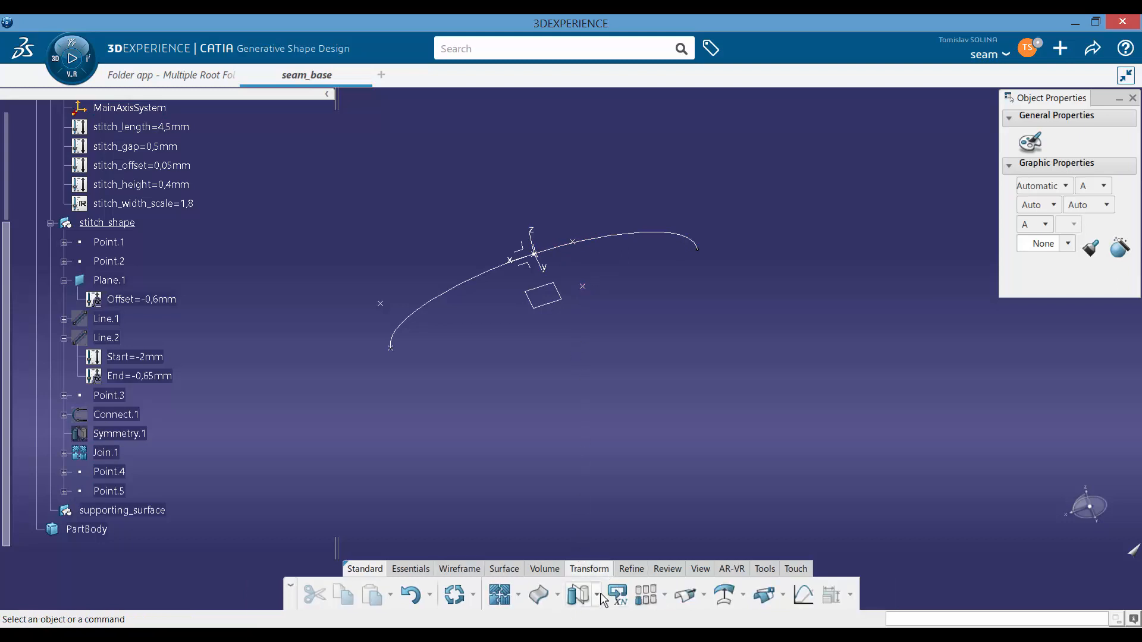
{"action": "left_click", "coordinate": [597, 595]}
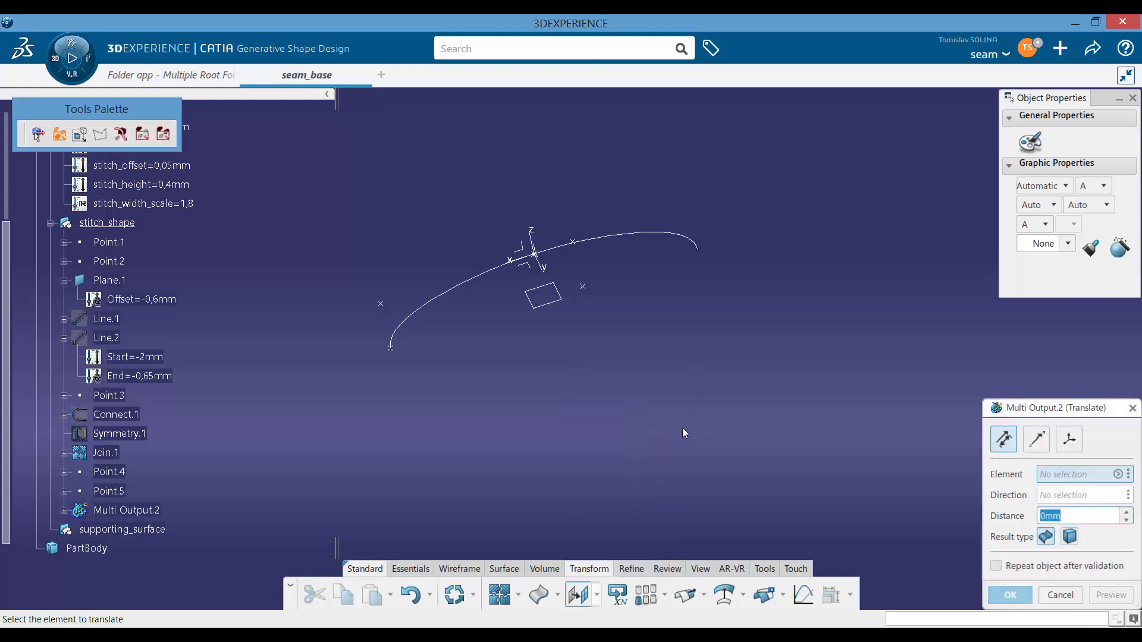
{"action": "left_click", "coordinate": [1036, 439]}
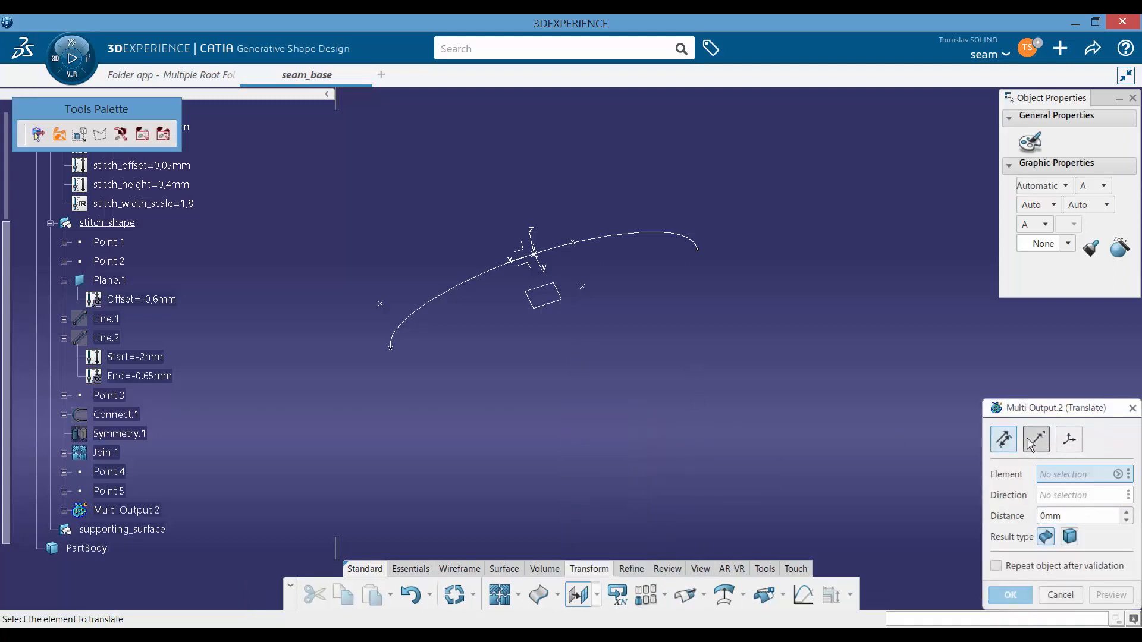
{"action": "left_click", "coordinate": [461, 293]}
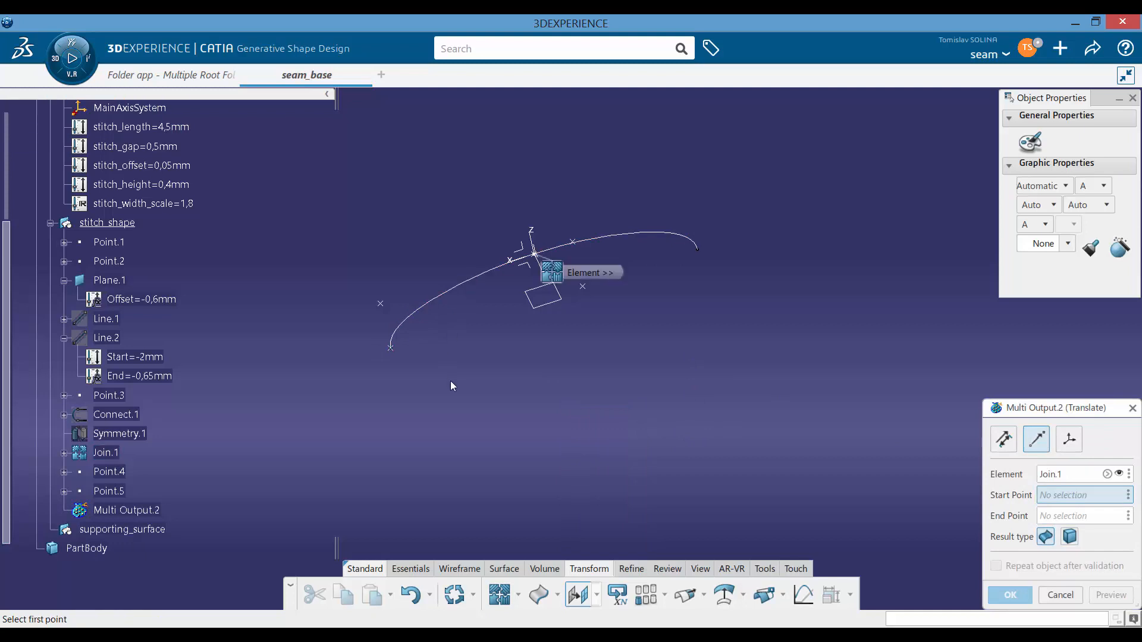
{"action": "left_click", "coordinate": [392, 348]}
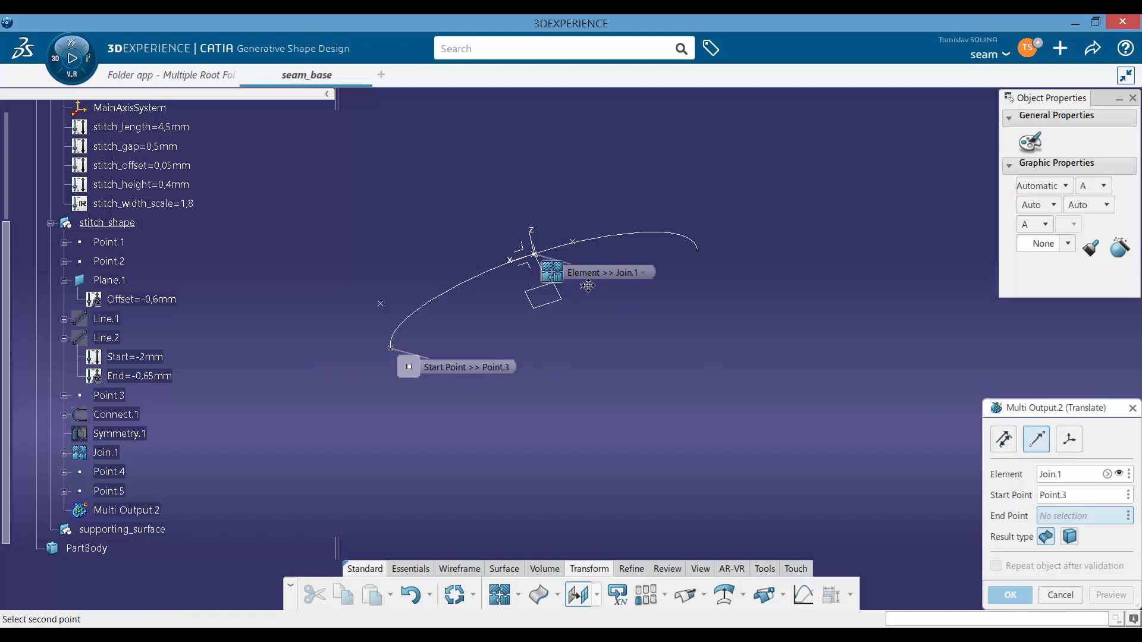
{"action": "left_click", "coordinate": [112, 492]}
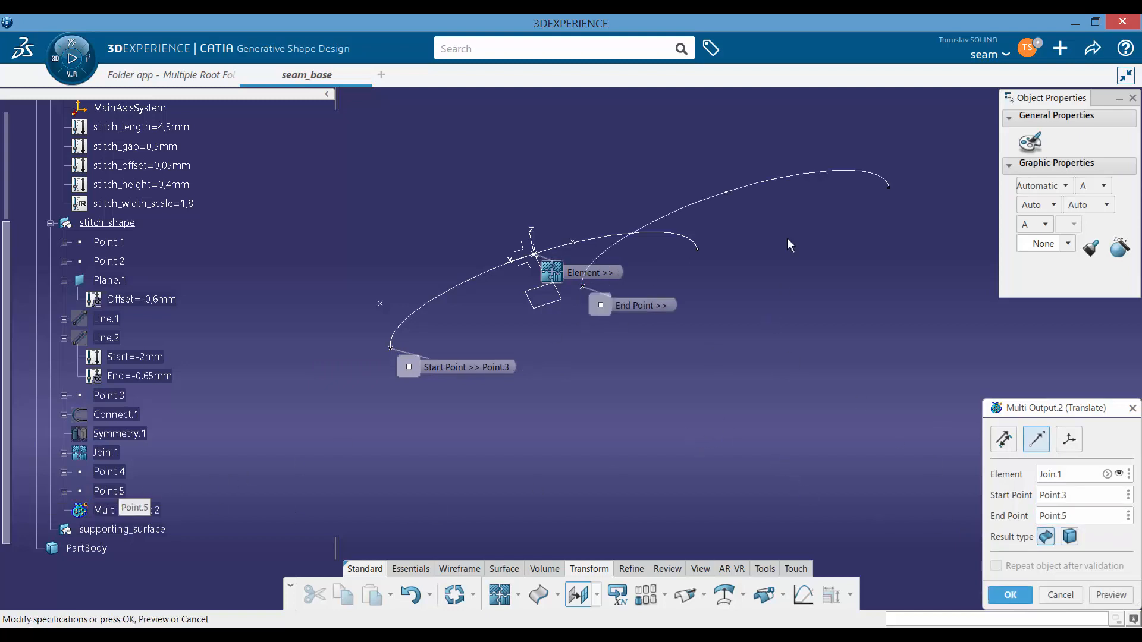
{"action": "left_click", "coordinate": [1003, 599]}
{"action": "middle_click_drag", "start_coordinate": [538, 348], "coordinate": [518, 316]}
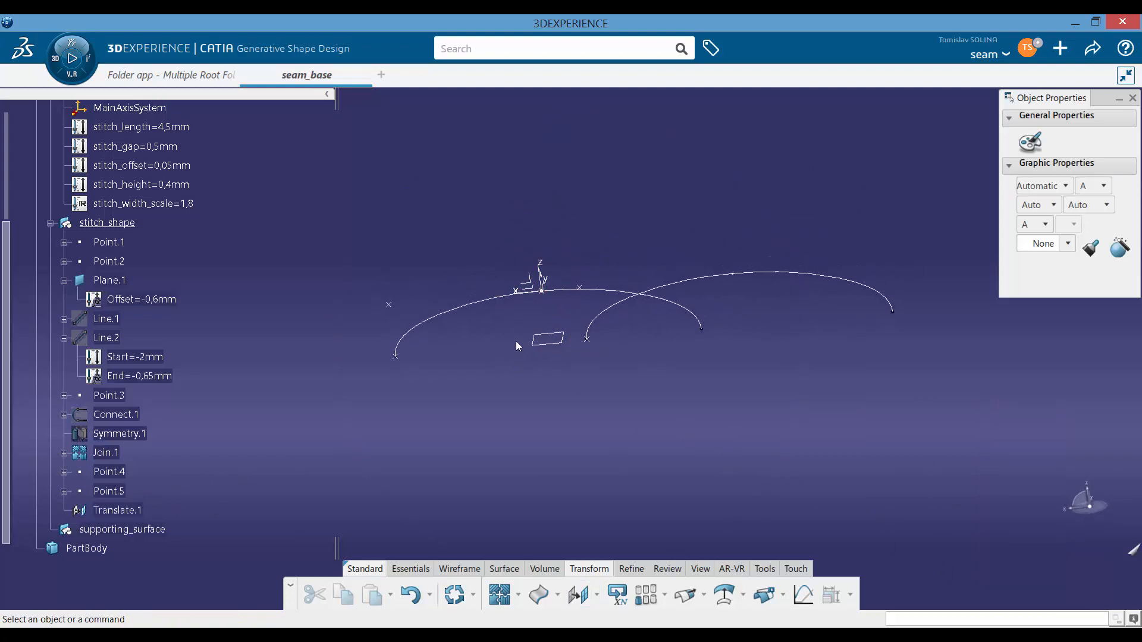
Hide the original Join.1 curve
{"action": "right_click", "coordinate": [107, 456]}
{"action": "left_click", "coordinate": [186, 114]}
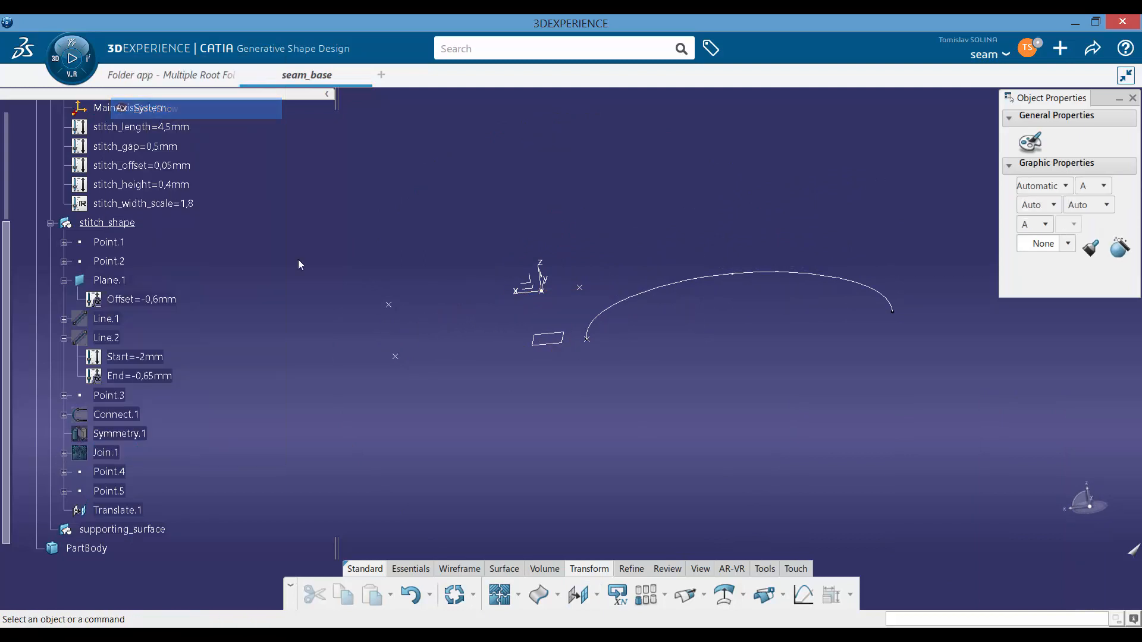
{"action": "middle_click_drag", "start_coordinate": [548, 369], "coordinate": [547, 440]}
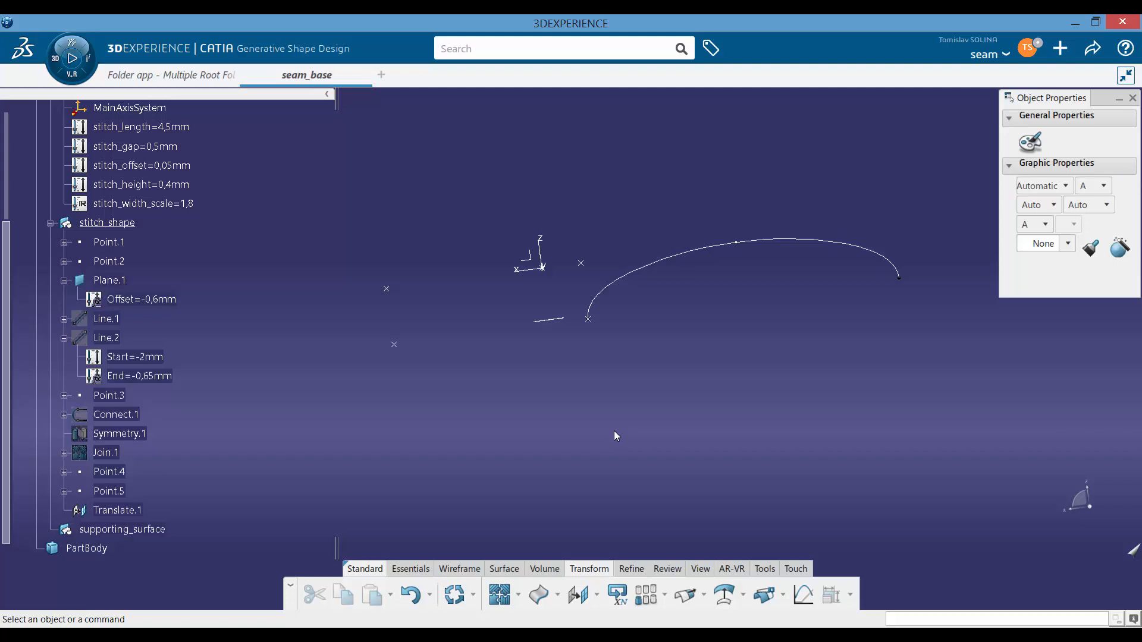
Start a second translation of Translate.1, defined by direction and distance, along the Z axis of MainAxisSystem
{"action": "left_click", "coordinate": [578, 594]}
{"action": "left_click", "coordinate": [736, 242]}
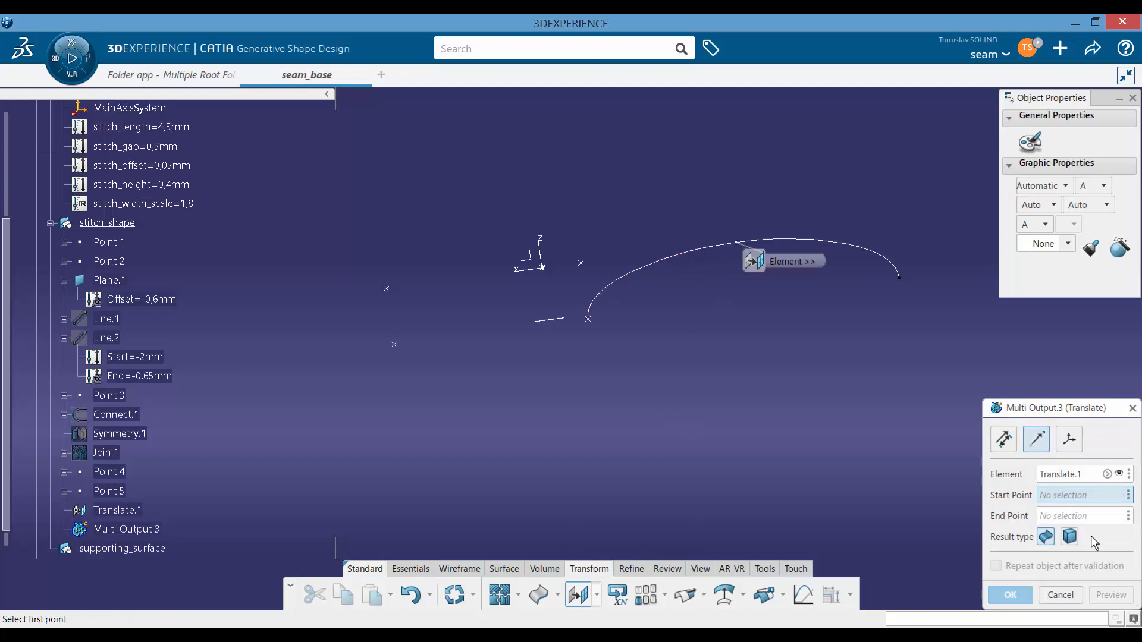
{"action": "middle_click_drag", "start_coordinate": [468, 321], "coordinate": [510, 345]}
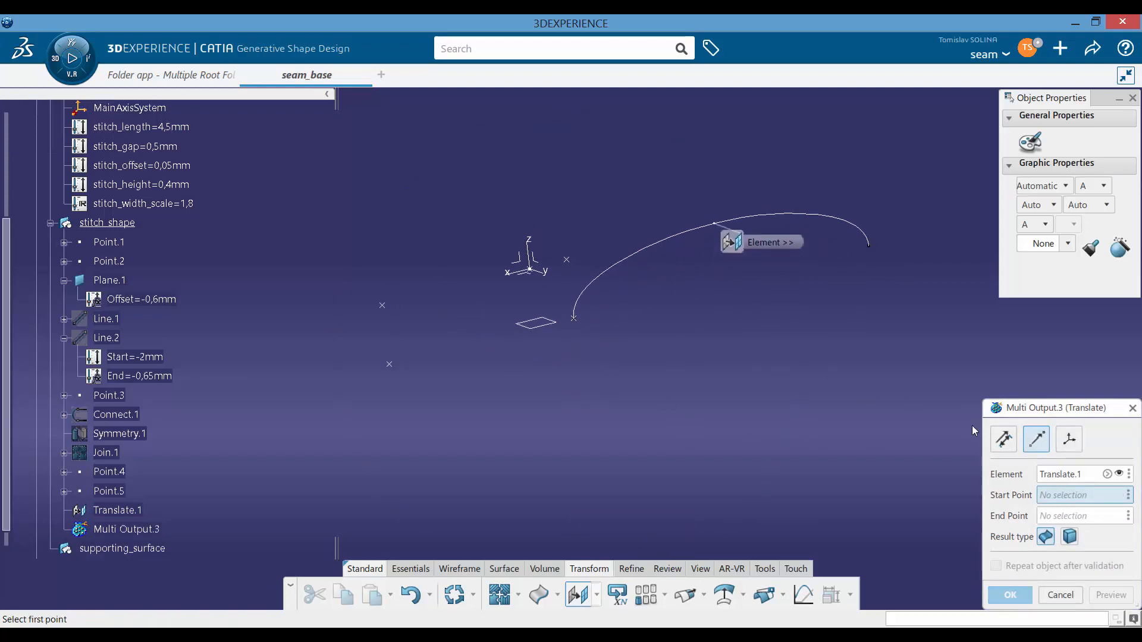
{"action": "left_click", "coordinate": [1003, 438]}
{"action": "left_click", "coordinate": [1074, 497]}
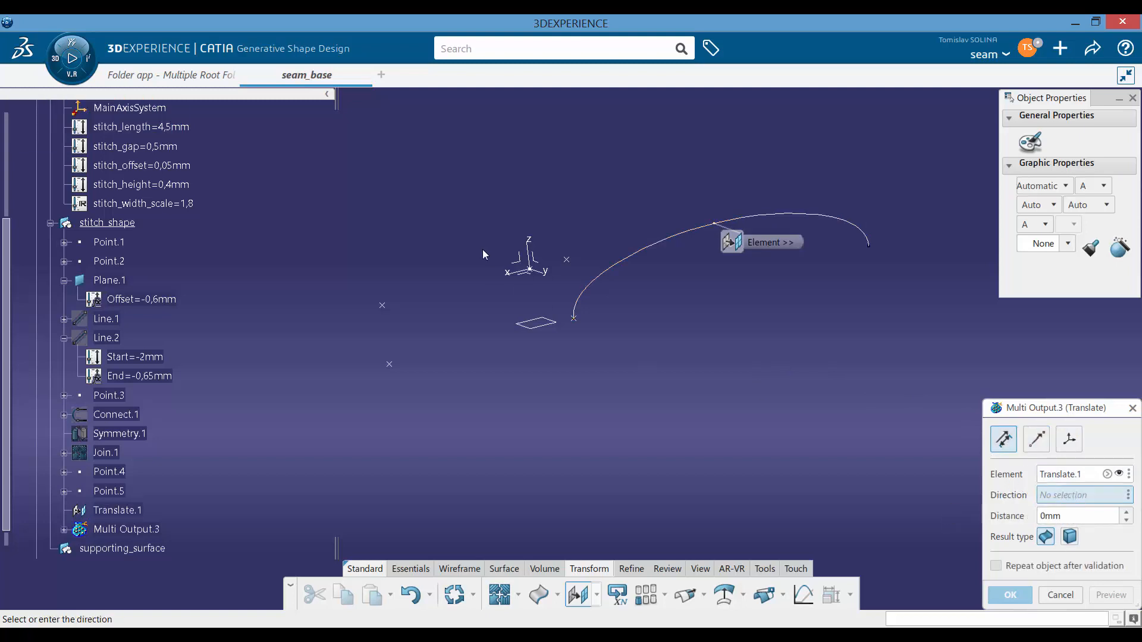
{"action": "left_click", "coordinate": [536, 246]}
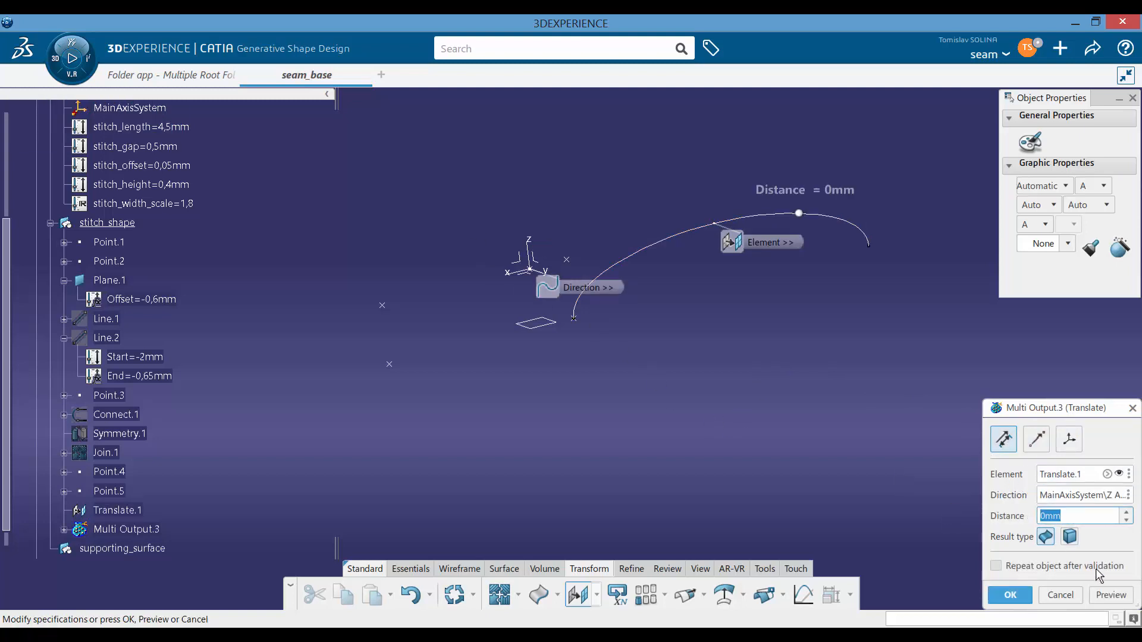
Drive the translation distance with a formula equal to stitch_offset and create the translated curve
{"action": "right_click", "coordinate": [1068, 516]}
{"action": "left_click", "coordinate": [1067, 414]}
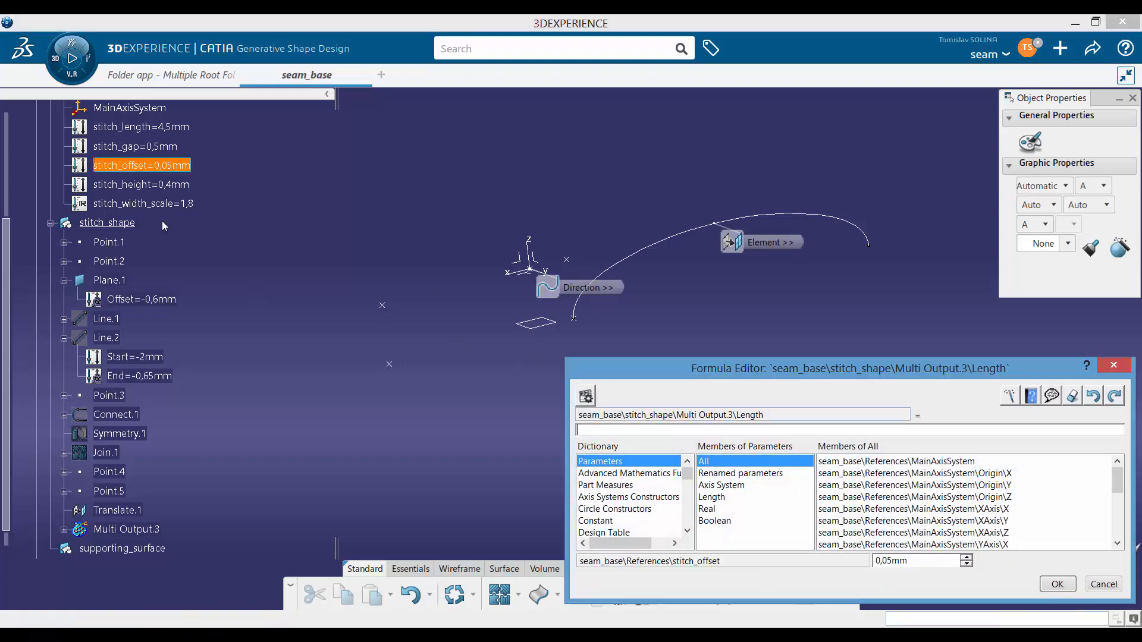
{"action": "left_click", "coordinate": [166, 168]}
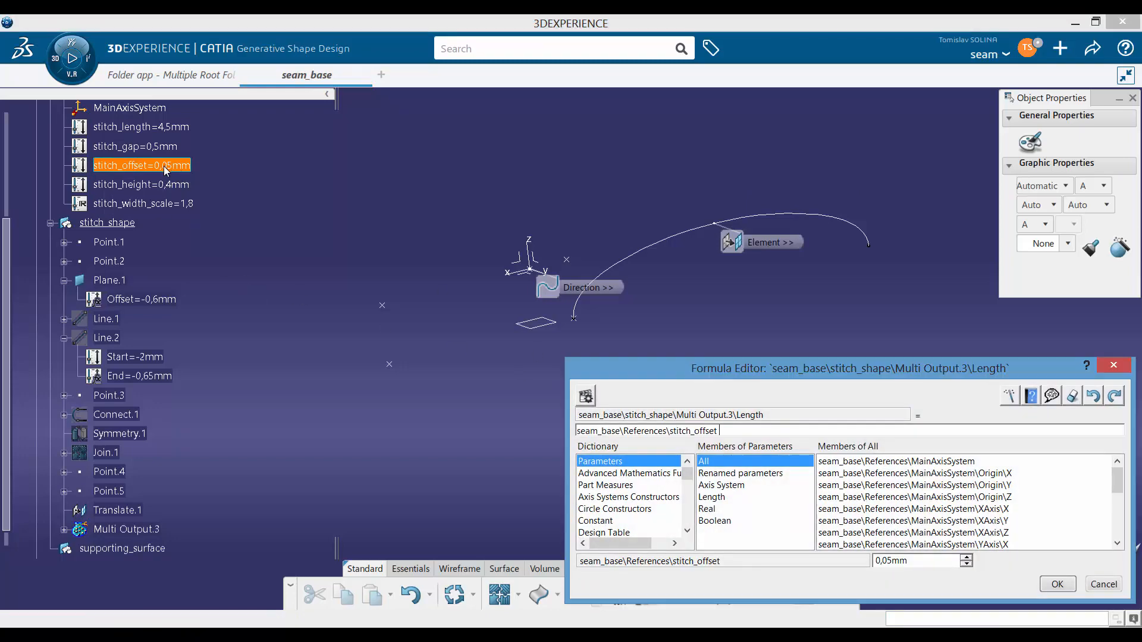
{"action": "left_click", "coordinate": [1057, 584]}
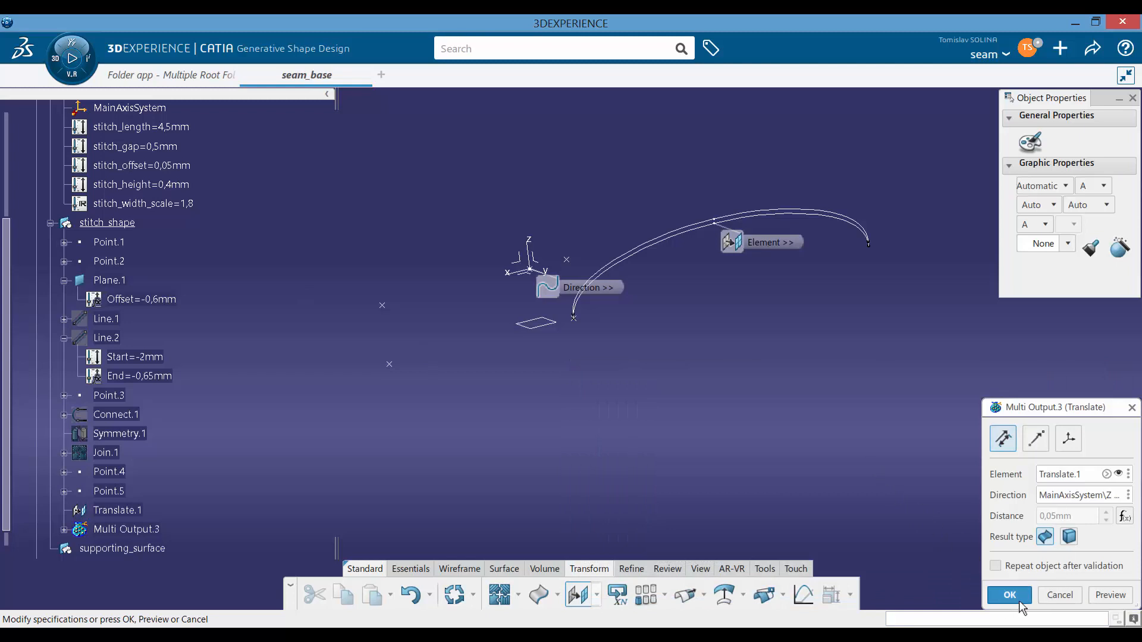
{"action": "left_click", "coordinate": [1011, 595]}
Hide the Translate.1 curve
{"action": "left_click", "coordinate": [649, 241]}
{"action": "right_click", "coordinate": [650, 241]}
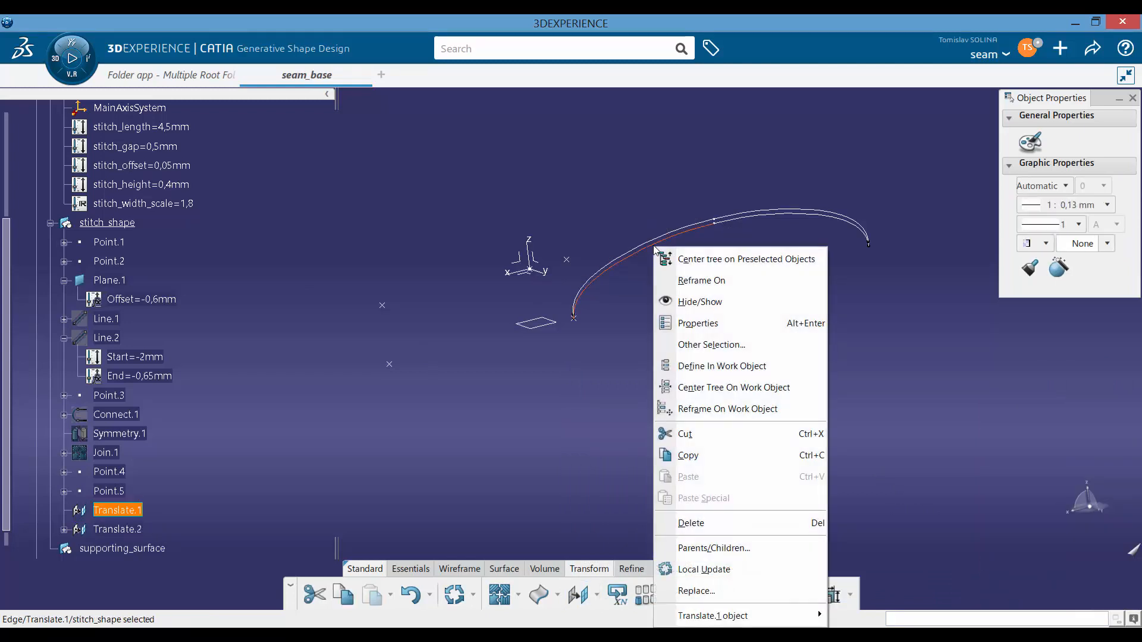
{"action": "left_click", "coordinate": [684, 300]}
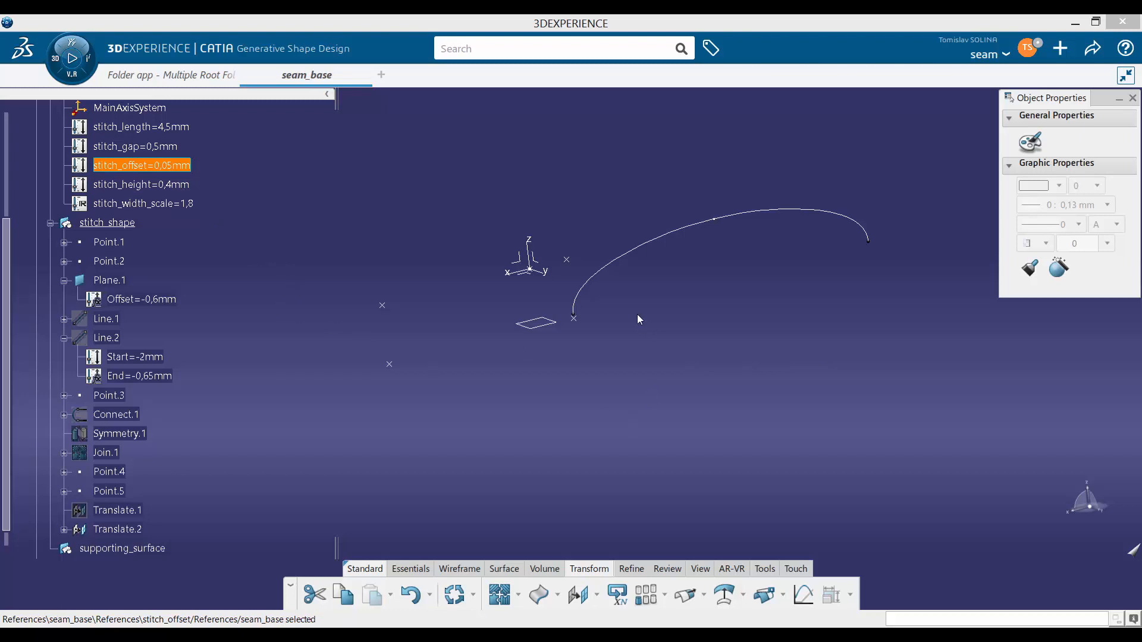
Set the stitch_offset parameter to 0,25 mm and locally update Translate.2 to test the curve
{"action": "double_click", "coordinate": [176, 166]}
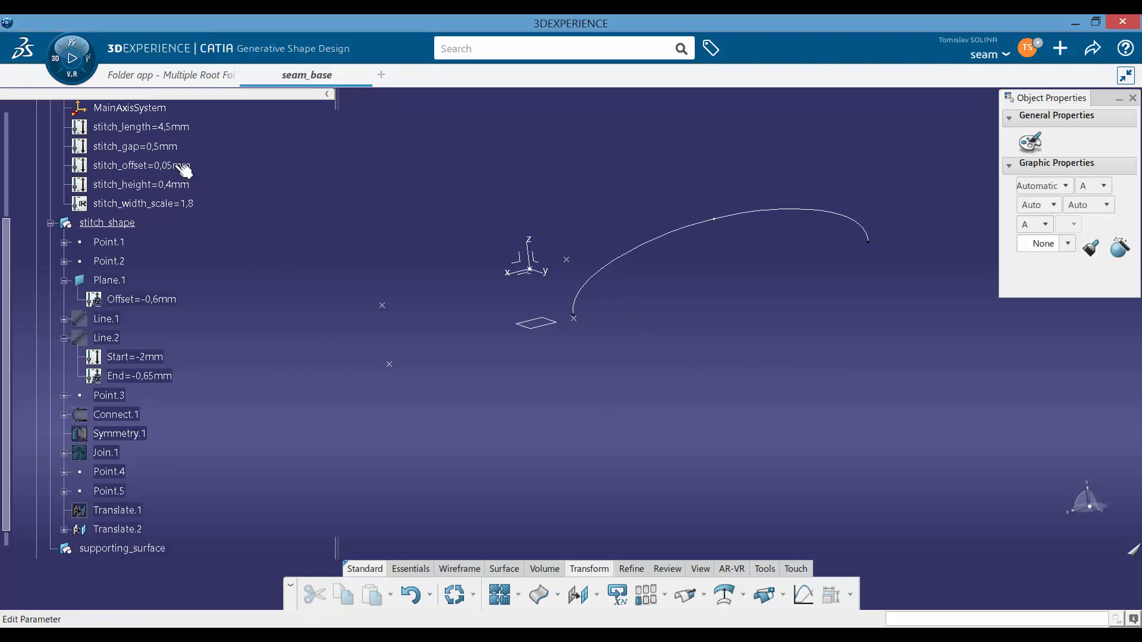
{"action": "left_click_drag", "start_coordinate": [393, 342], "coordinate": [397, 342]}
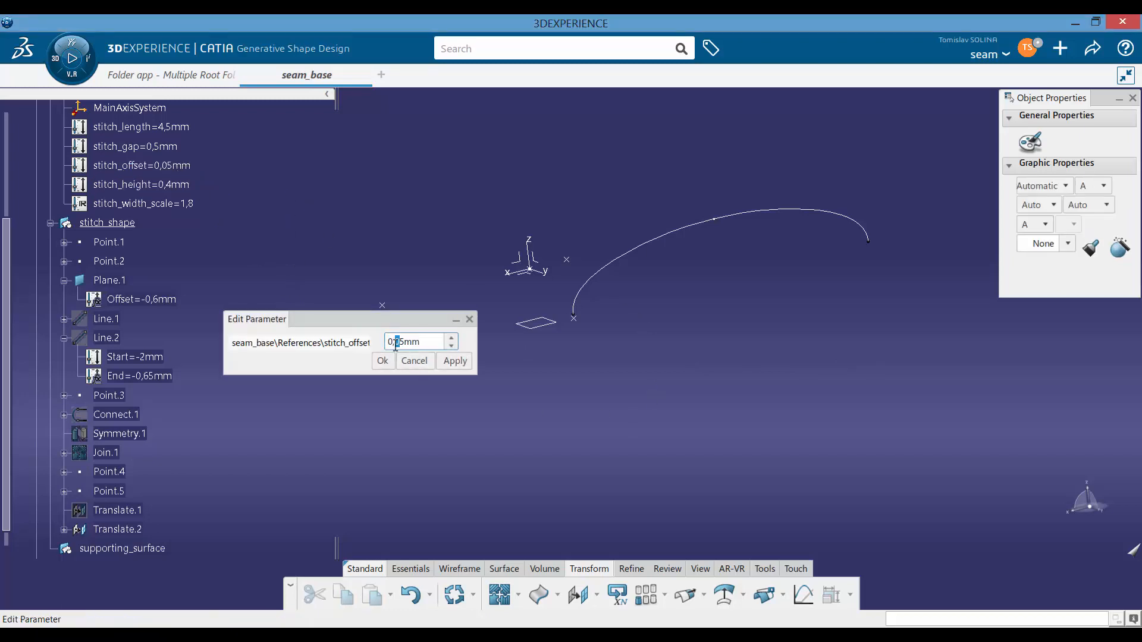
{"action": "left_click", "coordinate": [382, 361]}
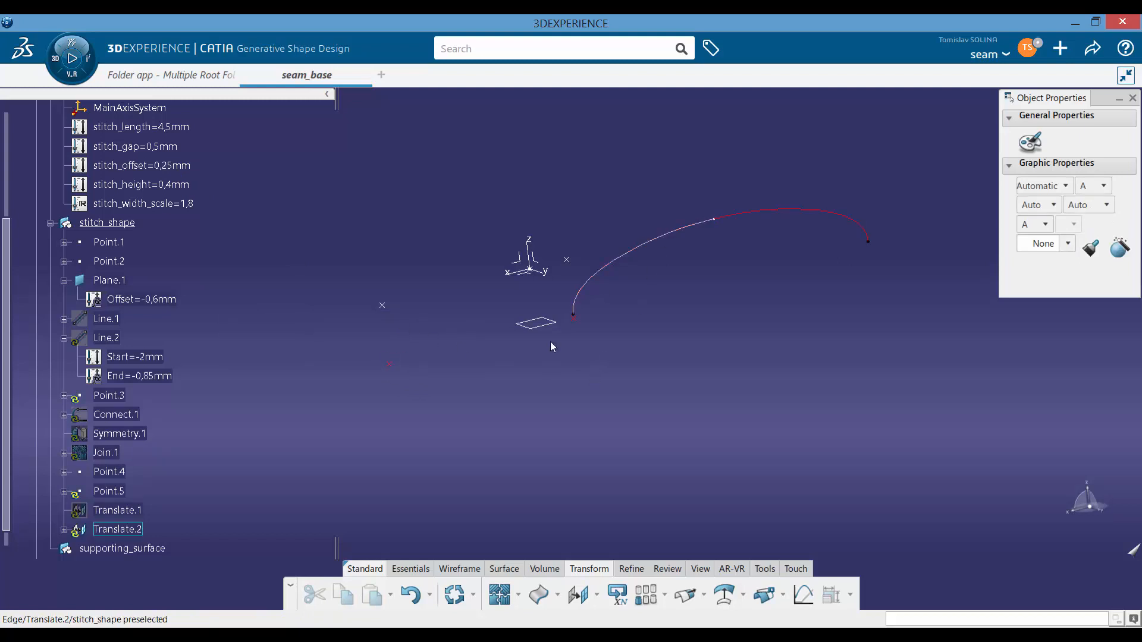
{"action": "right_click", "coordinate": [693, 230]}
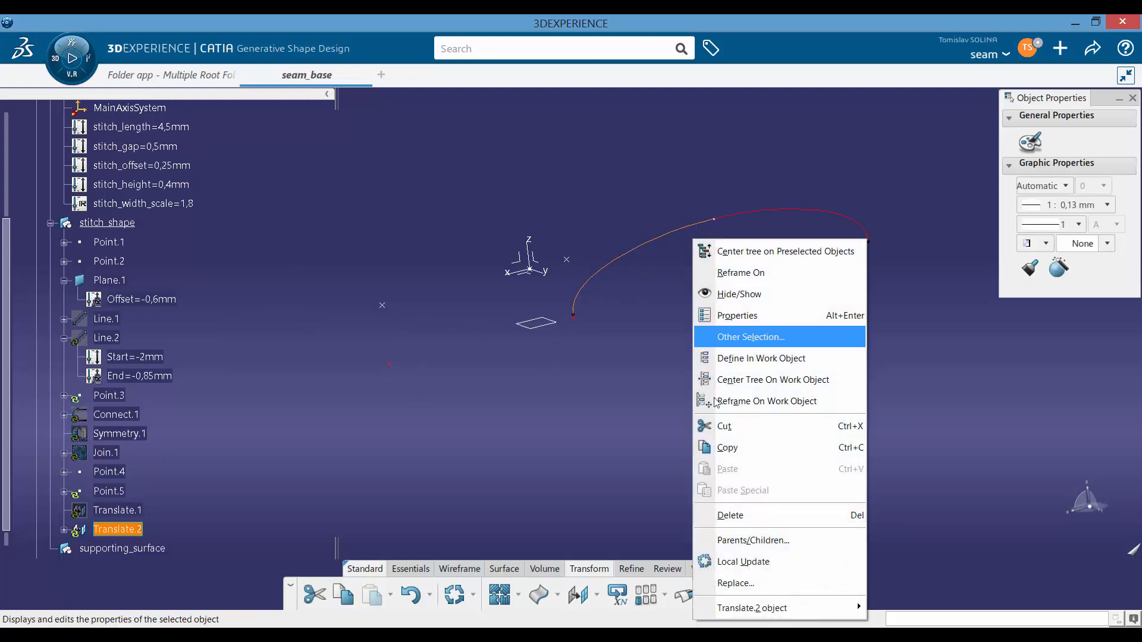
{"action": "left_click", "coordinate": [740, 561]}
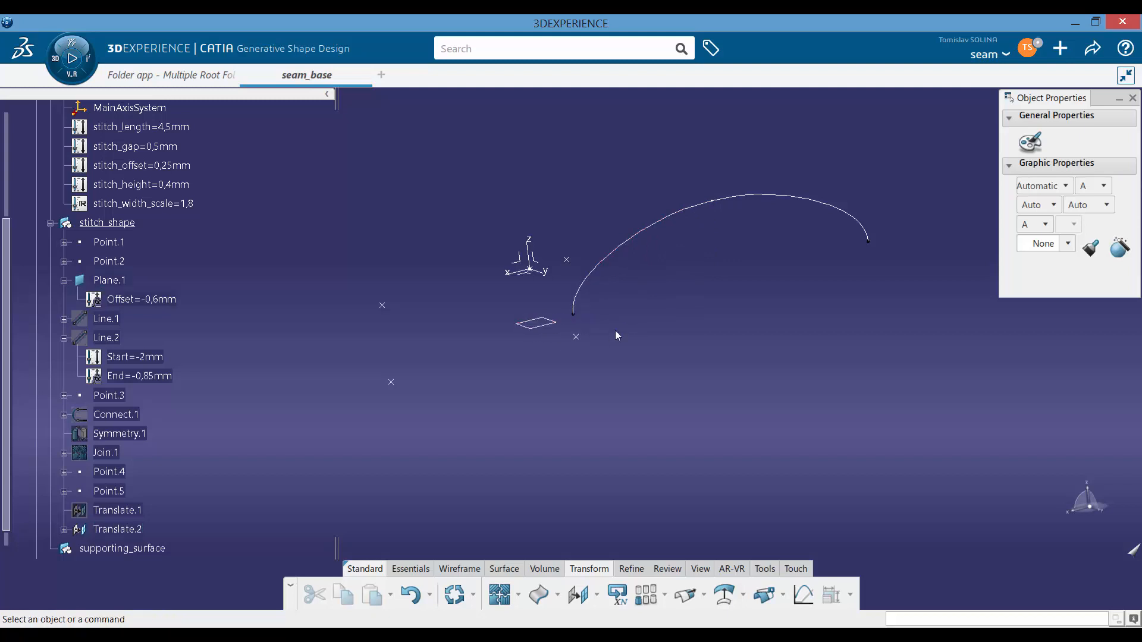
Set the stitch_offset parameter back to 0,05 mm and locally update Translate.2
{"action": "double_click", "coordinate": [184, 166]}
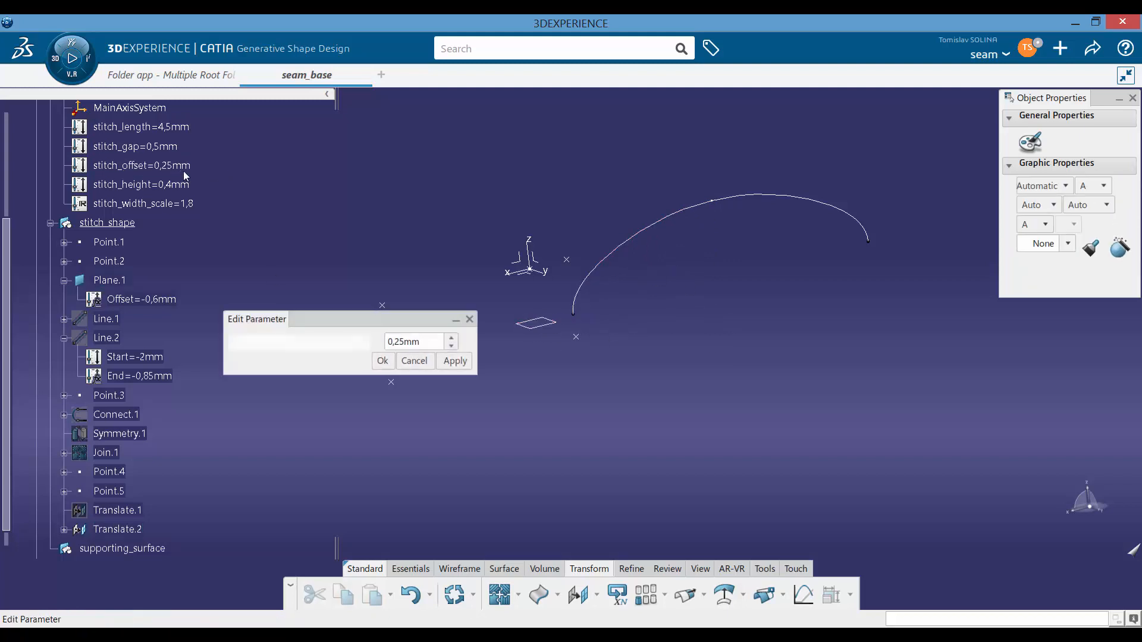
{"action": "left_click_drag", "start_coordinate": [400, 343], "coordinate": [394, 345]}
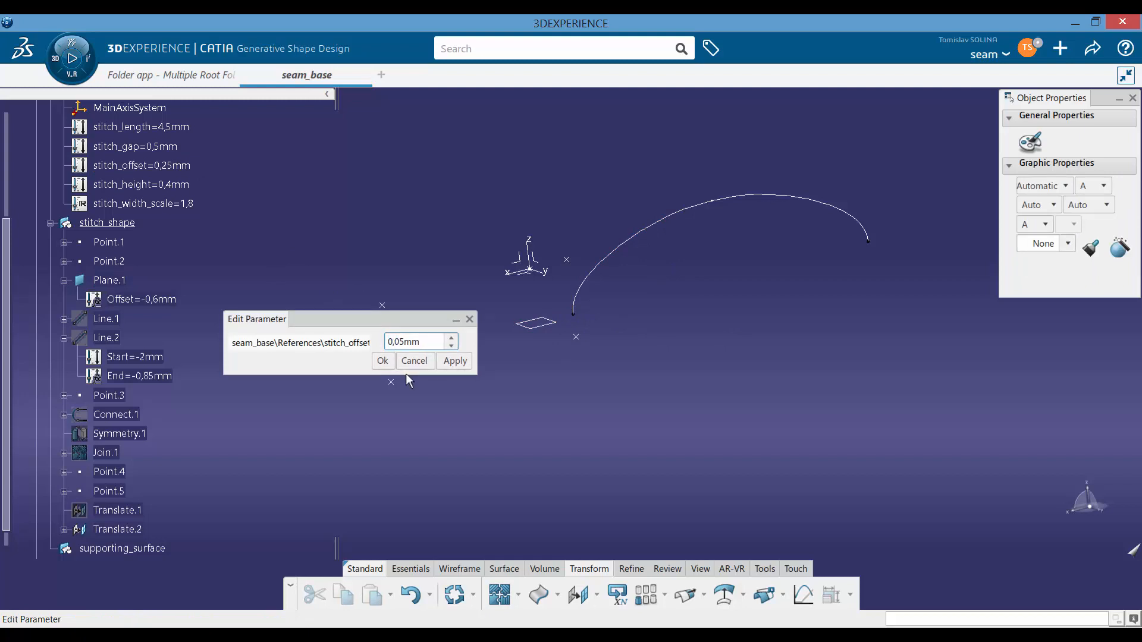
{"action": "key", "text": "Return"}
{"action": "right_click", "coordinate": [617, 252]}
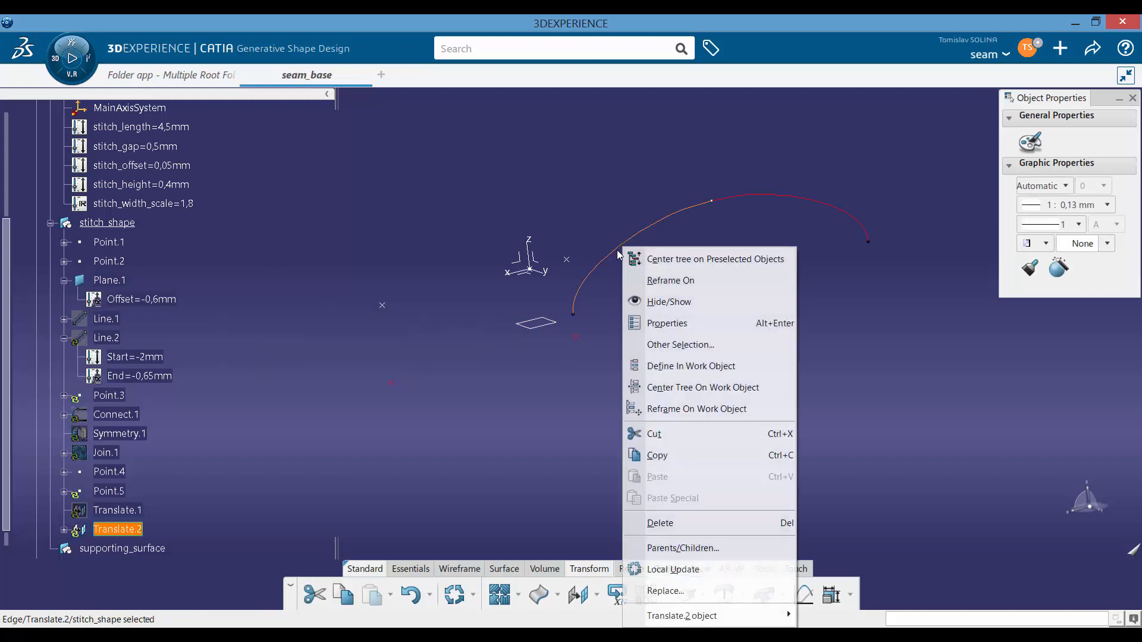
{"action": "left_click", "coordinate": [660, 568]}
{"action": "left_click", "coordinate": [690, 353]}
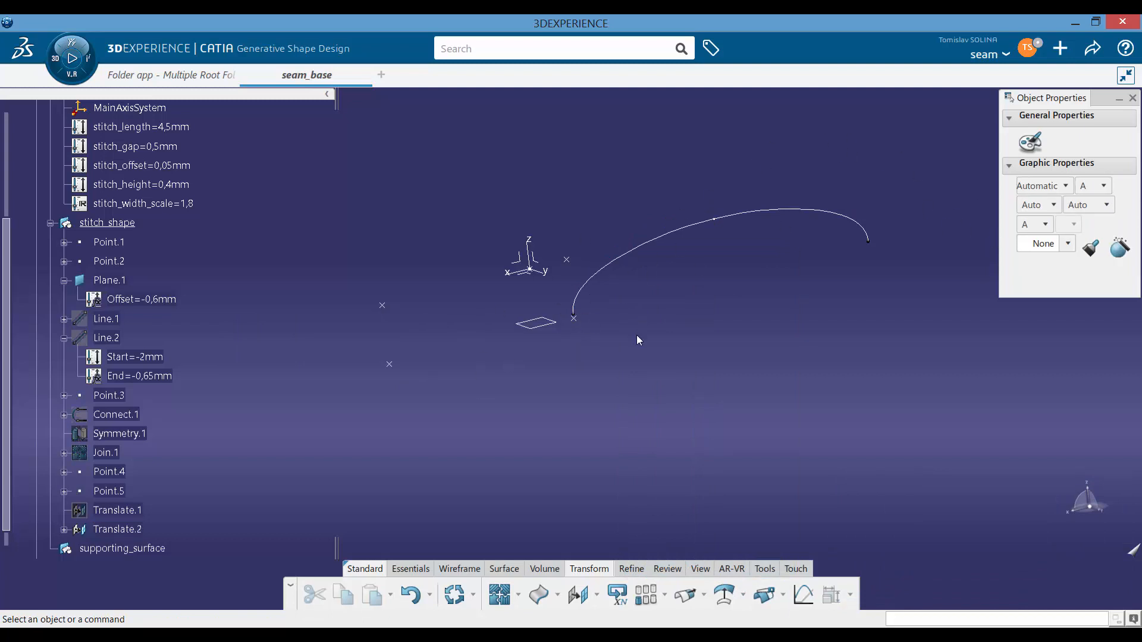
Save the part and group all stitch_shape features from Point.1 through Translate.2 into a new geometrical set named guide
{"action": "key", "text": "ctrl+s"}
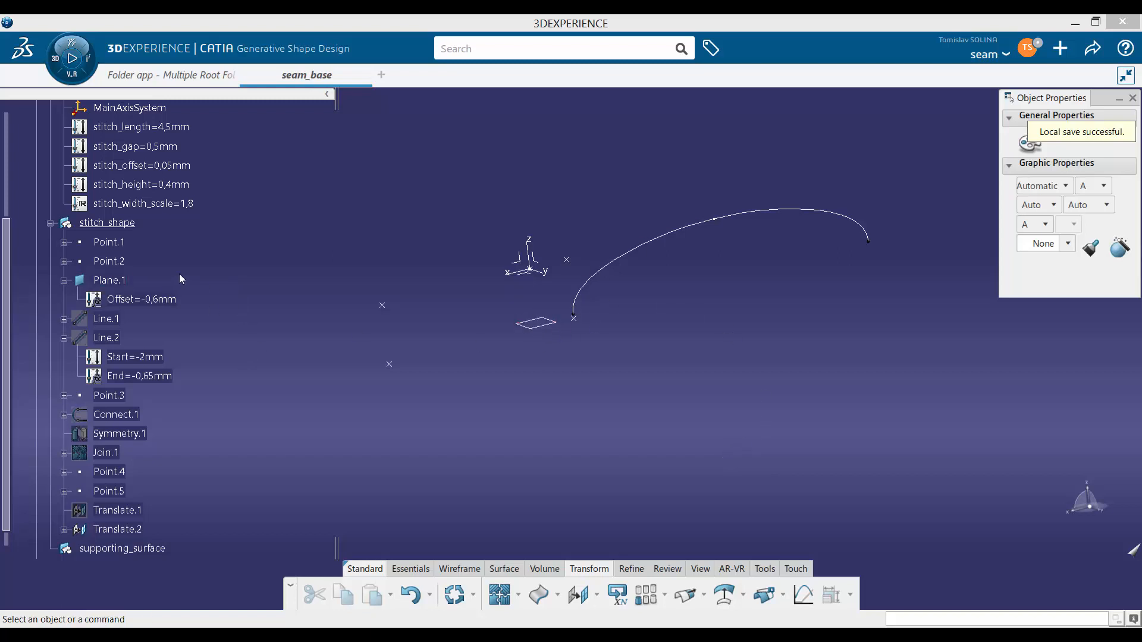
{"action": "left_click", "coordinate": [109, 242]}
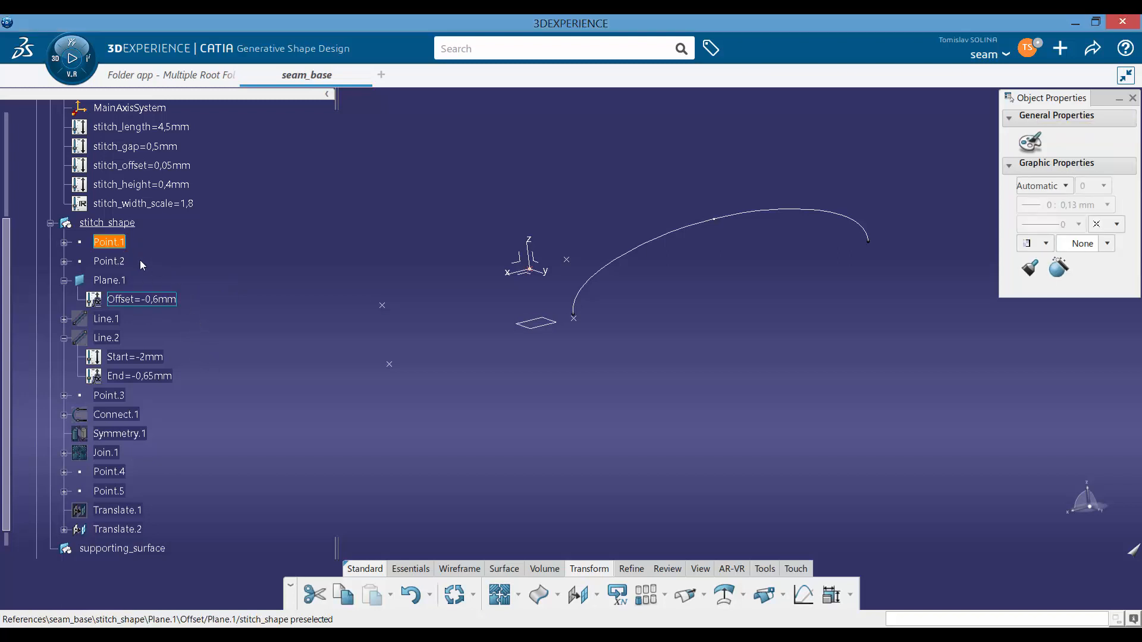
{"action": "left_click", "coordinate": [113, 528], "text": "shift"}
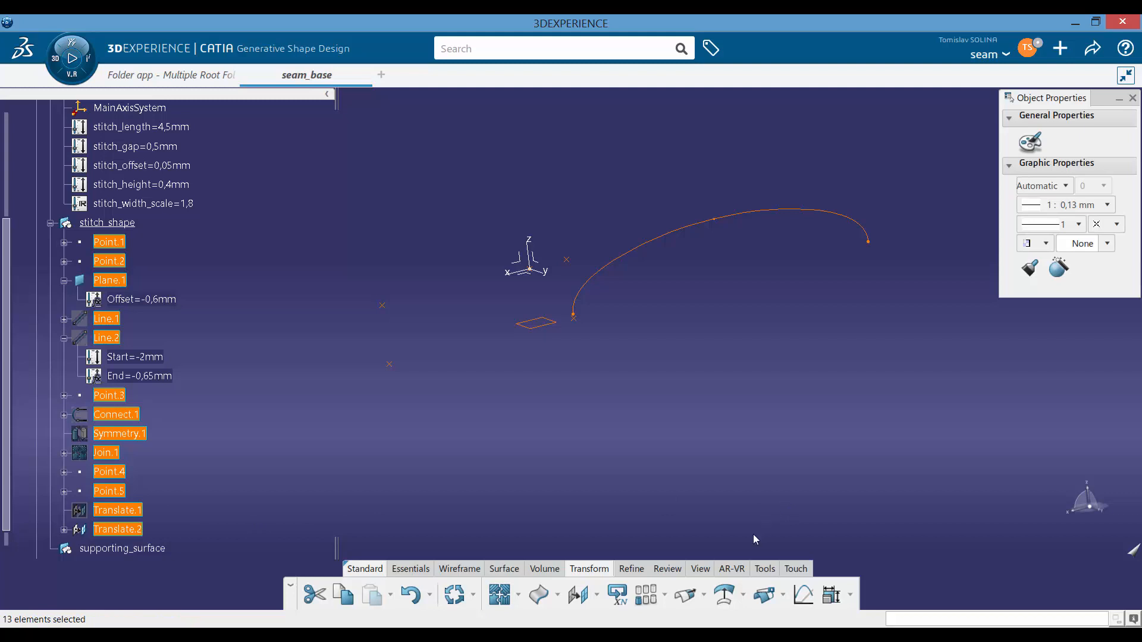
{"action": "mouse_move", "coordinate": [775, 573]}
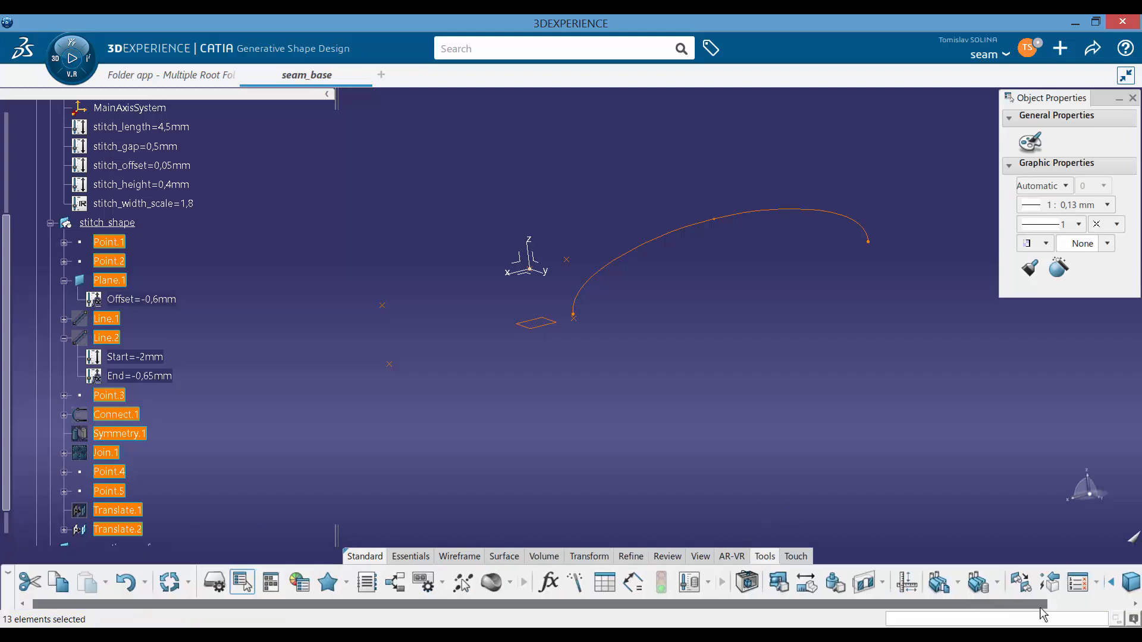
{"action": "left_click_drag", "start_coordinate": [1040, 608], "coordinate": [1110, 606]}
{"action": "left_click", "coordinate": [1084, 591]}
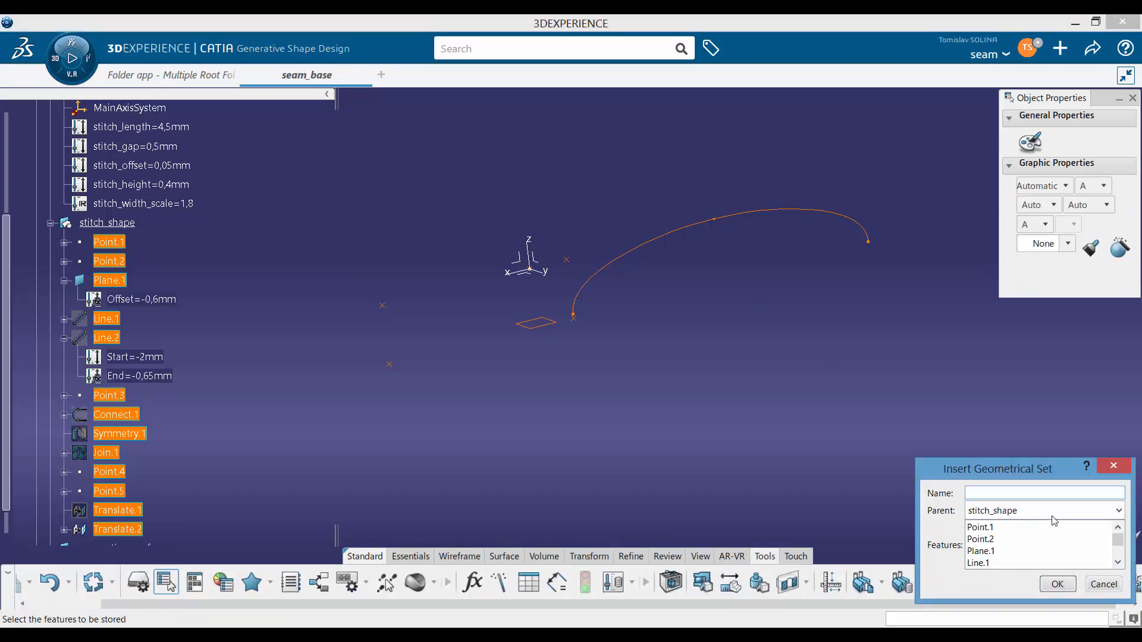
{"action": "type", "text": "guide"}
{"action": "key", "text": "Return"}
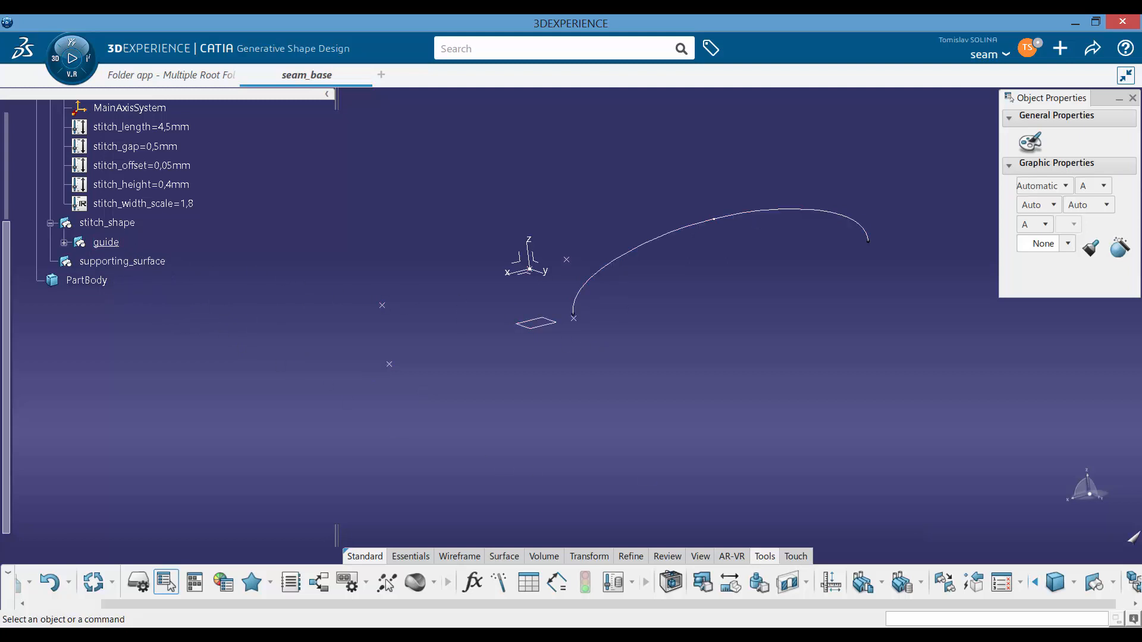
Insert a new geometrical set under stitch_shape and name it profile
{"action": "left_click", "coordinate": [119, 222]}
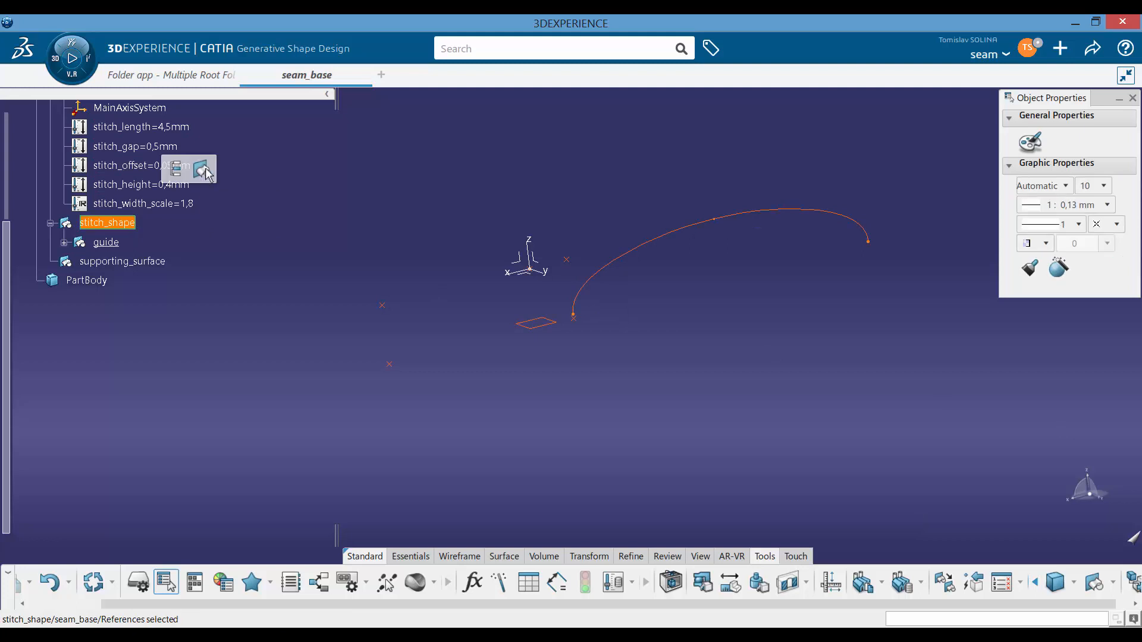
{"action": "left_click", "coordinate": [208, 175]}
{"action": "left_click", "coordinate": [133, 261]}
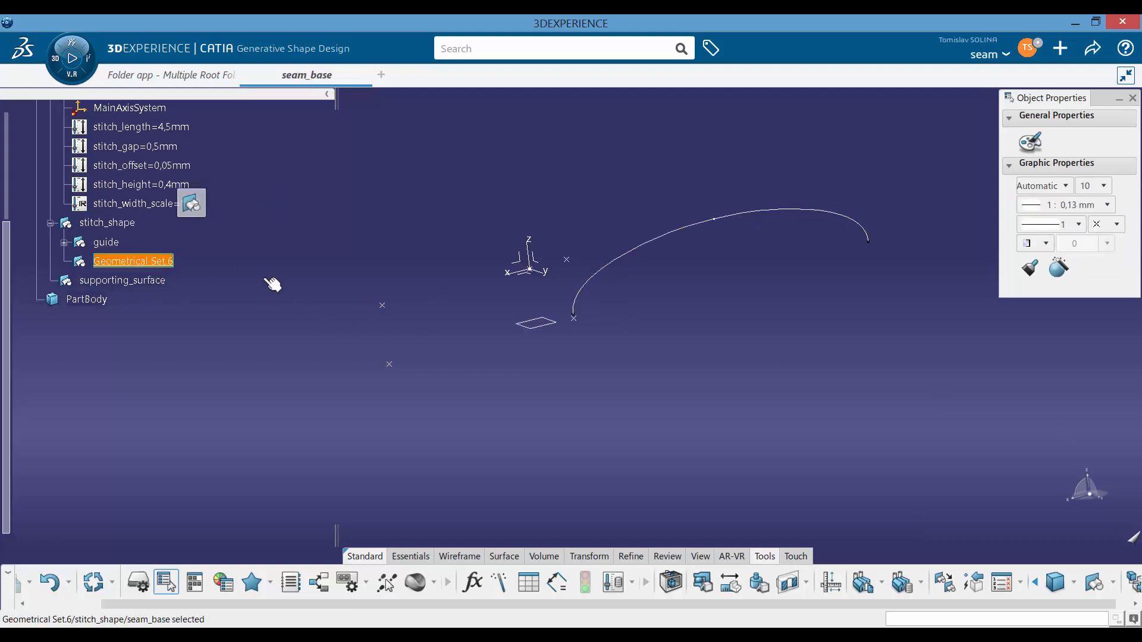
{"action": "key", "text": "alt+Return"}
{"action": "type", "text": "profile"}
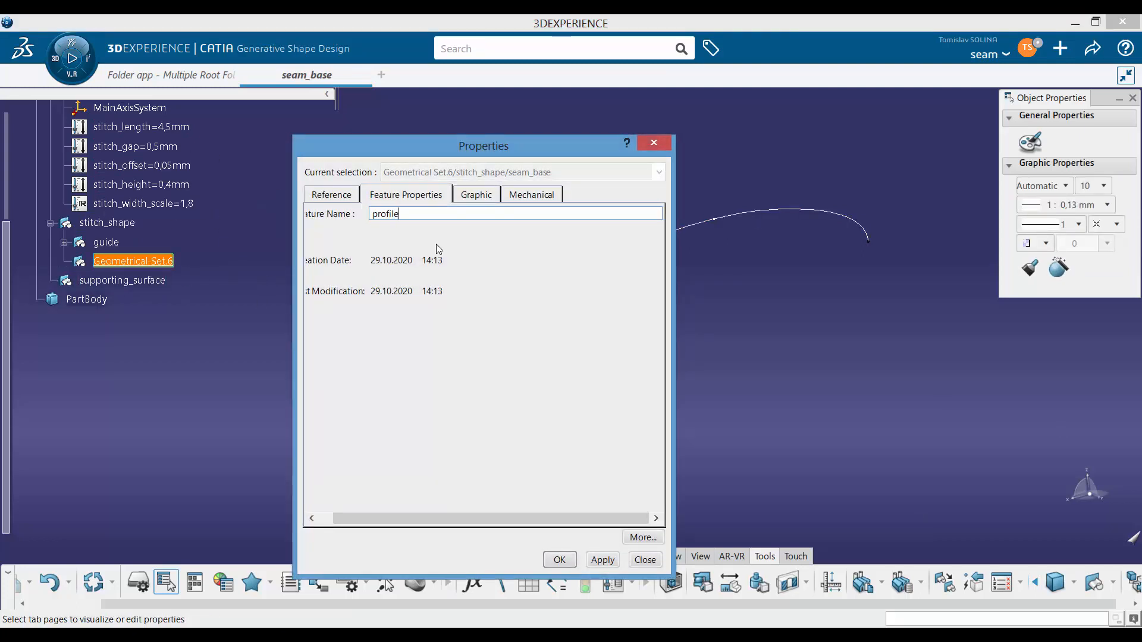
{"action": "key", "text": "Return"}
{"action": "left_click", "coordinate": [436, 245]}
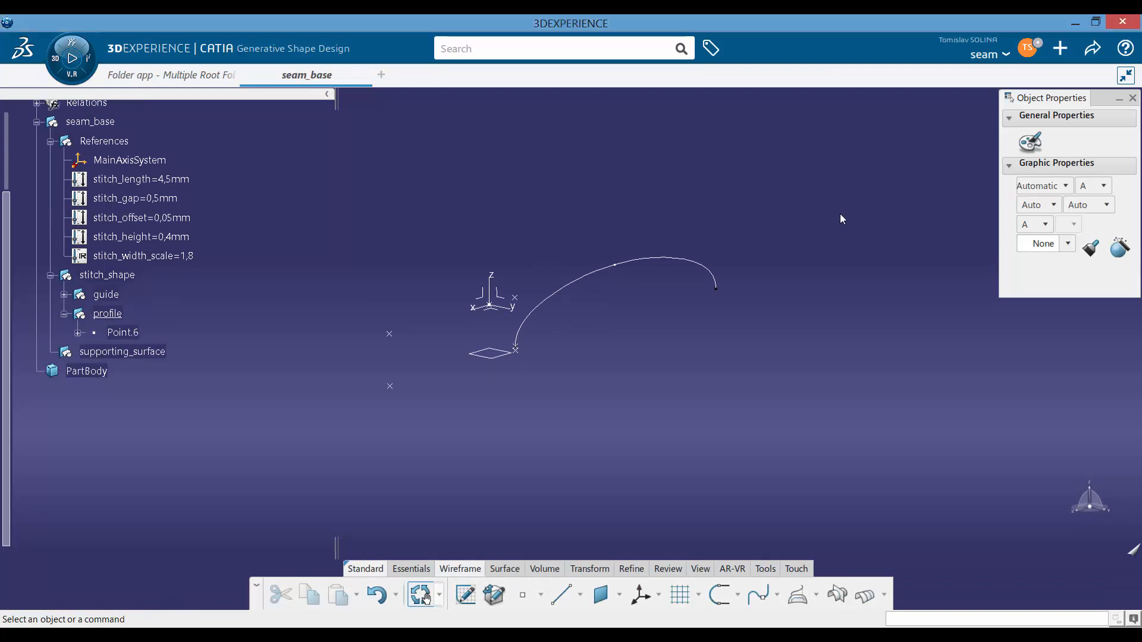
Save the part and delete Point.6 from the profile set
{"action": "key", "text": "ctrl+s"}
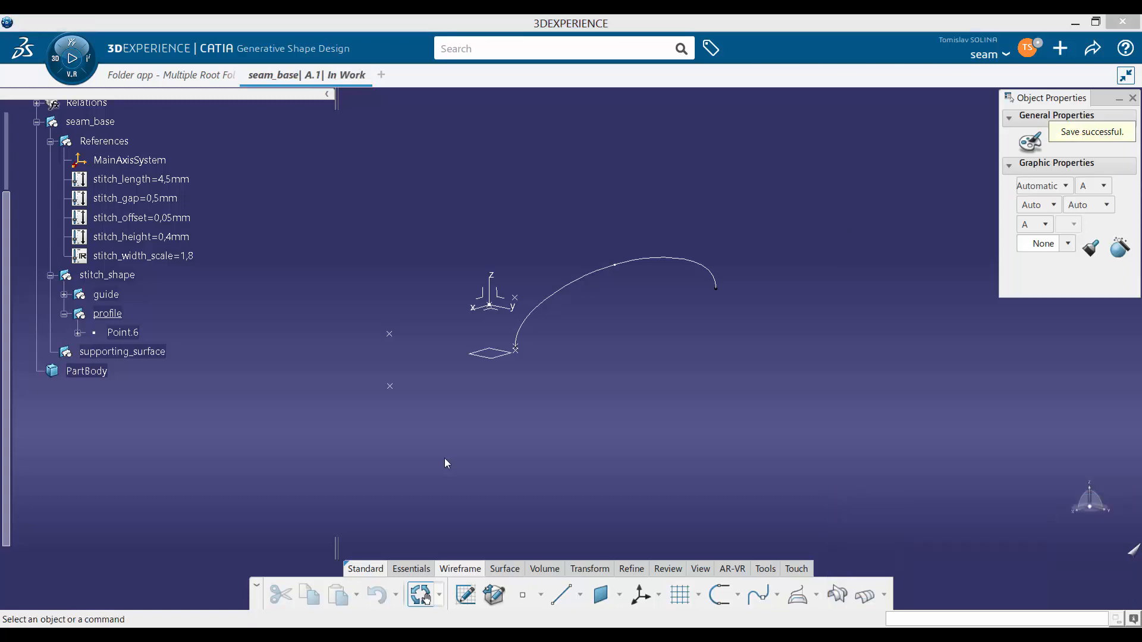
{"action": "key", "text": "Delete"}
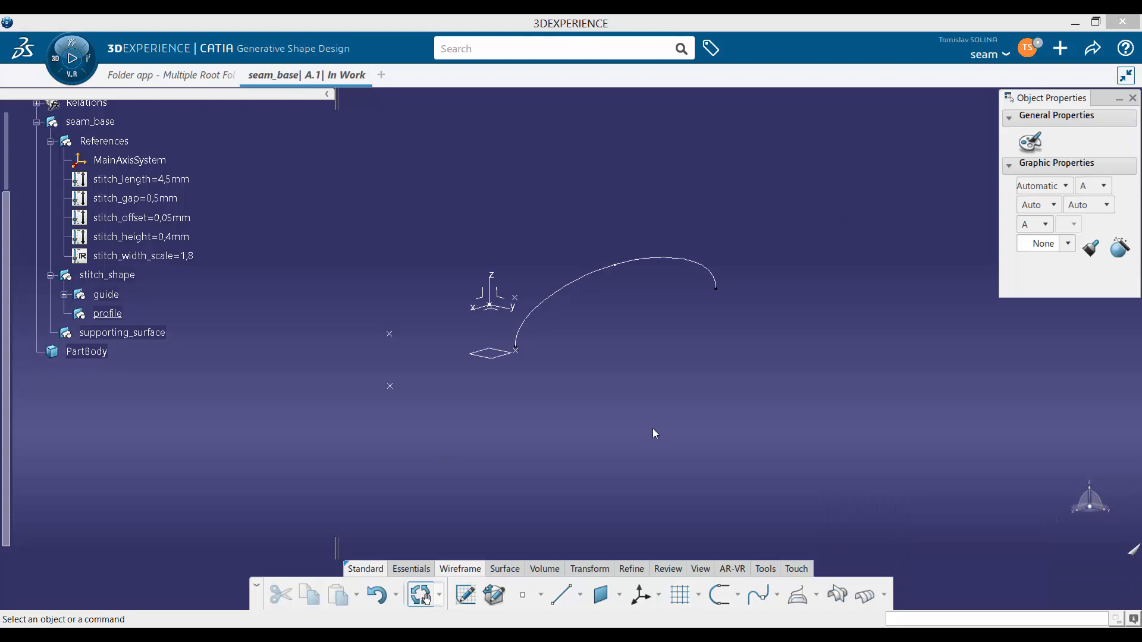
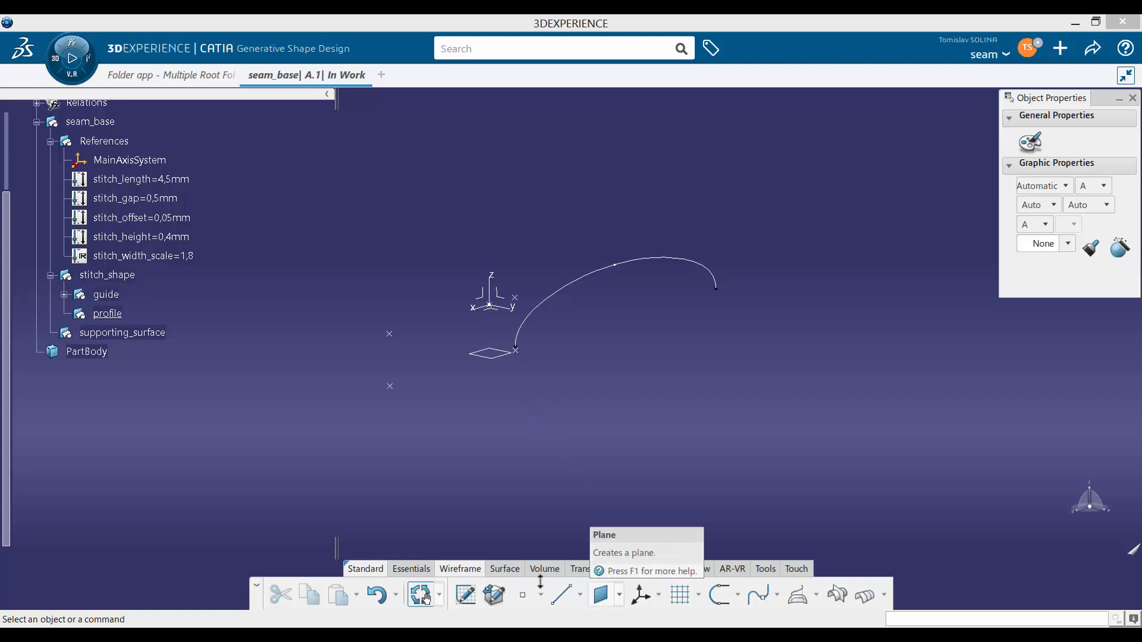
Create a point on the Translate.2 curve at a geodesic length of 0 from the extremity nearest Plane.1
{"action": "left_click", "coordinate": [522, 595]}
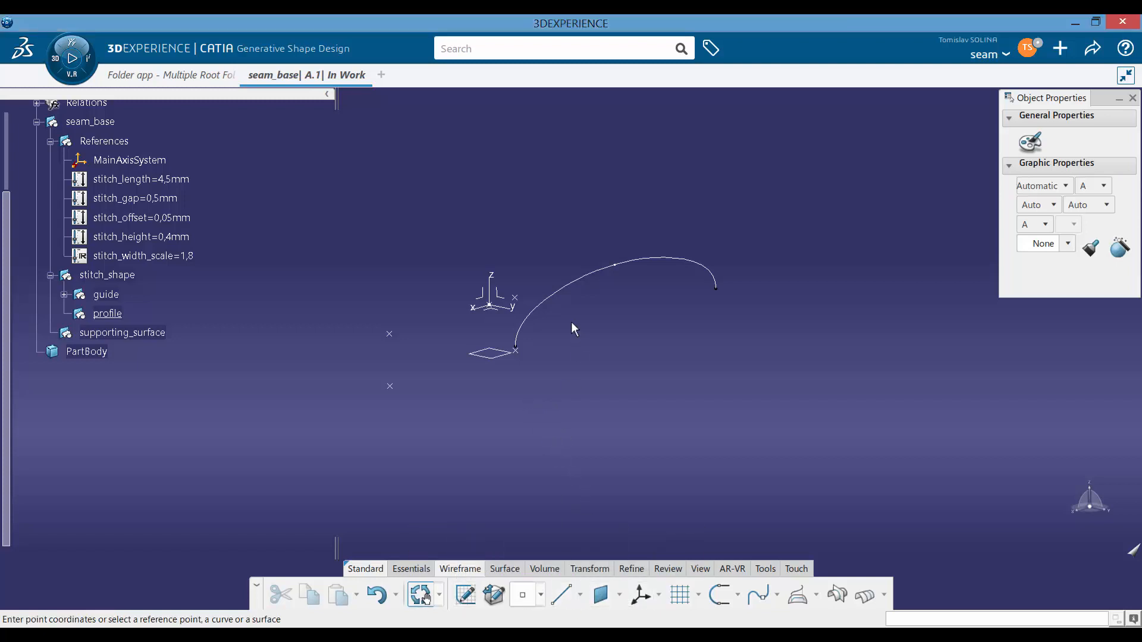
{"action": "left_click", "coordinate": [566, 302]}
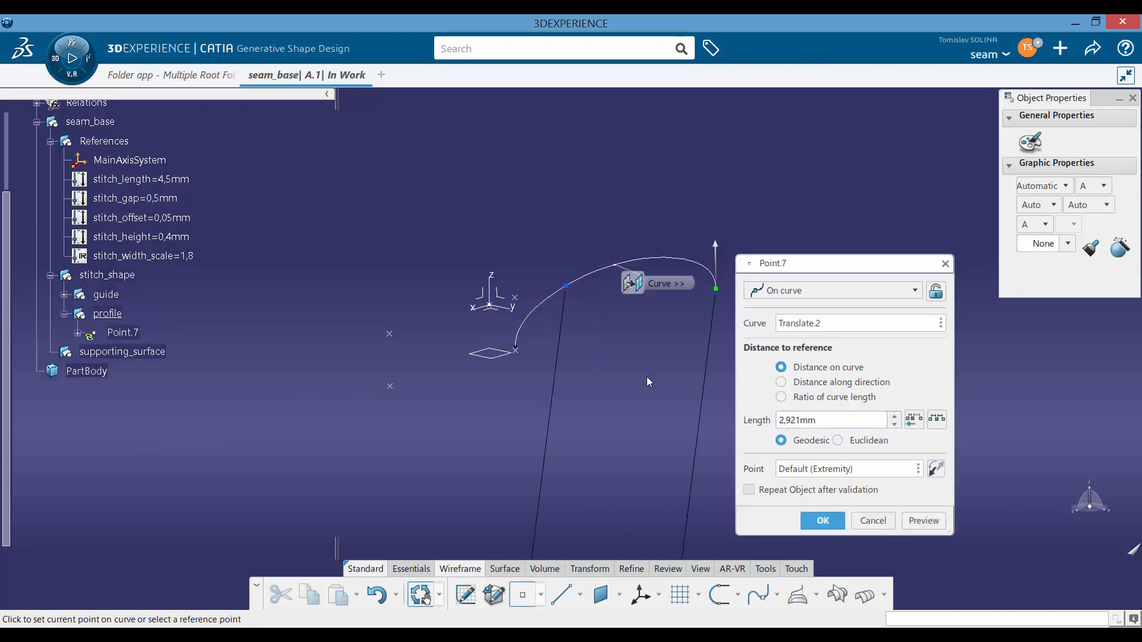
{"action": "left_click", "coordinate": [620, 367]}
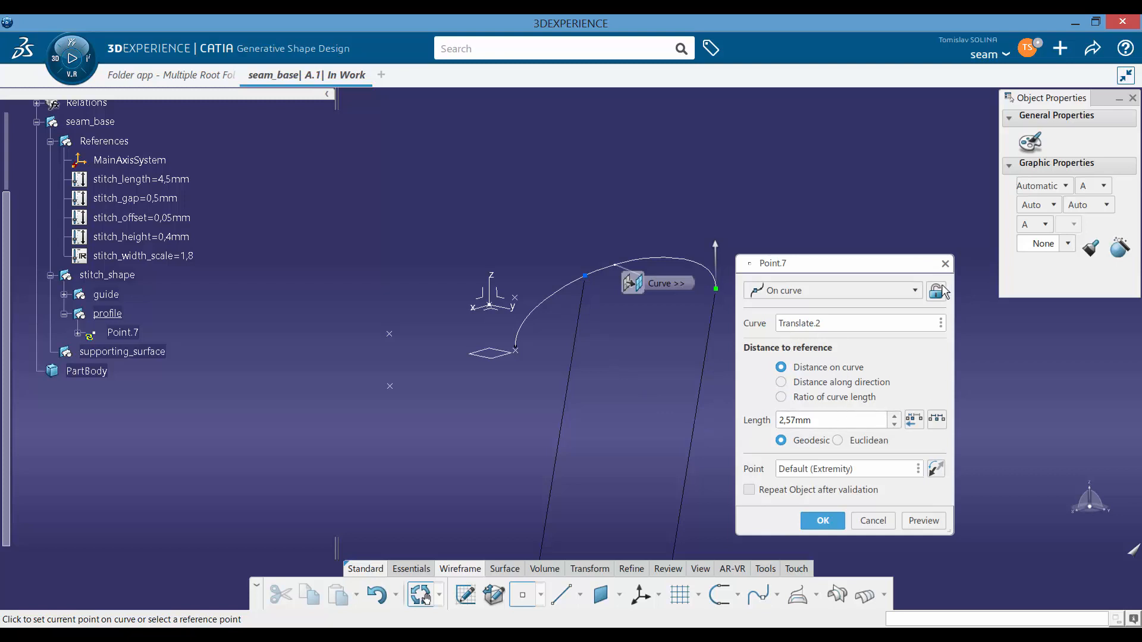
{"action": "left_click", "coordinate": [935, 468]}
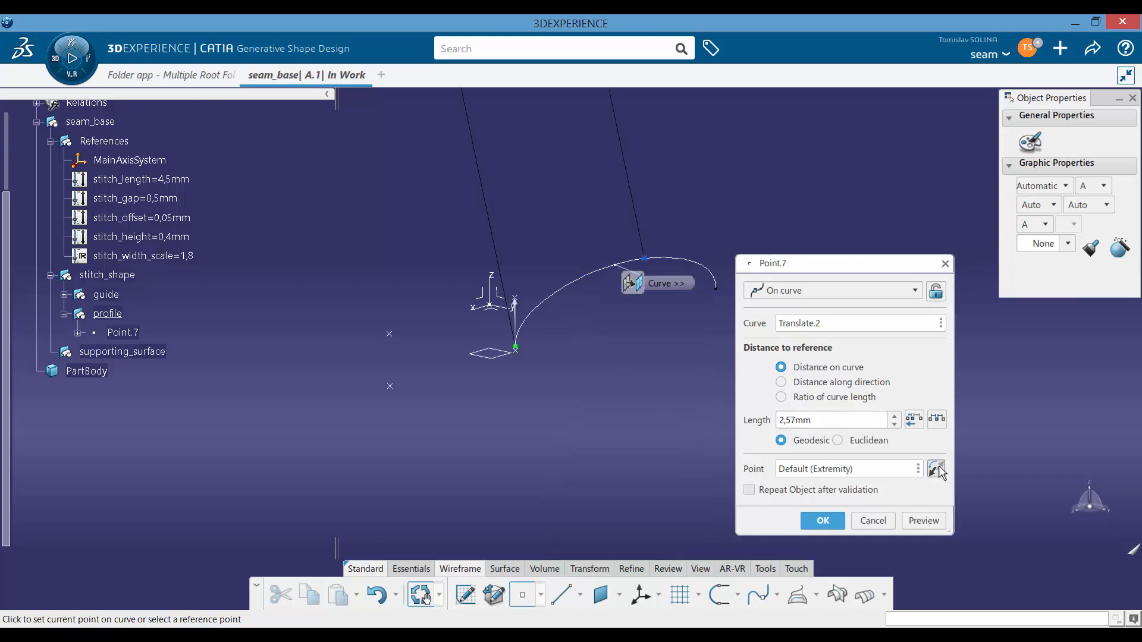
{"action": "double_click", "coordinate": [800, 420]}
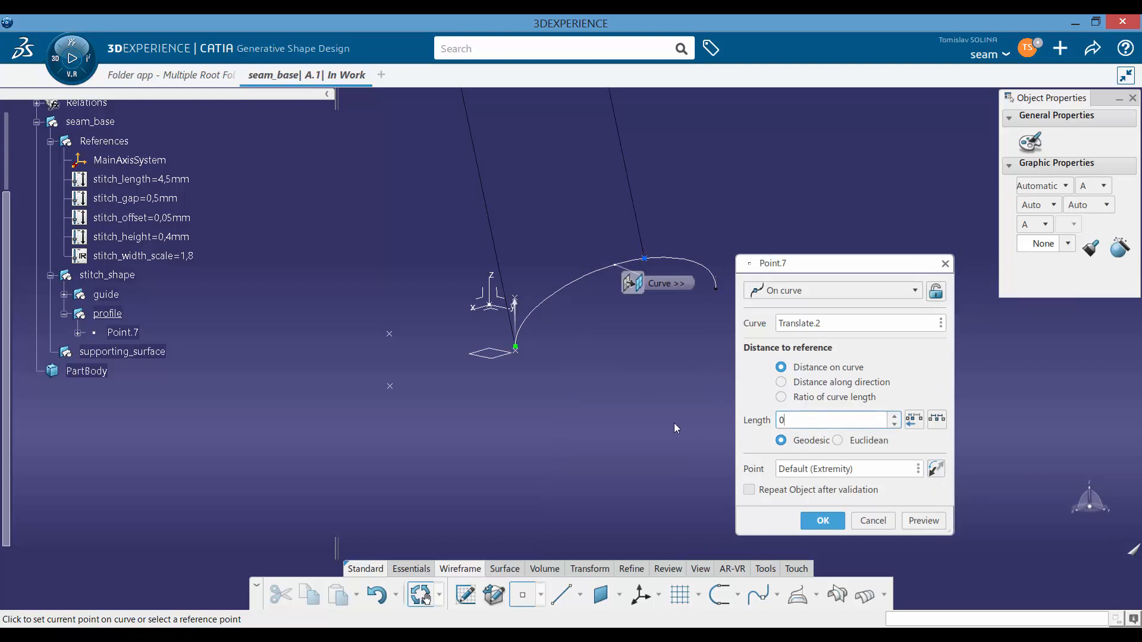
{"action": "left_click", "coordinate": [823, 520]}
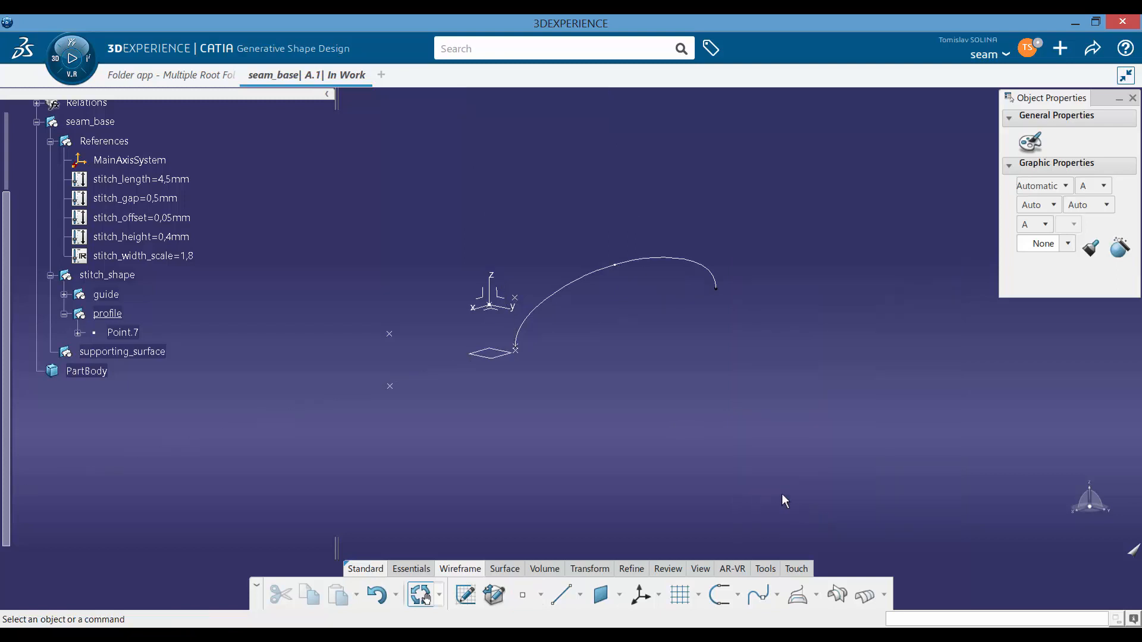
Start a positioned sketch in the profile set with Plane.1 as its support
{"action": "left_click", "coordinate": [515, 349]}
{"action": "left_click", "coordinate": [465, 594]}
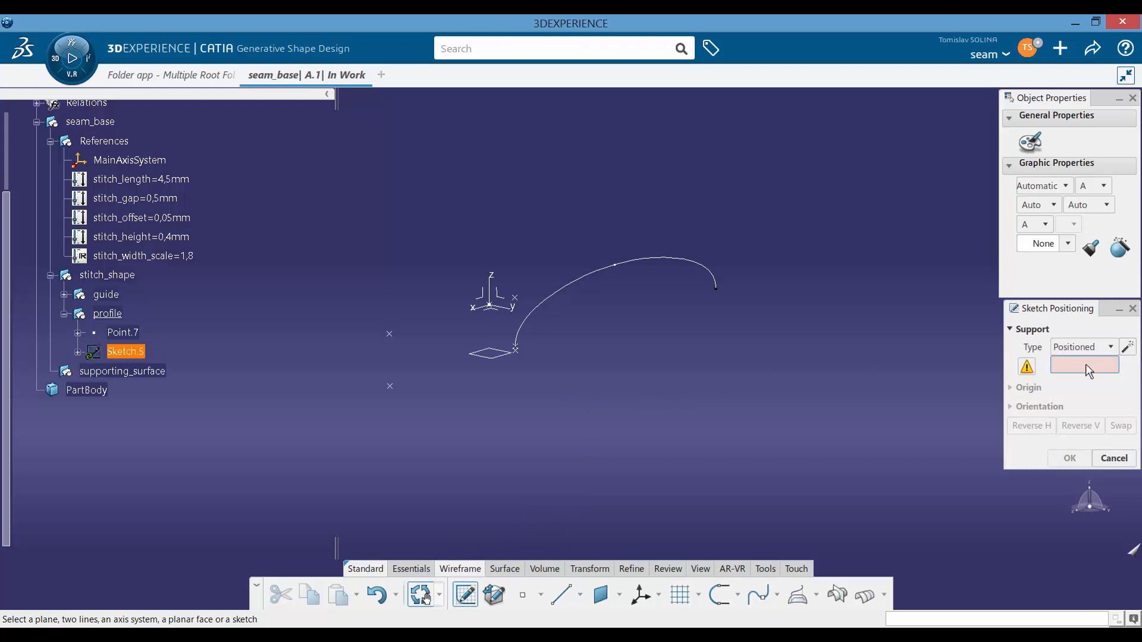
{"action": "left_click", "coordinate": [1128, 347]}
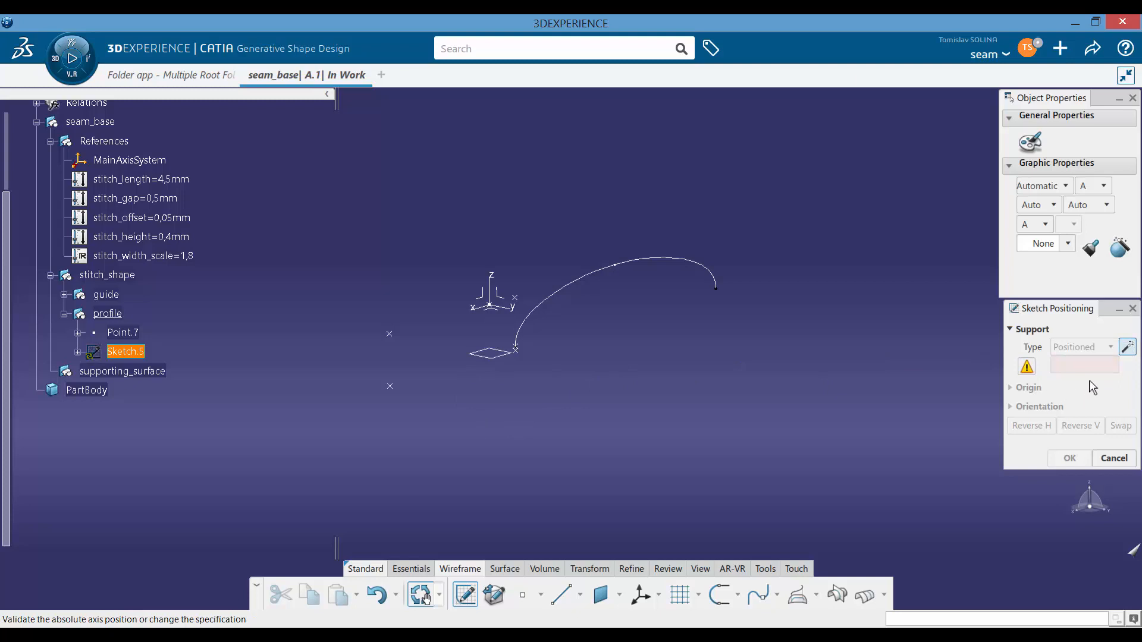
{"action": "left_click", "coordinate": [497, 295]}
{"action": "left_click", "coordinate": [1128, 350]}
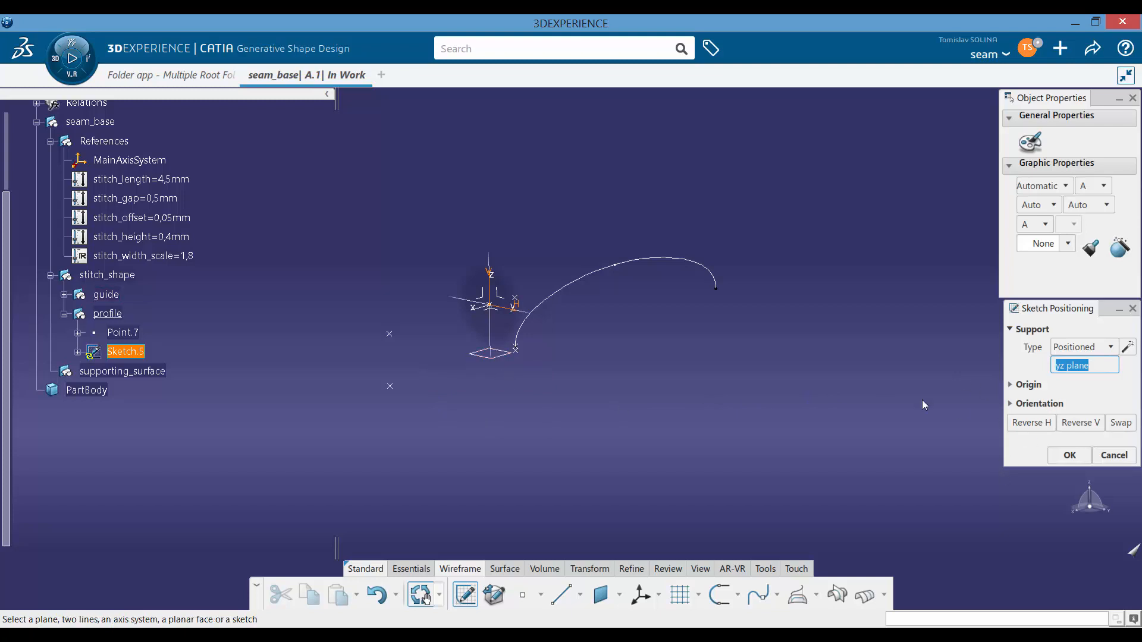
{"action": "left_click", "coordinate": [496, 355]}
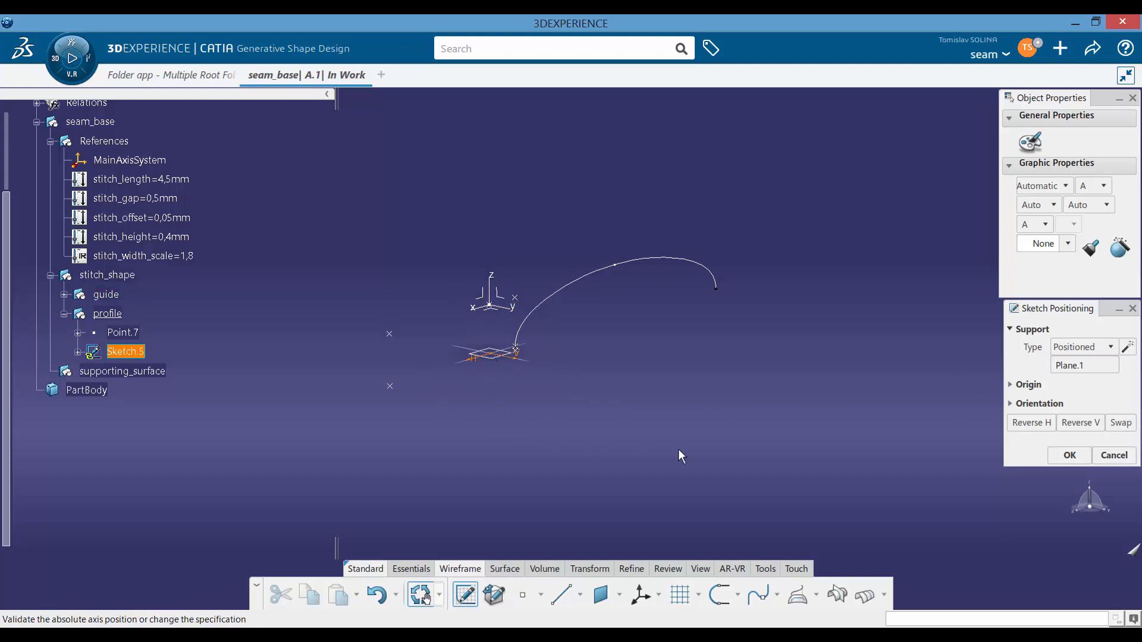
{"action": "mouse_move", "coordinate": [493, 324]}
{"action": "middle_mouse_down"}
{"action": "mouse_move", "coordinate": [517, 436]}
{"action": "mouse_move", "coordinate": [524, 401]}
{"action": "mouse_move", "coordinate": [561, 395]}
{"action": "mouse_move", "coordinate": [592, 447]}
{"action": "middle_mouse_up"}
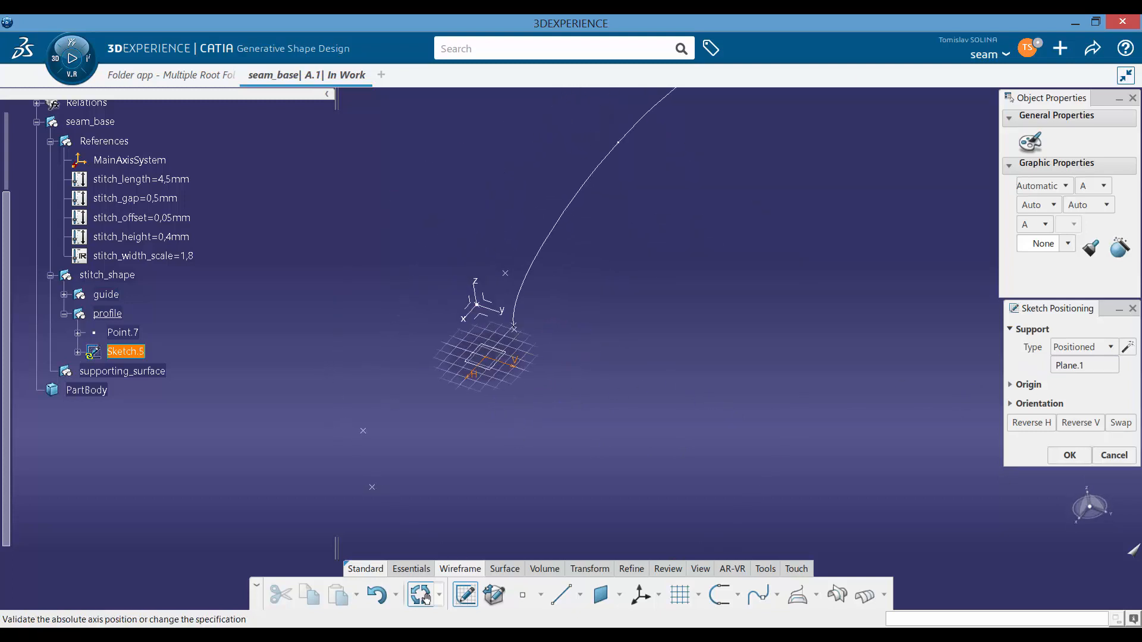
Define the sketch origin as a projection point using Point.7
{"action": "left_click", "coordinate": [1028, 384]}
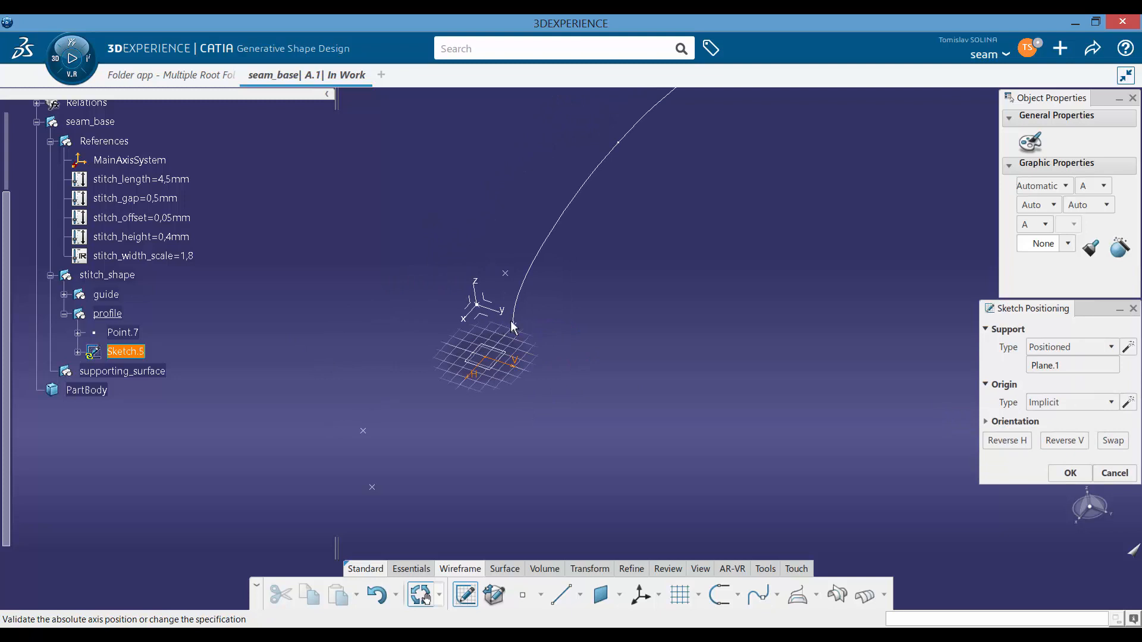
{"action": "left_click", "coordinate": [1099, 402]}
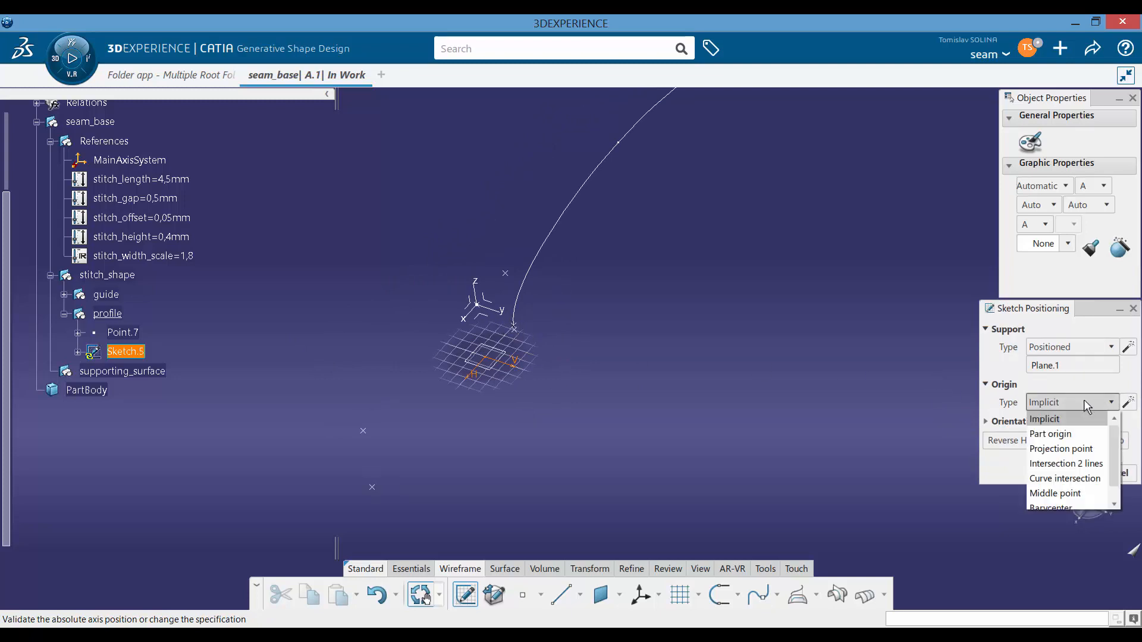
{"action": "left_click", "coordinate": [1063, 450]}
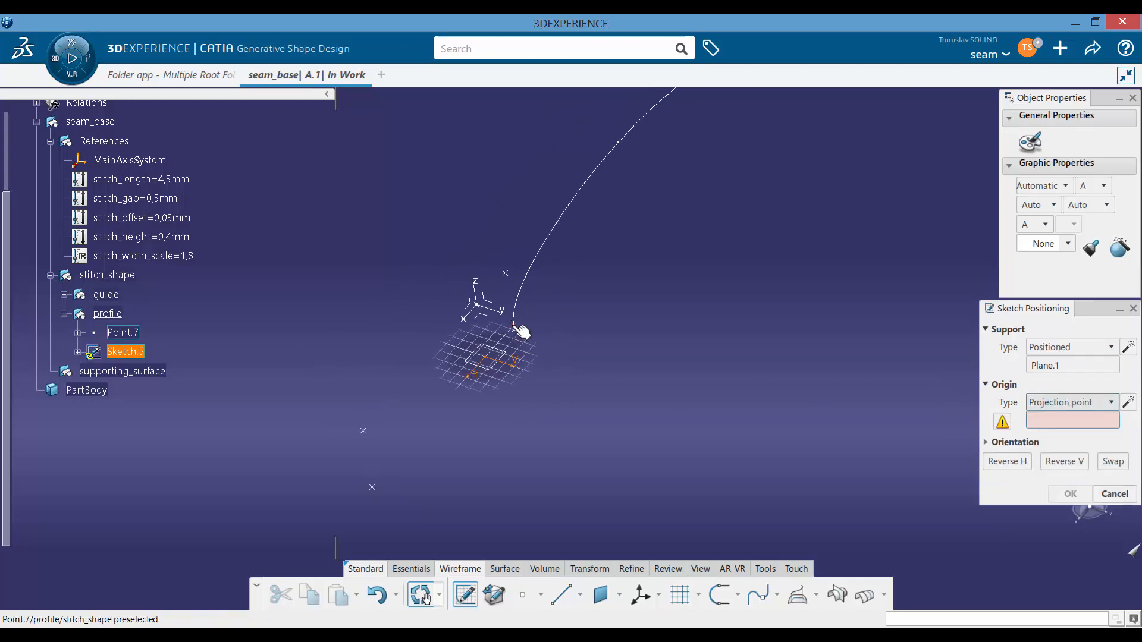
{"action": "left_click", "coordinate": [514, 327]}
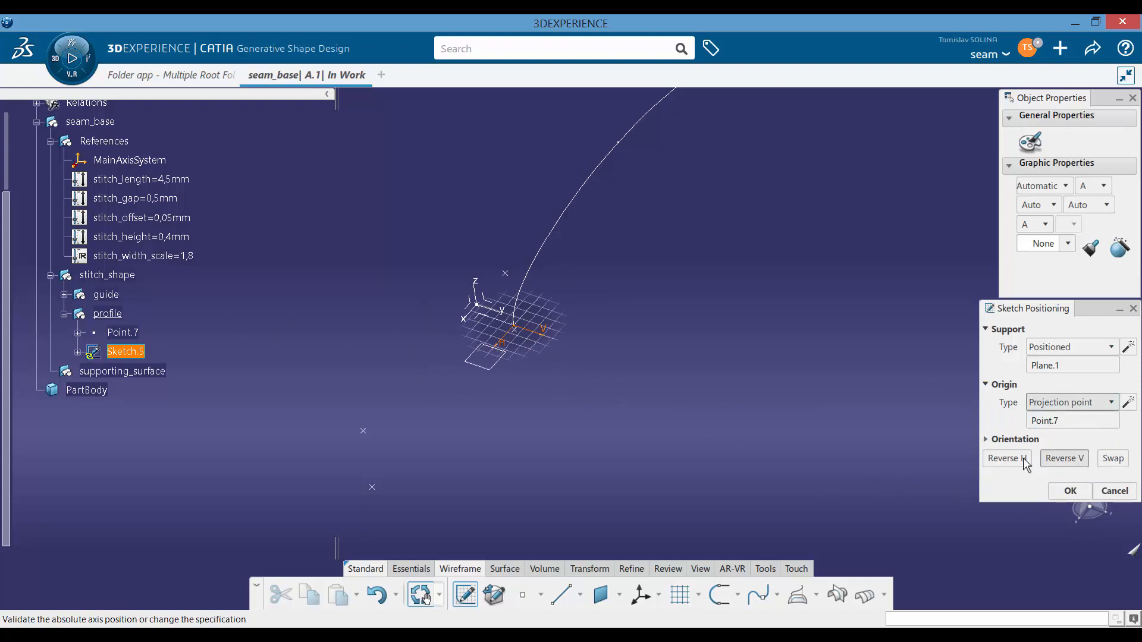
Orient the sketch's H direction along the Y Axis, reverse V, and accept the sketch positioning
{"action": "left_click", "coordinate": [1011, 439]}
{"action": "left_click", "coordinate": [1058, 458]}
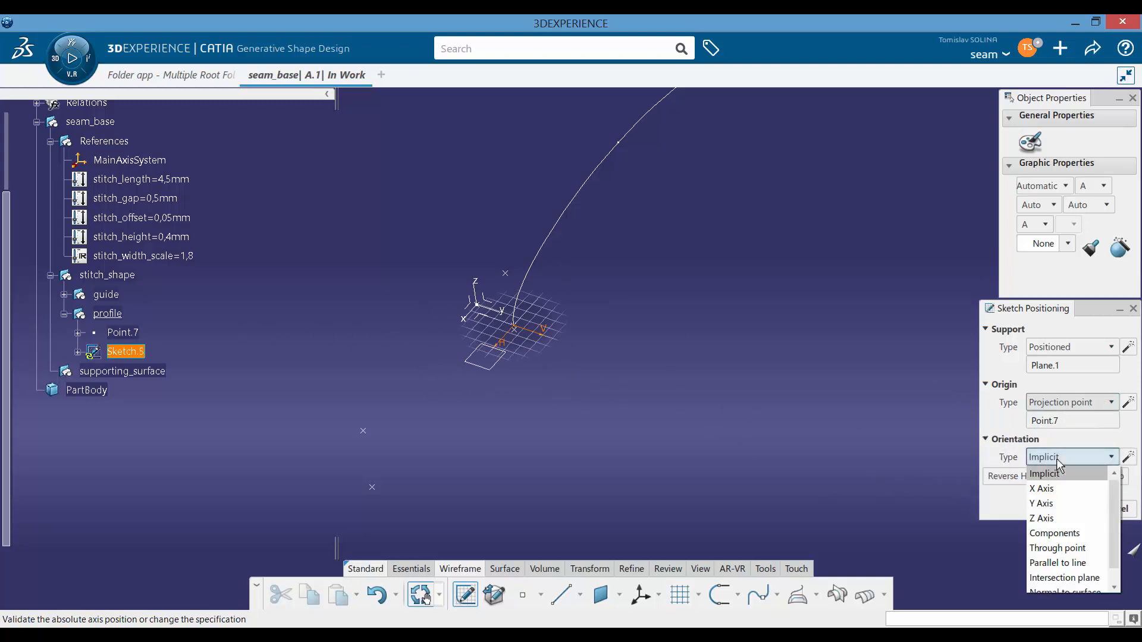
{"action": "left_click", "coordinate": [1049, 504]}
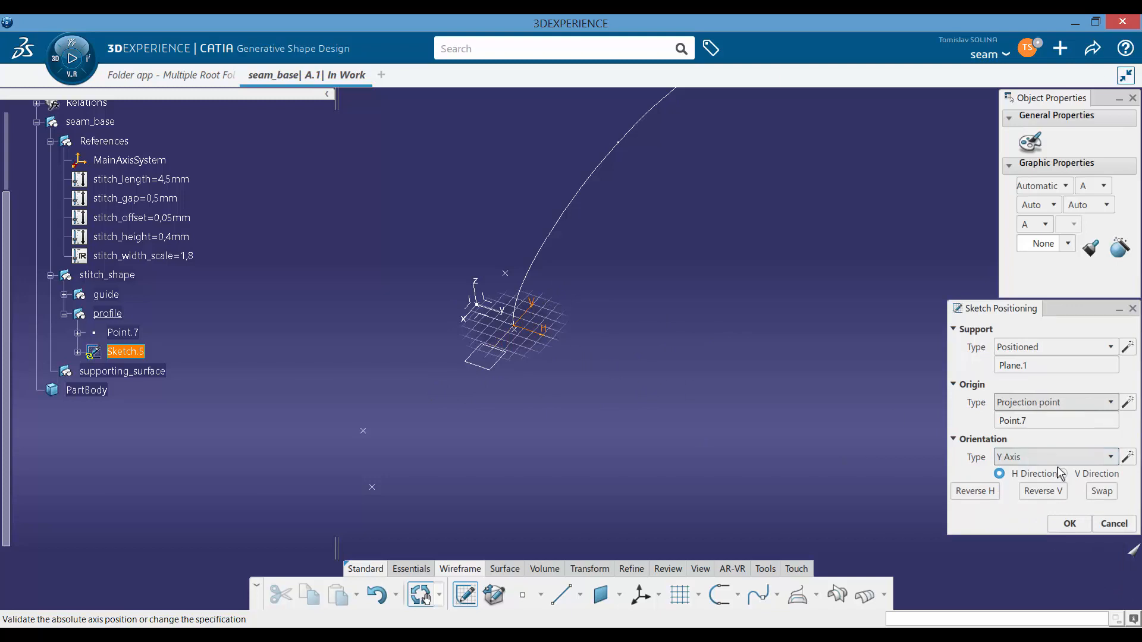
{"action": "left_click", "coordinate": [1076, 476]}
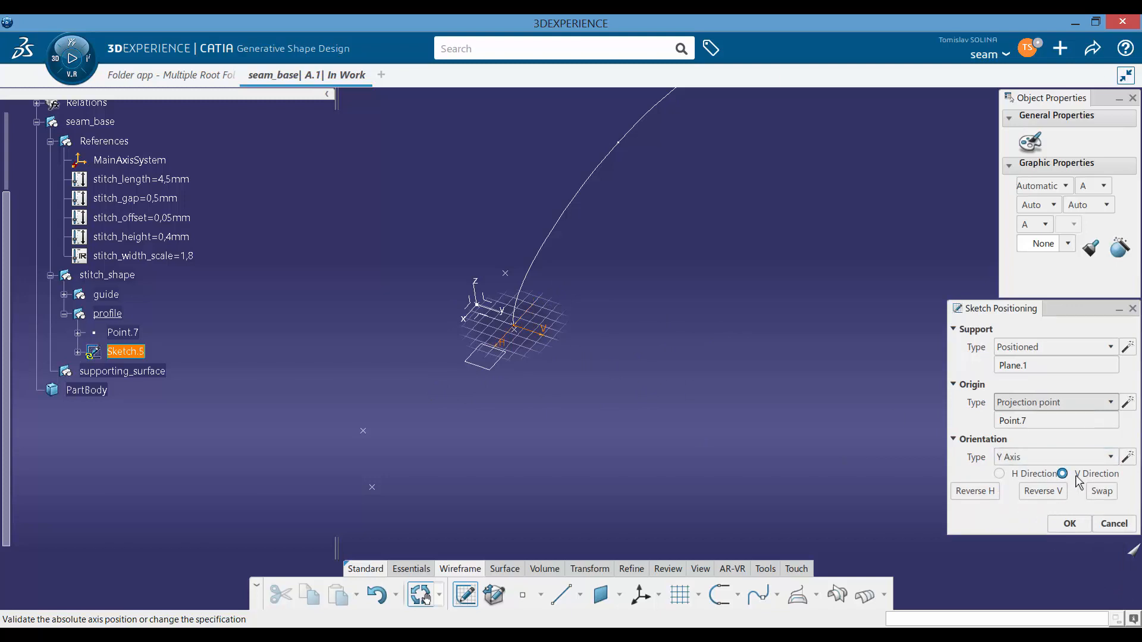
{"action": "left_click", "coordinate": [1049, 475]}
{"action": "left_click", "coordinate": [1051, 492]}
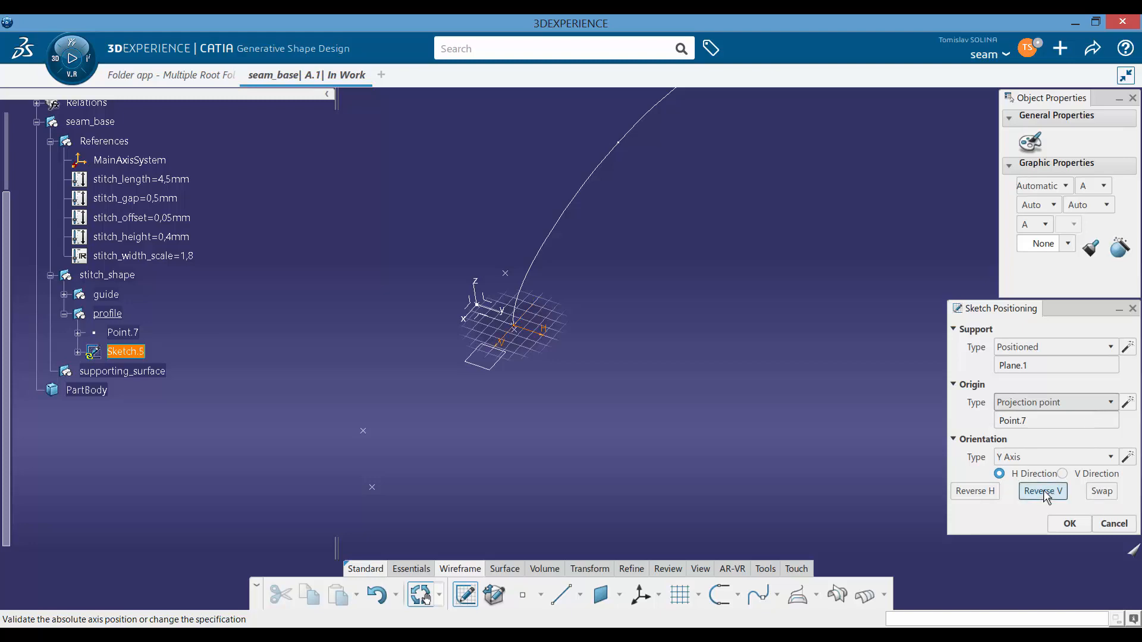
{"action": "left_click", "coordinate": [1069, 525]}
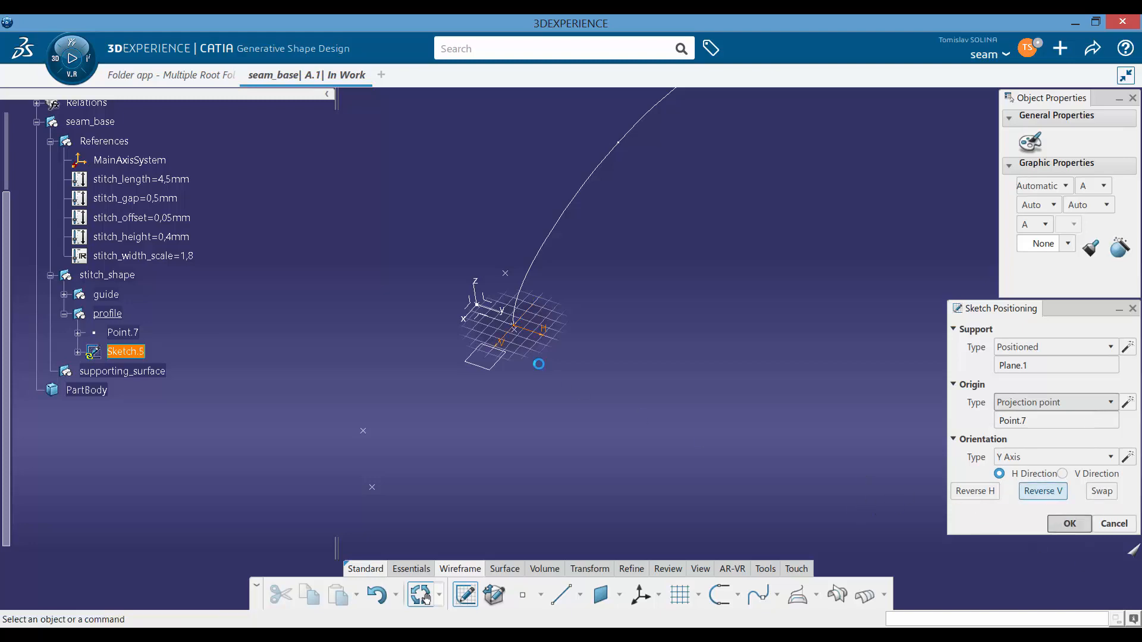
Sketch an ellipse centred on the origin with a horizontal major radius of about 0,5 mm and a minor radius of about 0,3 mm
{"action": "mouse_move", "coordinate": [484, 317]}
{"action": "middle_mouse_down"}
{"action": "mouse_move", "coordinate": [627, 393]}
{"action": "mouse_move", "coordinate": [604, 383]}
{"action": "mouse_move", "coordinate": [680, 351]}
{"action": "mouse_move", "coordinate": [692, 328]}
{"action": "middle_mouse_up"}
{"action": "left_click", "coordinate": [450, 595]}
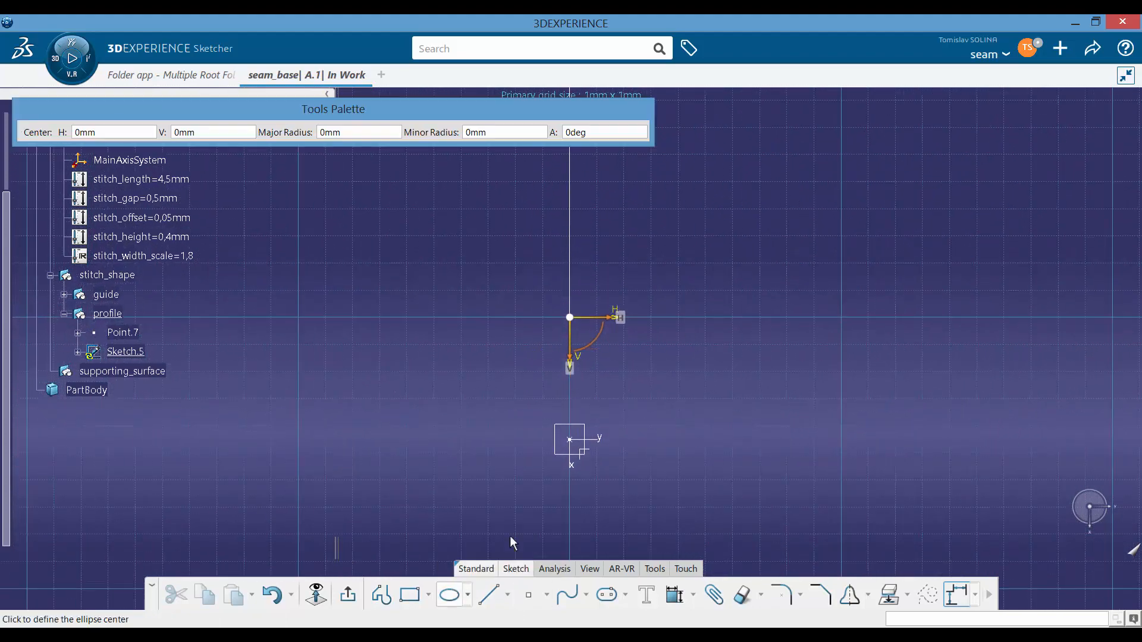
{"action": "left_click", "coordinate": [571, 320]}
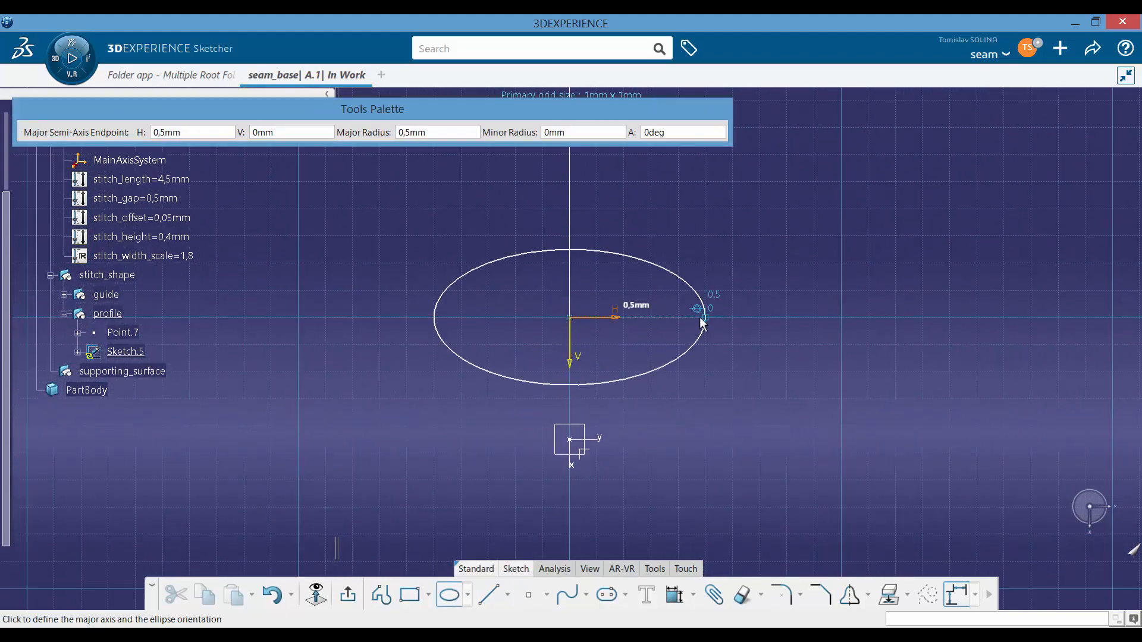
{"action": "left_click", "coordinate": [703, 320]}
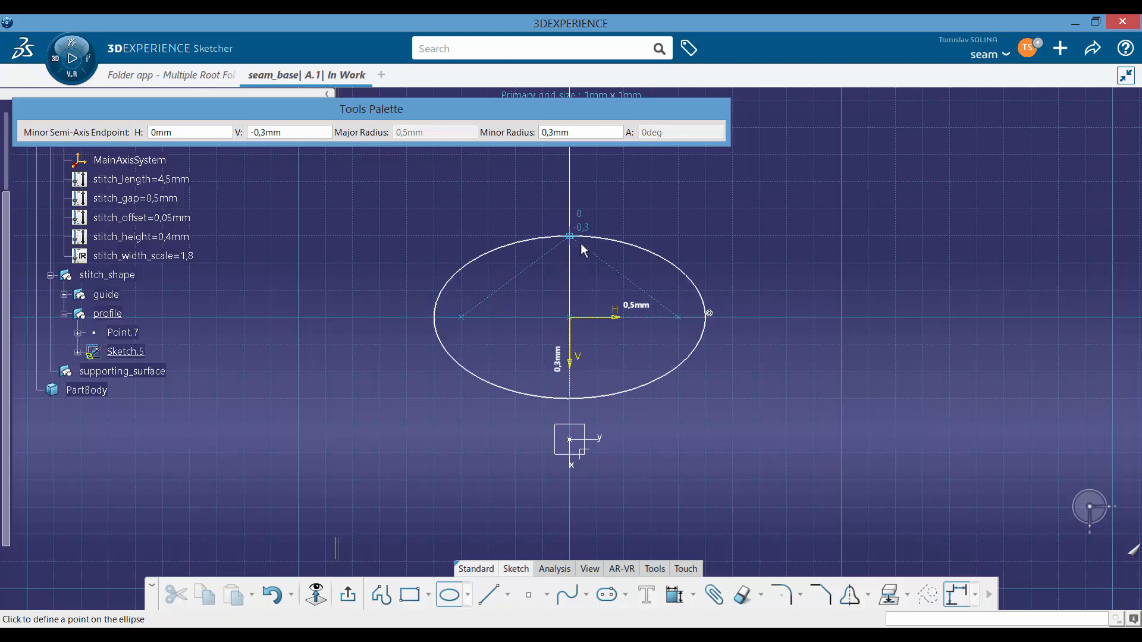
{"action": "left_click", "coordinate": [581, 240]}
{"action": "left_click", "coordinate": [737, 253]}
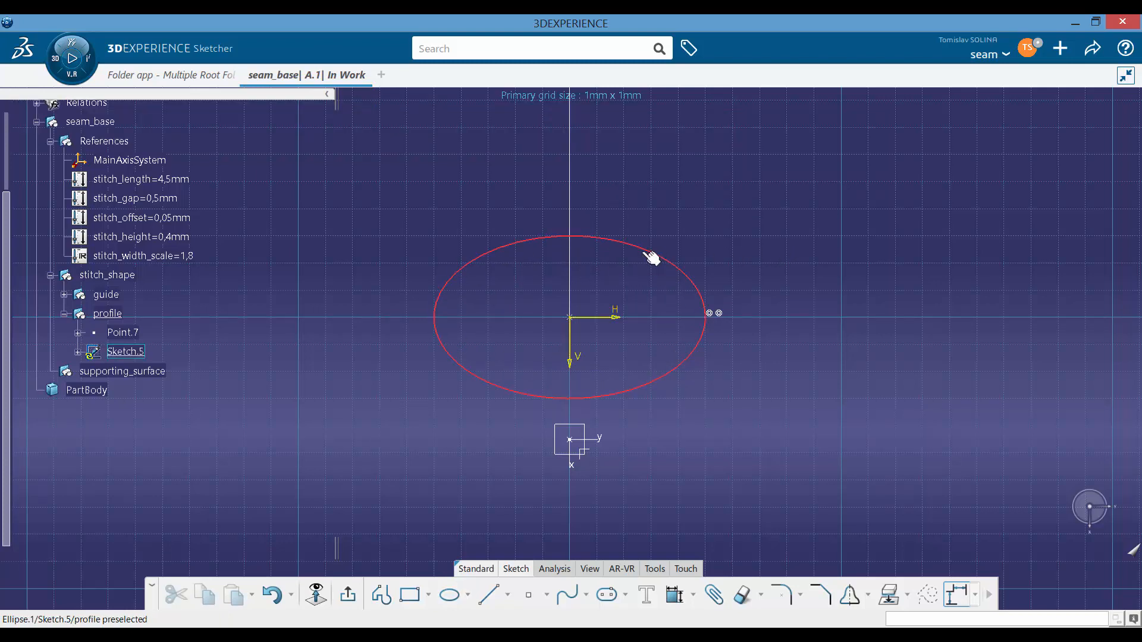
Dimension the ellipse's minor axis with a Semiminor axis constraint placed beside the ellipse
{"action": "left_click", "coordinate": [674, 595]}
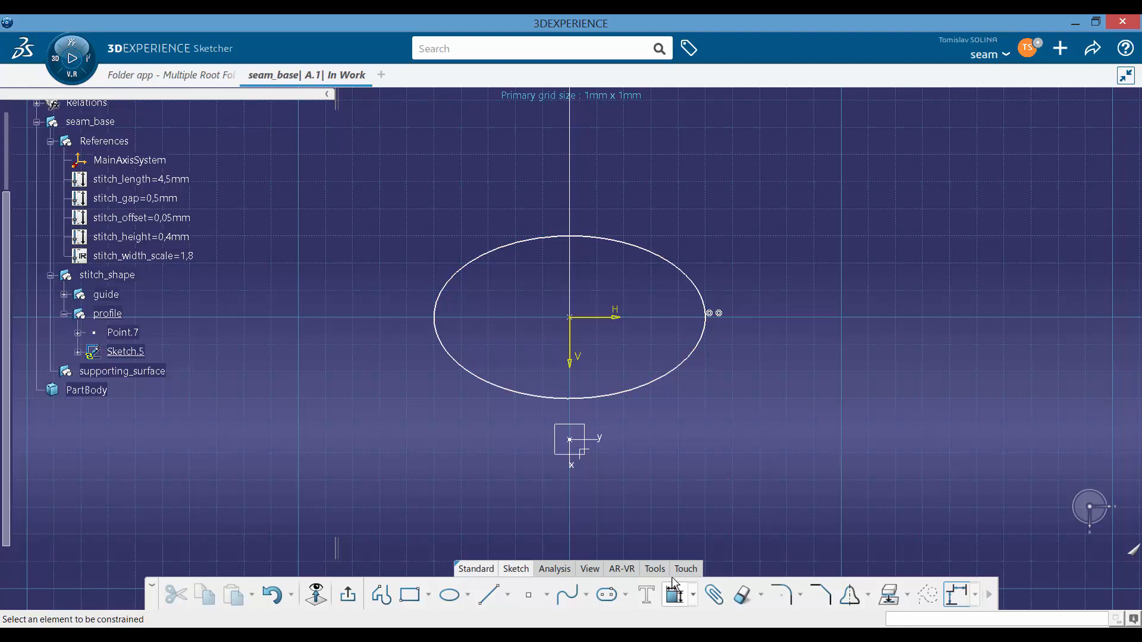
{"action": "left_click", "coordinate": [620, 246]}
{"action": "right_click", "coordinate": [620, 229]}
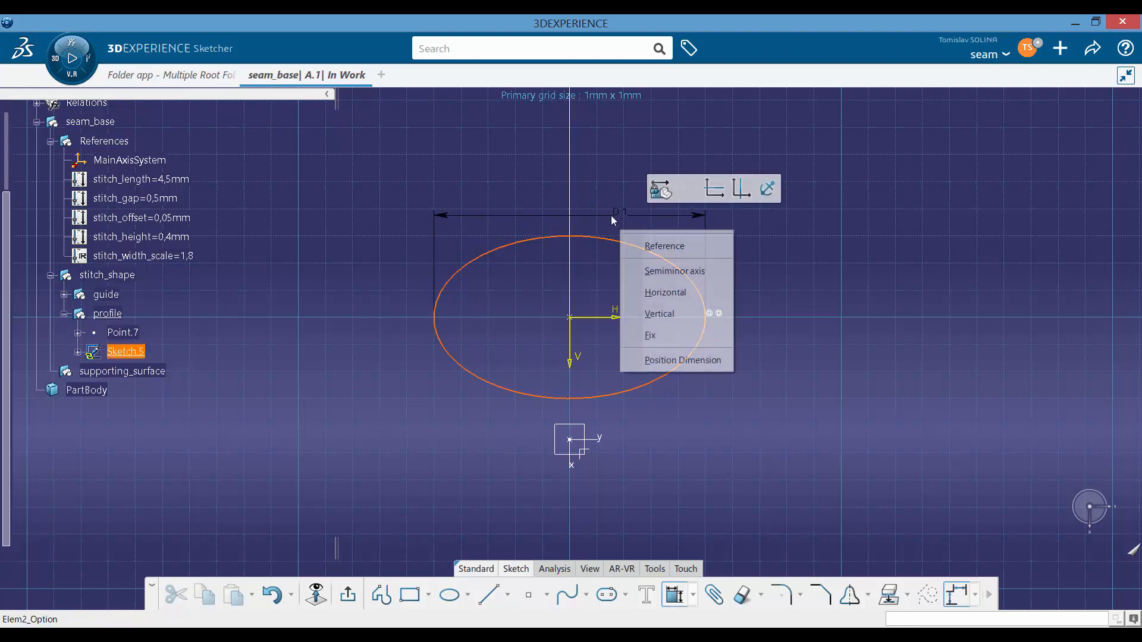
{"action": "left_click", "coordinate": [667, 272]}
{"action": "left_click", "coordinate": [773, 315]}
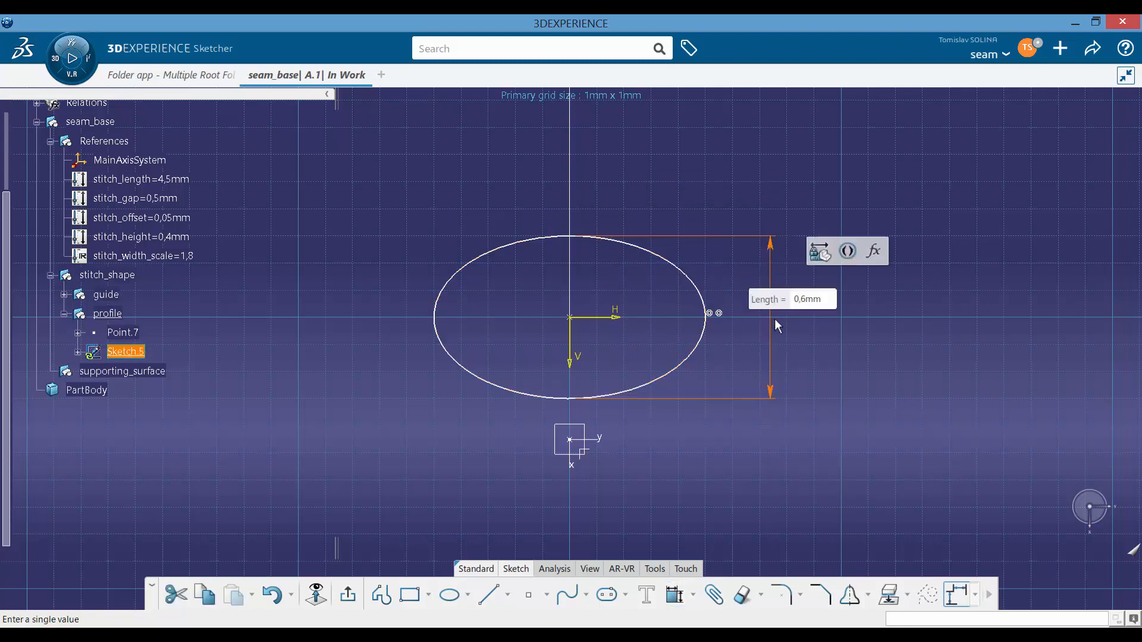
{"action": "left_click", "coordinate": [823, 371]}
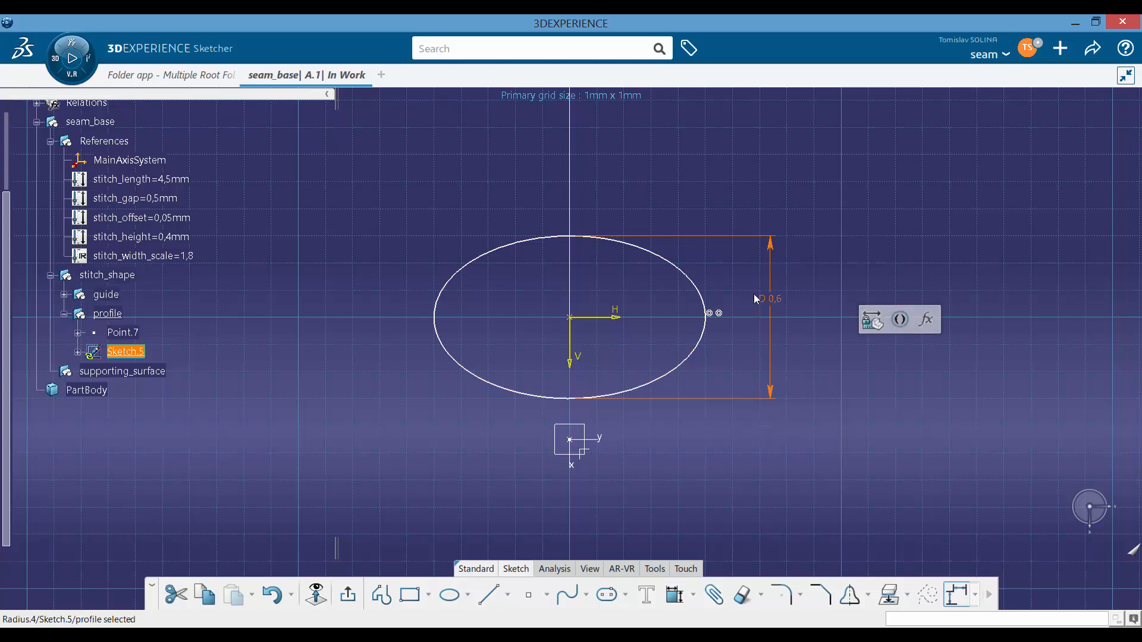
Apply a Horizontal constraint to the ellipse
{"action": "left_click", "coordinate": [672, 595]}
{"action": "left_click", "coordinate": [675, 263]}
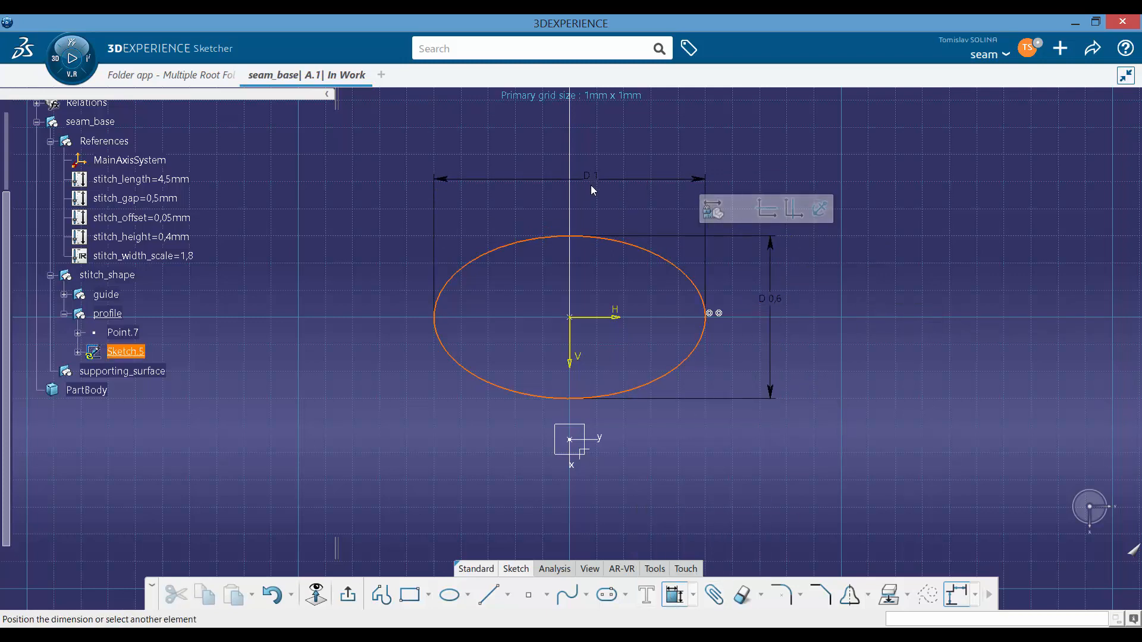
{"action": "right_click", "coordinate": [602, 206]}
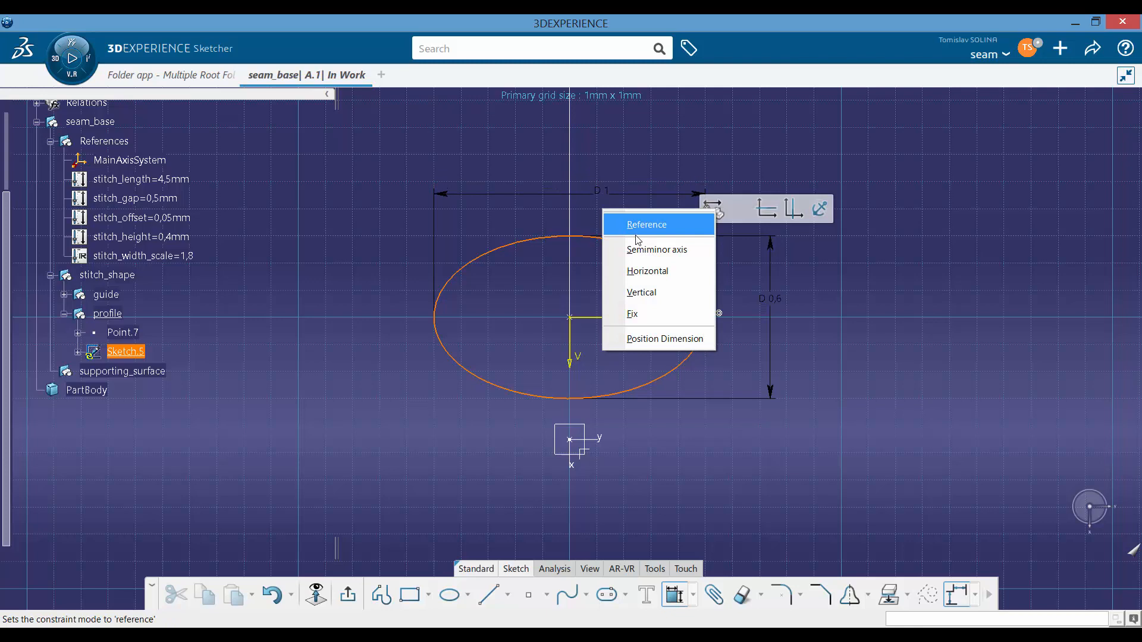
{"action": "left_click", "coordinate": [644, 272]}
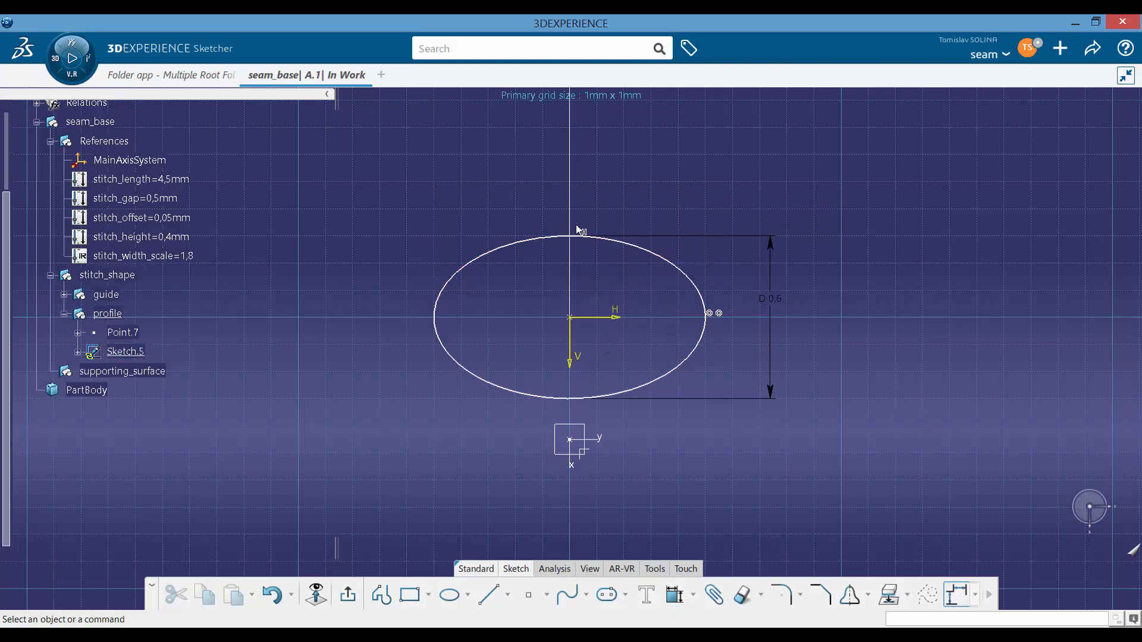
Dimension the ellipse's major axis, placing the dimension above the ellipse
{"action": "left_click", "coordinate": [674, 595]}
{"action": "left_click", "coordinate": [645, 254]}
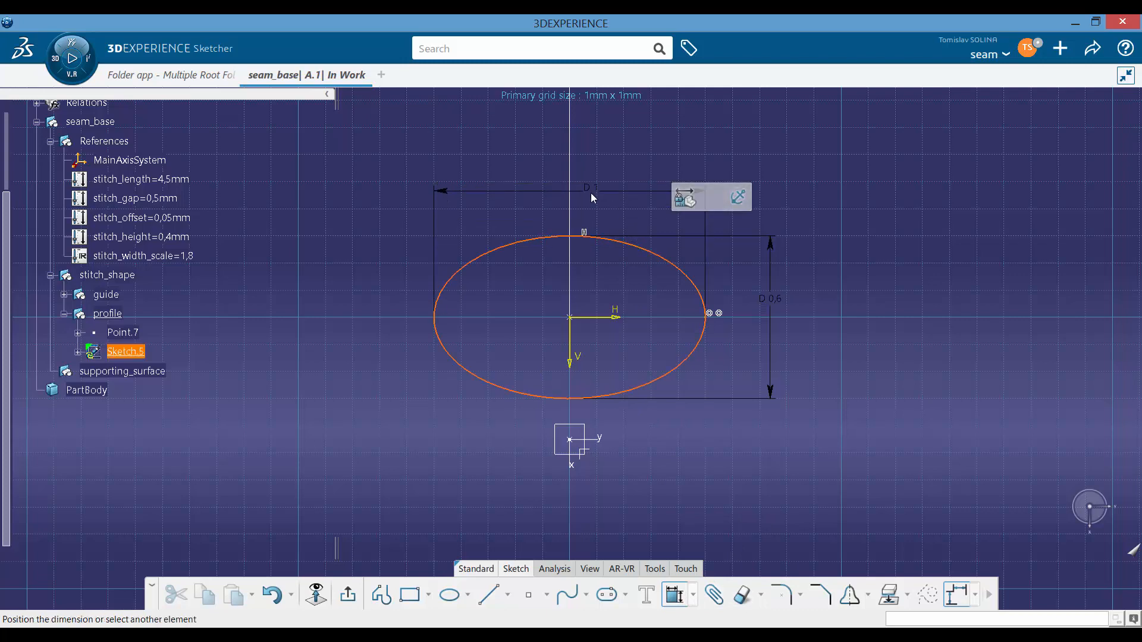
{"action": "left_click", "coordinate": [591, 192]}
{"action": "key", "text": "Return"}
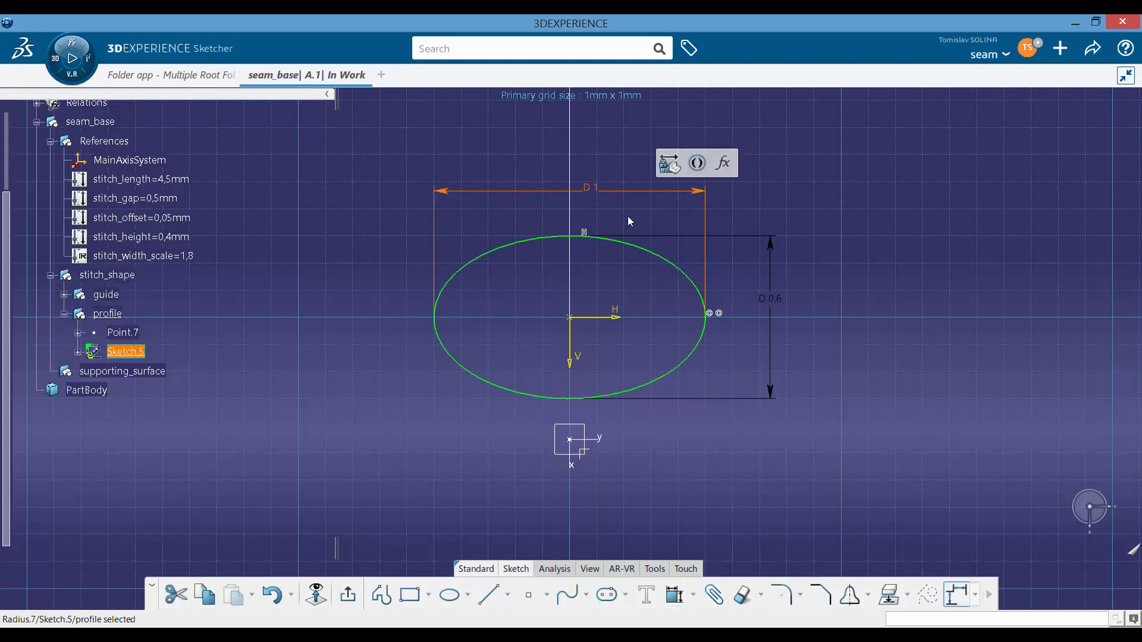
Drive the ellipse's minor axis dimension with the formula stitch_height/2
{"action": "right_click", "coordinate": [770, 310]}
{"action": "mouse_move", "coordinate": [881, 581]}
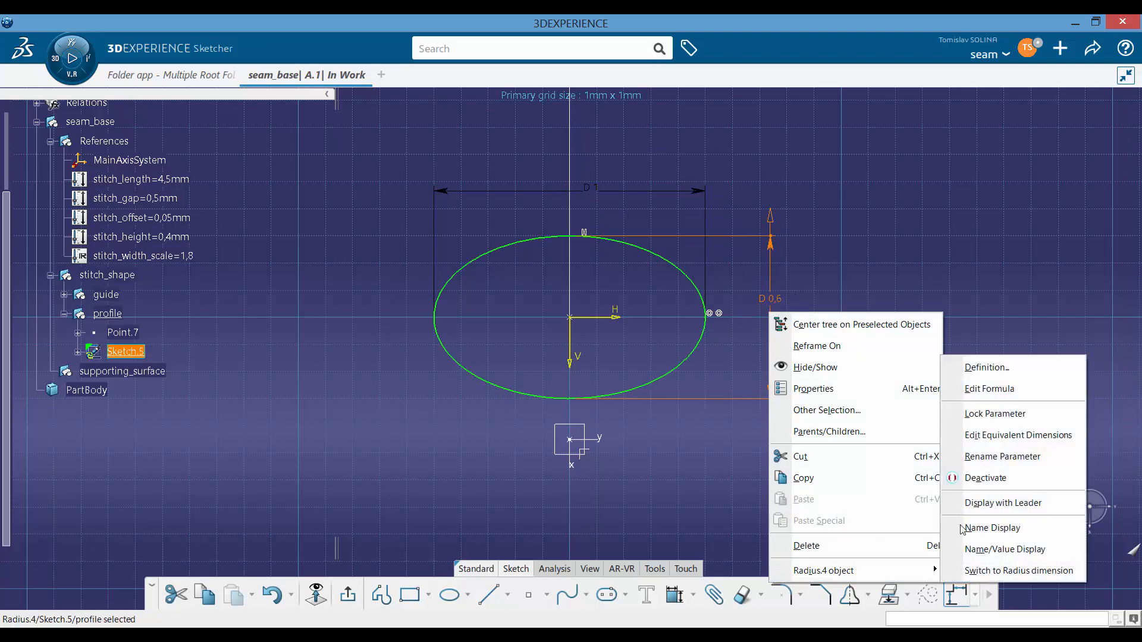
{"action": "left_click", "coordinate": [892, 390]}
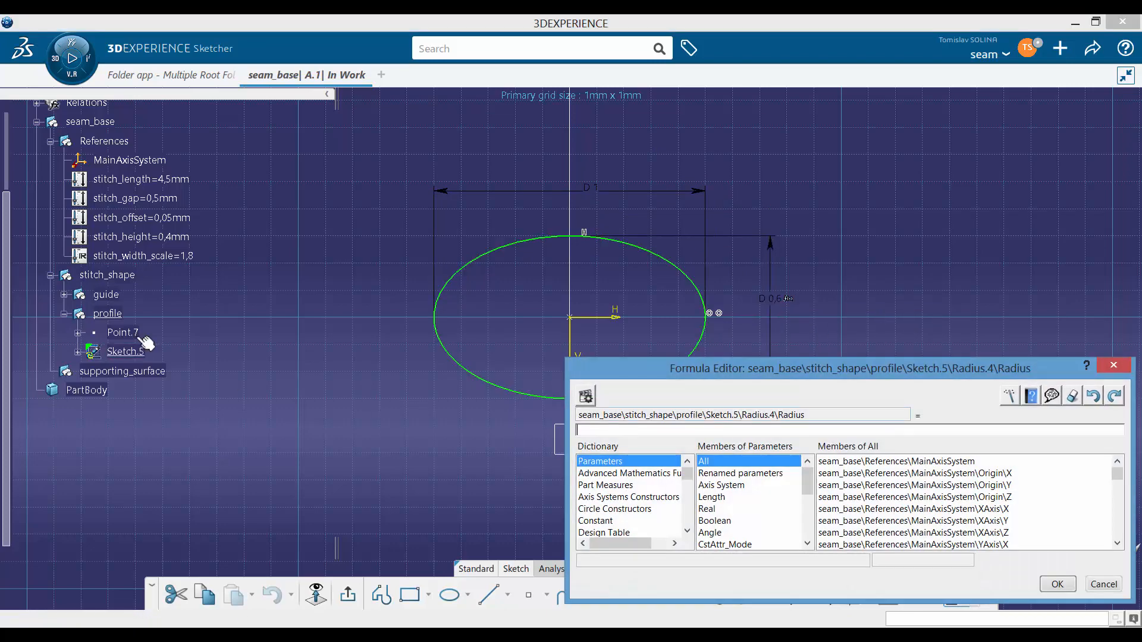
{"action": "left_click", "coordinate": [188, 240]}
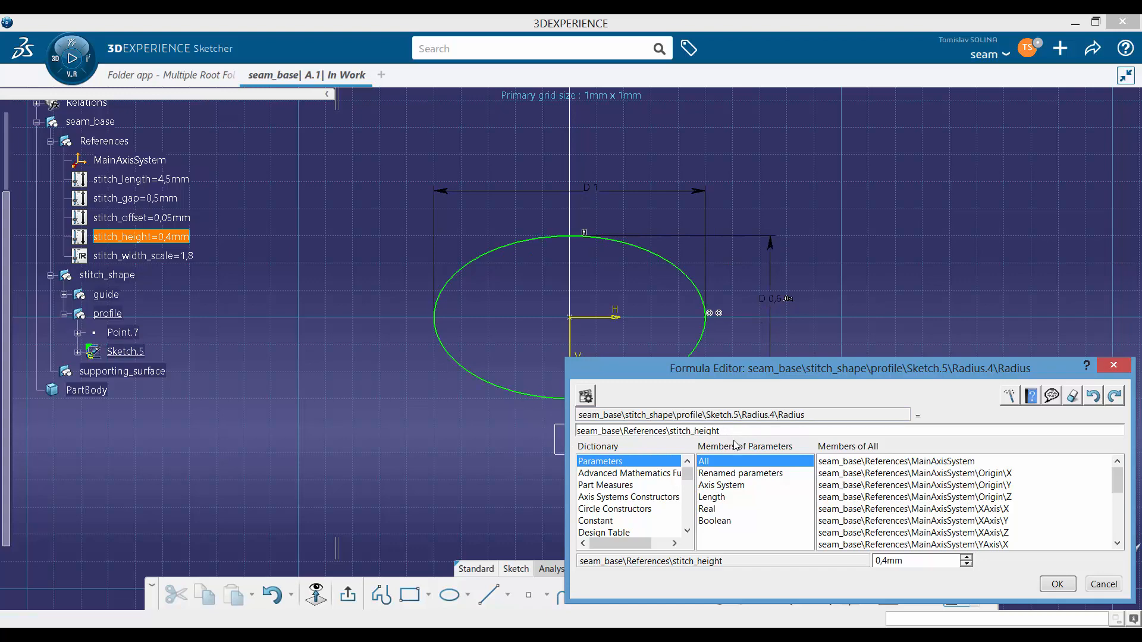
{"action": "type", "text": "/2"}
{"action": "left_click", "coordinate": [1051, 585]}
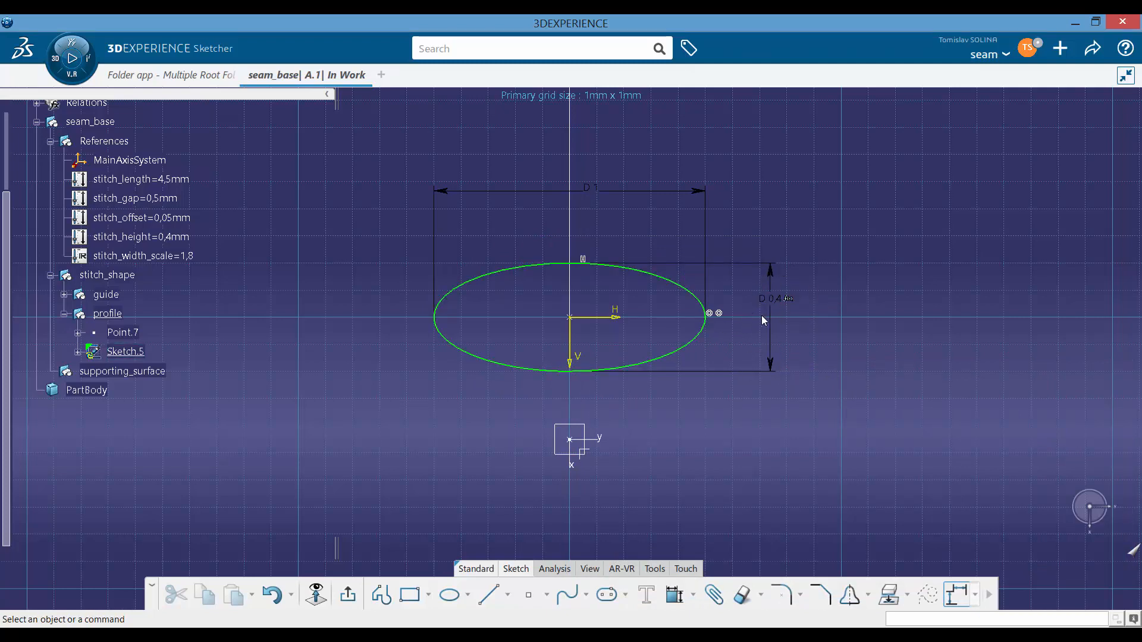
{"action": "left_click", "coordinate": [592, 191]}
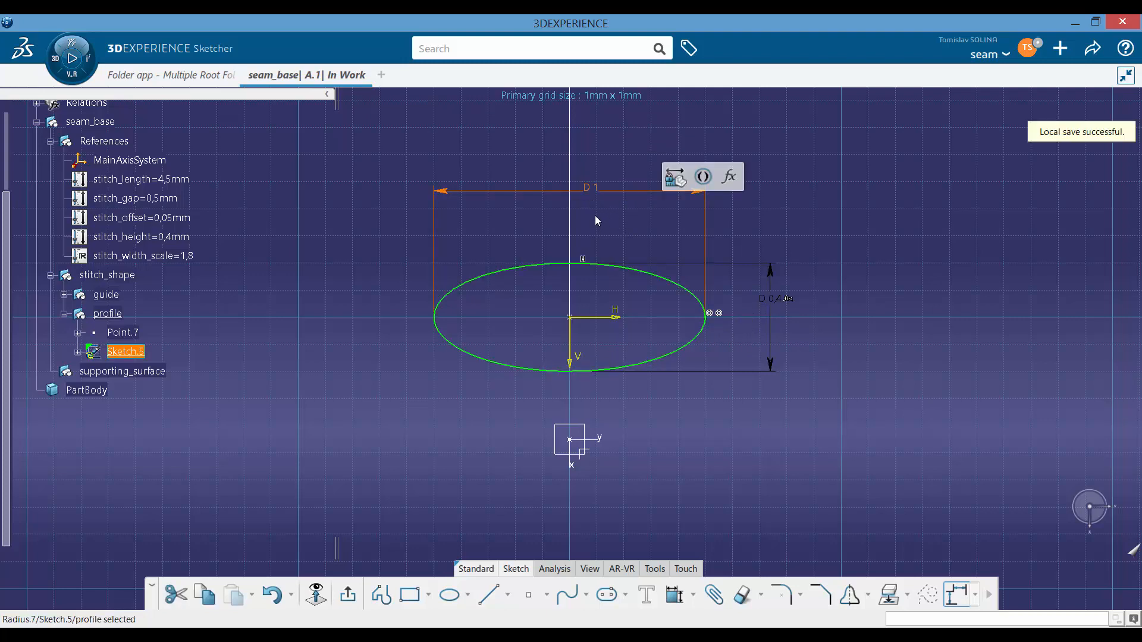
{"action": "right_click", "coordinate": [590, 189]}
{"action": "mouse_move", "coordinate": [684, 457]}
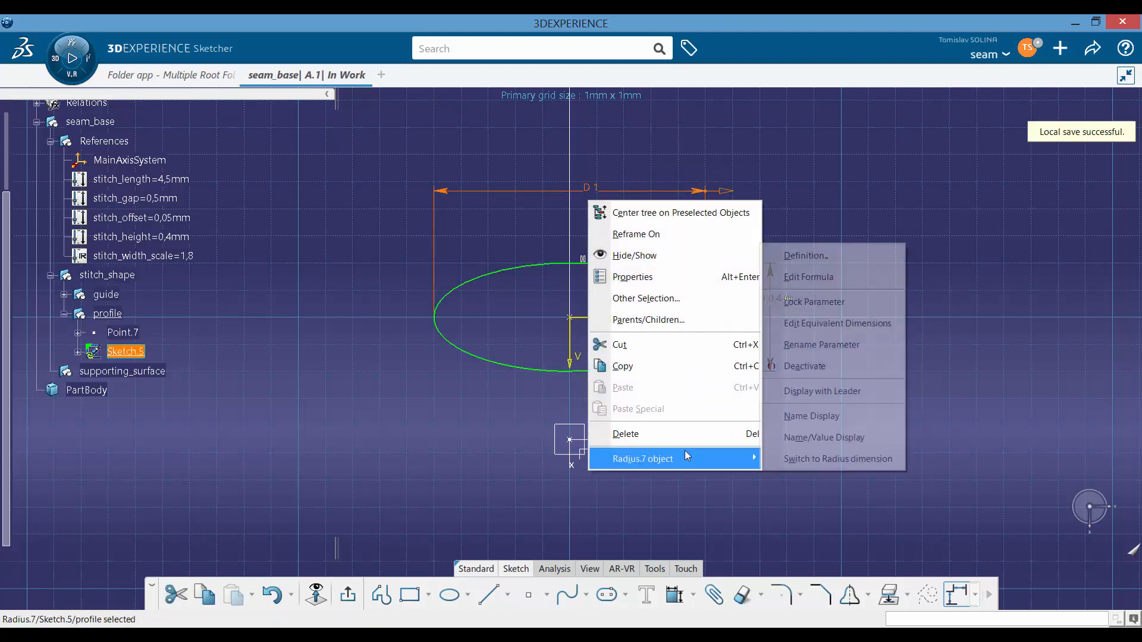
{"action": "key", "text": "Escape"}
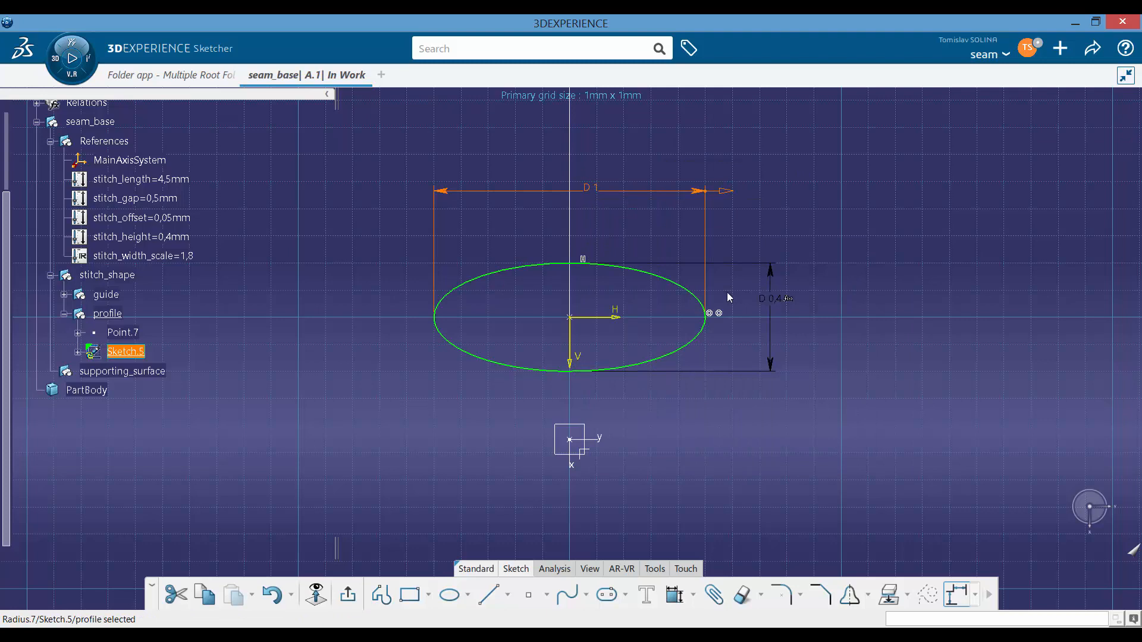
Drive the ellipse's major axis dimension with the formula stitch_height*stitch_width_scale/2
{"action": "left_click", "coordinate": [588, 189]}
{"action": "right_click", "coordinate": [592, 197]}
{"action": "right_click", "coordinate": [593, 198]}
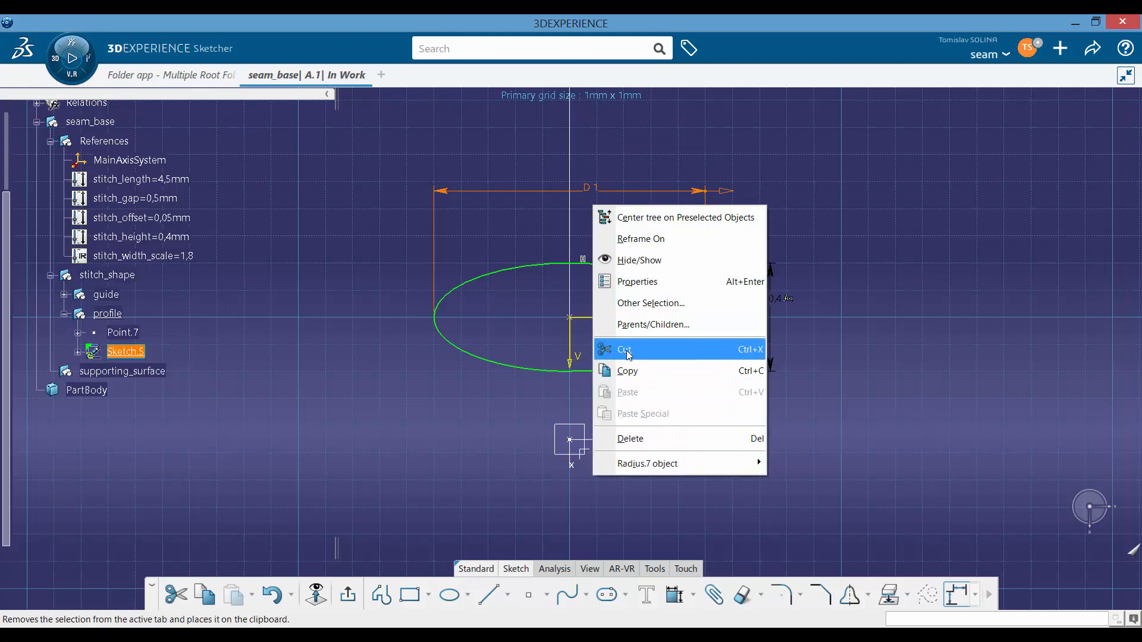
{"action": "mouse_move", "coordinate": [737, 463]}
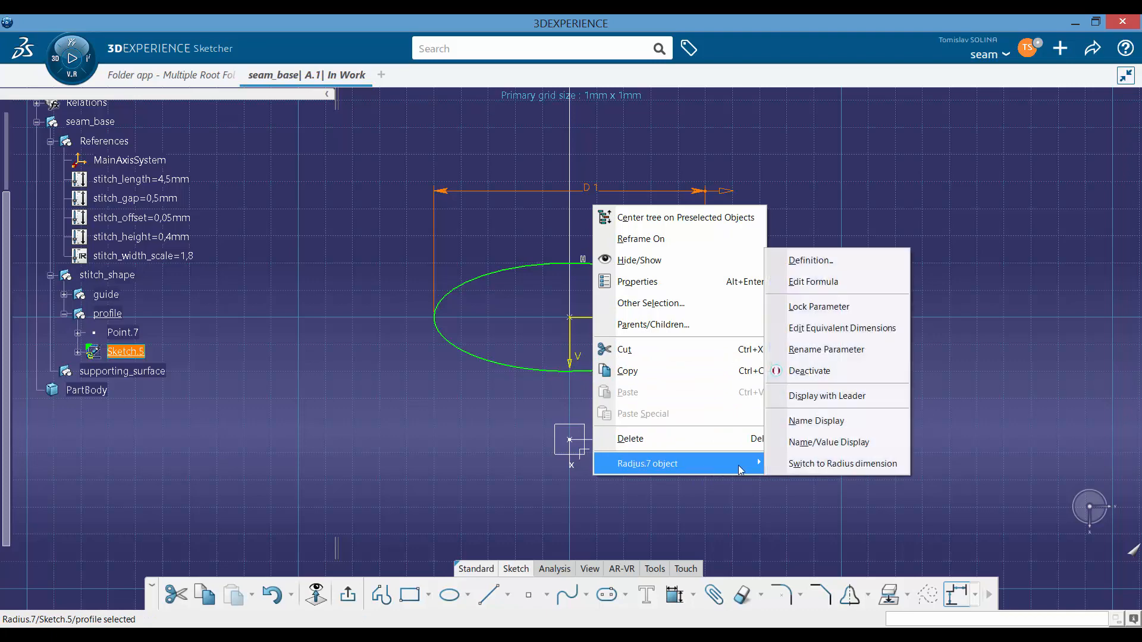
{"action": "left_click", "coordinate": [835, 281]}
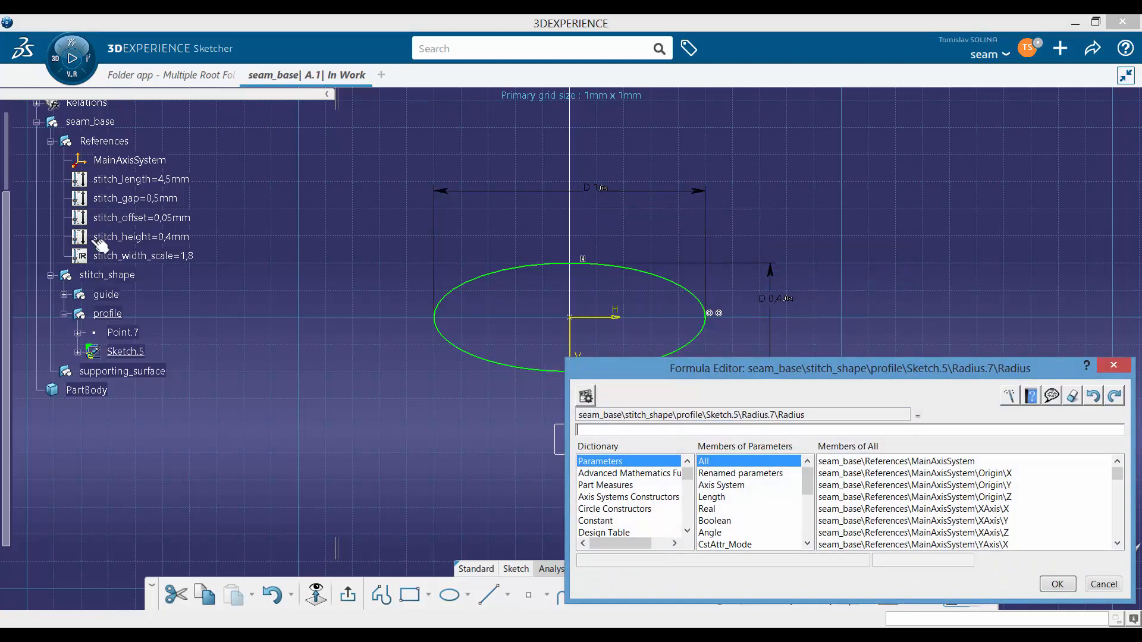
{"action": "left_click", "coordinate": [169, 239]}
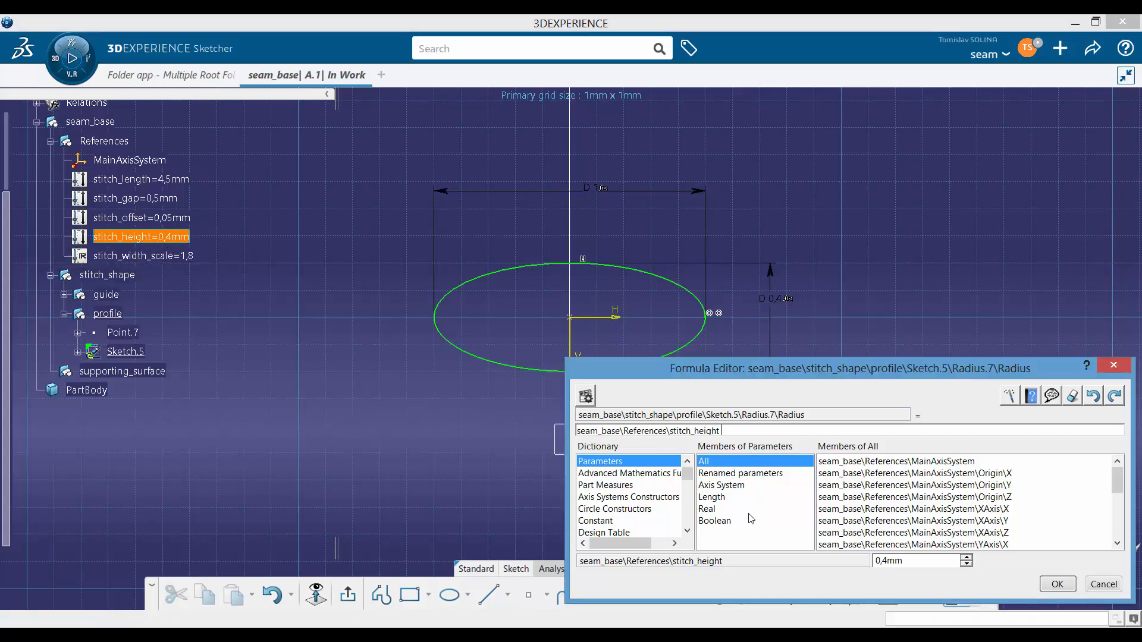
{"action": "type", "text": "/"}
{"action": "left_click", "coordinate": [144, 257]}
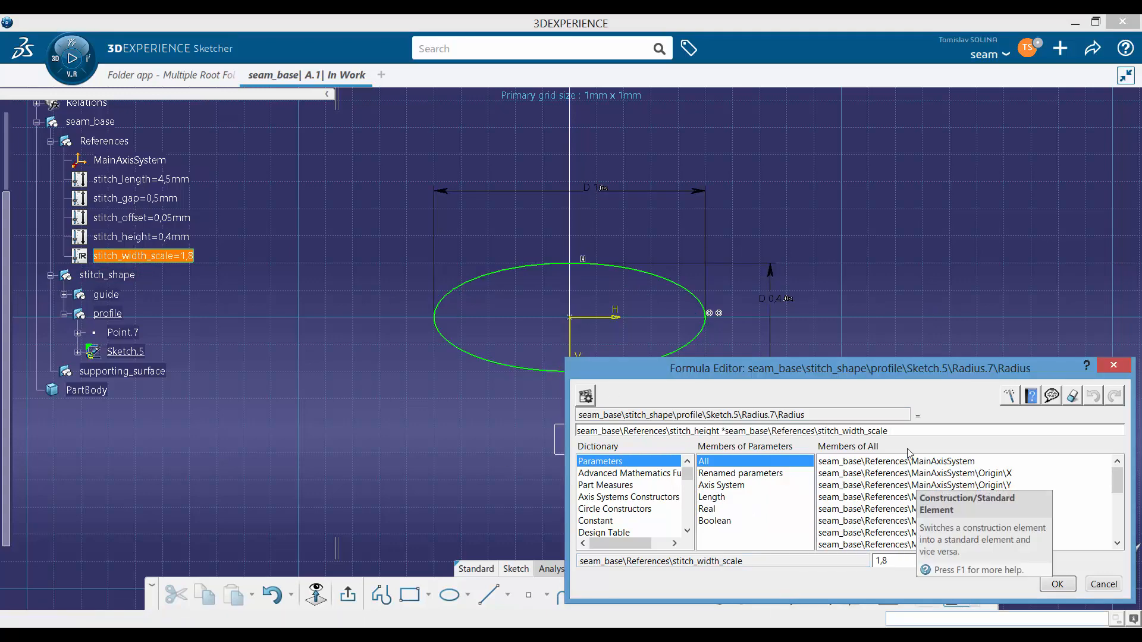
{"action": "type", "text": ")"}
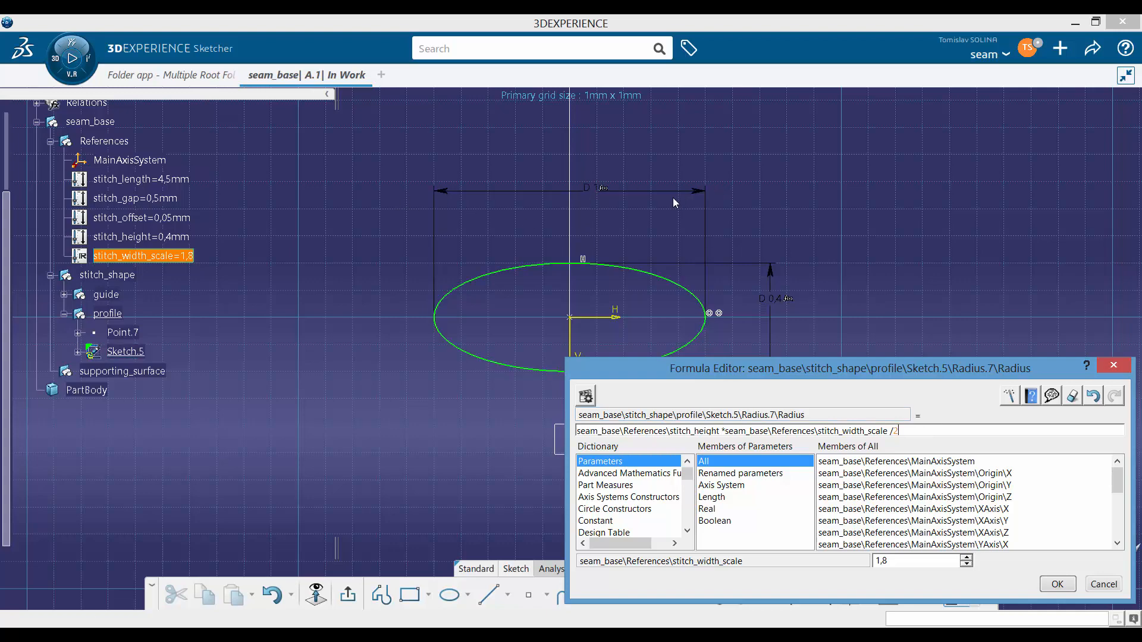
{"action": "left_click", "coordinate": [1054, 585]}
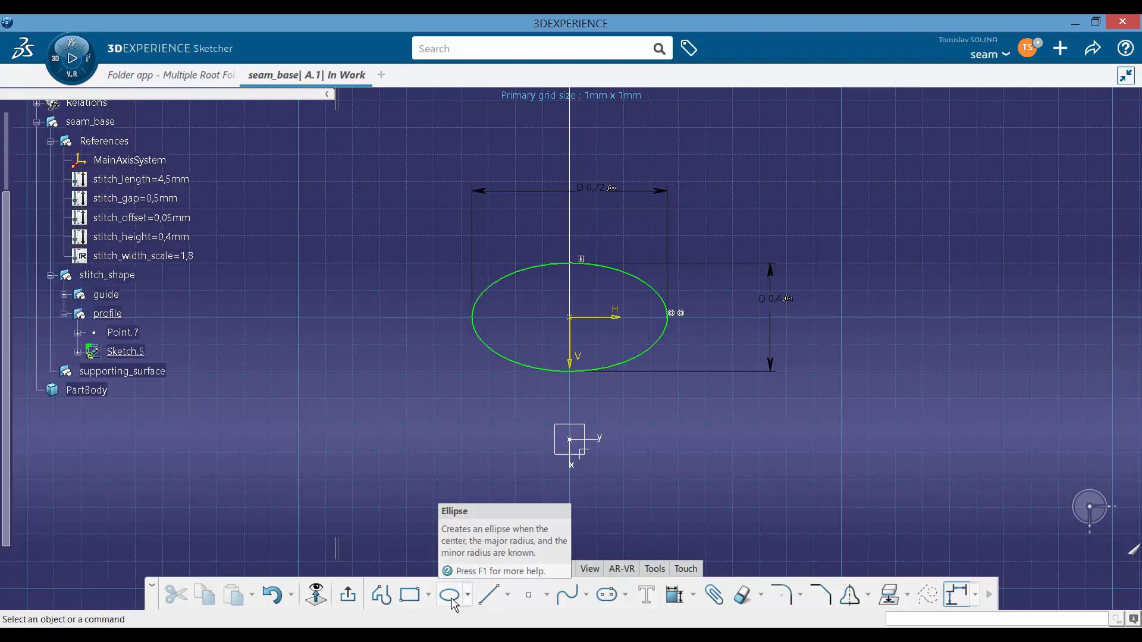
Sketch a horizontal line about 0,2 mm long across the ellipse's lower end and trim away the arc below it
{"action": "left_click", "coordinate": [489, 594]}
{"action": "middle_click_drag", "start_coordinate": [596, 439], "coordinate": [613, 380]}
{"action": "left_click", "coordinate": [523, 385]}
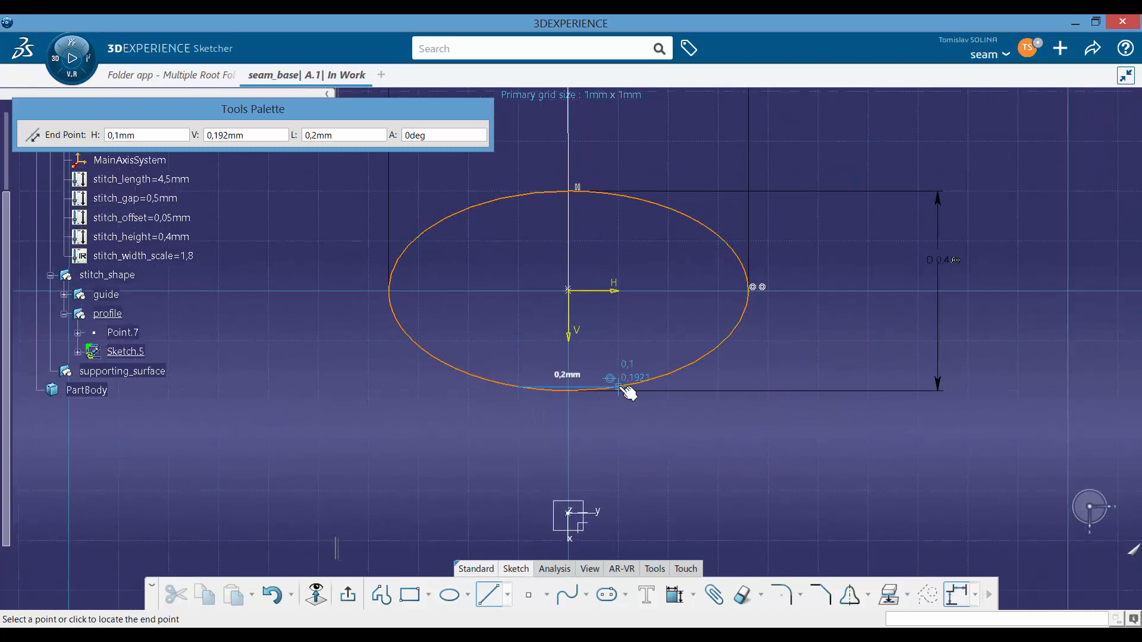
{"action": "left_click", "coordinate": [623, 383]}
{"action": "left_click", "coordinate": [598, 450]}
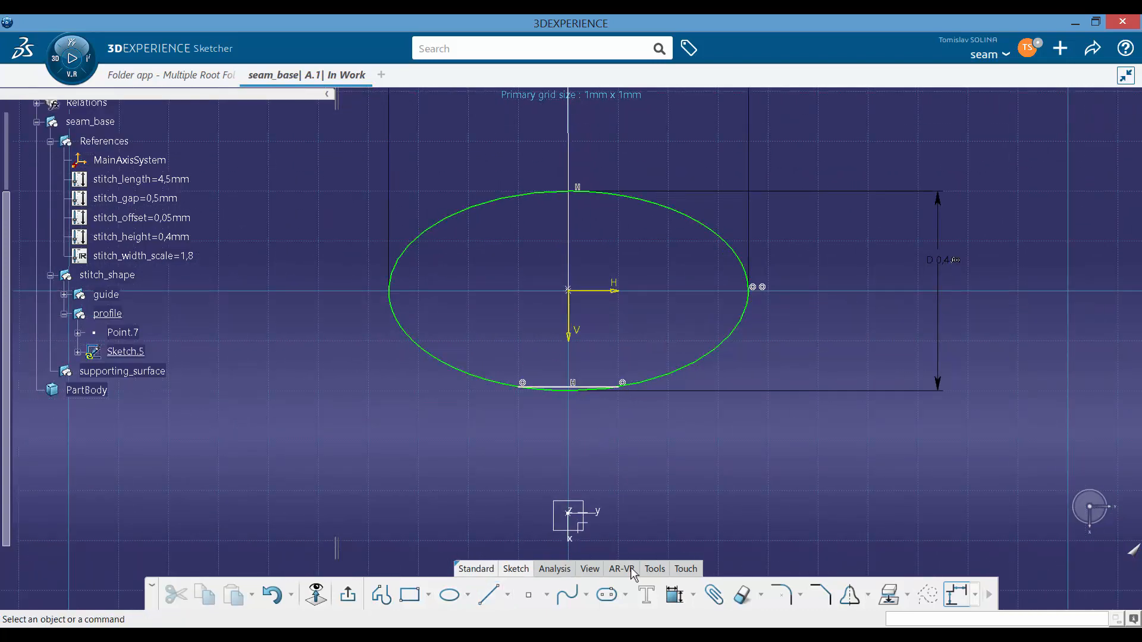
{"action": "left_click", "coordinate": [742, 595]}
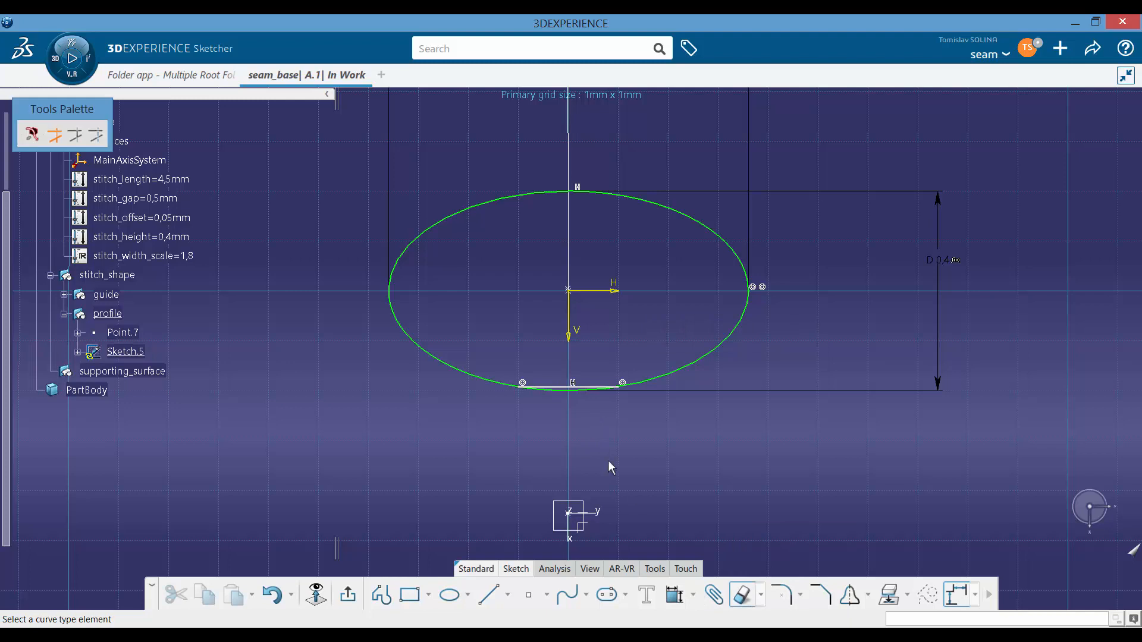
{"action": "left_click", "coordinate": [559, 394]}
Dimension the flat line's length, placing the dimension inside the ellipse
{"action": "left_click", "coordinate": [571, 386]}
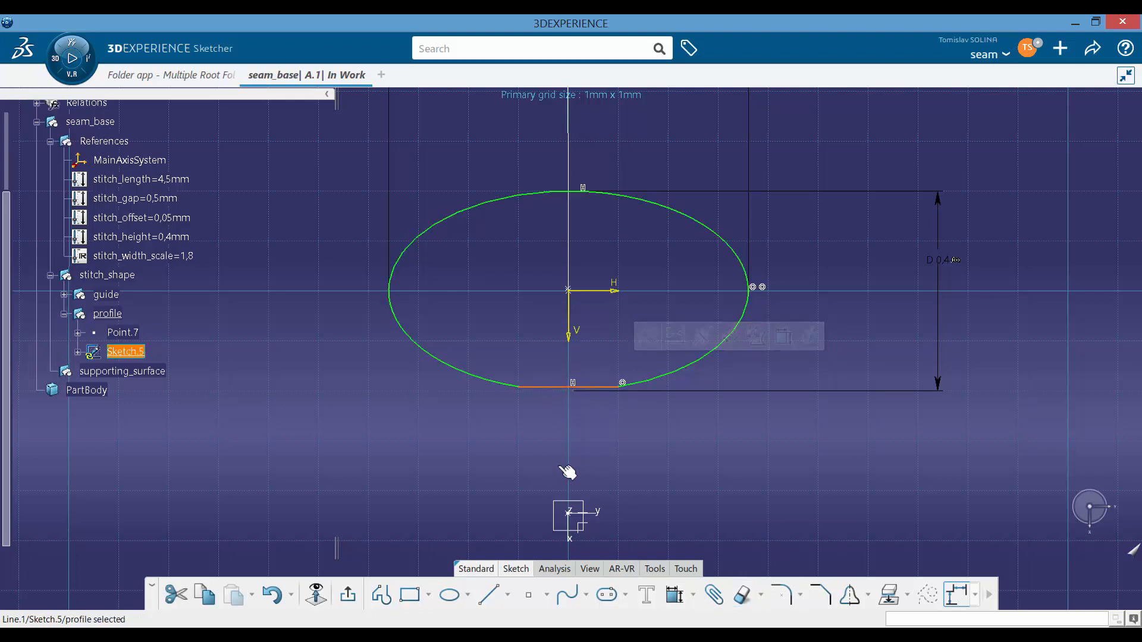
{"action": "left_click", "coordinate": [675, 595]}
{"action": "left_click", "coordinate": [552, 338]}
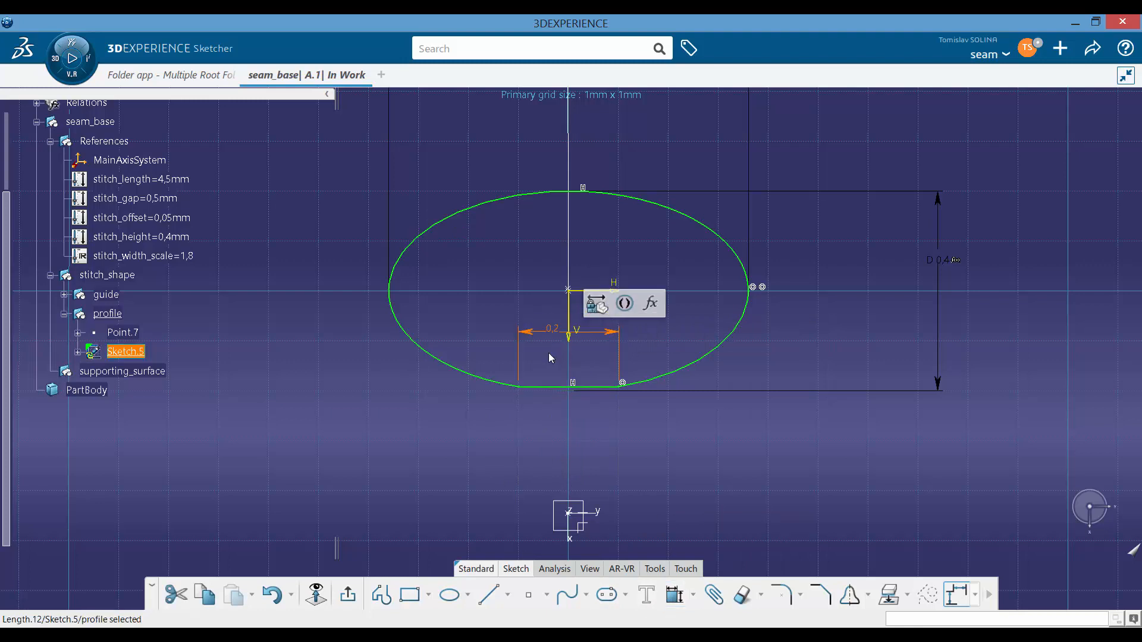
{"action": "left_click", "coordinate": [511, 298]}
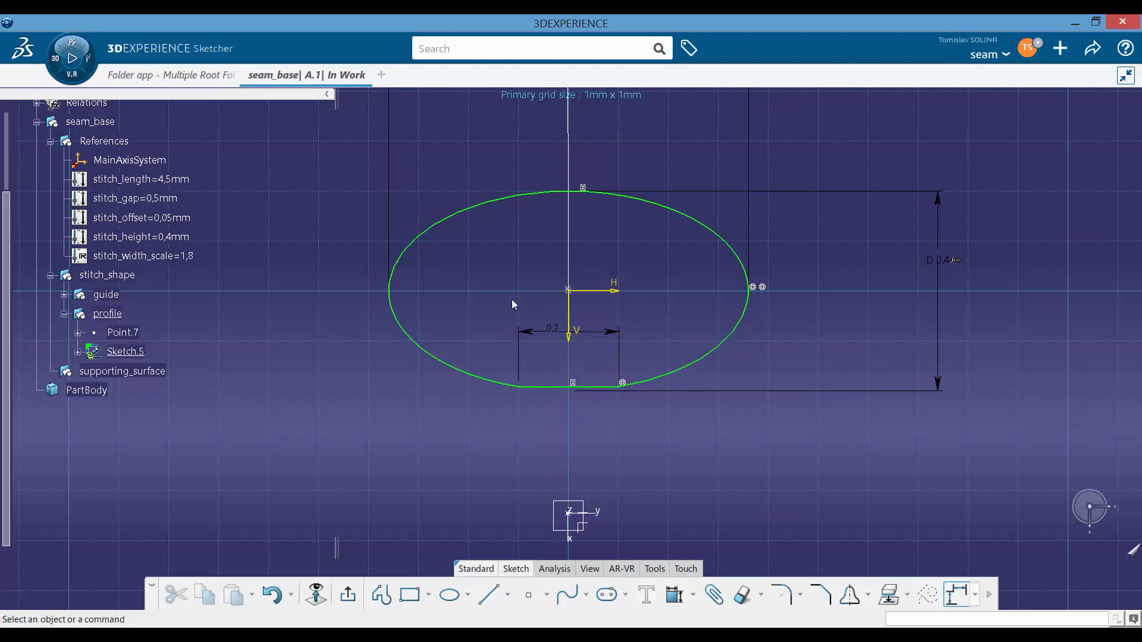
Drive the flat line's length with the formula stitch_height*.75
{"action": "left_click", "coordinate": [560, 334]}
{"action": "double_click", "coordinate": [564, 336]}
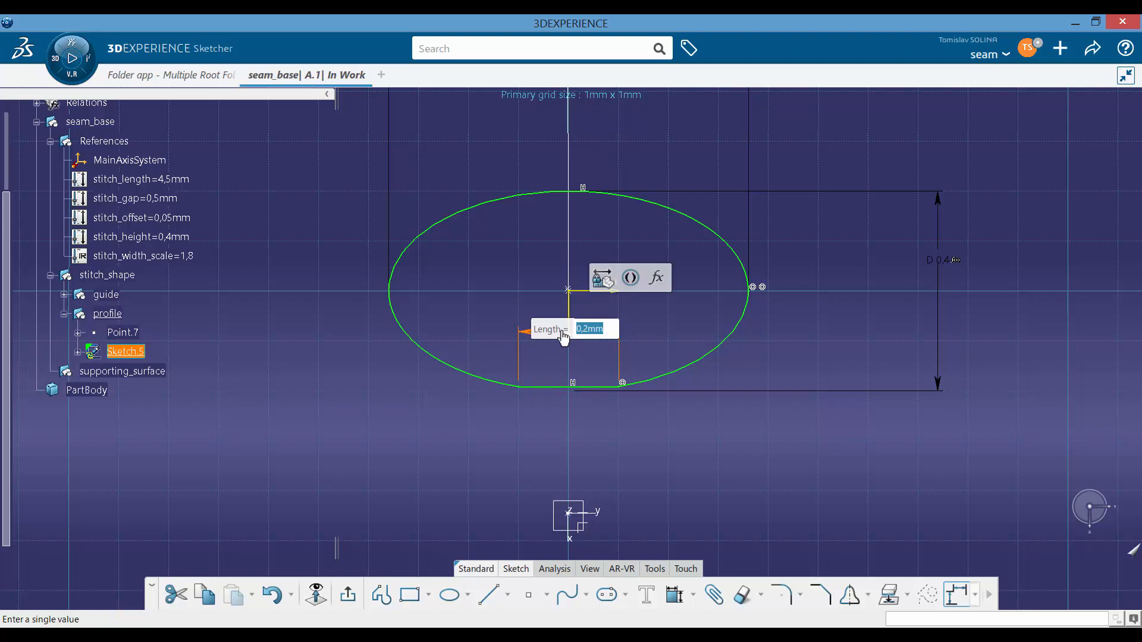
{"action": "left_click", "coordinate": [658, 278]}
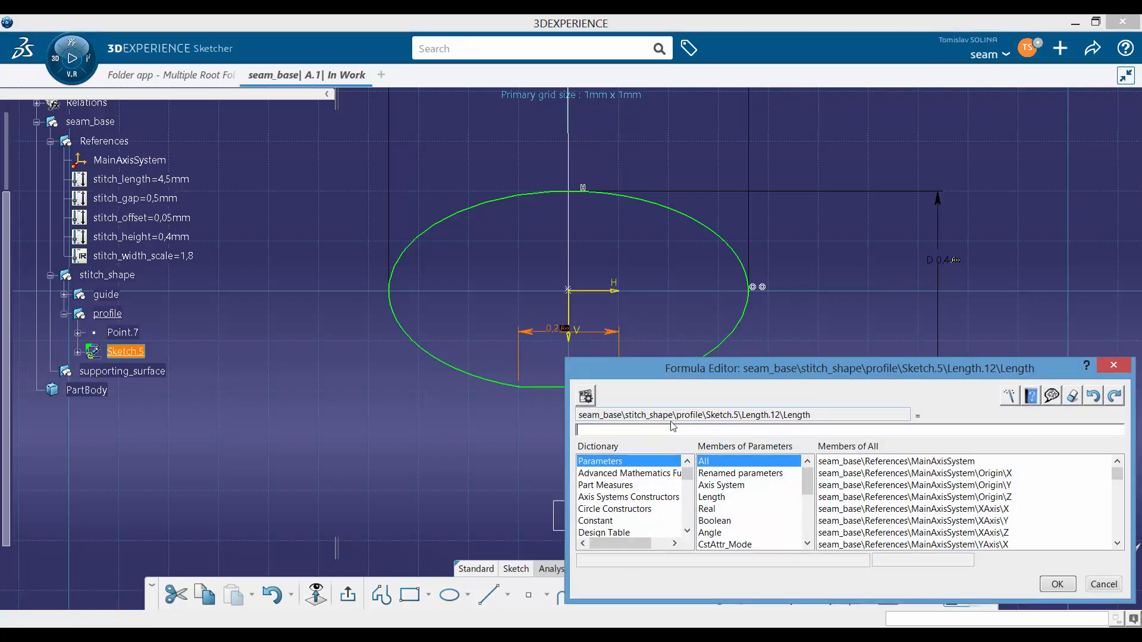
{"action": "left_click", "coordinate": [141, 236]}
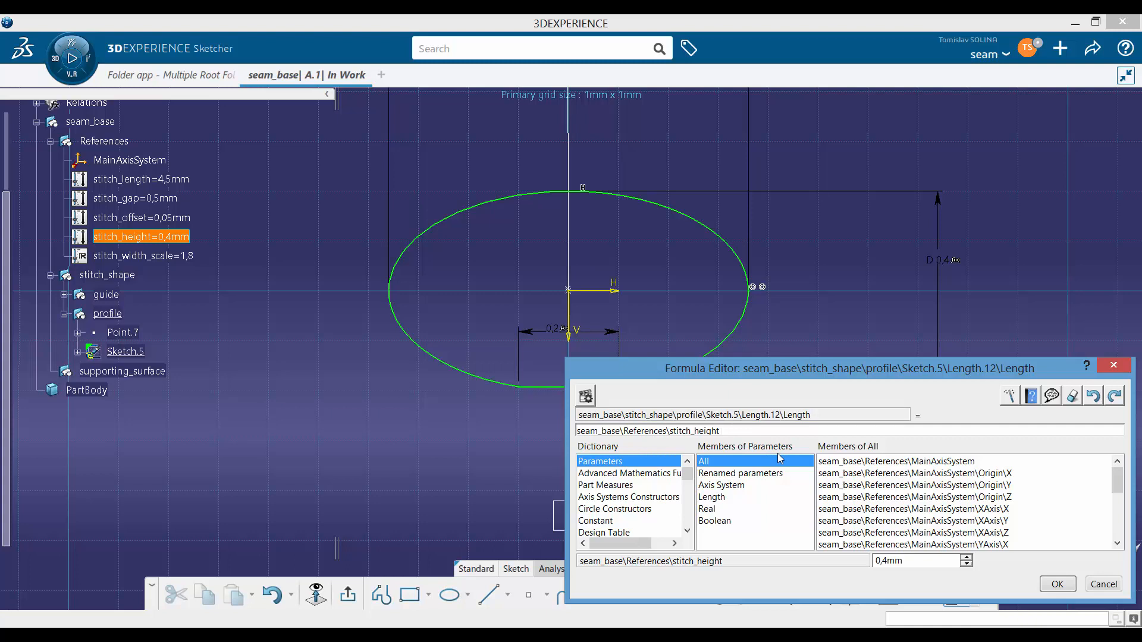
{"action": "type", "text": ".75"}
{"action": "left_click", "coordinate": [723, 430]}
{"action": "key", "text": "BackSpace"}
{"action": "type", "text": "*"}
{"action": "left_click", "coordinate": [1057, 584]}
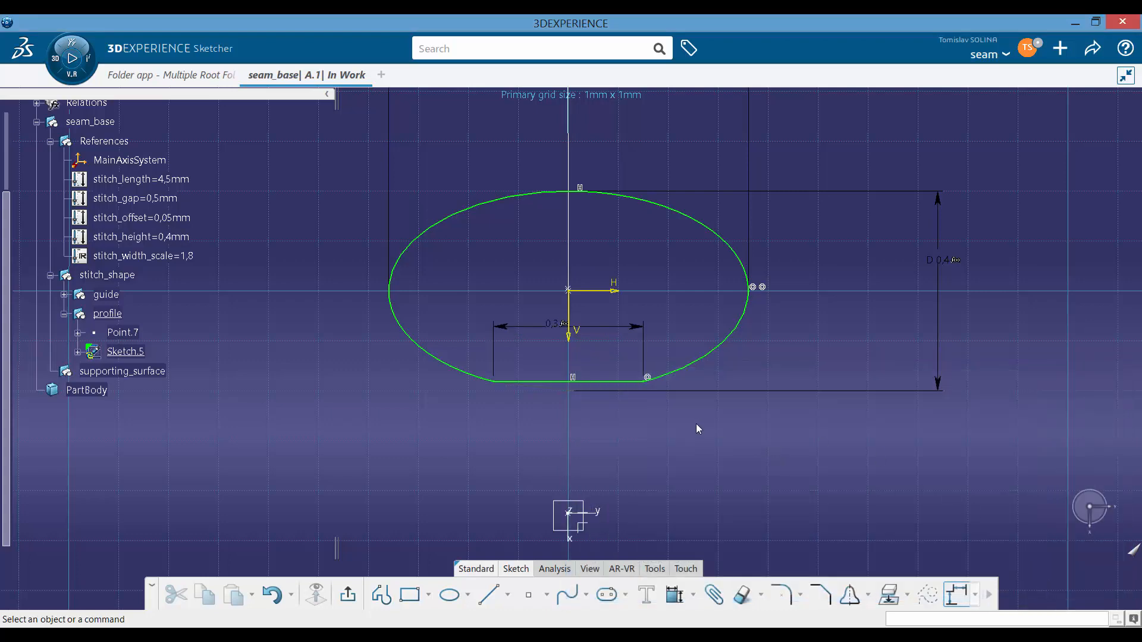
Convert the flat line into a construction element and exit the sketch
{"action": "left_click", "coordinate": [614, 381]}
{"action": "left_click", "coordinate": [656, 331]}
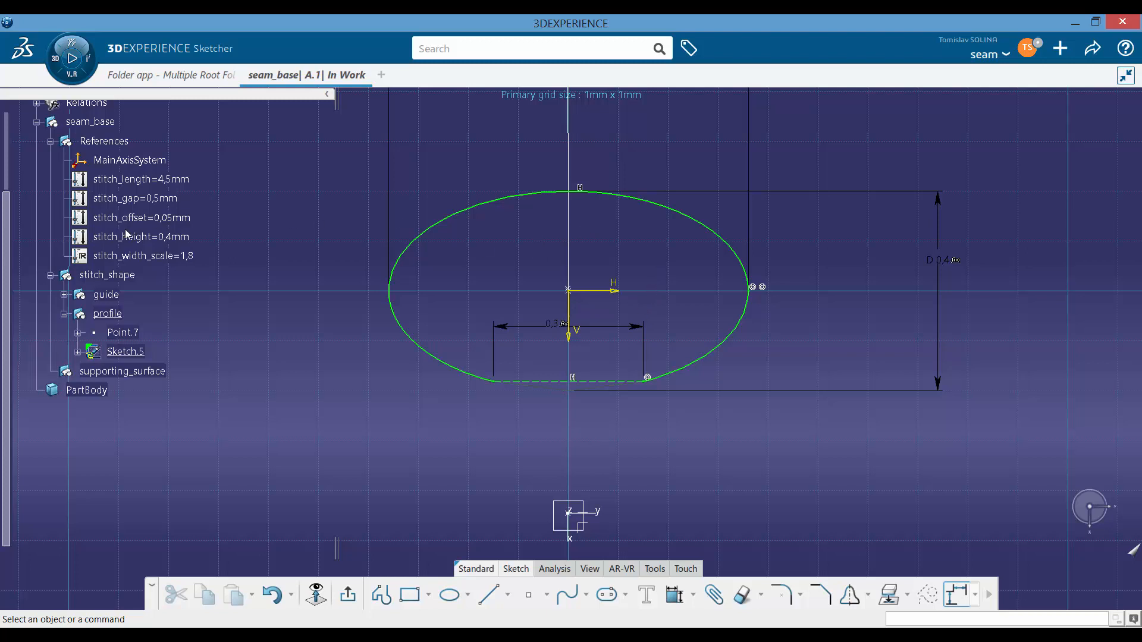
{"action": "left_click", "coordinate": [367, 595]}
{"action": "left_click", "coordinate": [519, 439]}
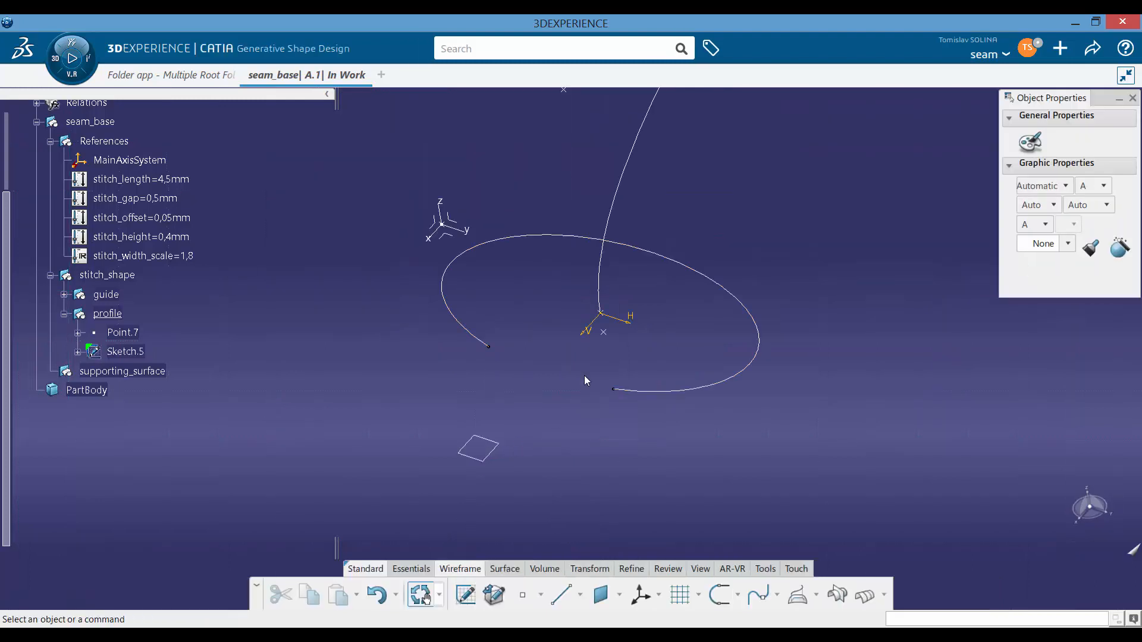
Reverse the V direction of Sketch.5 through its sketch support positioning, moving the geometry with it
{"action": "mouse_move", "coordinate": [584, 379]}
{"action": "middle_mouse_down"}
{"action": "mouse_move", "coordinate": [573, 433]}
{"action": "mouse_move", "coordinate": [527, 445]}
{"action": "middle_mouse_up"}
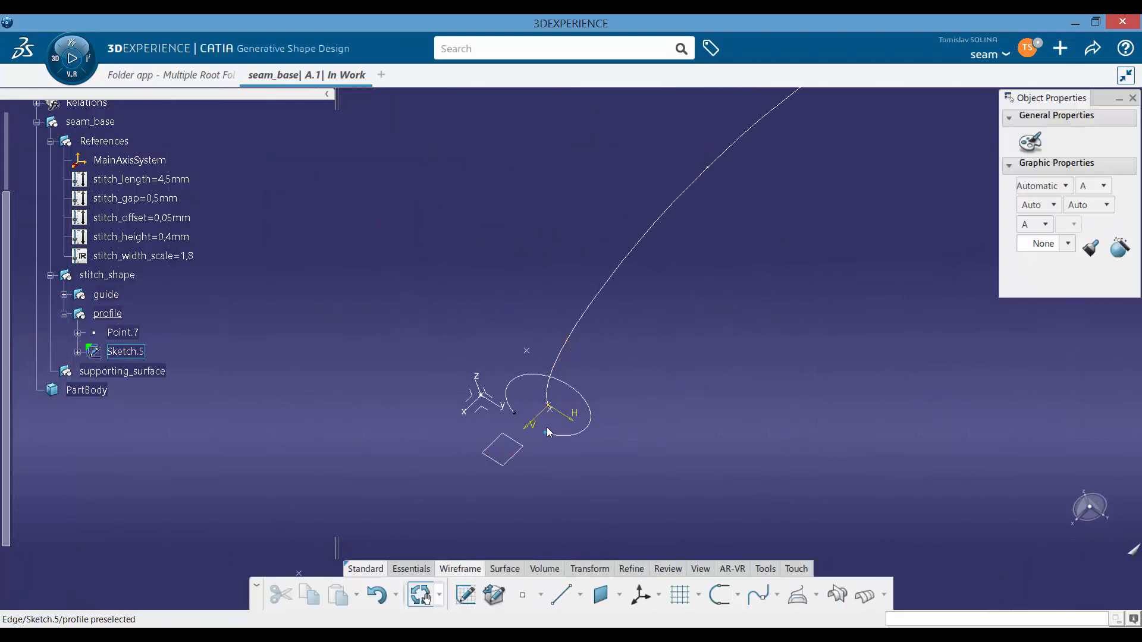
{"action": "right_click", "coordinate": [122, 352]}
{"action": "mouse_move", "coordinate": [200, 616]}
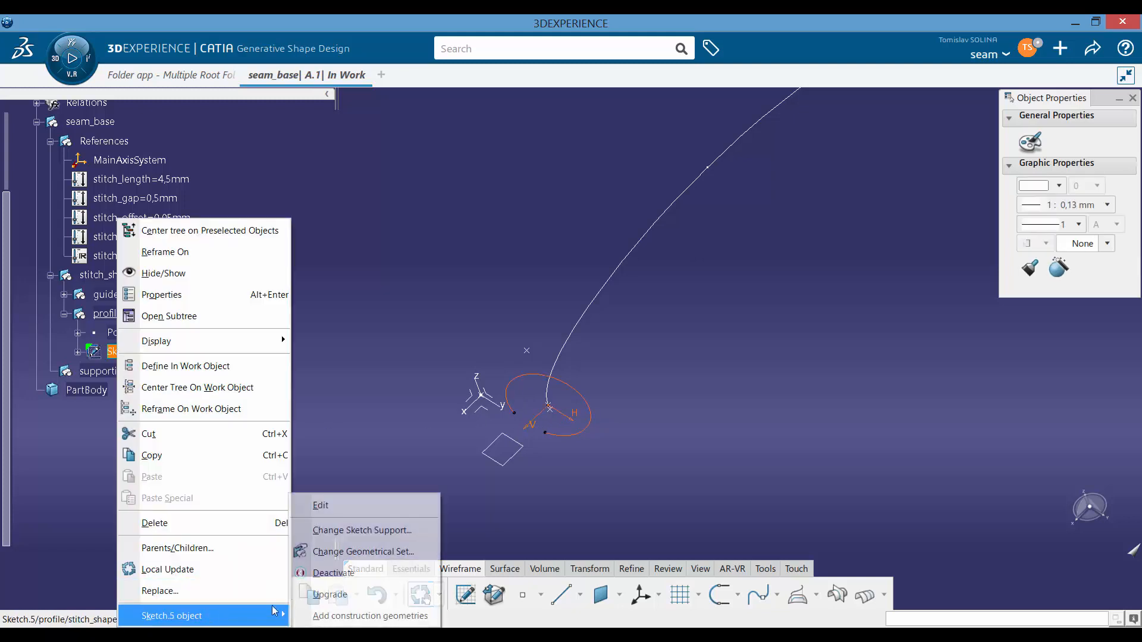
{"action": "left_click", "coordinate": [364, 530]}
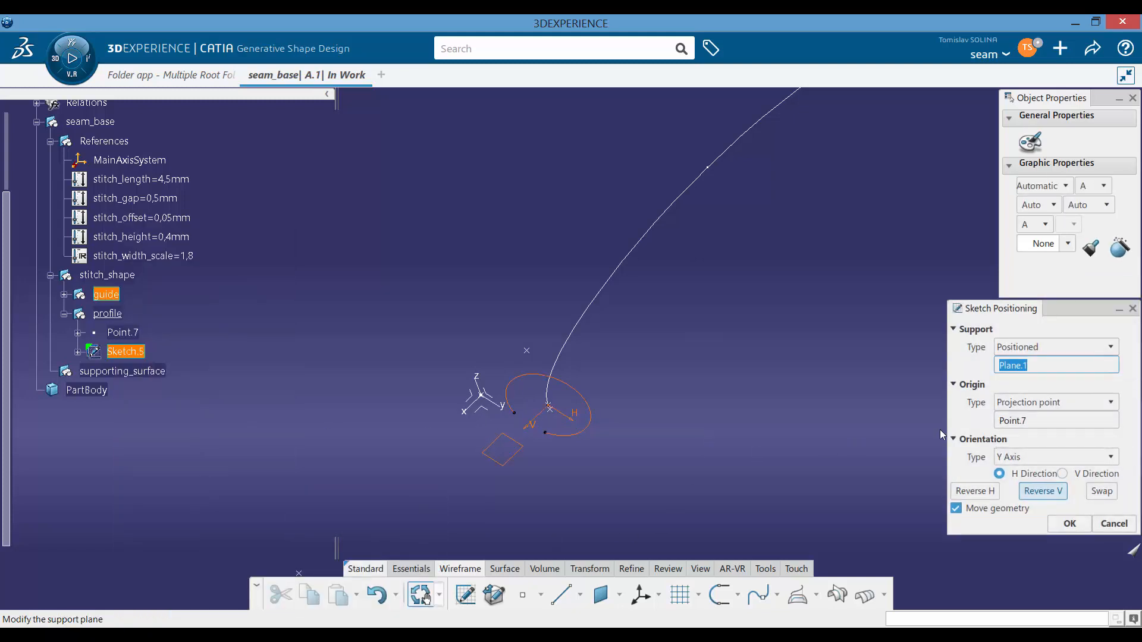
{"action": "left_click", "coordinate": [1042, 491]}
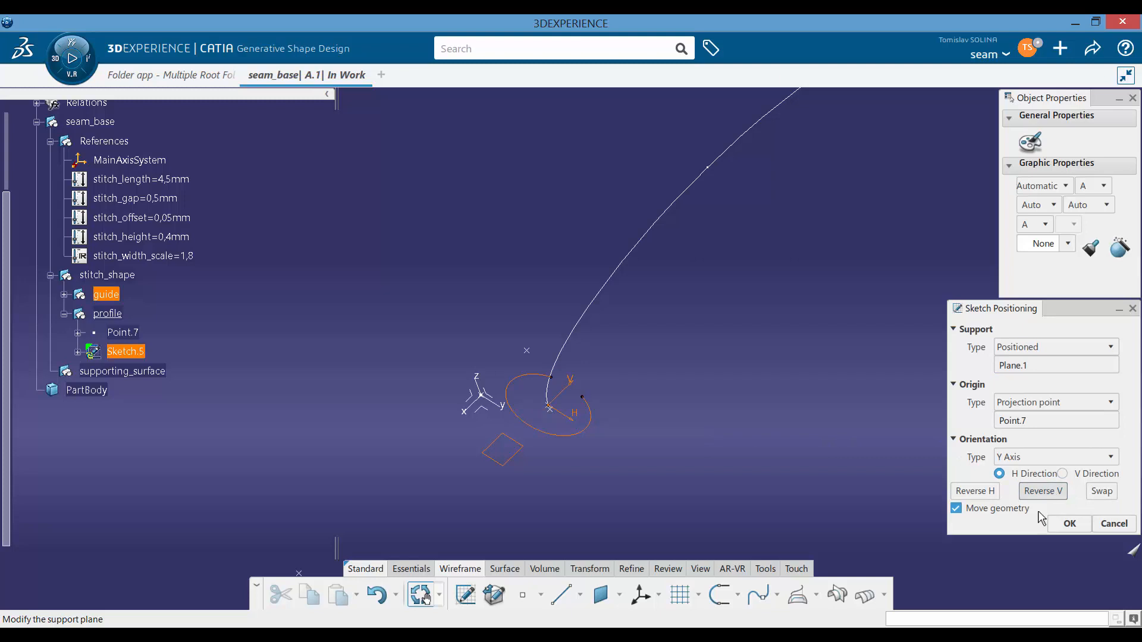
{"action": "left_click", "coordinate": [1070, 524]}
{"action": "mouse_move", "coordinate": [537, 333]}
{"action": "middle_mouse_down"}
{"action": "mouse_move", "coordinate": [508, 333]}
{"action": "mouse_move", "coordinate": [498, 403]}
{"action": "middle_mouse_up"}
{"action": "left_click", "coordinate": [488, 336]}
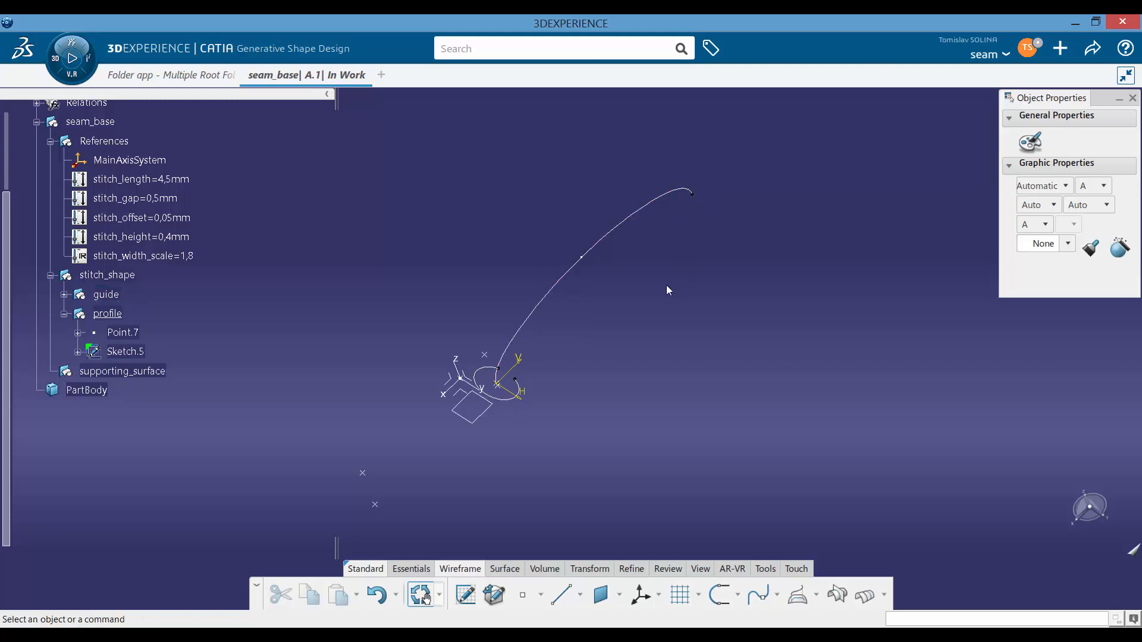
Make guide the in-work set and apply Curve Smooth to the translated guide curve (Translate.2) with Curvature continuity
{"action": "right_click", "coordinate": [109, 299]}
{"action": "left_click", "coordinate": [125, 365]}
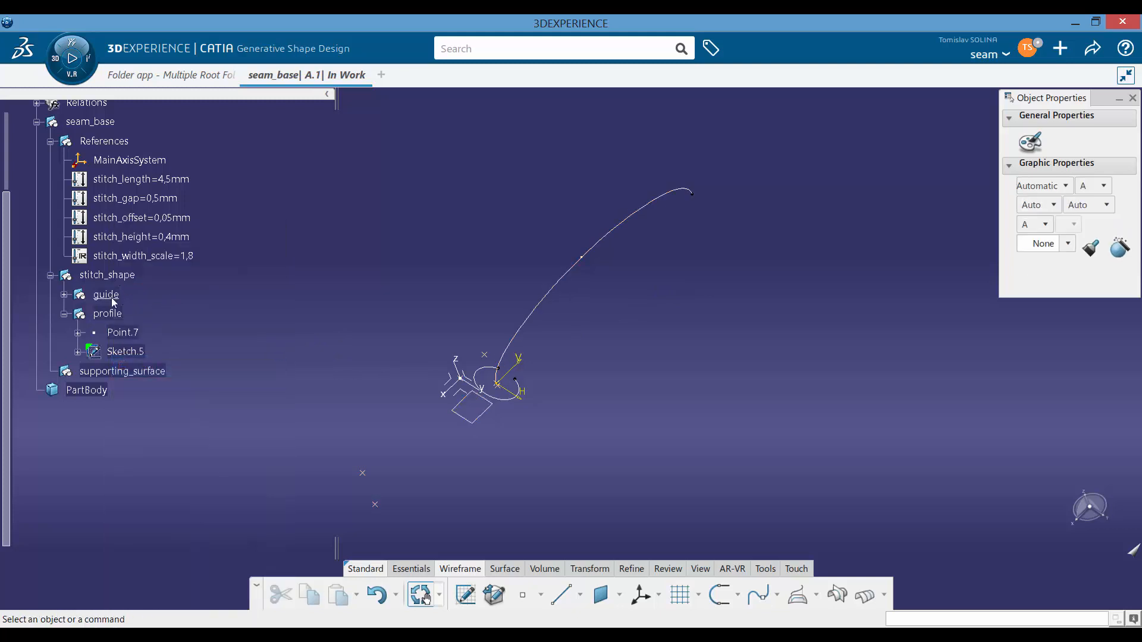
{"action": "left_click", "coordinate": [63, 295]}
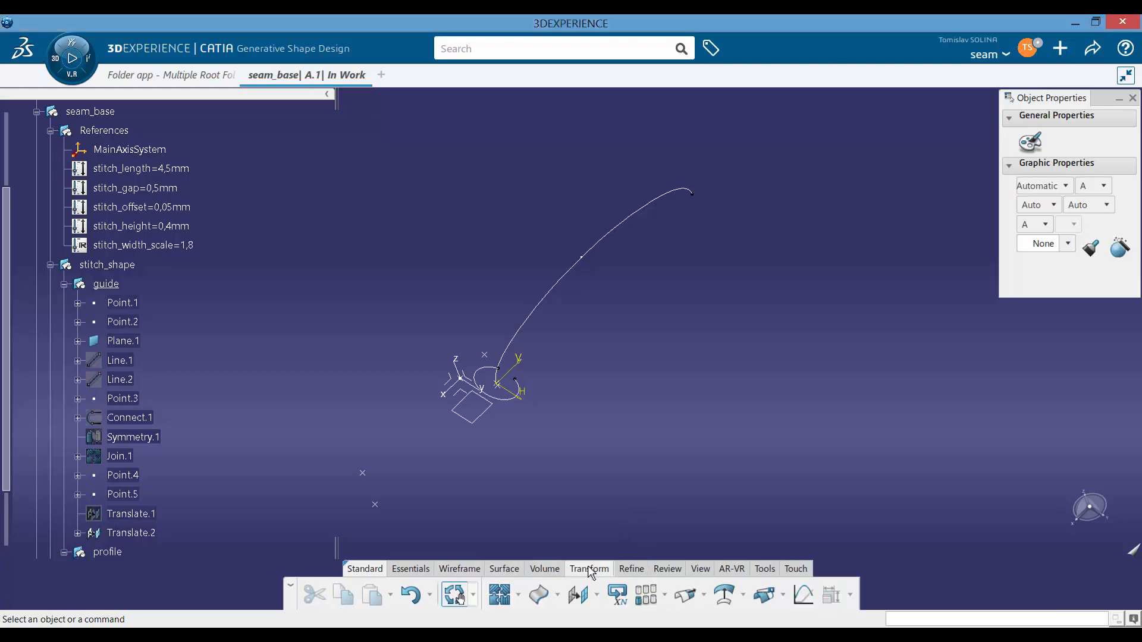
{"action": "left_click", "coordinate": [518, 594]}
{"action": "left_click", "coordinate": [544, 507]}
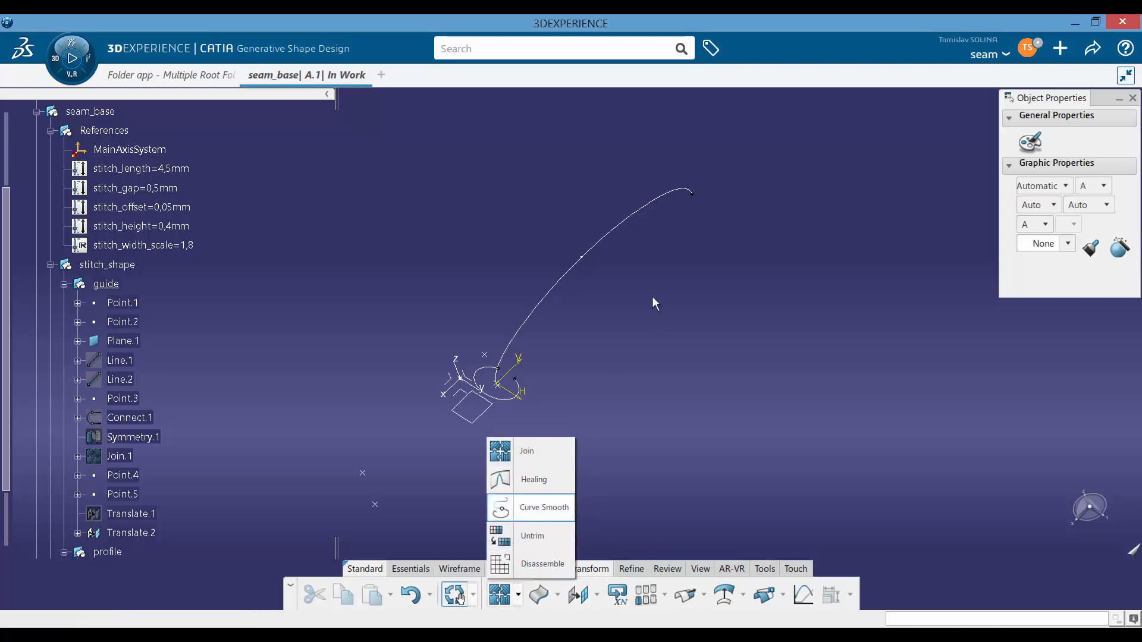
{"action": "left_click", "coordinate": [624, 225]}
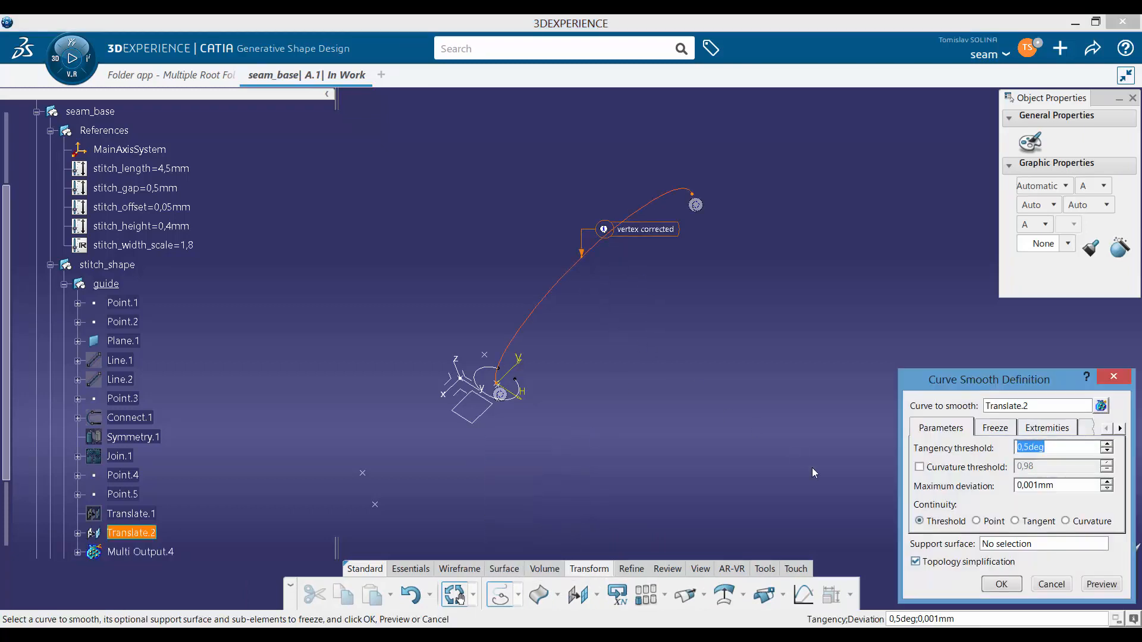
{"action": "left_click", "coordinate": [1080, 523]}
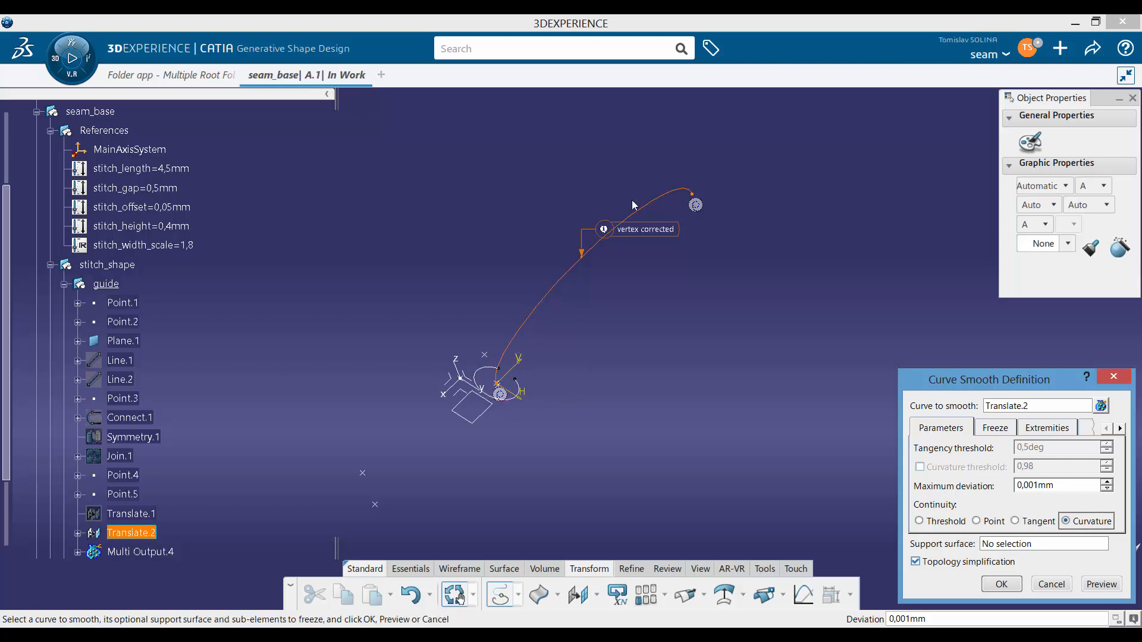
{"action": "left_click", "coordinate": [1003, 586]}
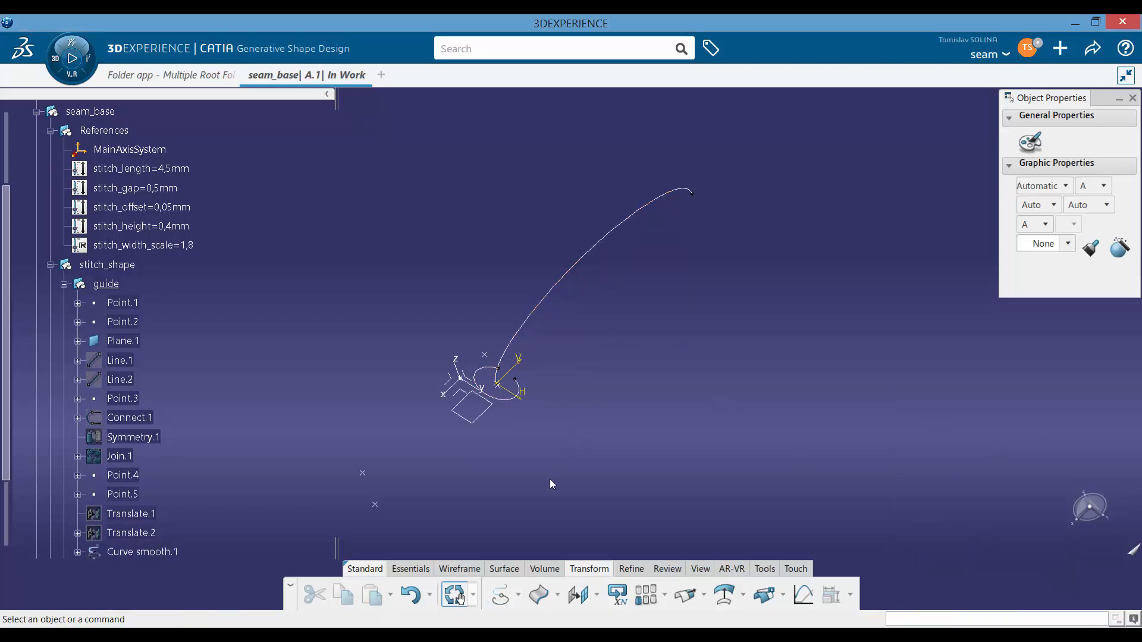
Define stitch_shape as the in-work object and collapse the guide and profile sets in the tree
{"action": "left_click", "coordinate": [504, 569]}
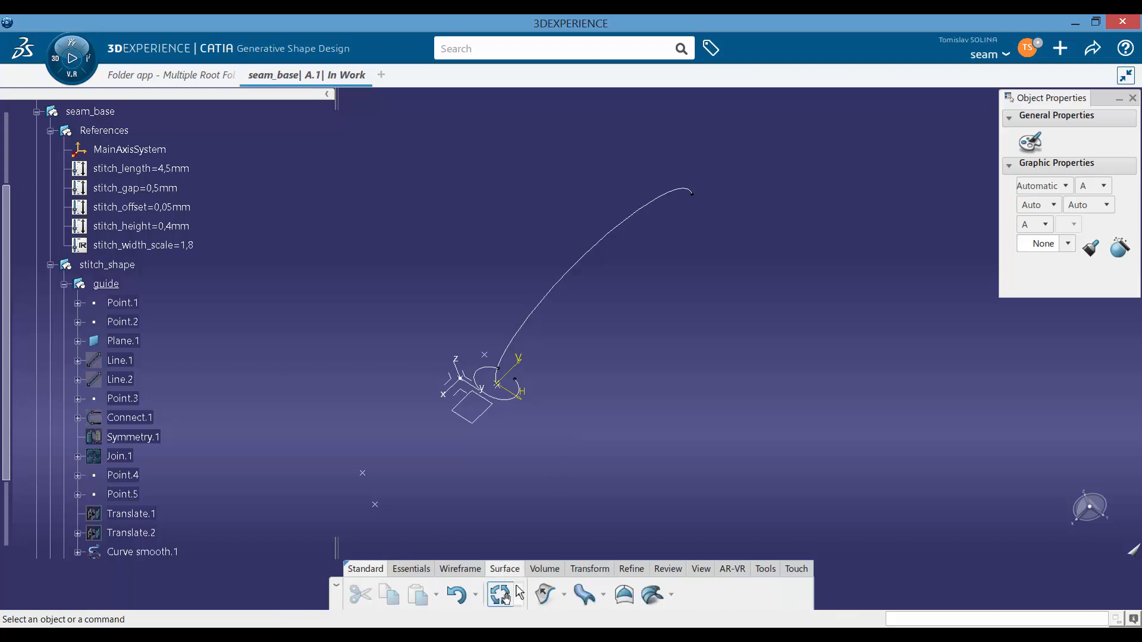
{"action": "left_click", "coordinate": [64, 285]}
{"action": "right_click", "coordinate": [114, 263]}
{"action": "left_click", "coordinate": [138, 365]}
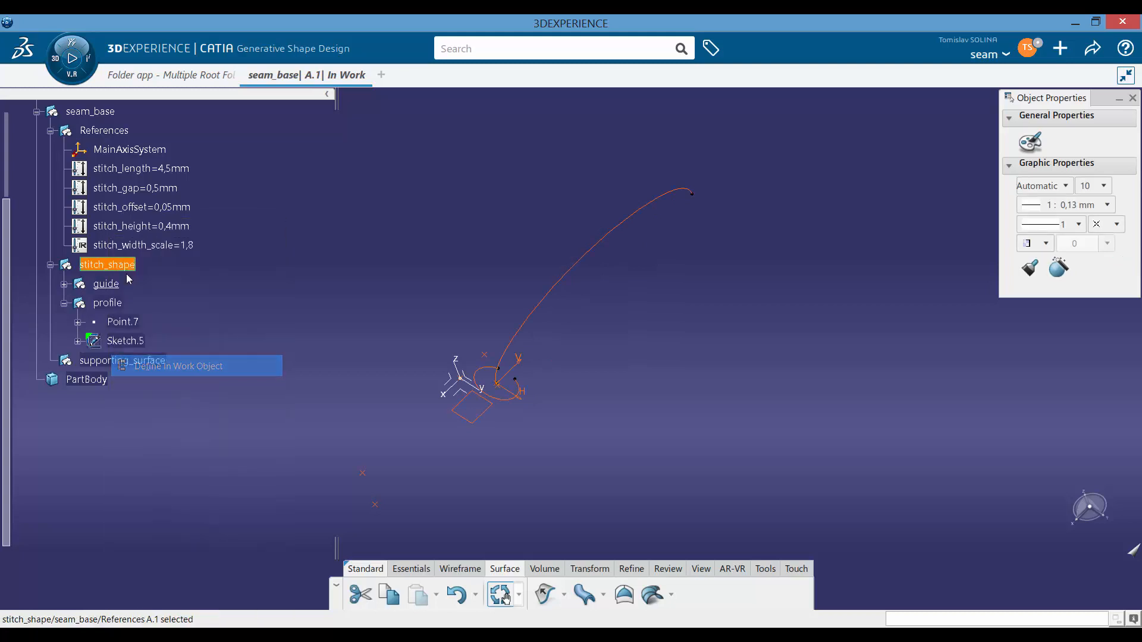
{"action": "left_click", "coordinate": [64, 304]}
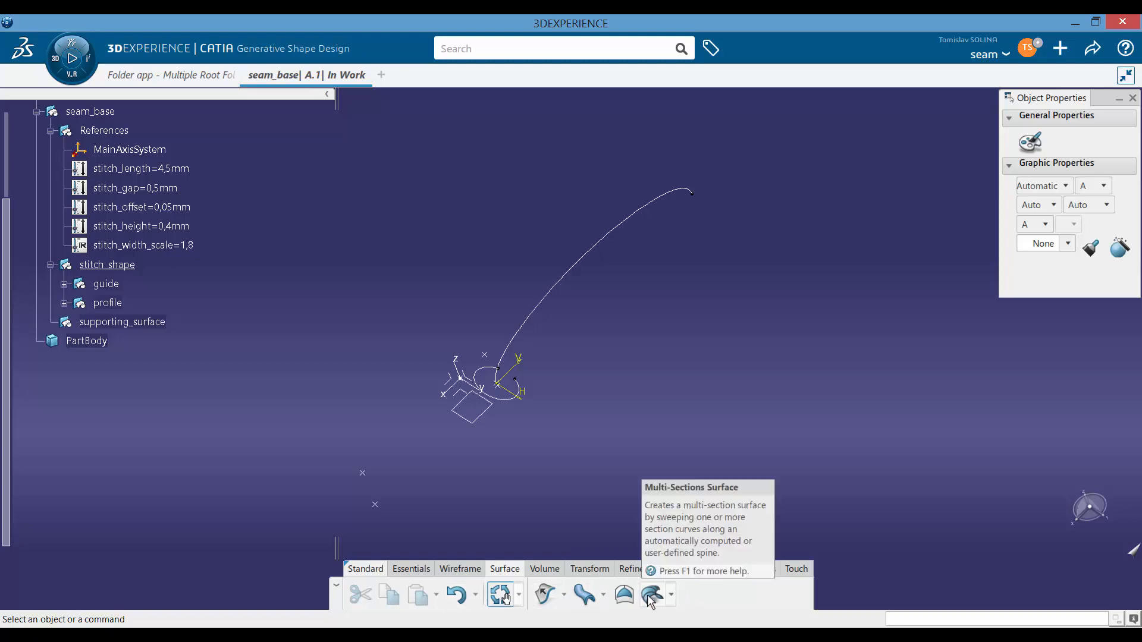
Create a swept surface using the trimmed ellipse Sketch.5 as profile and the smoothed curve as guide
{"action": "left_click", "coordinate": [586, 598]}
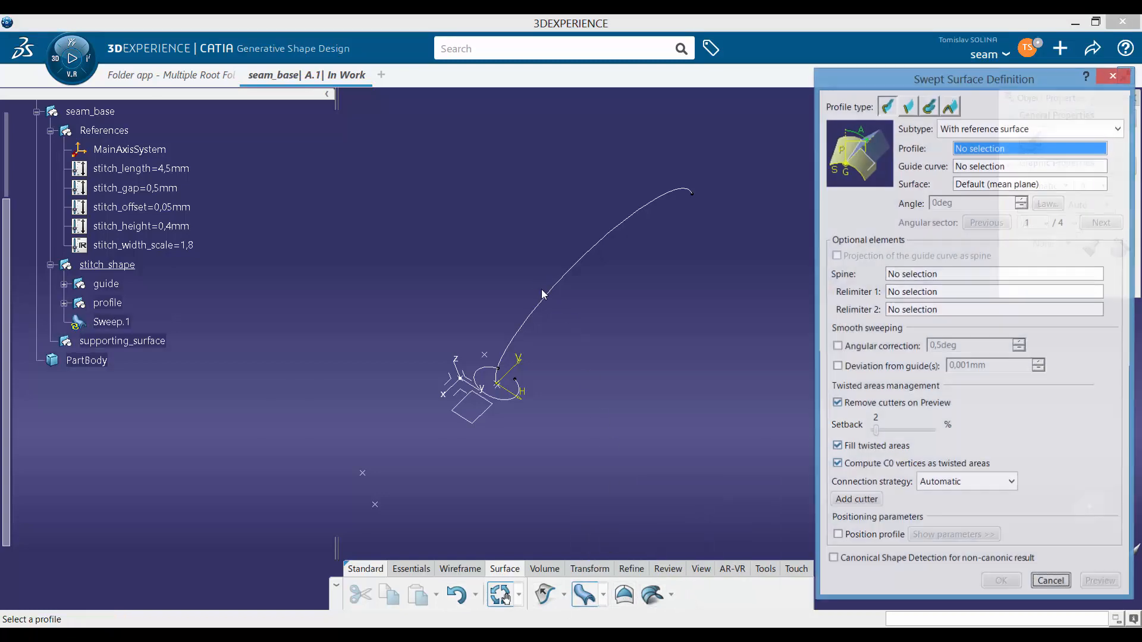
{"action": "left_click", "coordinate": [511, 405]}
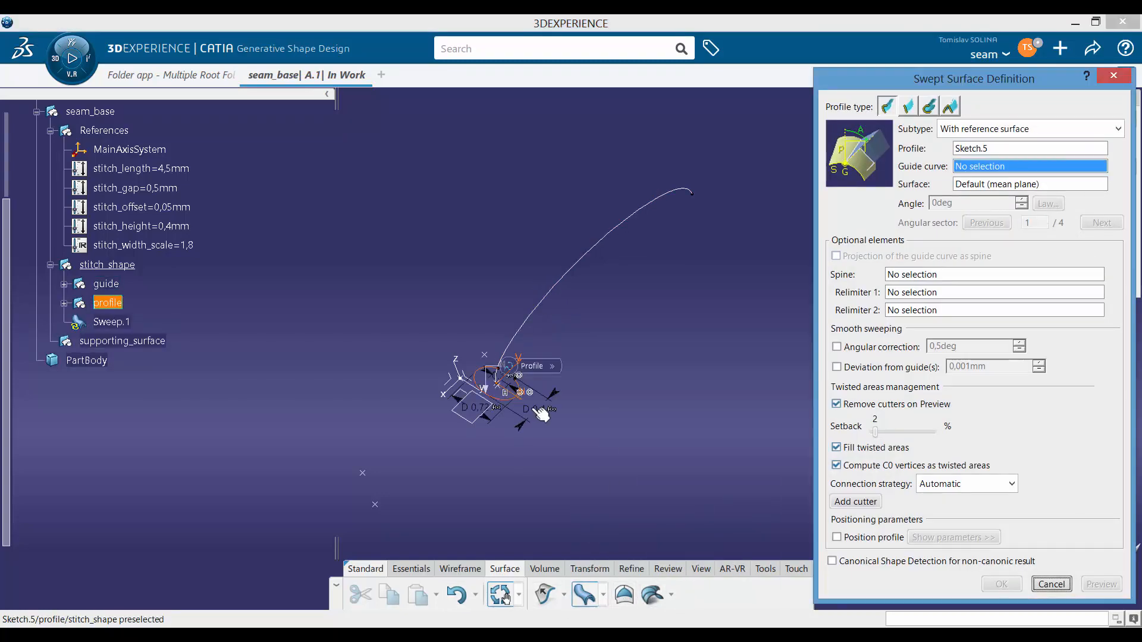
{"action": "left_click", "coordinate": [577, 259]}
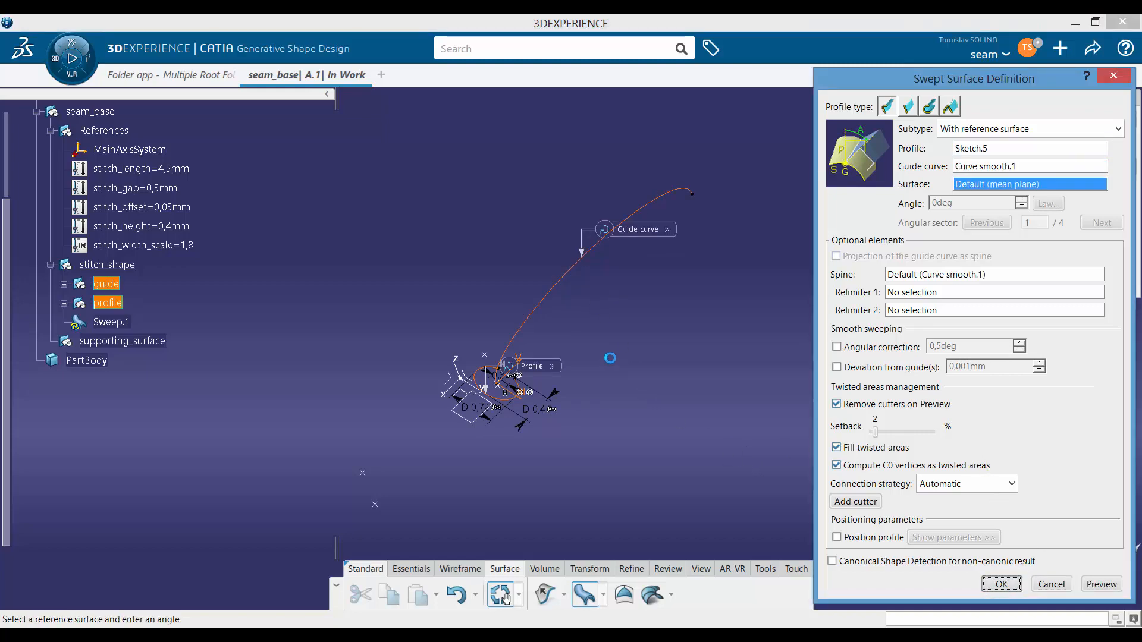
{"action": "key", "text": "Return"}
{"action": "middle_click_drag", "start_coordinate": [501, 421], "coordinate": [684, 318]}
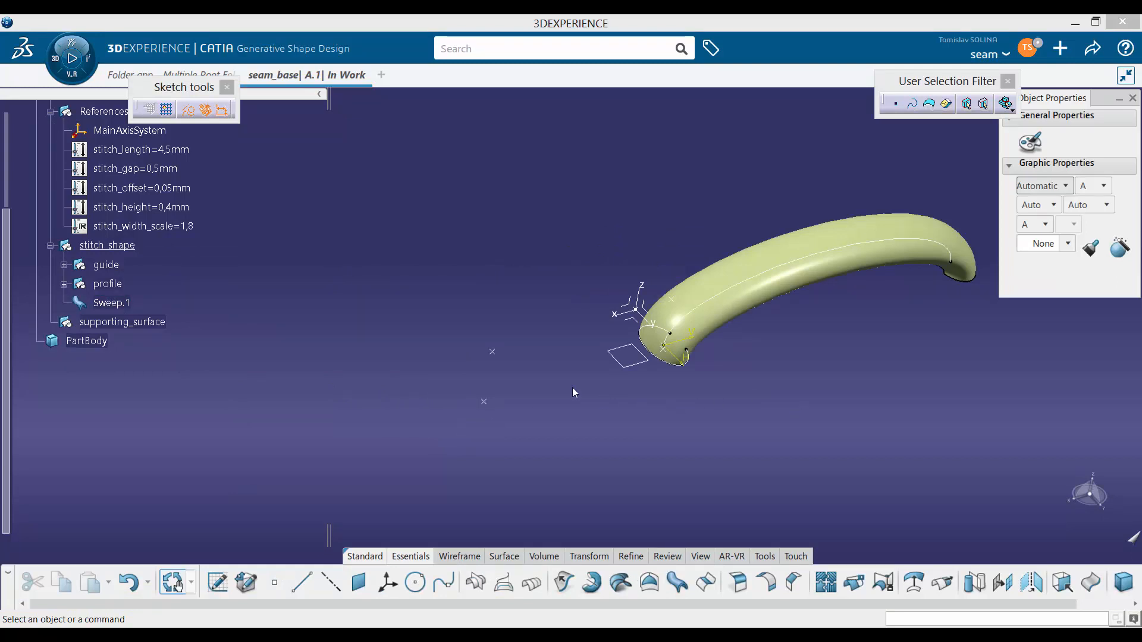
Make the supporting_surface geometrical set the in-work object
{"action": "right_click", "coordinate": [149, 323]}
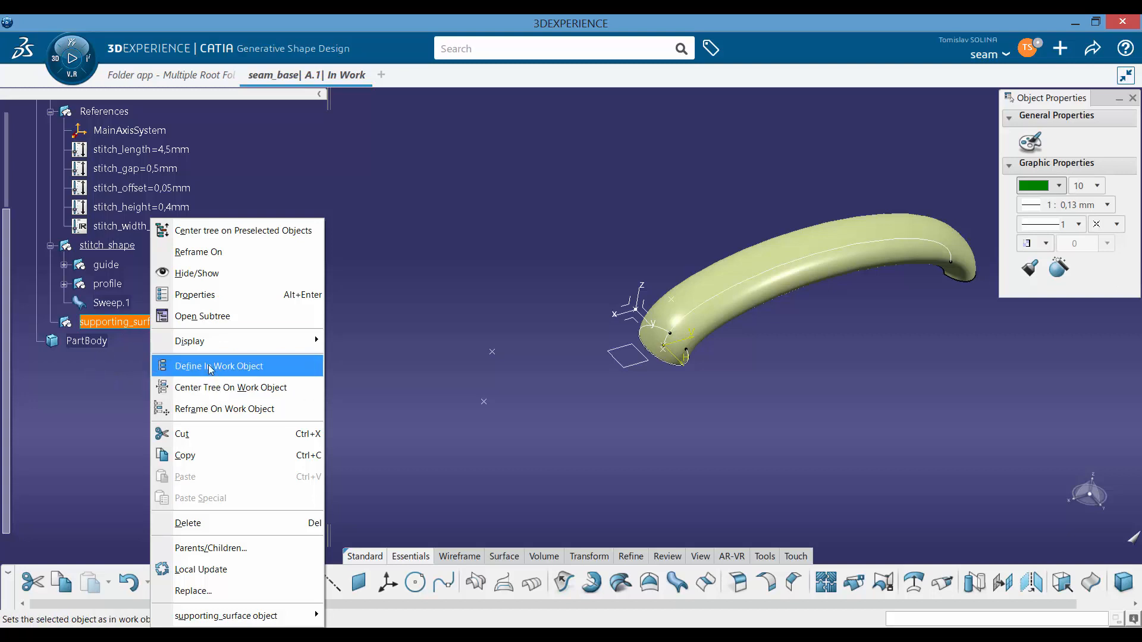
{"action": "key", "text": "Return"}
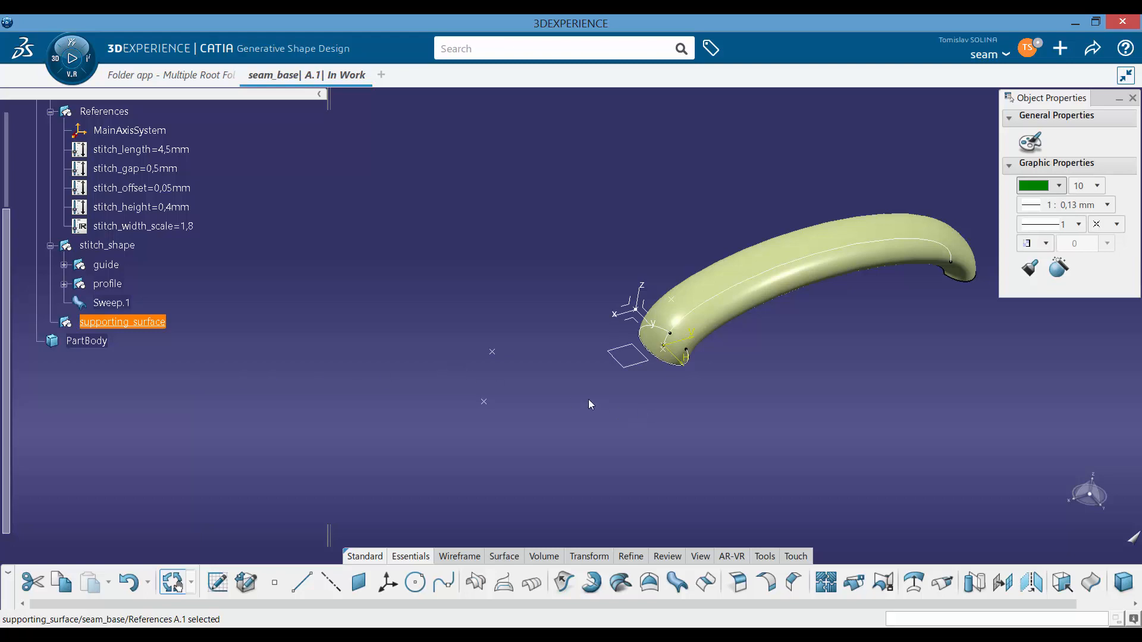
{"action": "middle_click_drag", "start_coordinate": [589, 405], "coordinate": [546, 397]}
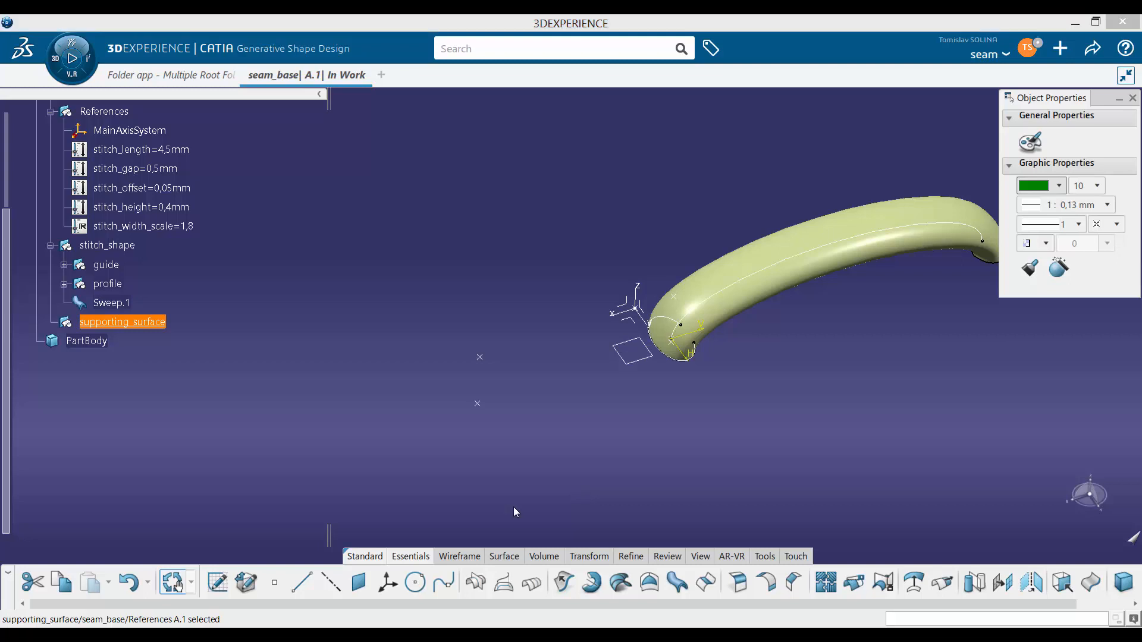
Create a positioned sketch on Plane.1 and flip the sketch view so the H and V axes point right and up
{"action": "left_click", "coordinate": [211, 588]}
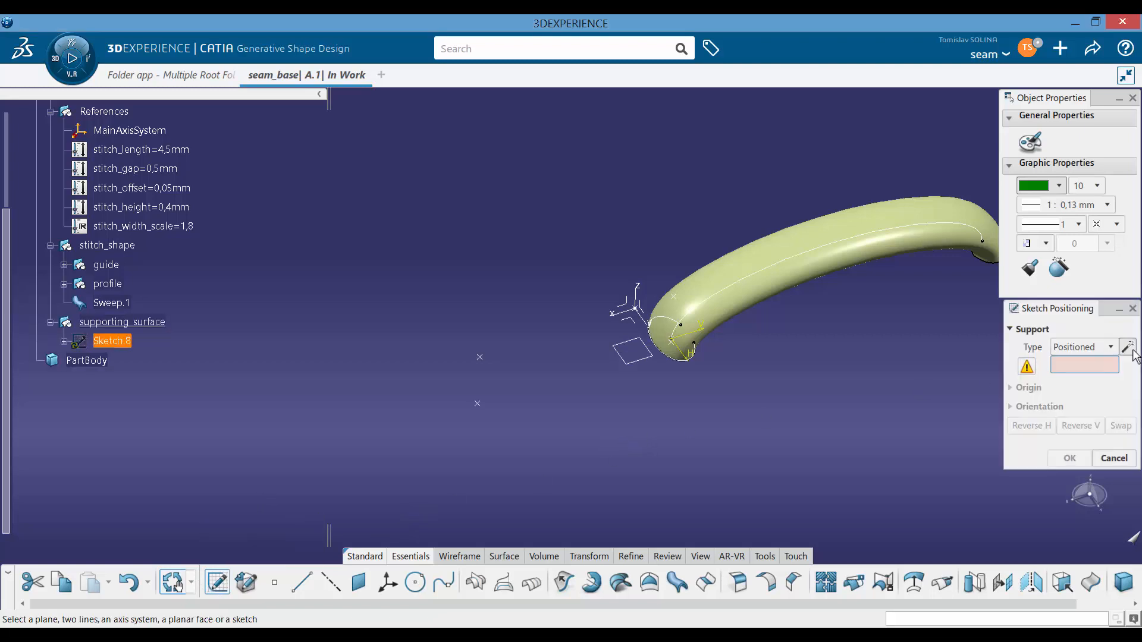
{"action": "left_click", "coordinate": [634, 365]}
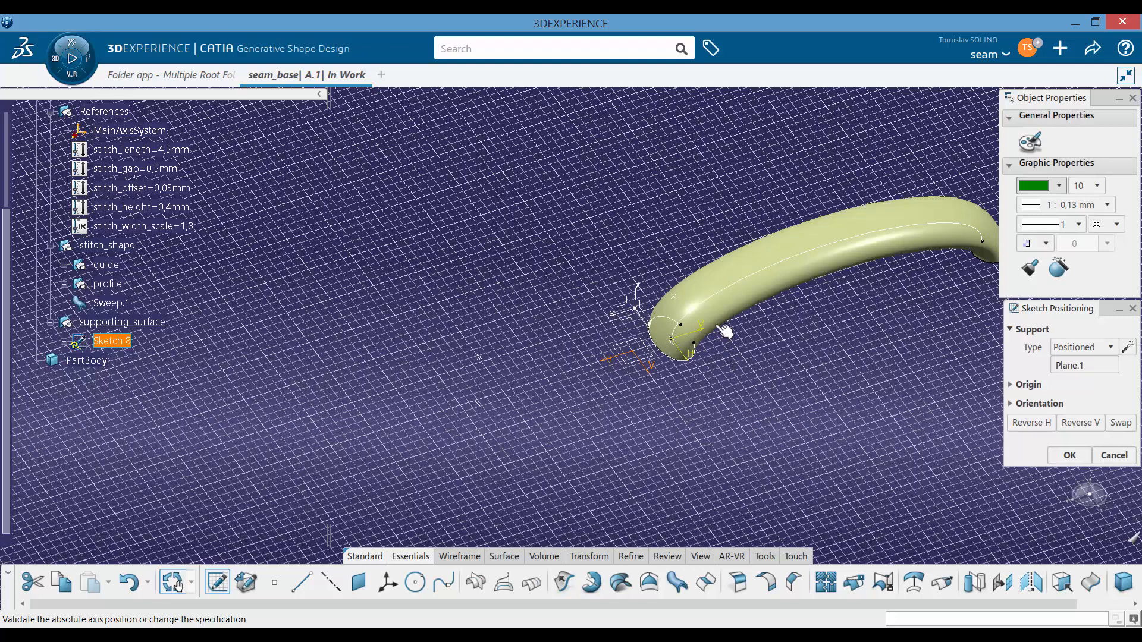
{"action": "left_click", "coordinate": [1069, 456]}
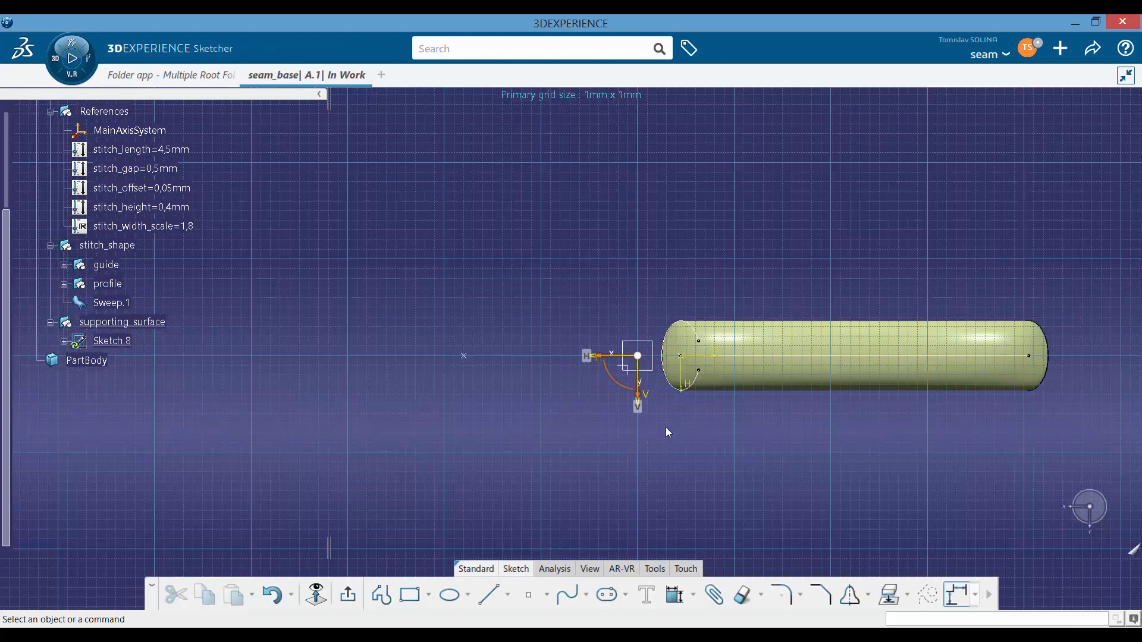
{"action": "mouse_move", "coordinate": [617, 386]}
{"action": "middle_mouse_down"}
{"action": "mouse_move", "coordinate": [457, 369]}
{"action": "mouse_move", "coordinate": [474, 372]}
{"action": "middle_mouse_up"}
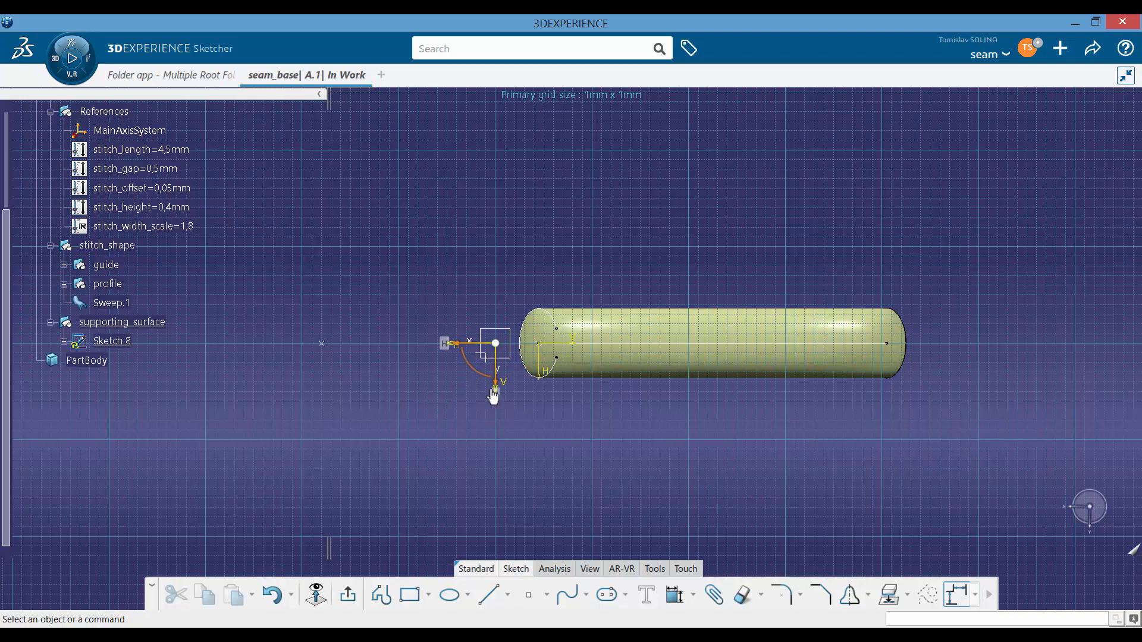
{"action": "left_click", "coordinate": [315, 595]}
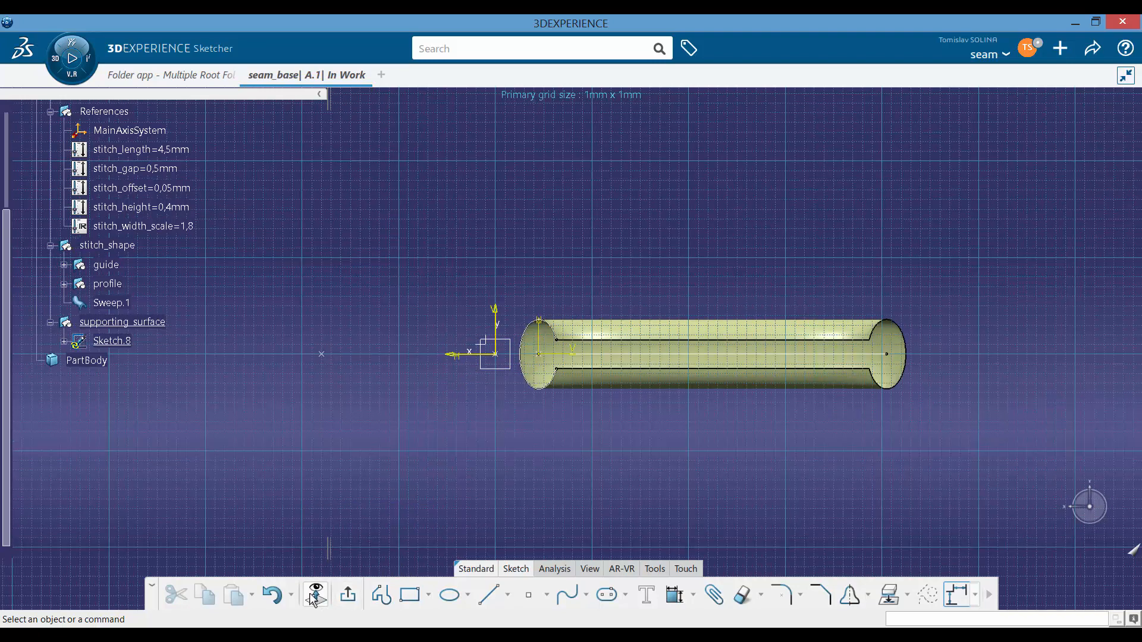
{"action": "left_click", "coordinate": [315, 595]}
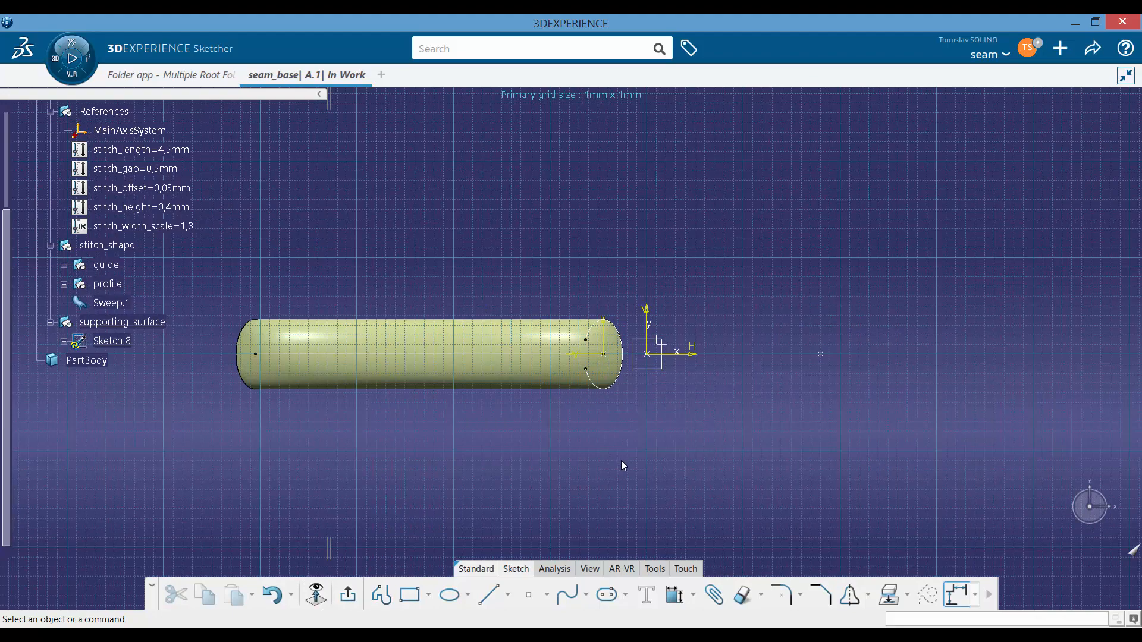
Sketch an ellipse centred on the origin, with a horizontal major radius of about 0.4 mm and a minor radius of about 0.2 mm
{"action": "mouse_move", "coordinate": [621, 463]}
{"action": "middle_mouse_down"}
{"action": "mouse_move", "coordinate": [573, 454]}
{"action": "mouse_move", "coordinate": [584, 439]}
{"action": "middle_mouse_up"}
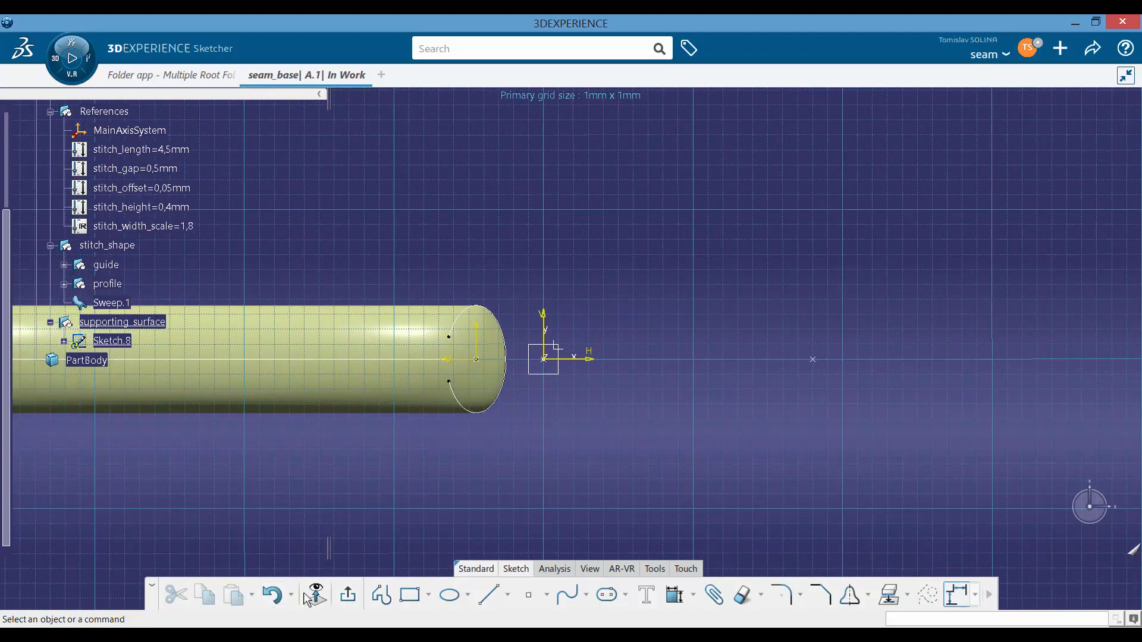
{"action": "left_click", "coordinate": [451, 595]}
{"action": "left_click", "coordinate": [543, 359]}
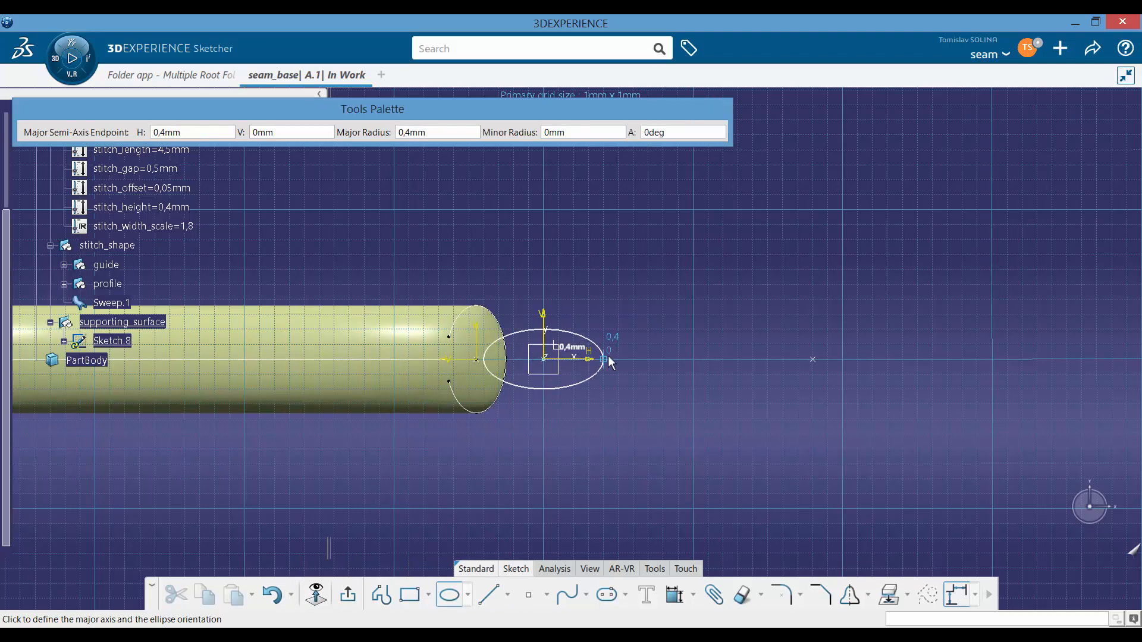
{"action": "left_click", "coordinate": [607, 355]}
{"action": "left_click", "coordinate": [545, 329]}
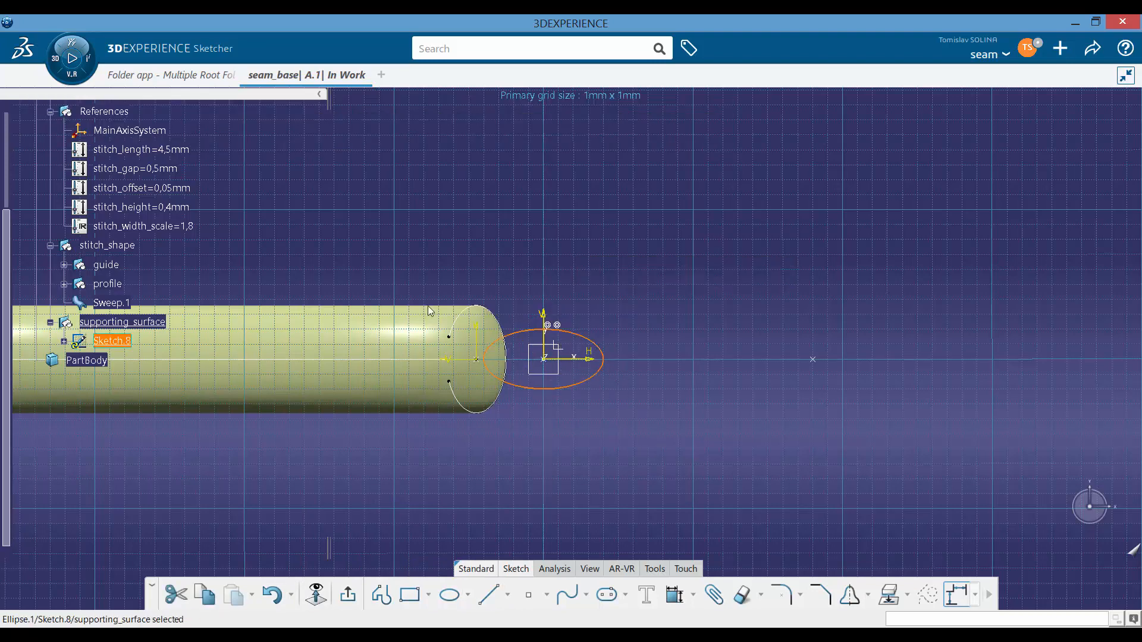
Dimension the ellipse's full major axis and place the dimension above the ellipse
{"action": "middle_click_drag", "start_coordinate": [658, 324], "coordinate": [672, 281]}
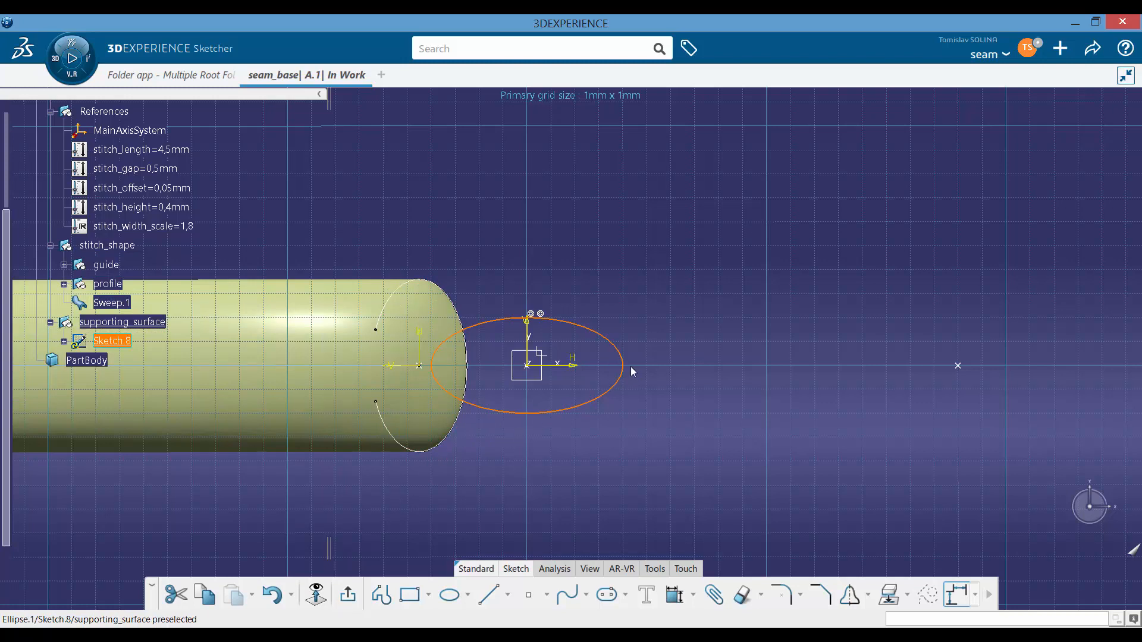
{"action": "right_click", "coordinate": [577, 323]}
{"action": "left_click", "coordinate": [604, 298]}
{"action": "left_click", "coordinate": [675, 595]}
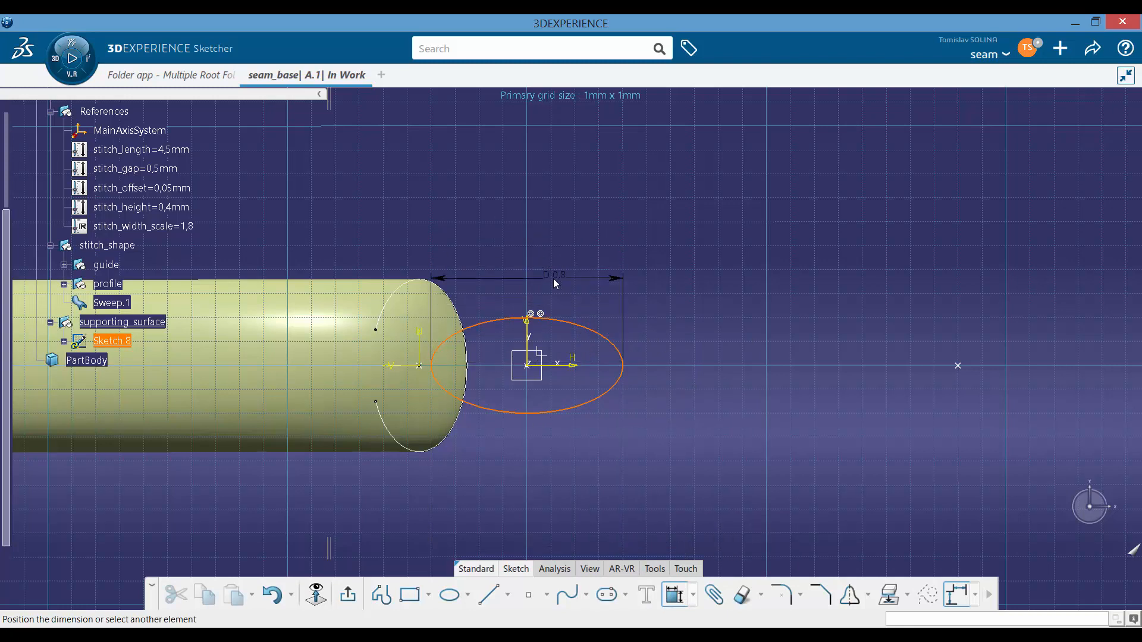
{"action": "left_click", "coordinate": [551, 278]}
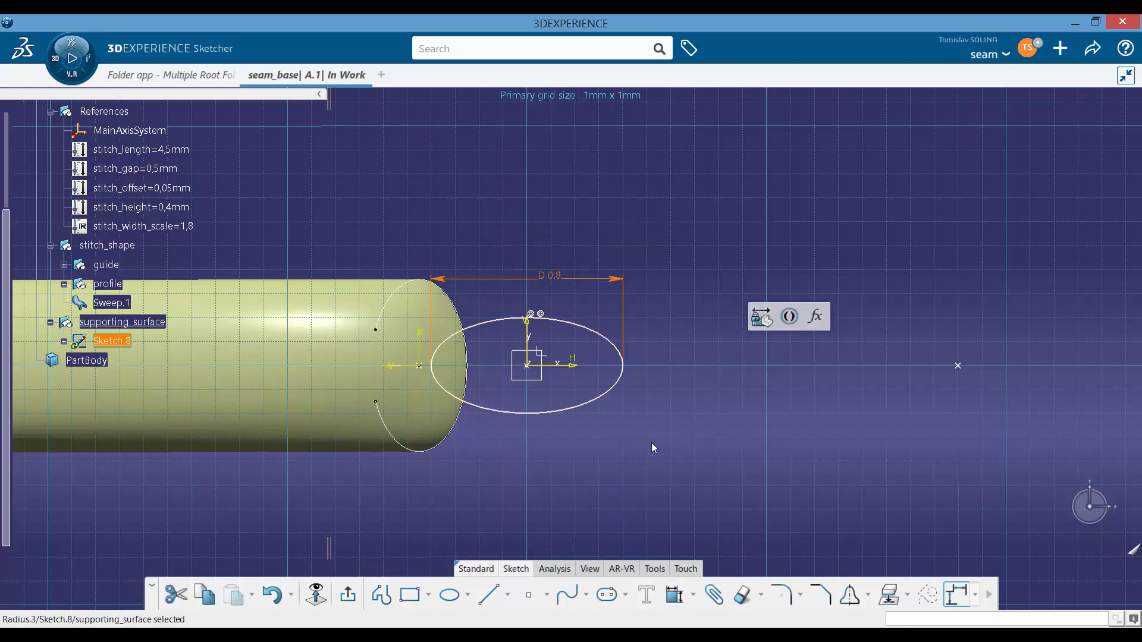
Dimension the ellipse's full minor axis using the Semiminor axis option and place the dimension beside the ellipse
{"action": "left_click", "coordinate": [674, 594]}
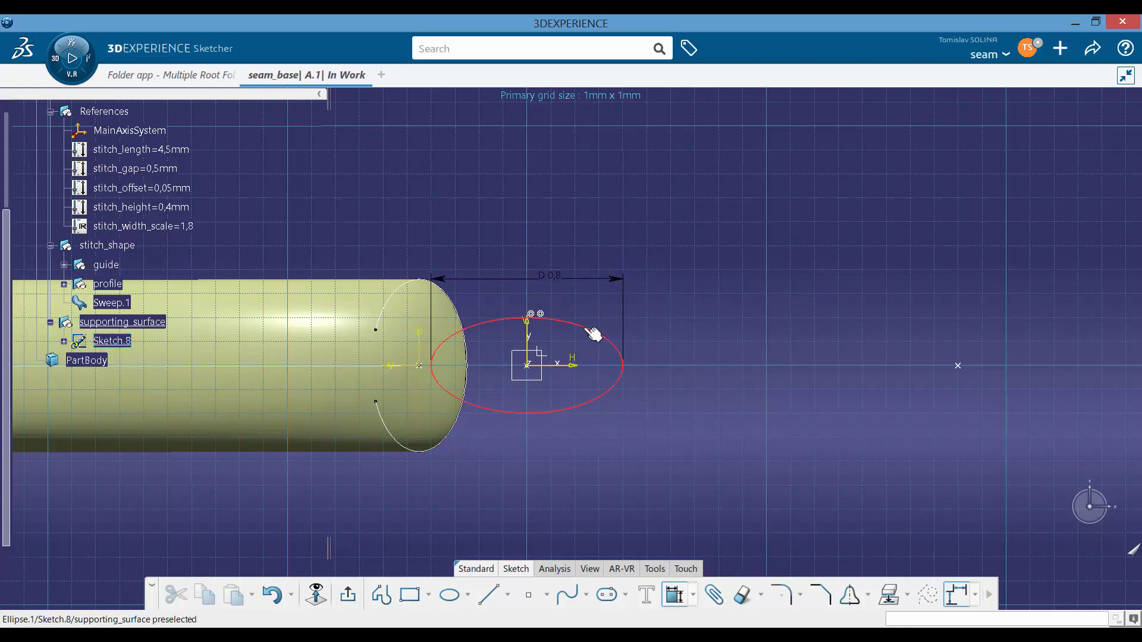
{"action": "left_click", "coordinate": [594, 331]}
{"action": "right_click", "coordinate": [674, 359]}
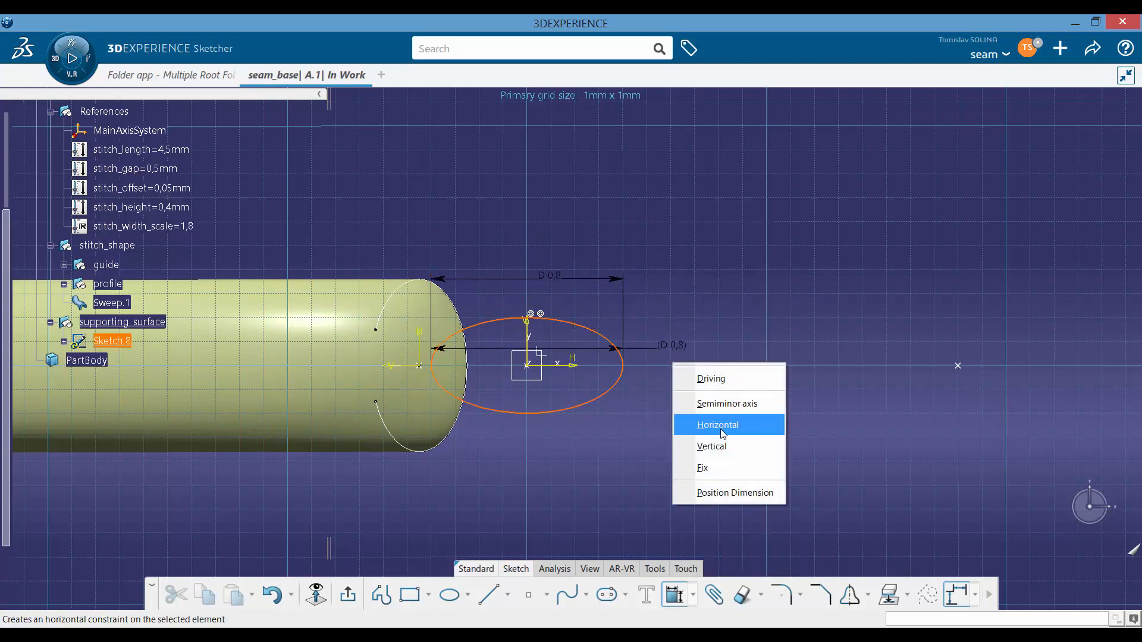
{"action": "left_click", "coordinate": [722, 403]}
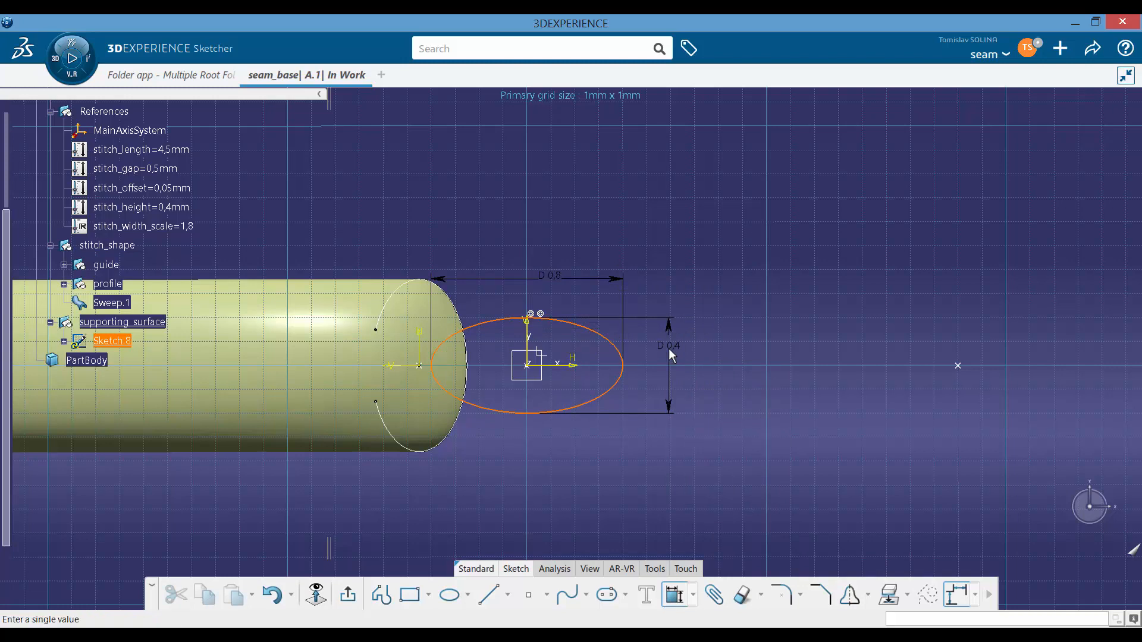
{"action": "left_click", "coordinate": [669, 348]}
Add a horizontal constraint to the ellipse to fix its orientation
{"action": "left_click", "coordinate": [673, 595]}
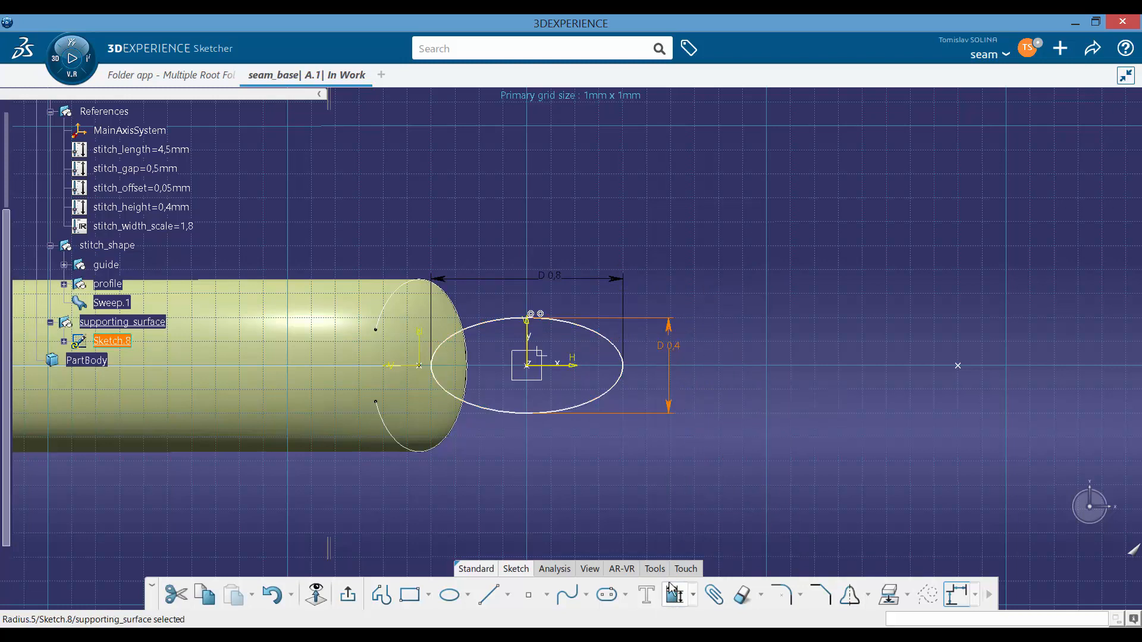
{"action": "left_click", "coordinate": [591, 331]}
{"action": "right_click", "coordinate": [592, 355]}
{"action": "left_click", "coordinate": [630, 449]}
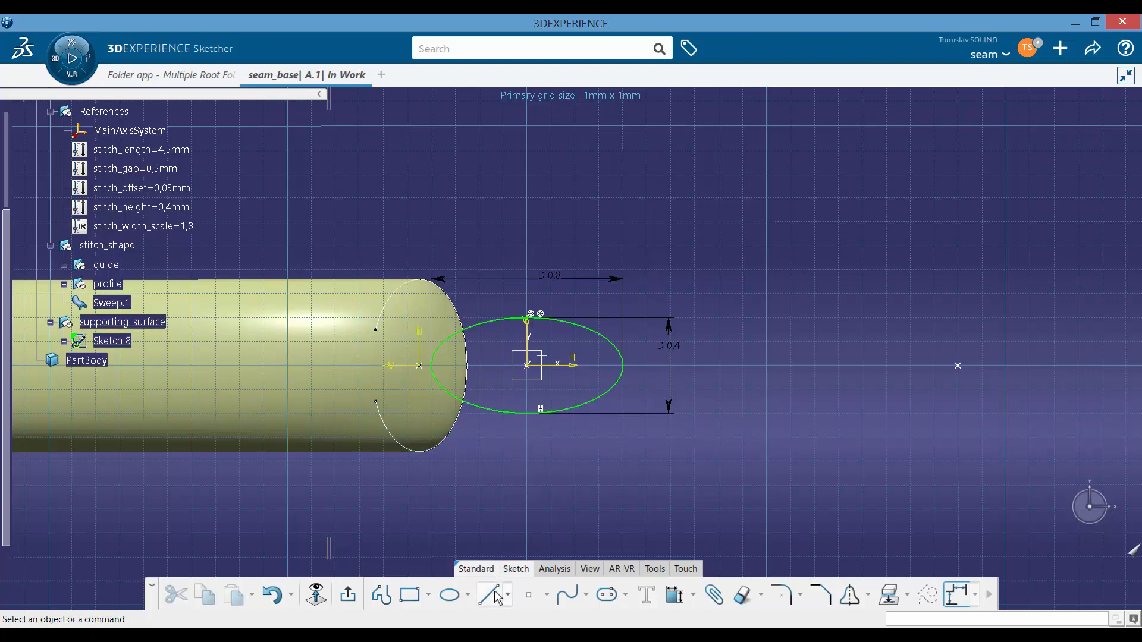
Draw a vertical line across the ellipse at about H -0.2 mm and trim off the ellipse's end beyond it
{"action": "mouse_move", "coordinate": [636, 456]}
{"action": "middle_mouse_down"}
{"action": "mouse_move", "coordinate": [667, 407]}
{"action": "mouse_move", "coordinate": [499, 327]}
{"action": "middle_mouse_up"}
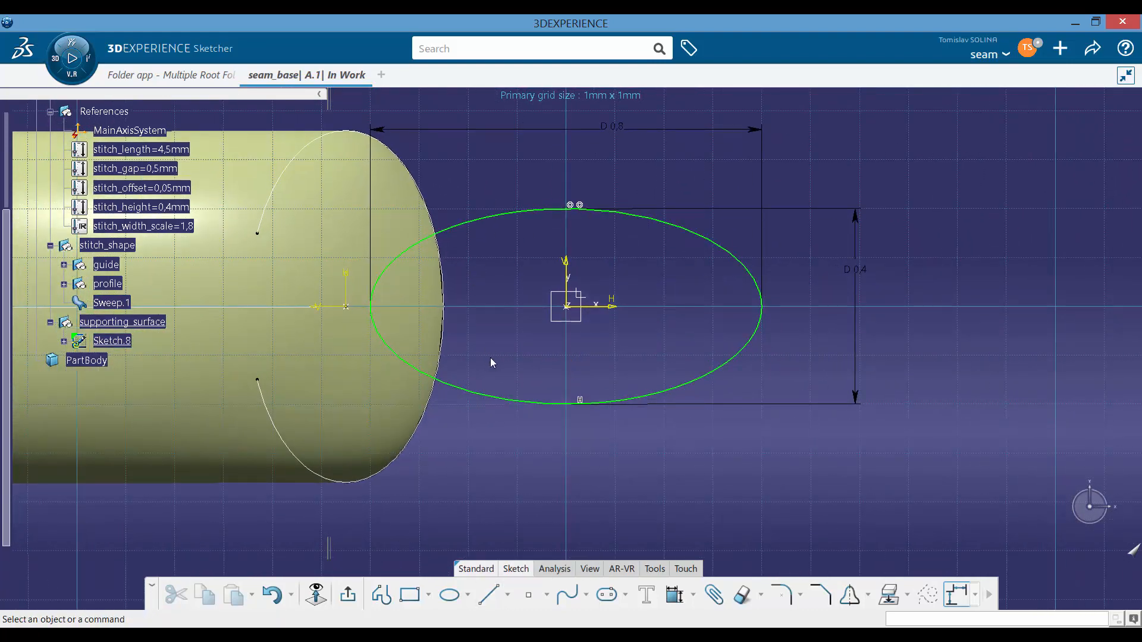
{"action": "left_click", "coordinate": [489, 595]}
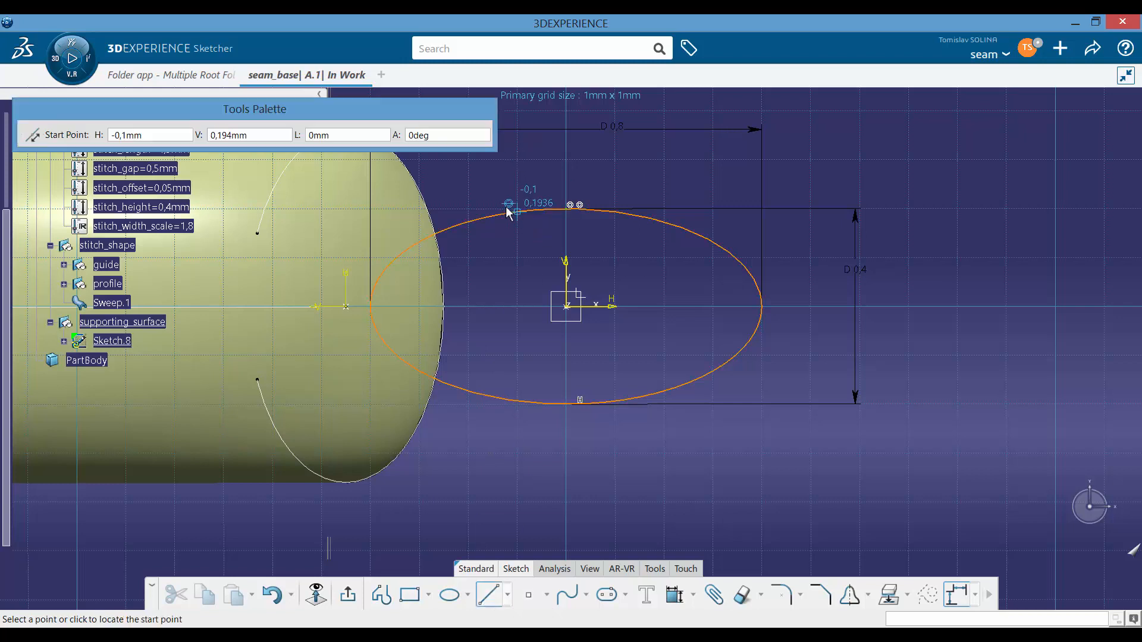
{"action": "left_click", "coordinate": [468, 222]}
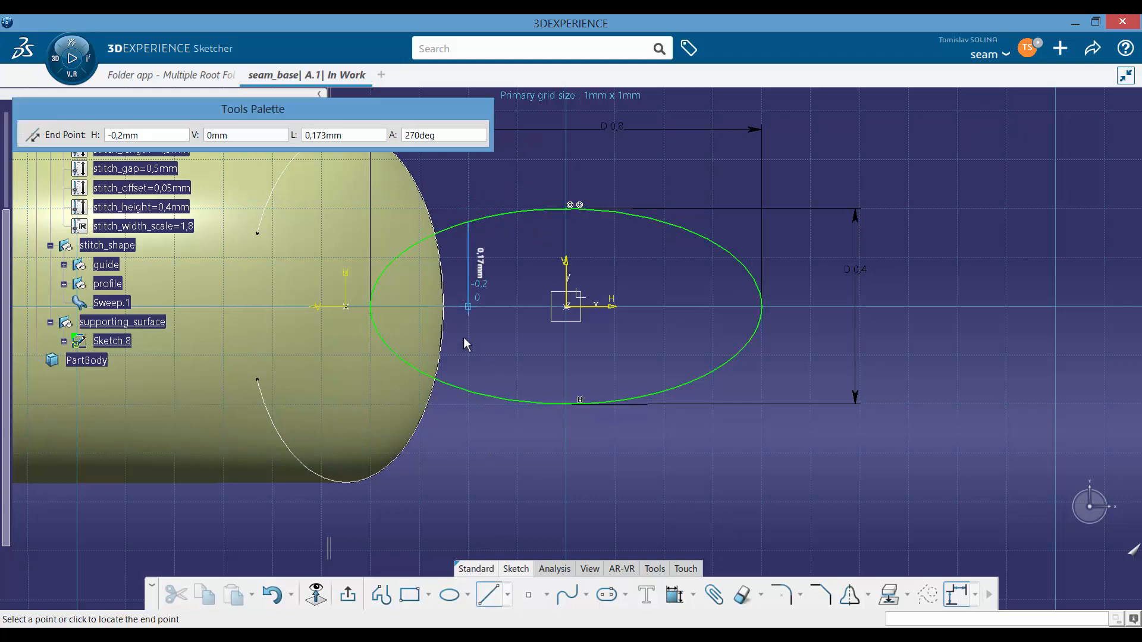
{"action": "left_click", "coordinate": [470, 390]}
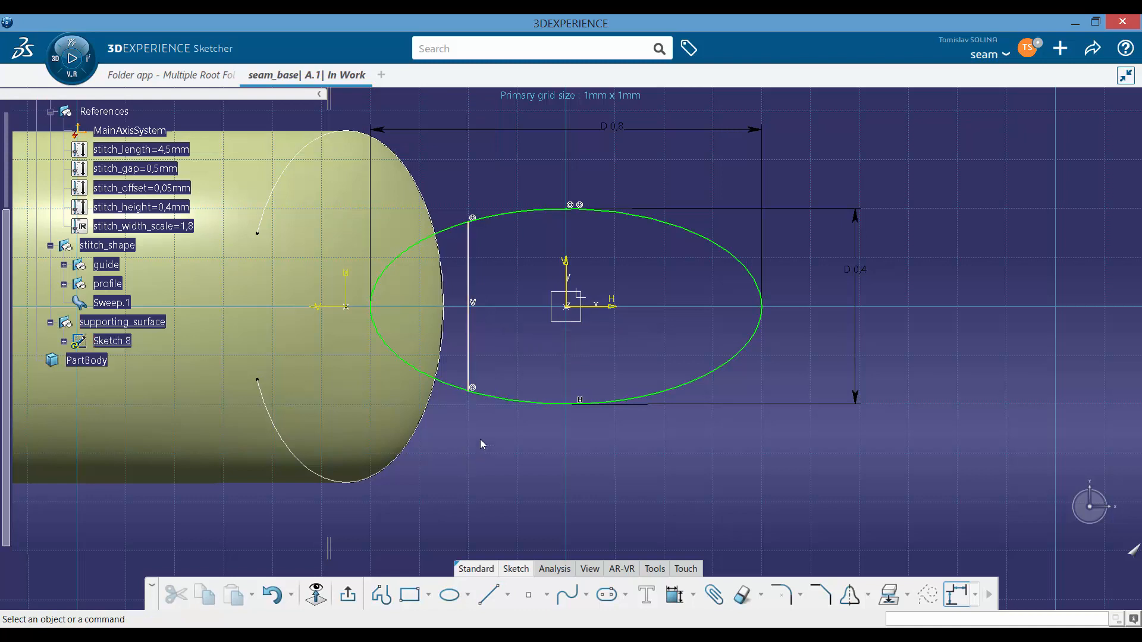
{"action": "left_click", "coordinate": [742, 594]}
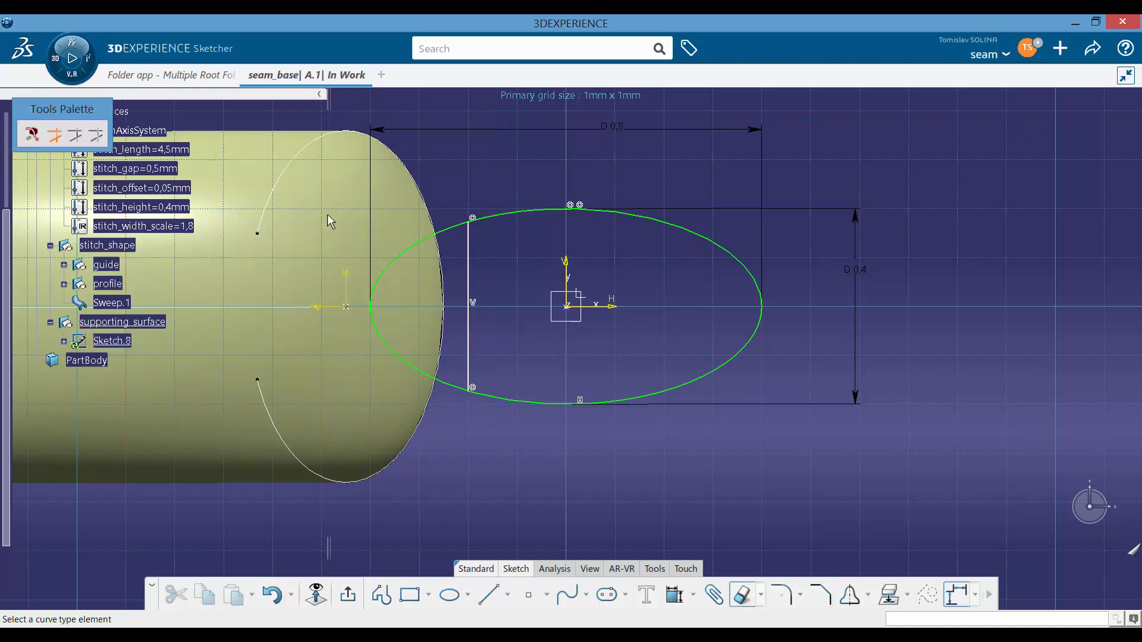
{"action": "left_click", "coordinate": [397, 256]}
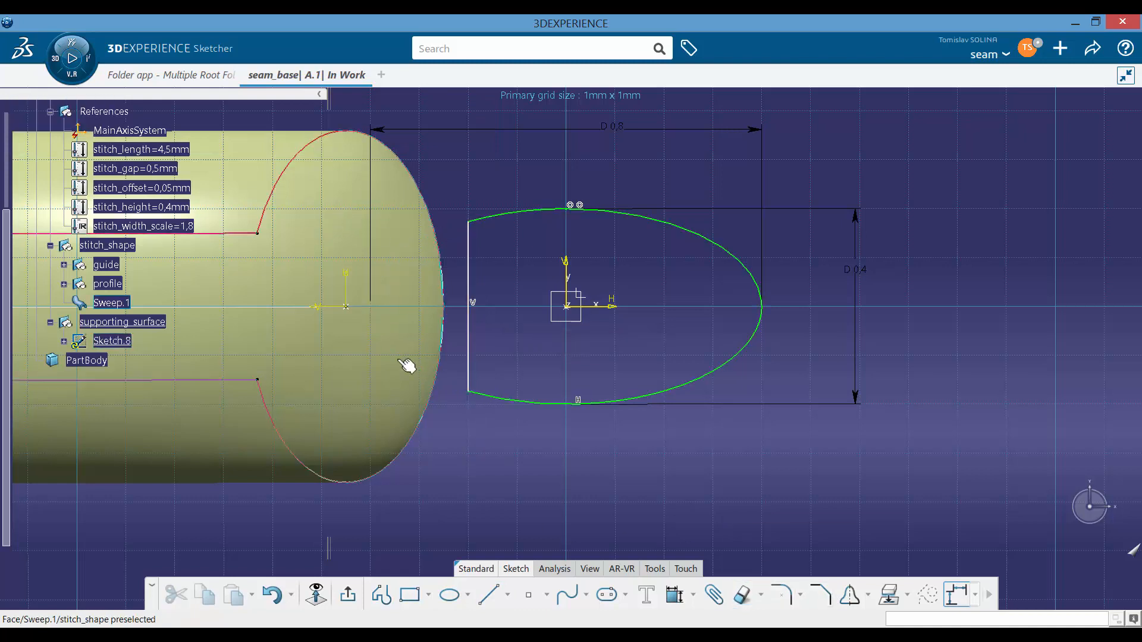
Make the vertical line coincident with the sketch's V axis
{"action": "left_click", "coordinate": [469, 273]}
{"action": "left_click", "coordinate": [566, 263], "text": "ctrl"}
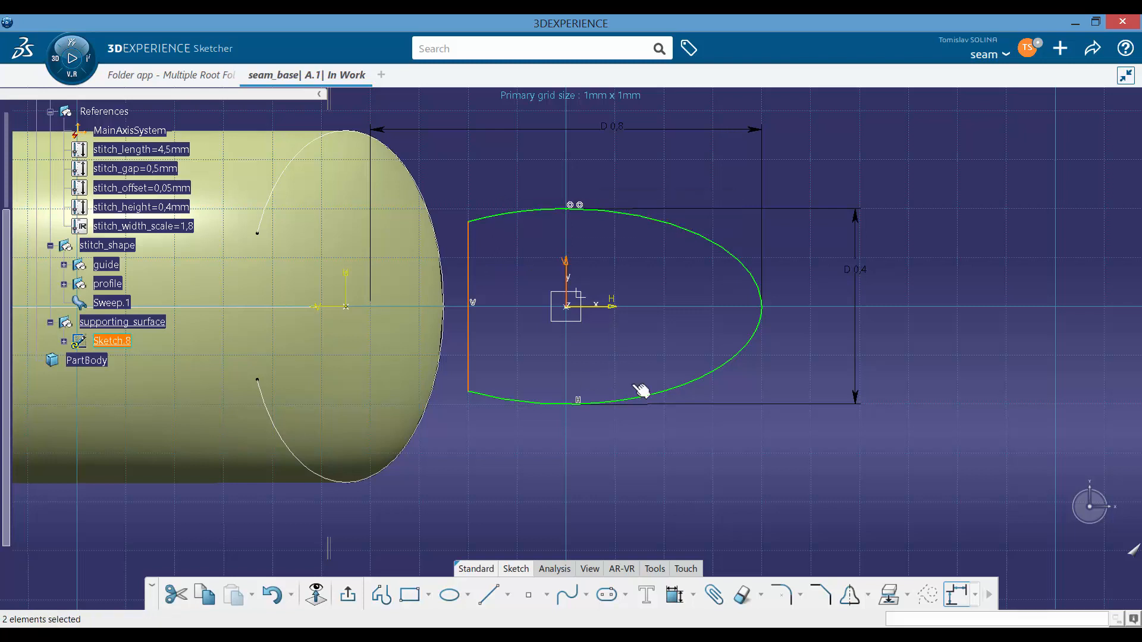
{"action": "left_click", "coordinate": [676, 594]}
{"action": "right_click", "coordinate": [623, 240]}
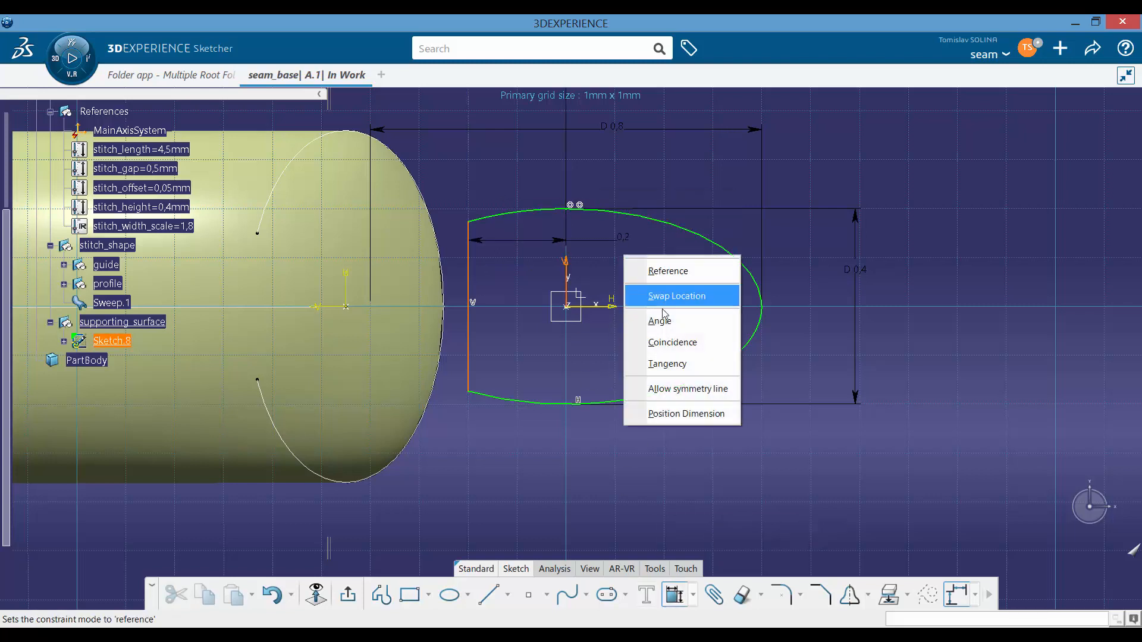
{"action": "left_click", "coordinate": [684, 344]}
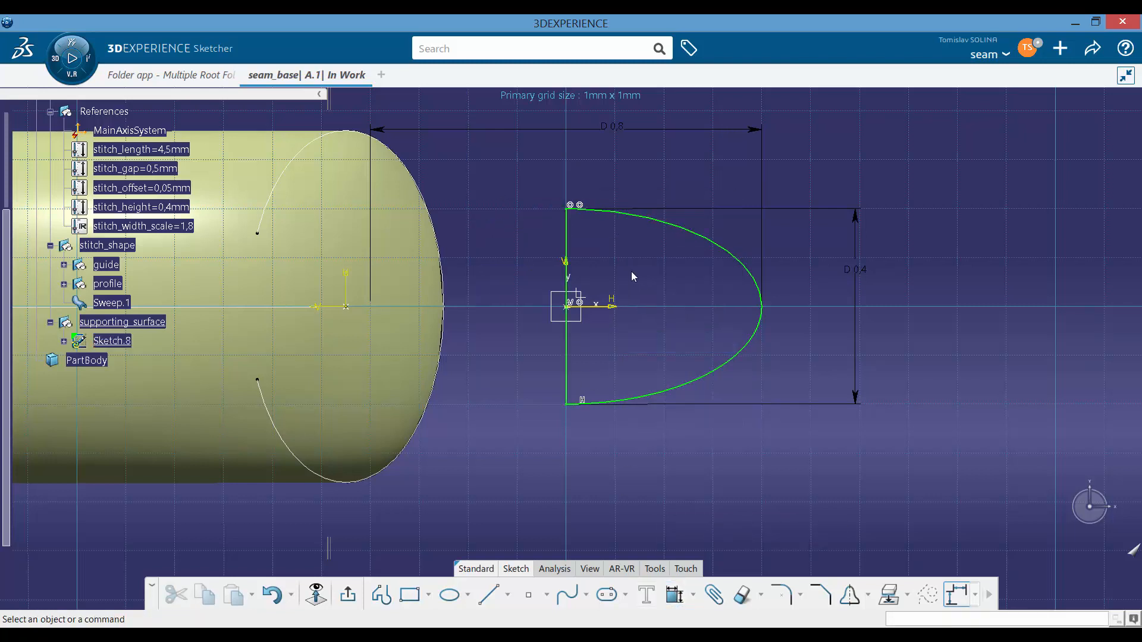
Convert the vertical line closing the half ellipse into a construction element
{"action": "left_click", "coordinate": [568, 235]}
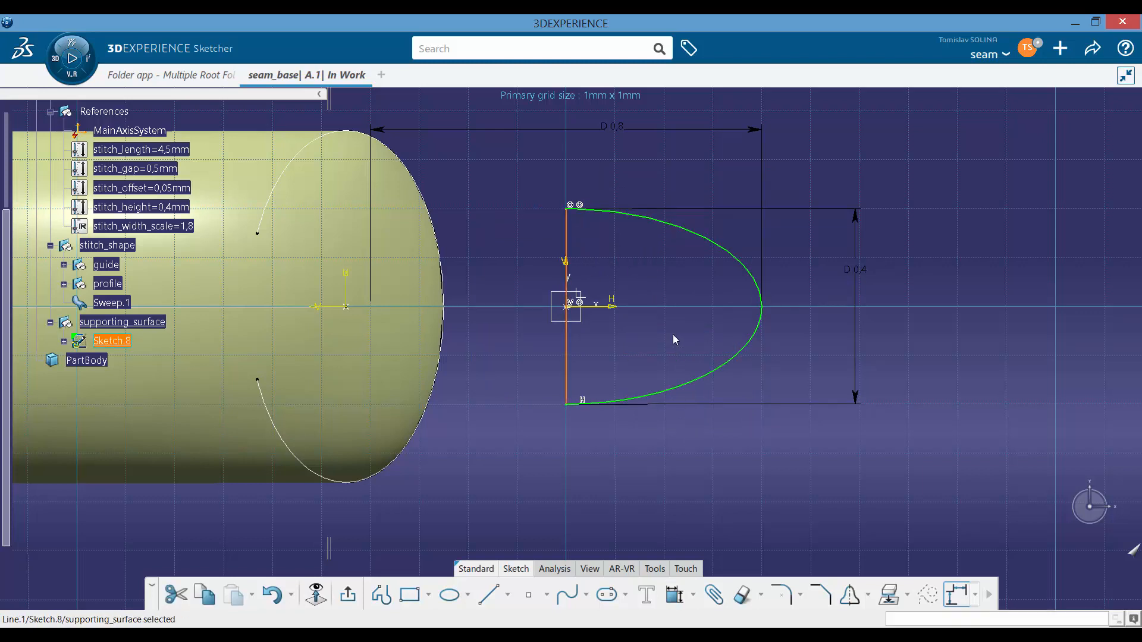
{"action": "left_click", "coordinate": [627, 265]}
{"action": "left_click", "coordinate": [570, 239]}
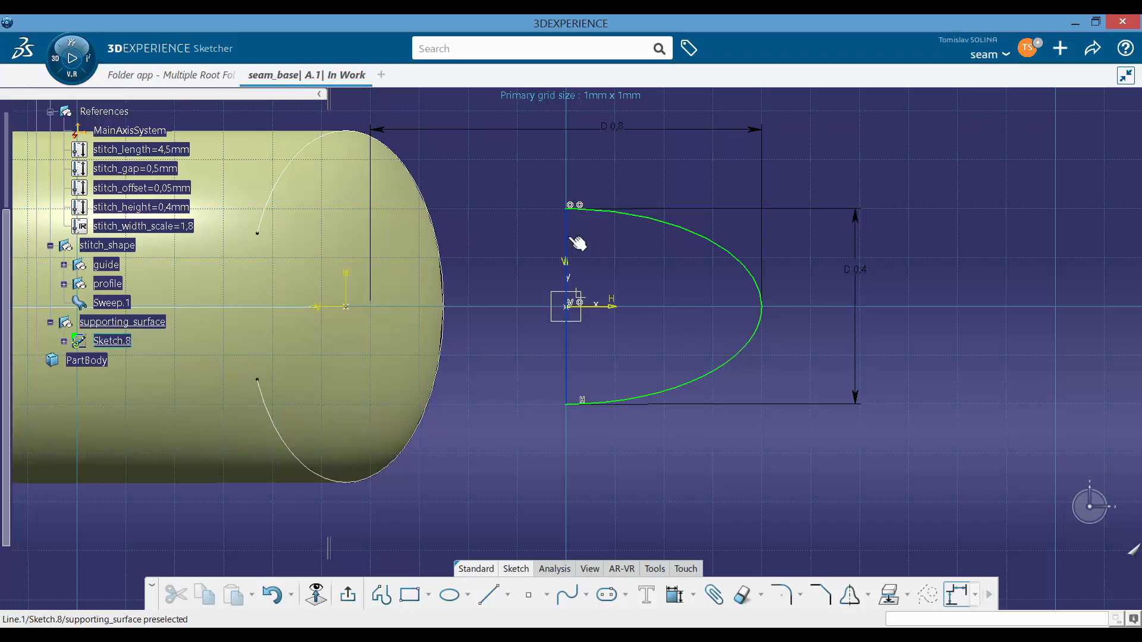
{"action": "left_click", "coordinate": [626, 195]}
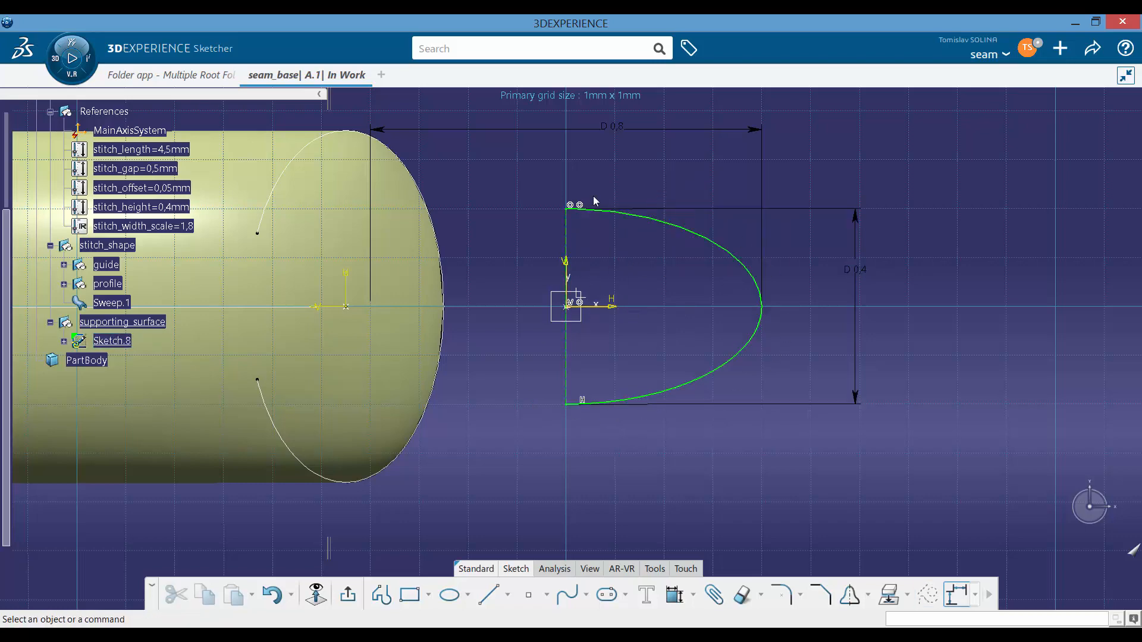
Drive the half ellipse's vertical radius with a formula multiplying the stitch_height parameter so that the radius becomes 0.32 mm
{"action": "middle_click_drag", "start_coordinate": [682, 293], "coordinate": [575, 337]}
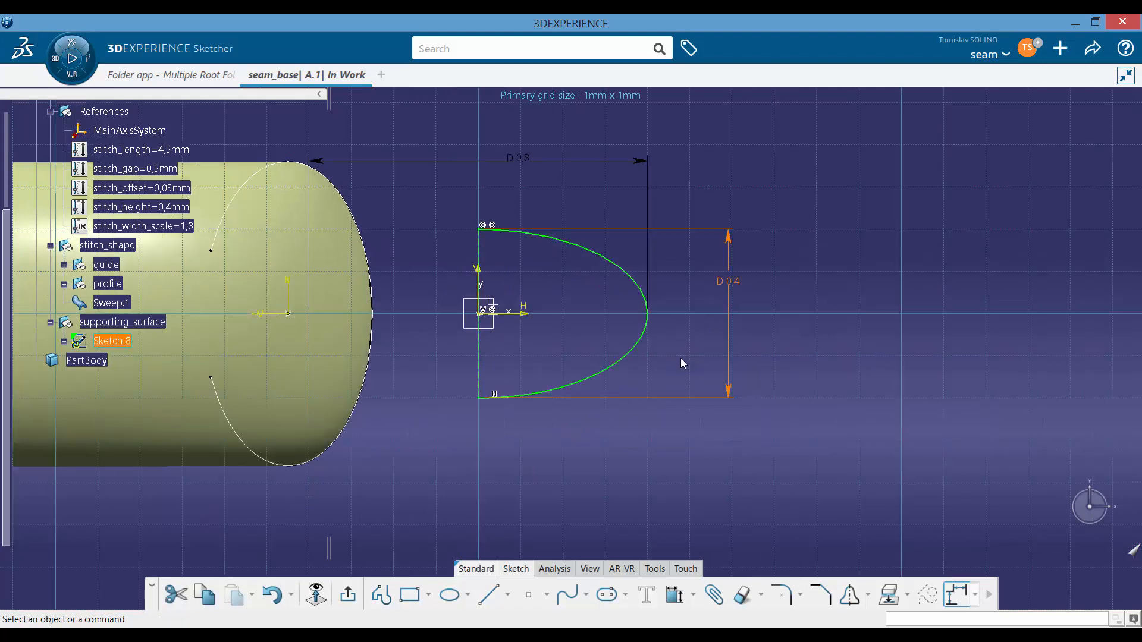
{"action": "left_click", "coordinate": [681, 358]}
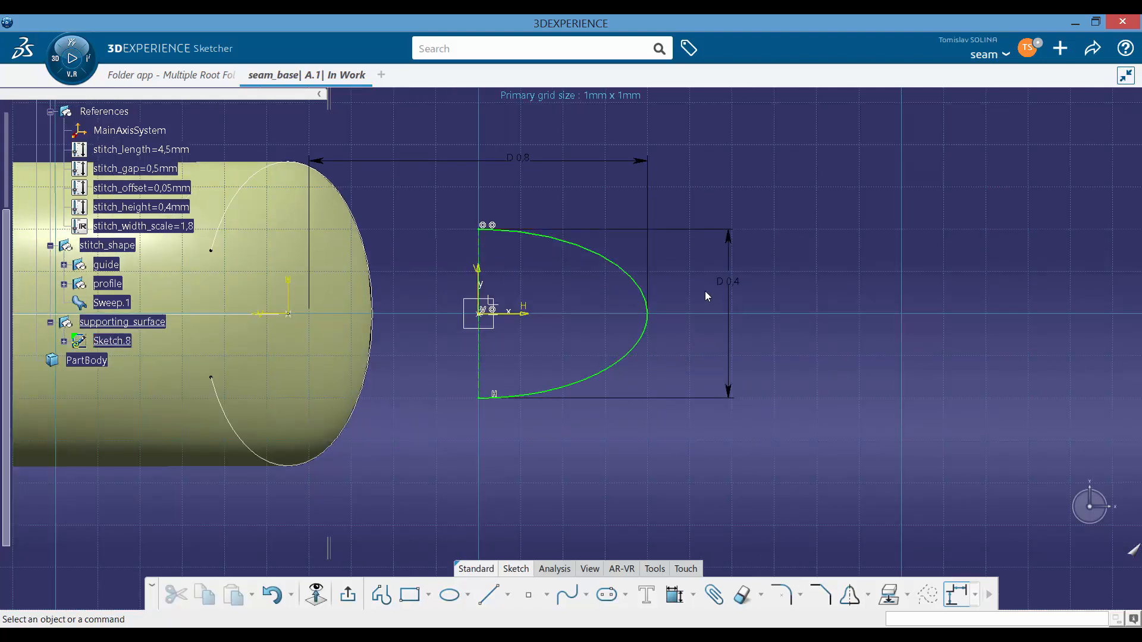
{"action": "right_click", "coordinate": [735, 288]}
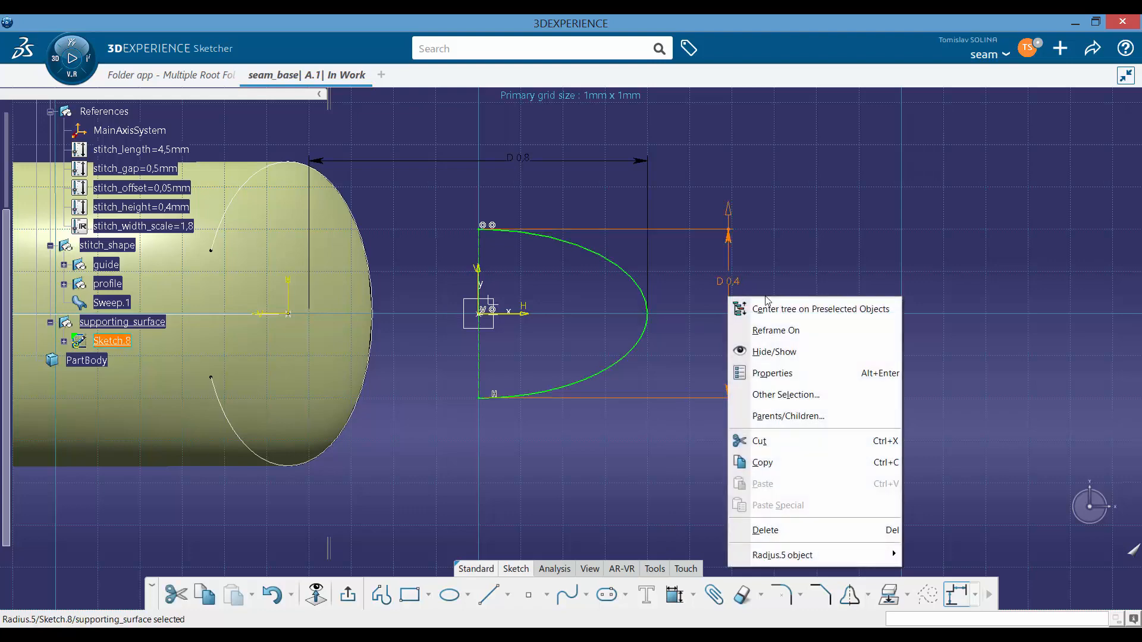
{"action": "mouse_move", "coordinate": [818, 554]}
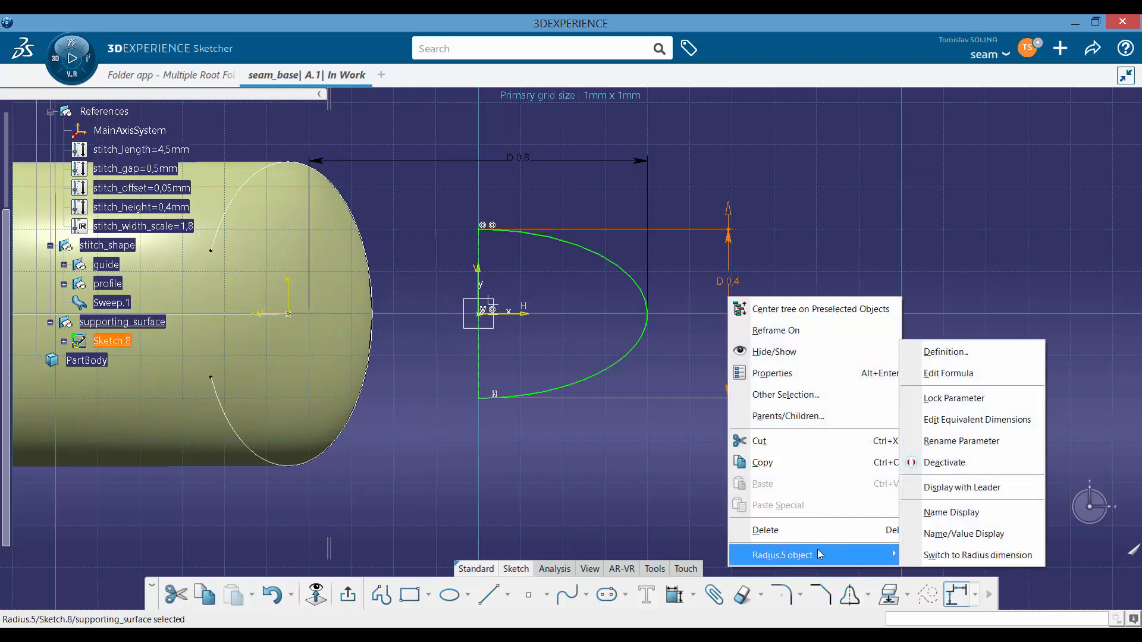
{"action": "left_click", "coordinate": [961, 378]}
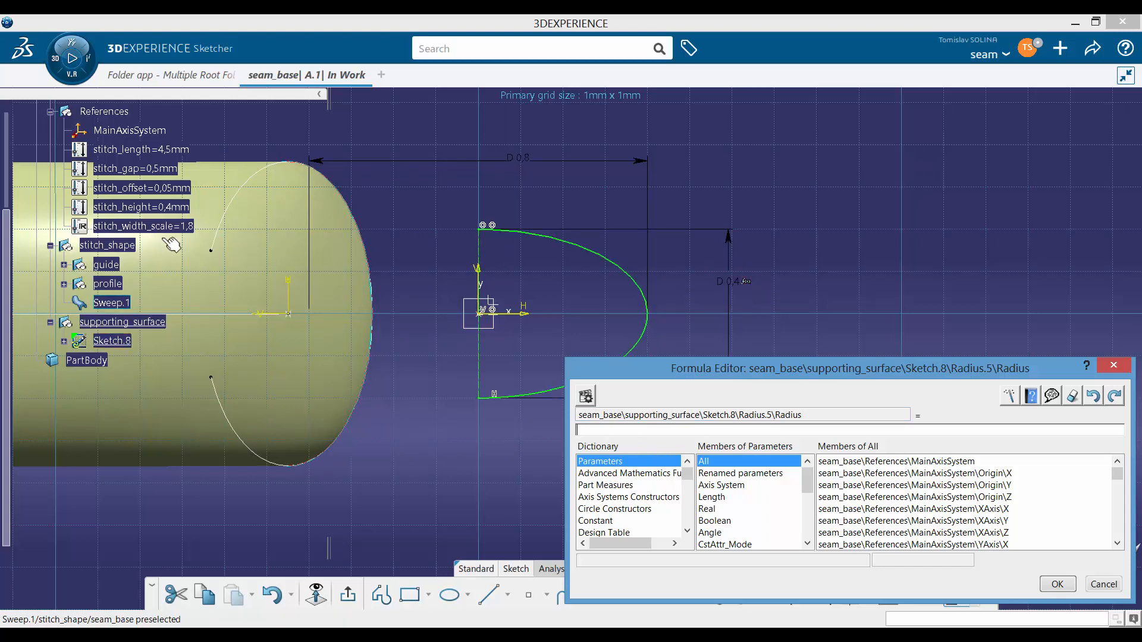
{"action": "left_click", "coordinate": [162, 209]}
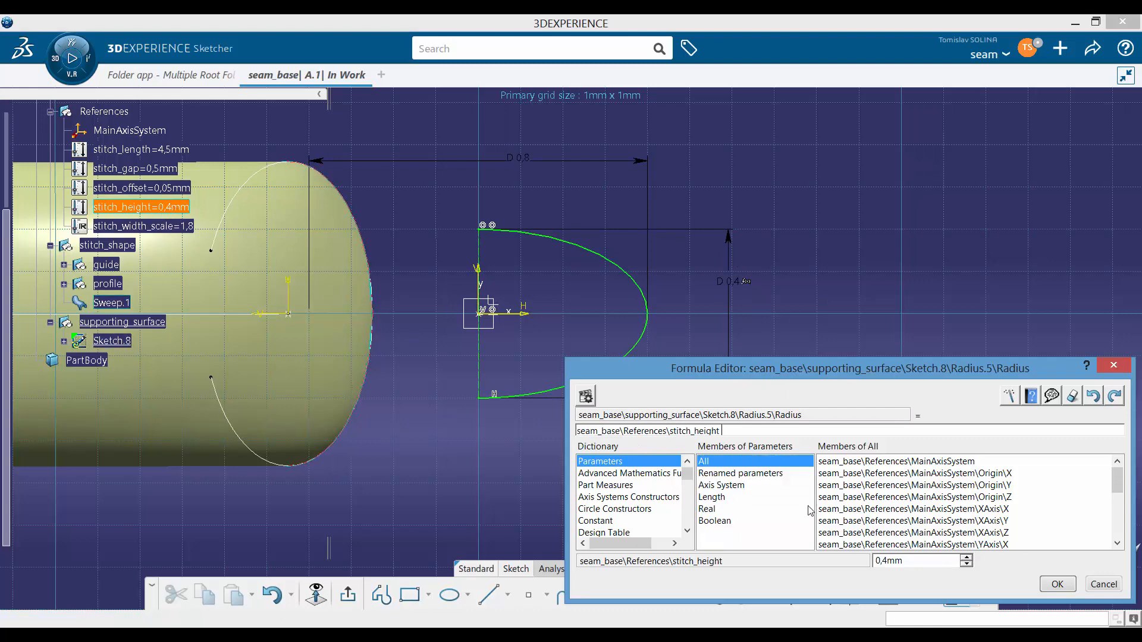
{"action": "type", "text": "*"}
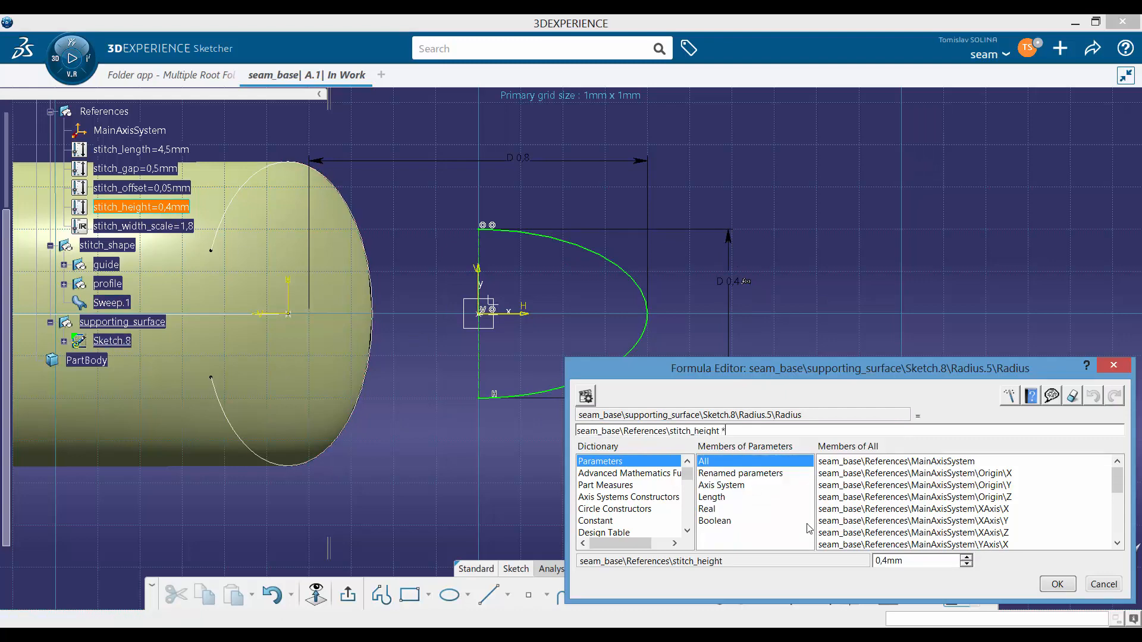
{"action": "key", "text": "Return"}
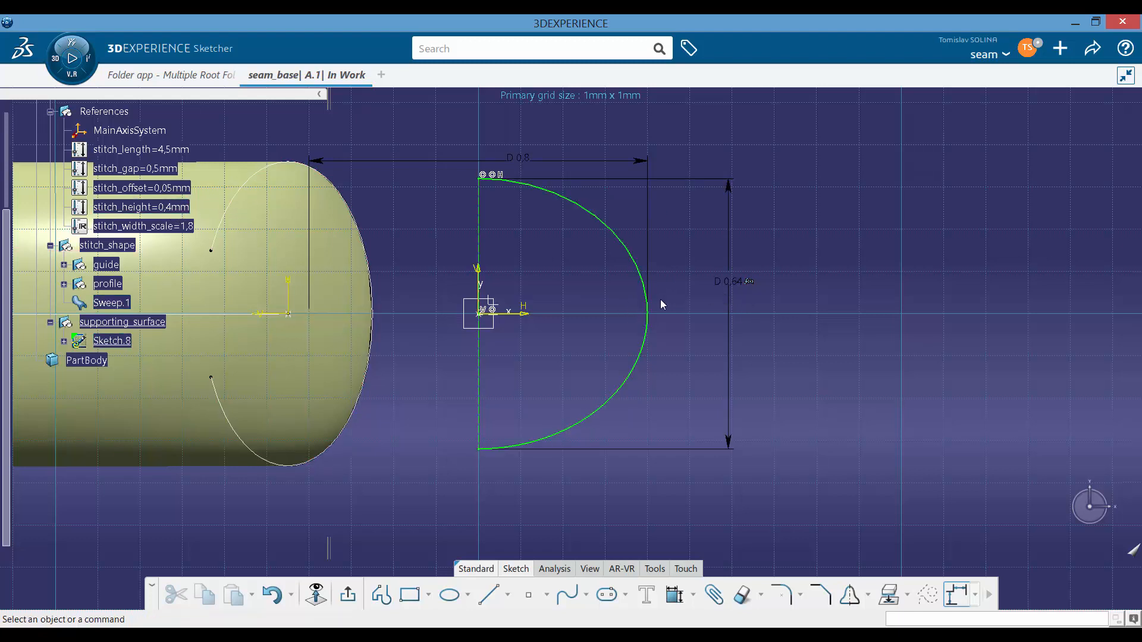
Drive the half ellipse's horizontal radius with a formula adding a divided stitch_height to the vertical radius, giving a 1.04 mm diameter
{"action": "right_click", "coordinate": [526, 161]}
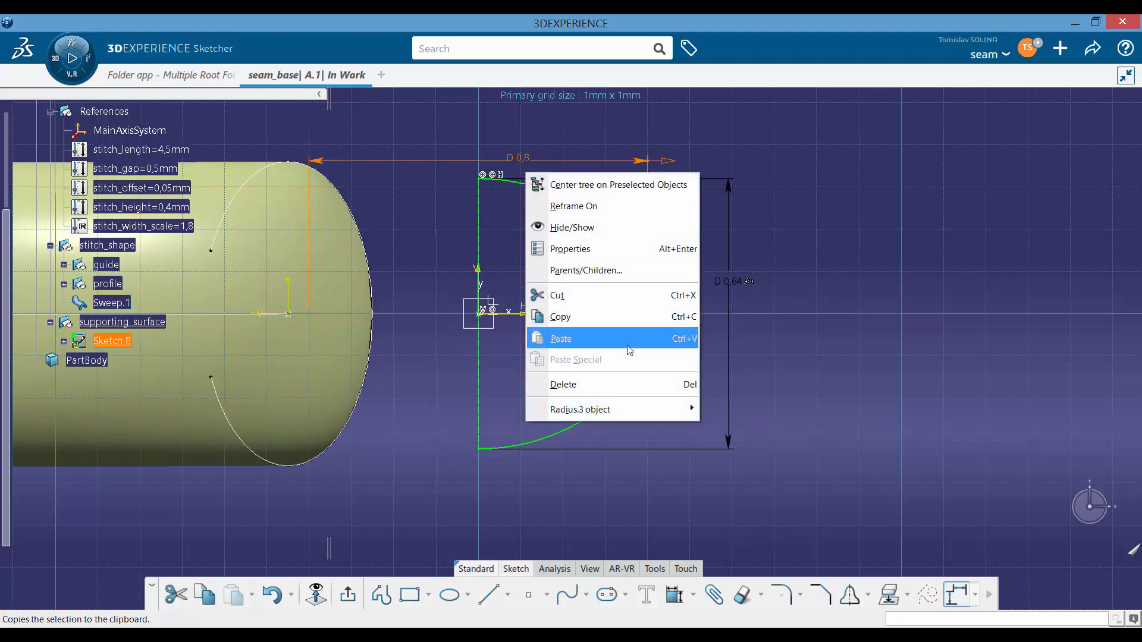
{"action": "mouse_move", "coordinate": [647, 408]}
{"action": "left_click", "coordinate": [758, 434]}
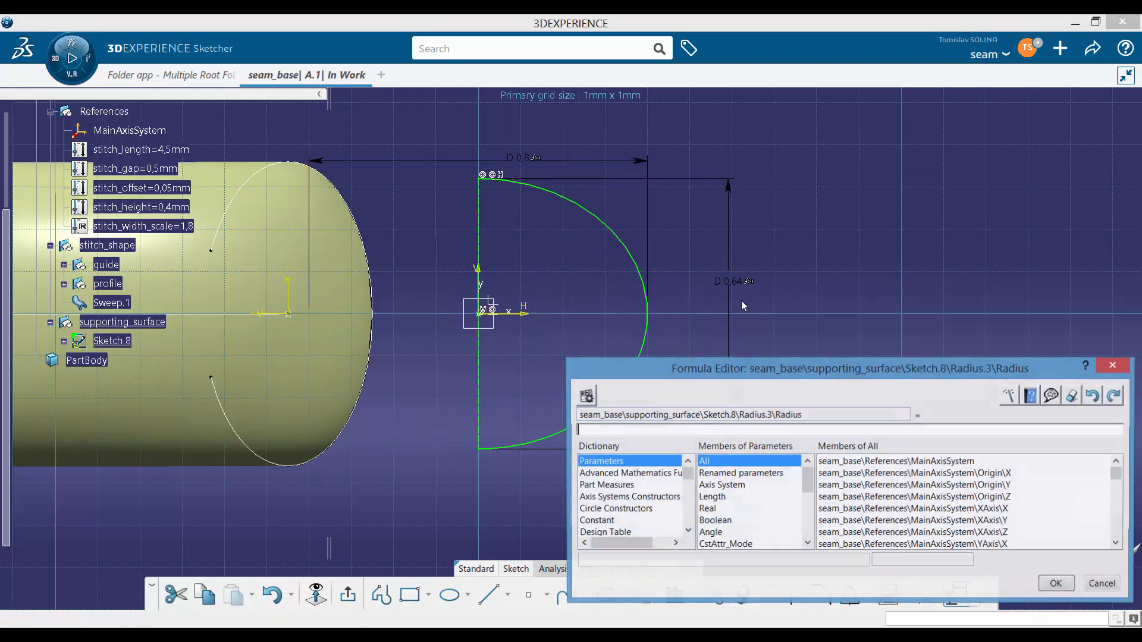
{"action": "left_click", "coordinate": [741, 291]}
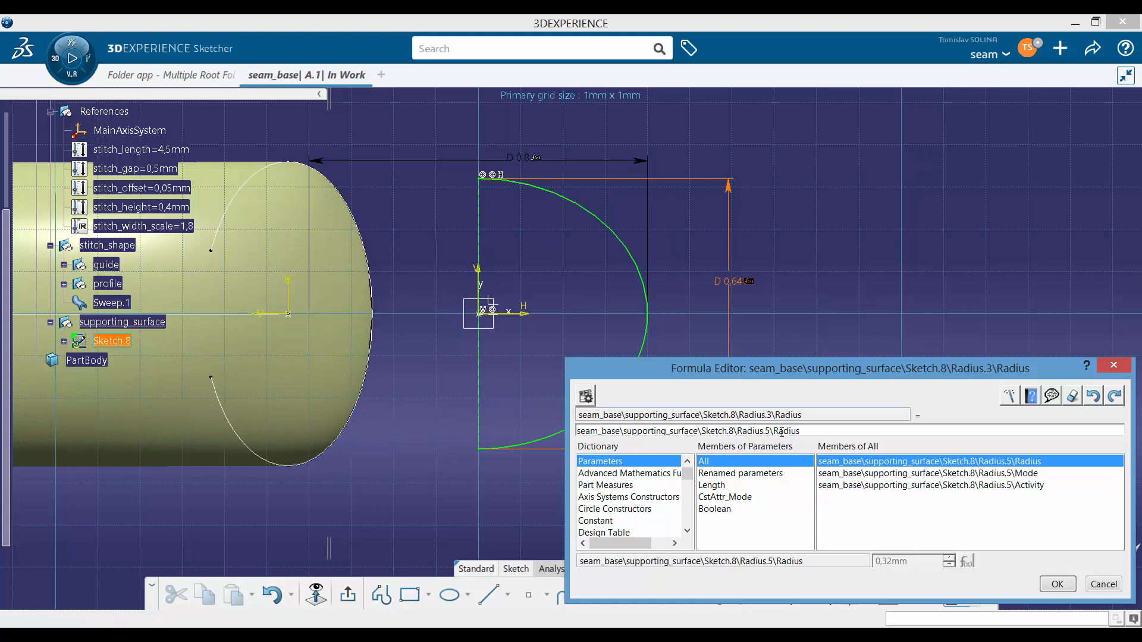
{"action": "type", "text": "+"}
{"action": "left_click", "coordinate": [169, 208]}
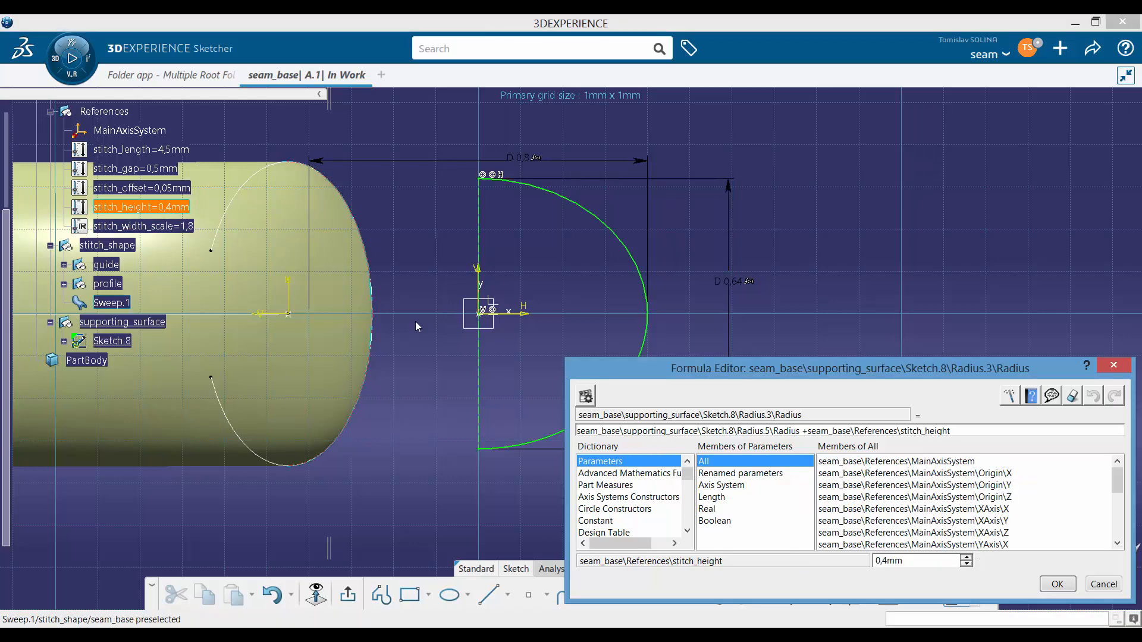
{"action": "mouse_move", "coordinate": [639, 276]}
{"action": "middle_mouse_down"}
{"action": "mouse_move", "coordinate": [541, 256]}
{"action": "mouse_move", "coordinate": [538, 286]}
{"action": "middle_mouse_up"}
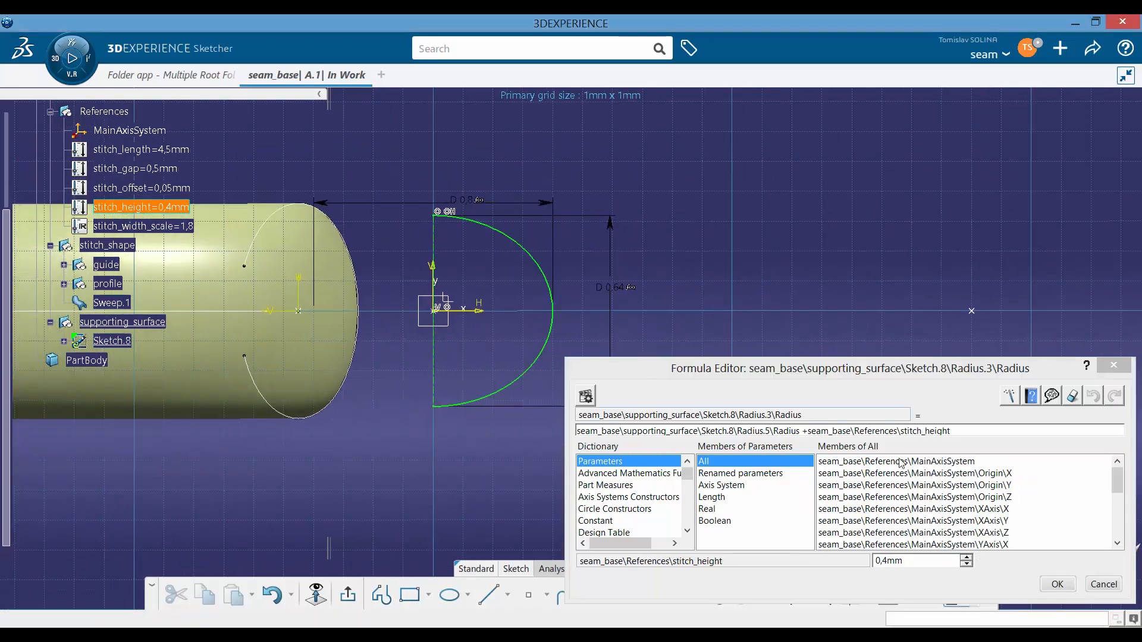
{"action": "left_click", "coordinate": [959, 430]}
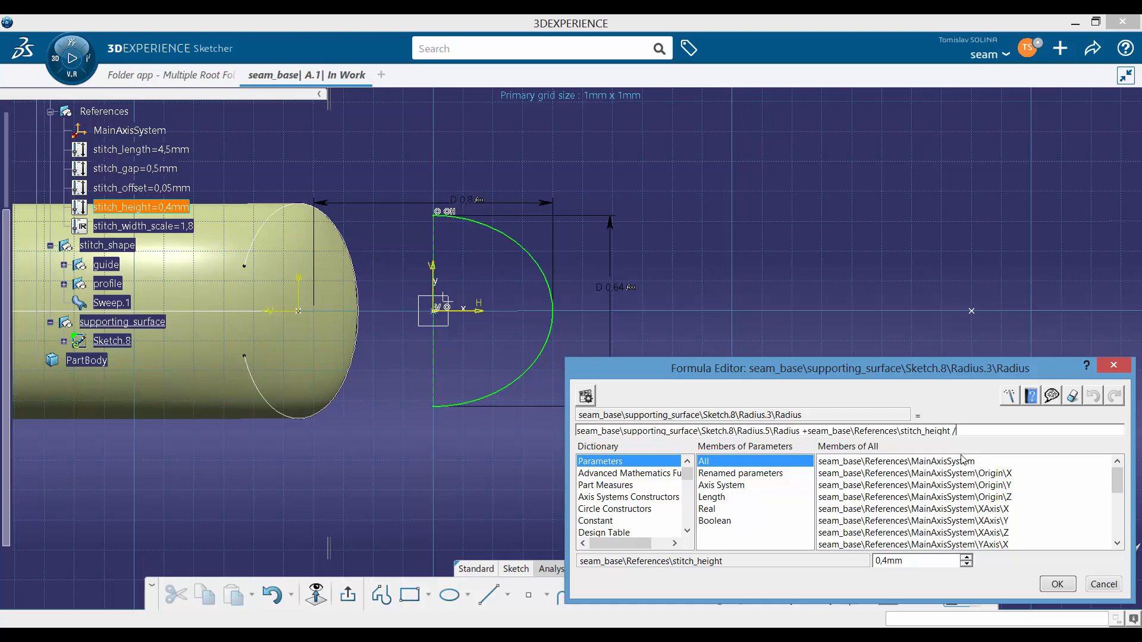
{"action": "key", "text": "Return"}
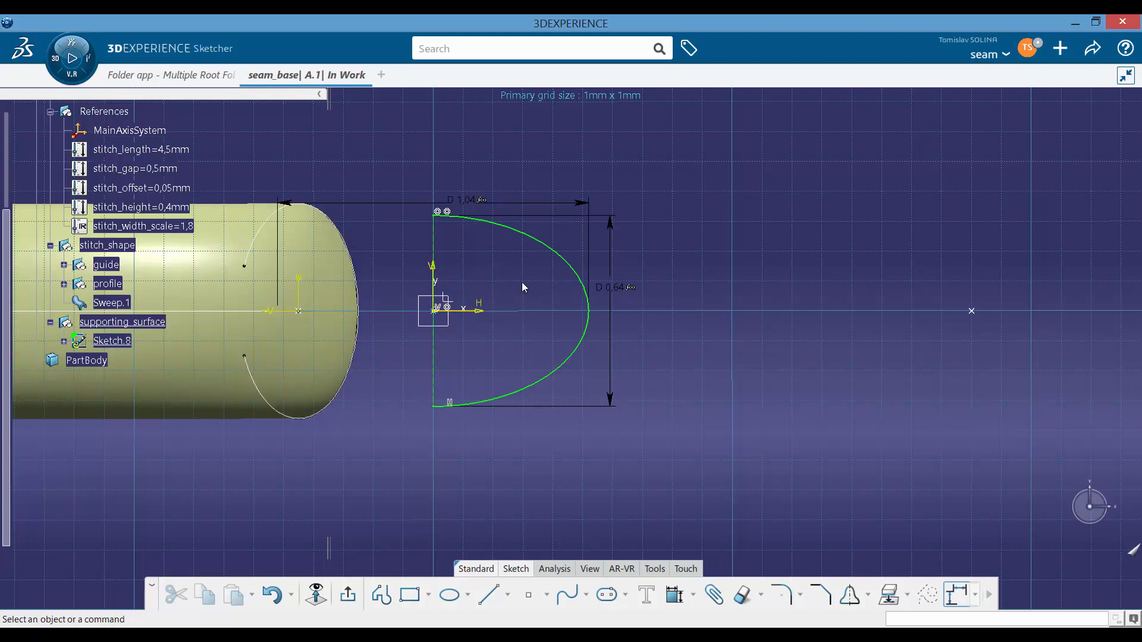
Finish the half-ellipse sketch and save the part locally
{"action": "left_click", "coordinate": [348, 595]}
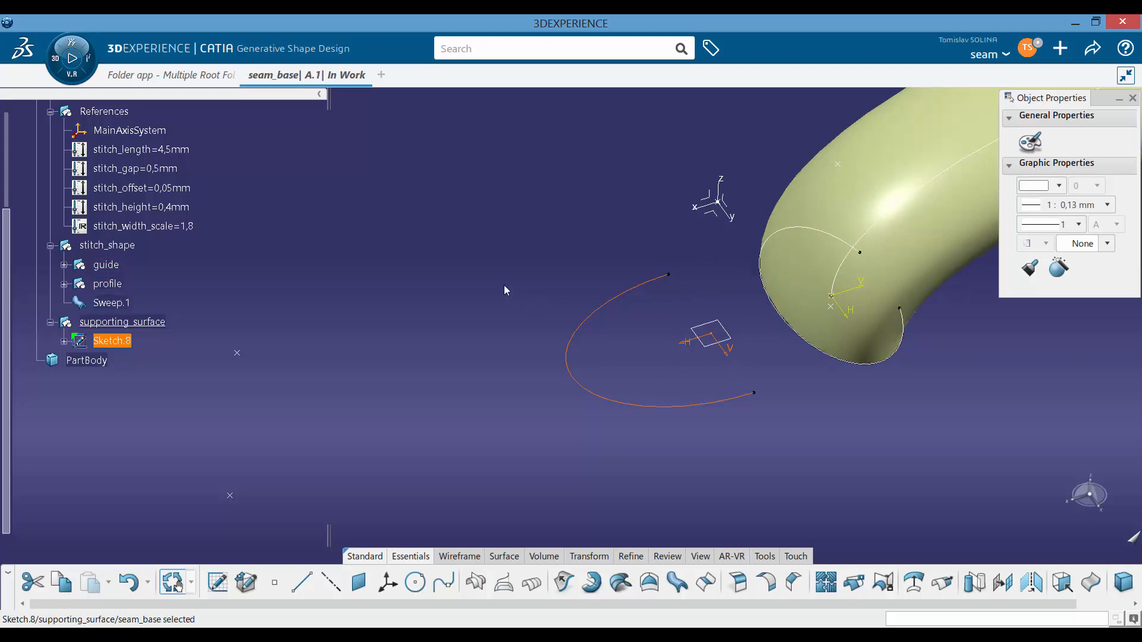
{"action": "key", "text": "ctrl+s"}
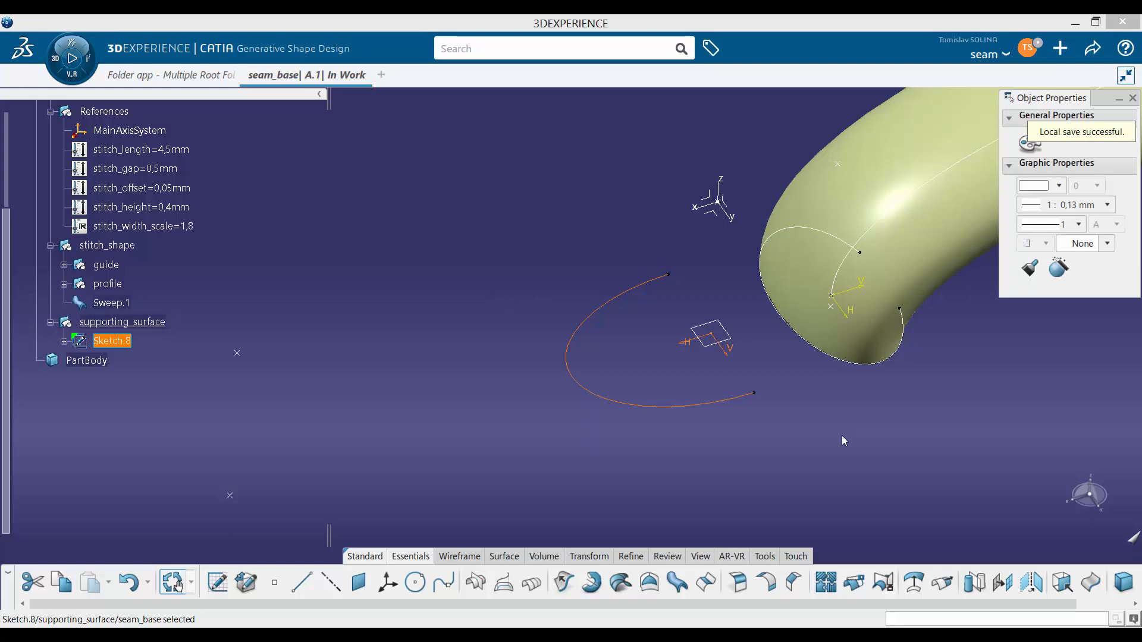
{"action": "left_click", "coordinate": [800, 433]}
Project the half-ellipse sketch onto the XY plane of MainAxisSystem, keeping the nearest solution
{"action": "left_click", "coordinate": [653, 405]}
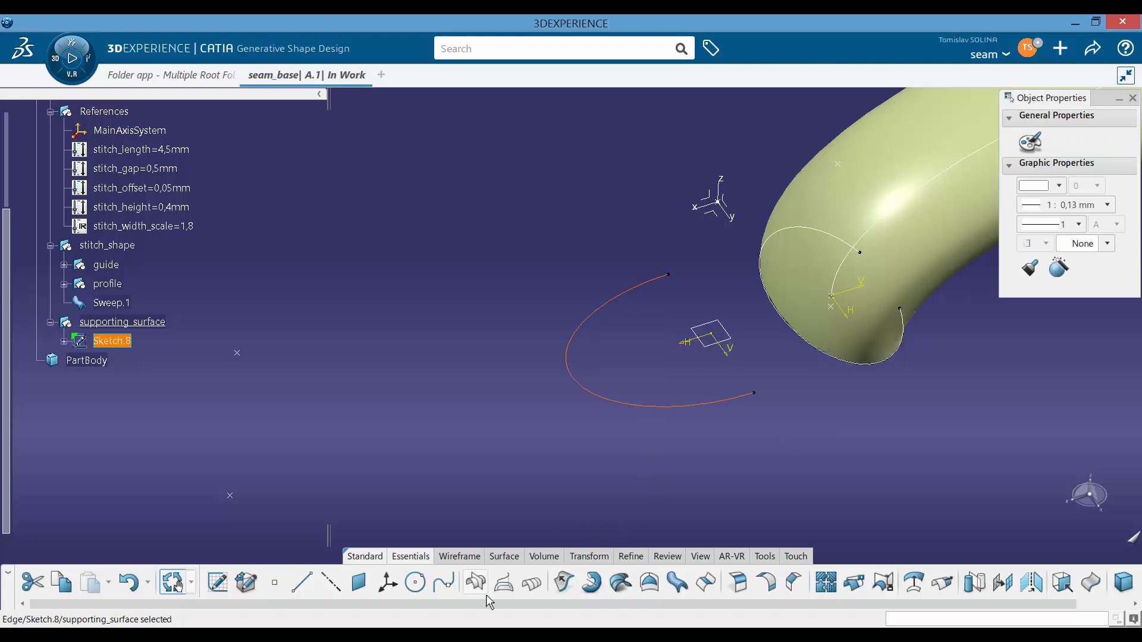
{"action": "left_click", "coordinate": [504, 581]}
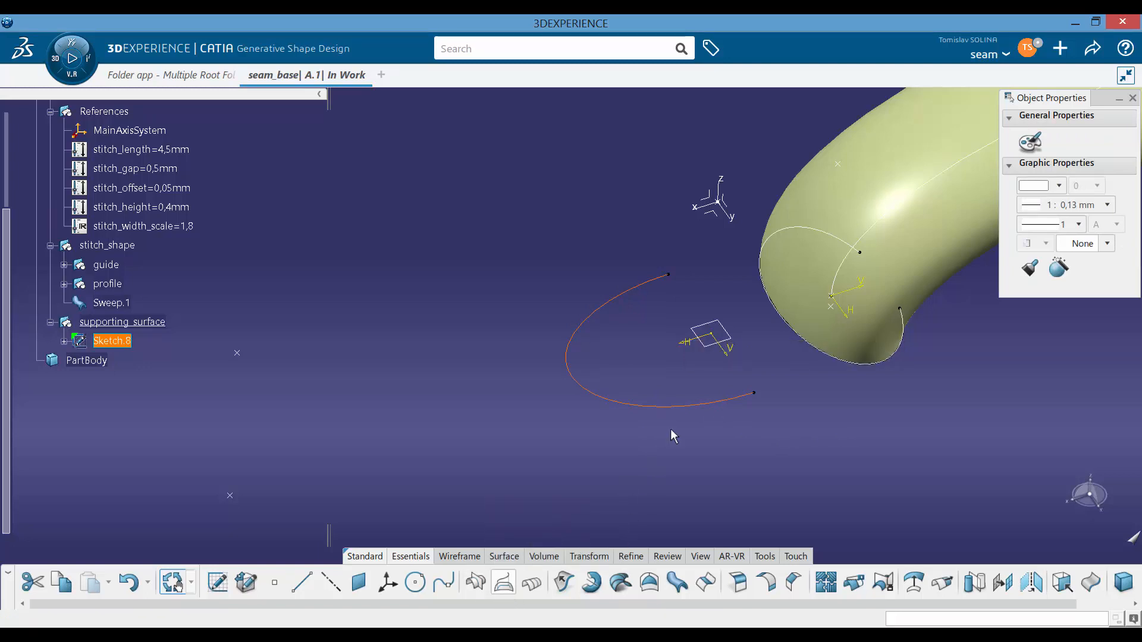
{"action": "left_click", "coordinate": [725, 217]}
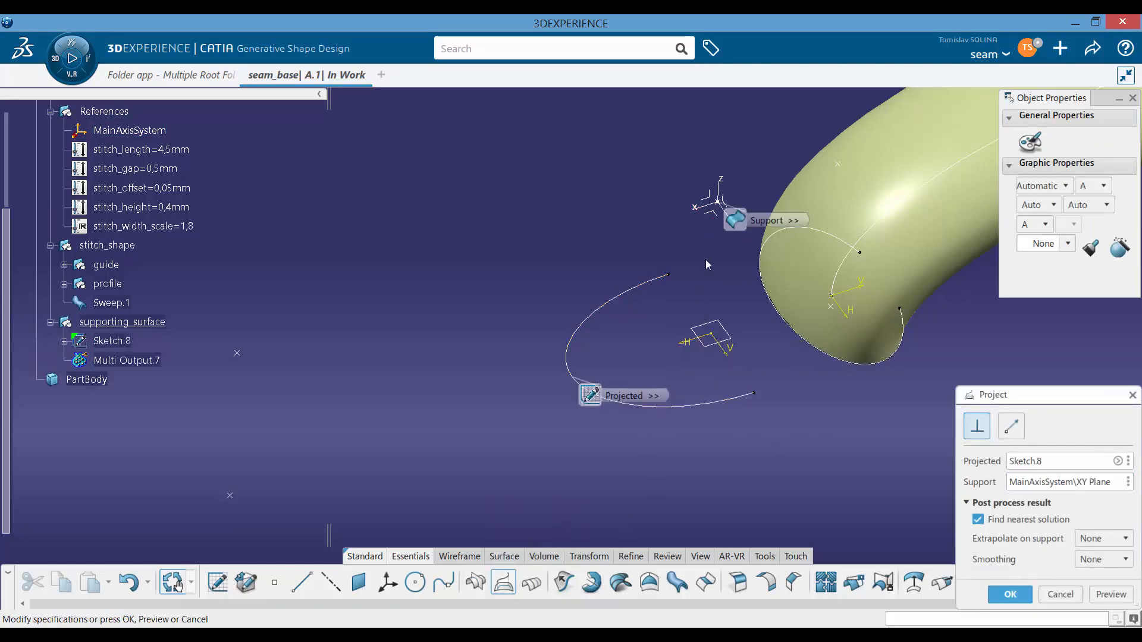
{"action": "left_click", "coordinate": [1006, 597]}
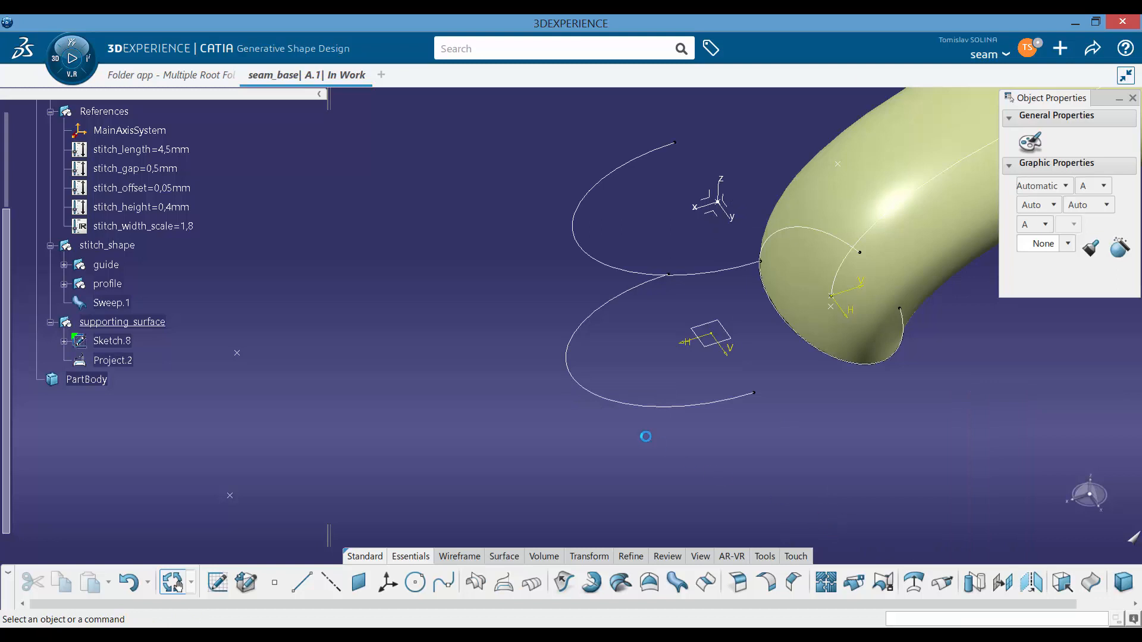
{"action": "right_click", "coordinate": [639, 405]}
{"action": "key", "text": "h"}
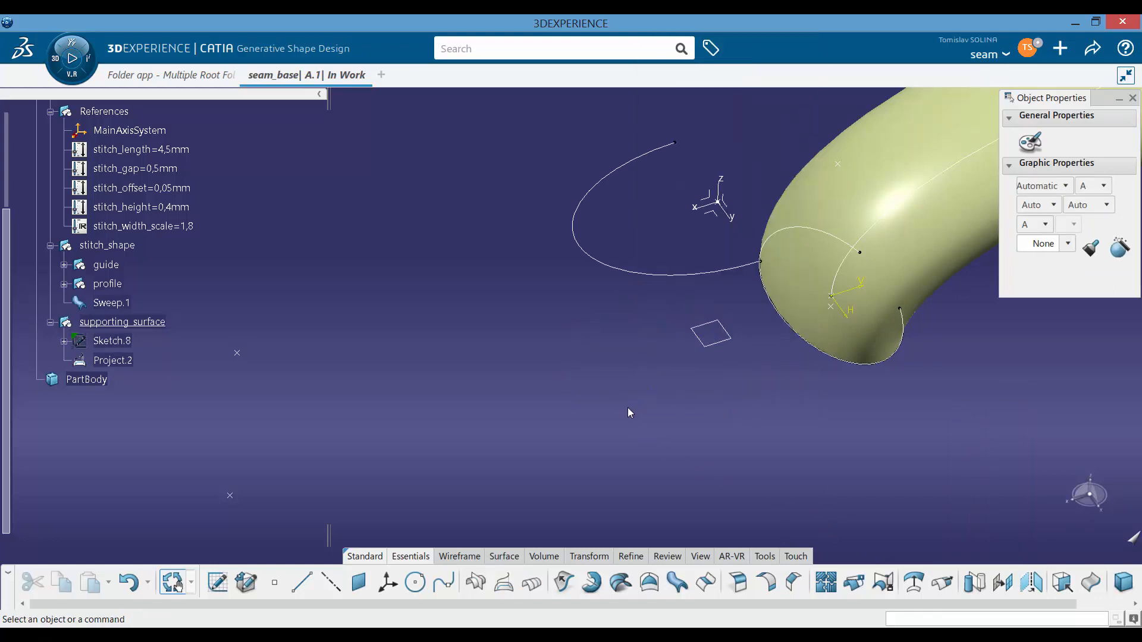
{"action": "key", "text": "ctrl+z"}
{"action": "left_click", "coordinate": [609, 448]}
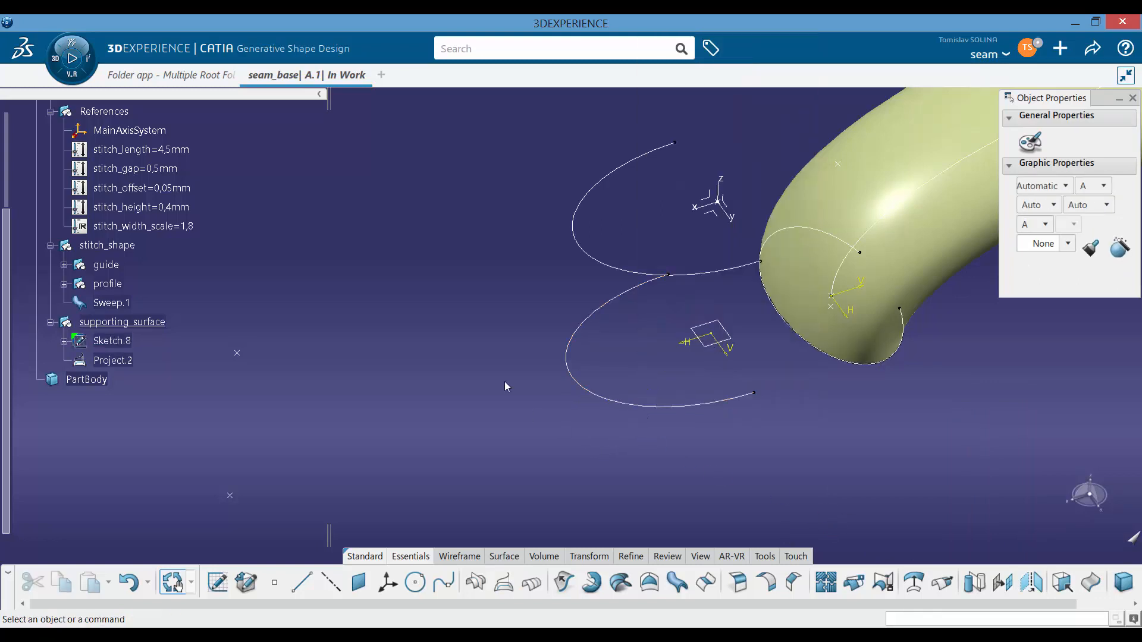
Create a parallel curve offset 1.2 mm outward from the projected half ellipse, and hide the projected curve
{"action": "left_click", "coordinate": [588, 262]}
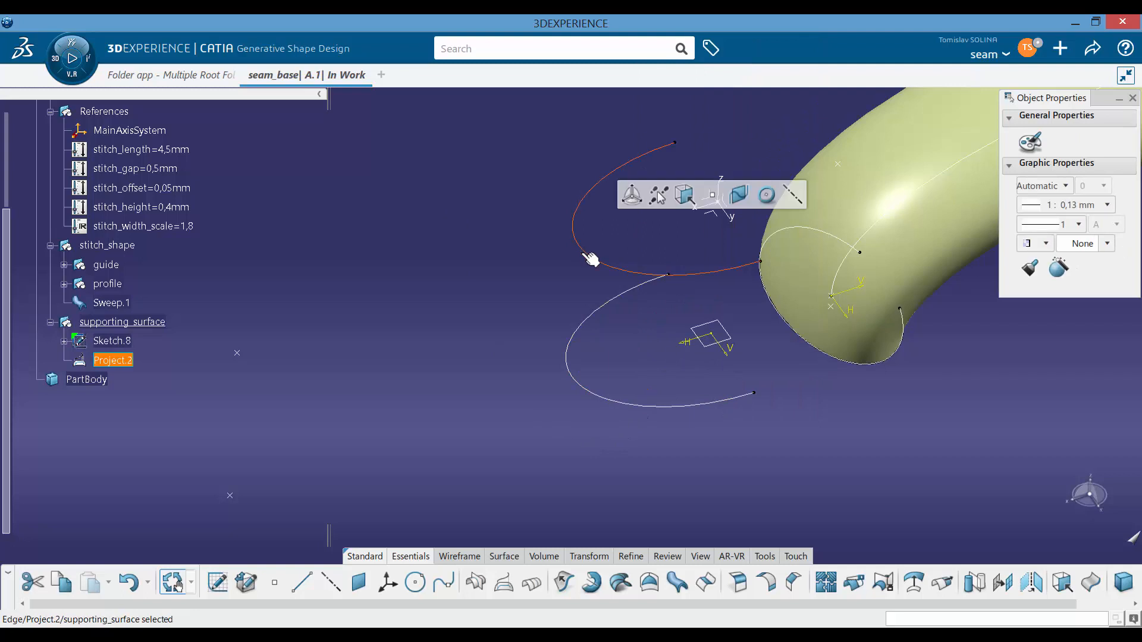
{"action": "left_click", "coordinate": [531, 584]}
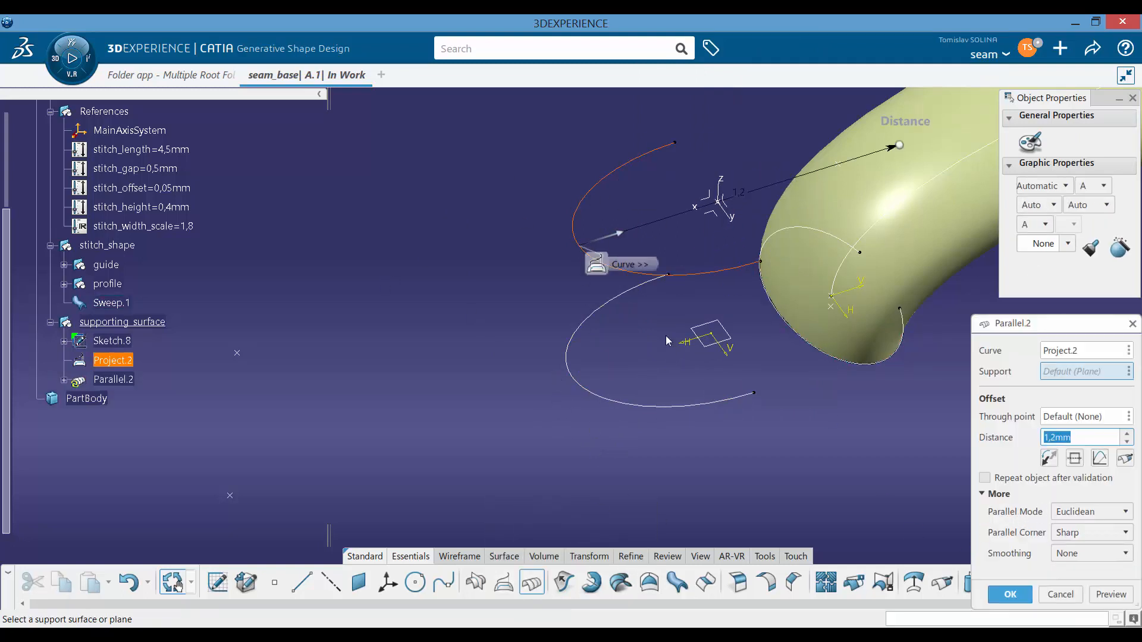
{"action": "left_click", "coordinate": [1048, 459]}
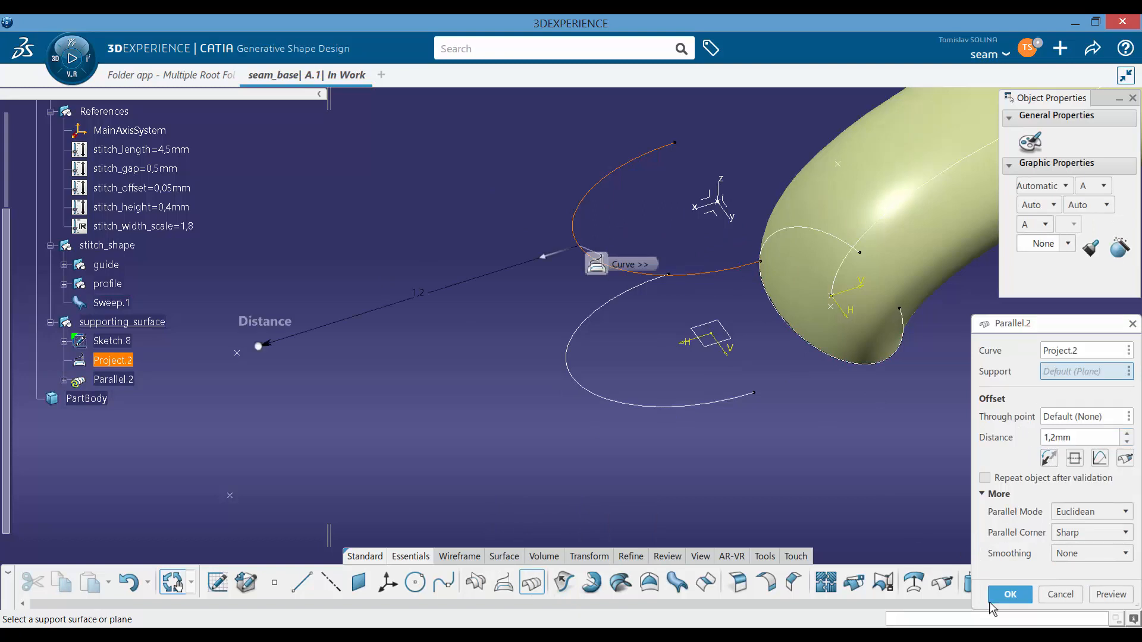
{"action": "left_click", "coordinate": [997, 596]}
{"action": "middle_click_drag", "start_coordinate": [528, 275], "coordinate": [545, 368]}
{"action": "right_click", "coordinate": [567, 314]}
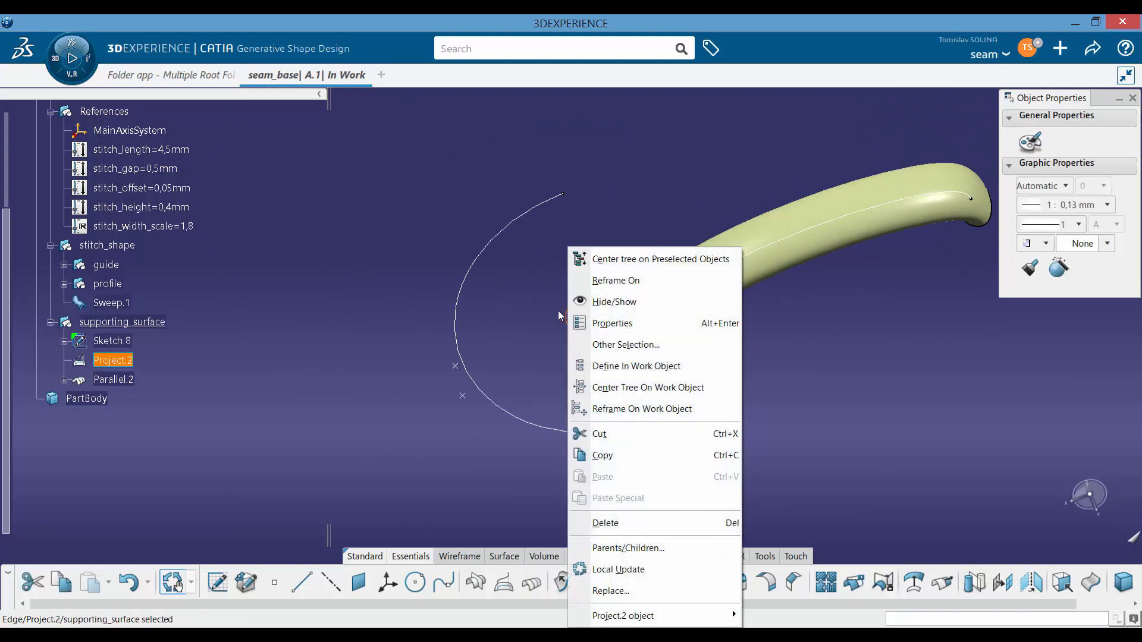
{"action": "key", "text": "h"}
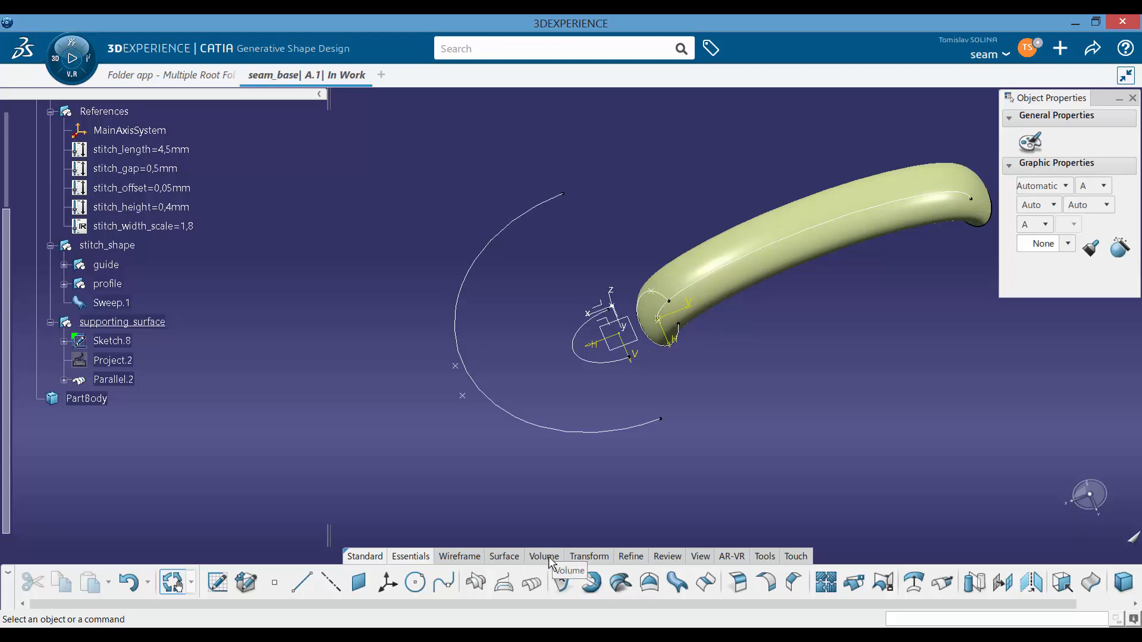
Apply an Affinity to the parallel curve with origin Point.1, MainAxisSystem's XY plane and X axis, and ratios X 2, Y 0.95, Z 1
{"action": "left_click", "coordinate": [588, 556]}
{"action": "left_click", "coordinate": [596, 595]}
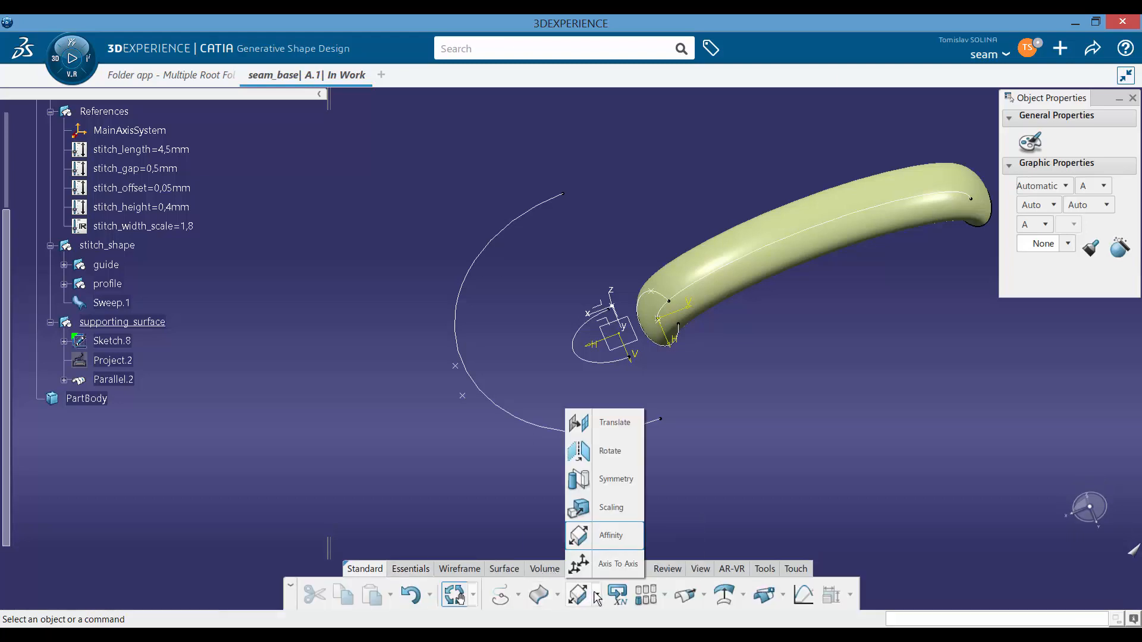
{"action": "left_click", "coordinate": [607, 537]}
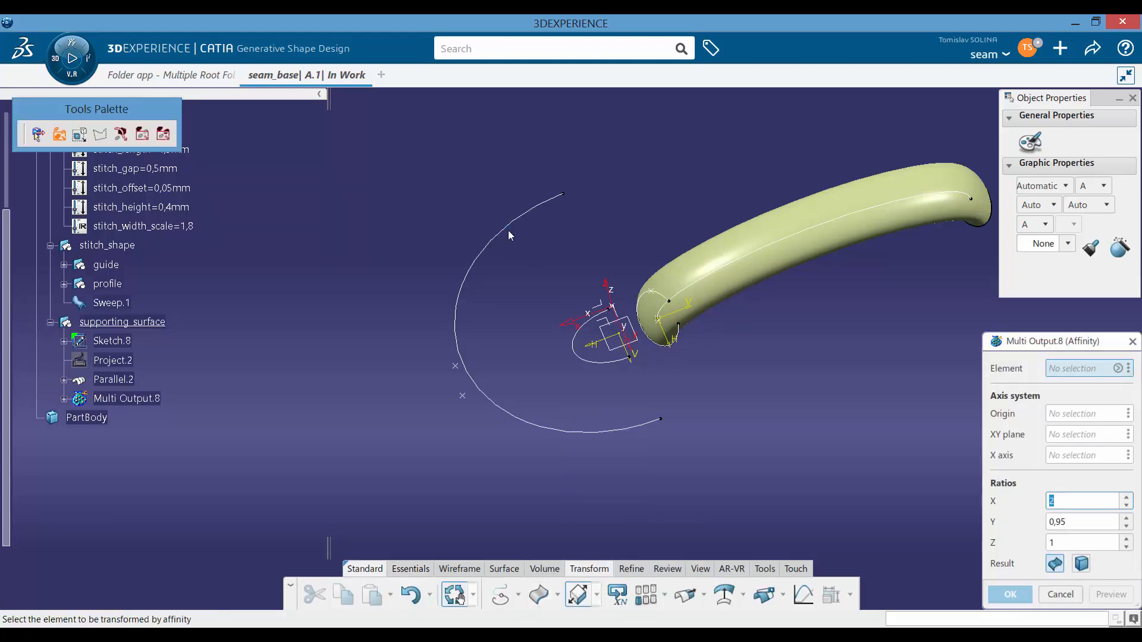
{"action": "left_click", "coordinate": [510, 235]}
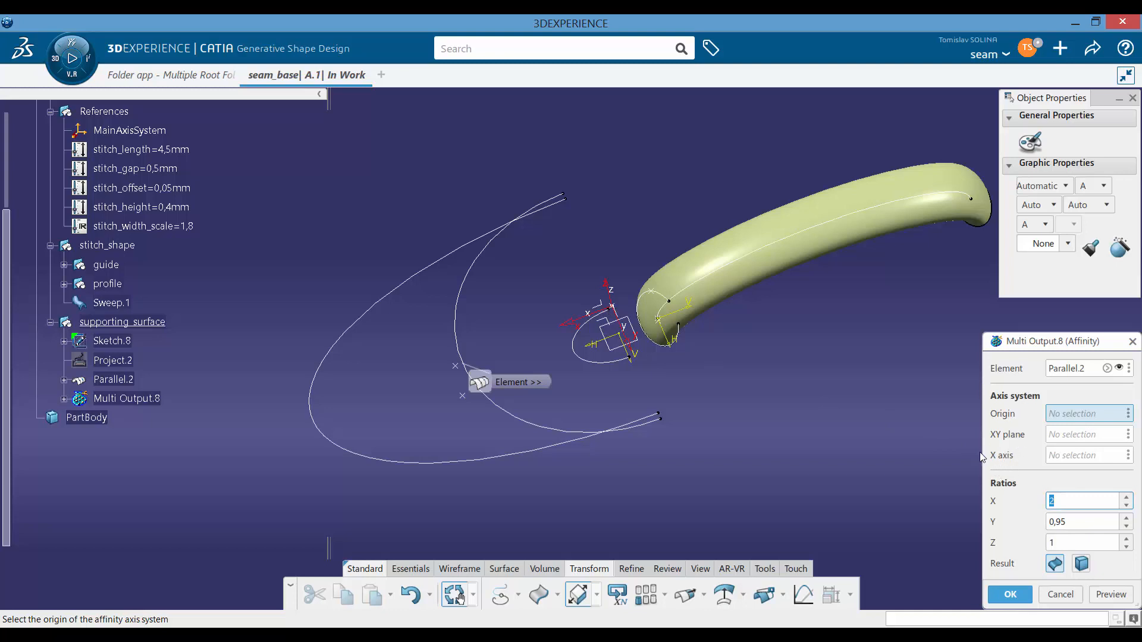
{"action": "left_click", "coordinate": [64, 265]}
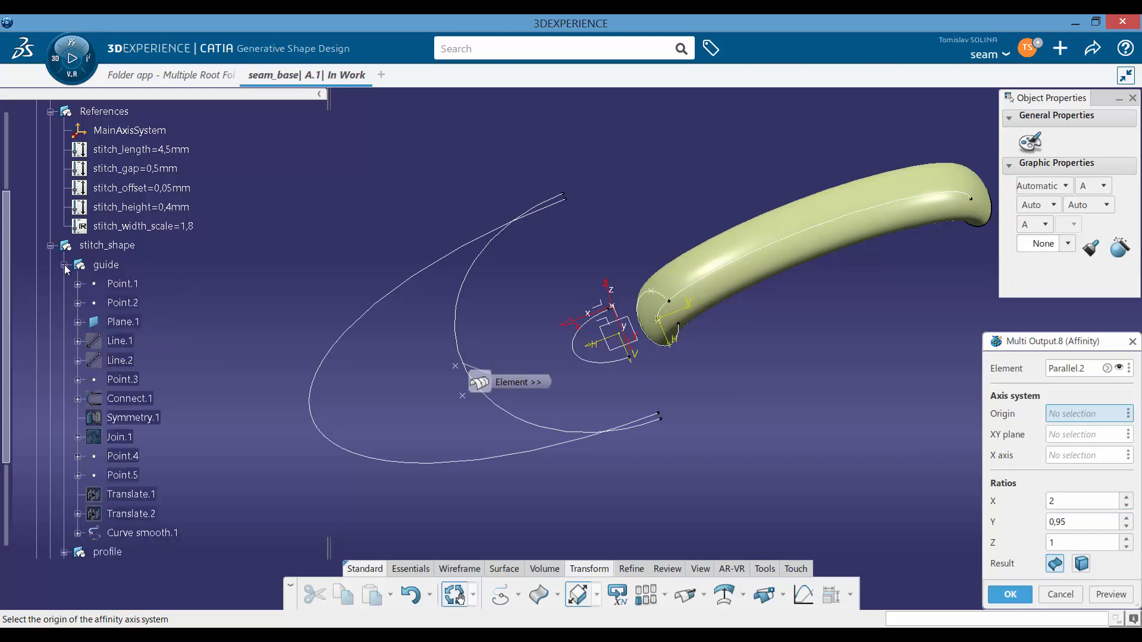
{"action": "left_click", "coordinate": [138, 290]}
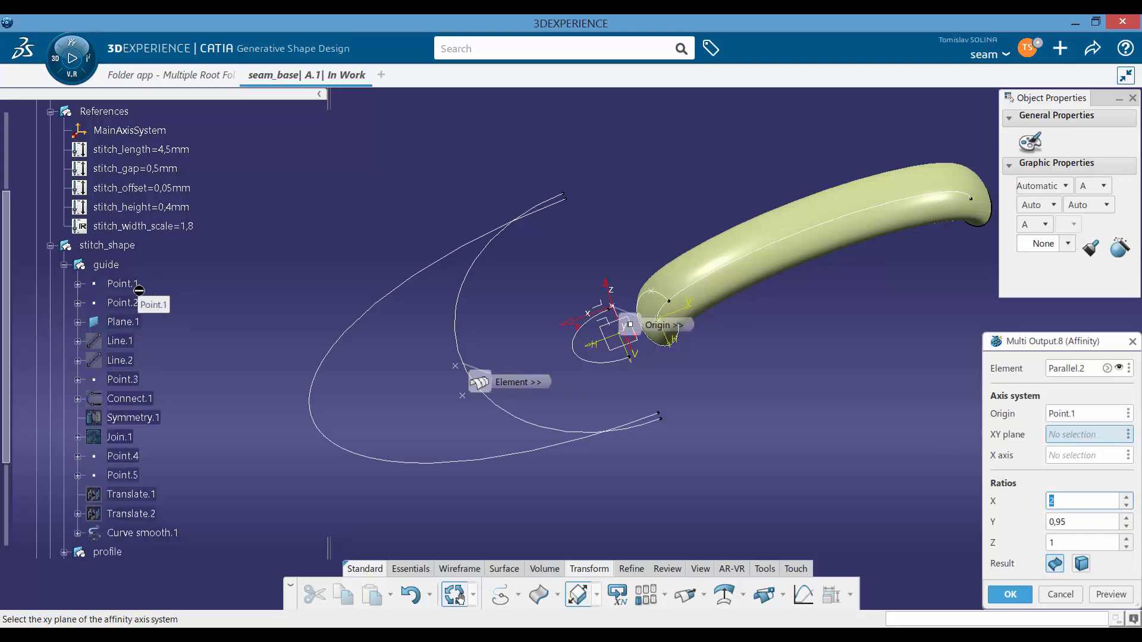
{"action": "left_click", "coordinate": [596, 317]}
{"action": "left_click", "coordinate": [597, 317]}
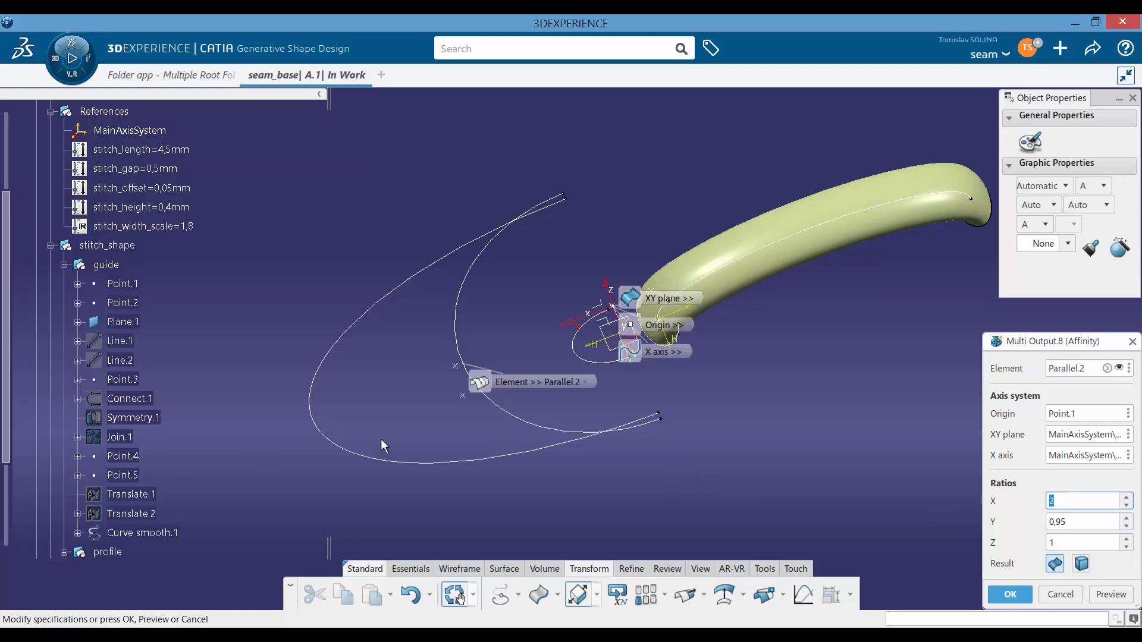
{"action": "left_click", "coordinate": [1011, 592]}
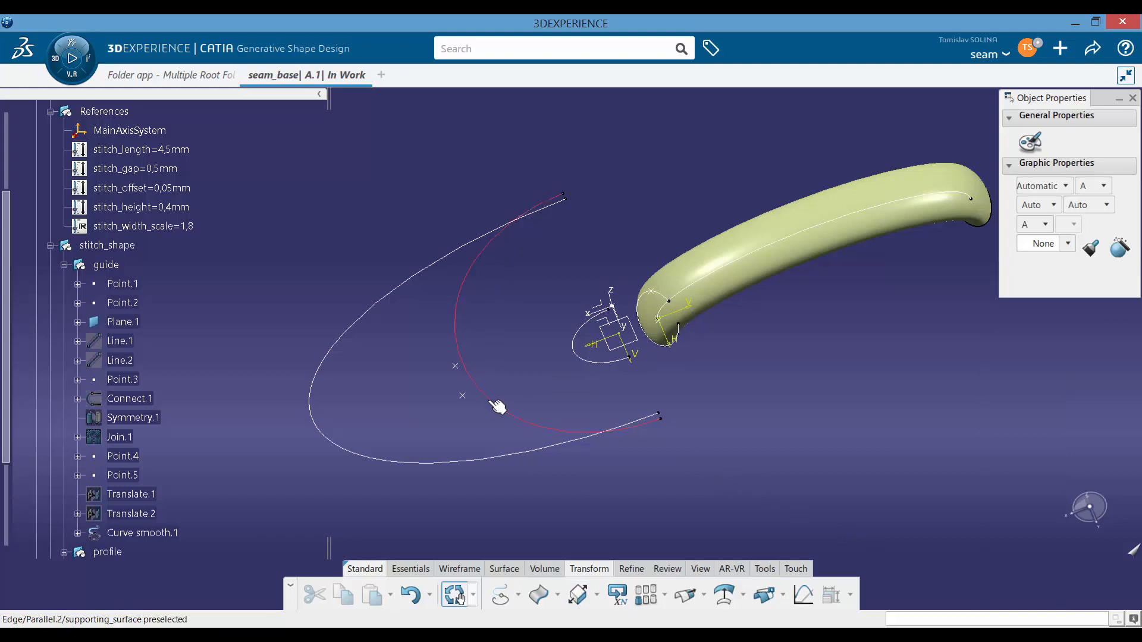
Hide the parallel curve in supporting_surface so that only the affinity-scaled curve remains beside the half-ellipse sketch
{"action": "right_click", "coordinate": [489, 402]}
{"action": "key", "text": "h"}
{"action": "mouse_move", "coordinate": [552, 423]}
{"action": "middle_mouse_down"}
{"action": "mouse_move", "coordinate": [540, 274]}
{"action": "mouse_move", "coordinate": [576, 298]}
{"action": "mouse_move", "coordinate": [558, 305]}
{"action": "mouse_move", "coordinate": [565, 324]}
{"action": "middle_mouse_up"}
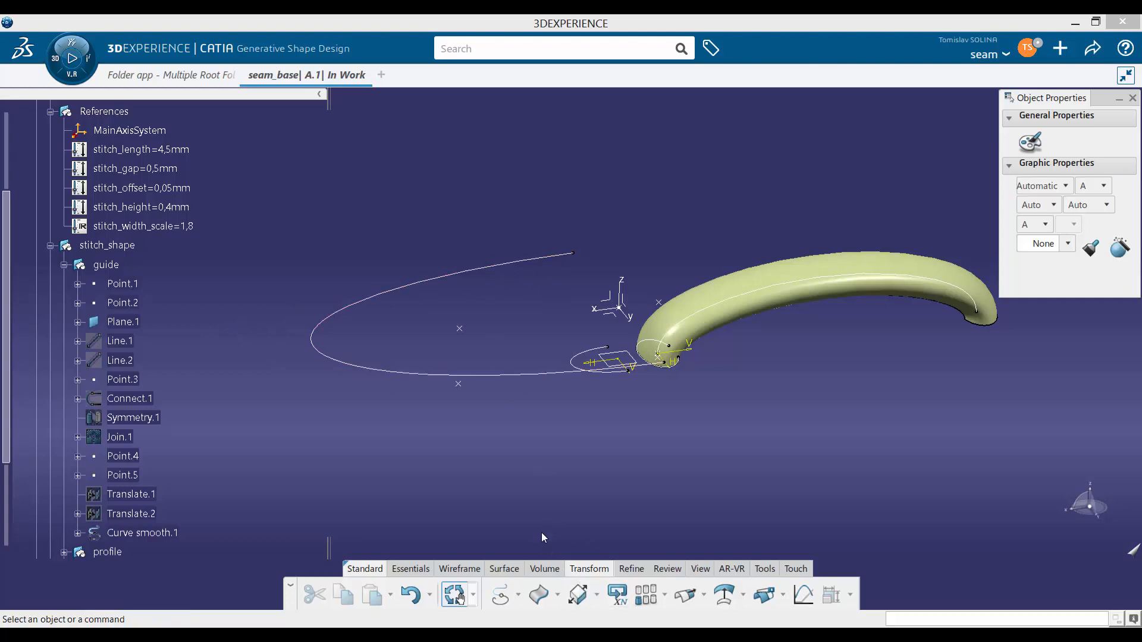
Create a Point-Direction line from Point.1 along MainAxisSystem's X axis, with its end offset driven by the stitch_length parameter
{"action": "left_click", "coordinate": [463, 569]}
{"action": "left_click", "coordinate": [561, 595]}
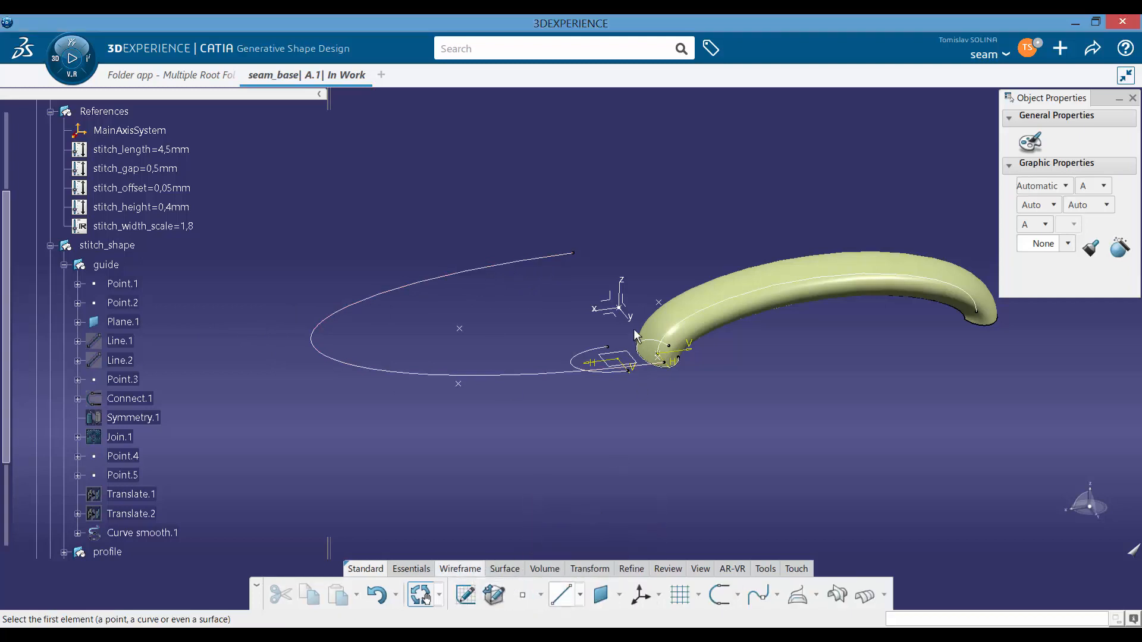
{"action": "left_click", "coordinate": [618, 308]}
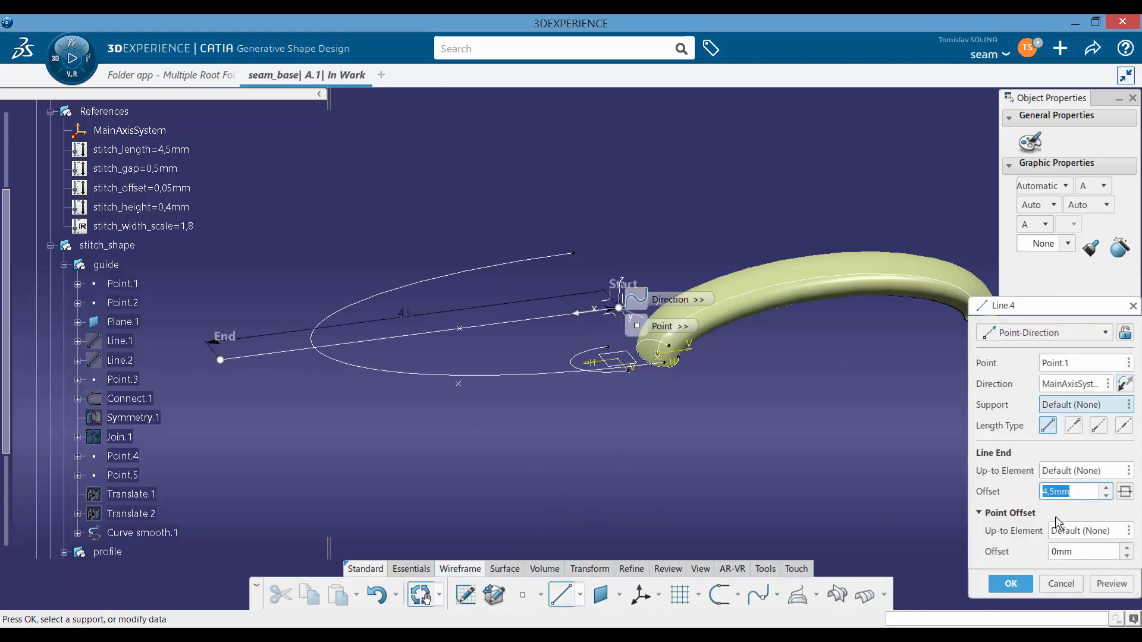
{"action": "right_click", "coordinate": [1069, 491]}
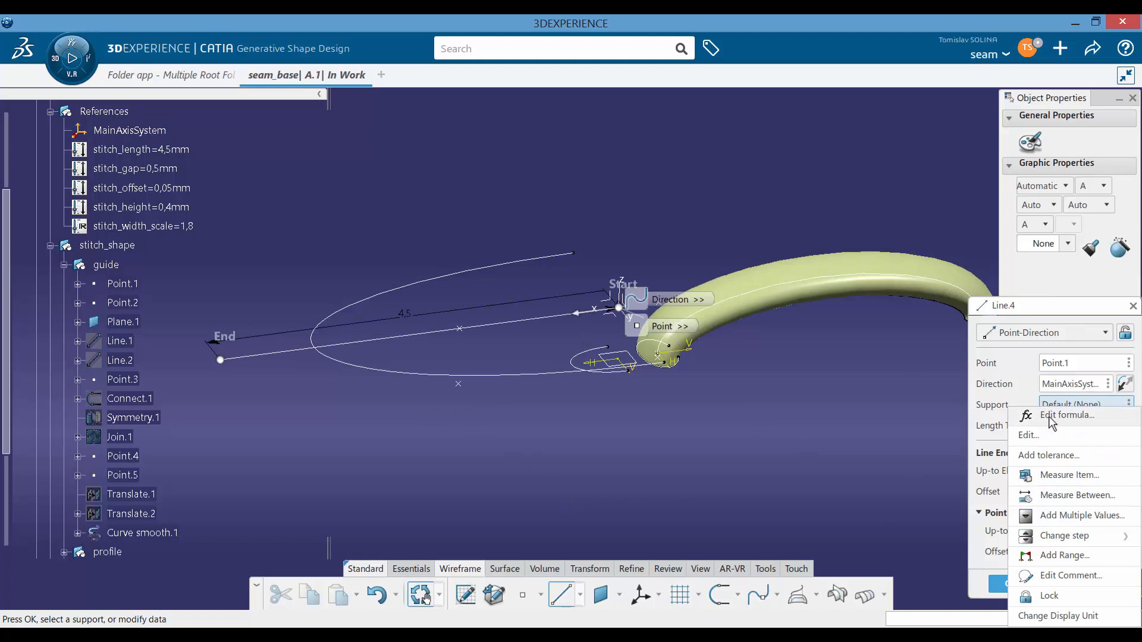
{"action": "left_click", "coordinate": [1050, 418]}
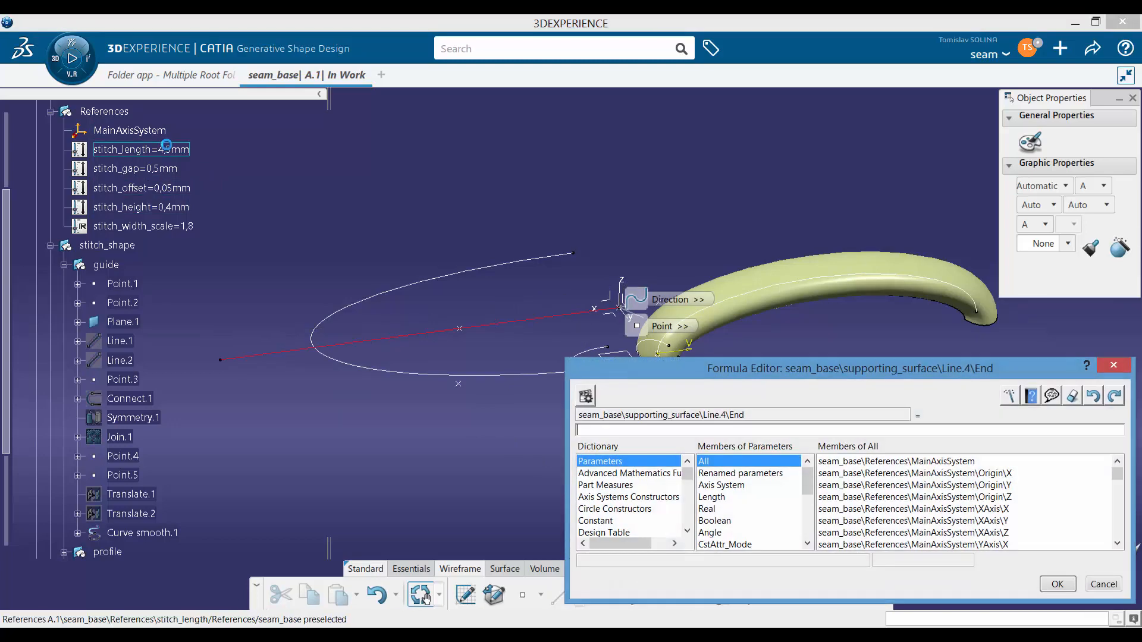
{"action": "left_click", "coordinate": [176, 150]}
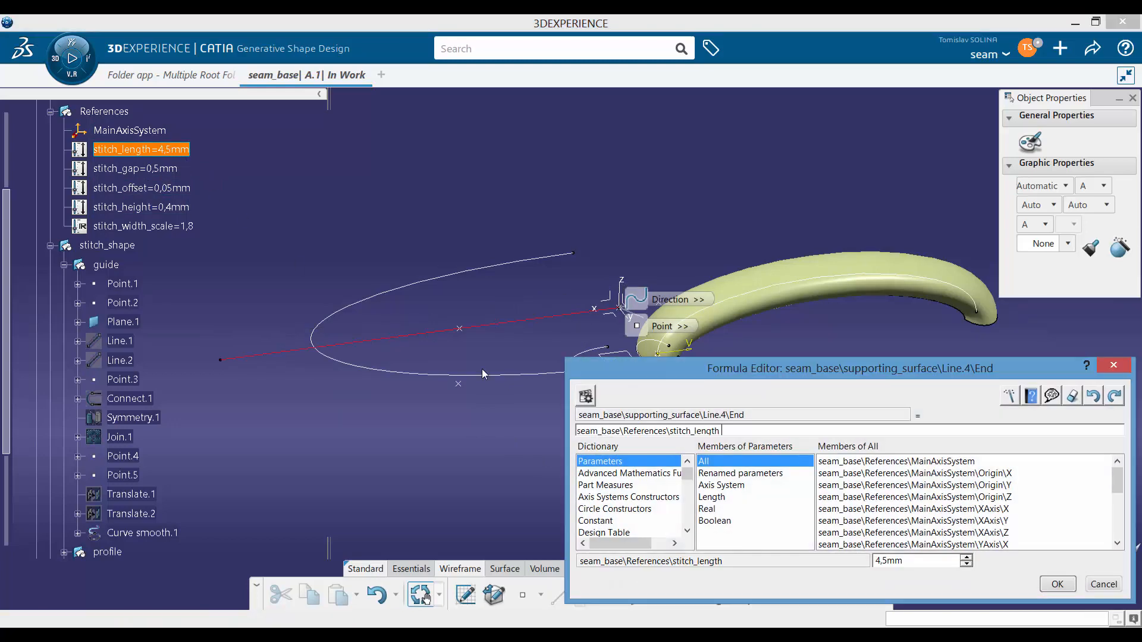
{"action": "left_click", "coordinate": [1056, 586]}
{"action": "left_click", "coordinate": [1010, 584]}
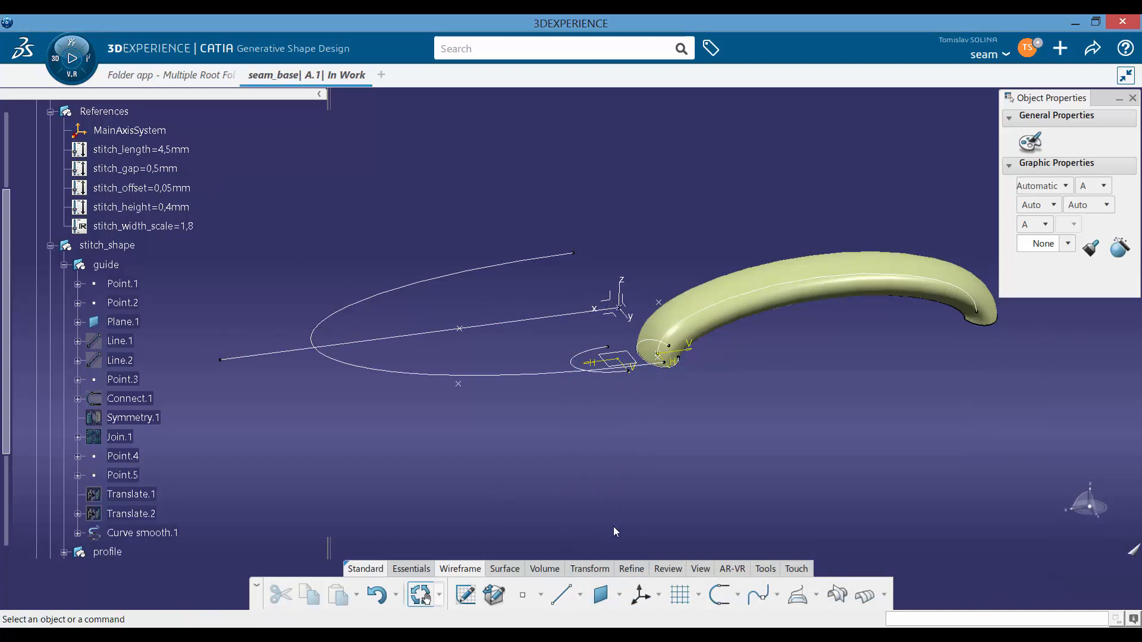
Set up an Extrude of the new line along MainAxisSystem's Y axis
{"action": "left_click", "coordinate": [508, 570]}
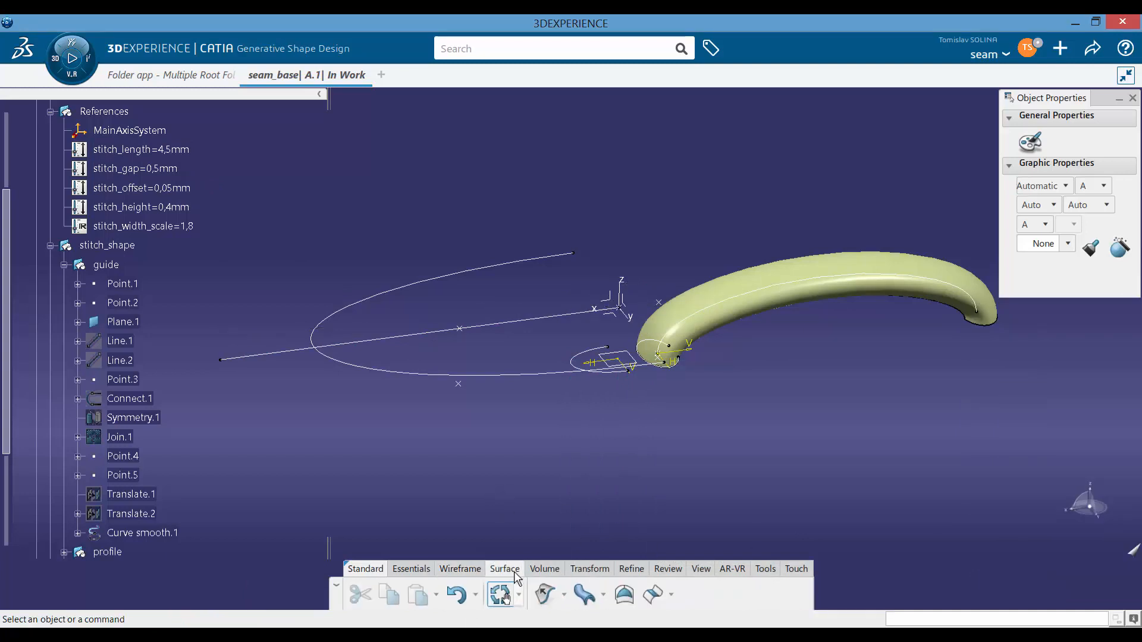
{"action": "left_click", "coordinate": [544, 594]}
{"action": "left_click", "coordinate": [538, 319]}
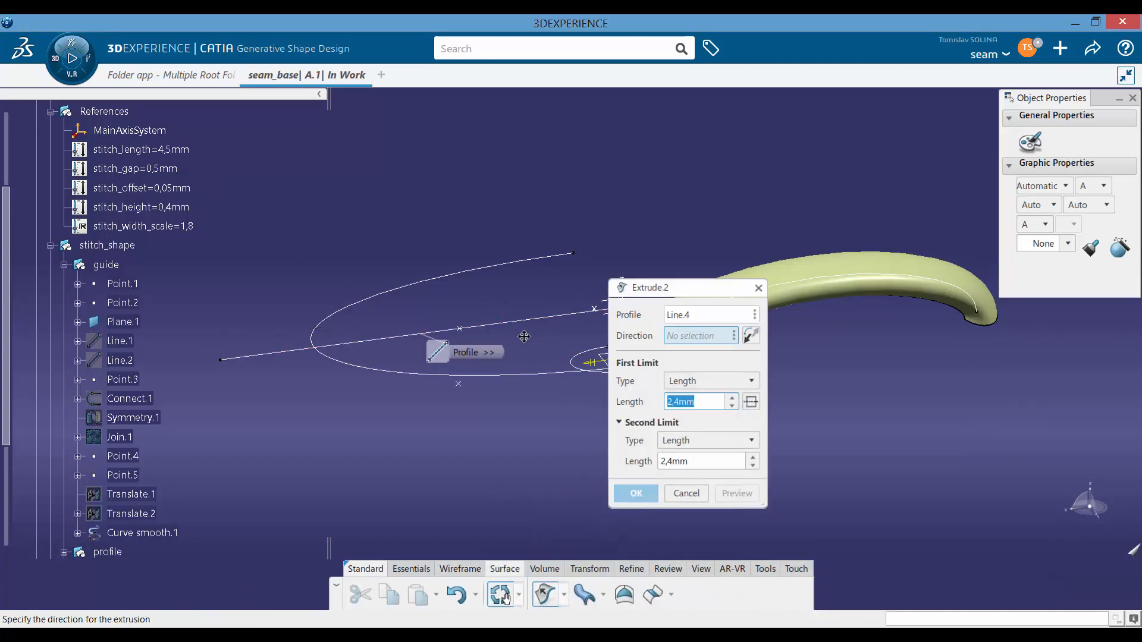
{"action": "middle_click_drag", "start_coordinate": [523, 336], "coordinate": [381, 316]}
{"action": "left_click", "coordinate": [495, 300]}
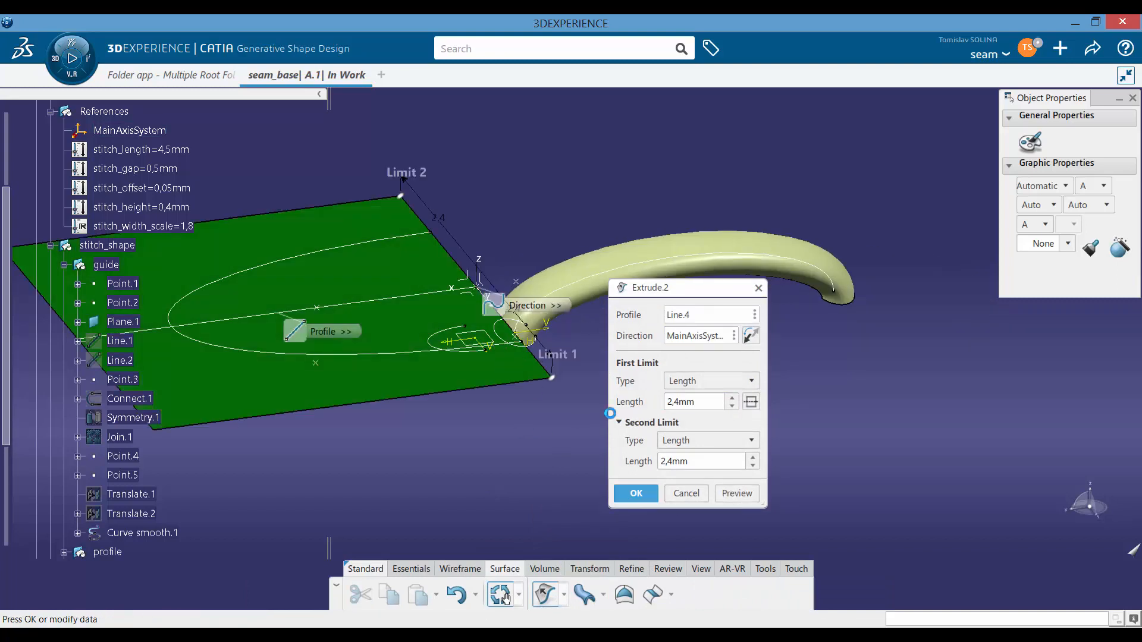
Give the extrusion a mirrored extent and drive its length with a formula equal to Parallel.2's Offset1
{"action": "right_click", "coordinate": [699, 404]}
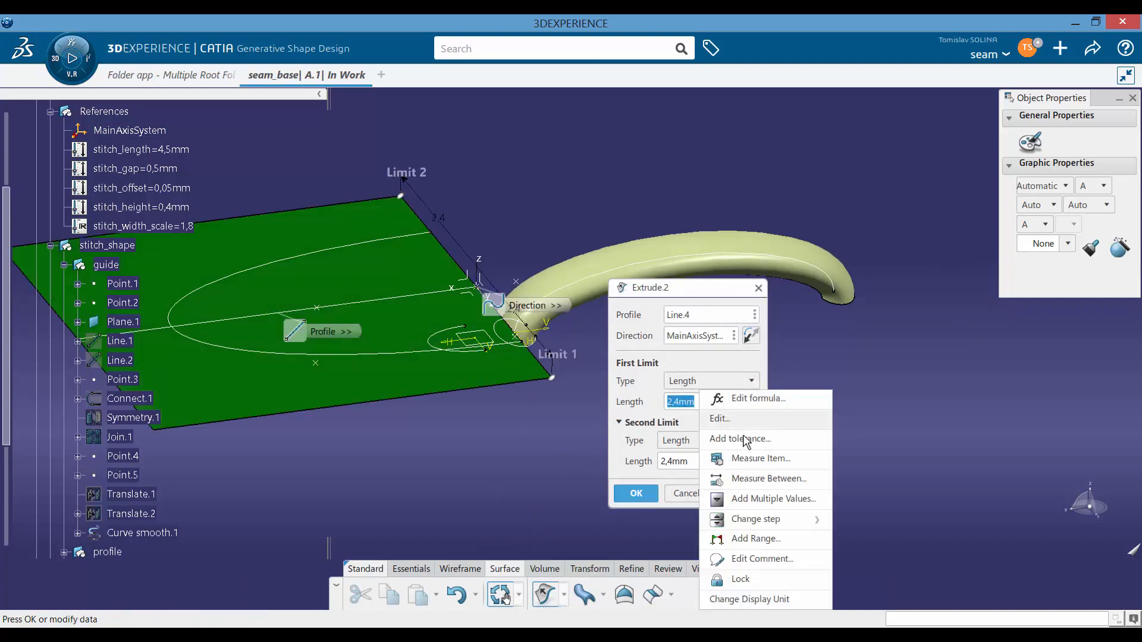
{"action": "left_click", "coordinate": [751, 401]}
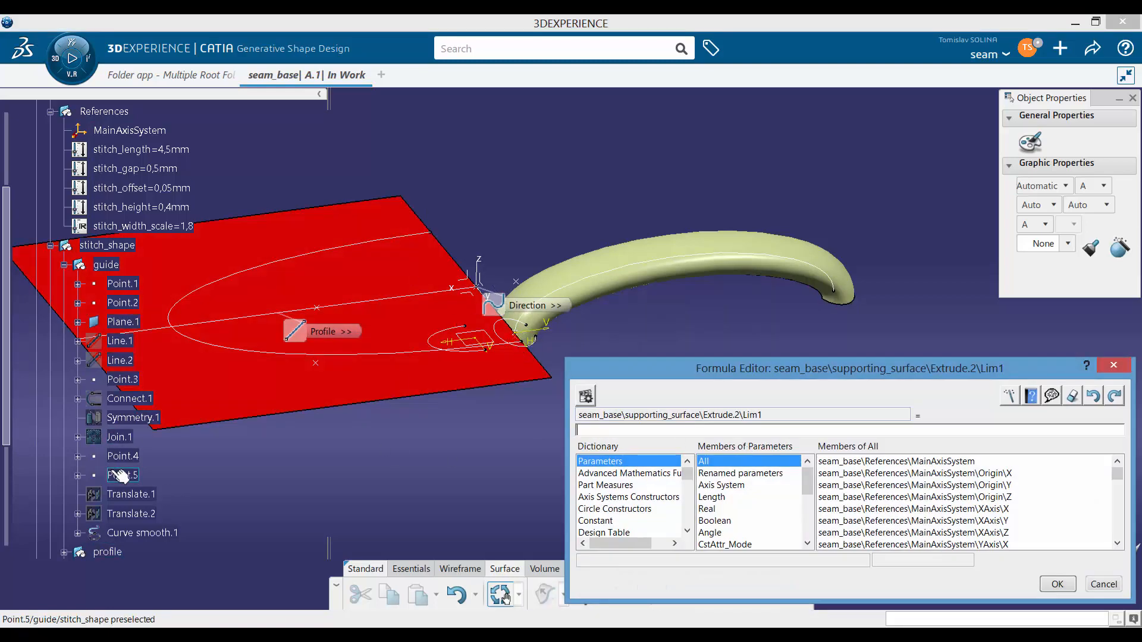
{"action": "left_click", "coordinate": [203, 482]}
{"action": "scroll", "coordinate": [137, 470], "scroll_direction": "down", "scroll_amount": 3}
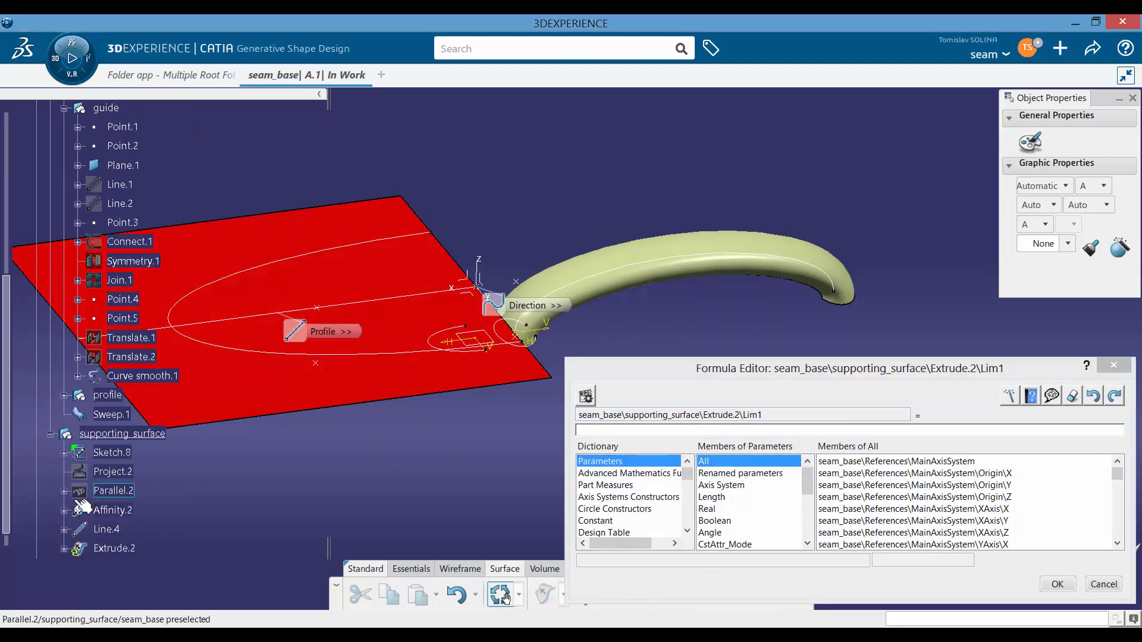
{"action": "scroll", "coordinate": [135, 493], "scroll_direction": "down", "scroll_amount": 1}
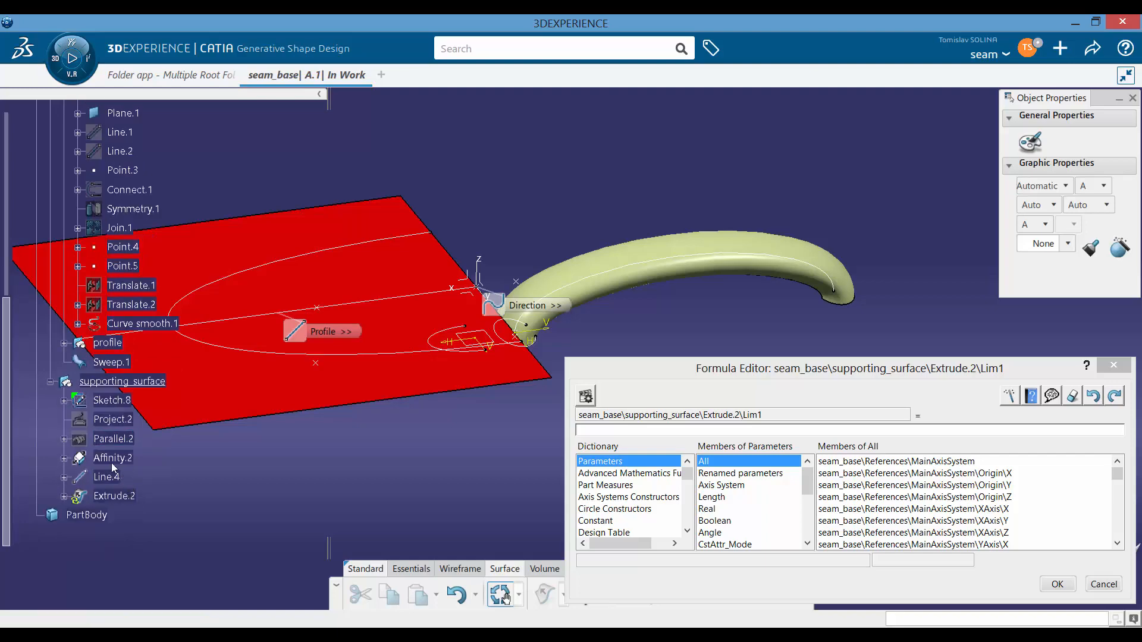
{"action": "left_click", "coordinate": [64, 439]}
{"action": "left_click", "coordinate": [157, 459]}
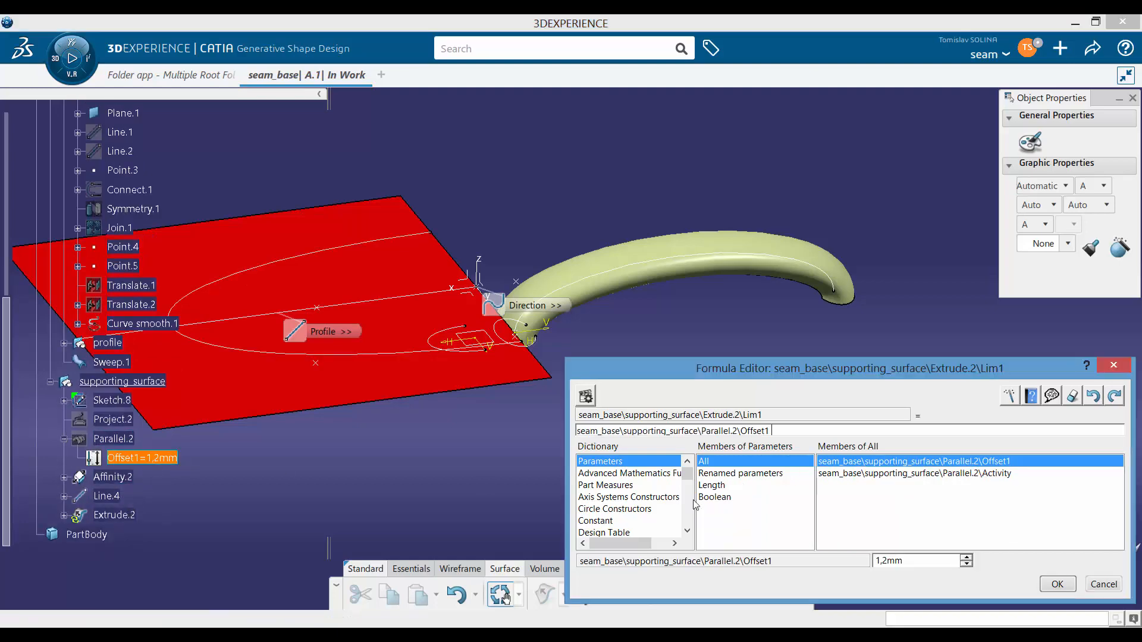
{"action": "left_click", "coordinate": [1054, 585]}
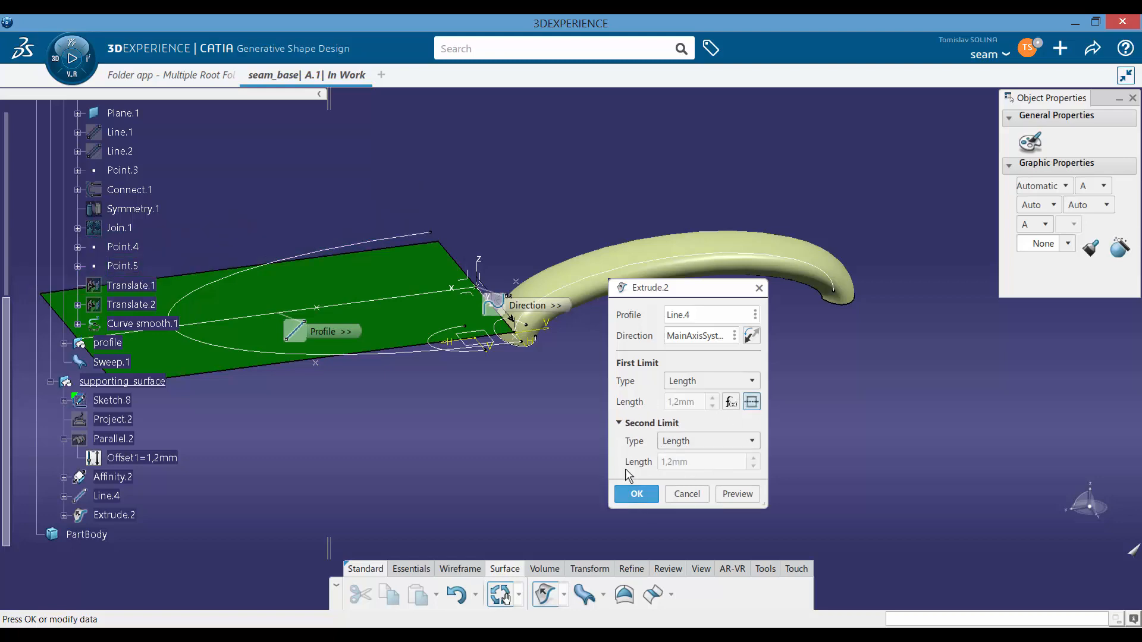
Change the extrusion length formula to Parallel.2's Offset1 multiplied by 2 and finish the surface
{"action": "middle_click_drag", "start_coordinate": [499, 347], "coordinate": [528, 360]}
{"action": "left_click", "coordinate": [731, 403]}
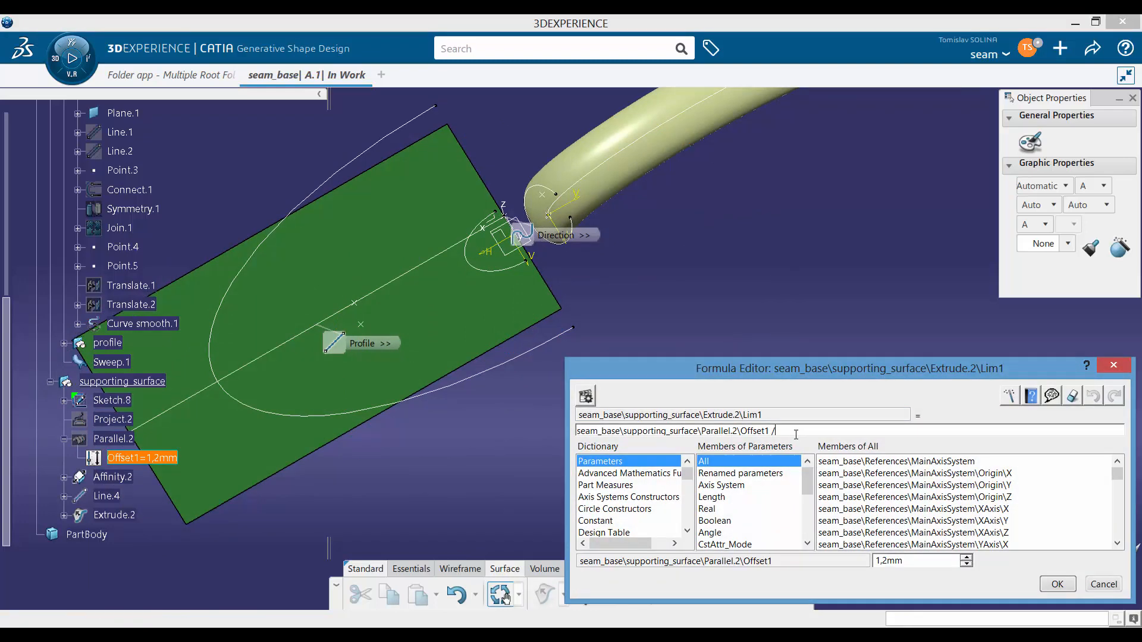
{"action": "type", "text": "*2"}
{"action": "key", "text": "Return"}
{"action": "left_click", "coordinate": [636, 494]}
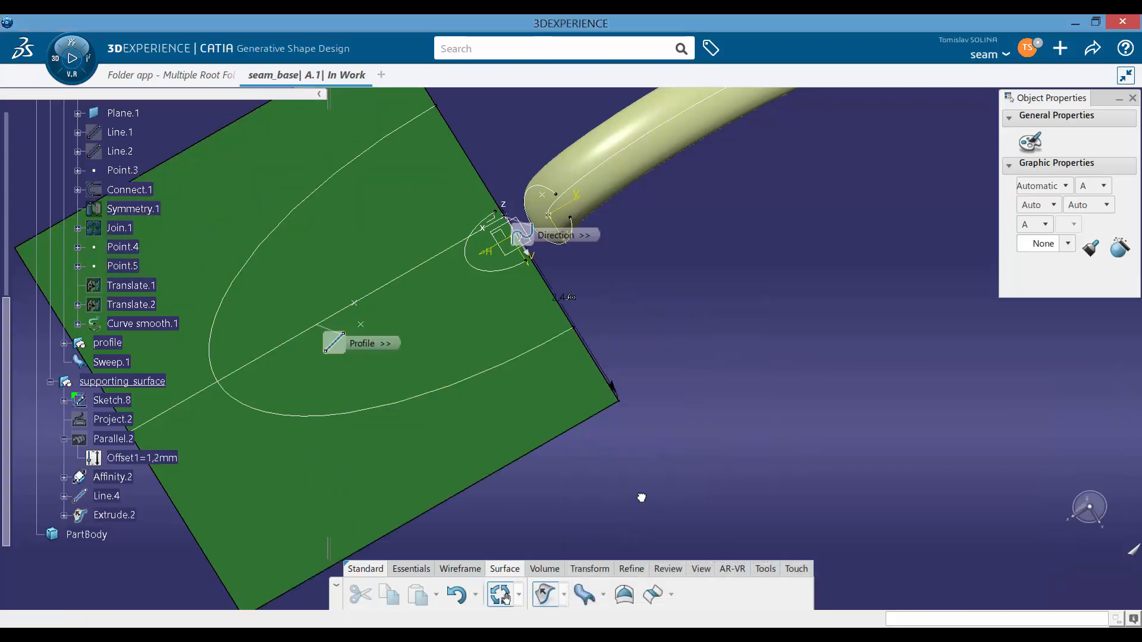
Set up a Blend with Affinity.2 as first curve, Extrude.2 as first support, and half-ellipse Sketch.8 as second curve
{"action": "middle_click_drag", "start_coordinate": [344, 388], "coordinate": [416, 272]}
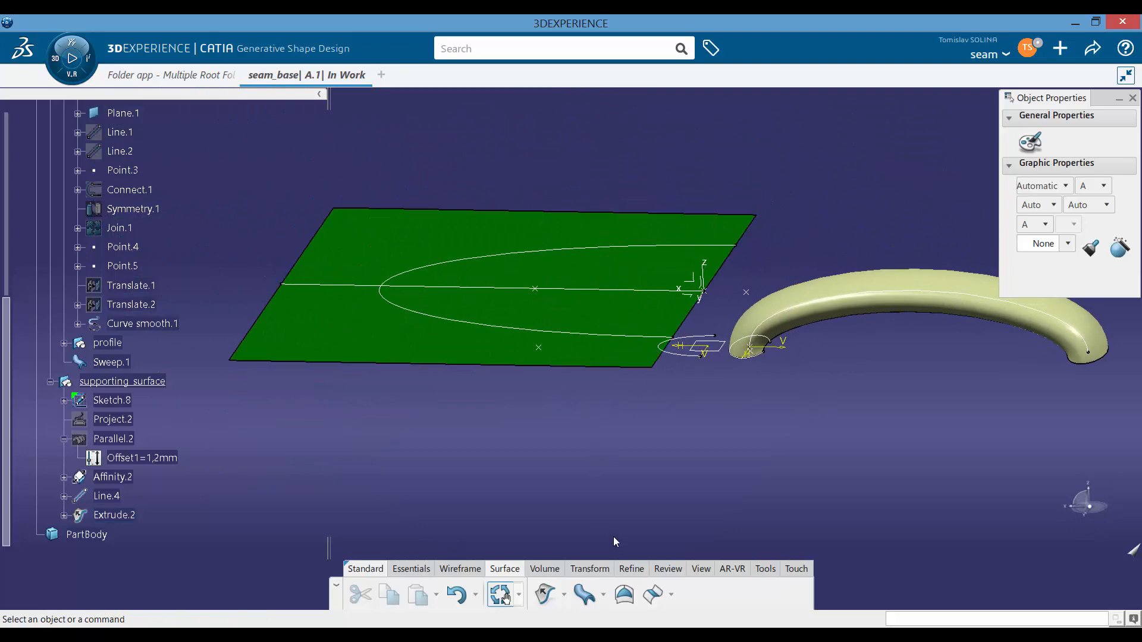
{"action": "left_click", "coordinate": [652, 594]}
{"action": "left_click", "coordinate": [528, 331]}
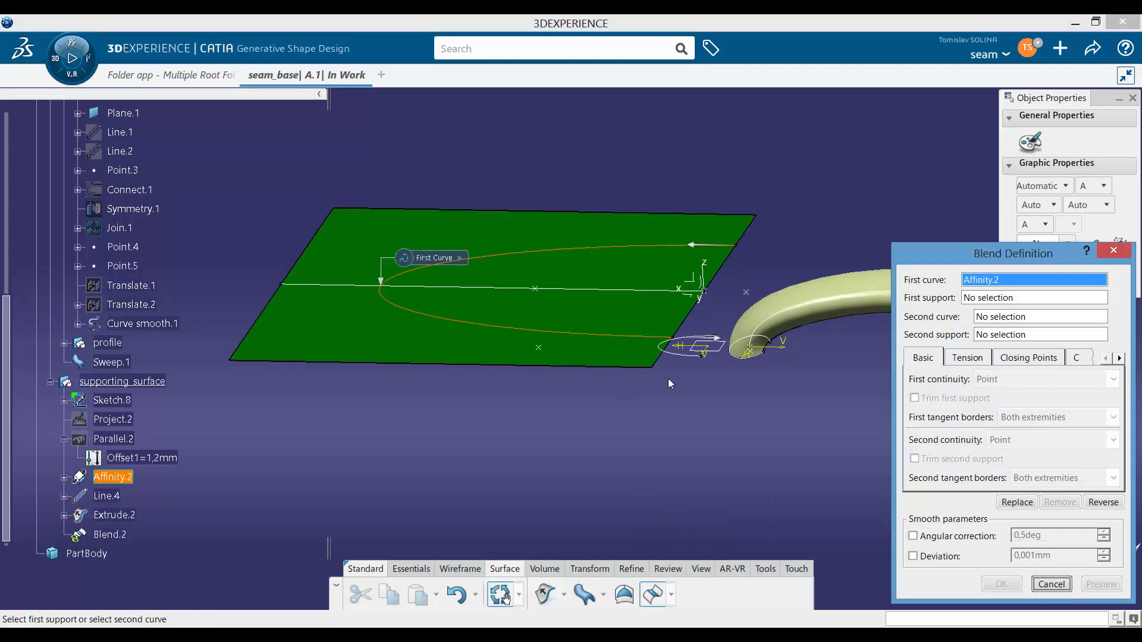
{"action": "mouse_move", "coordinate": [565, 355]}
{"action": "middle_mouse_down"}
{"action": "mouse_move", "coordinate": [571, 393]}
{"action": "mouse_move", "coordinate": [573, 375]}
{"action": "middle_mouse_up"}
{"action": "left_click", "coordinate": [573, 374]}
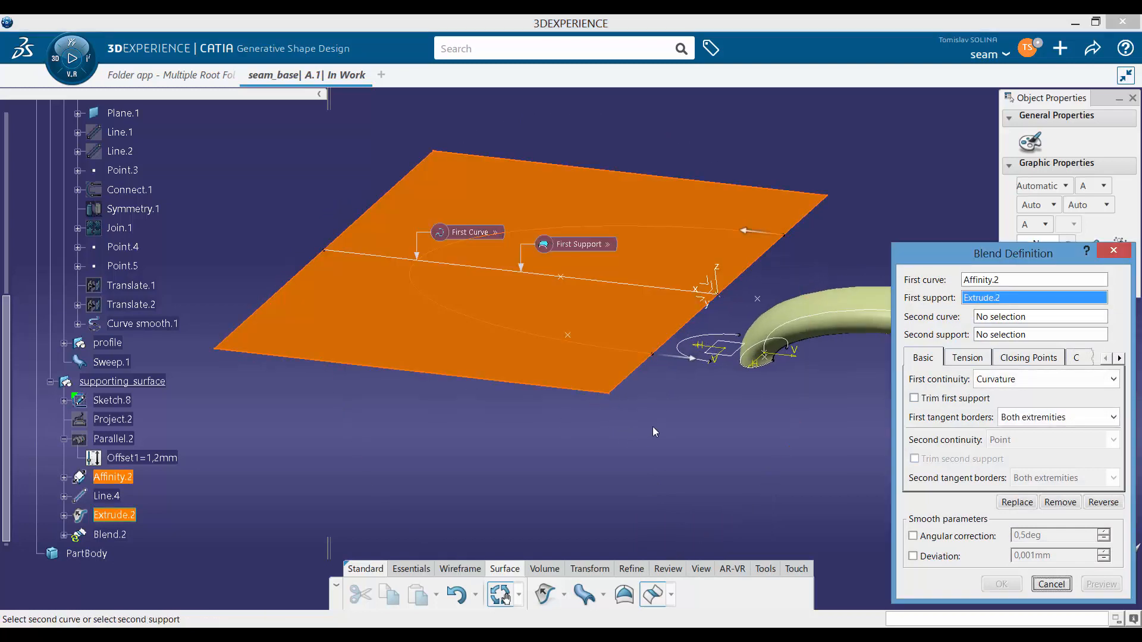
{"action": "mouse_move", "coordinate": [651, 427]}
{"action": "middle_mouse_down"}
{"action": "mouse_move", "coordinate": [605, 395]}
{"action": "mouse_move", "coordinate": [548, 442]}
{"action": "mouse_move", "coordinate": [553, 321]}
{"action": "middle_mouse_up"}
{"action": "left_click", "coordinate": [619, 346]}
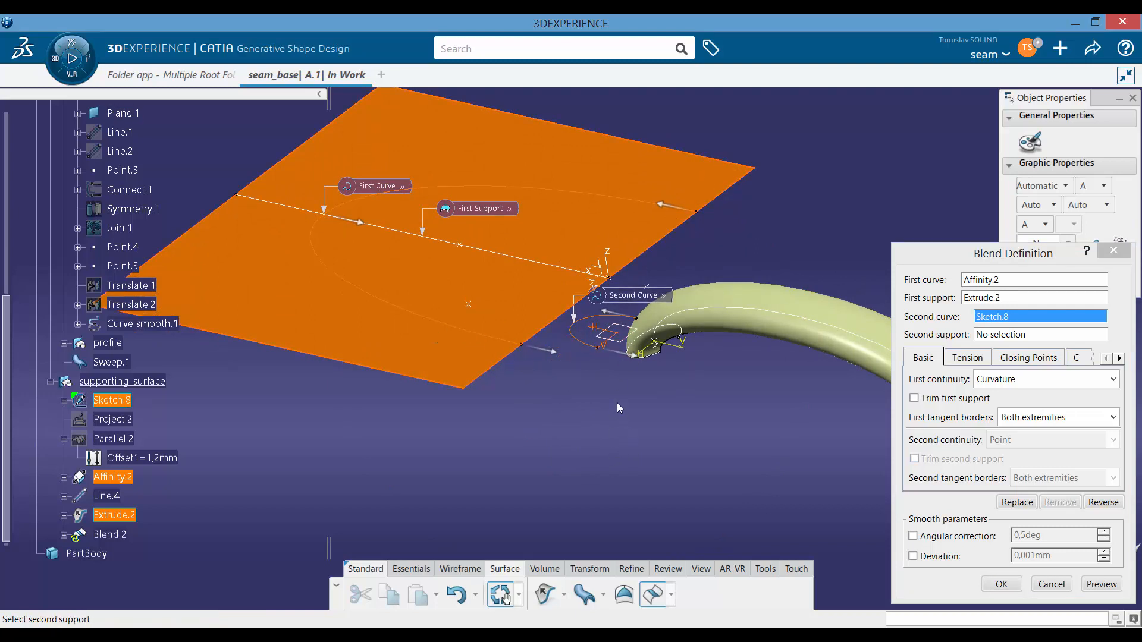
{"action": "middle_click_drag", "start_coordinate": [616, 402], "coordinate": [542, 419]}
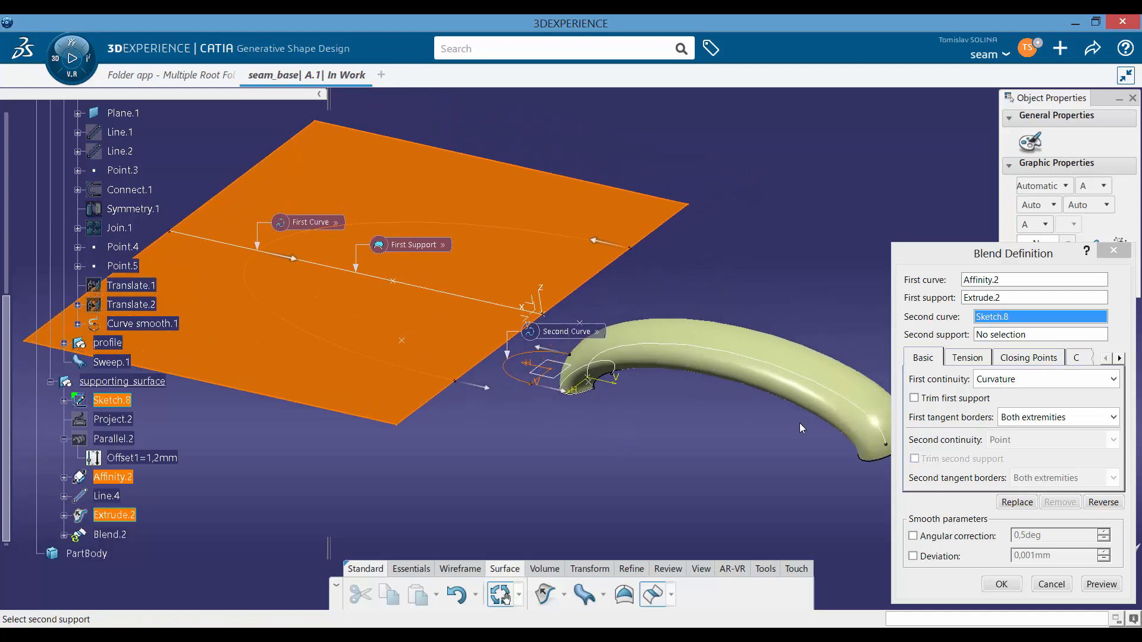
Keep Curvature as the blend's first continuity, set its constant first tension T1 to 1.1, preview it and create the surface
{"action": "left_click", "coordinate": [1005, 380]}
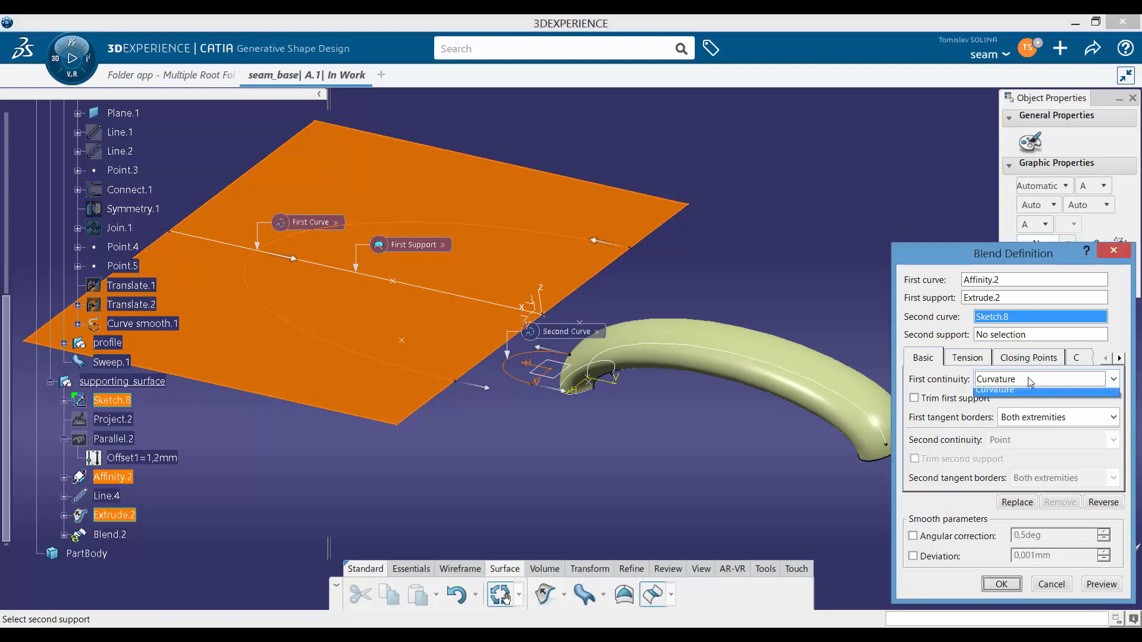
{"action": "left_click", "coordinate": [1005, 426]}
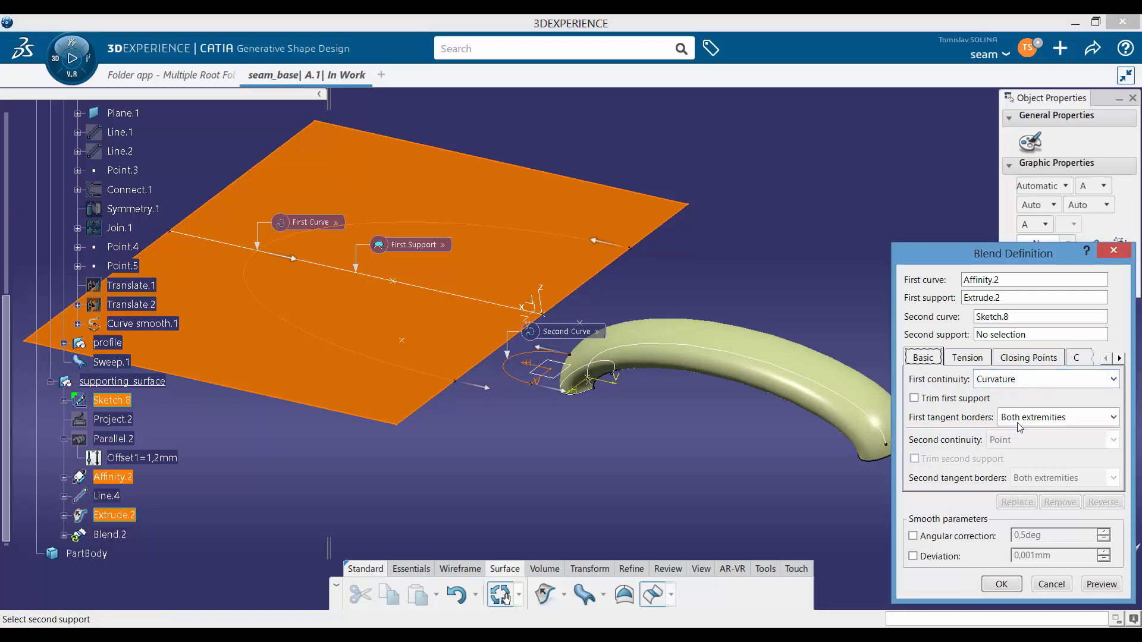
{"action": "left_click", "coordinate": [967, 357]}
{"action": "left_click", "coordinate": [959, 432]}
{"action": "type", "text": ",1"}
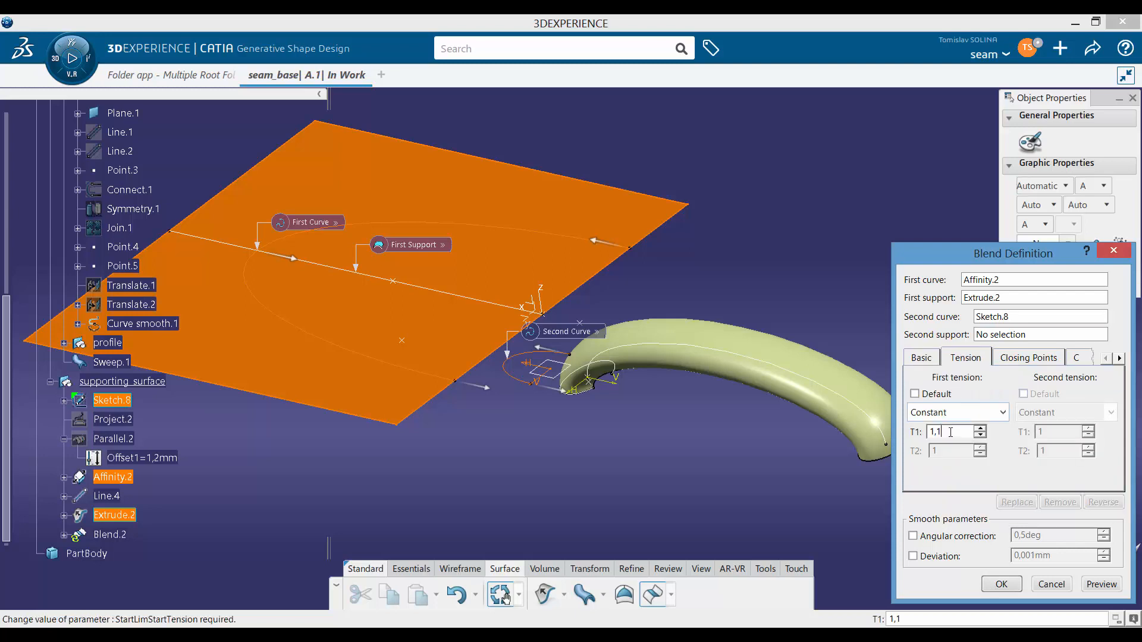
{"action": "key", "text": "Return"}
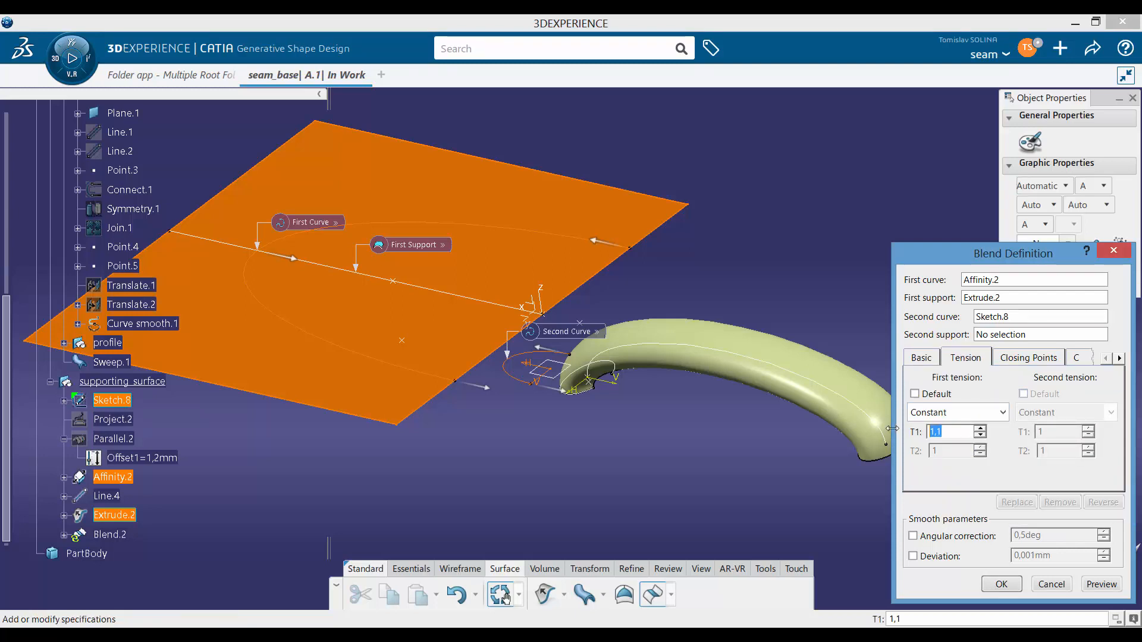
{"action": "left_click", "coordinate": [1100, 584]}
{"action": "middle_click_drag", "start_coordinate": [418, 389], "coordinate": [443, 303]}
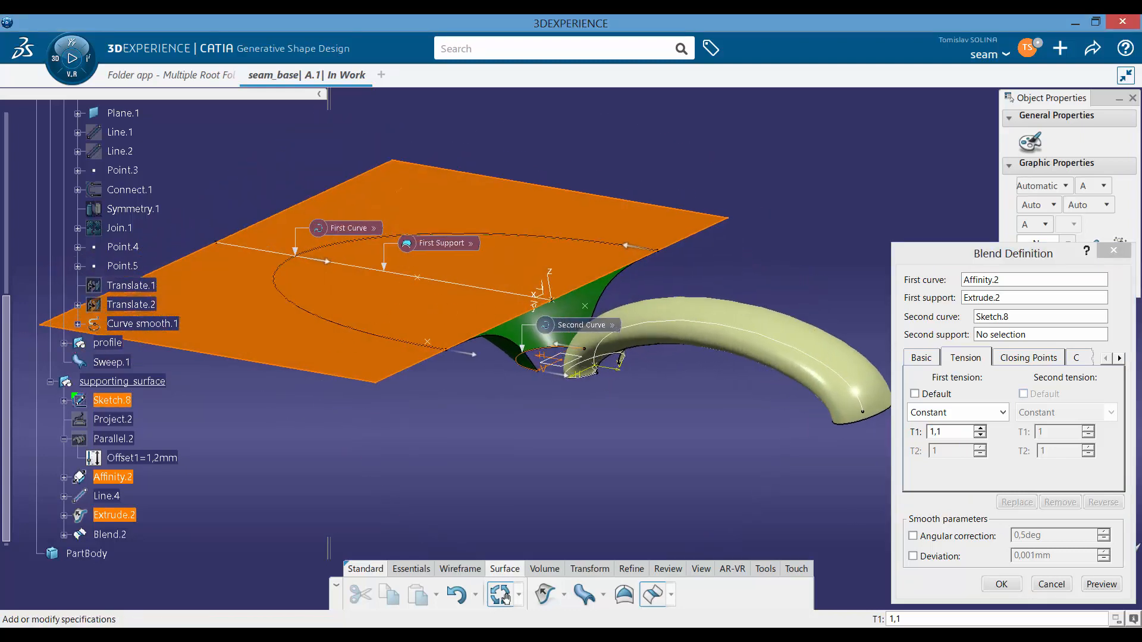
{"action": "left_click", "coordinate": [1002, 584]}
Hide the flat extruded support surface and save the part
{"action": "right_click", "coordinate": [369, 294]}
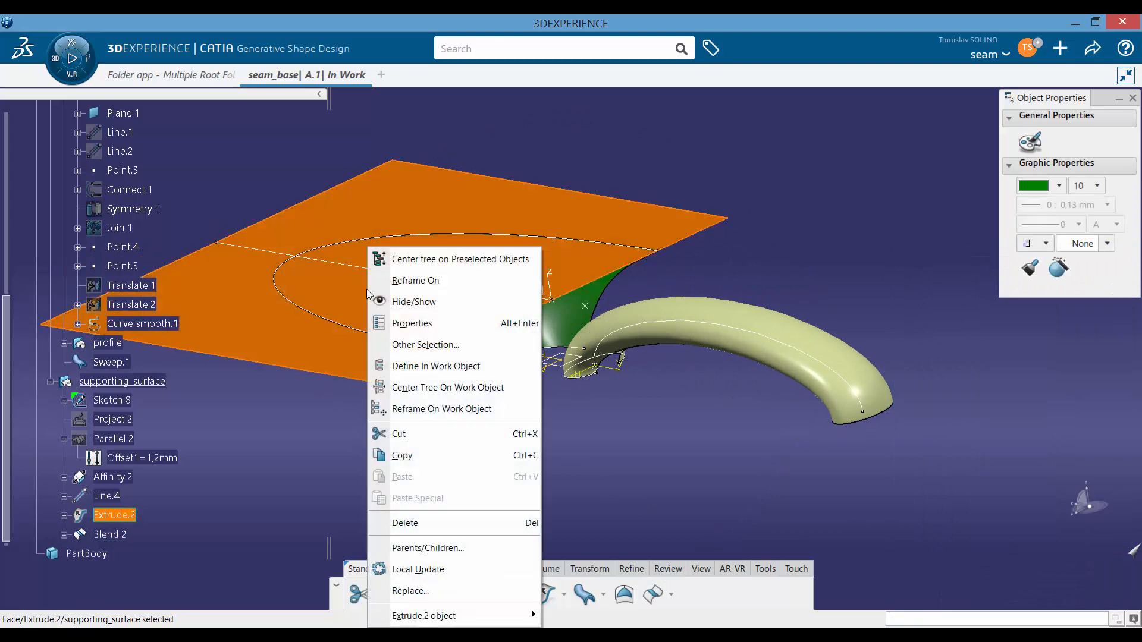
{"action": "left_click", "coordinate": [413, 301]}
{"action": "middle_click_drag", "start_coordinate": [431, 302], "coordinate": [565, 330]}
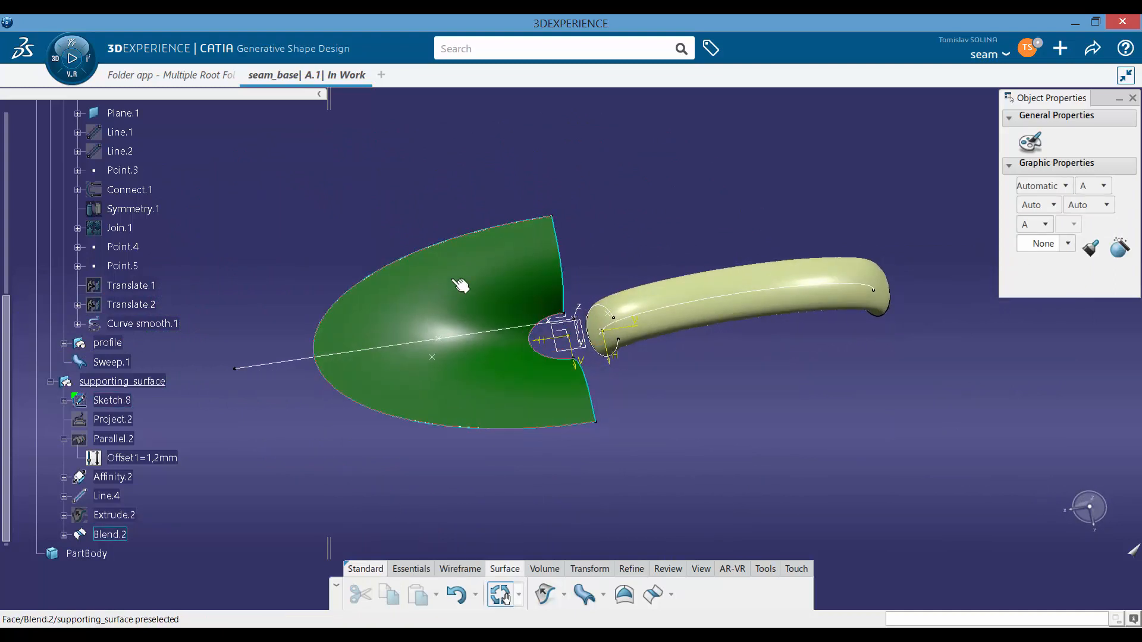
{"action": "key", "text": "ctrl+s"}
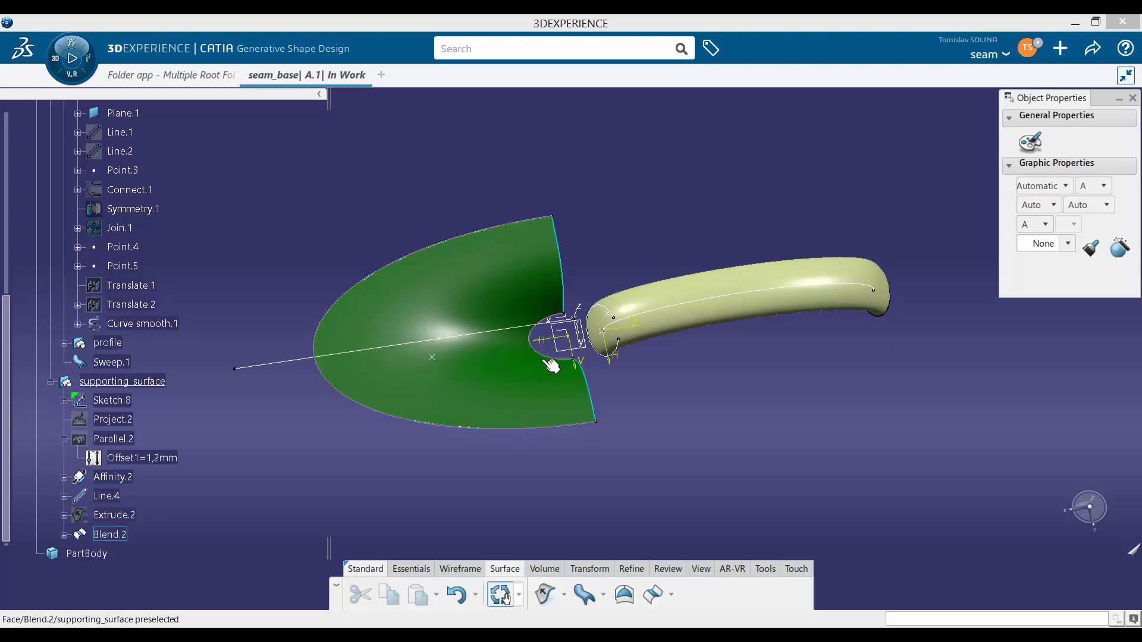
Start a plane offset from the main axis system's YZ plane, and open its offset formula with the half-ellipse sketch's dimensions displayed
{"action": "left_click", "coordinate": [525, 271]}
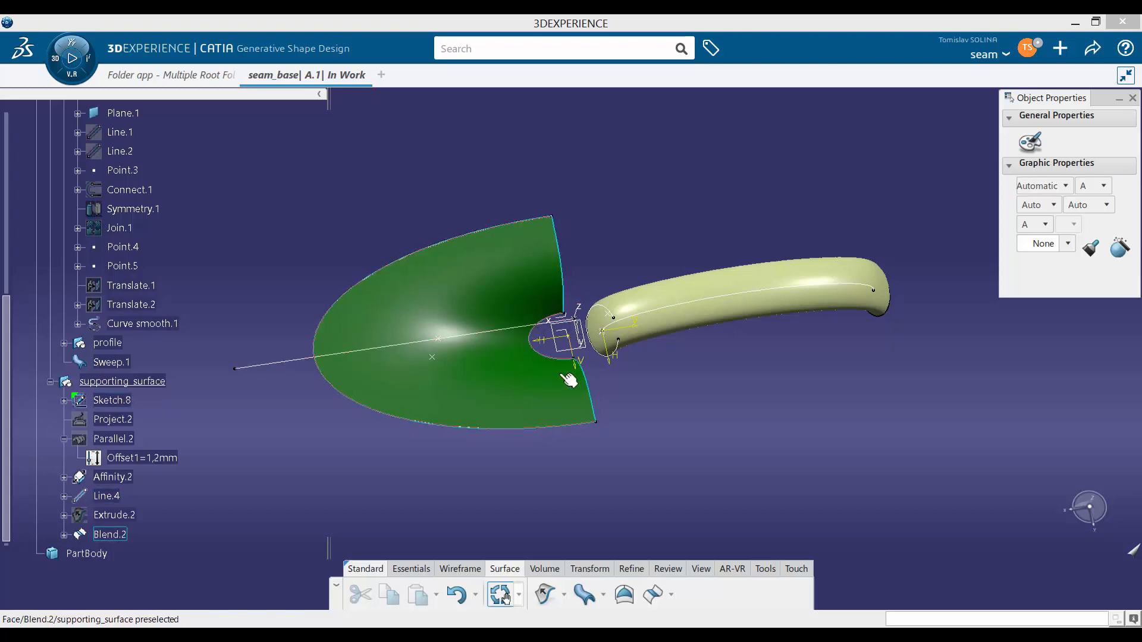
{"action": "middle_click_drag", "start_coordinate": [571, 377], "coordinate": [535, 425]}
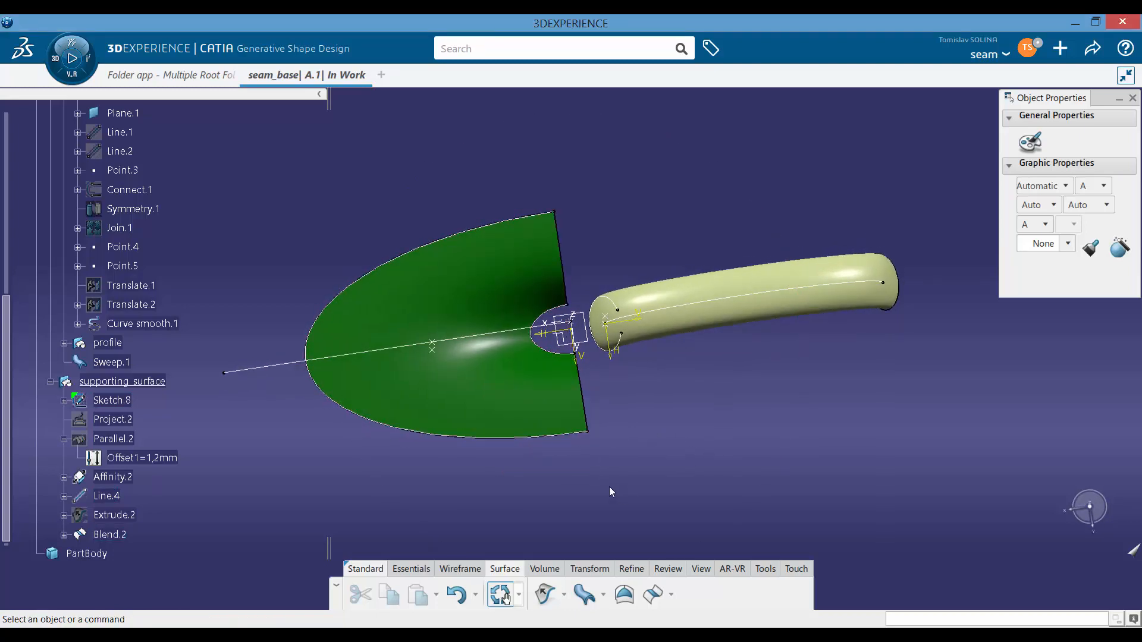
{"action": "middle_click_drag", "start_coordinate": [596, 485], "coordinate": [693, 522]}
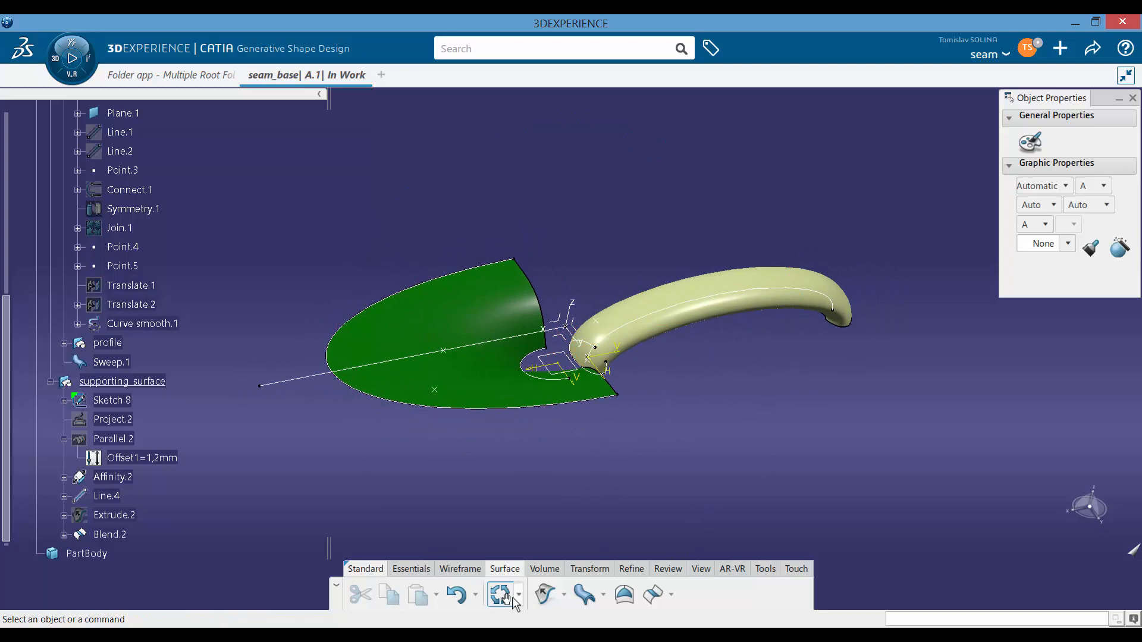
{"action": "left_click", "coordinate": [460, 569]}
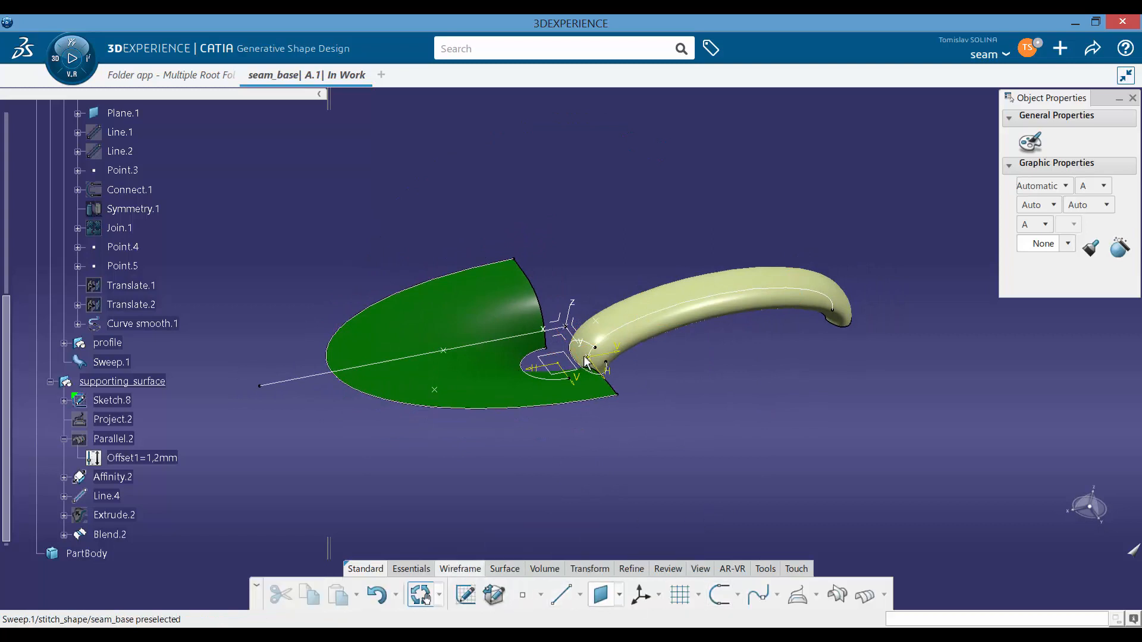
{"action": "left_click", "coordinate": [576, 329]}
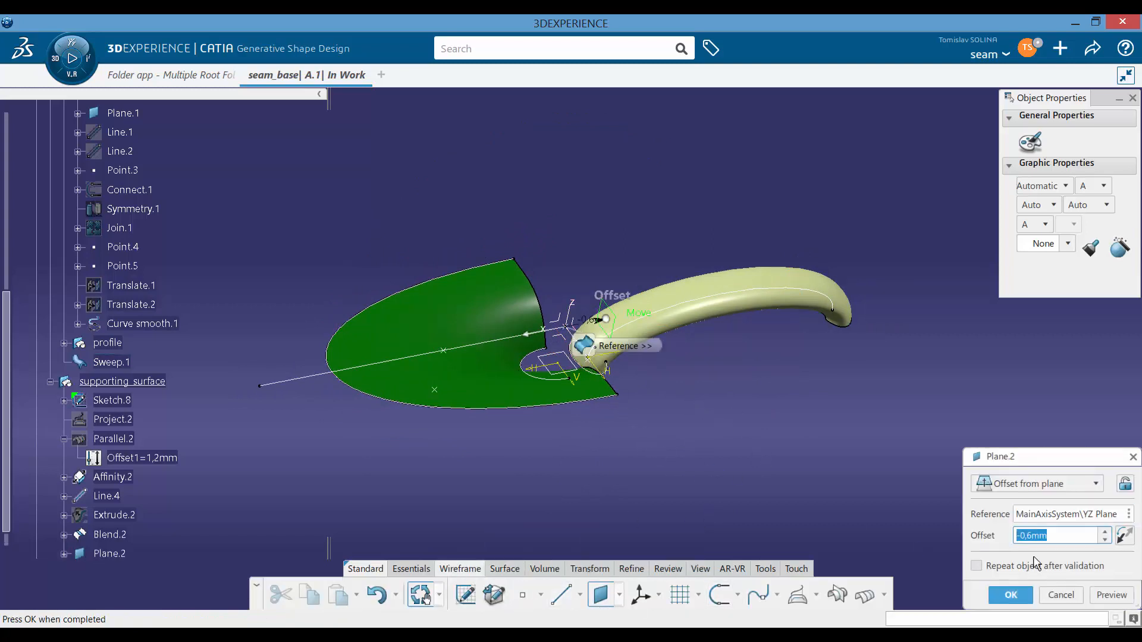
{"action": "right_click", "coordinate": [1077, 536]}
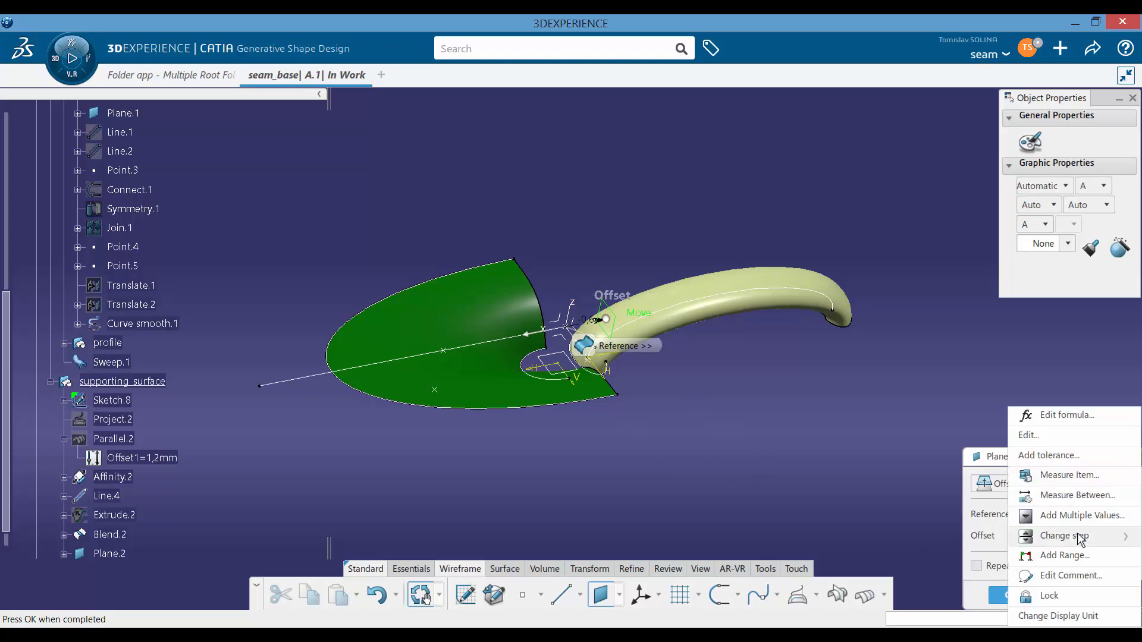
{"action": "left_click", "coordinate": [1087, 414]}
{"action": "left_click_drag", "start_coordinate": [447, 320], "coordinate": [395, 262]}
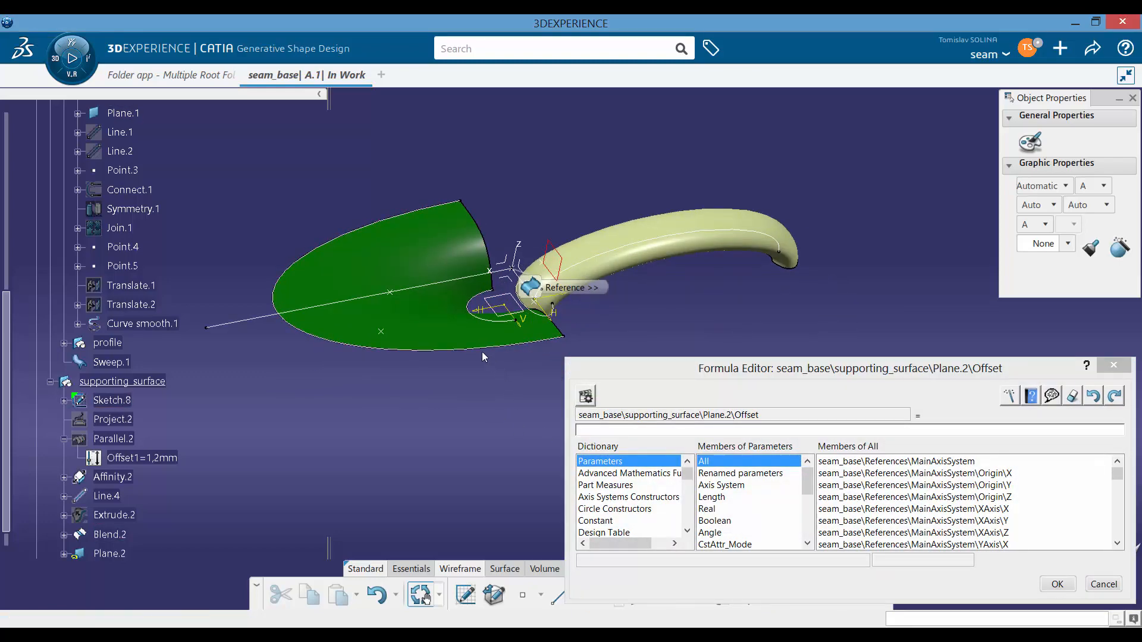
{"action": "left_click", "coordinate": [487, 323]}
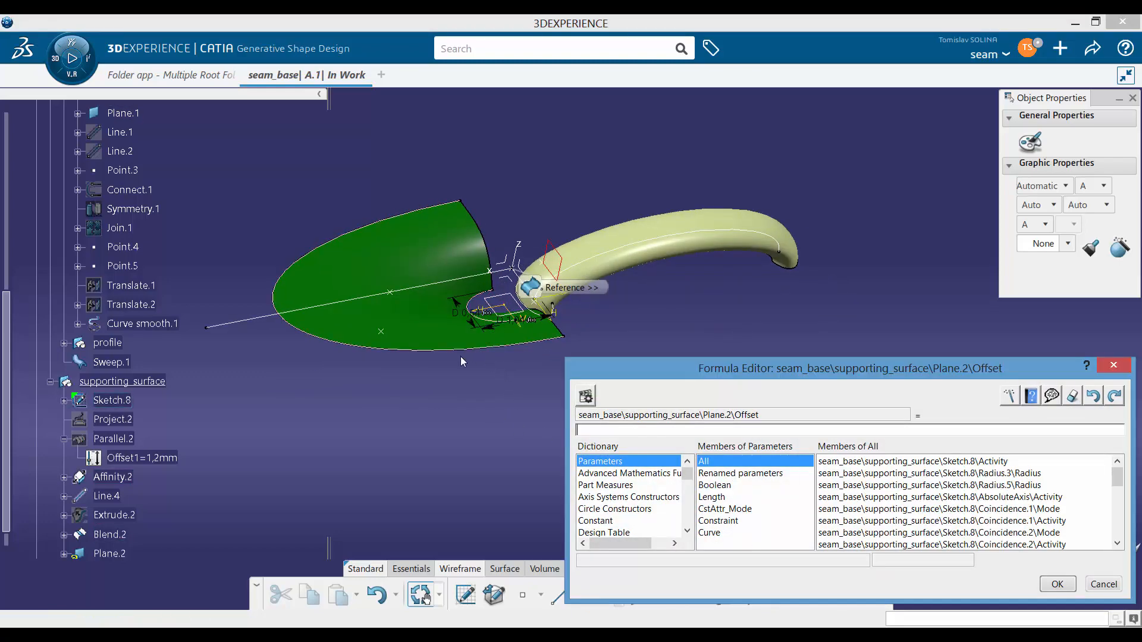
{"action": "left_click", "coordinate": [494, 330]}
{"action": "middle_click_drag", "start_coordinate": [494, 336], "coordinate": [466, 431]}
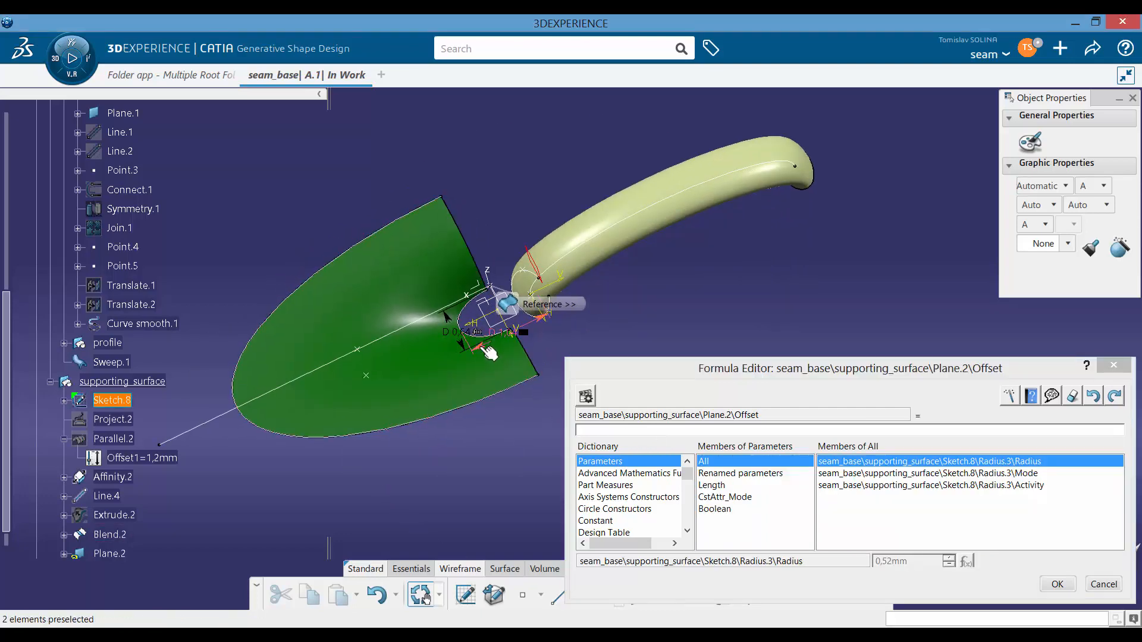
{"action": "left_click", "coordinate": [479, 351]}
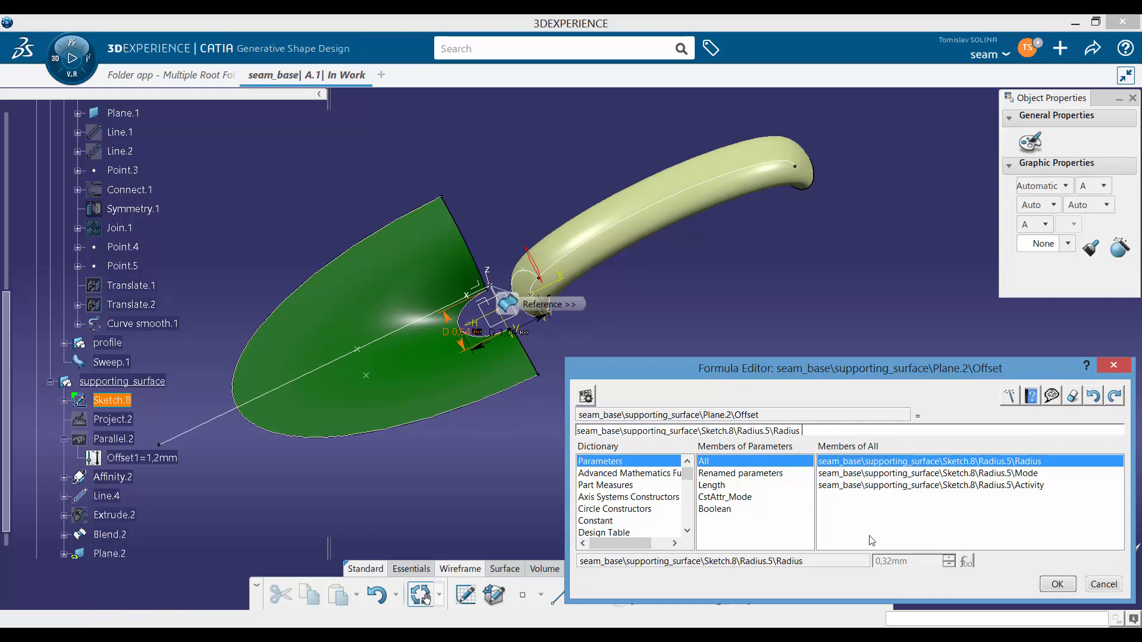
{"action": "triple_click", "coordinate": [833, 431]}
{"action": "key", "text": "Delete"}
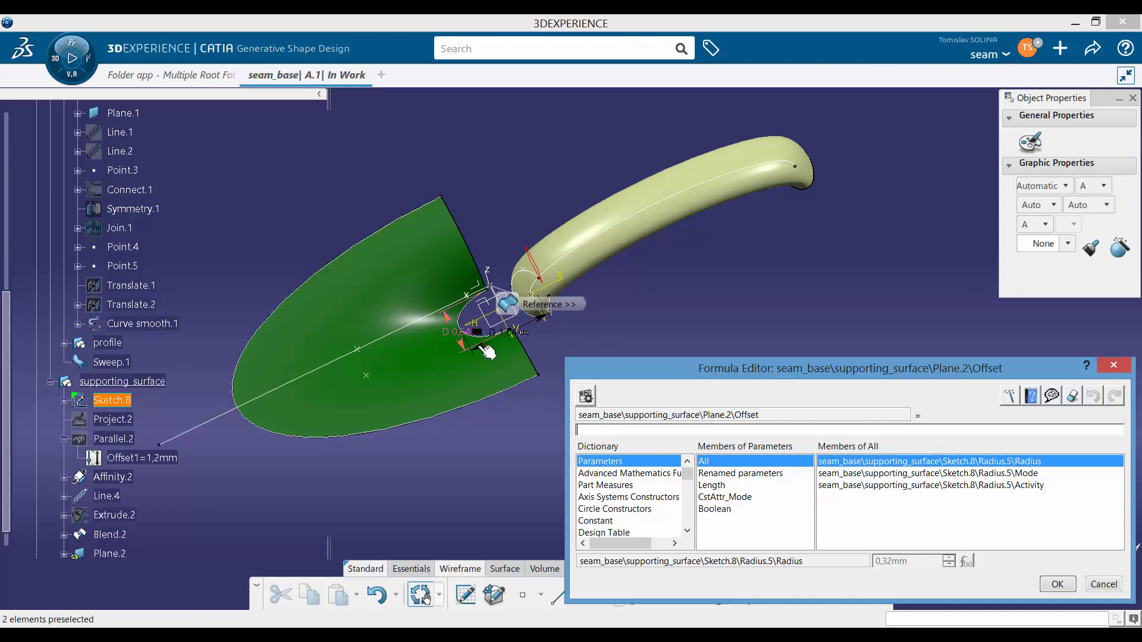
Set the plane's offset formula to Sketch.8's Radius.3 multiplied by 1.1 and create the plane
{"action": "left_click", "coordinate": [509, 345]}
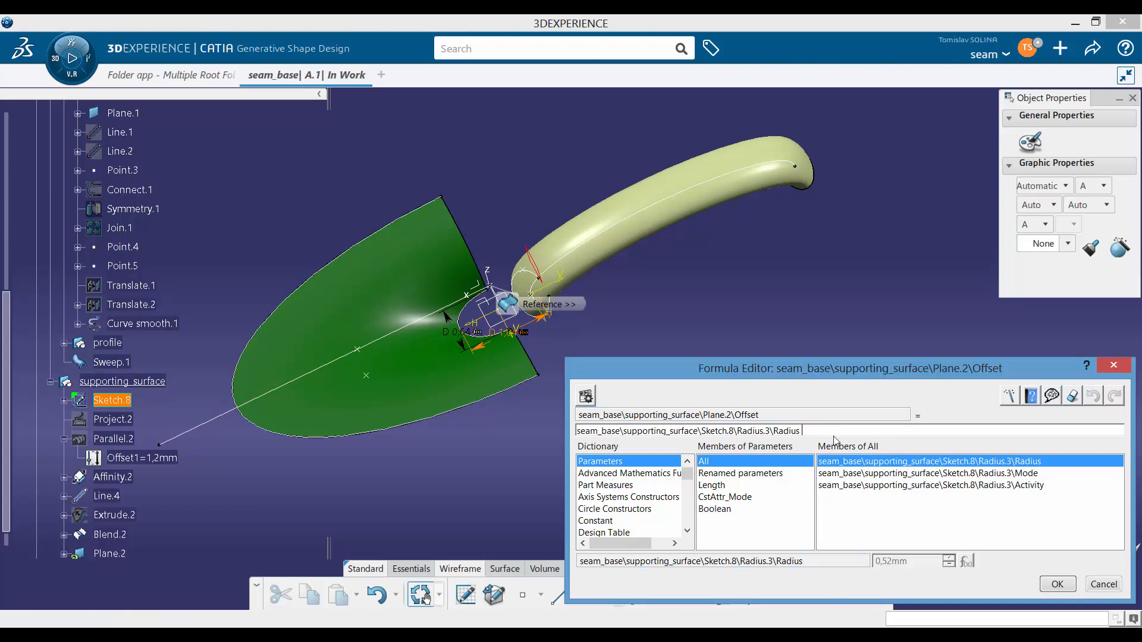
{"action": "type", "text": "*1.1"}
{"action": "left_click", "coordinate": [1058, 586]}
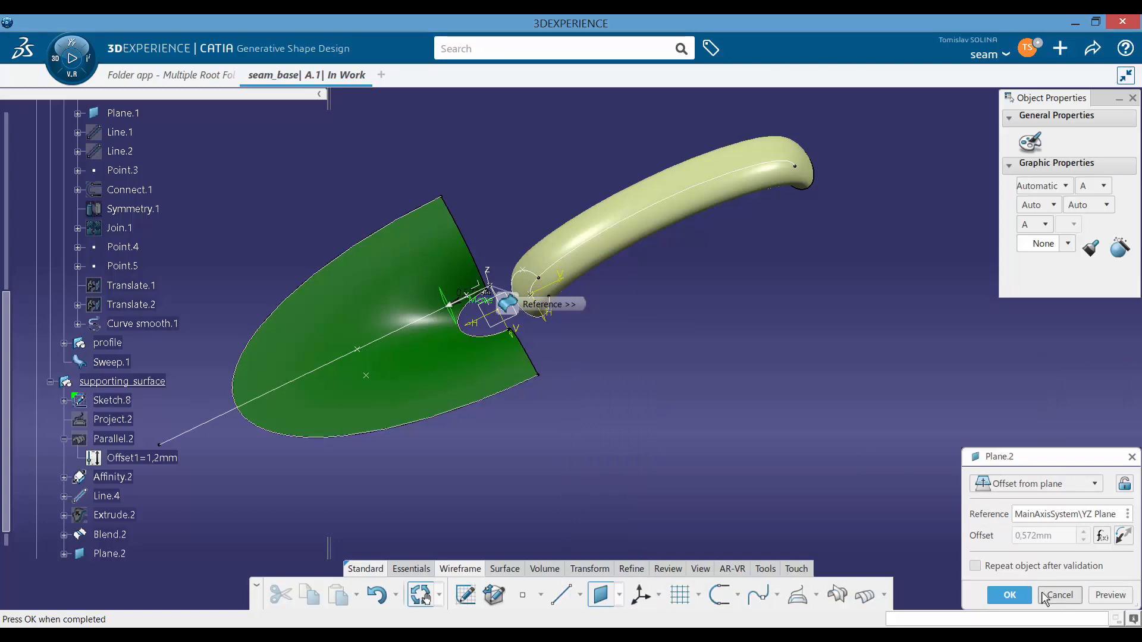
{"action": "left_click", "coordinate": [1010, 595]}
Split the blend surface Blend.2 with the offset plane Plane.2, keeping the strip around the half-ellipse cutout
{"action": "middle_click_drag", "start_coordinate": [465, 345], "coordinate": [503, 337]}
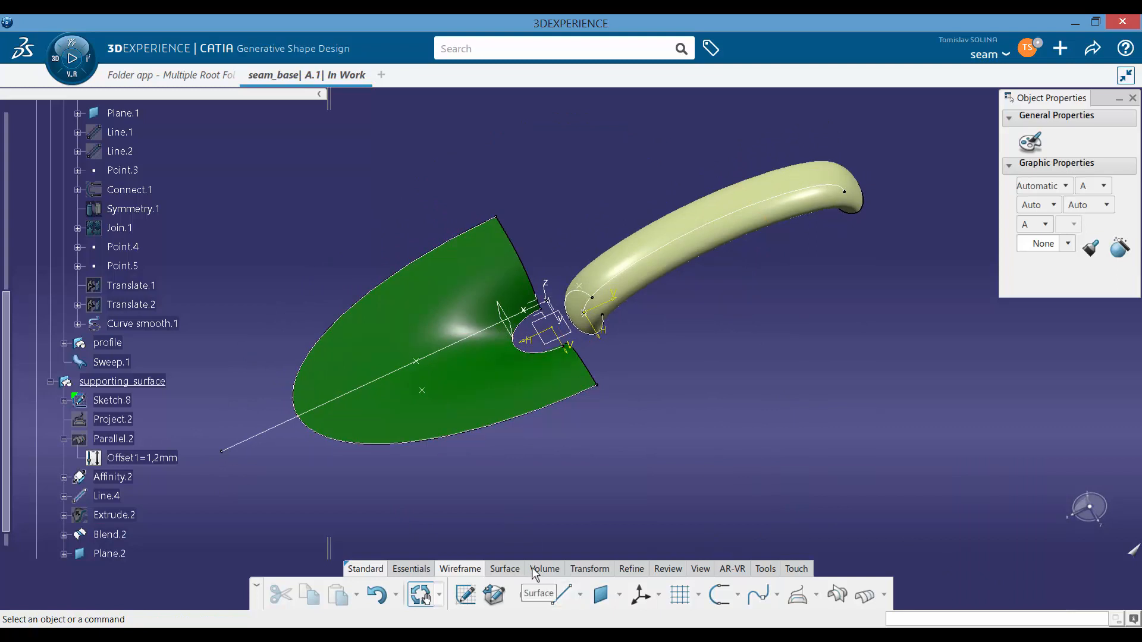
{"action": "left_click", "coordinate": [507, 570]}
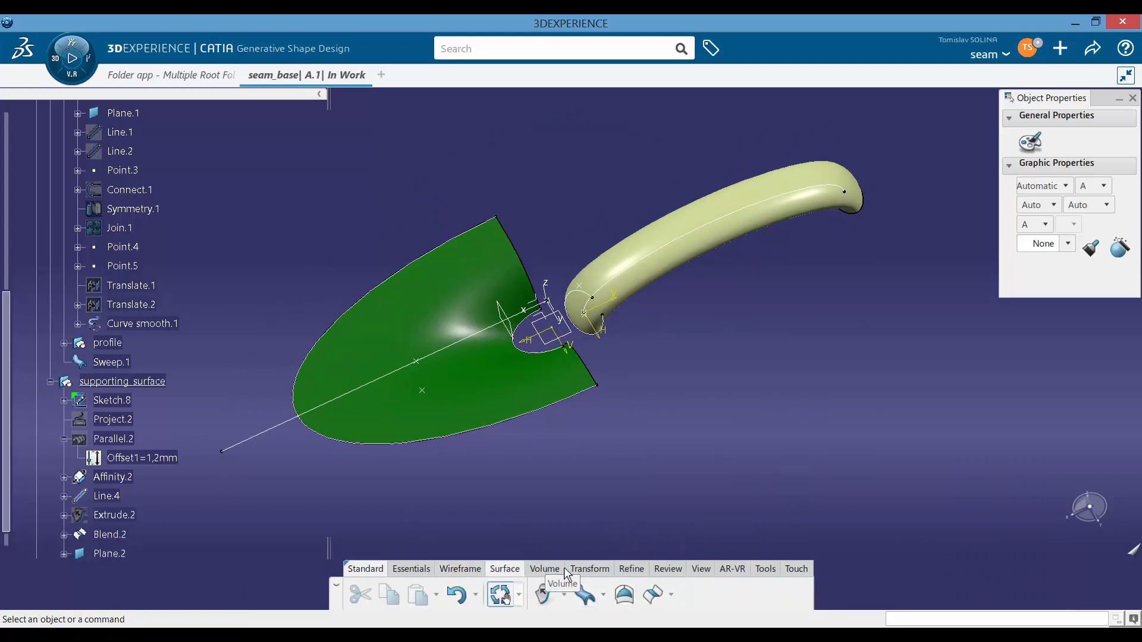
{"action": "left_click", "coordinate": [632, 569]}
{"action": "left_click", "coordinate": [470, 570]}
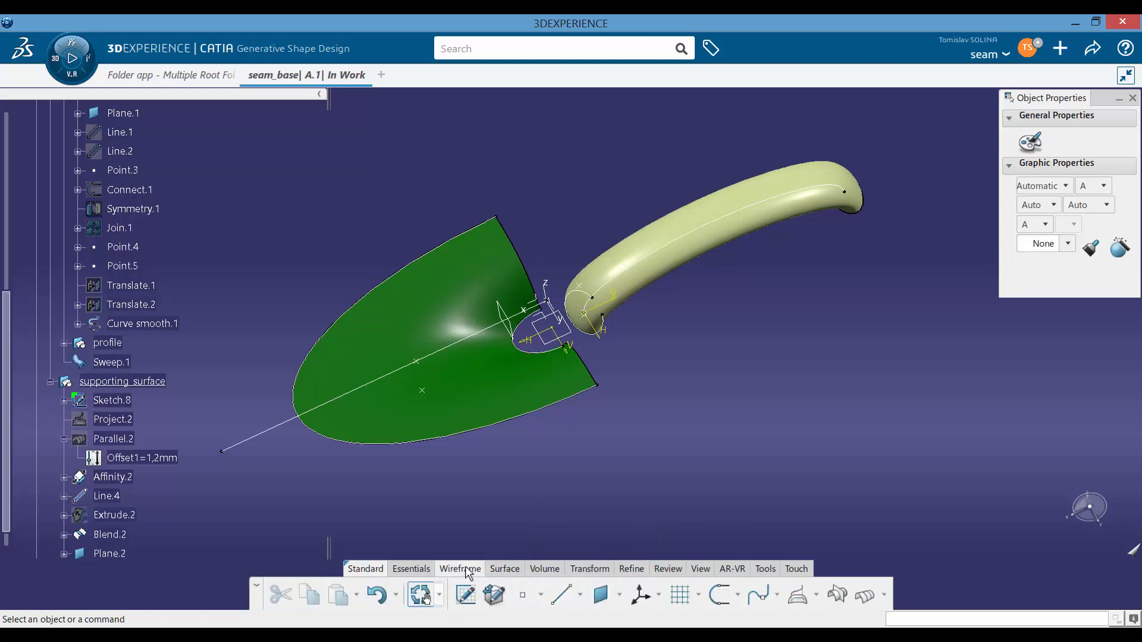
{"action": "left_click", "coordinate": [419, 571]}
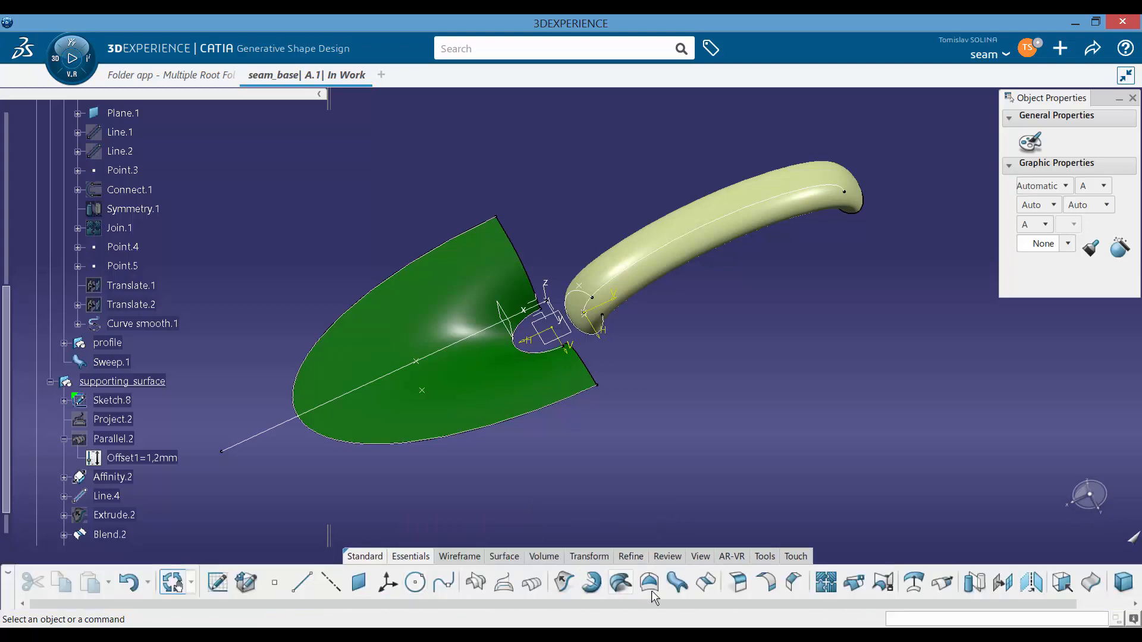
{"action": "left_click", "coordinate": [852, 586]}
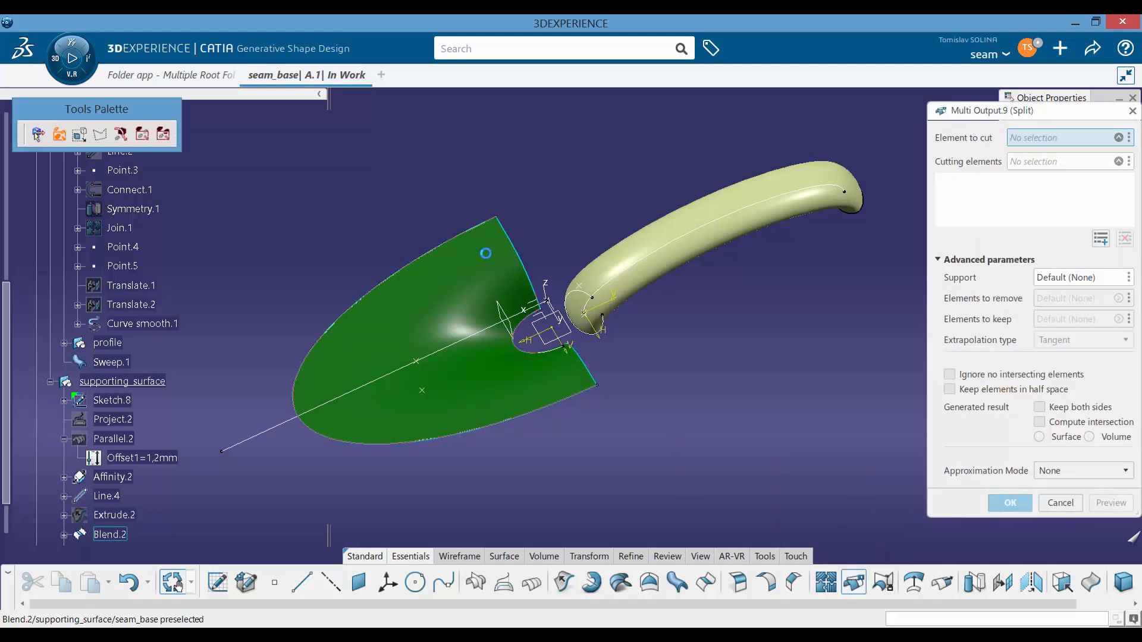
{"action": "left_click", "coordinate": [513, 271]}
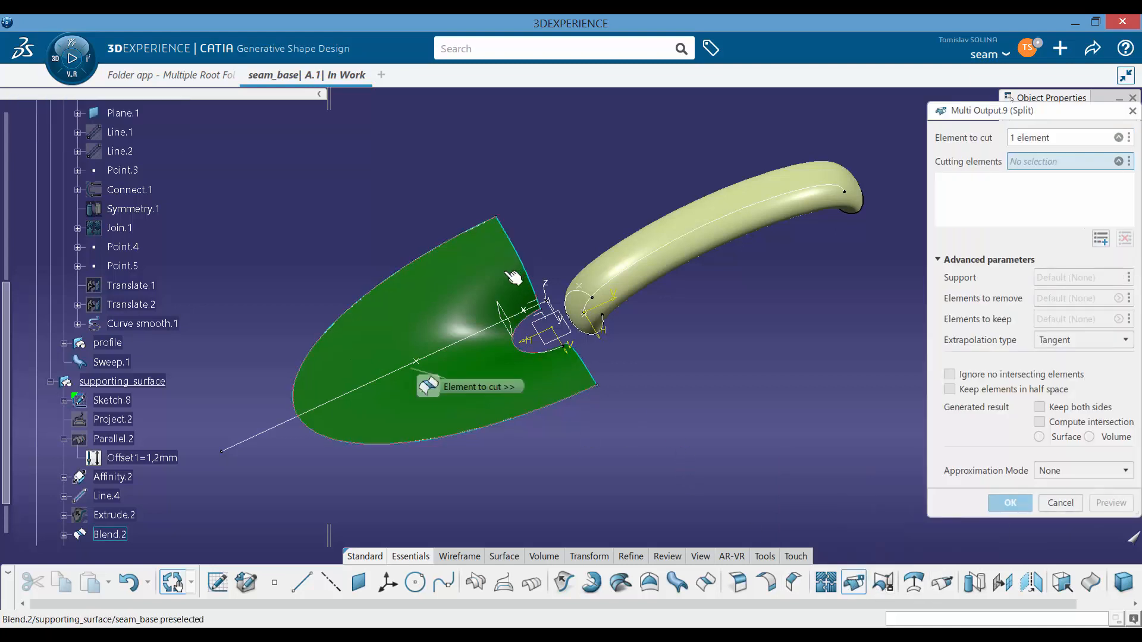
{"action": "left_click", "coordinate": [498, 312]}
{"action": "middle_click_drag", "start_coordinate": [563, 423], "coordinate": [476, 377]}
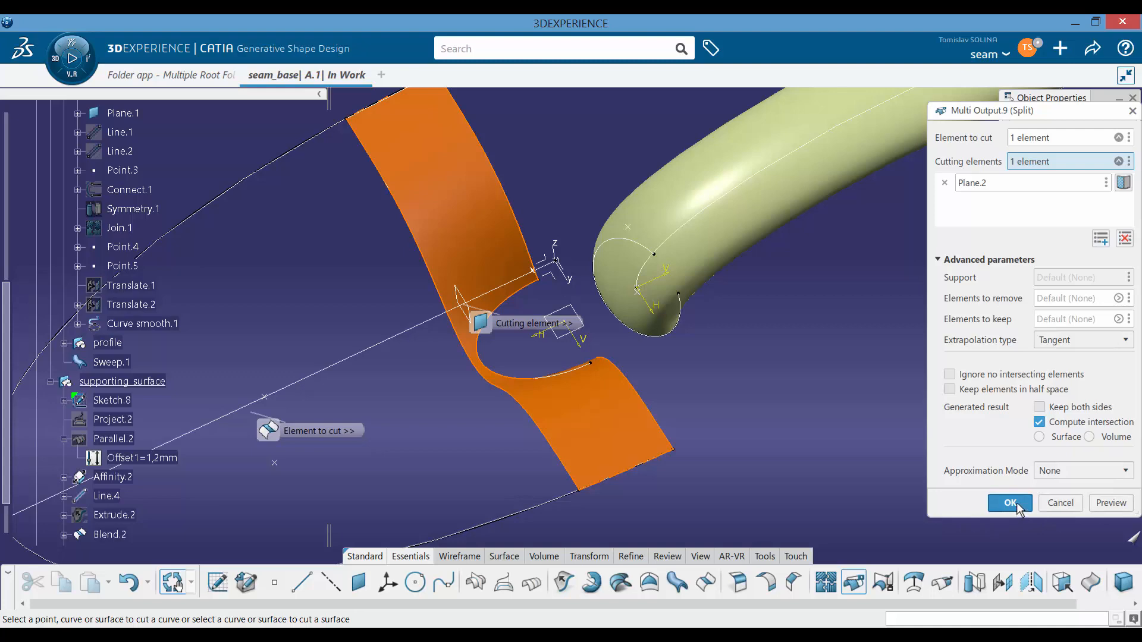
{"action": "left_click", "coordinate": [1018, 507]}
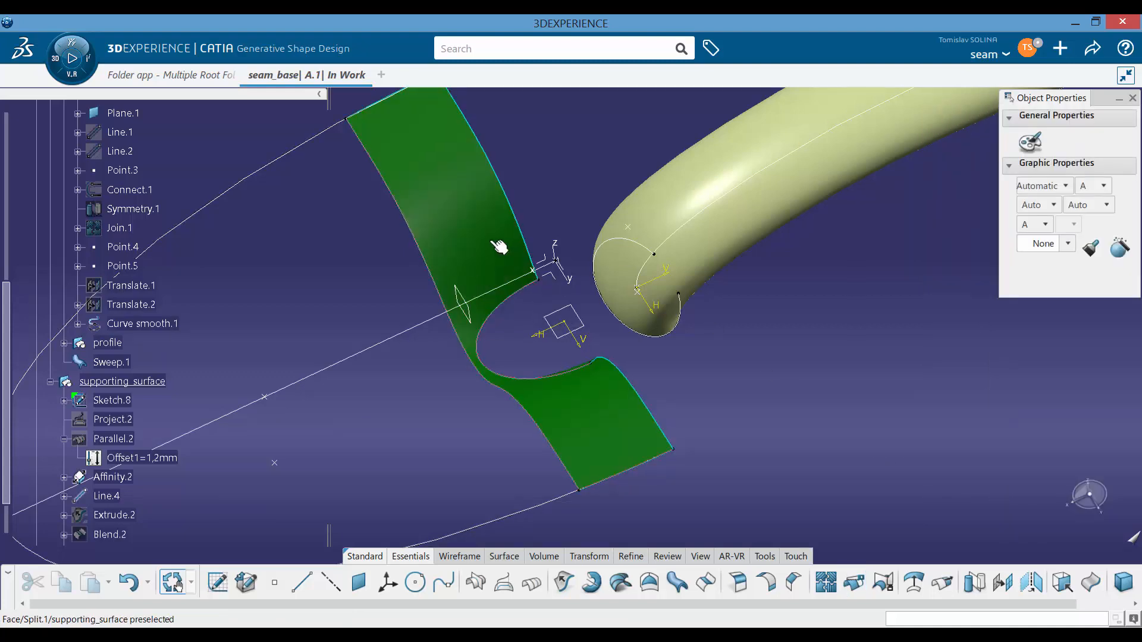
Set up a Translate of the guide curve Curve smooth.1 along the main axis system's X axis
{"action": "middle_click_drag", "start_coordinate": [511, 300], "coordinate": [509, 346]}
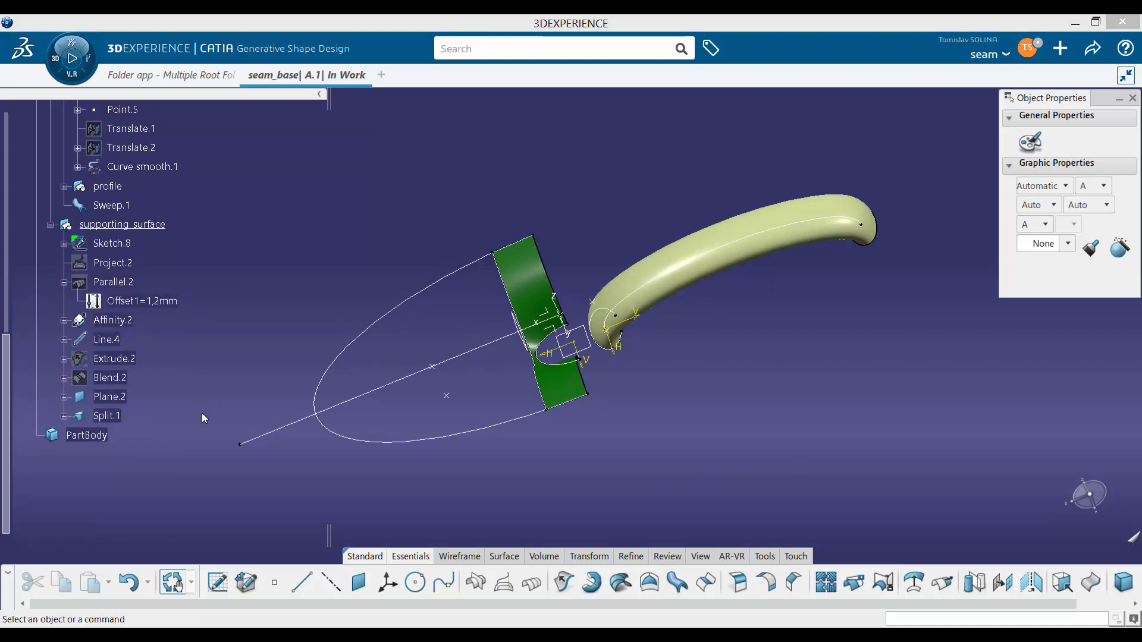
{"action": "middle_click_drag", "start_coordinate": [551, 398], "coordinate": [519, 384]}
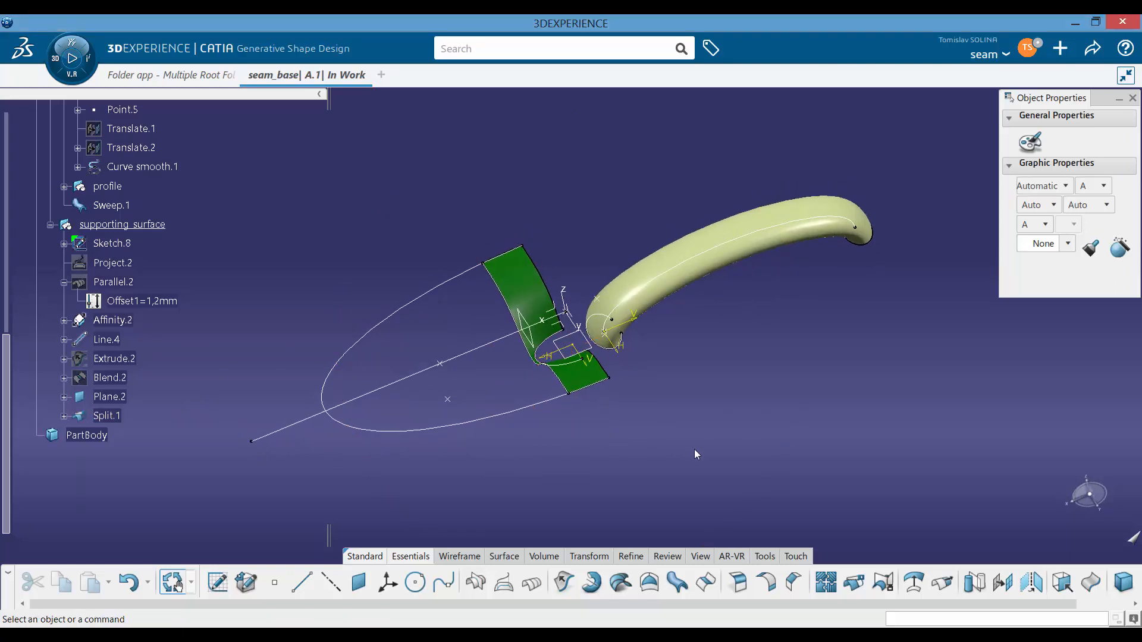
{"action": "left_click", "coordinate": [715, 257]}
{"action": "left_click", "coordinate": [311, 214]}
{"action": "left_click", "coordinate": [155, 166]}
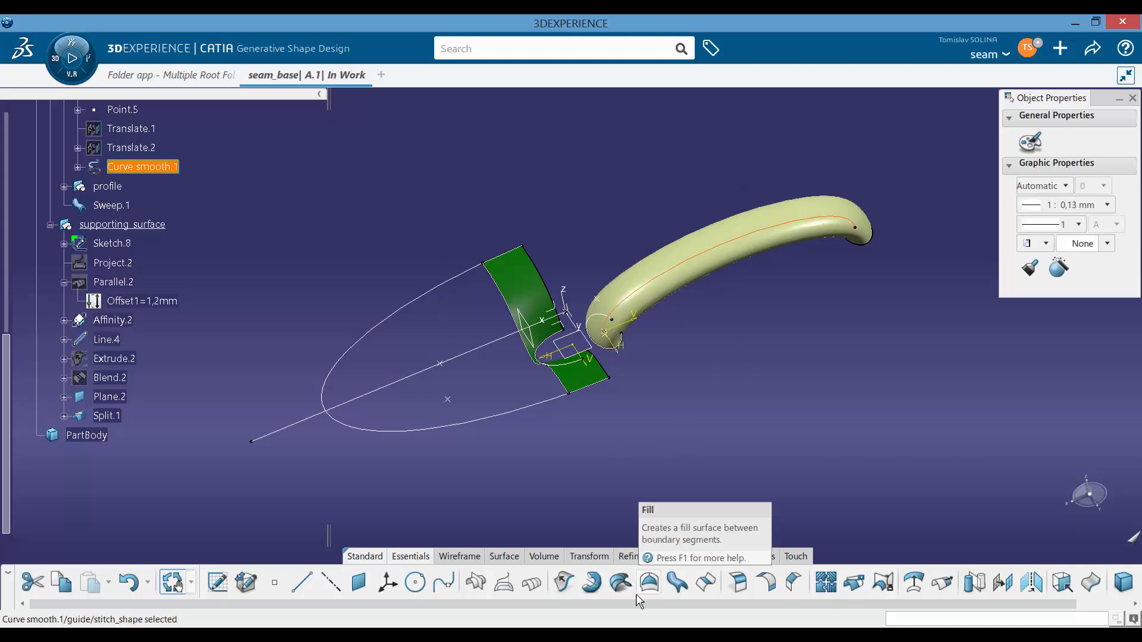
{"action": "left_click", "coordinate": [587, 557]}
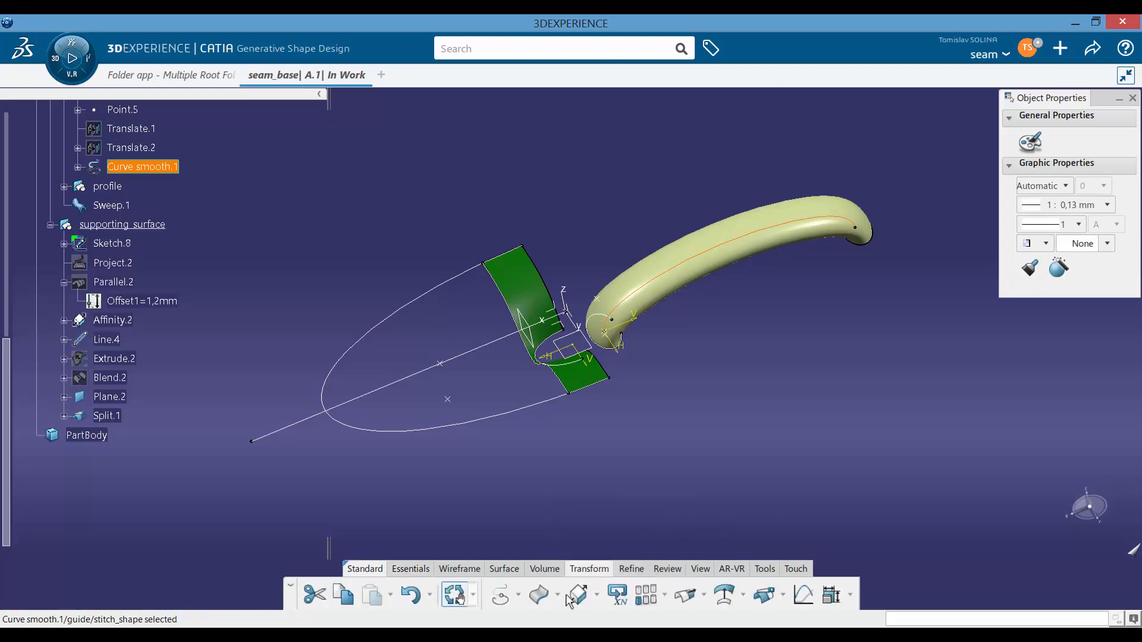
{"action": "left_click", "coordinate": [596, 595]}
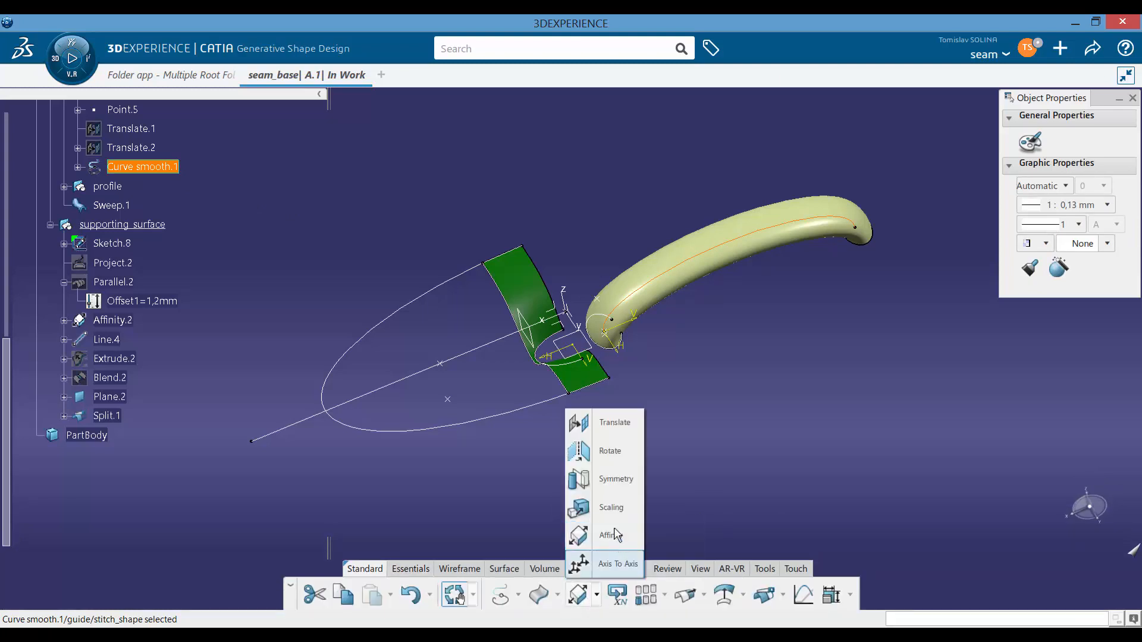
{"action": "left_click", "coordinate": [615, 427]}
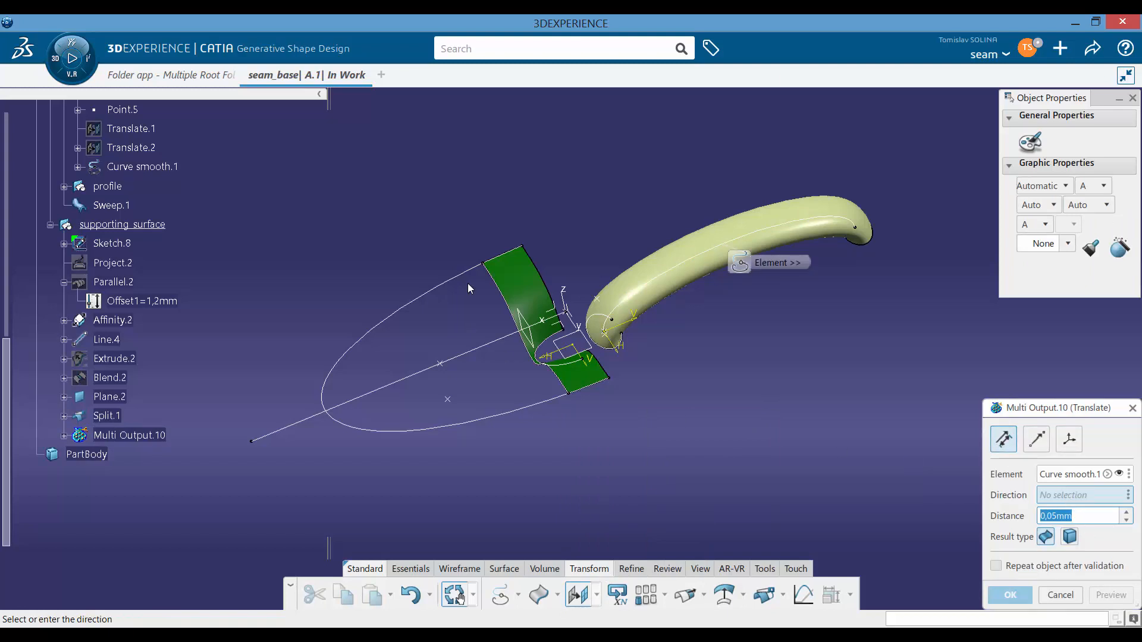
{"action": "left_click", "coordinate": [548, 321]}
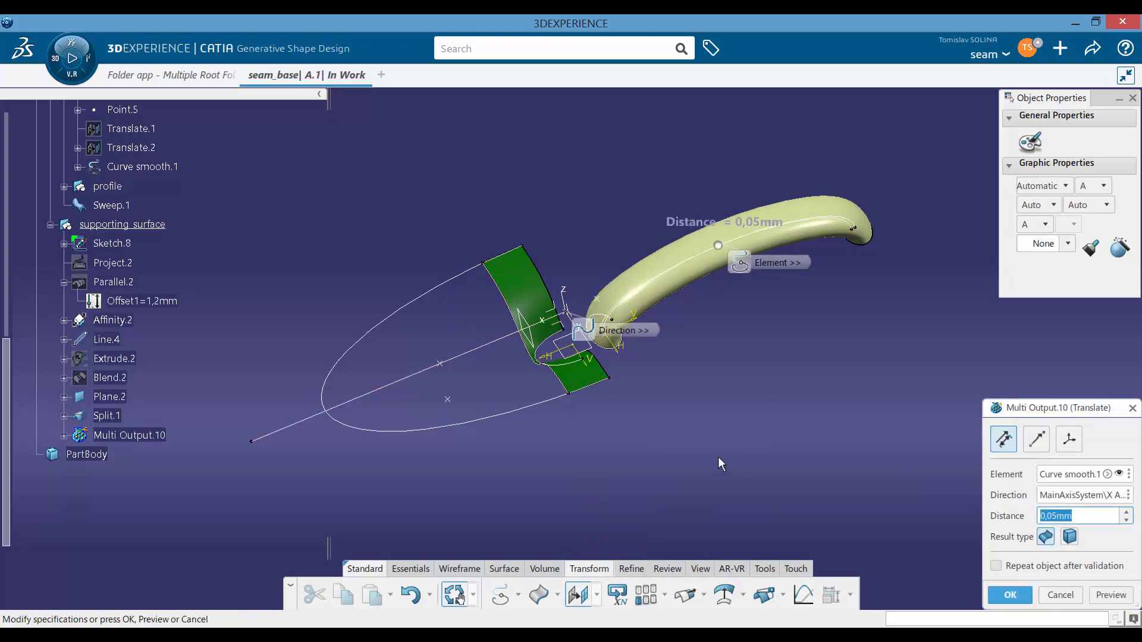
Link the translation distance to the stitch_length parameter with a formula and create the translated curve
{"action": "right_click", "coordinate": [1090, 516]}
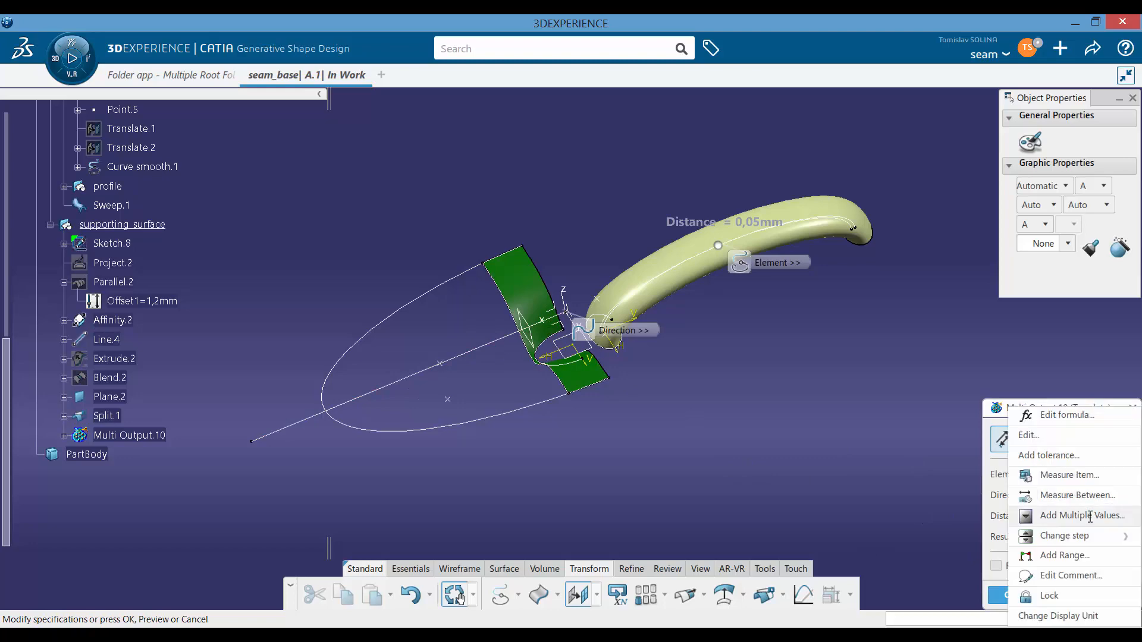
{"action": "left_click", "coordinate": [1062, 414]}
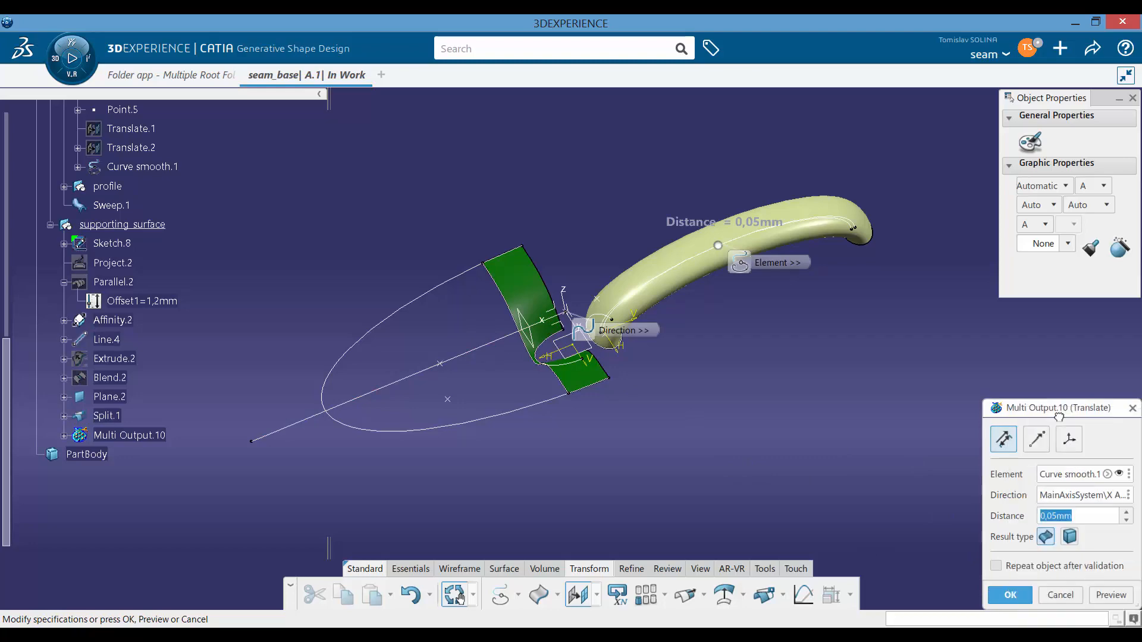
{"action": "scroll", "coordinate": [191, 315], "scroll_direction": "up", "scroll_amount": 2}
{"action": "scroll", "coordinate": [143, 268], "scroll_direction": "up", "scroll_amount": 6}
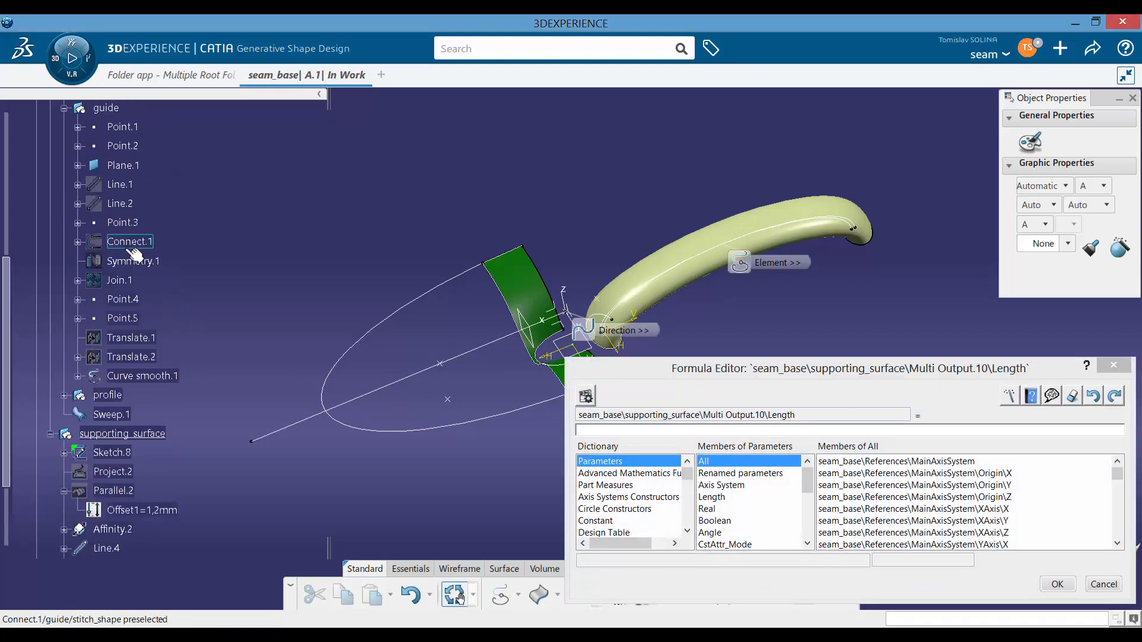
{"action": "left_click", "coordinate": [153, 255]}
{"action": "double_click", "coordinate": [157, 255]}
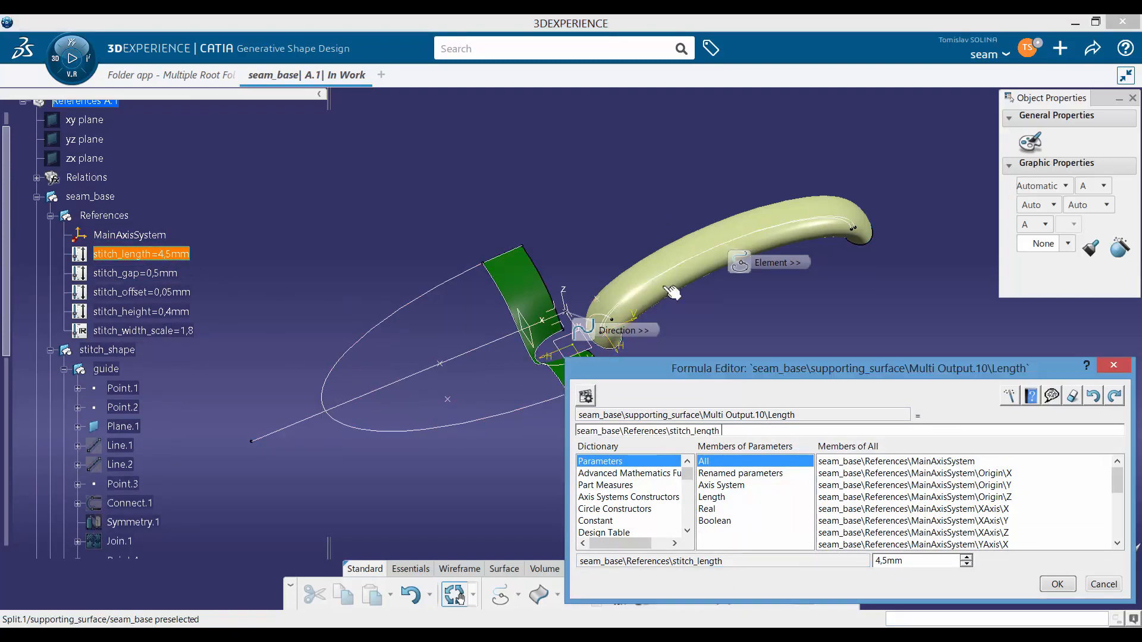
{"action": "left_click", "coordinate": [1058, 585]}
{"action": "middle_click_drag", "start_coordinate": [515, 410], "coordinate": [326, 396]}
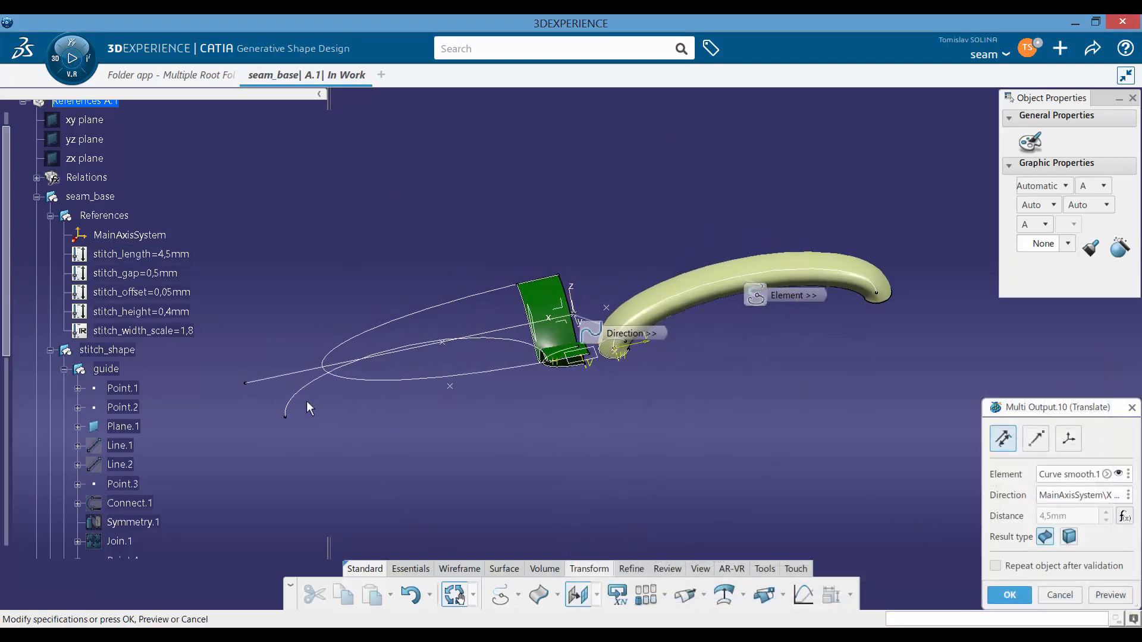
{"action": "left_click", "coordinate": [1007, 593]}
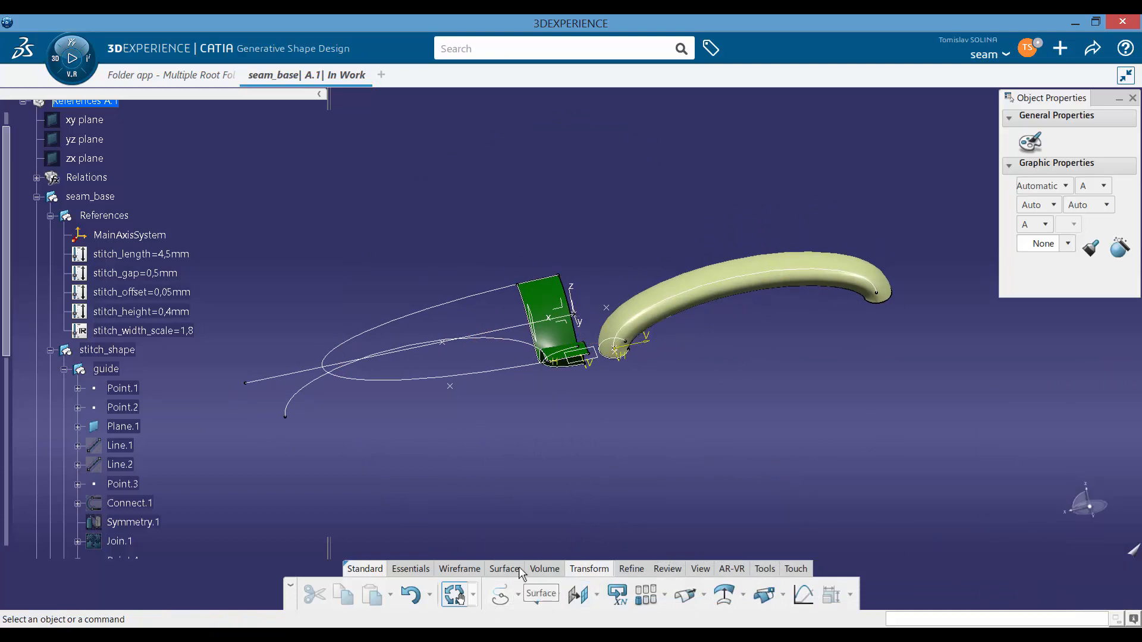
Create a plane normal to the translated curve Translate.3, passing through its default middle point
{"action": "left_click", "coordinate": [475, 569]}
{"action": "left_click", "coordinate": [601, 594]}
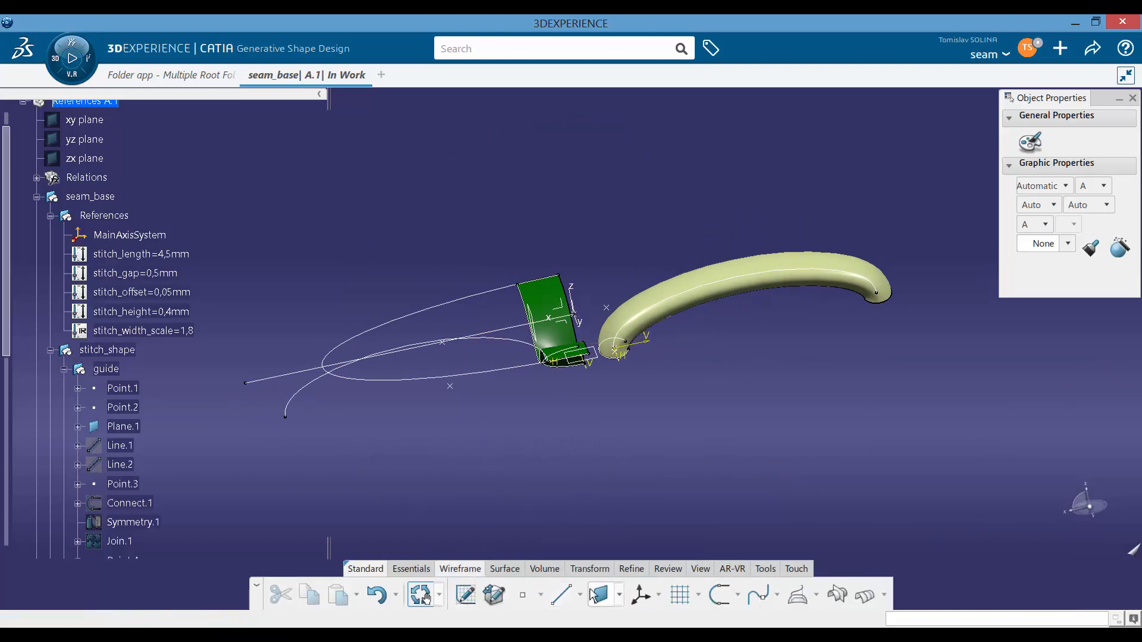
{"action": "left_click", "coordinate": [506, 338]}
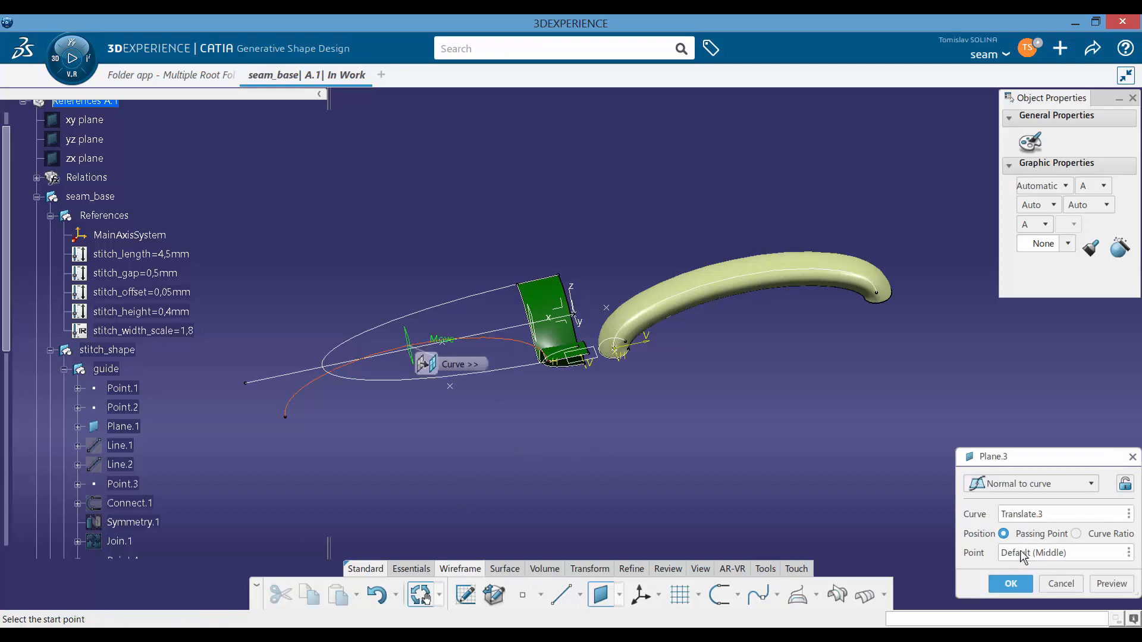
{"action": "left_click", "coordinate": [1011, 583]}
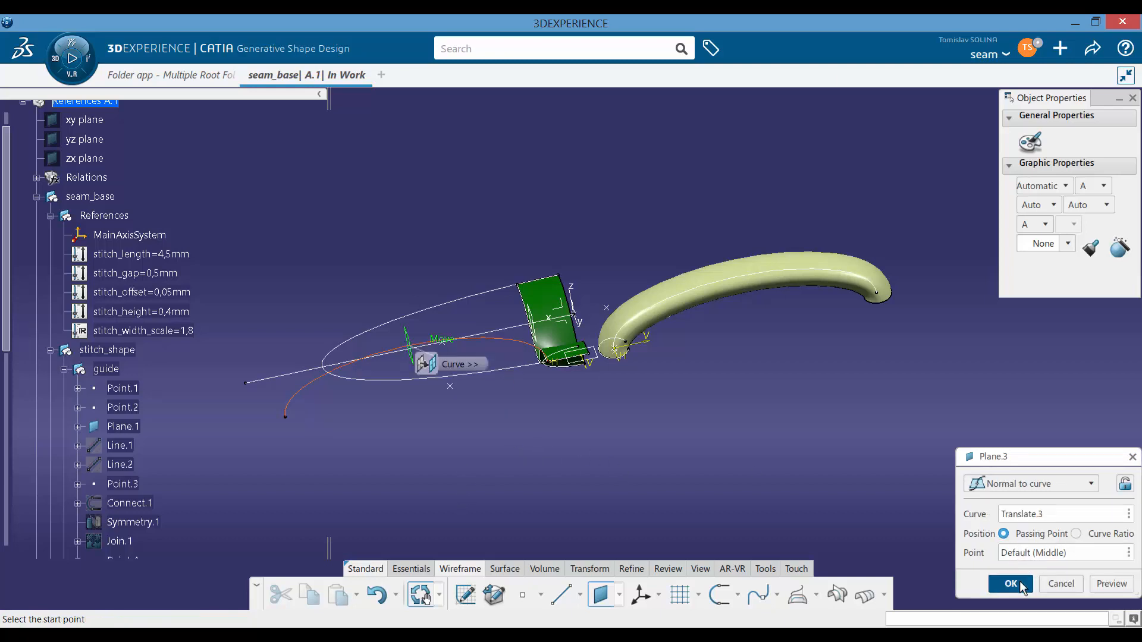
Mirror the split surface Split.1 and its boundary curve Intersect.1 about Plane.3 with a Symmetry
{"action": "middle_click_drag", "start_coordinate": [502, 484], "coordinate": [571, 214]}
{"action": "left_click", "coordinate": [590, 179]}
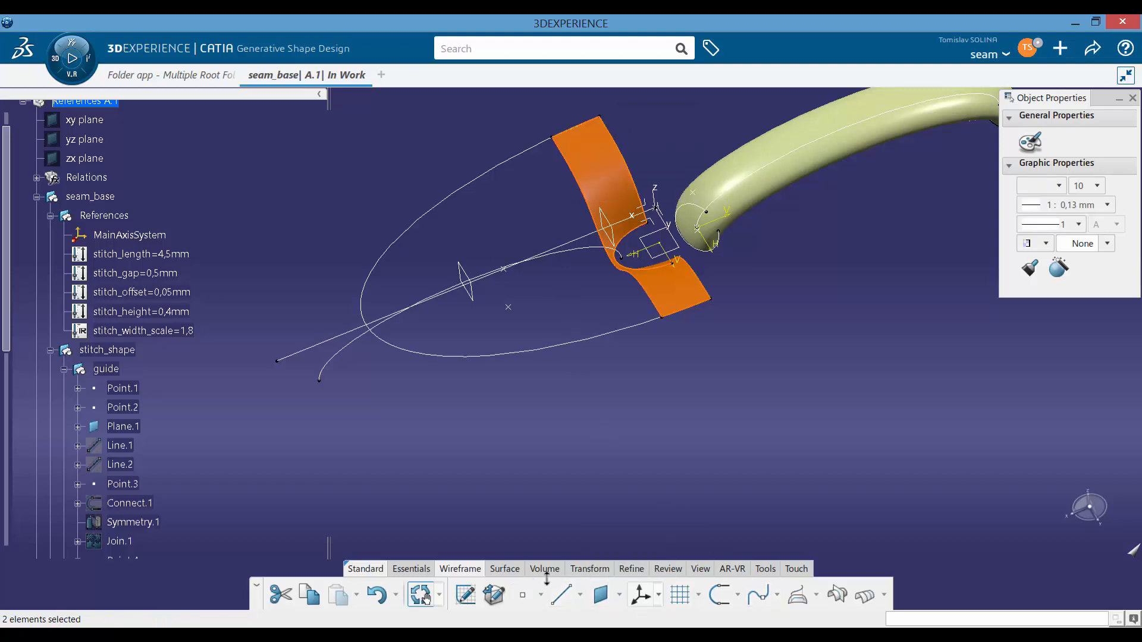
{"action": "left_click", "coordinate": [589, 570]}
{"action": "left_click", "coordinate": [597, 596]}
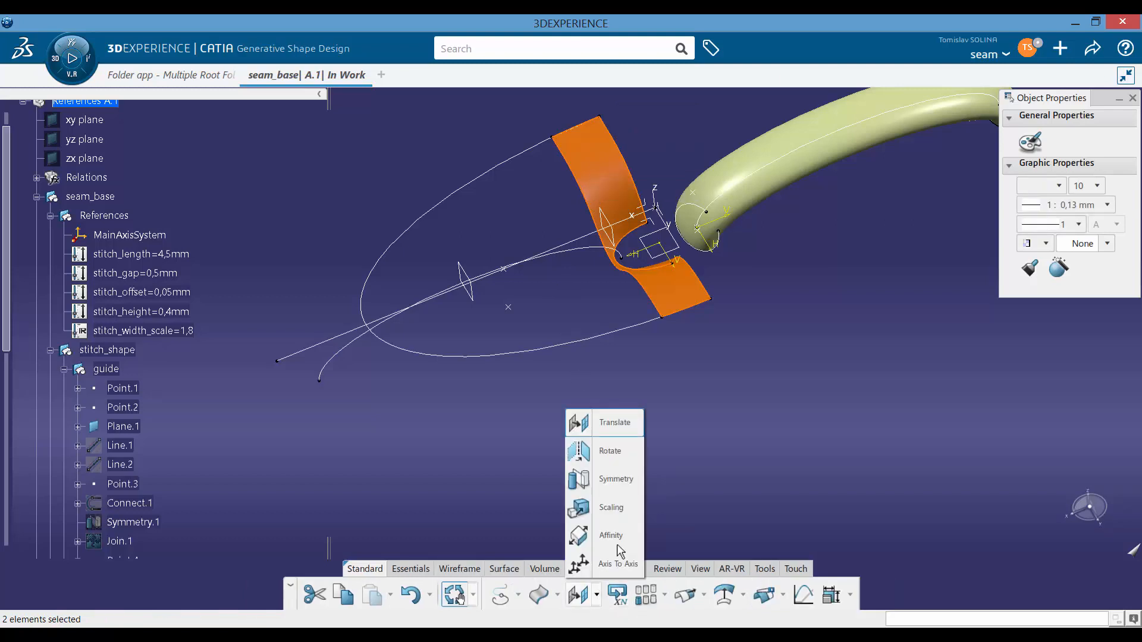
{"action": "left_click", "coordinate": [613, 476]}
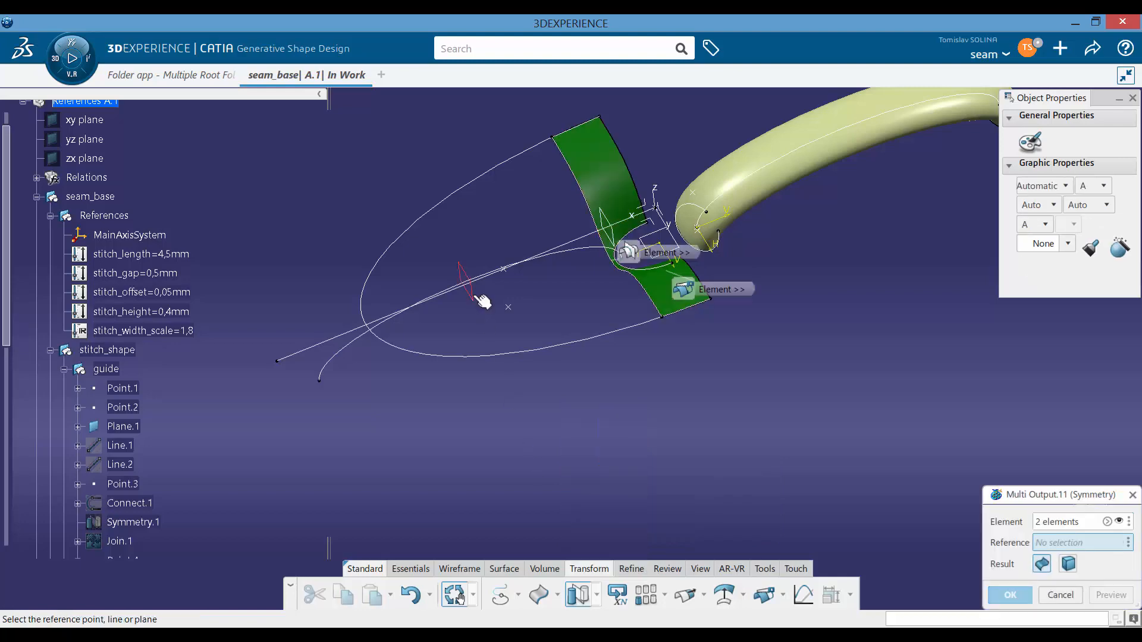
{"action": "left_click", "coordinate": [481, 301]}
{"action": "left_click", "coordinate": [1011, 595]}
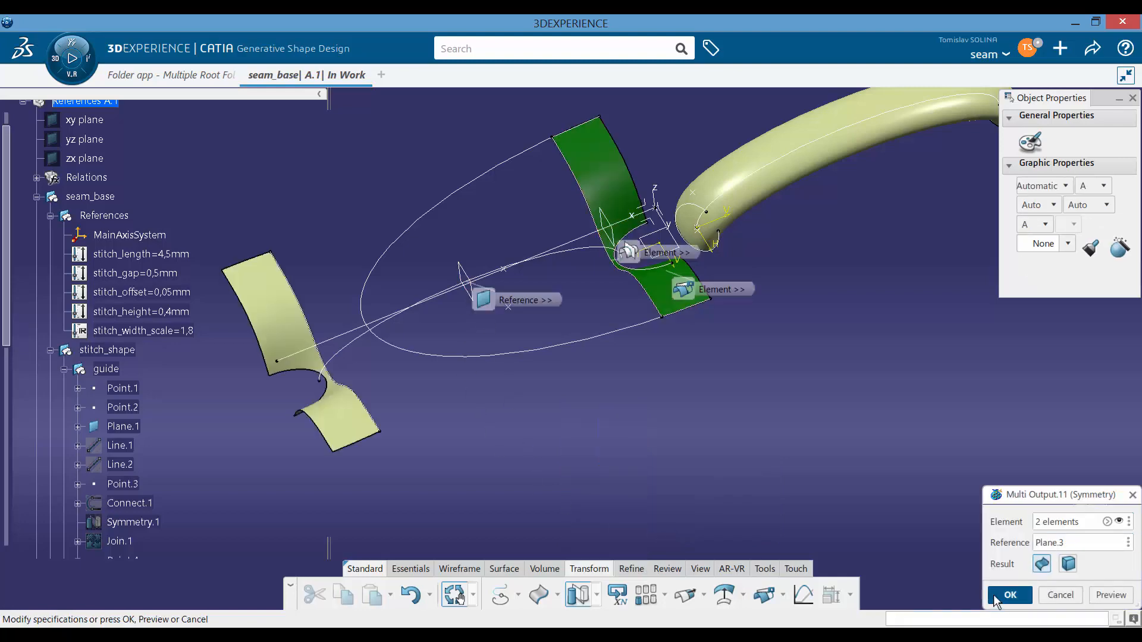
{"action": "middle_click_drag", "start_coordinate": [624, 412], "coordinate": [515, 367]}
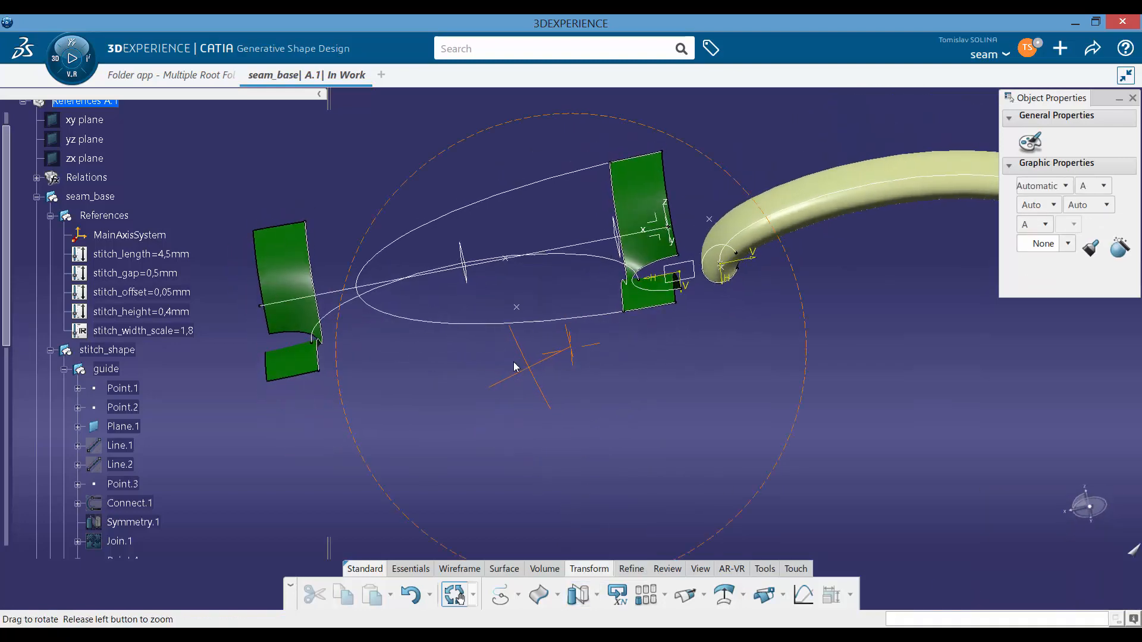
{"action": "middle_click_drag", "start_coordinate": [461, 276], "coordinate": [443, 258]}
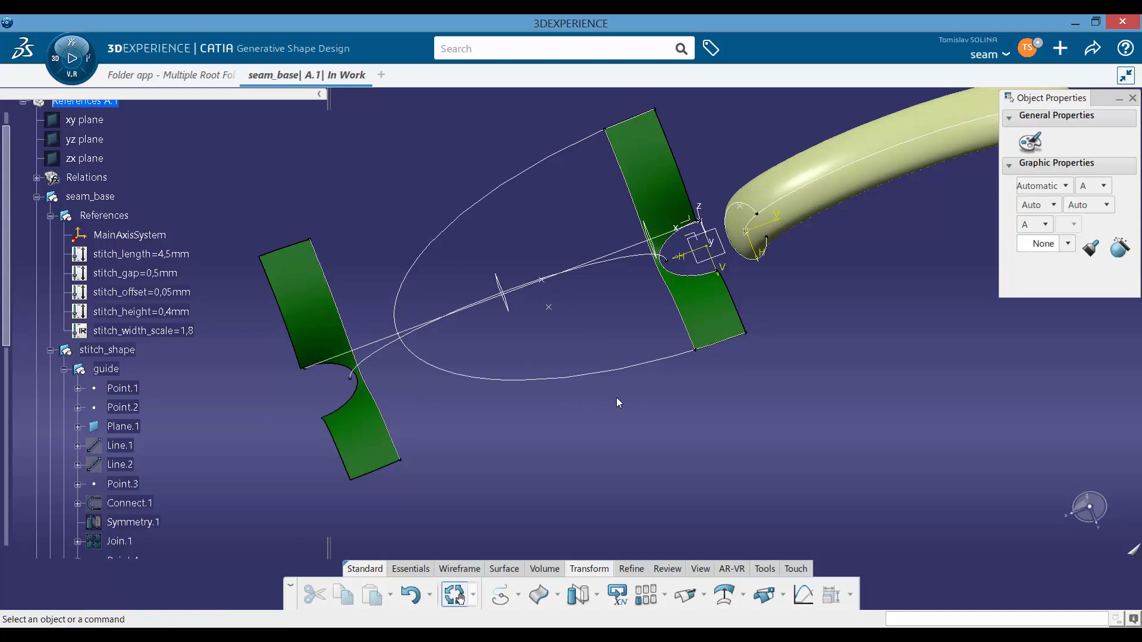
{"action": "middle_click_drag", "start_coordinate": [597, 351], "coordinate": [581, 287]}
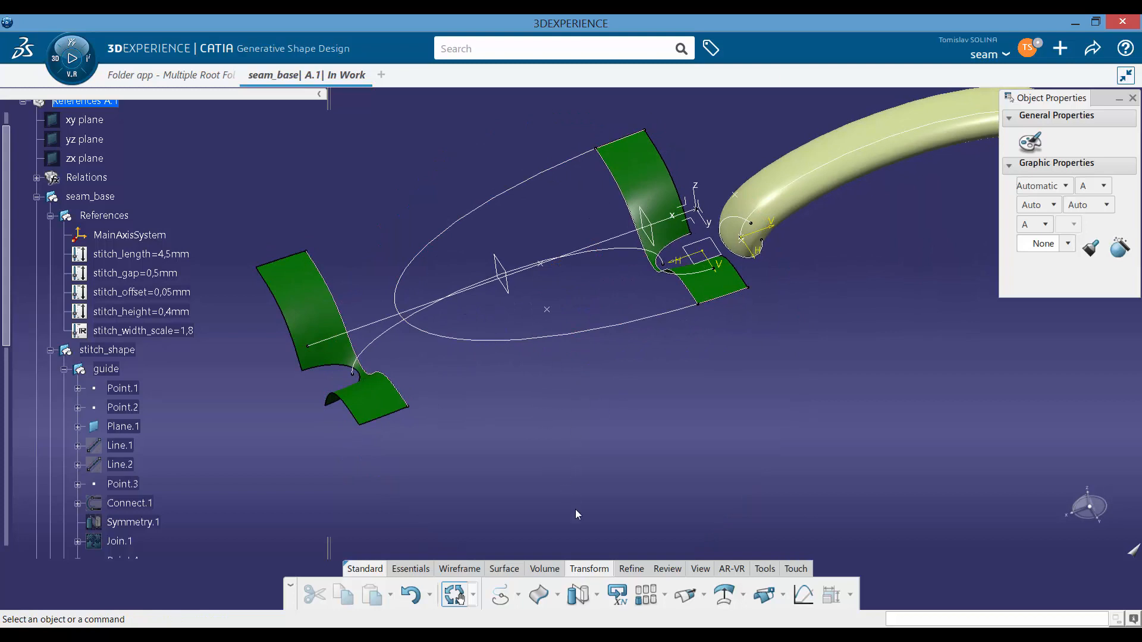
Collapse the guide set and create a point on curve Intersect.1 at its lower end, at the split surface's corner
{"action": "scroll", "coordinate": [654, 467], "scroll_direction": "down", "scroll_amount": 2}
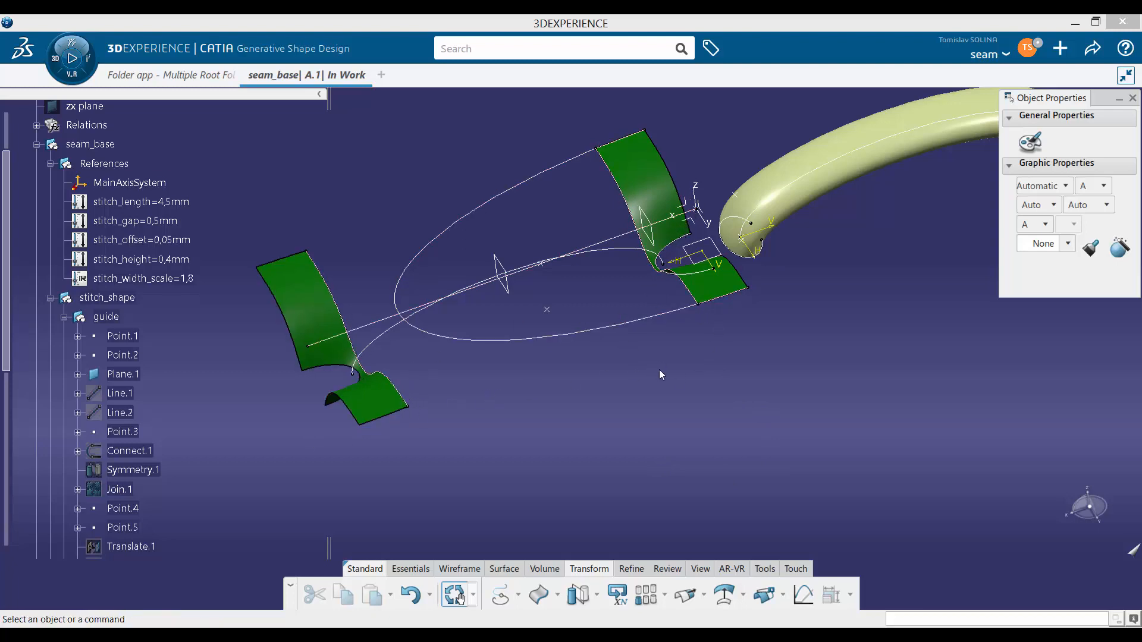
{"action": "left_click", "coordinate": [504, 569]}
{"action": "left_click", "coordinate": [467, 569]}
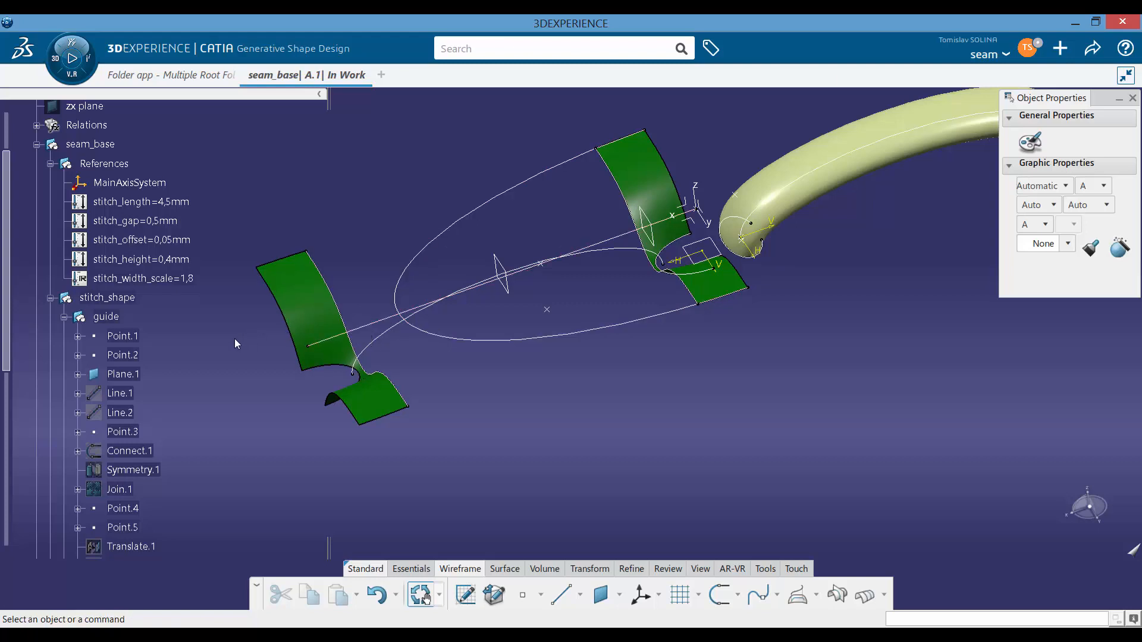
{"action": "left_click", "coordinate": [64, 318]}
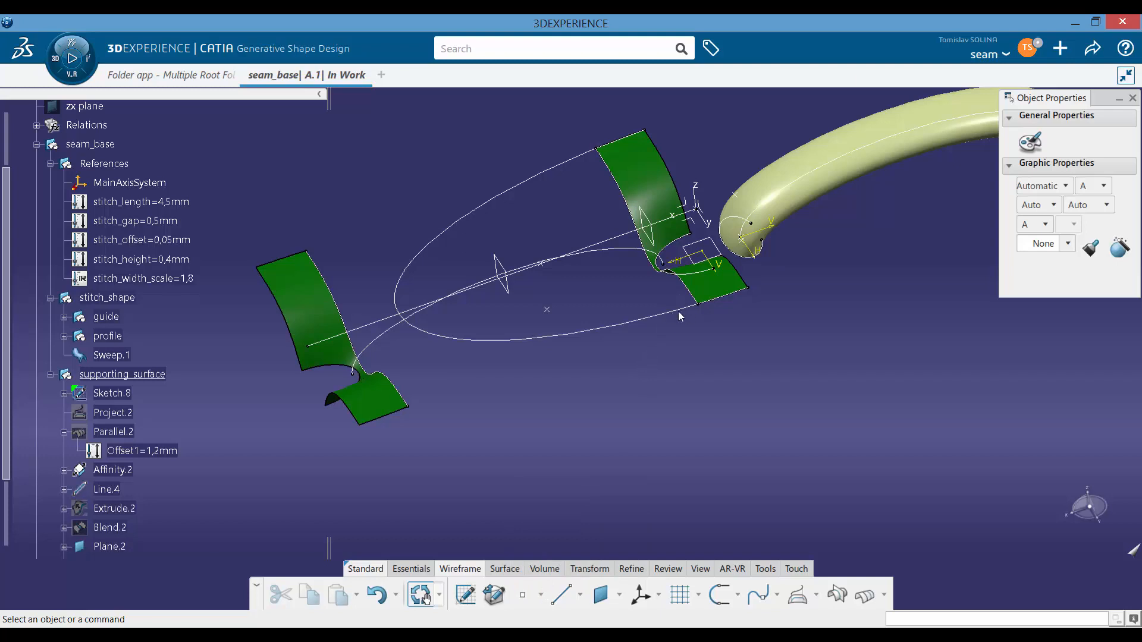
{"action": "left_click", "coordinate": [526, 595]}
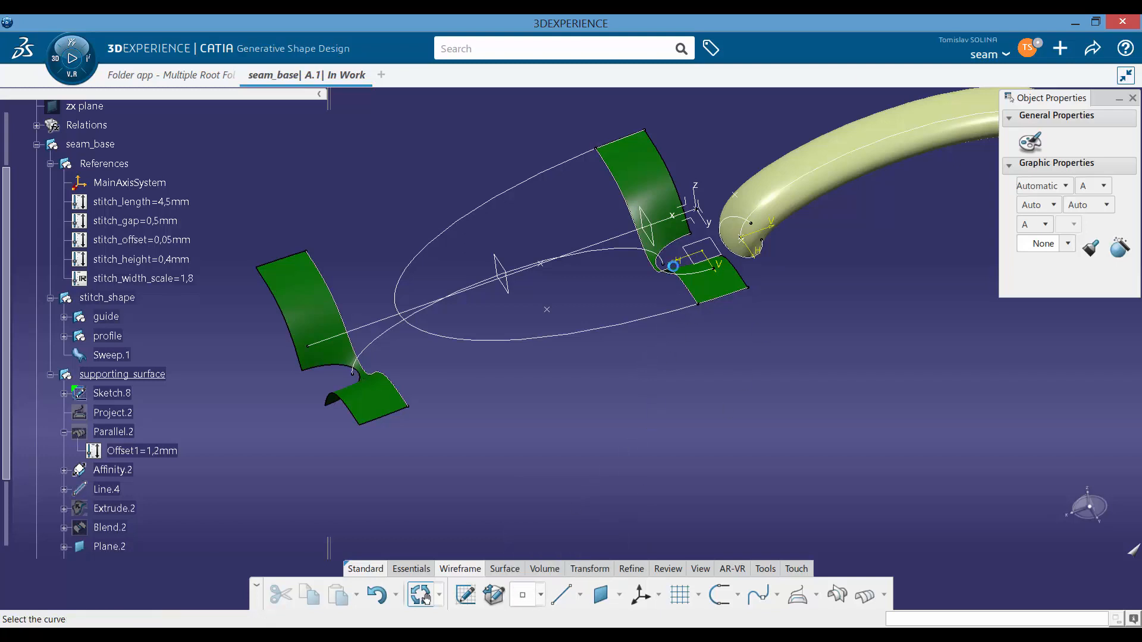
{"action": "left_click", "coordinate": [682, 282]}
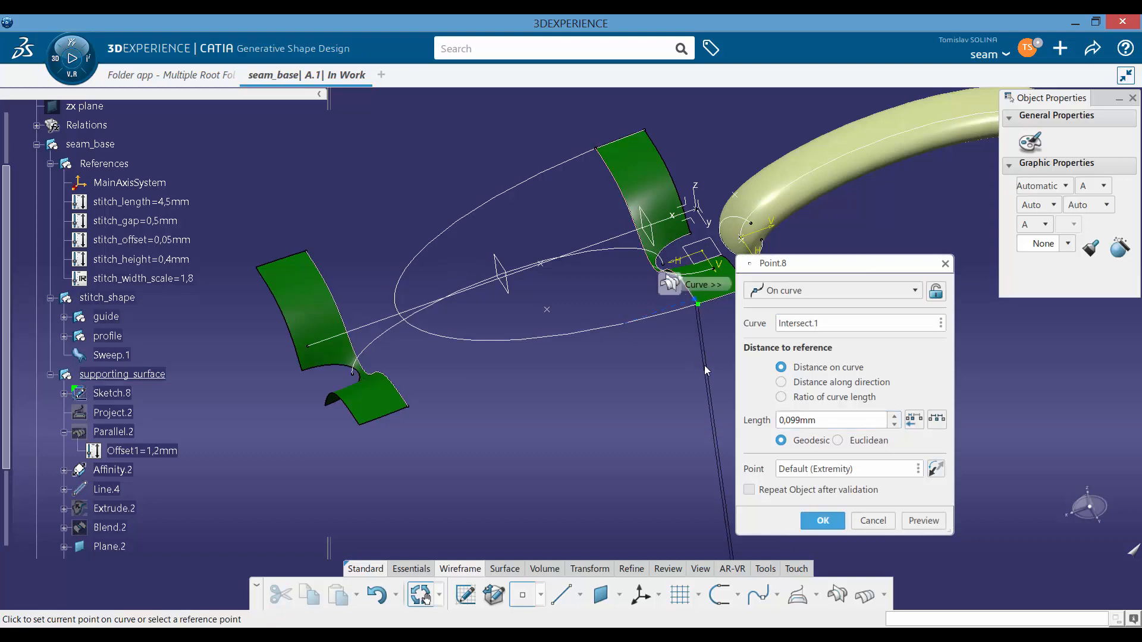
{"action": "left_click_drag", "start_coordinate": [833, 423], "coordinate": [651, 412]}
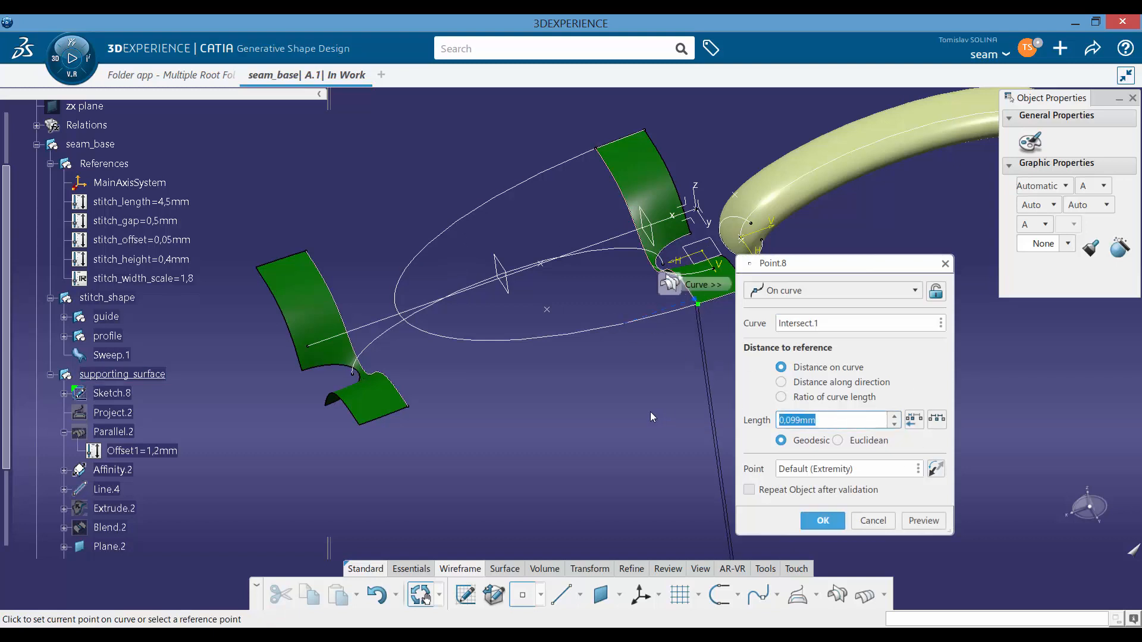
{"action": "key", "text": "Return"}
Create a point on curve Affinity.2 at 0 mm from its lower extremity, at the split surface's outer corner
{"action": "left_click", "coordinate": [606, 325]}
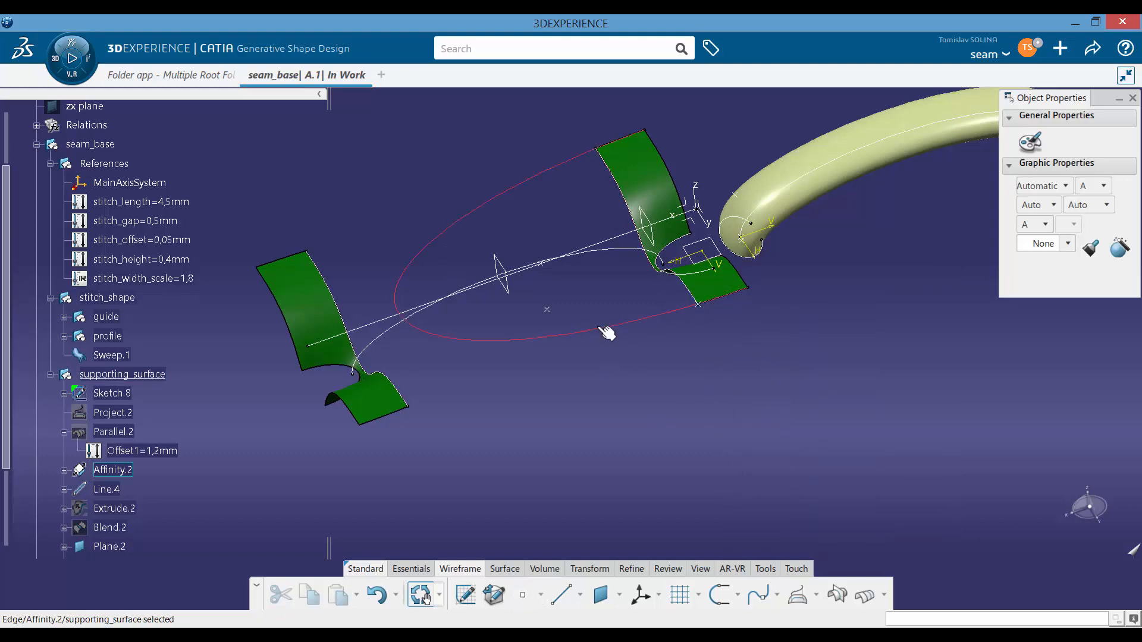
{"action": "left_click", "coordinate": [523, 595]}
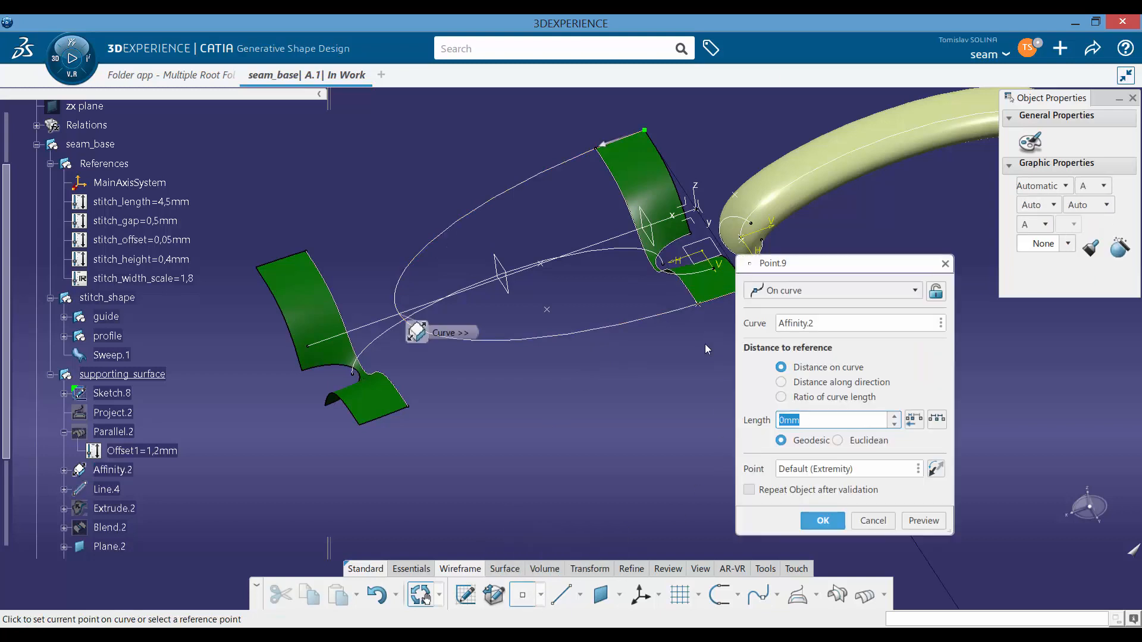
{"action": "left_click", "coordinate": [715, 330]}
{"action": "key", "text": "Return"}
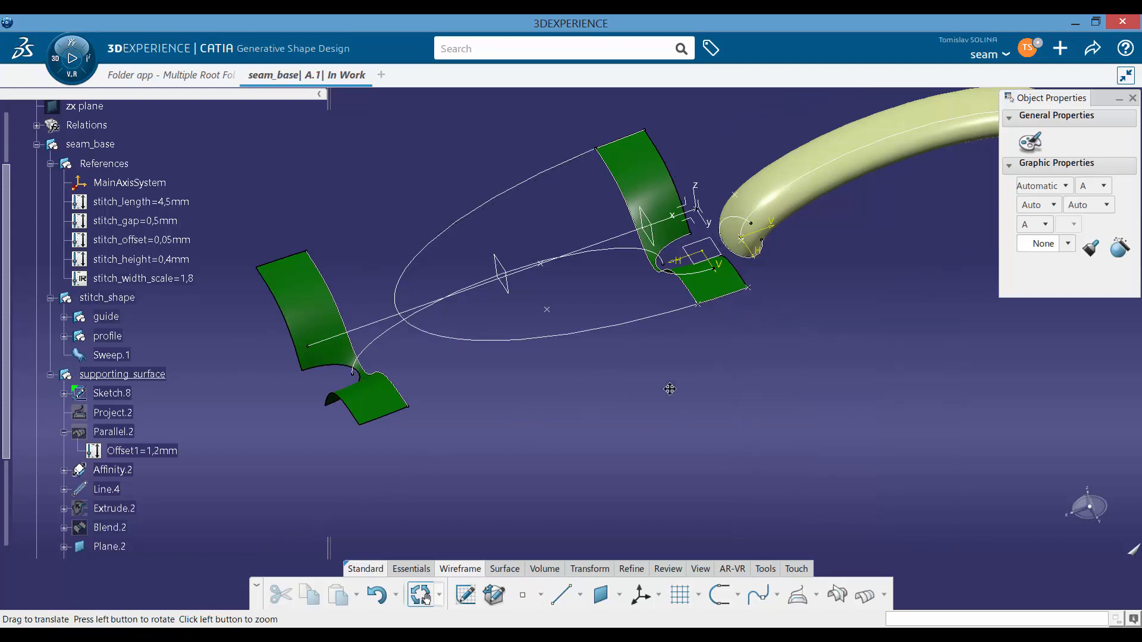
Split the curve Affinity.2 with Point.8, specifying Point.9 as the element to keep
{"action": "middle_click_drag", "start_coordinate": [744, 318], "coordinate": [647, 359]}
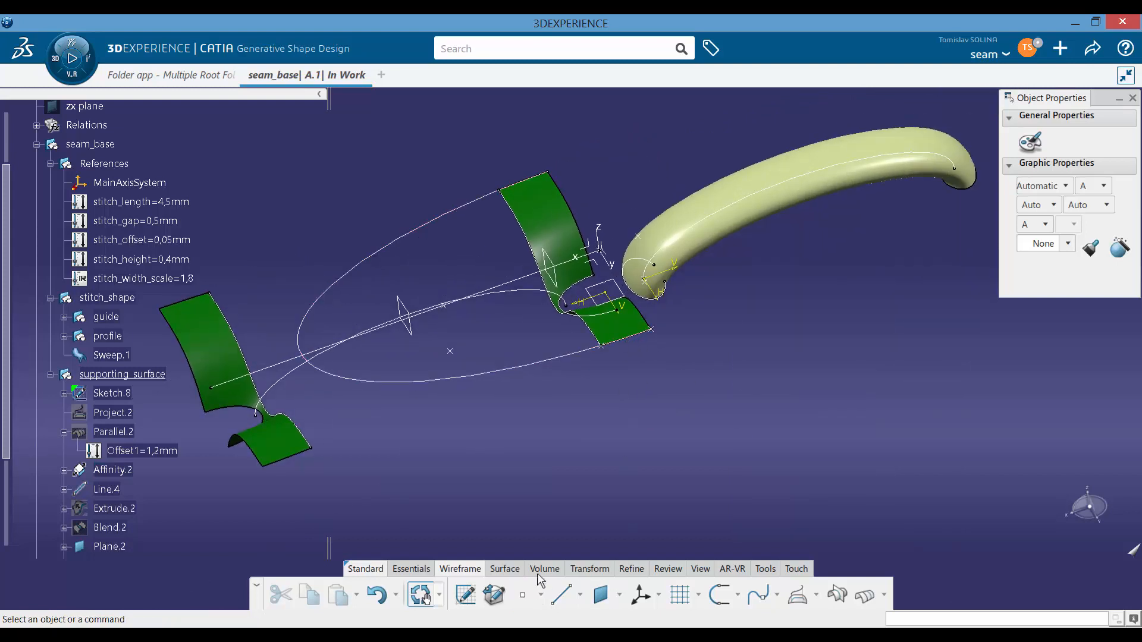
{"action": "left_click", "coordinate": [426, 565]}
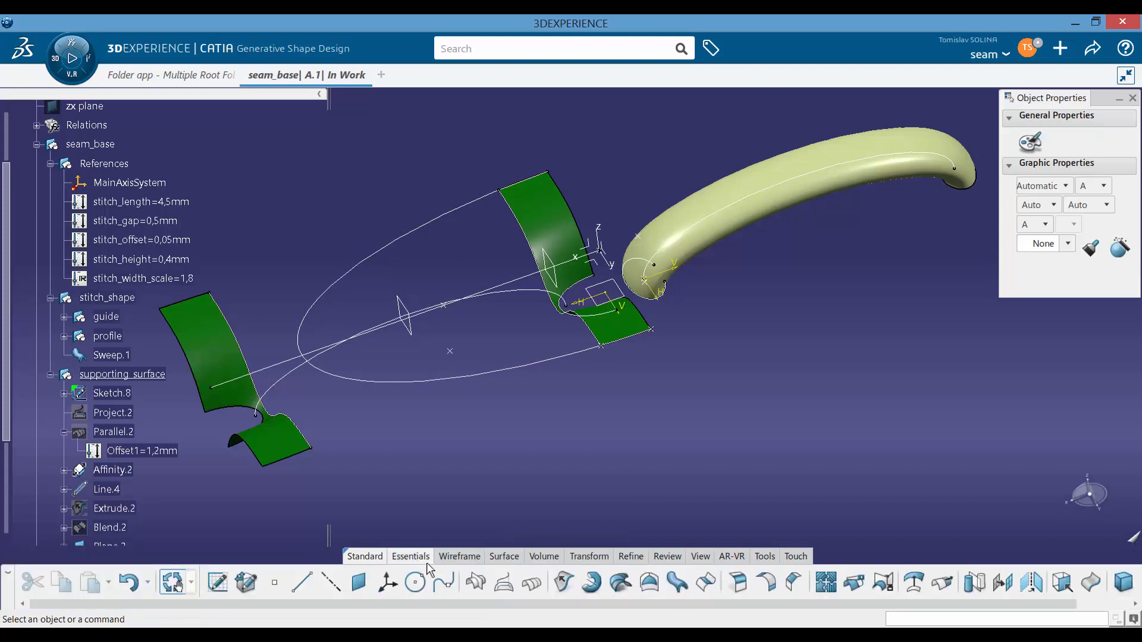
{"action": "left_click", "coordinate": [854, 581]}
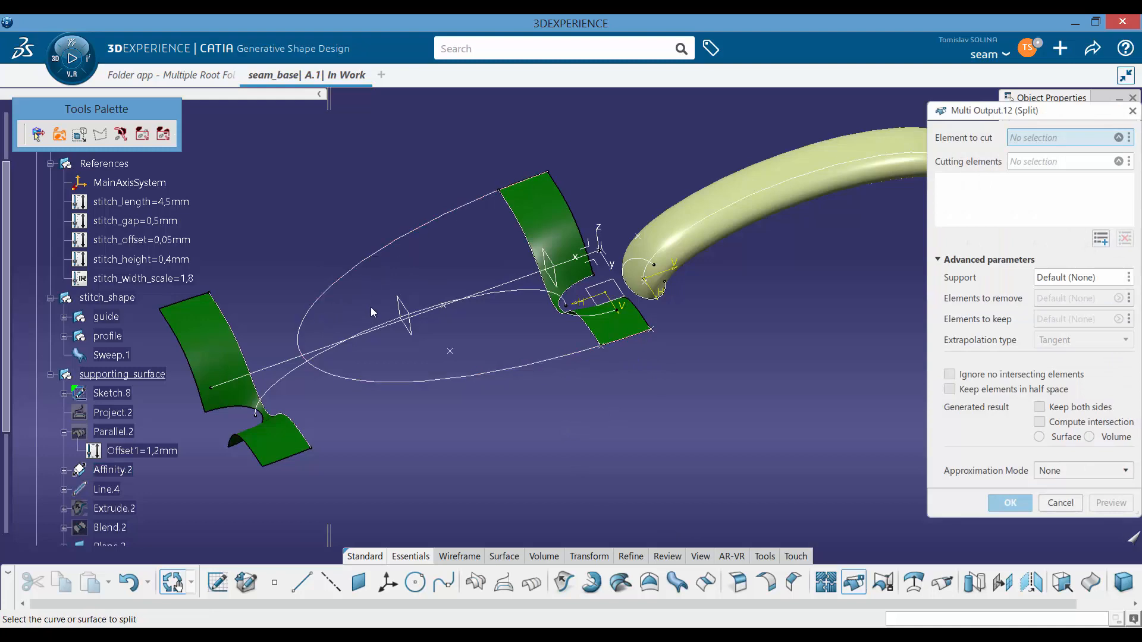
{"action": "scroll", "coordinate": [89, 458], "scroll_direction": "down", "scroll_amount": 5}
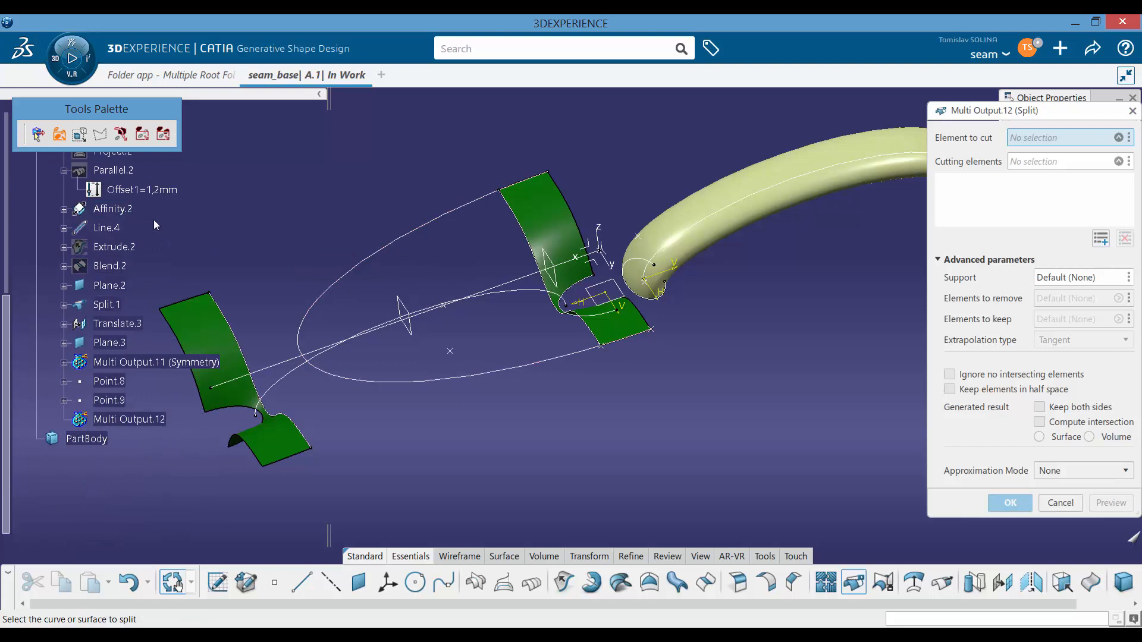
{"action": "left_click", "coordinate": [124, 211]}
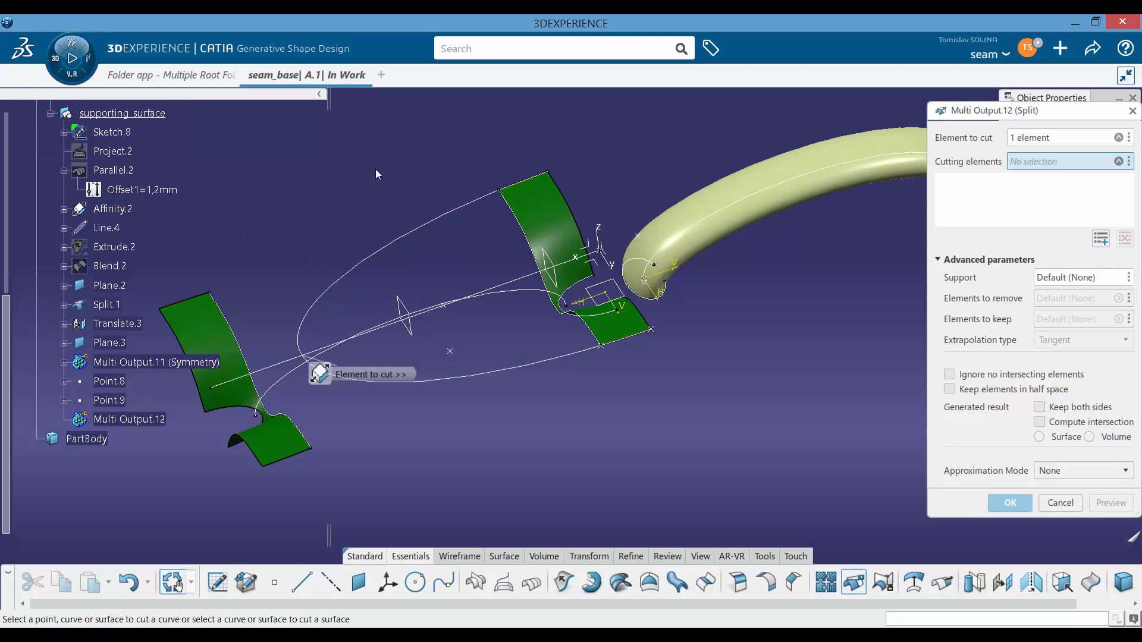
{"action": "left_click", "coordinate": [124, 381]}
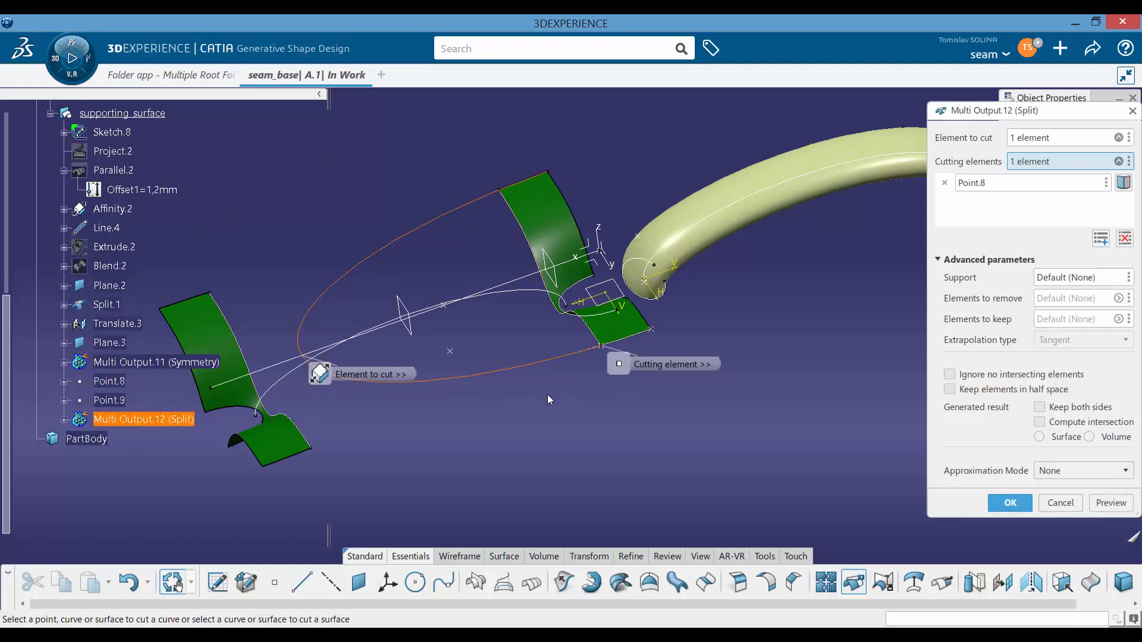
{"action": "left_click", "coordinate": [1093, 322]}
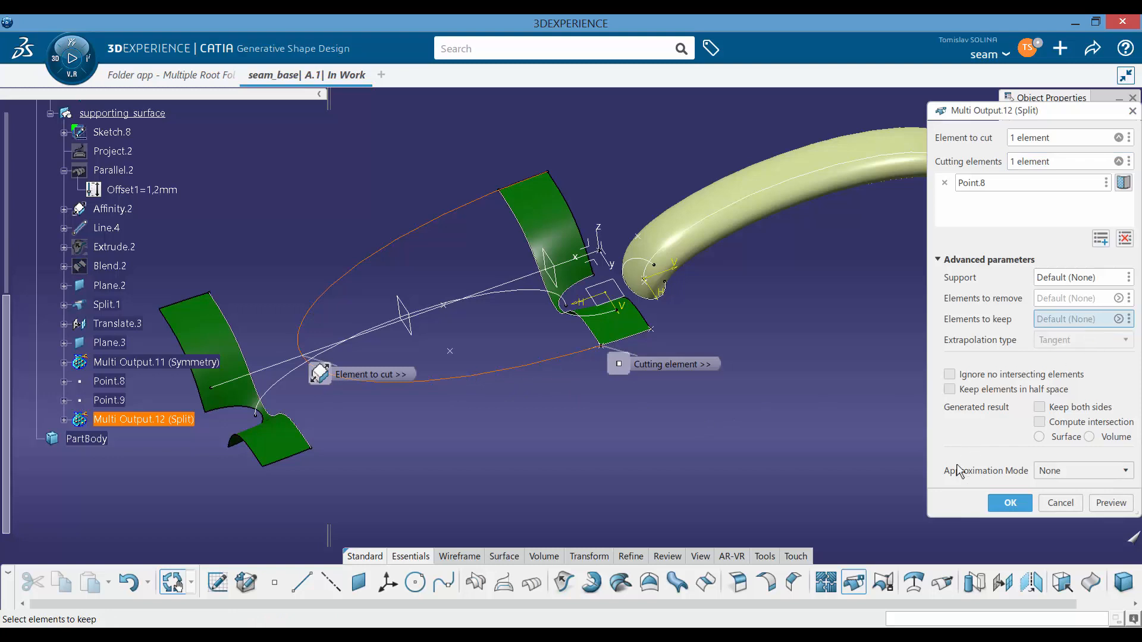
{"action": "left_click", "coordinate": [111, 400]}
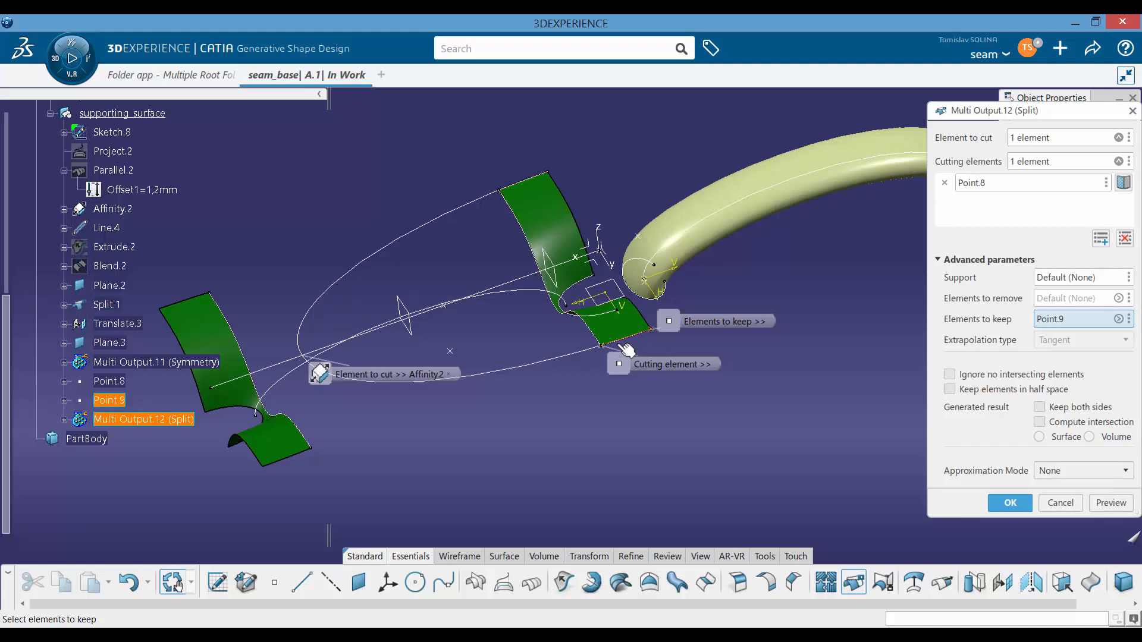
{"action": "left_click", "coordinate": [997, 504]}
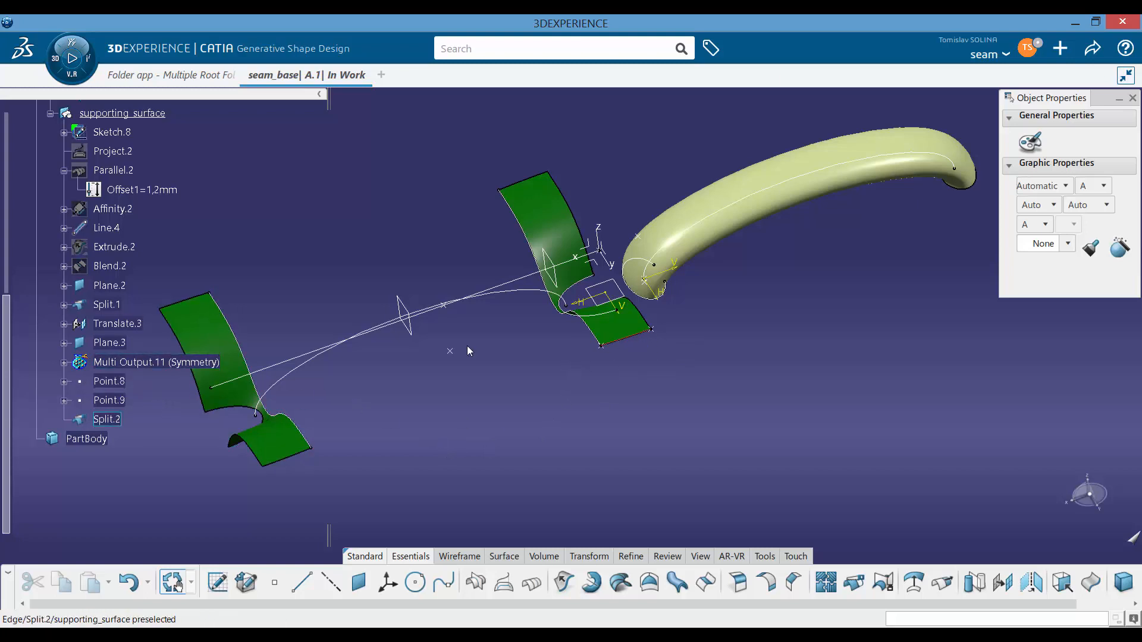
Add the trimmed curve Split.2 to the elements mirrored by the symmetry Multi Output.11
{"action": "double_click", "coordinate": [133, 362]}
{"action": "mouse_move", "coordinate": [632, 355]}
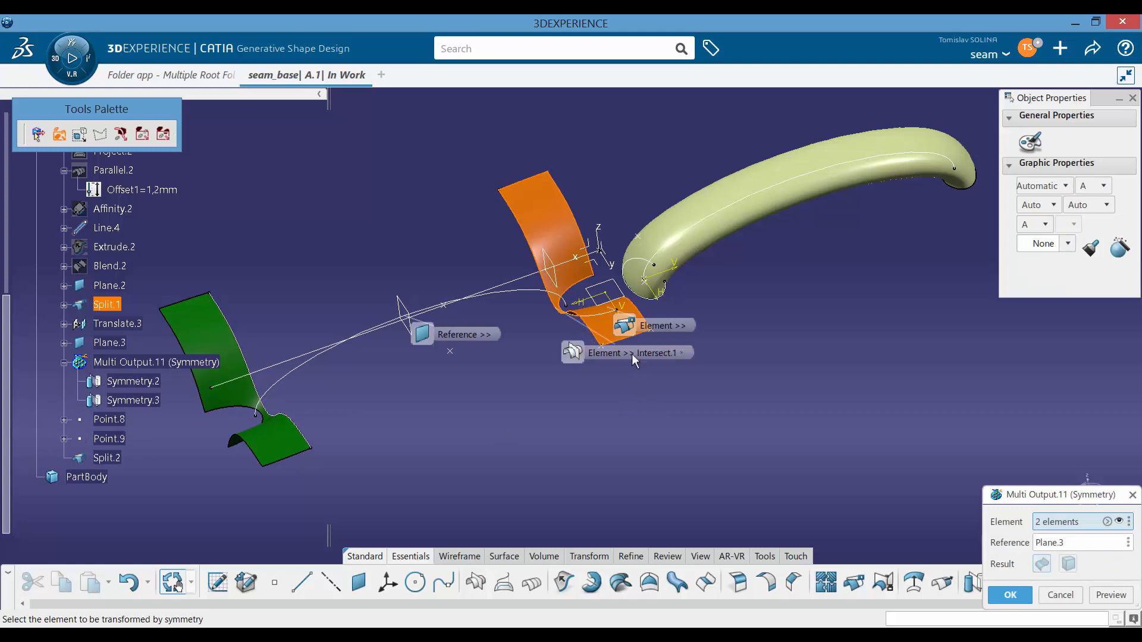
{"action": "left_click", "coordinate": [1107, 521]}
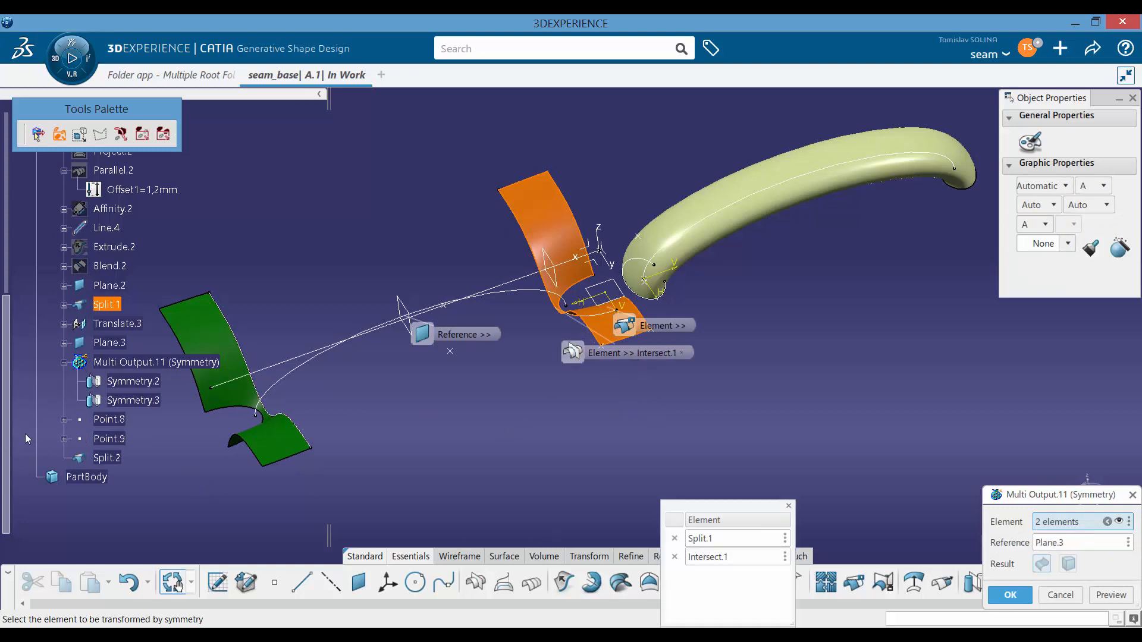
{"action": "left_click", "coordinate": [107, 458]}
{"action": "left_click", "coordinate": [1014, 597]}
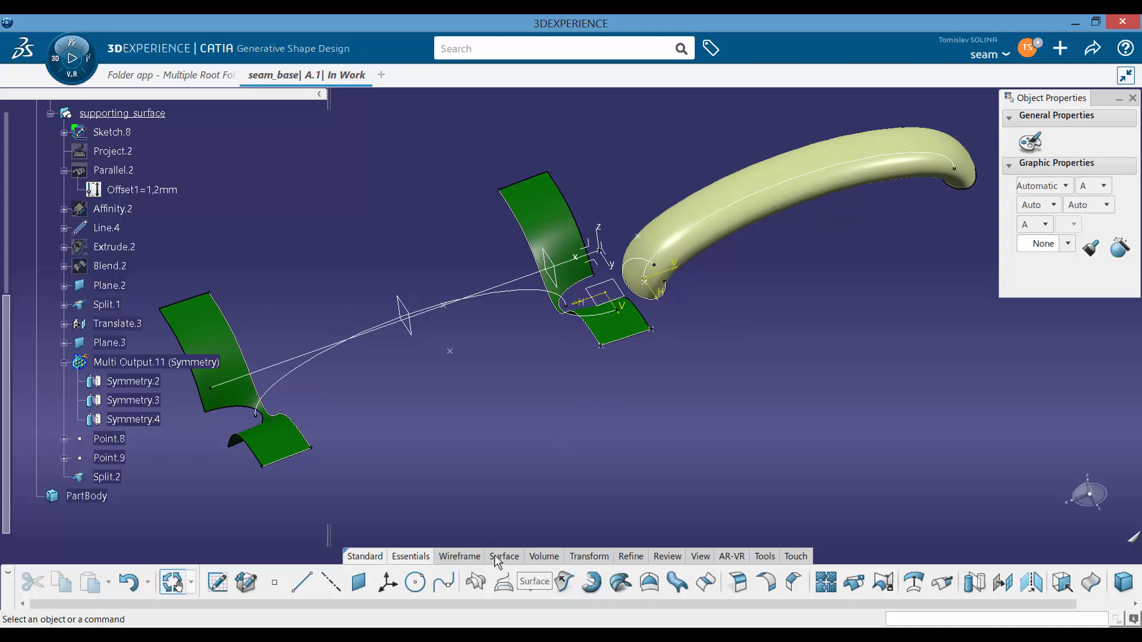
{"action": "left_click", "coordinate": [466, 562]}
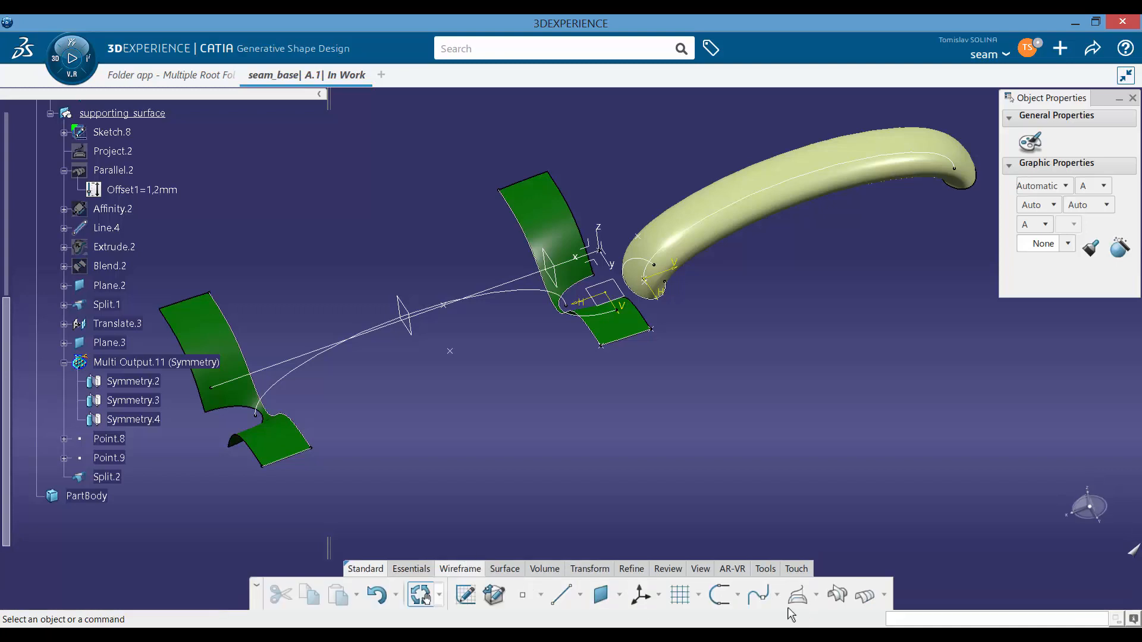
{"action": "left_click", "coordinate": [720, 594]}
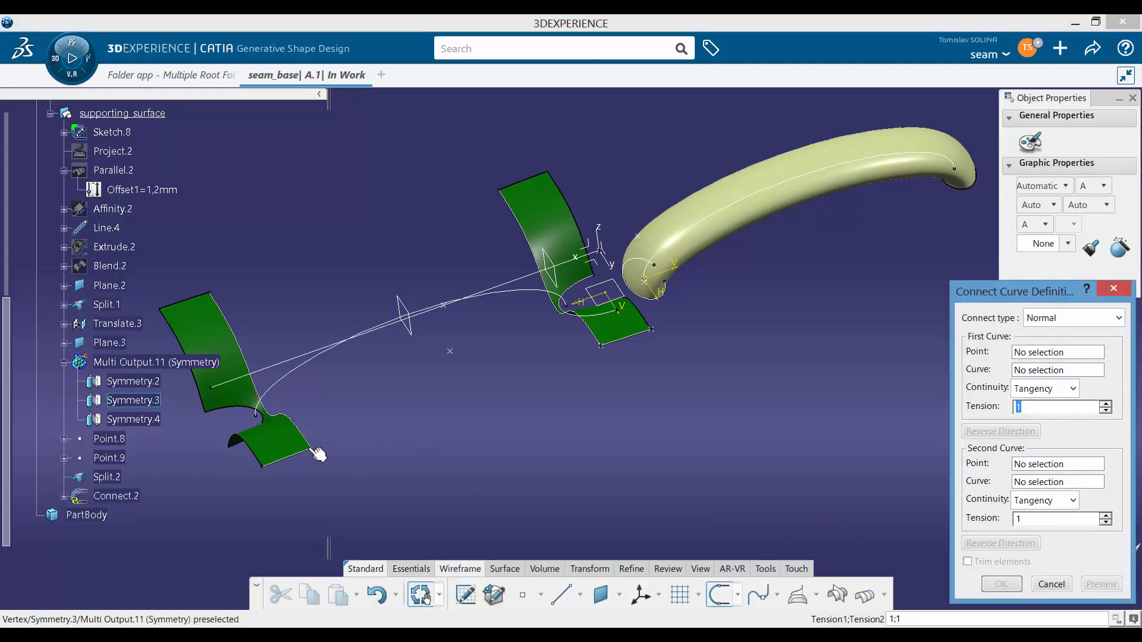
{"action": "left_click", "coordinate": [1051, 584]}
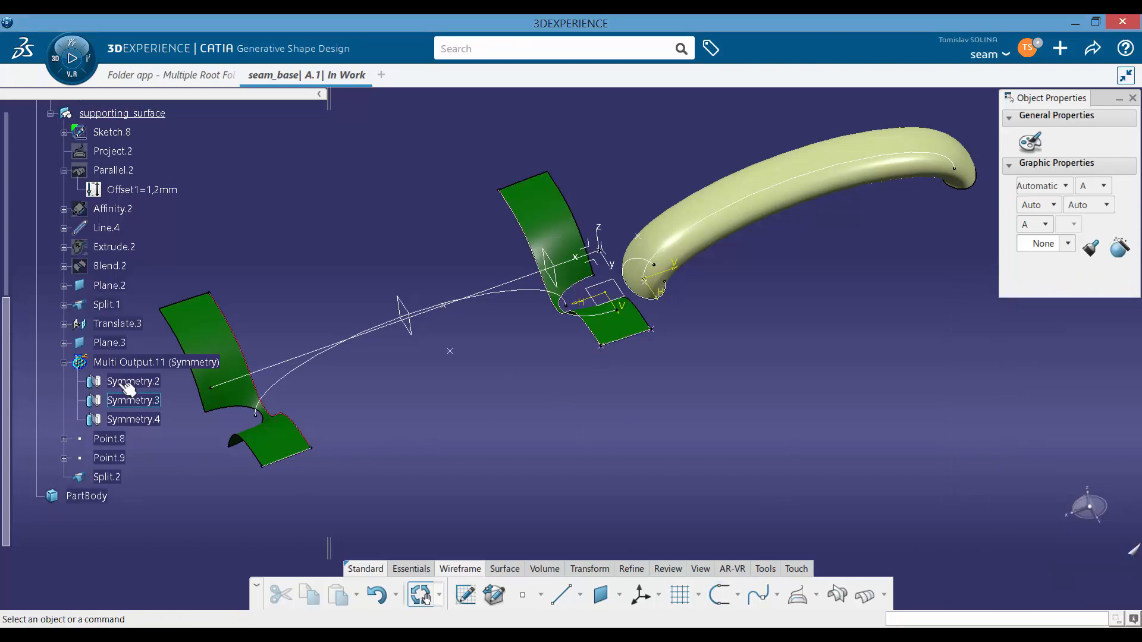
Add Point.8 to the elements mirrored about Plane.3 by the symmetry Multi Output.11
{"action": "double_click", "coordinate": [137, 362]}
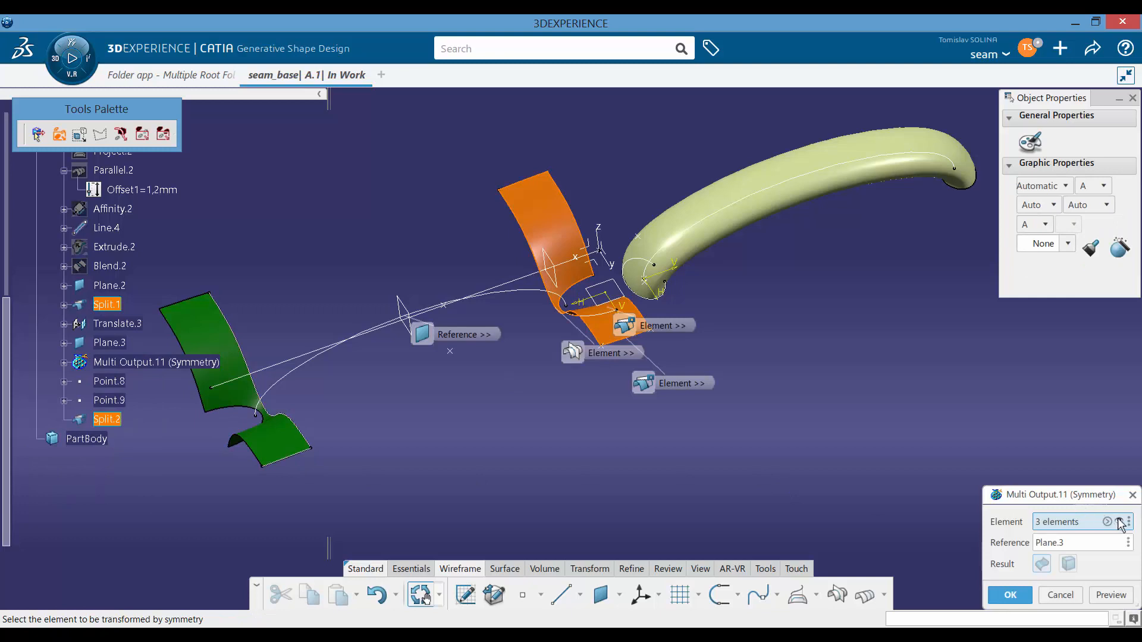
{"action": "left_click", "coordinate": [1119, 522]}
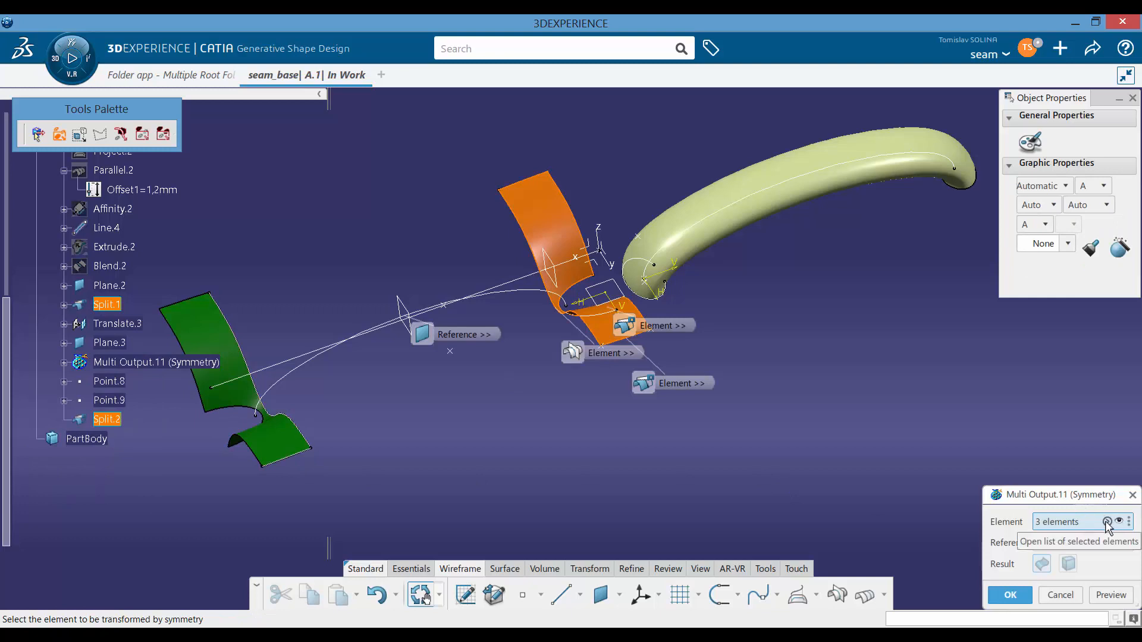
{"action": "left_click", "coordinate": [129, 380]}
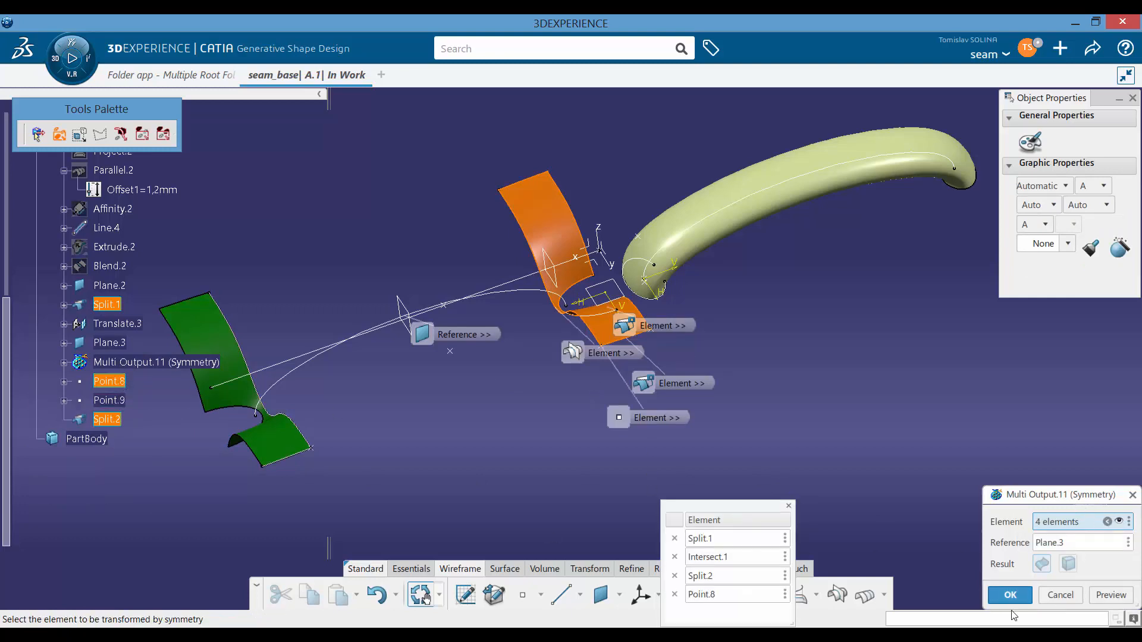
{"action": "left_click", "coordinate": [1009, 595]}
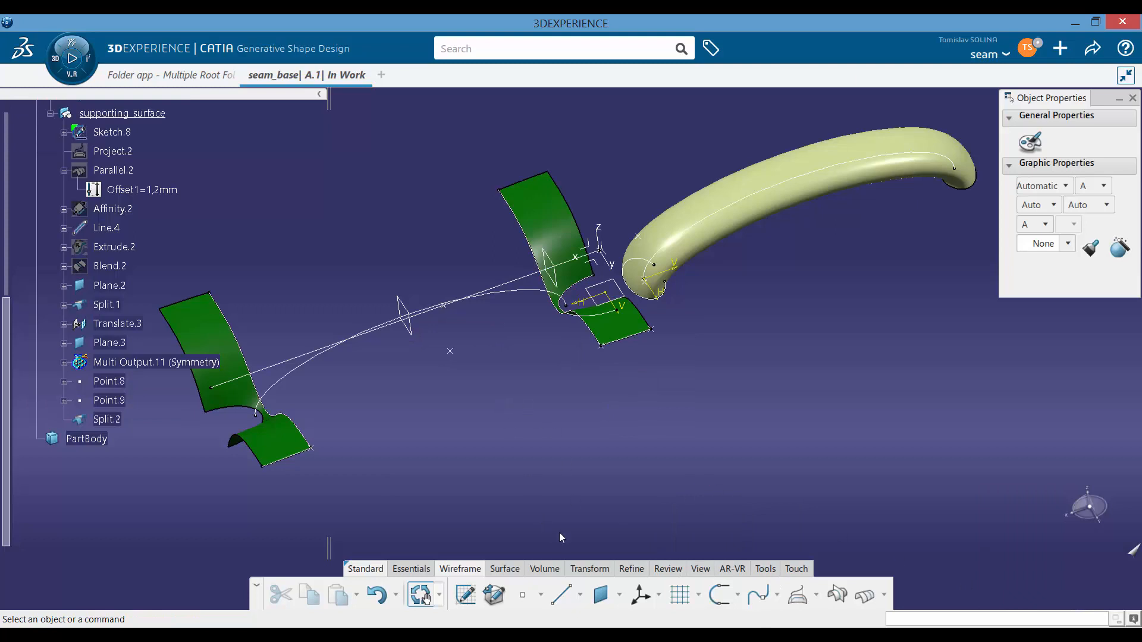
Create a tangent connect curve from the mirrored corner point Symmetry.5 on Symmetry.4 to Point.8 on Split.2, keeping both tensions at 1
{"action": "left_click", "coordinate": [723, 596]}
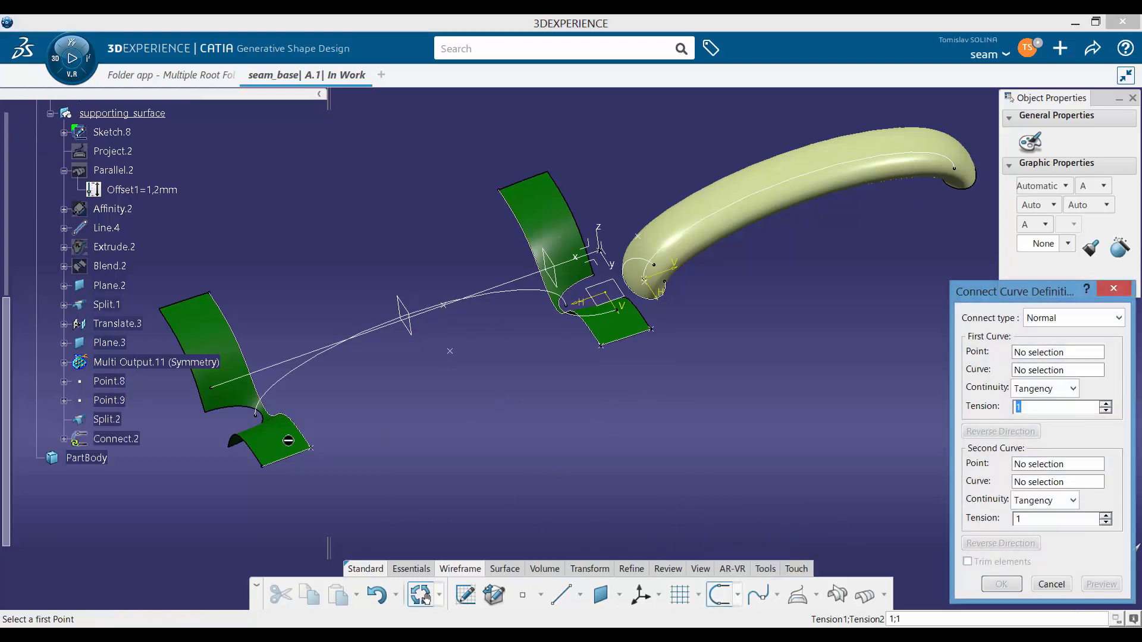
{"action": "left_click", "coordinate": [314, 449]}
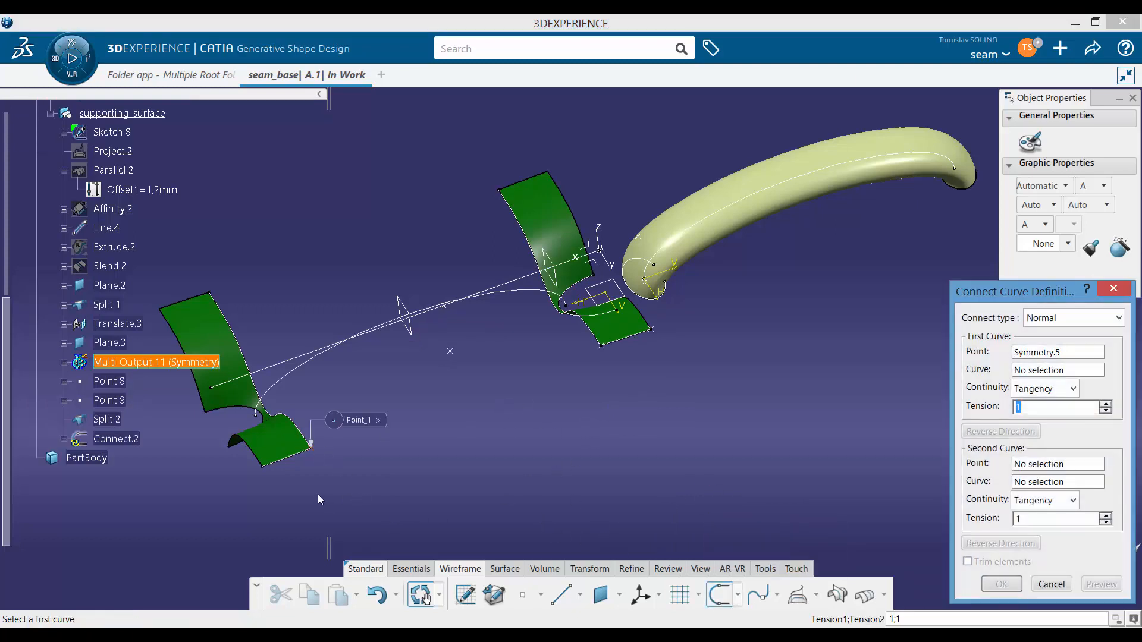
{"action": "left_click", "coordinate": [295, 455]}
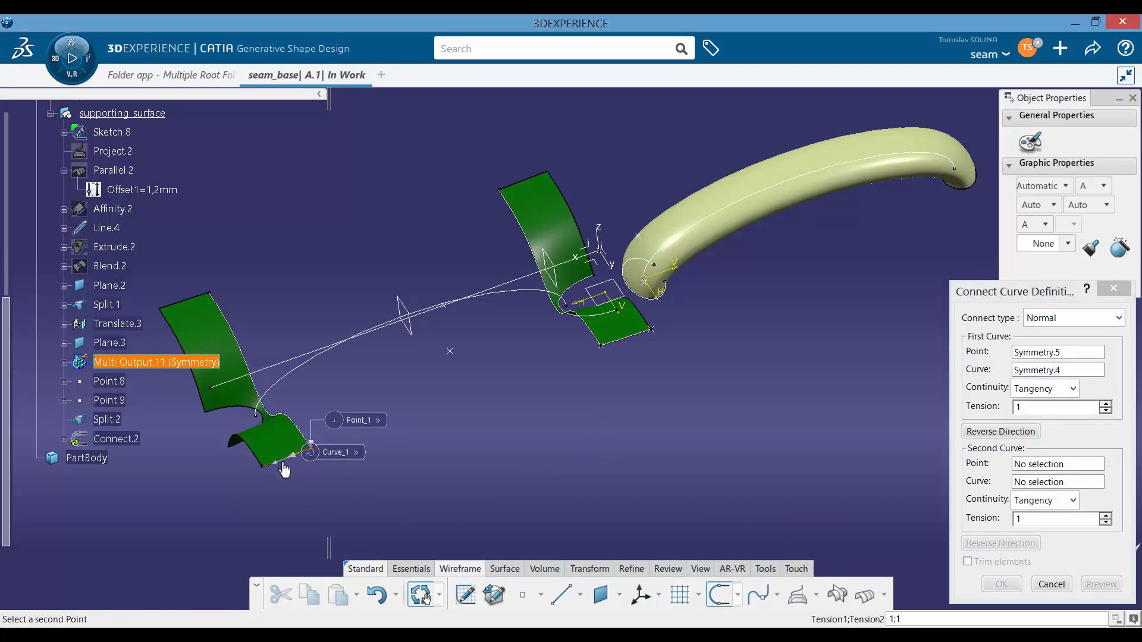
{"action": "left_click", "coordinate": [605, 350]}
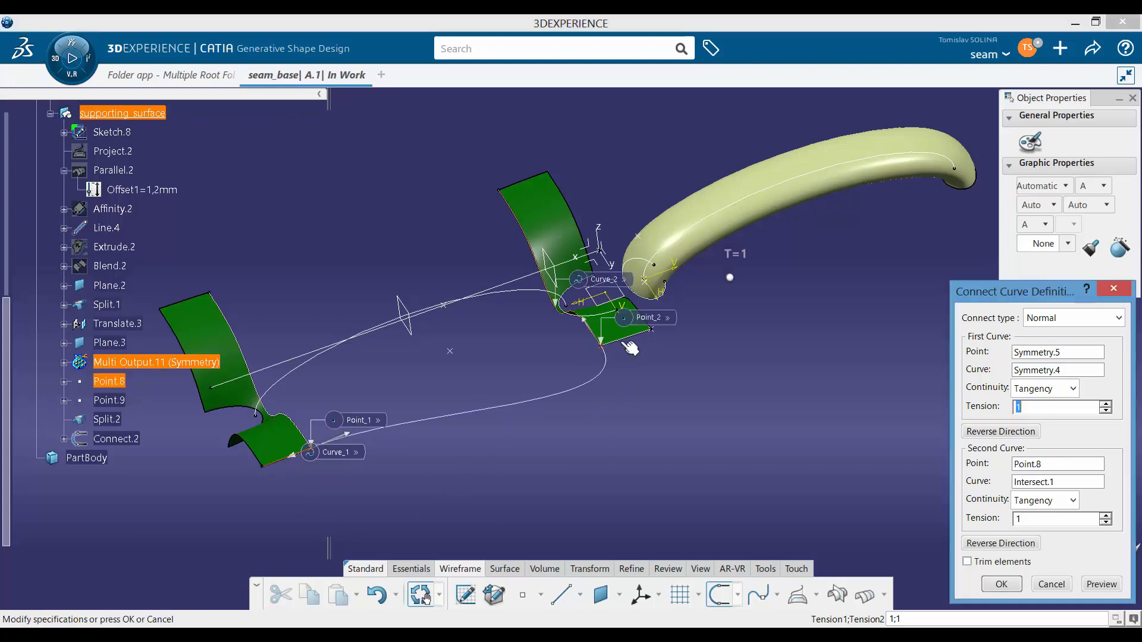
{"action": "left_click", "coordinate": [1064, 482]}
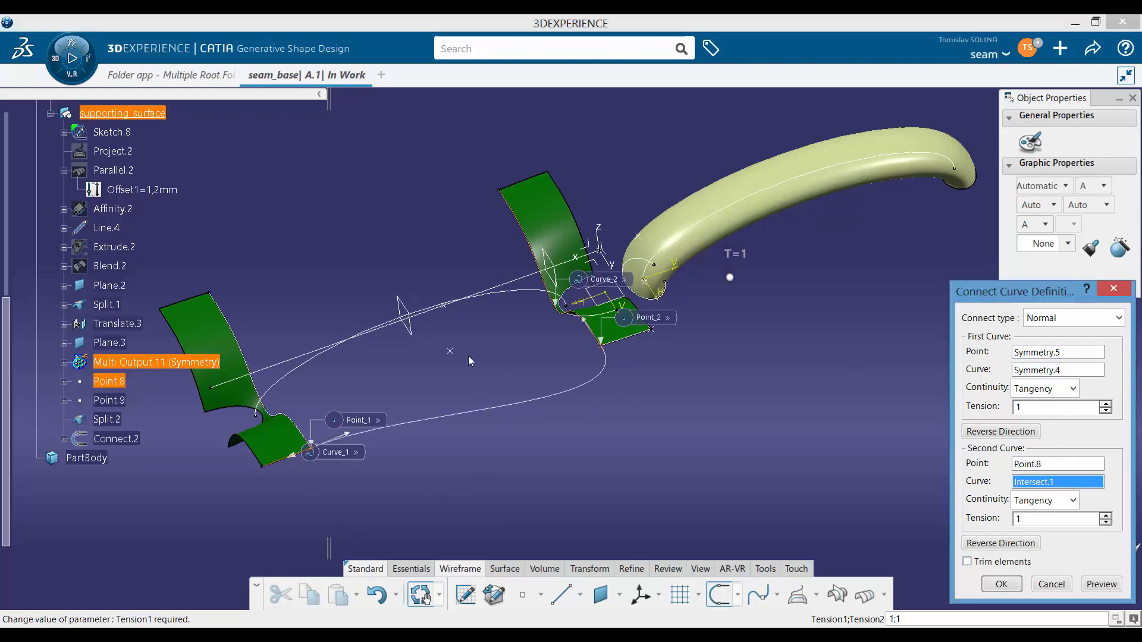
{"action": "left_click", "coordinate": [647, 331]}
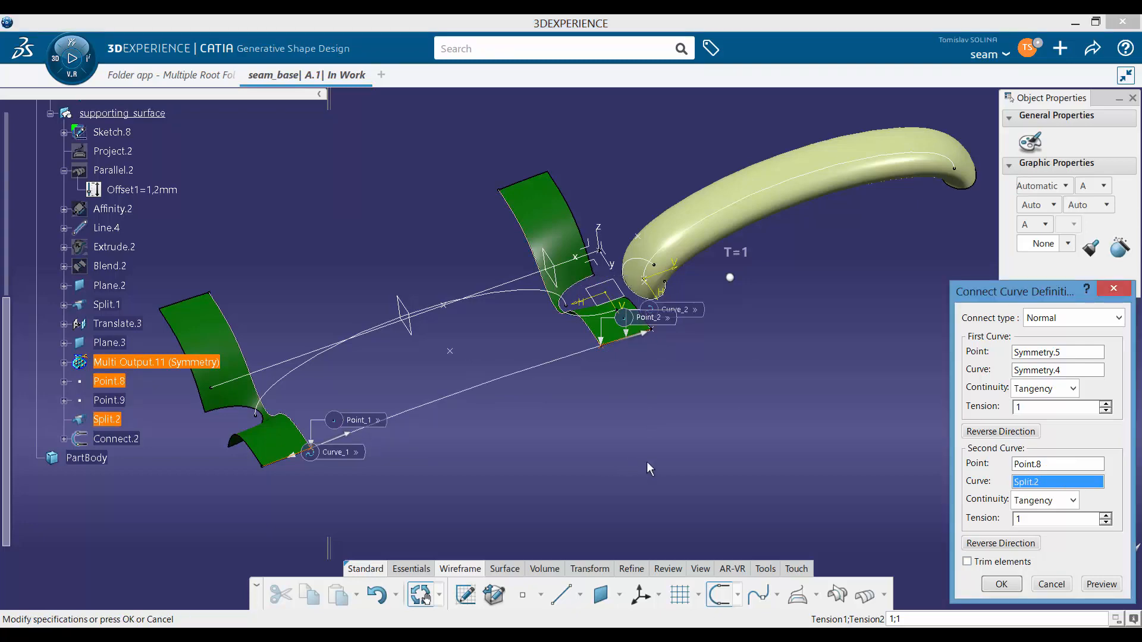
{"action": "middle_click_drag", "start_coordinate": [516, 484], "coordinate": [608, 398]}
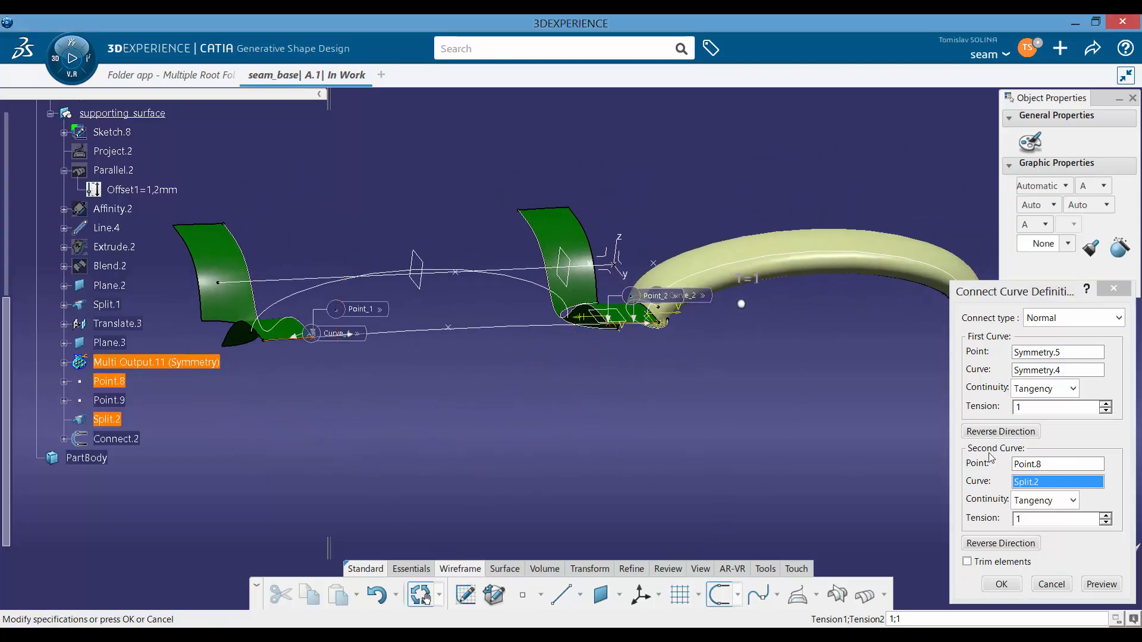
{"action": "left_click", "coordinate": [1005, 587]}
Project the connect curve Connect.2 normal onto Extrude.2 and hide the original Connect.2
{"action": "left_click", "coordinate": [415, 331]}
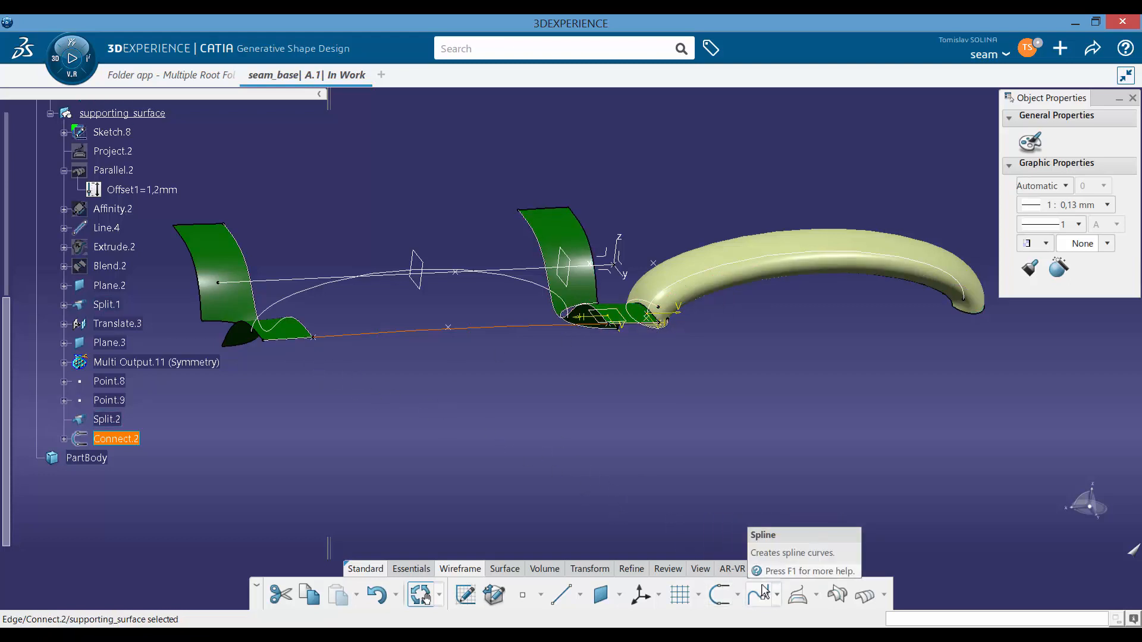
{"action": "left_click", "coordinate": [804, 601]}
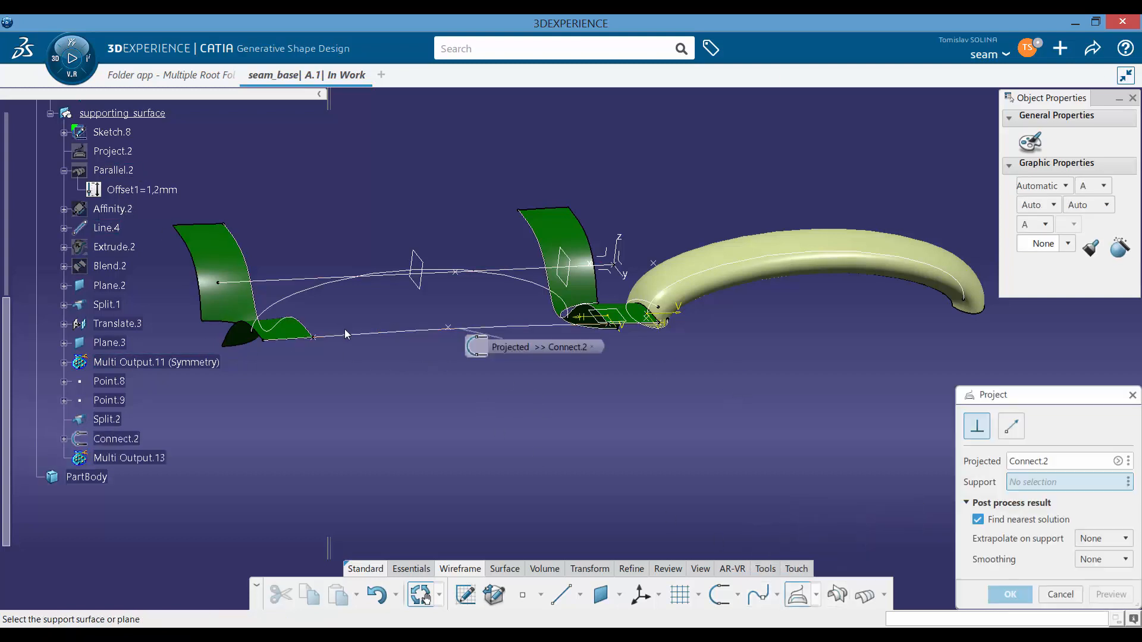
{"action": "left_click", "coordinate": [114, 247]}
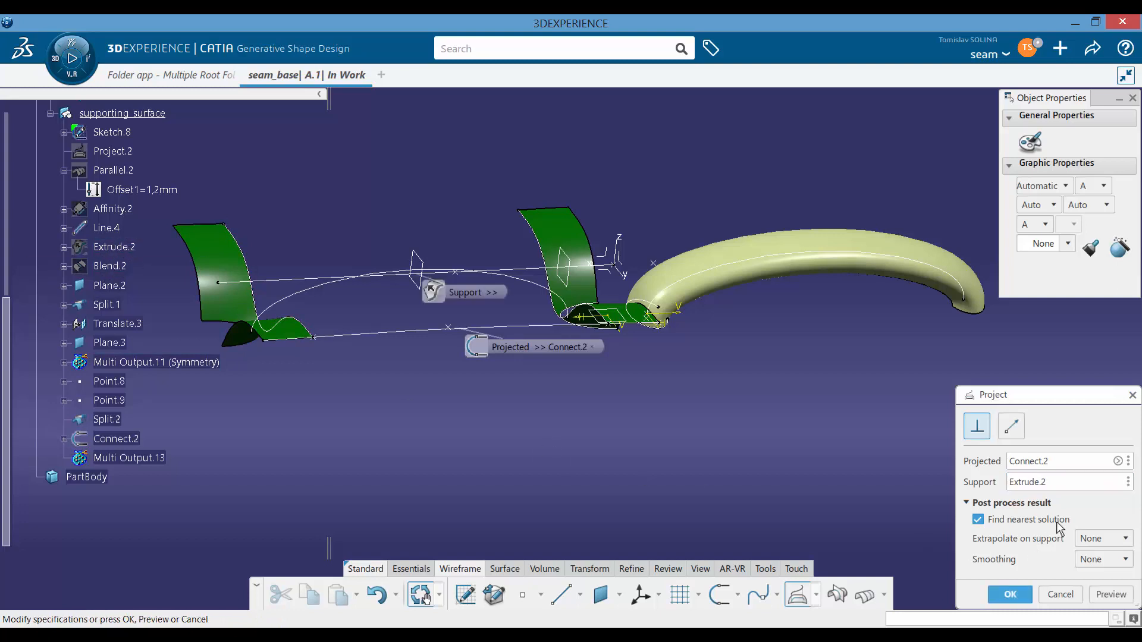
{"action": "left_click", "coordinate": [1010, 594]}
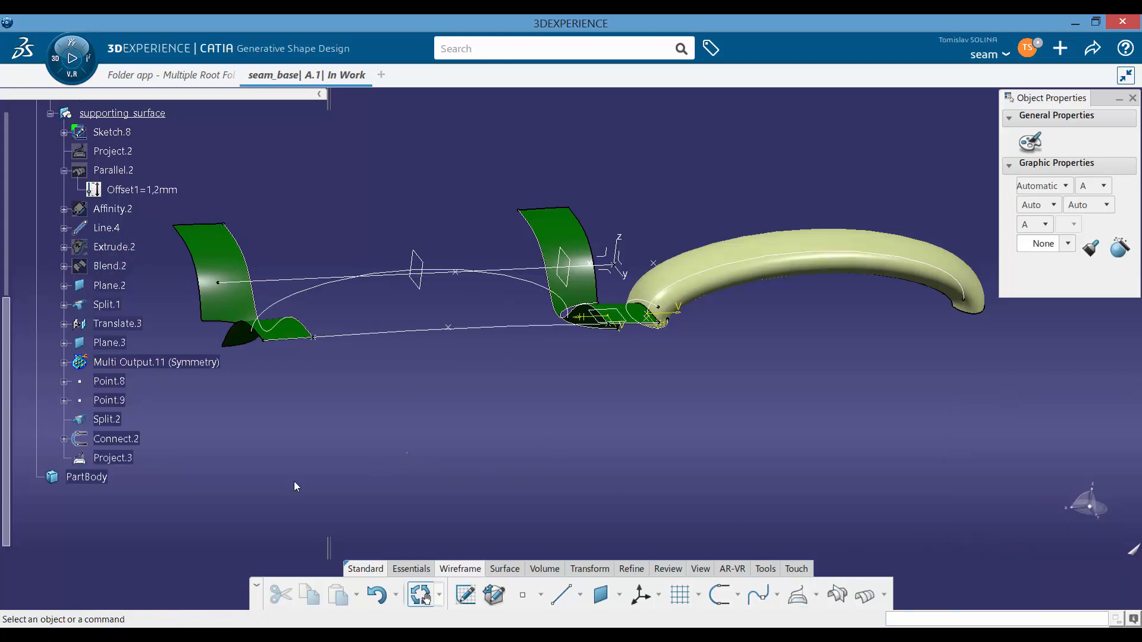
{"action": "right_click", "coordinate": [117, 438]}
{"action": "key", "text": "Escape"}
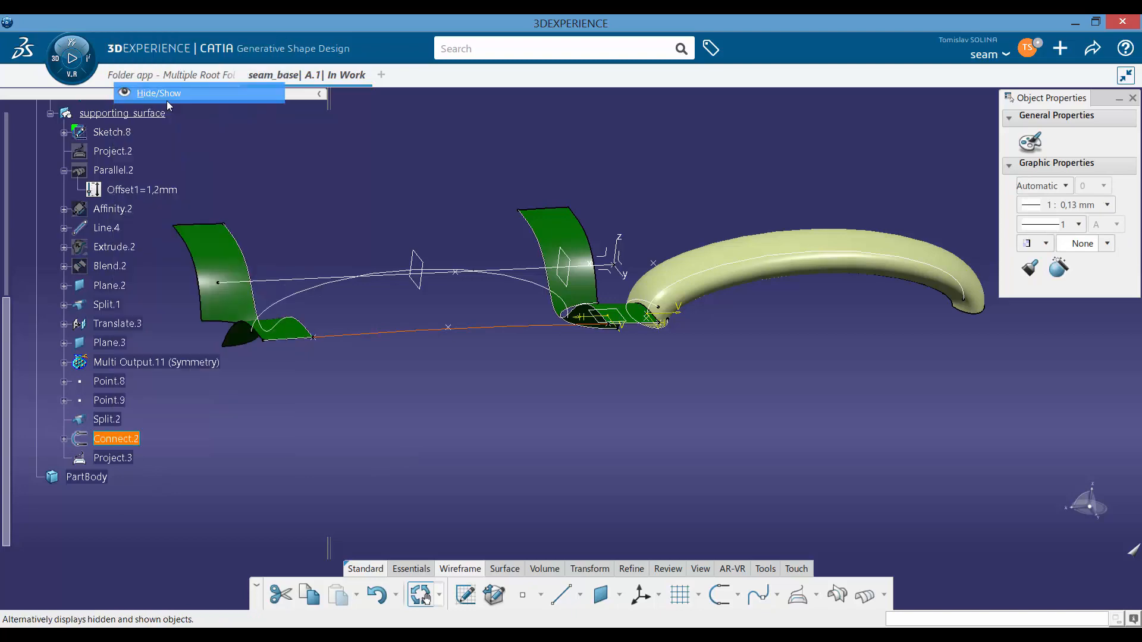
{"action": "left_click", "coordinate": [518, 416]}
{"action": "middle_click_drag", "start_coordinate": [518, 416], "coordinate": [559, 398]}
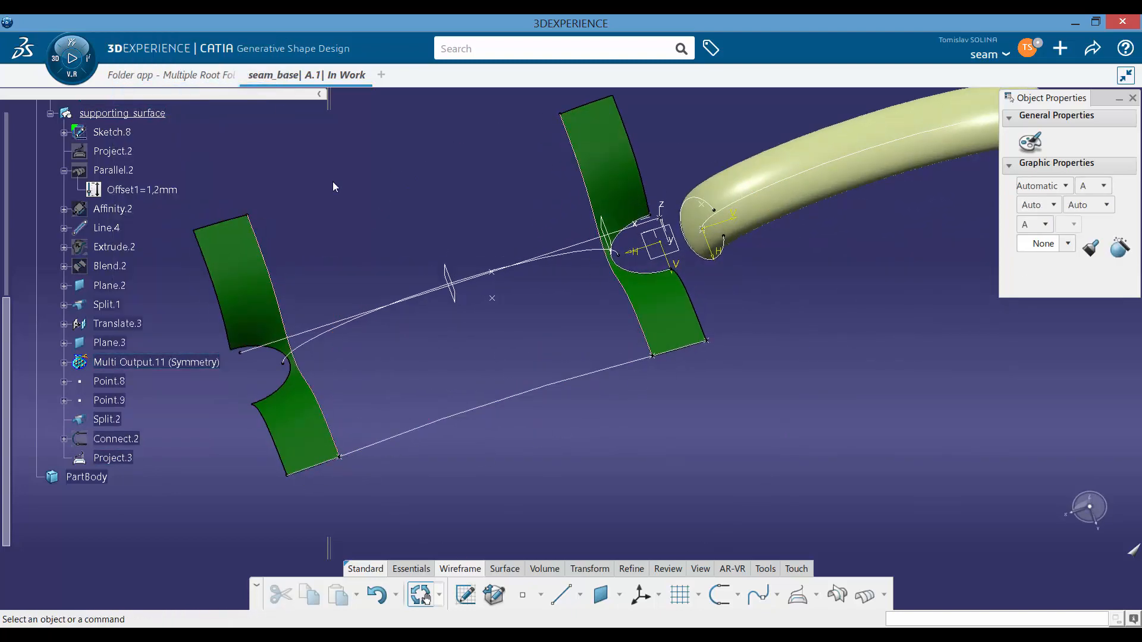
Mirror the projected curve Project.3 about the ZX plane of the main axis system
{"action": "left_click", "coordinate": [565, 386]}
{"action": "middle_click_drag", "start_coordinate": [572, 408], "coordinate": [609, 423]}
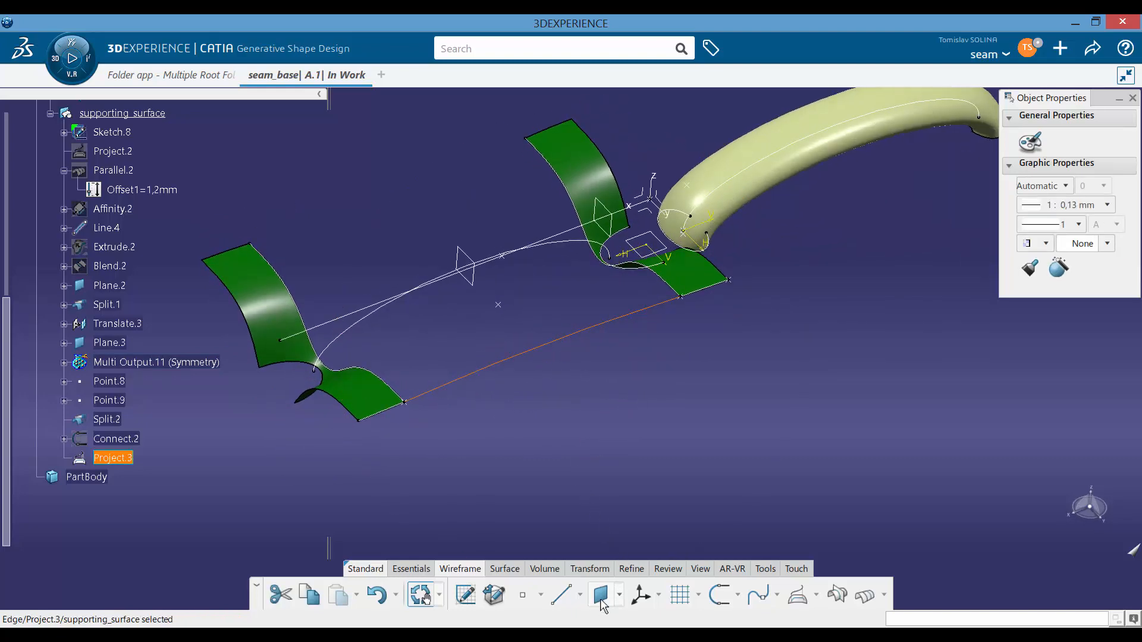
{"action": "left_click", "coordinate": [592, 571]}
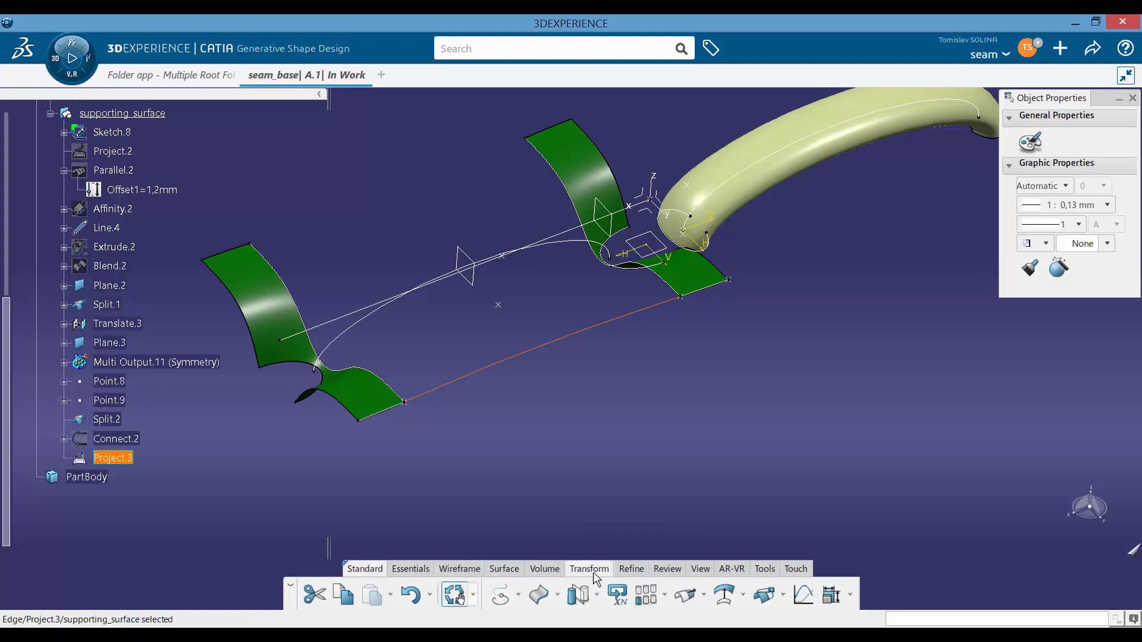
{"action": "left_click", "coordinate": [578, 595]}
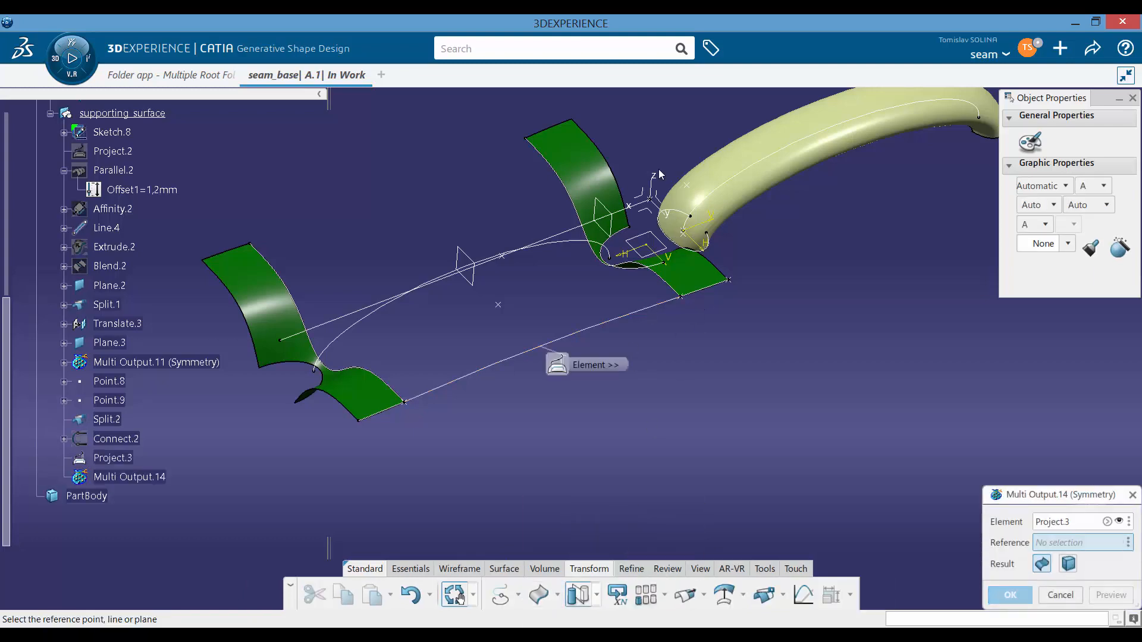
{"action": "left_click", "coordinate": [649, 206]}
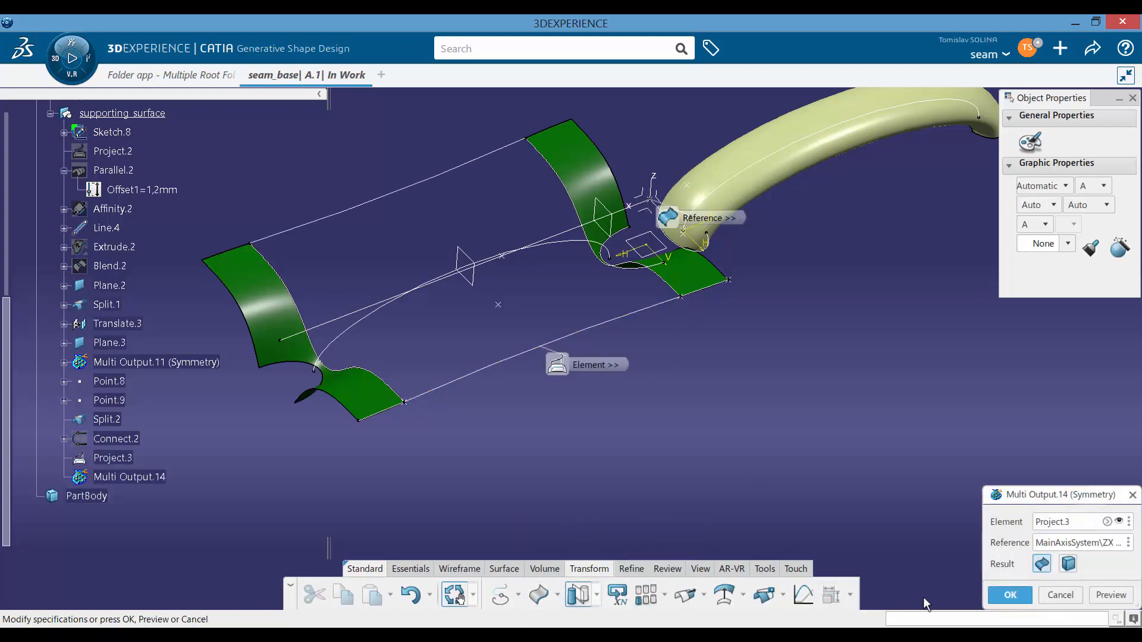
{"action": "left_click", "coordinate": [1010, 595]}
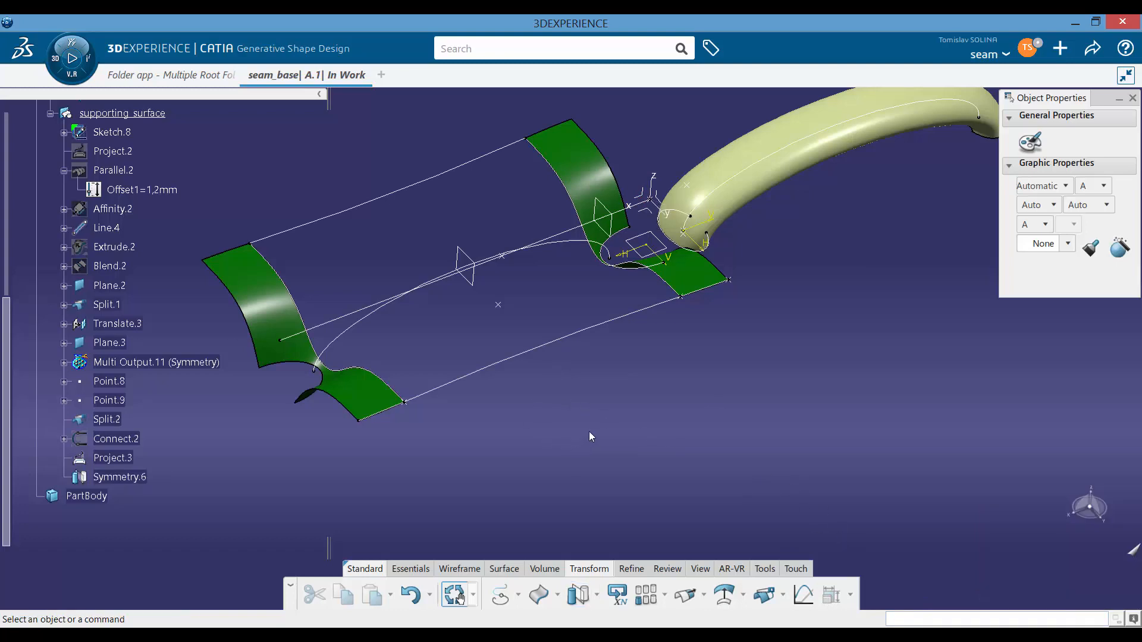
Start a Fill surface with tangent boundaries Symmetry.3 supported by Symmetry.2, Project.3 by Extrude.2, and Intersect.1 by Split.1
{"action": "left_click", "coordinate": [418, 568]}
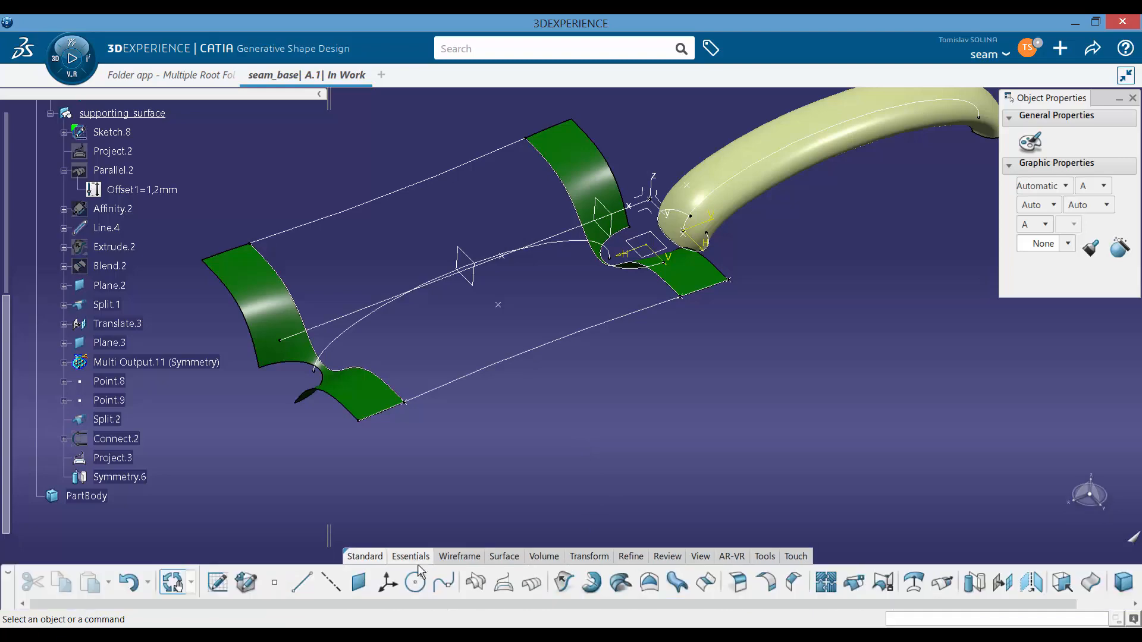
{"action": "left_click", "coordinate": [648, 582]}
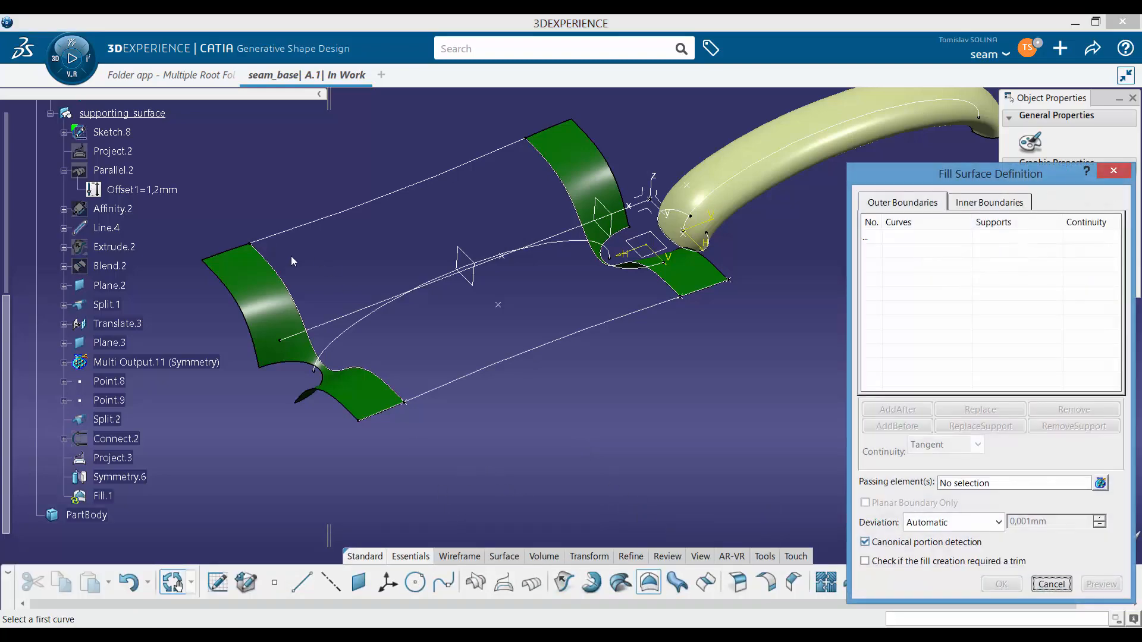
{"action": "left_click", "coordinate": [305, 303]}
{"action": "left_click", "coordinate": [305, 303]}
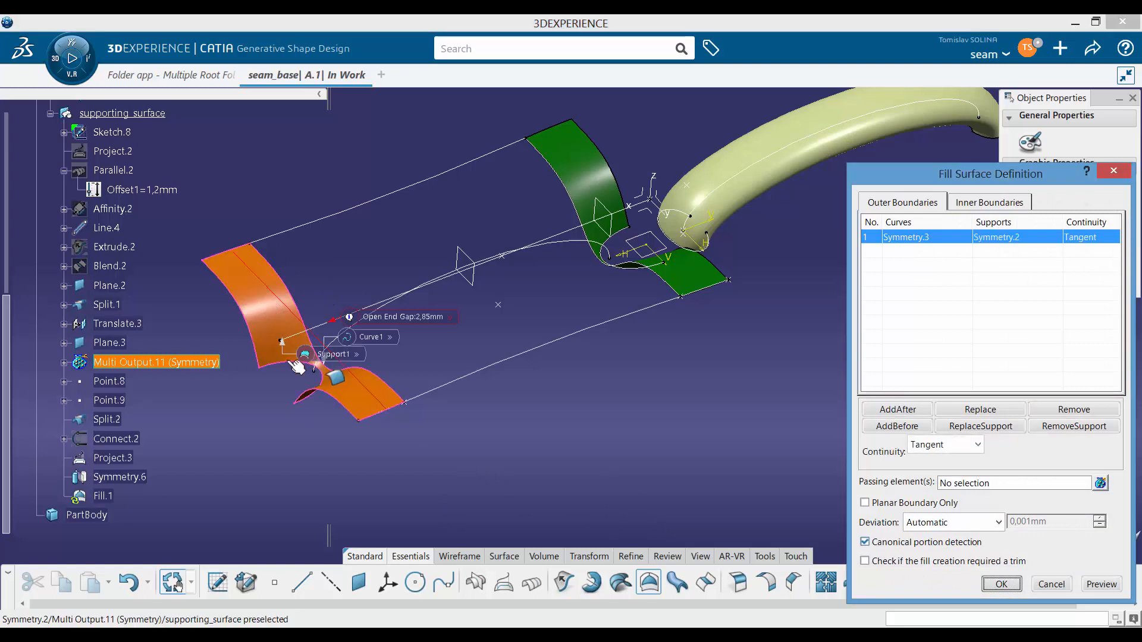
{"action": "left_click", "coordinate": [474, 379]}
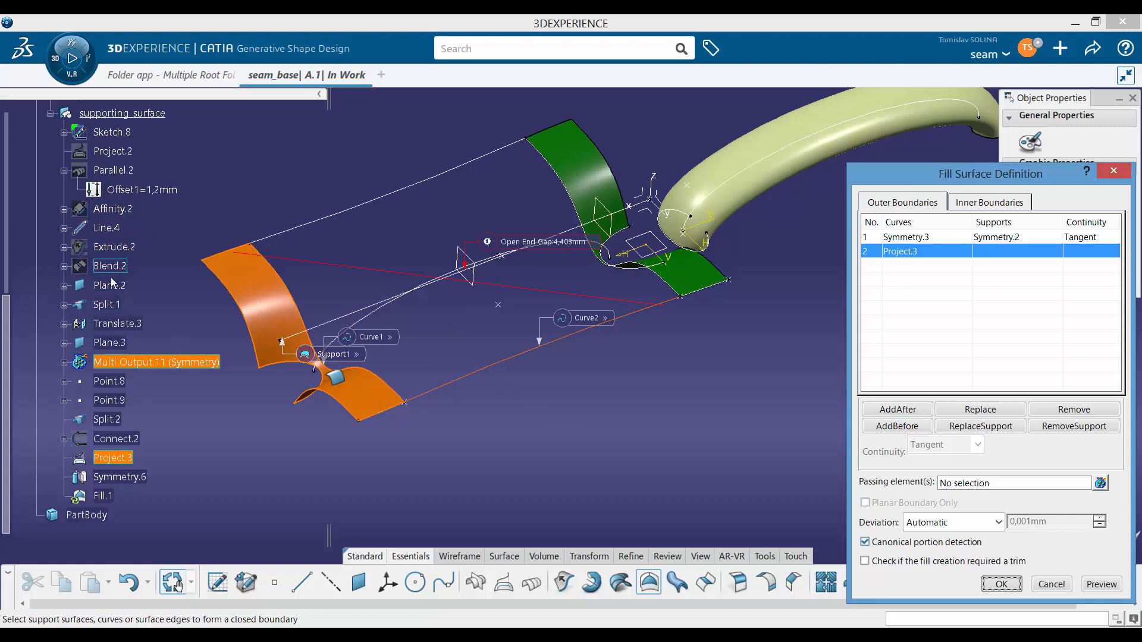
{"action": "left_click", "coordinate": [114, 247]}
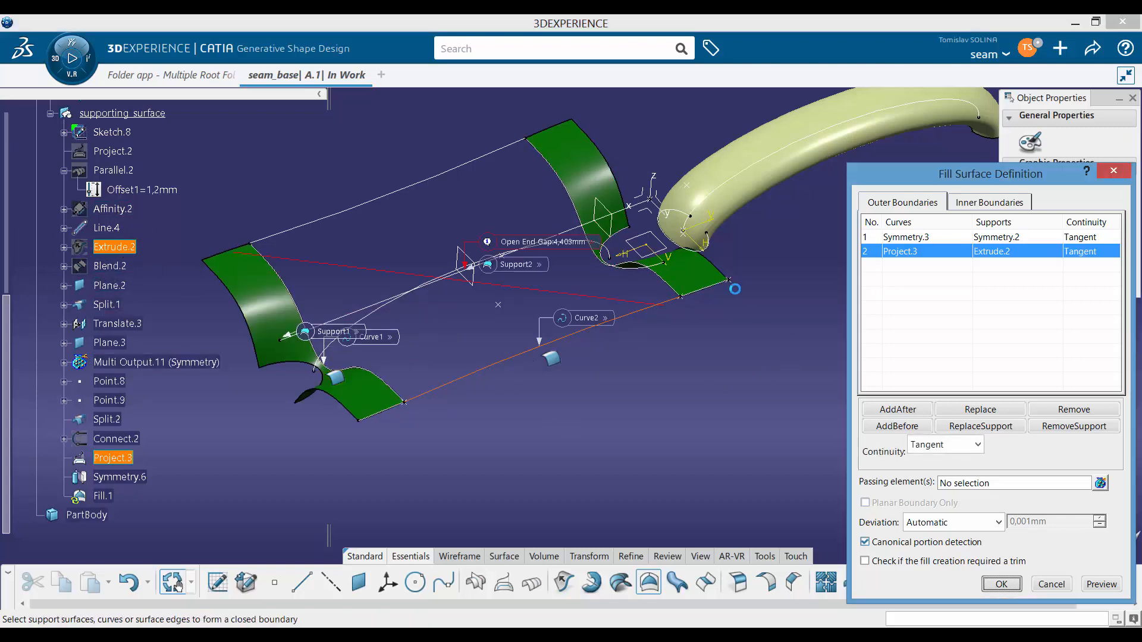
{"action": "left_click", "coordinate": [667, 283]}
{"action": "left_click", "coordinate": [691, 273]}
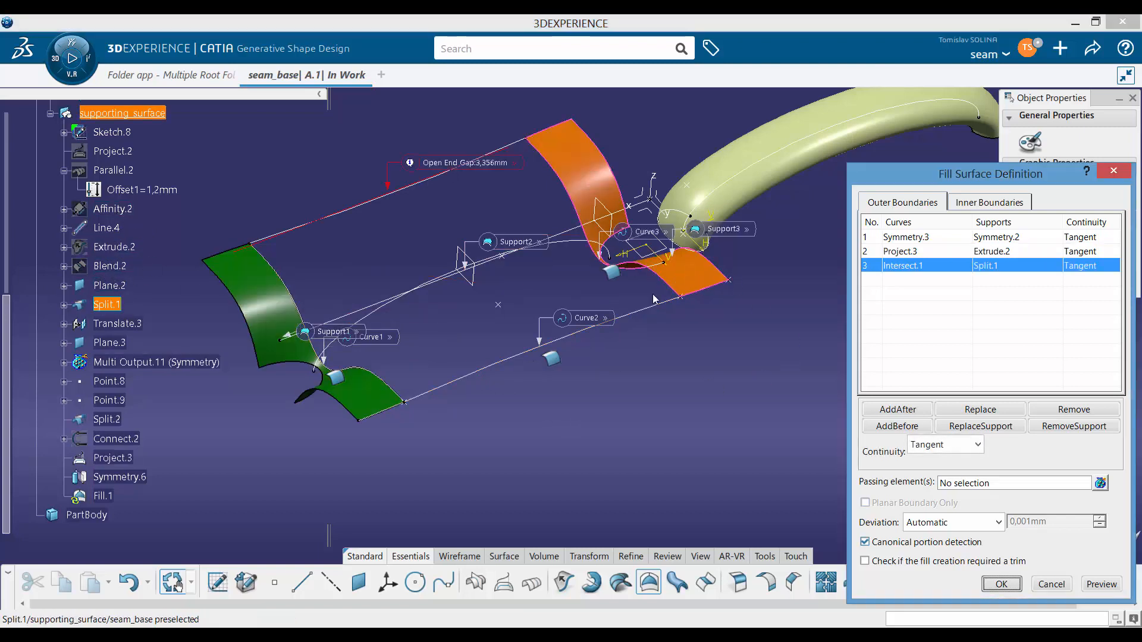
Close the fill contour with Symmetry.6 tangent to support Extrude.2, preview it and create the fill surface
{"action": "left_click", "coordinate": [119, 477]}
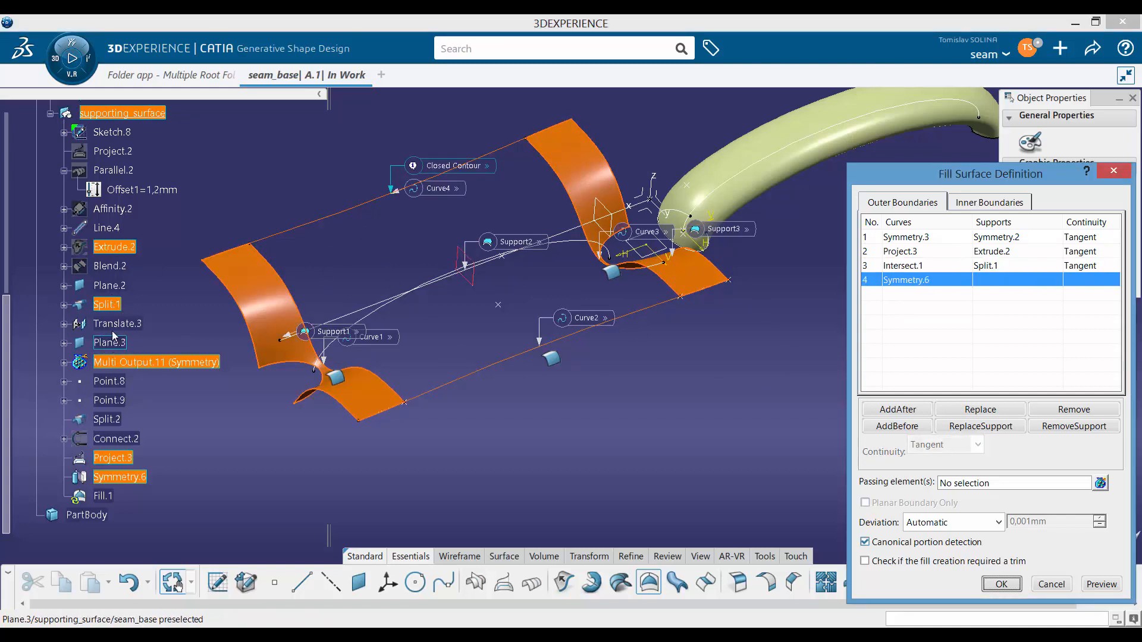
{"action": "left_click", "coordinate": [113, 248]}
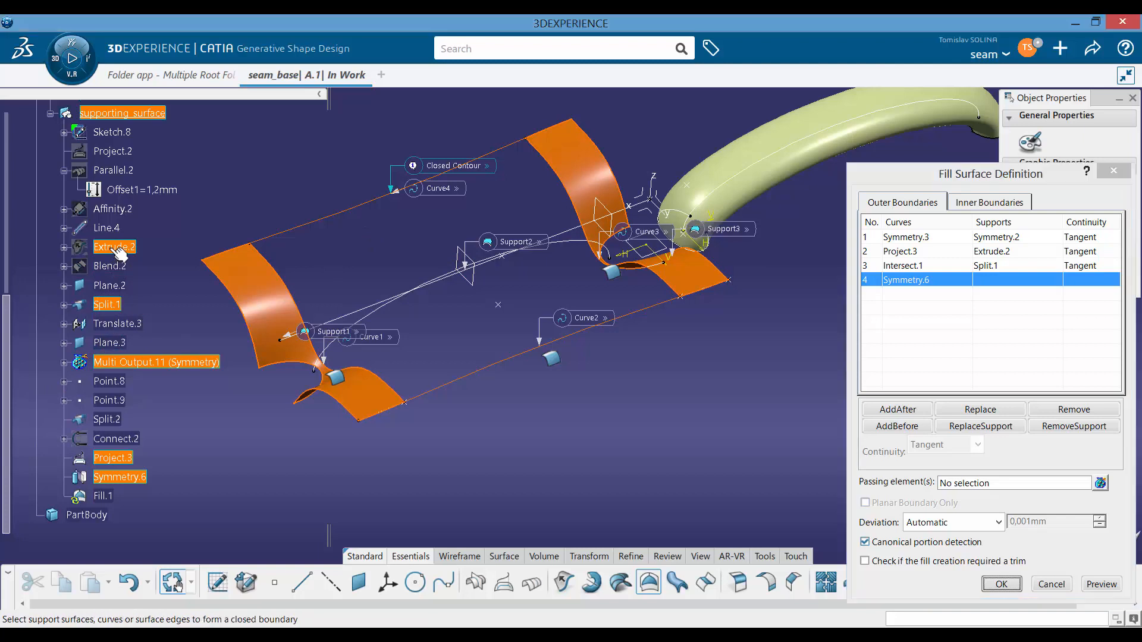
{"action": "left_click", "coordinate": [116, 252]}
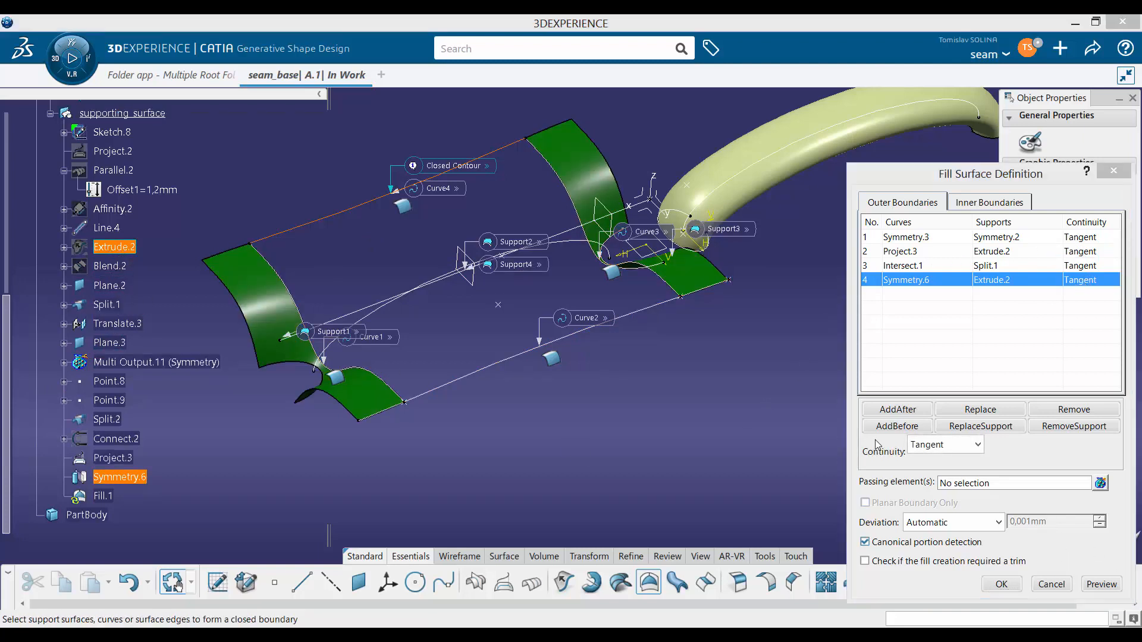
{"action": "left_click", "coordinate": [1001, 586]}
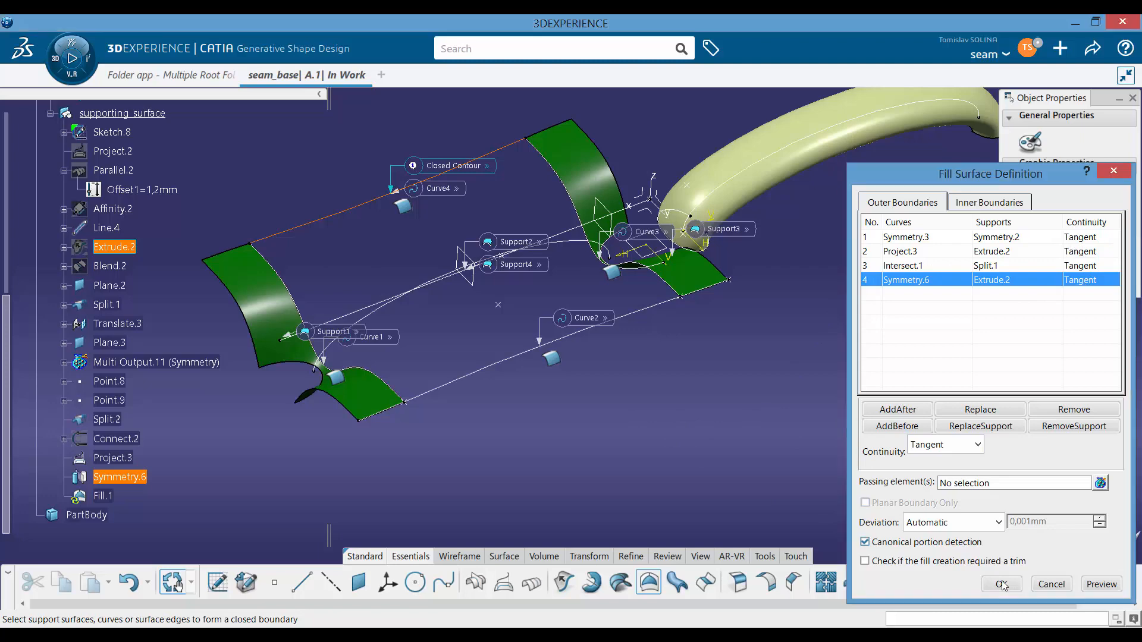
{"action": "left_click", "coordinate": [1106, 589]}
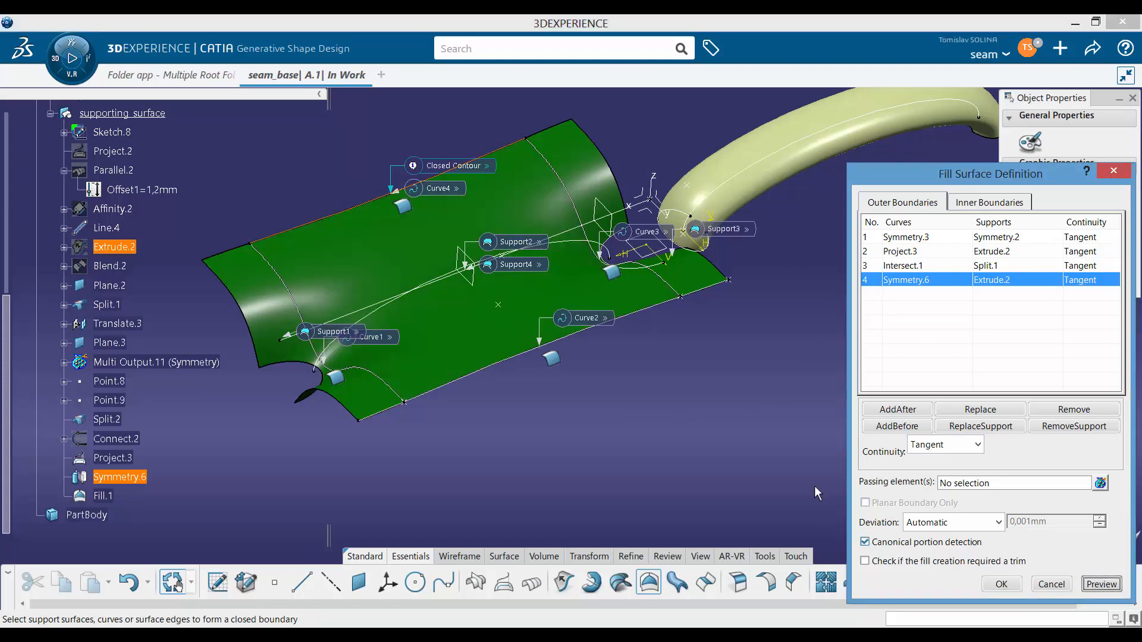
{"action": "middle_click_drag", "start_coordinate": [552, 351], "coordinate": [467, 395]}
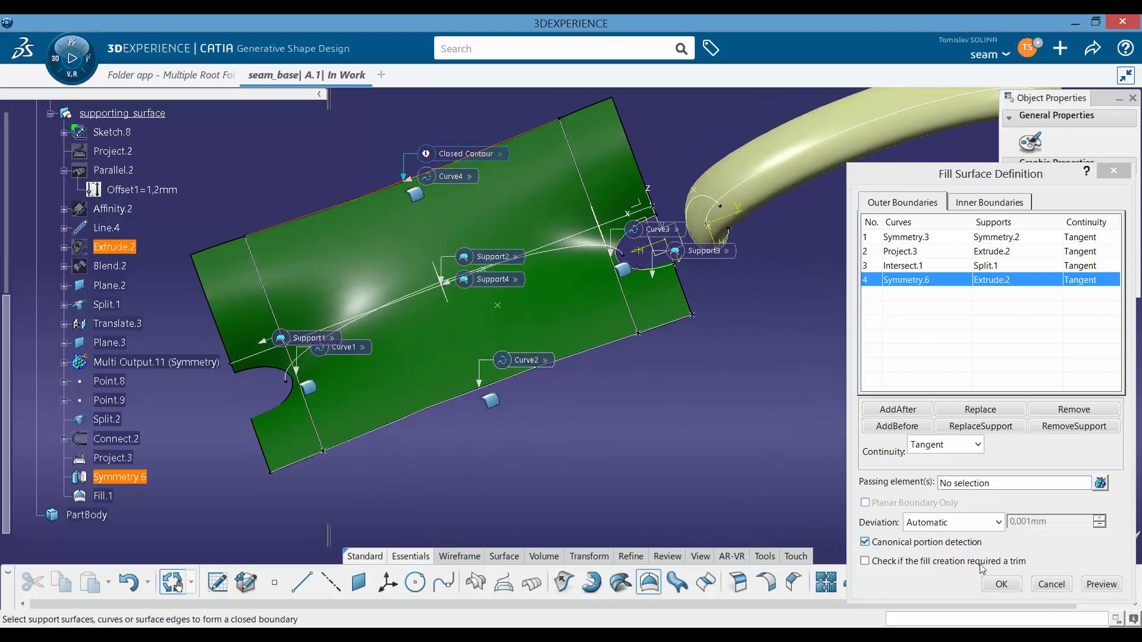
{"action": "left_click", "coordinate": [985, 584]}
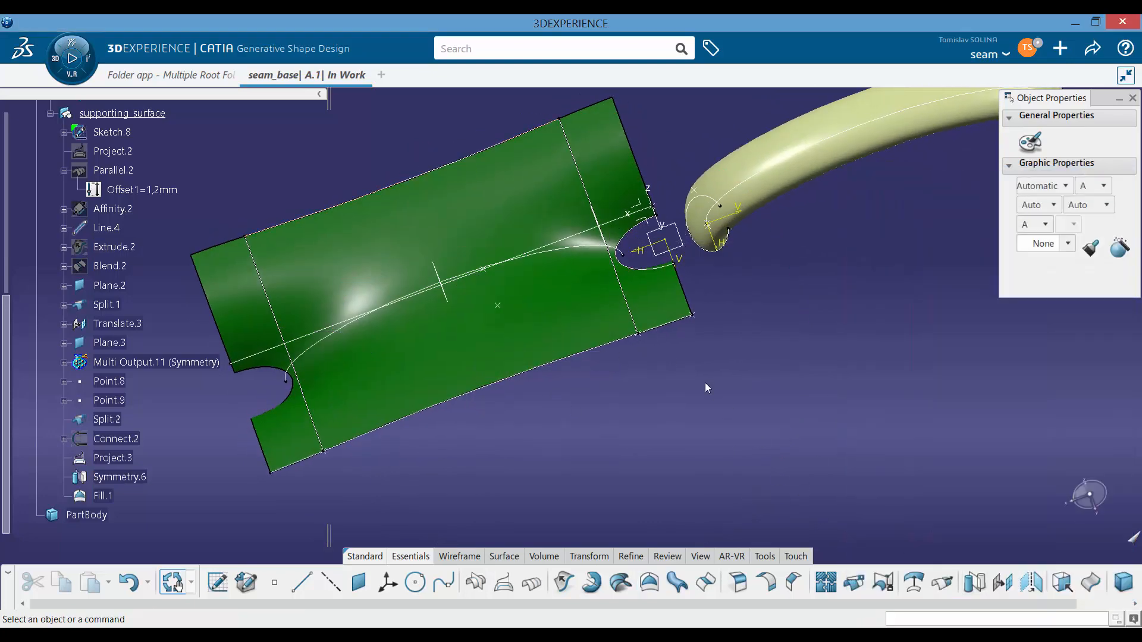
Join Split.1, Fill.1 and Symmetry.2 into one surface with a merging distance of 0,001 mm
{"action": "left_click", "coordinate": [825, 582]}
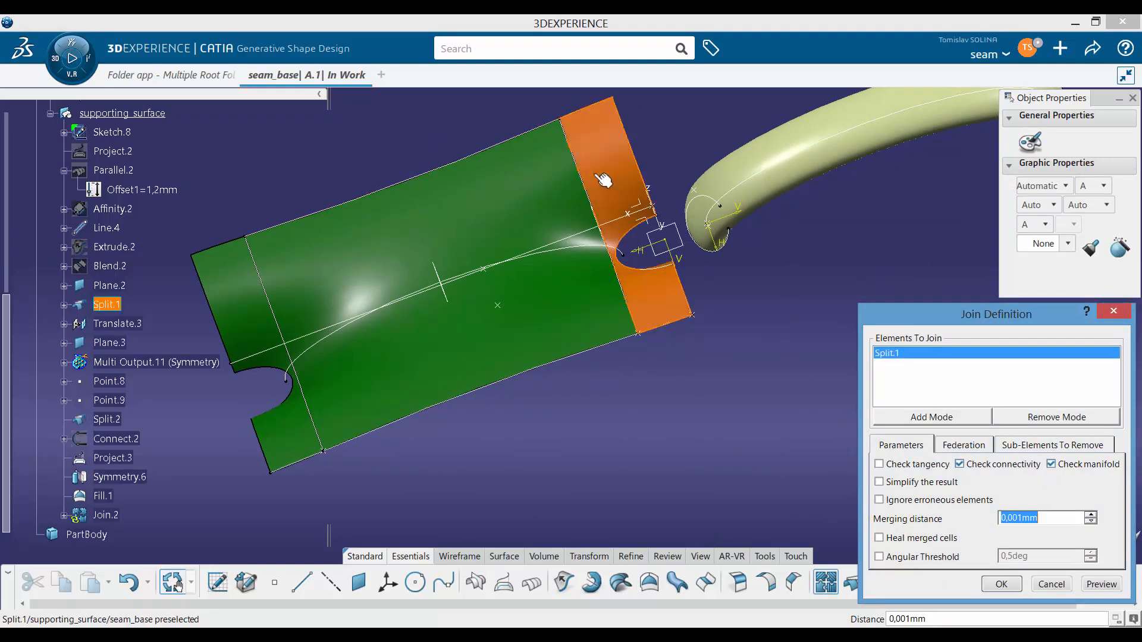
{"action": "left_click", "coordinate": [604, 179]}
{"action": "left_click", "coordinate": [250, 297]}
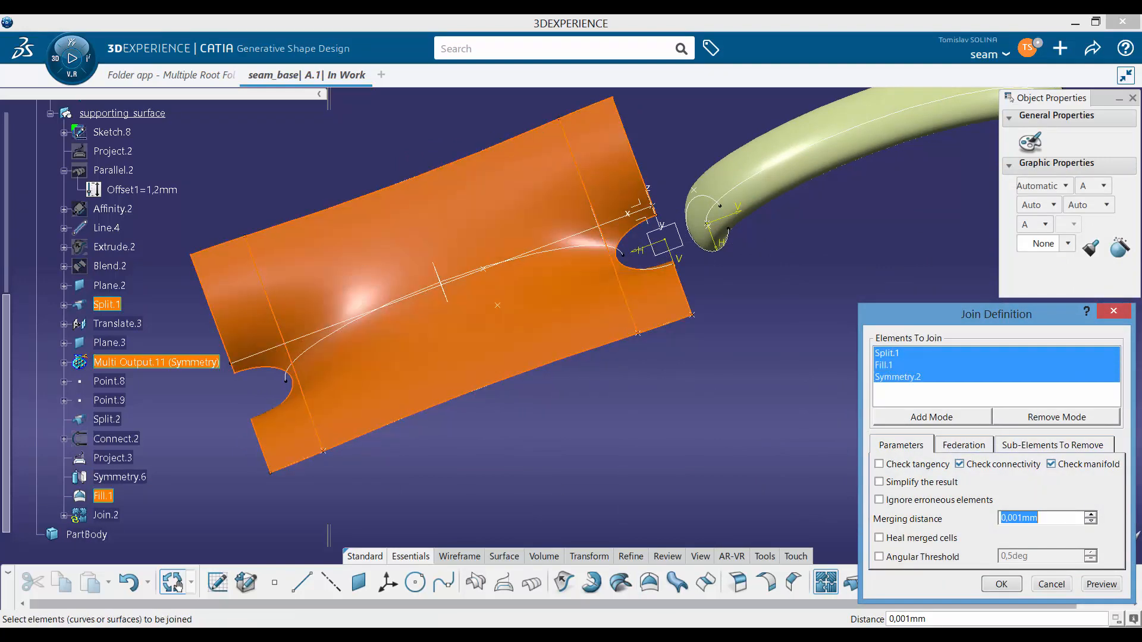
{"action": "left_click", "coordinate": [1017, 587]}
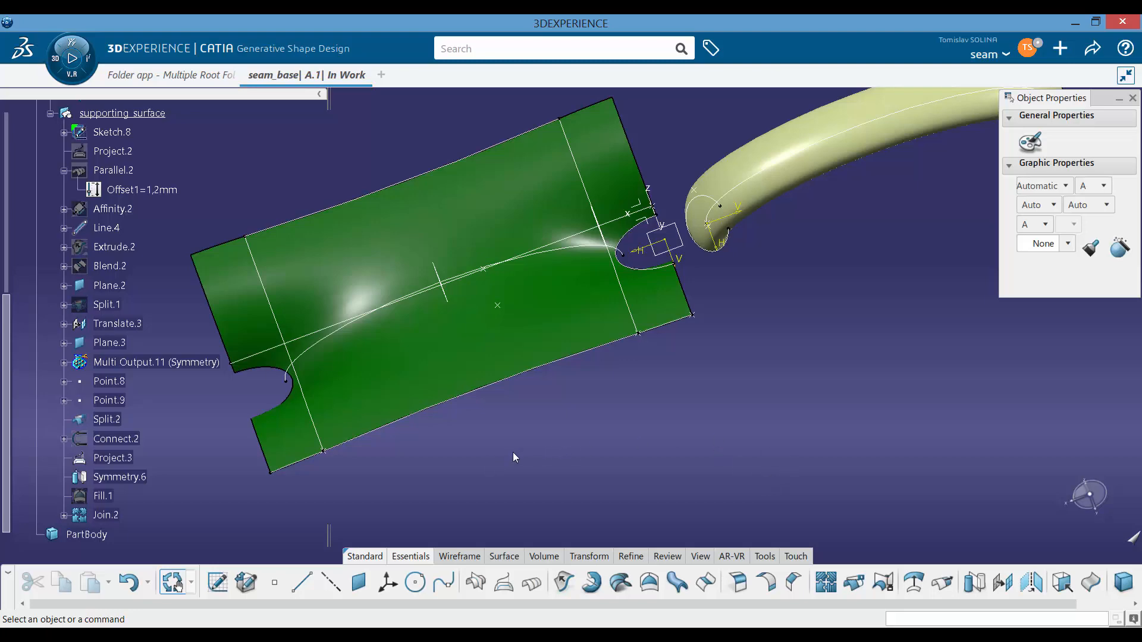
Mirror the joined surface Join.2 about the YZ plane of the main axis system
{"action": "middle_click_drag", "start_coordinate": [515, 456], "coordinate": [542, 361]}
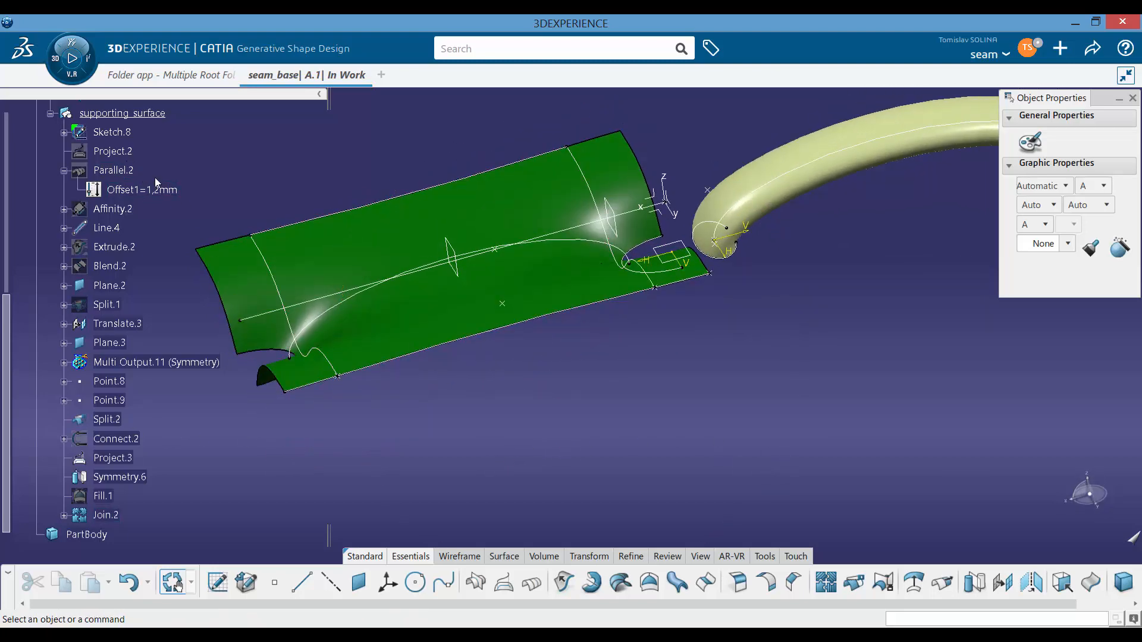
{"action": "scroll", "coordinate": [144, 131], "scroll_direction": "up", "scroll_amount": 4}
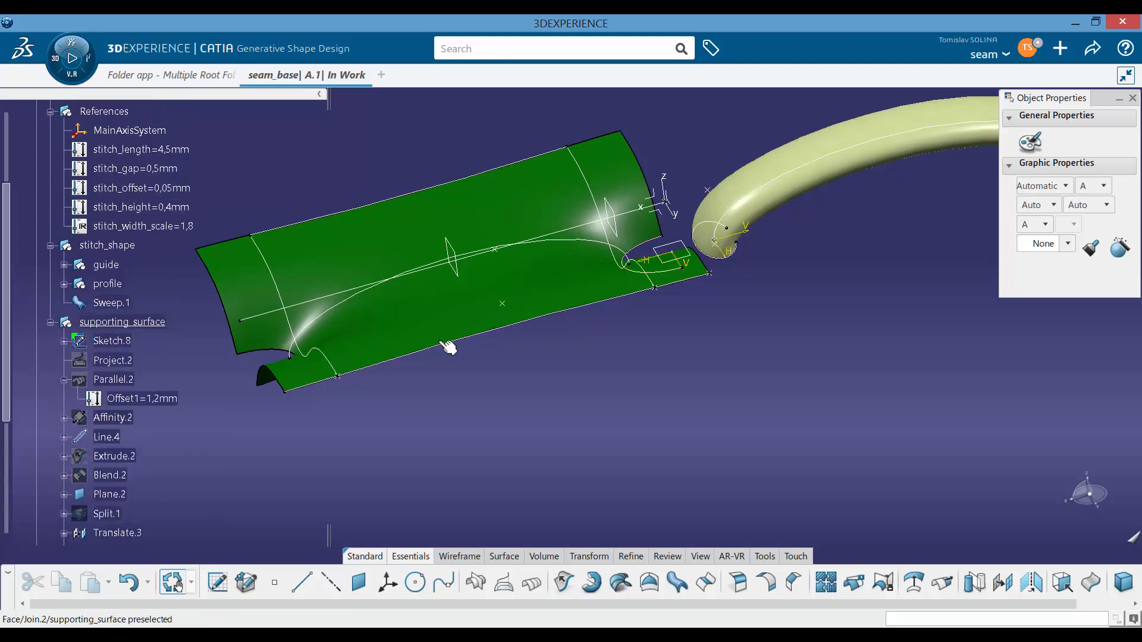
{"action": "left_click", "coordinate": [473, 315]}
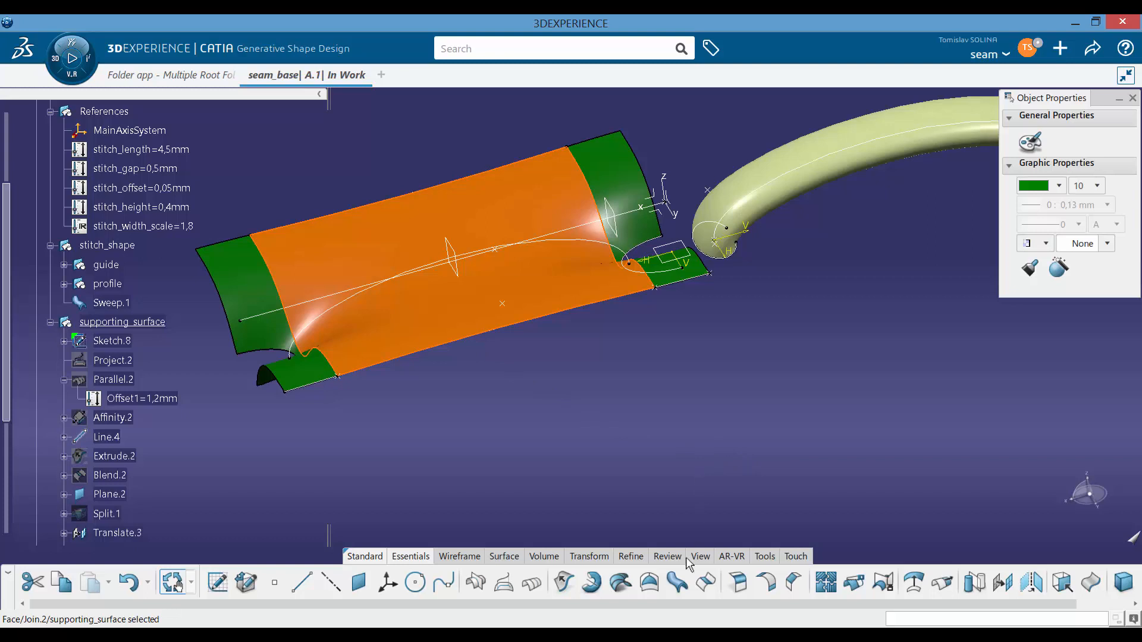
{"action": "left_click", "coordinate": [581, 559]}
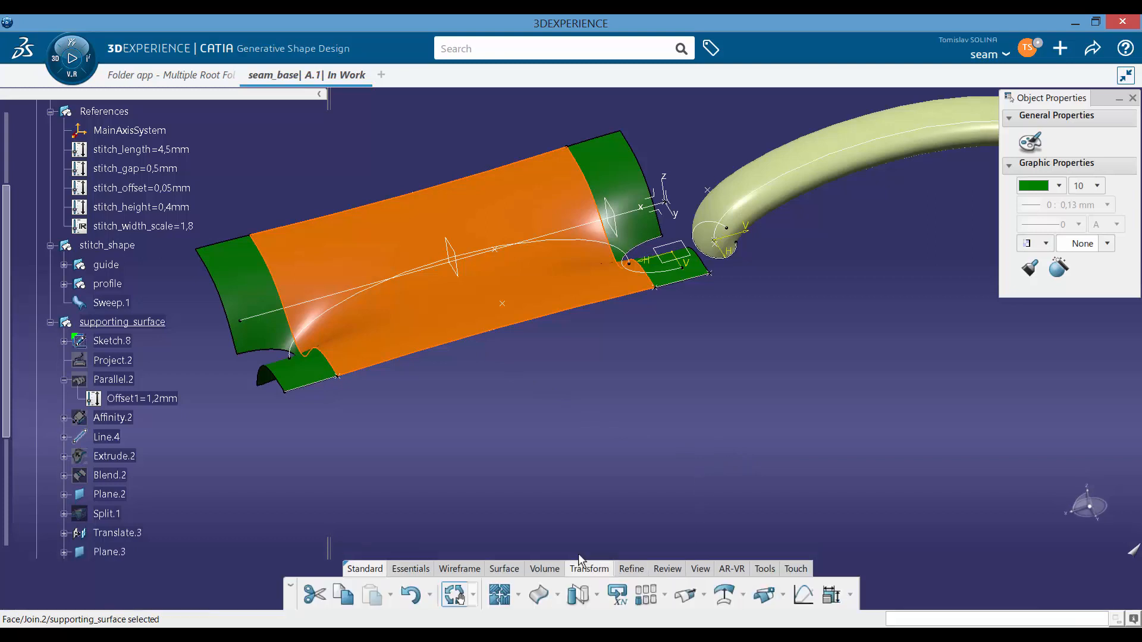
{"action": "left_click", "coordinate": [581, 598]}
{"action": "left_click", "coordinate": [662, 199]}
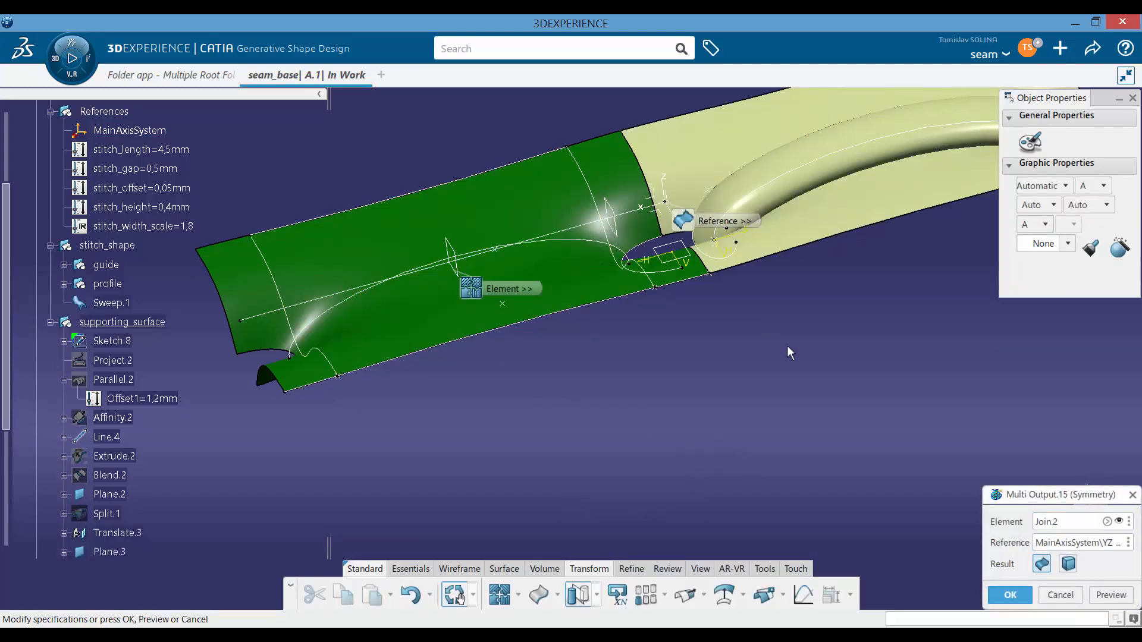
{"action": "left_click", "coordinate": [1010, 595]}
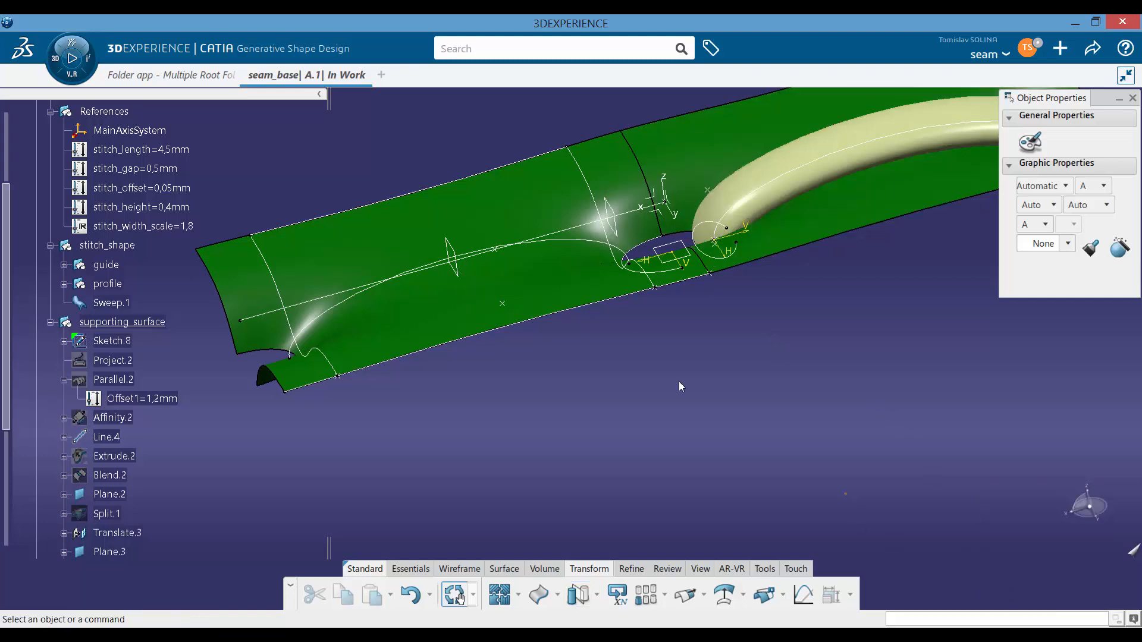
Group all features from Sketch.8 through Join.2 into a new geometrical set inside supporting_surface
{"action": "middle_click_drag", "start_coordinate": [679, 382], "coordinate": [642, 452]}
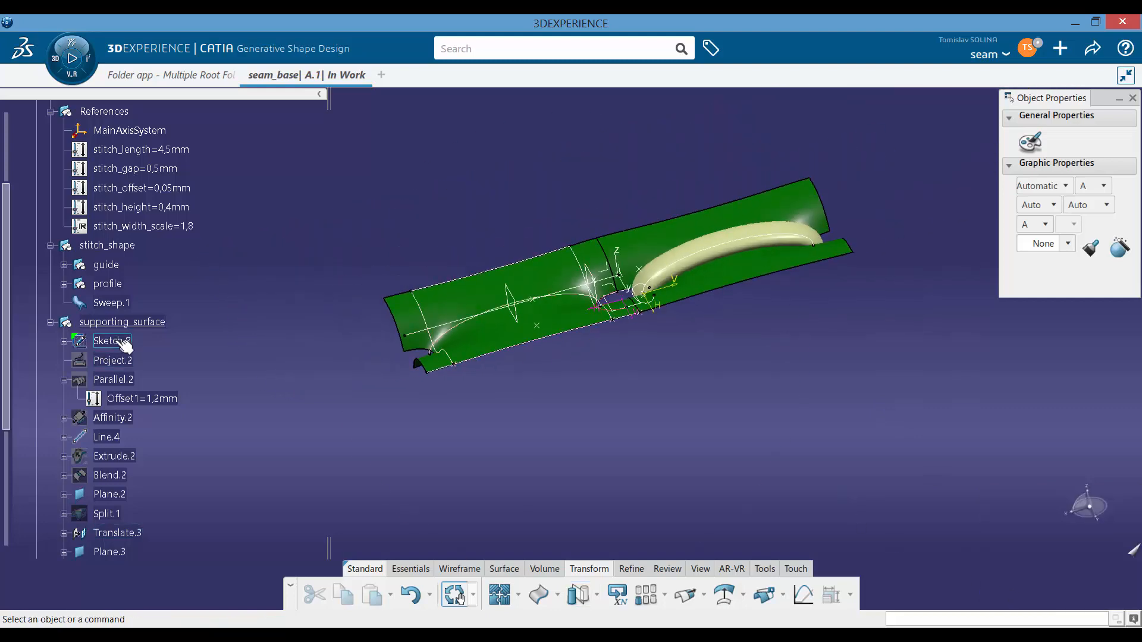
{"action": "left_click", "coordinate": [111, 341]}
{"action": "scroll", "coordinate": [122, 386], "scroll_direction": "down", "scroll_amount": 5}
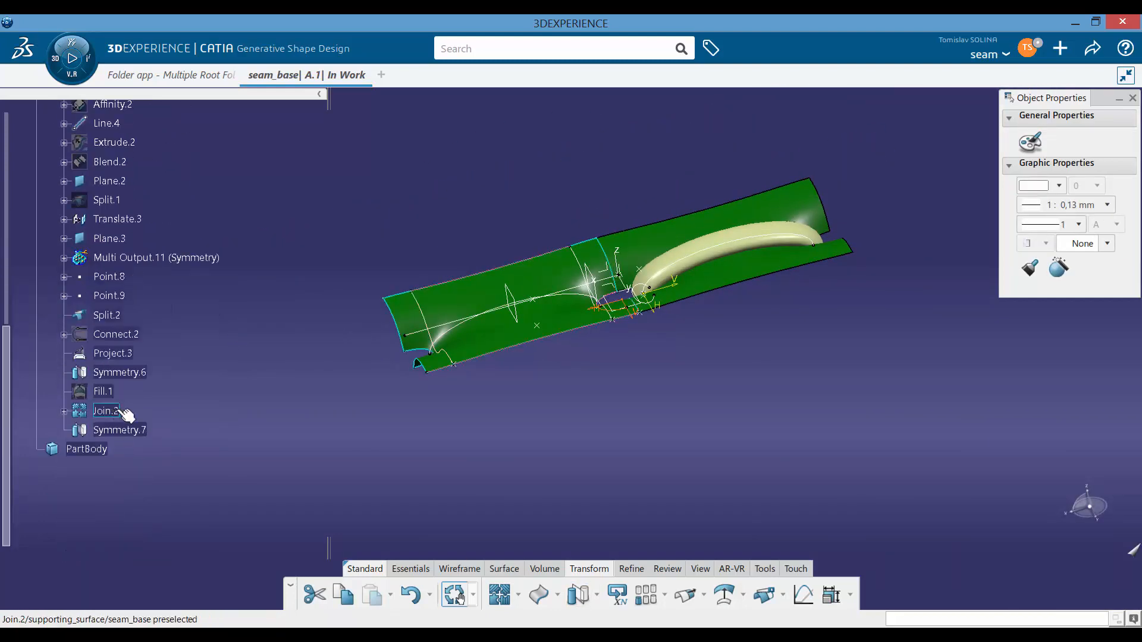
{"action": "left_click", "coordinate": [110, 411], "text": "shift"}
{"action": "left_click", "coordinate": [765, 569]}
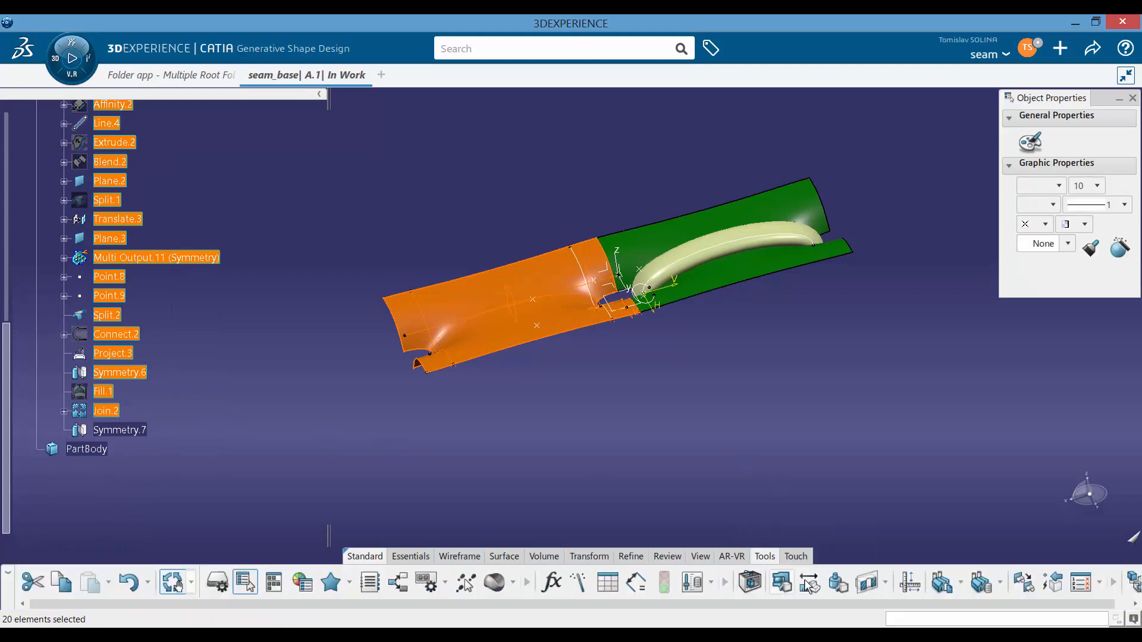
{"action": "left_click_drag", "start_coordinate": [1094, 605], "coordinate": [1107, 605]}
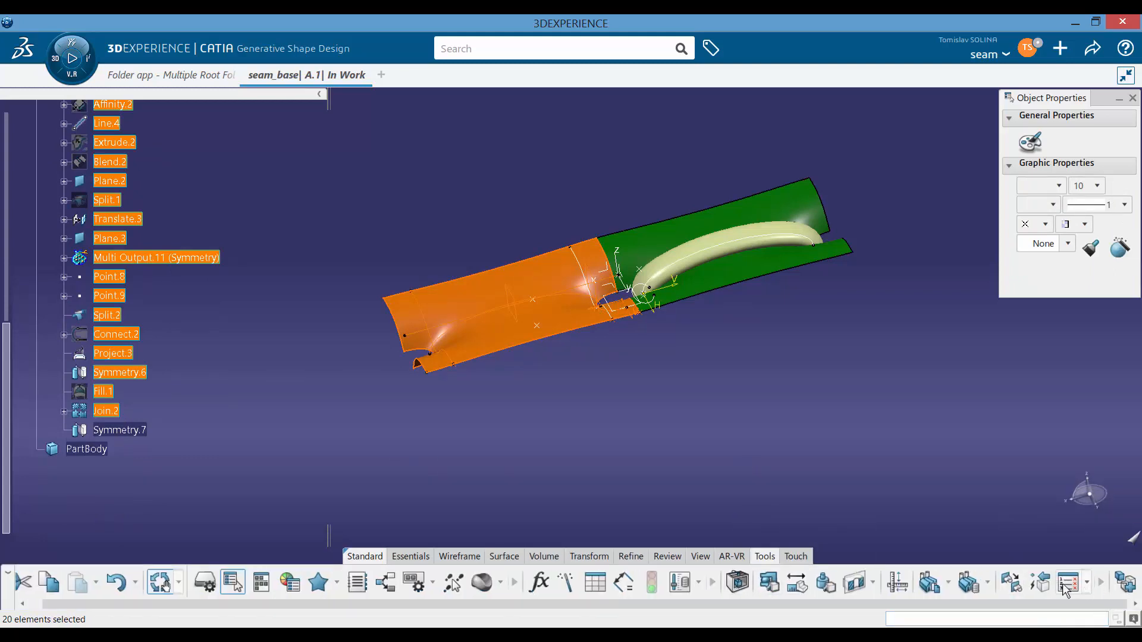
{"action": "left_click", "coordinate": [1101, 586]}
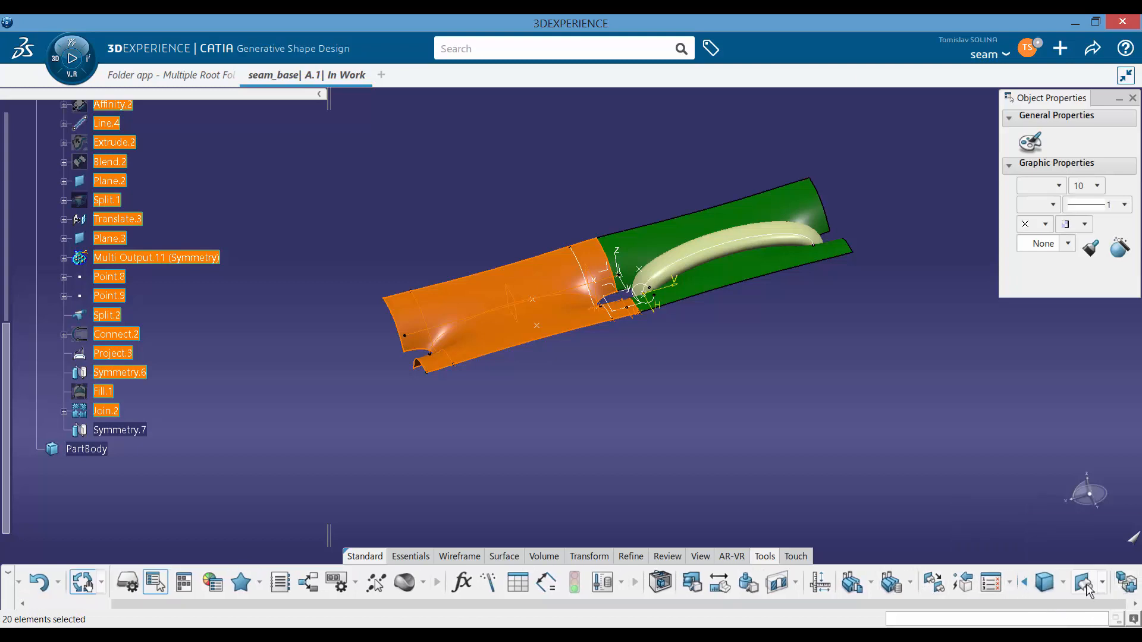
{"action": "left_click", "coordinate": [1082, 583]}
{"action": "left_click", "coordinate": [1048, 581]}
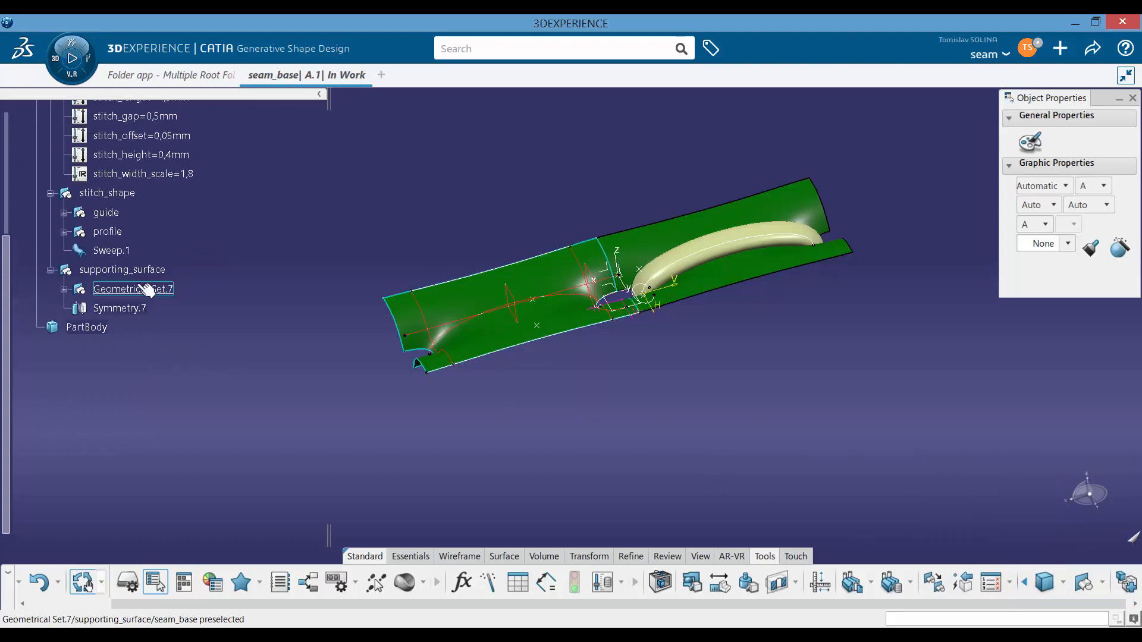
Hide Geometrical Set.7 and the guide and profile sets, and save the model
{"action": "right_click", "coordinate": [144, 289]}
{"action": "left_click", "coordinate": [208, 273]}
{"action": "middle_click_drag", "start_coordinate": [415, 355], "coordinate": [350, 290]}
{"action": "left_click", "coordinate": [106, 213]}
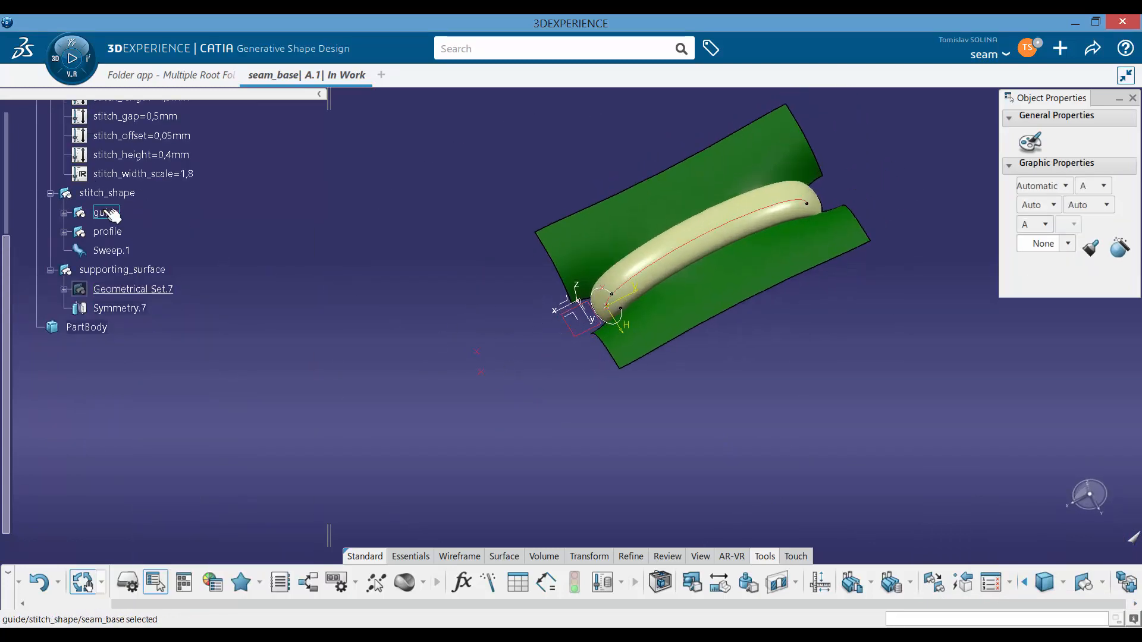
{"action": "right_click", "coordinate": [106, 232]}
{"action": "left_click", "coordinate": [230, 272]}
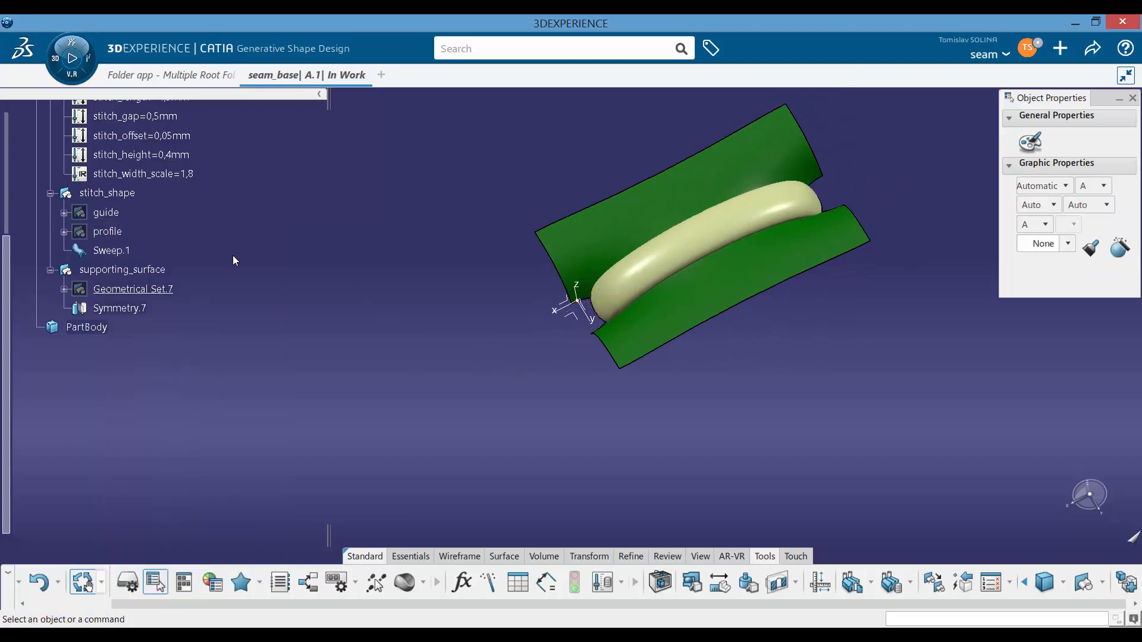
{"action": "middle_click_drag", "start_coordinate": [622, 325], "coordinate": [483, 311]}
{"action": "middle_click_drag", "start_coordinate": [535, 381], "coordinate": [365, 405]}
{"action": "middle_click_drag", "start_coordinate": [429, 357], "coordinate": [399, 324]}
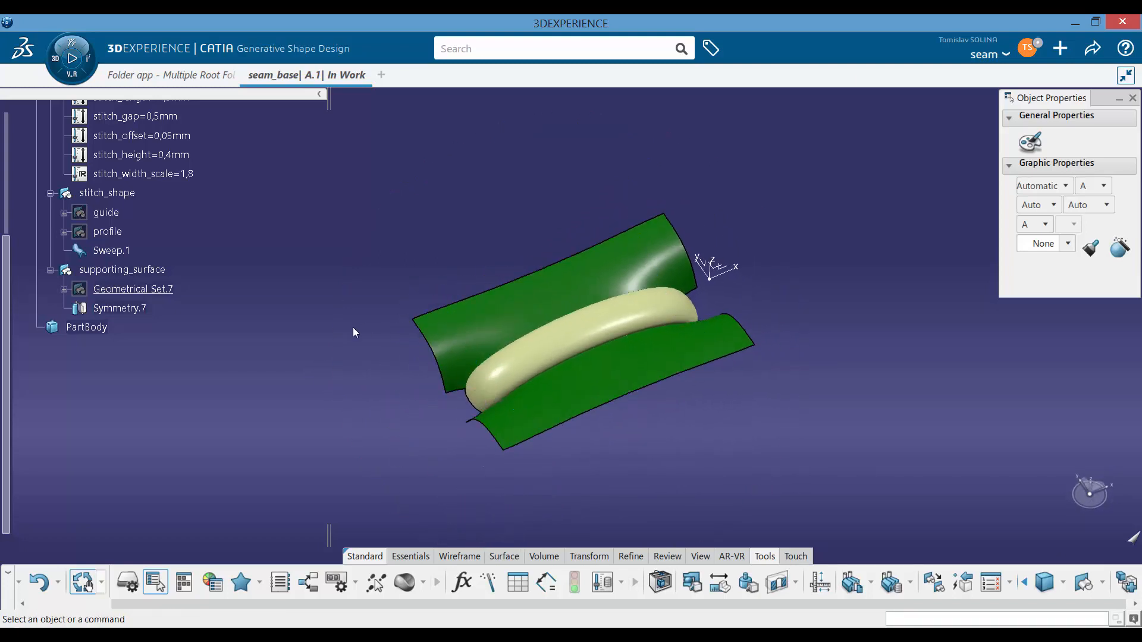
{"action": "key", "text": "ctrl+s"}
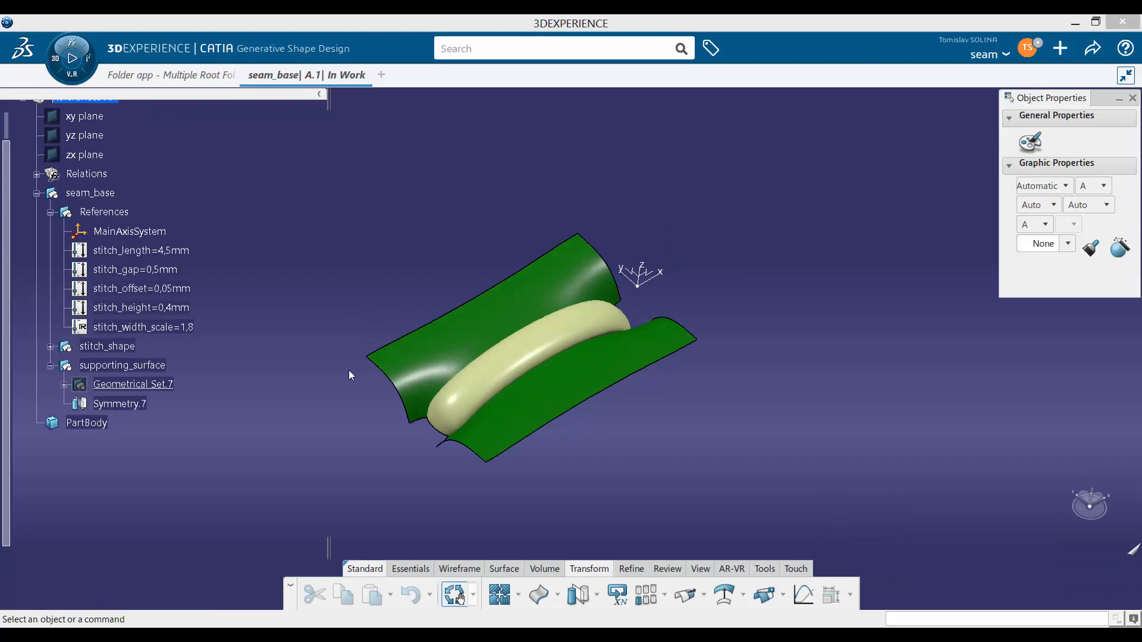
Show Geometrical Set.7 and join Split.2, Project.3 and the adjoining end segment into one long boundary curve
{"action": "right_click", "coordinate": [149, 385]}
{"action": "left_click", "coordinate": [184, 273]}
{"action": "middle_click_drag", "start_coordinate": [748, 331], "coordinate": [515, 440]}
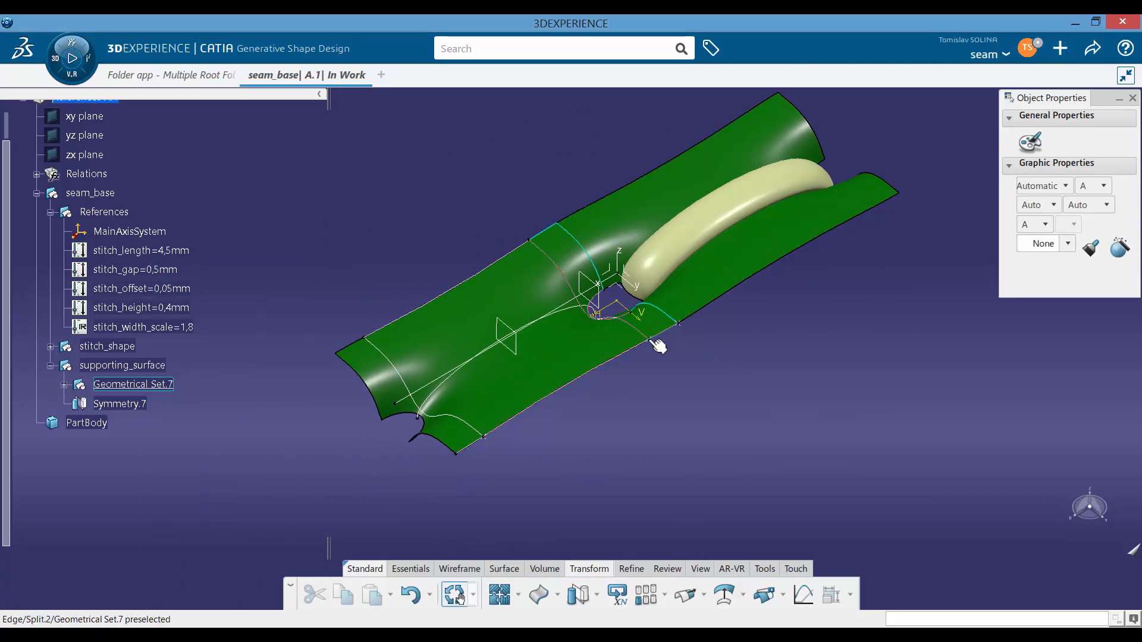
{"action": "middle_click_drag", "start_coordinate": [589, 390], "coordinate": [583, 413]}
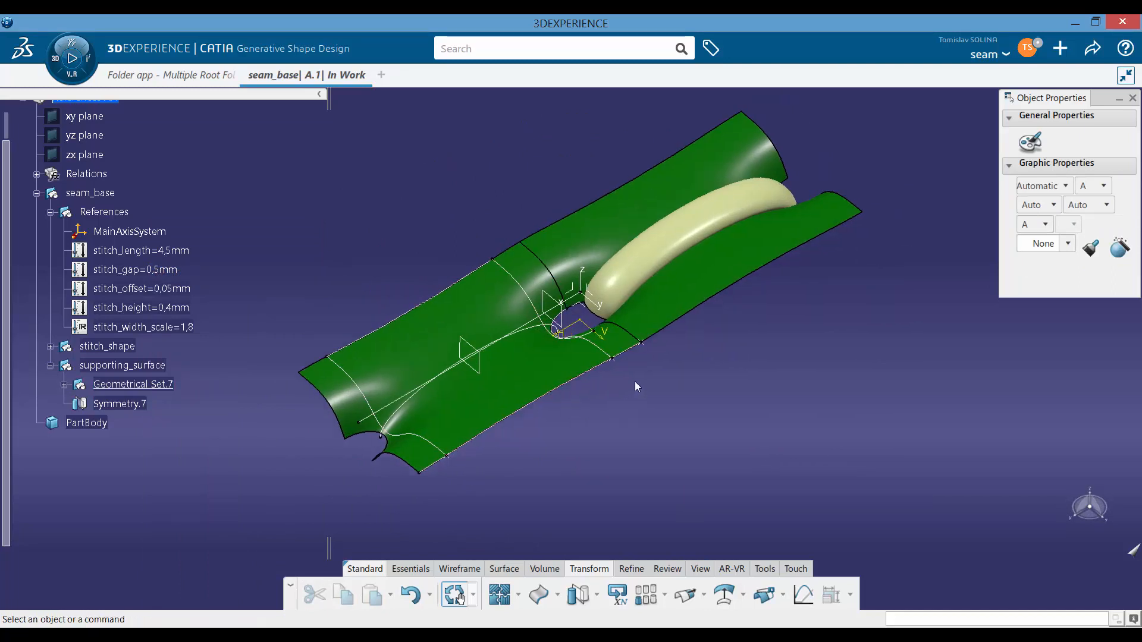
{"action": "left_click", "coordinate": [635, 353]}
{"action": "left_click", "coordinate": [217, 430]}
{"action": "left_click", "coordinate": [501, 595]}
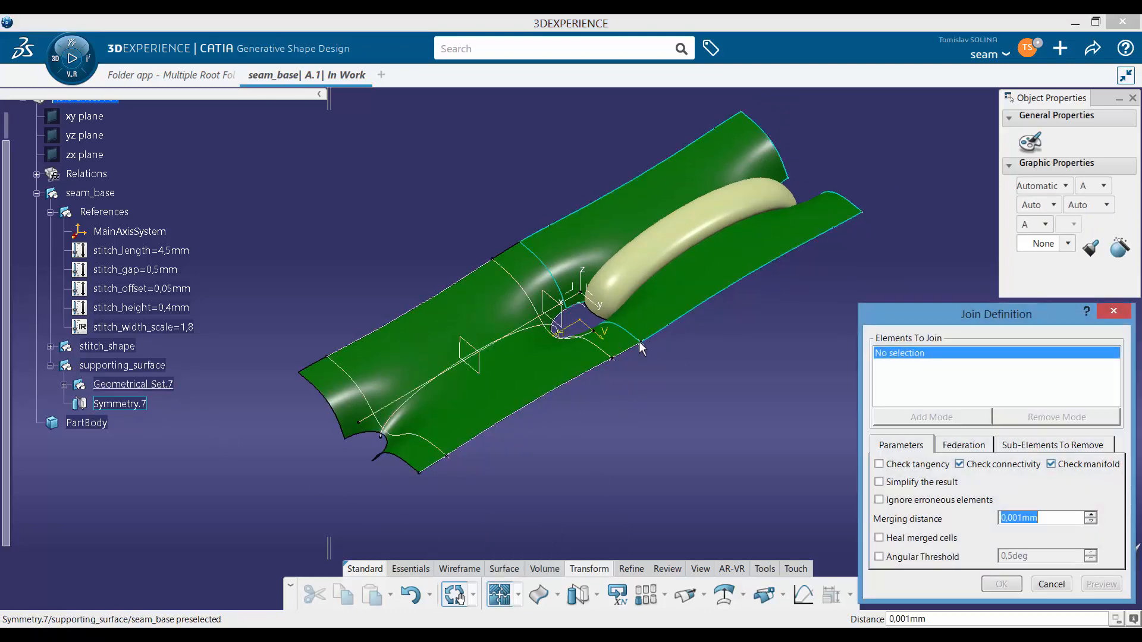
{"action": "left_click", "coordinate": [431, 463]}
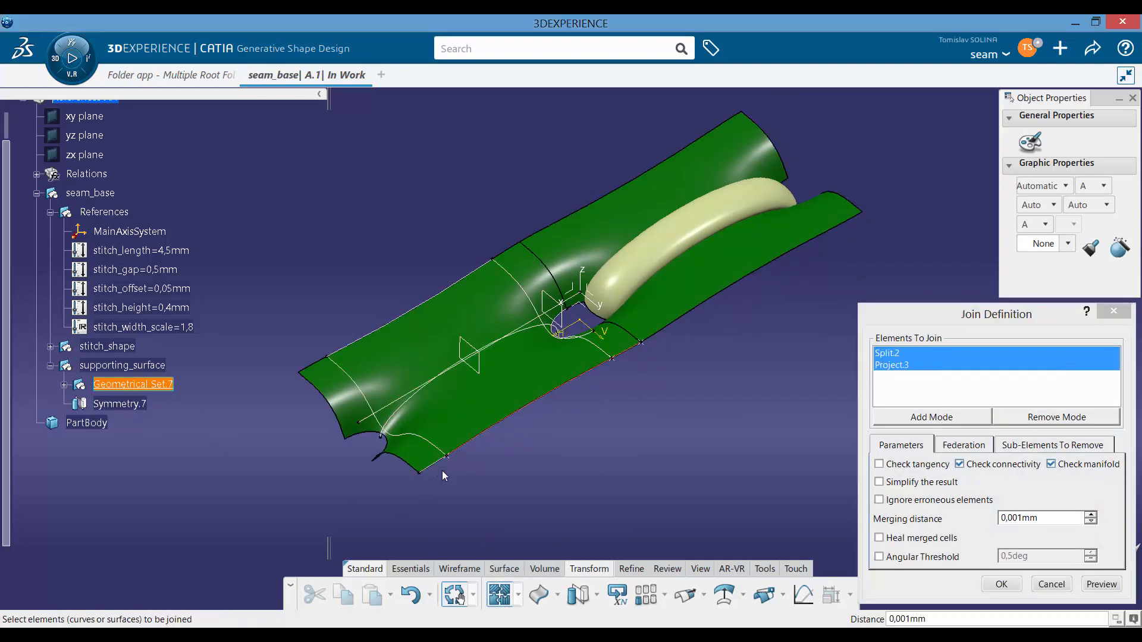
{"action": "left_click", "coordinate": [444, 467]}
{"action": "left_click", "coordinate": [1001, 584]}
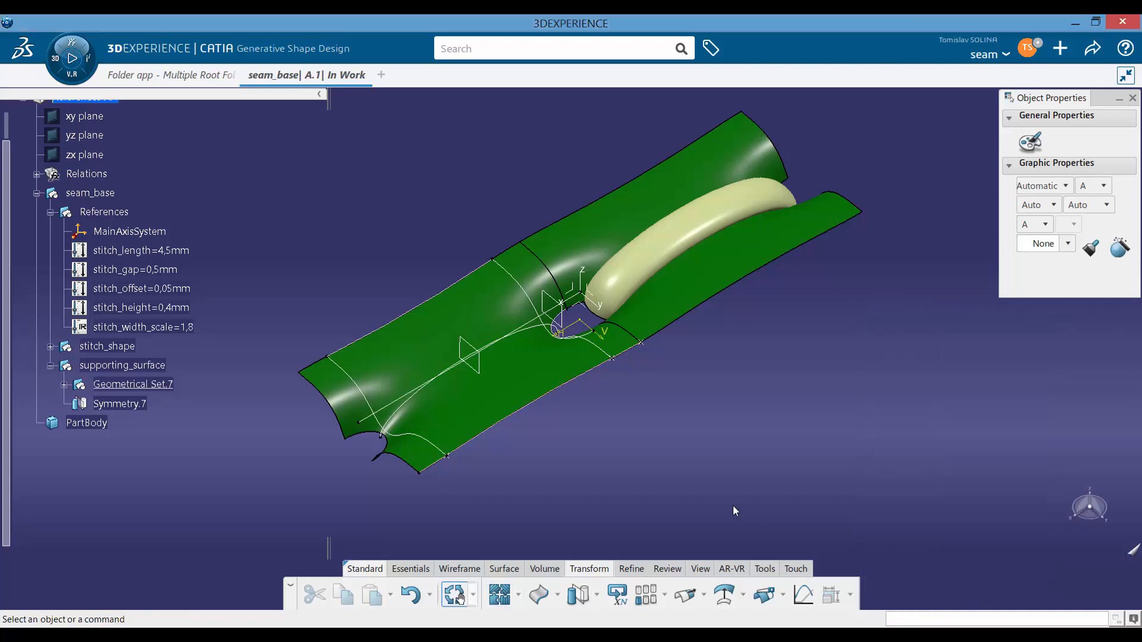
Mirror the joined boundary curve Join.3 about the YZ plane of the main axis system
{"action": "left_click", "coordinate": [564, 387]}
{"action": "left_click", "coordinate": [577, 594]}
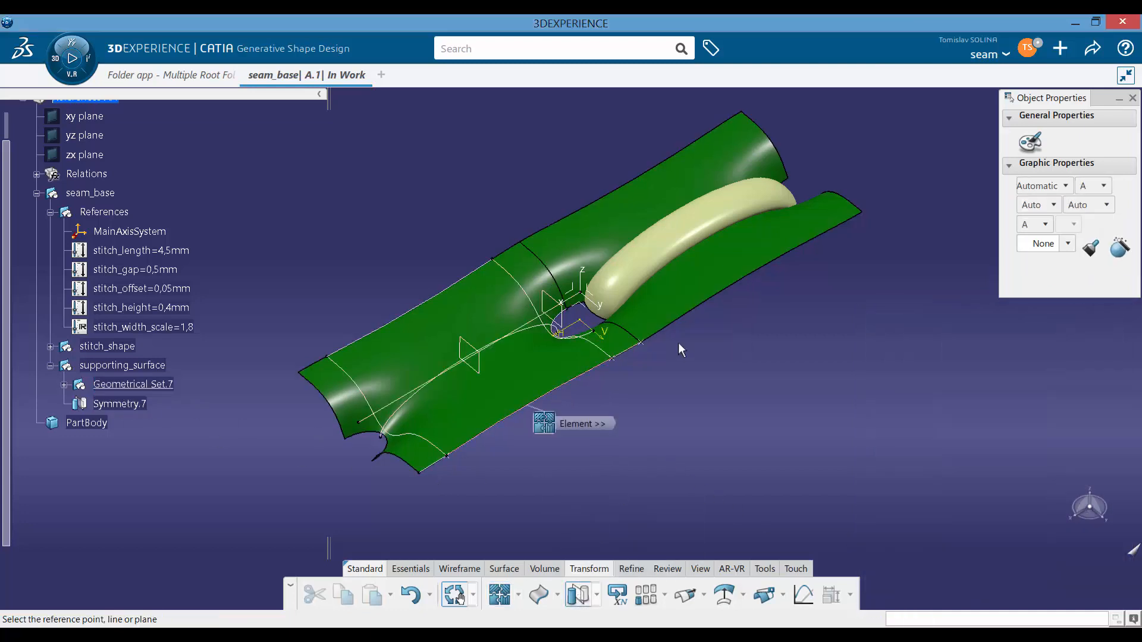
{"action": "left_click", "coordinate": [596, 294]}
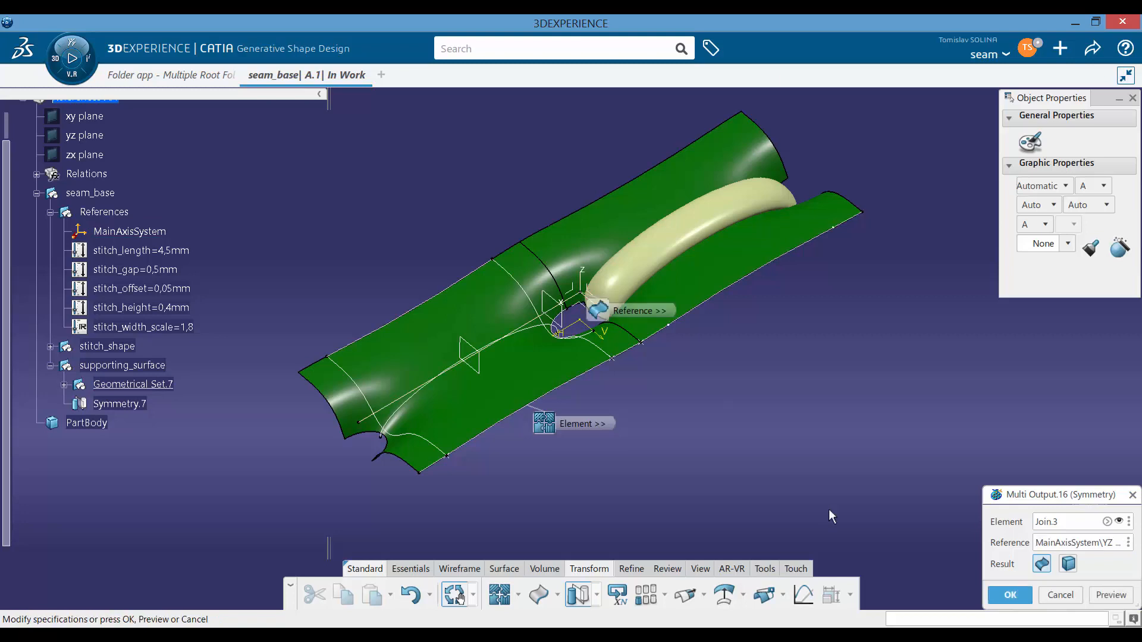
{"action": "left_click", "coordinate": [1011, 594]}
Move the mirrored curve Symmetry.8 into the supporting_surface set and hide Geometrical Set.7
{"action": "right_click", "coordinate": [725, 289]}
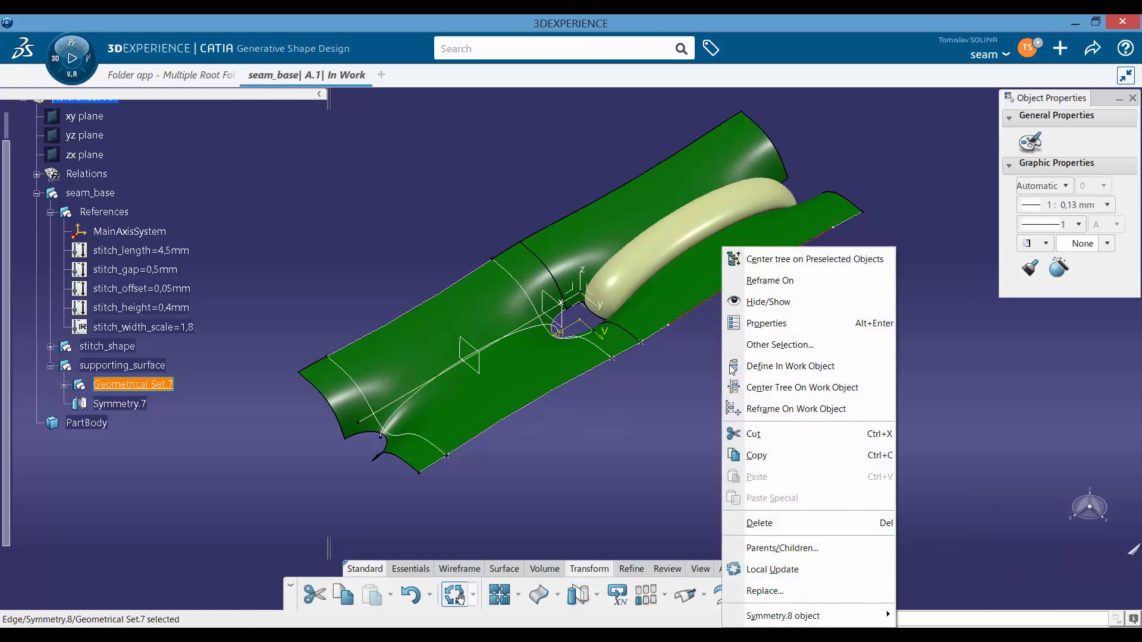
{"action": "mouse_move", "coordinate": [802, 616]}
{"action": "left_click", "coordinate": [964, 573]}
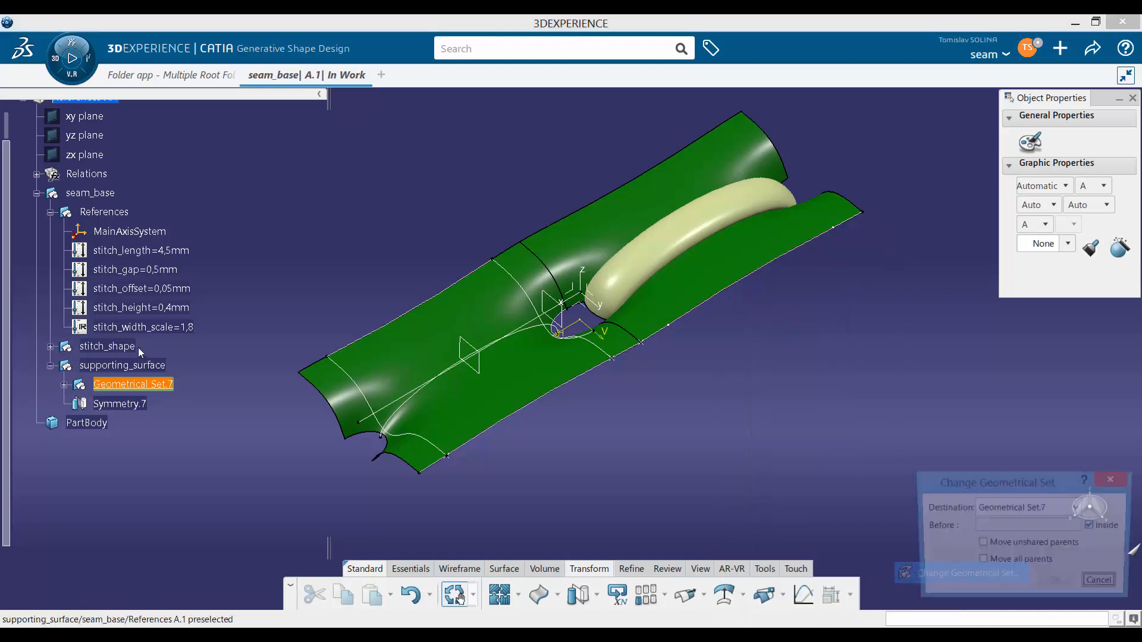
{"action": "left_click", "coordinate": [1057, 584]}
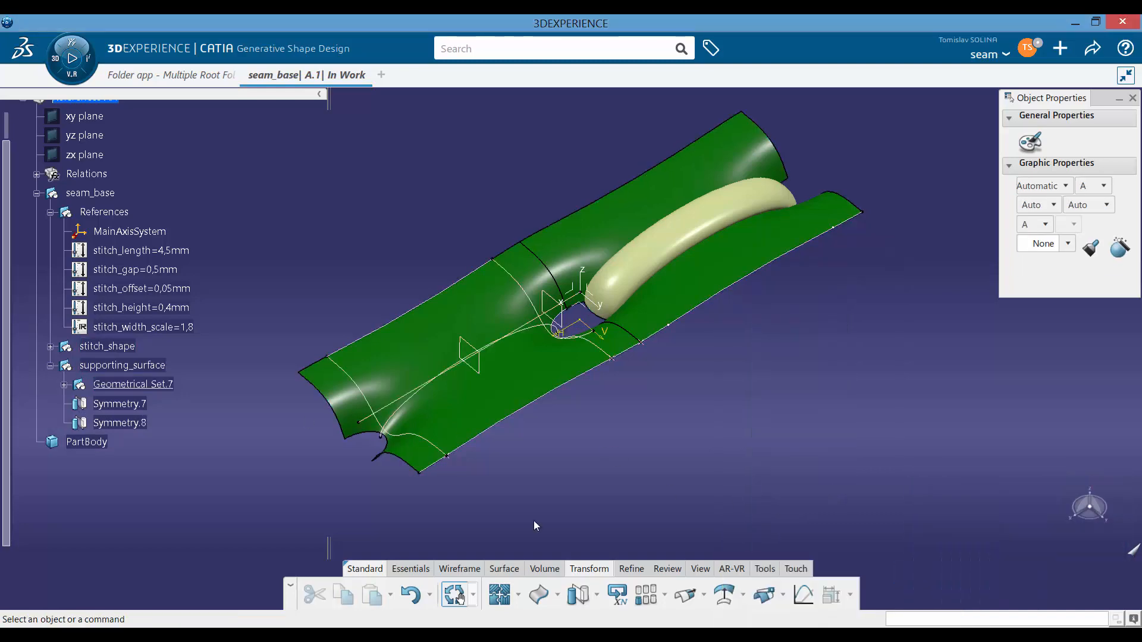
{"action": "left_click", "coordinate": [115, 384]}
{"action": "key", "text": "space"}
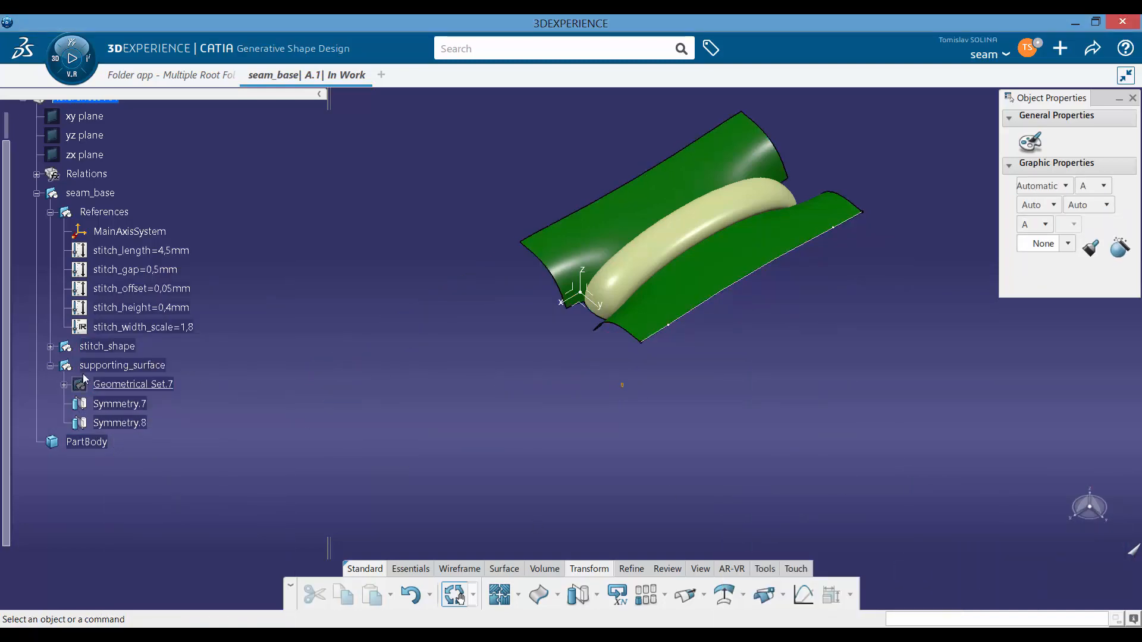
Make supporting_surface the in-work set and mirror Symmetry.8 about the ZX plane of the main axis system
{"action": "left_click", "coordinate": [113, 365]}
{"action": "left_click", "coordinate": [719, 295]}
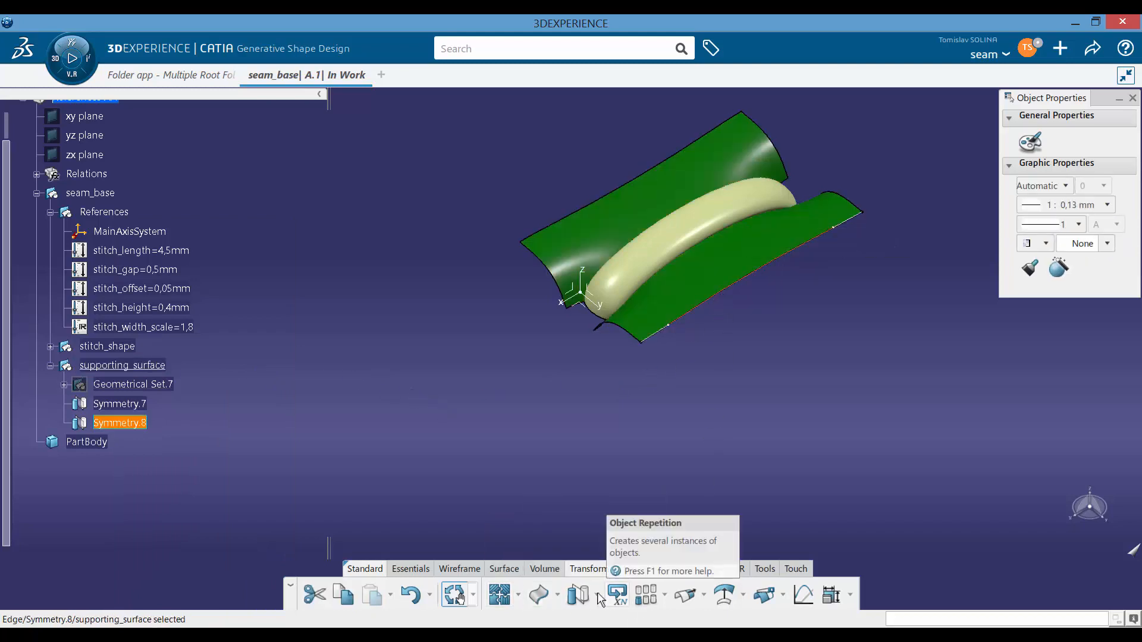
{"action": "left_click", "coordinate": [578, 595]}
{"action": "left_click", "coordinate": [576, 296]}
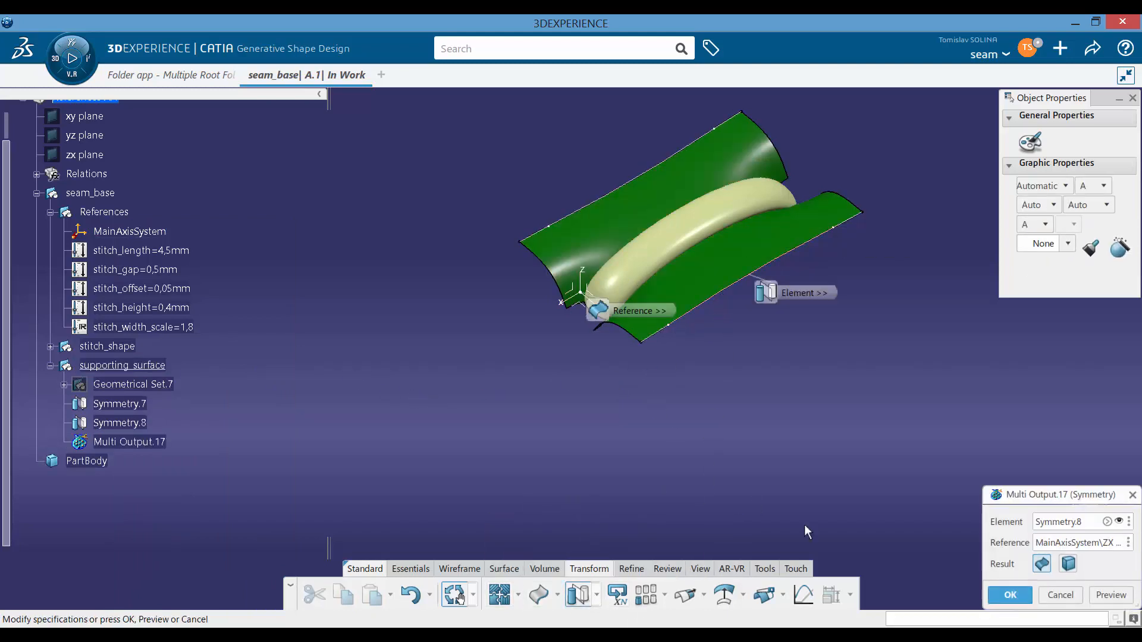
{"action": "left_click", "coordinate": [1010, 595]}
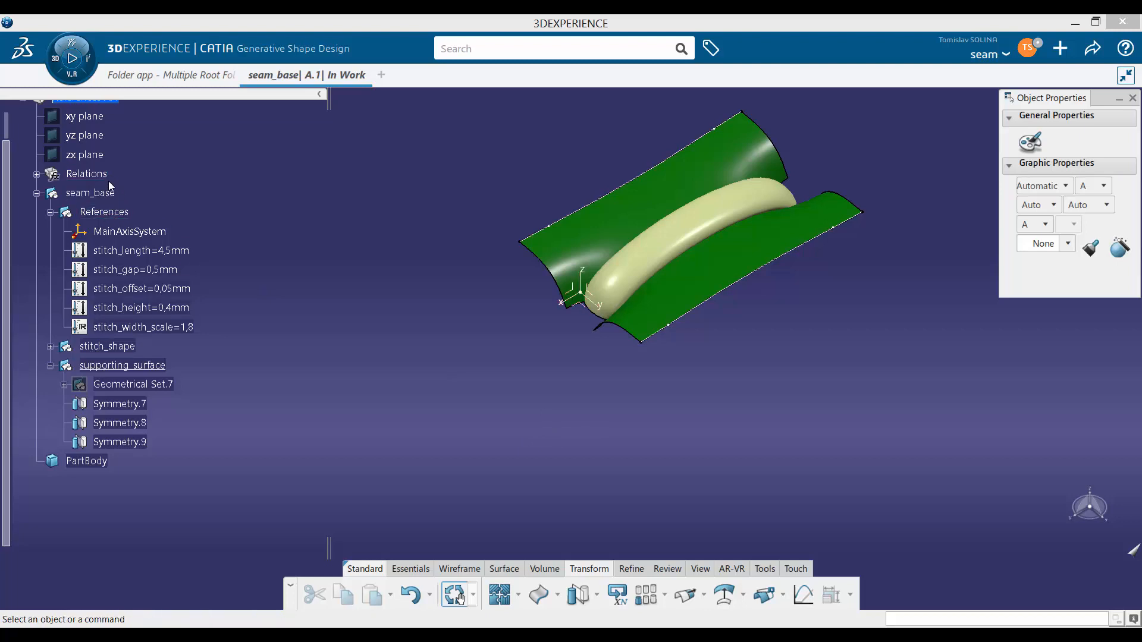
Move the Relations set into the References geometrical set and expand it to list its formulas
{"action": "left_click_drag", "start_coordinate": [104, 176], "coordinate": [101, 218]}
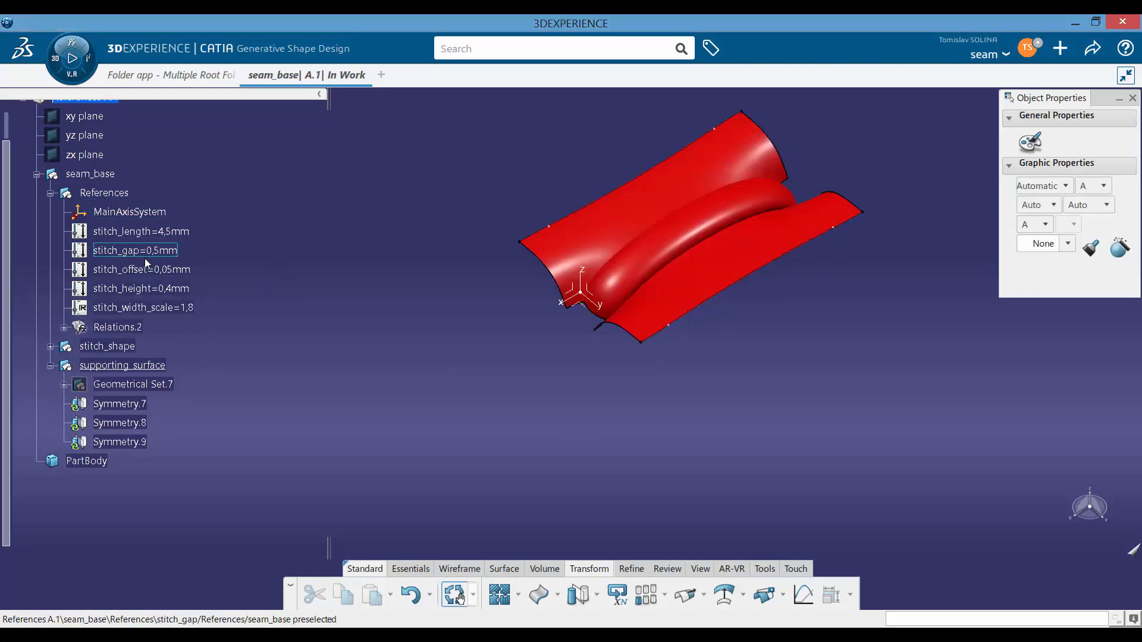
{"action": "left_click", "coordinate": [65, 328]}
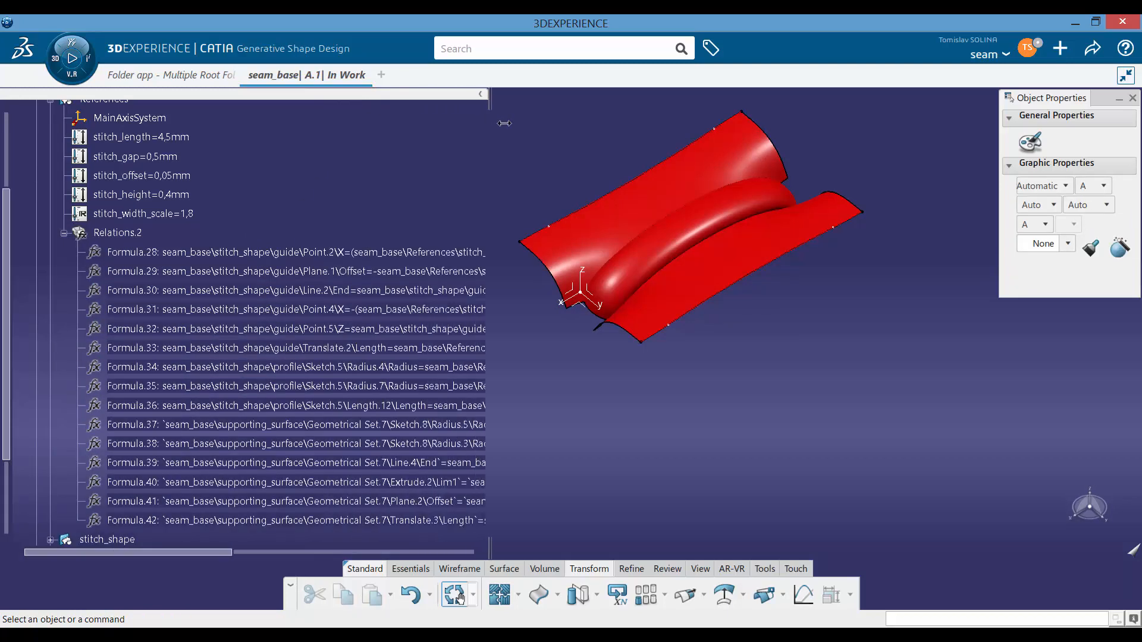
Narrow the tree area, collapse Relations.2 and update the part geometry
{"action": "left_click_drag", "start_coordinate": [390, 121], "coordinate": [314, 143]}
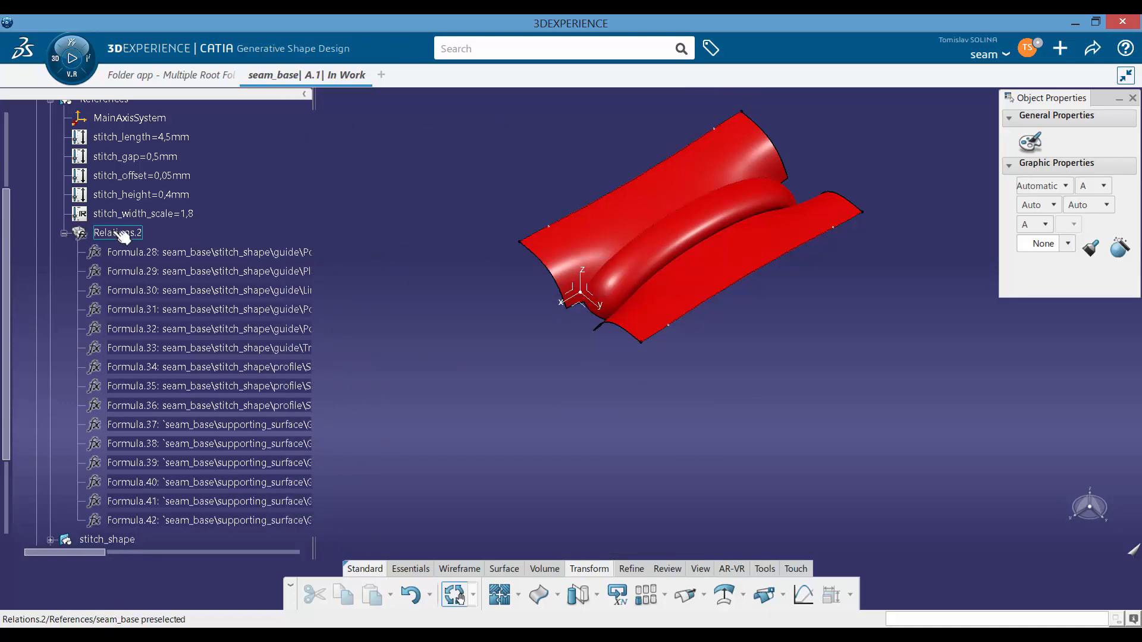
{"action": "left_click", "coordinate": [64, 233]}
{"action": "scroll", "coordinate": [119, 244], "scroll_direction": "up", "scroll_amount": 1}
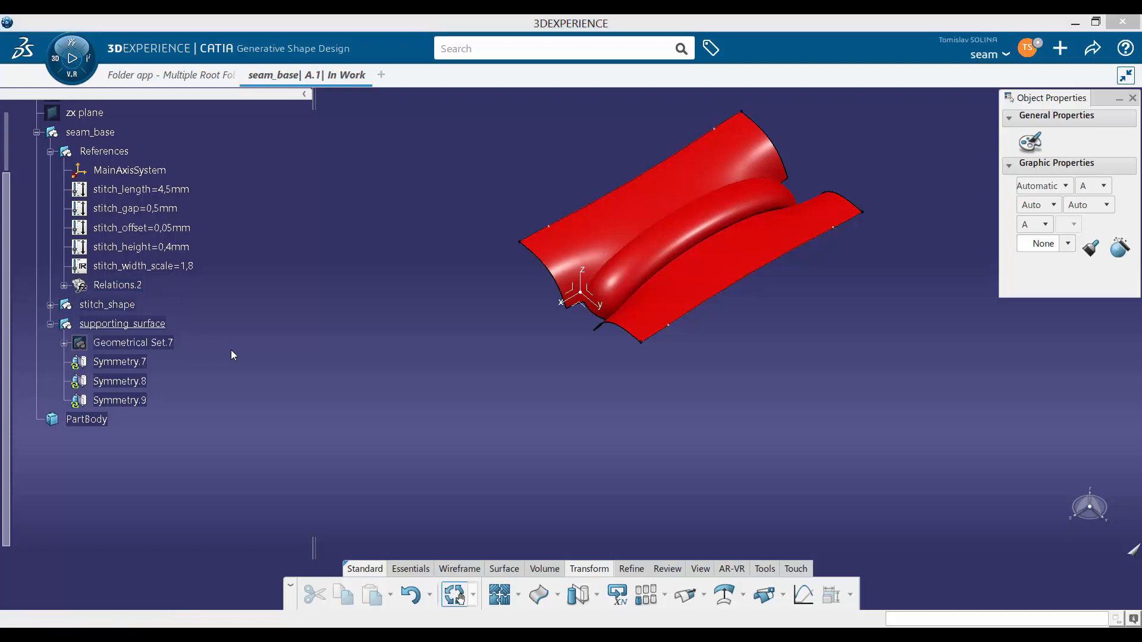
{"action": "key", "text": "ctrl+u"}
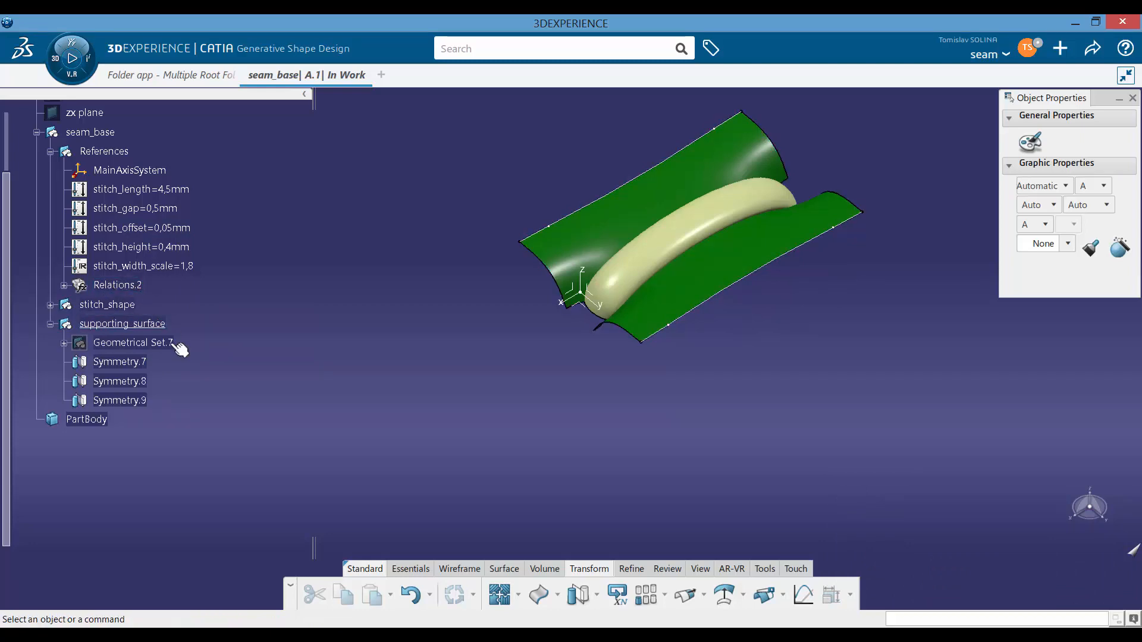
Check the formulas in Relations.2, collapse the set again and save the part
{"action": "left_click", "coordinate": [64, 285]}
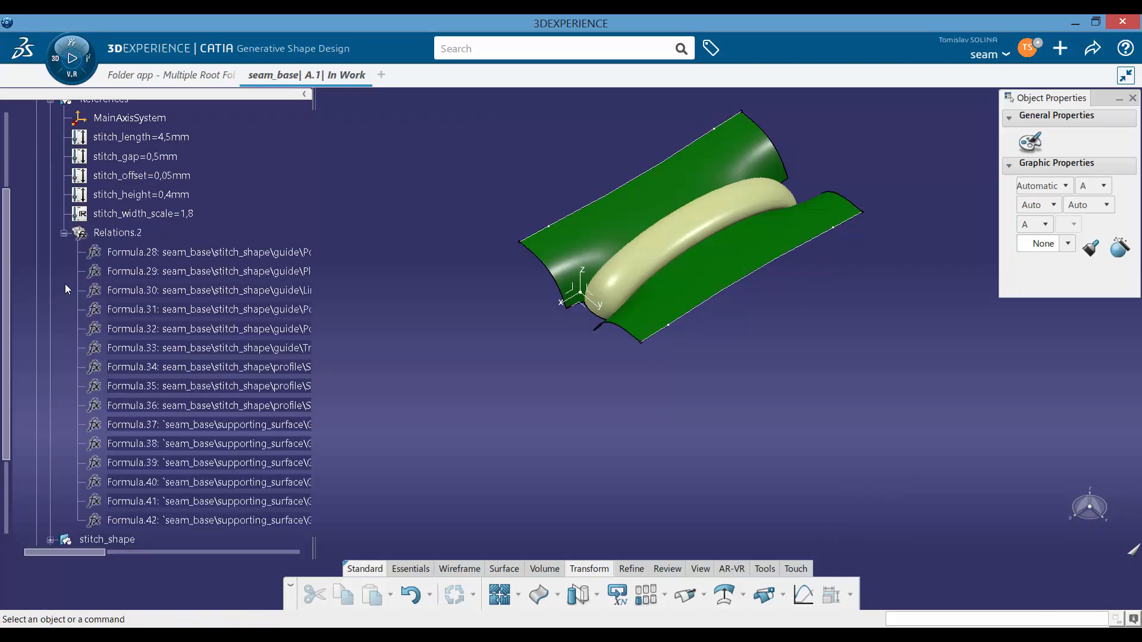
{"action": "left_click", "coordinate": [63, 232]}
{"action": "scroll", "coordinate": [218, 308], "scroll_direction": "up", "scroll_amount": 5}
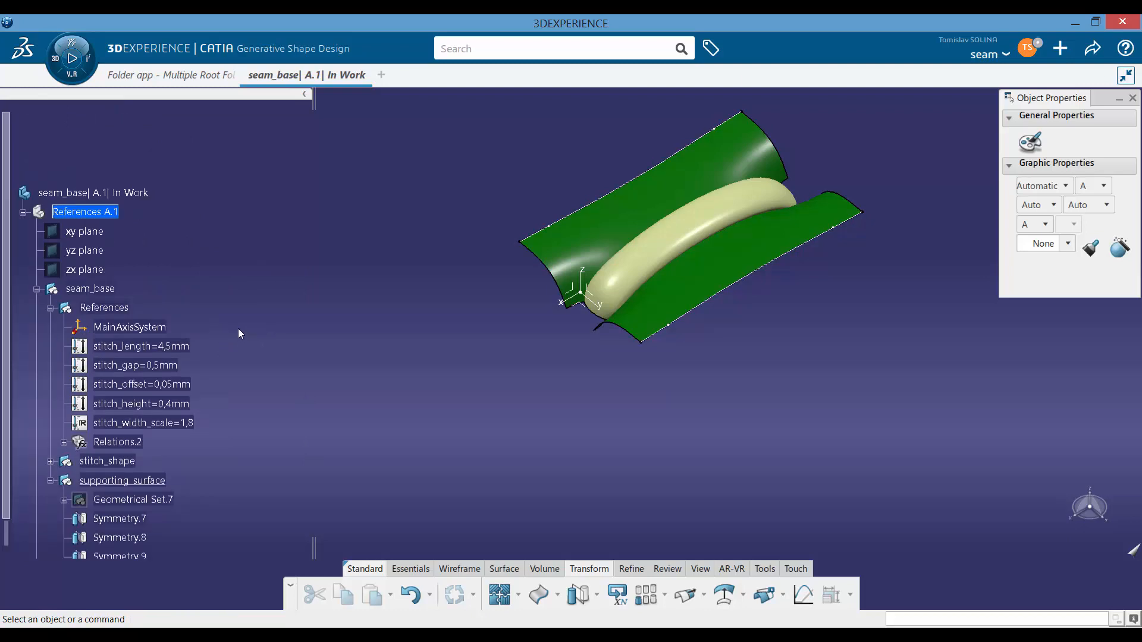
{"action": "key", "text": "ctrl+s"}
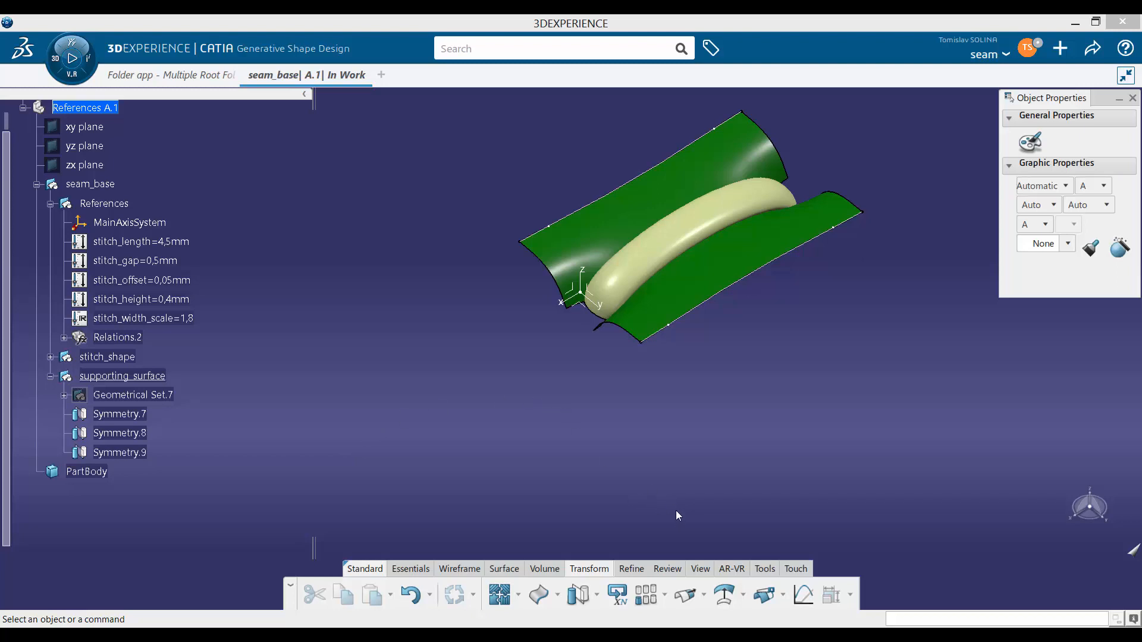
Start a User Feature containing the seam_base geometrical set and name it seam_base
{"action": "left_click", "coordinate": [765, 569]}
{"action": "left_click", "coordinate": [962, 587]}
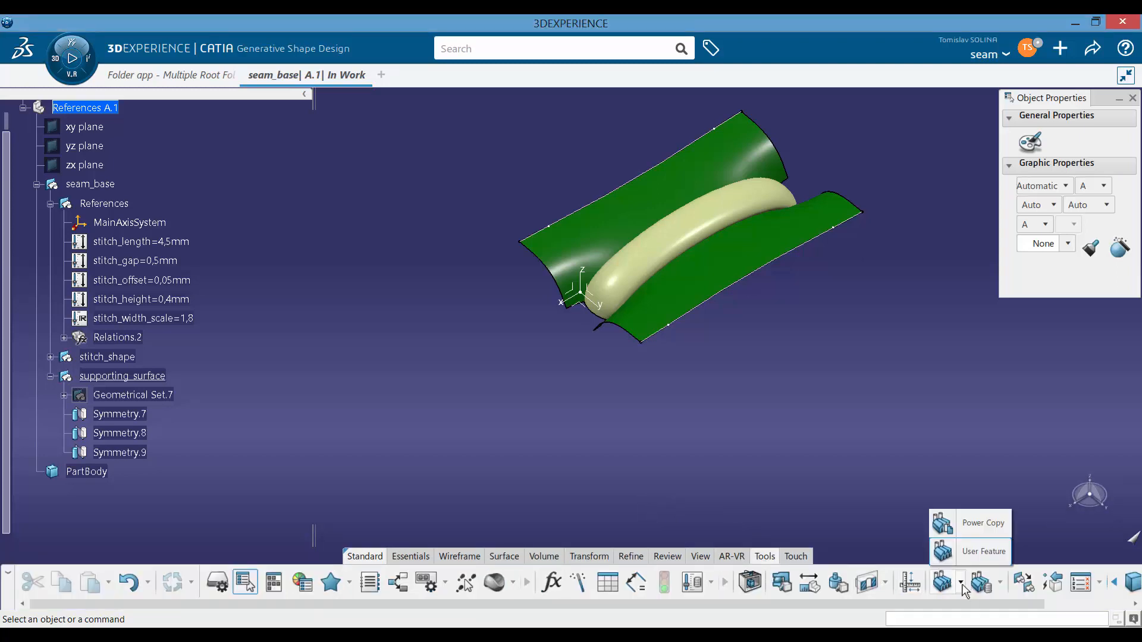
{"action": "left_click", "coordinate": [978, 551]}
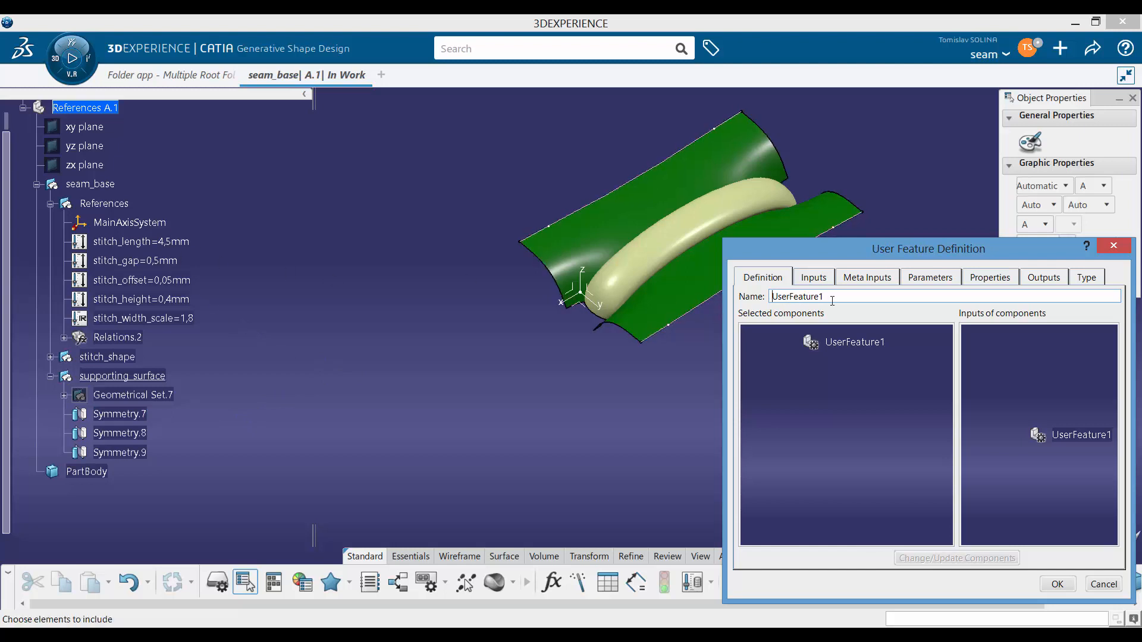
{"action": "left_click", "coordinate": [102, 185]}
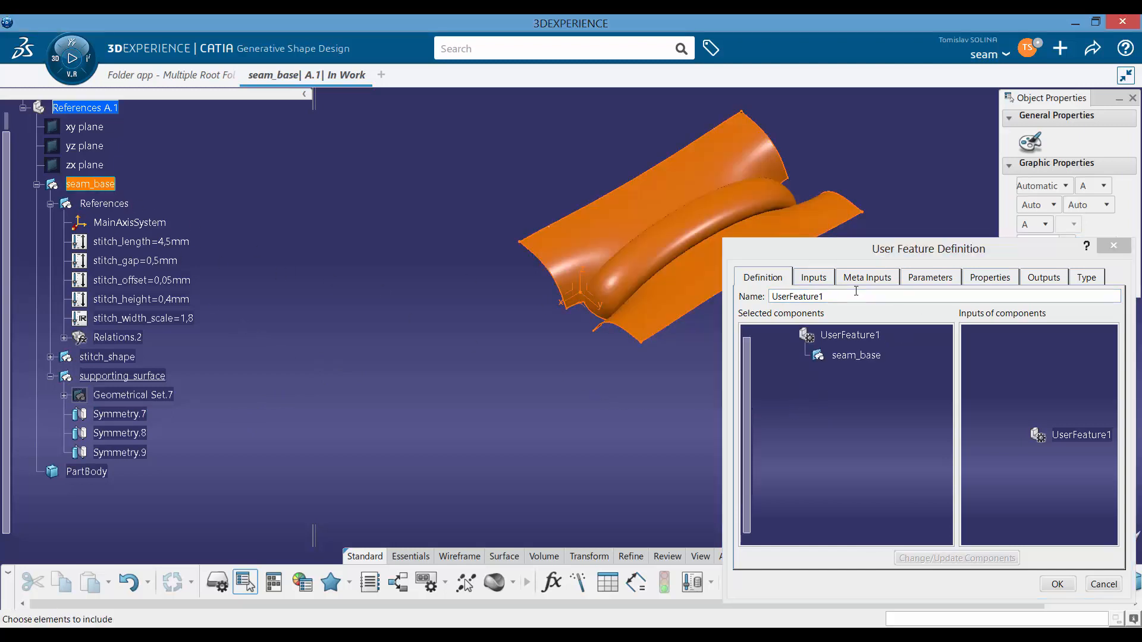
{"action": "left_click_drag", "start_coordinate": [856, 293], "coordinate": [548, 281]}
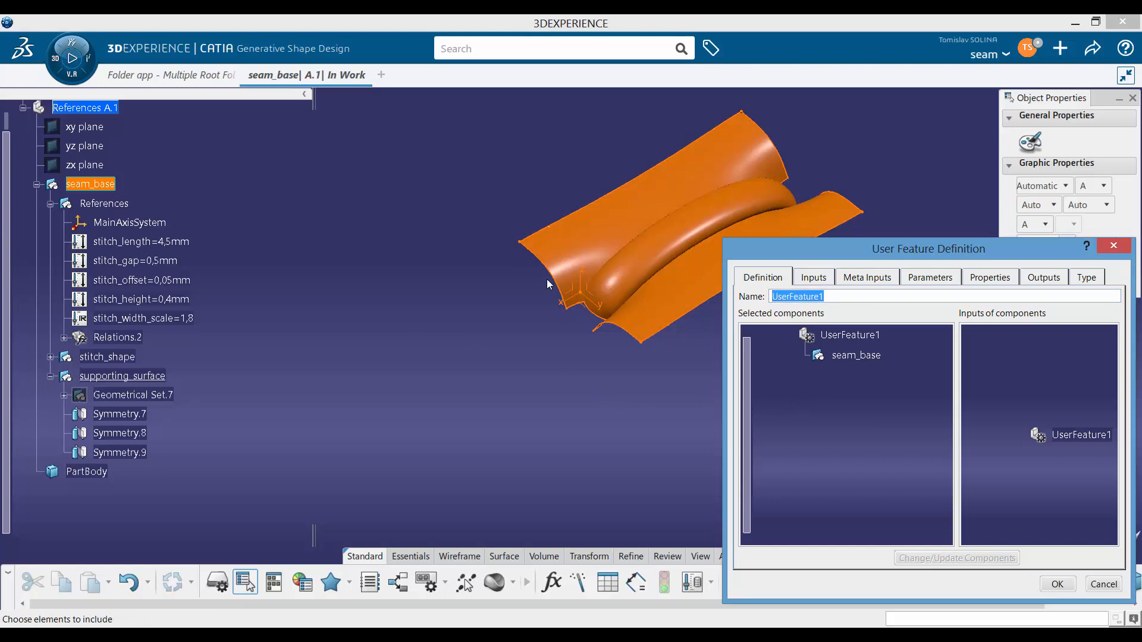
{"action": "type", "text": "seam_"}
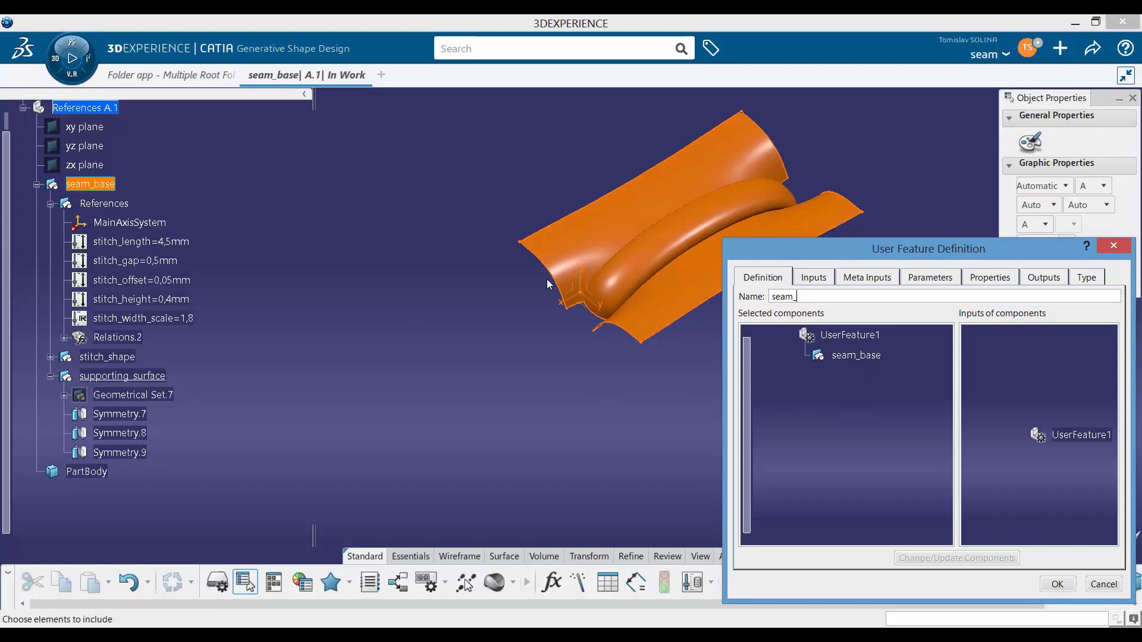
{"action": "type", "text": "bae"}
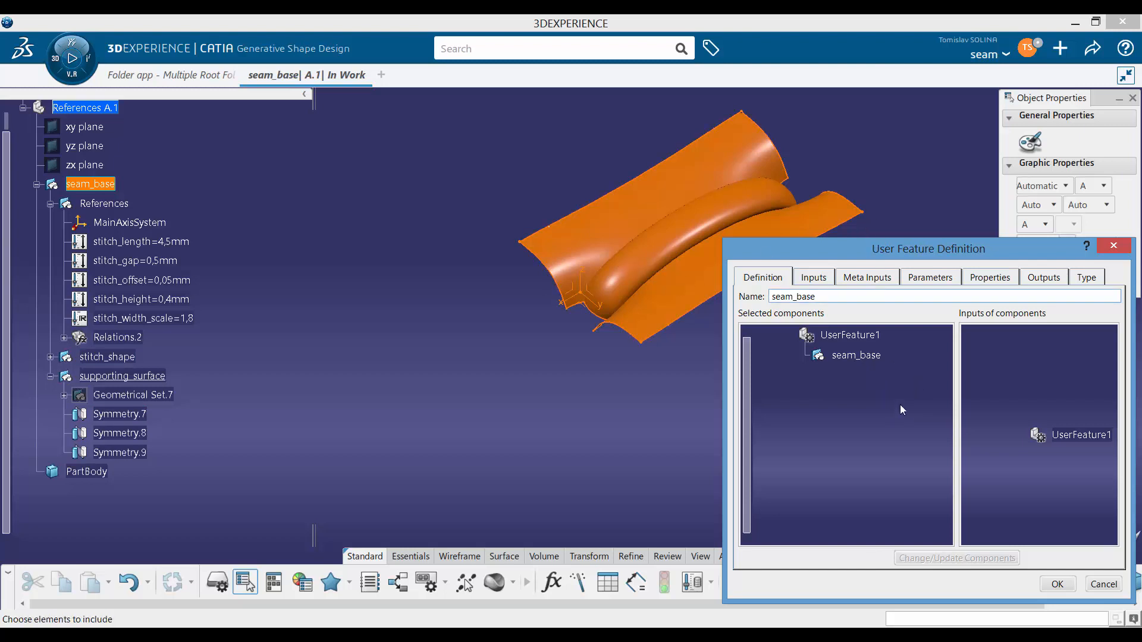
Publish the stitch_length and stitch_gap parameters of the user feature
{"action": "left_click", "coordinate": [813, 280]}
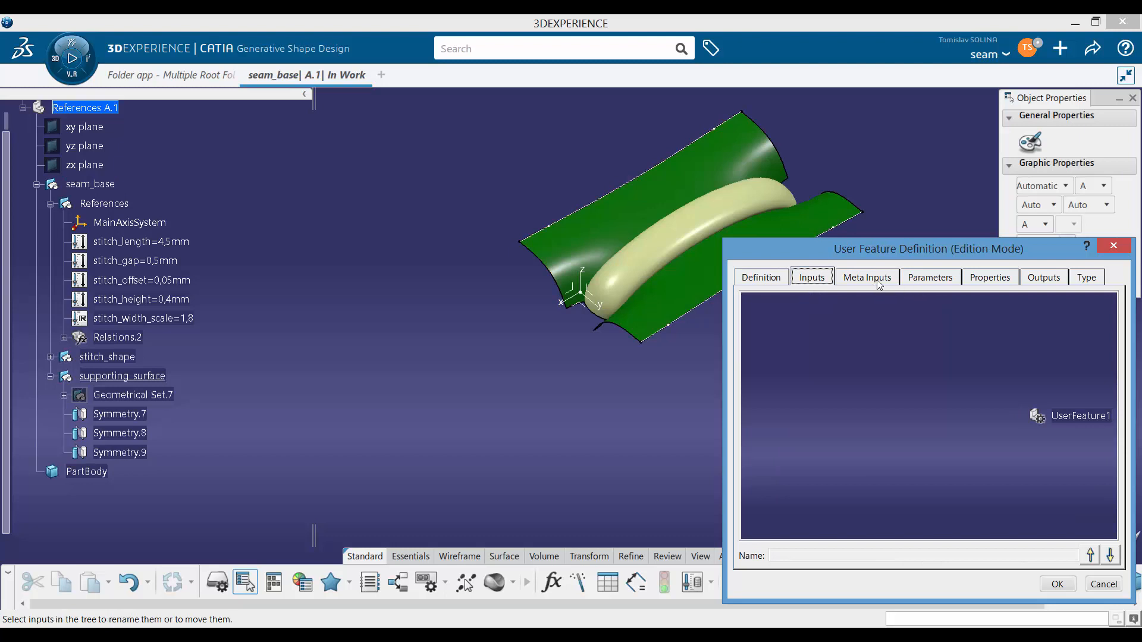
{"action": "left_click", "coordinate": [924, 281]}
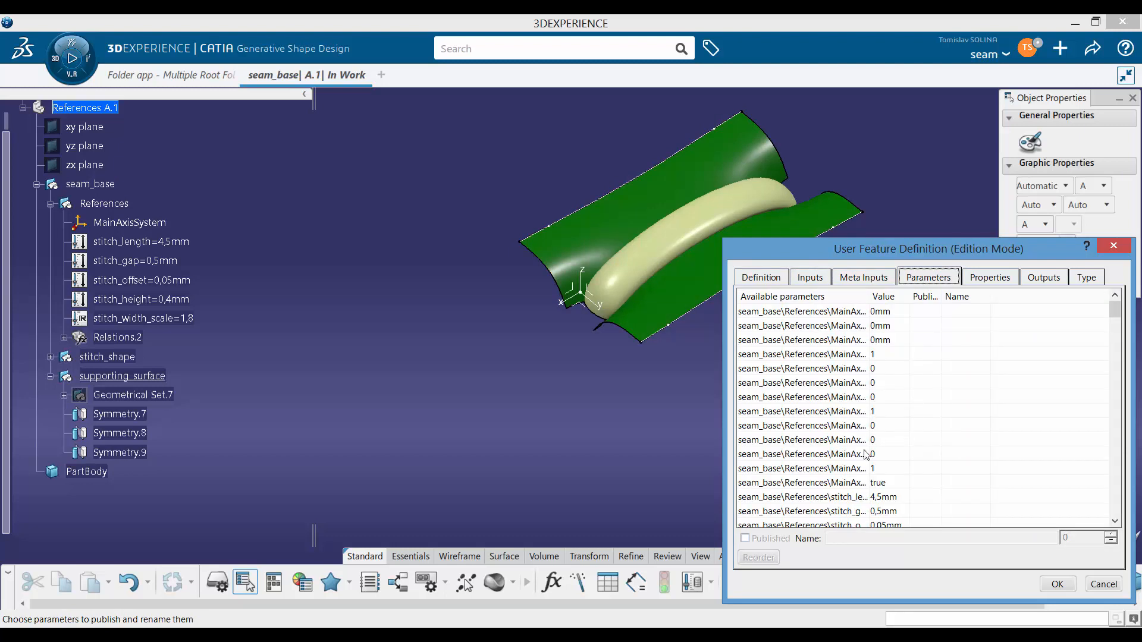
{"action": "left_click", "coordinate": [815, 497]}
{"action": "scroll", "coordinate": [815, 505], "scroll_direction": "down", "scroll_amount": 2}
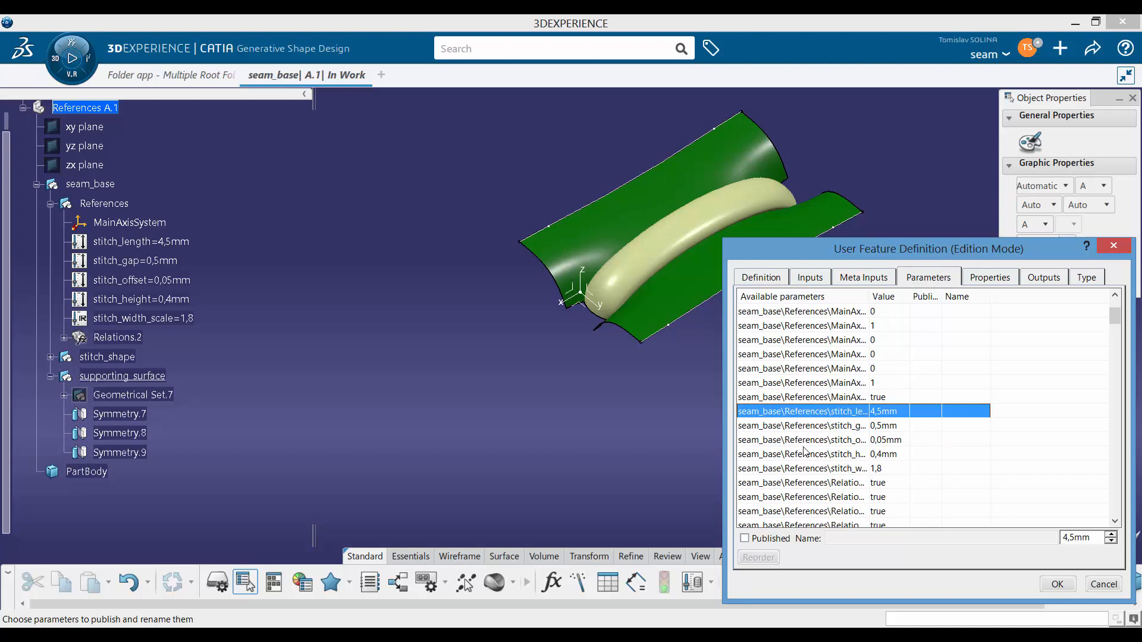
{"action": "left_click", "coordinate": [843, 470]}
{"action": "left_click", "coordinate": [831, 411]}
{"action": "left_click", "coordinate": [744, 538]}
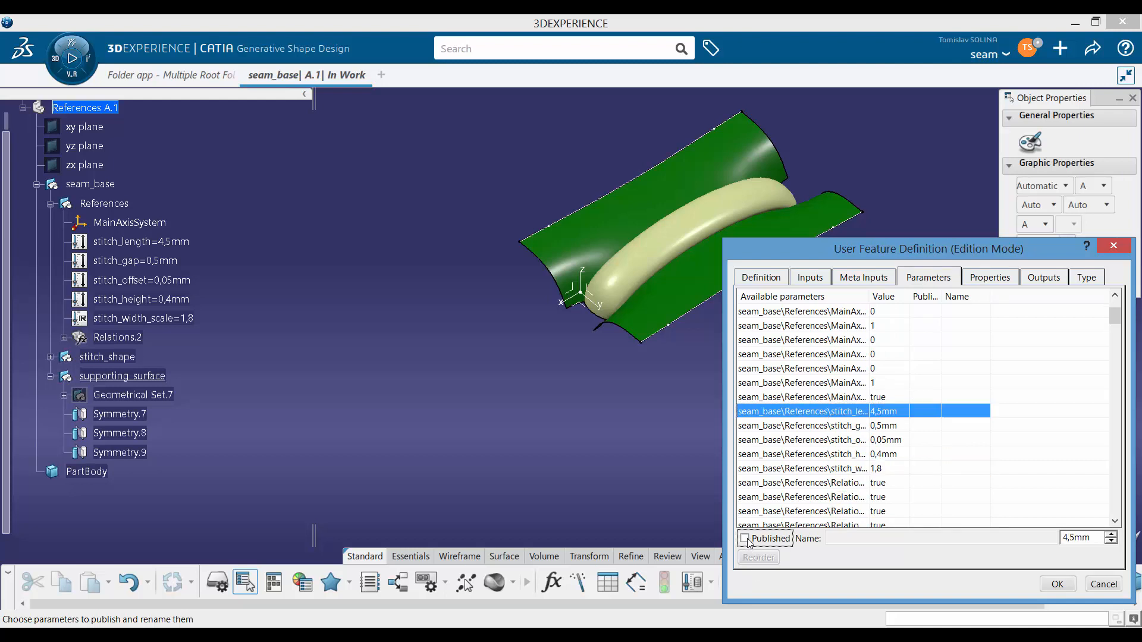
{"action": "left_click", "coordinate": [745, 539]}
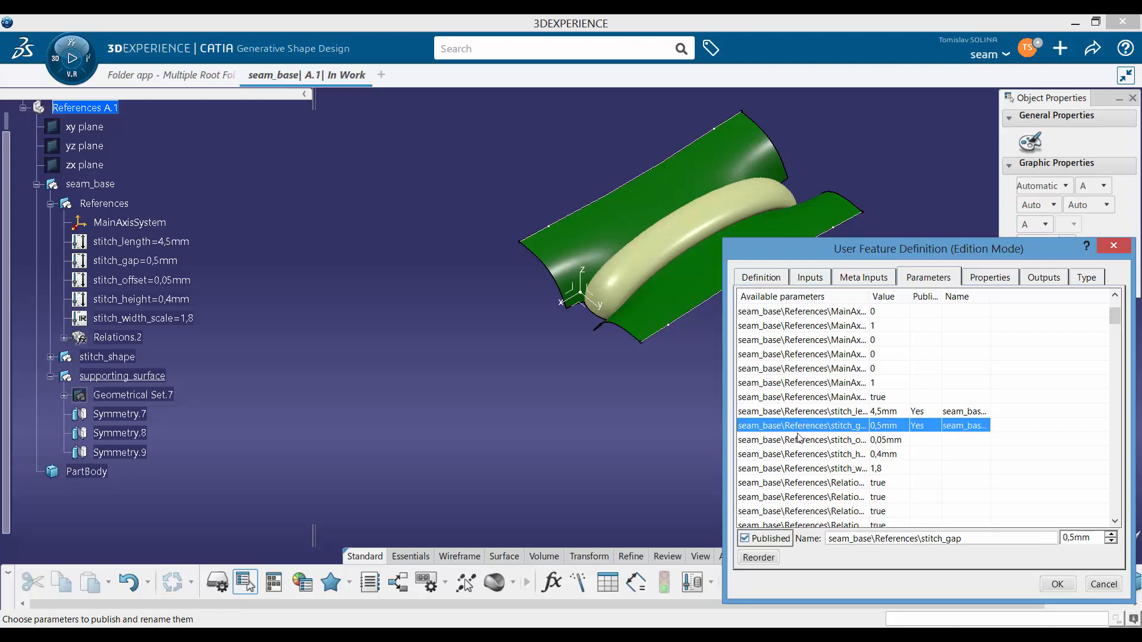
Publish the stitch_offset, stitch_height and stitch_width_scale parameters and widen the parameter name column to check the full names
{"action": "left_click", "coordinate": [800, 440]}
{"action": "left_click", "coordinate": [745, 539]}
{"action": "left_click", "coordinate": [788, 469]}
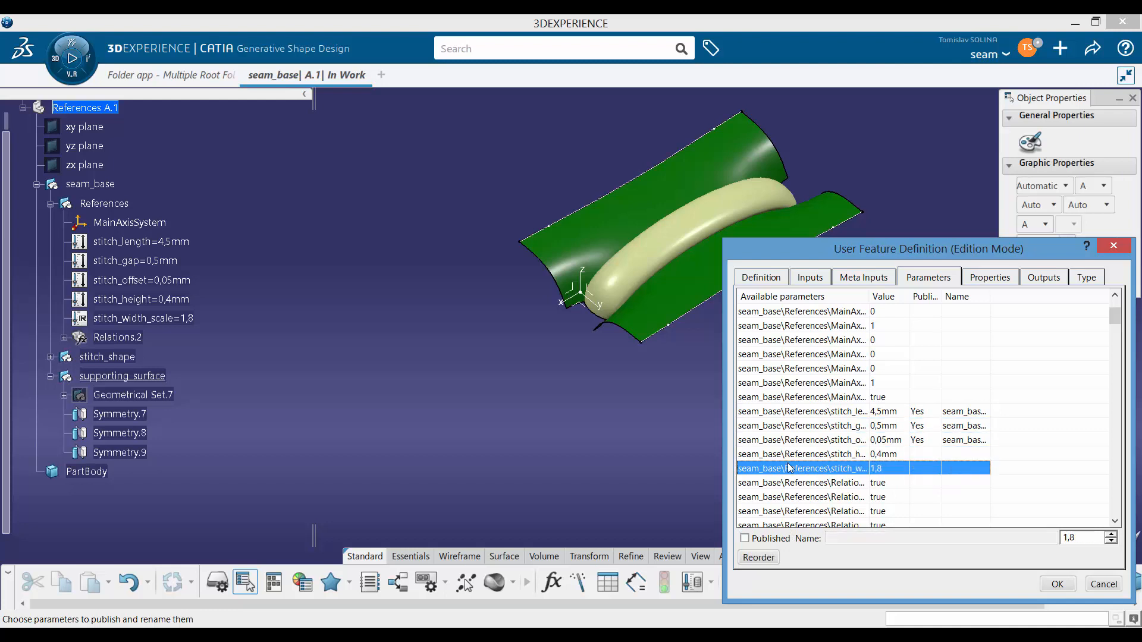
{"action": "left_click", "coordinate": [788, 454]}
{"action": "left_click", "coordinate": [745, 539]}
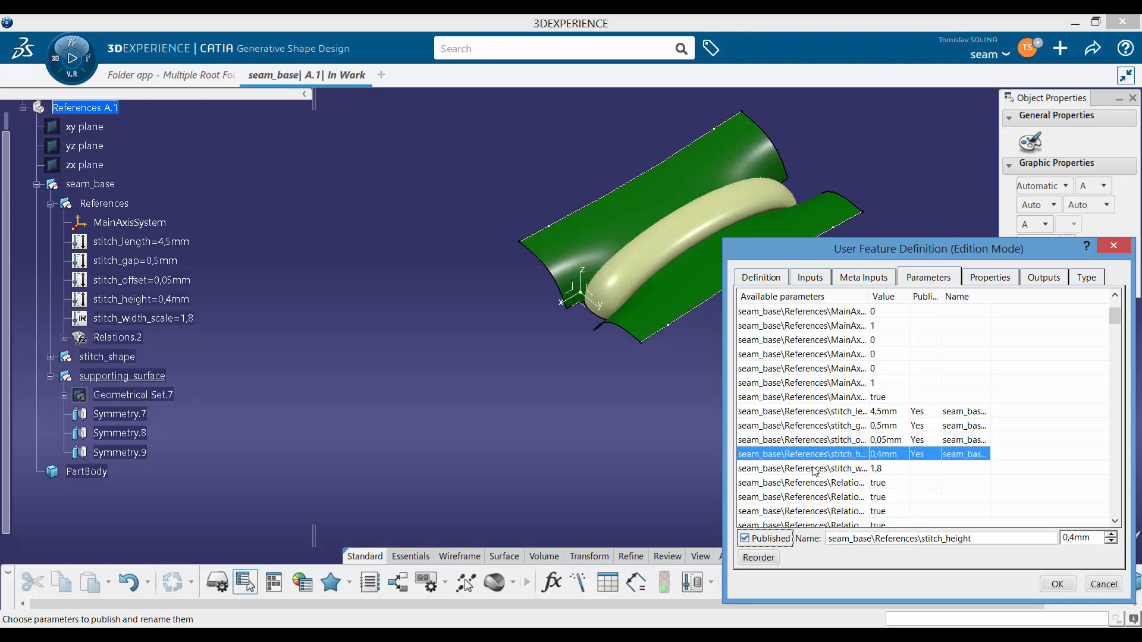
{"action": "left_click", "coordinate": [788, 469]}
{"action": "left_click", "coordinate": [745, 539]}
{"action": "left_click_drag", "start_coordinate": [869, 296], "coordinate": [949, 296]}
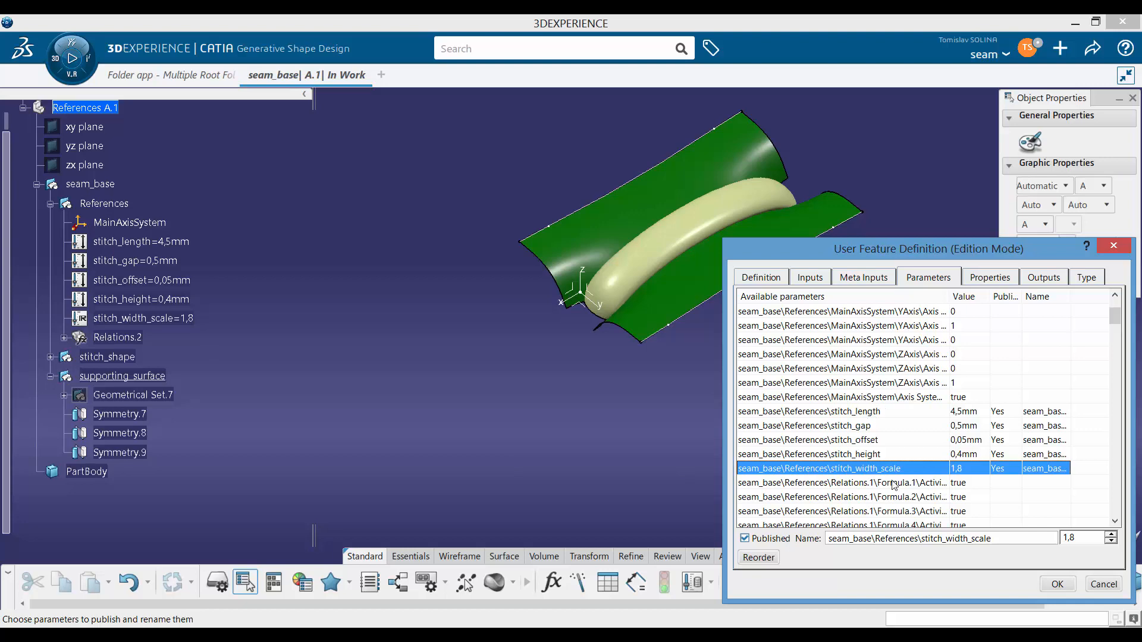
{"action": "scroll", "coordinate": [901, 443], "scroll_direction": "down", "scroll_amount": 10}
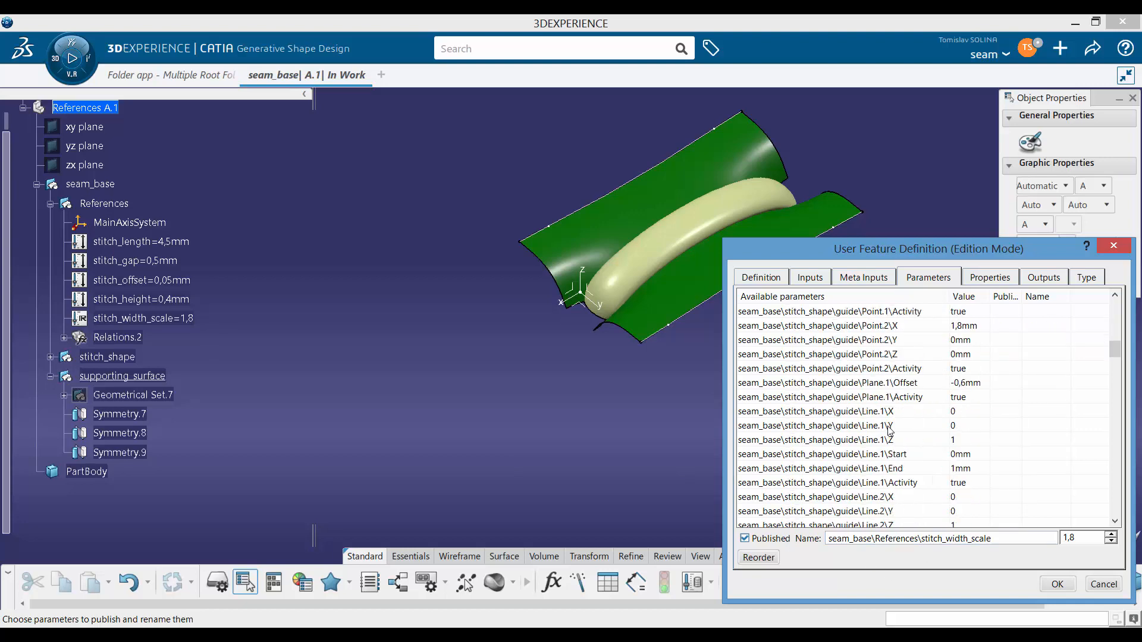
Review the instantiation modes in the user feature's properties, keeping Black Box Protected
{"action": "left_click", "coordinate": [990, 278]}
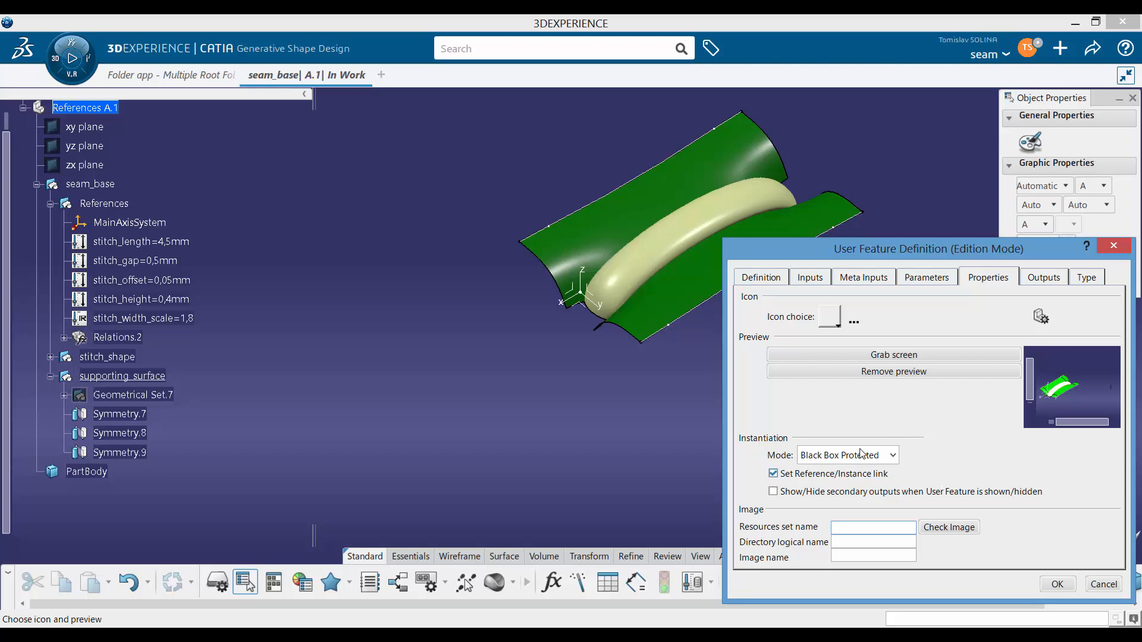
{"action": "left_click", "coordinate": [839, 456]}
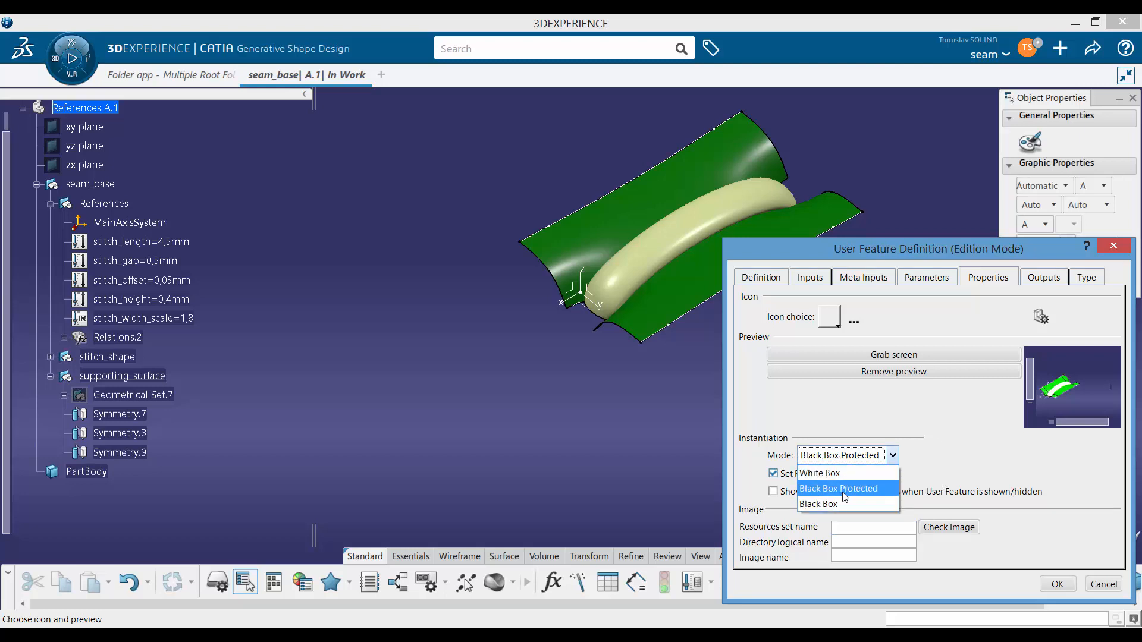
{"action": "left_click", "coordinate": [969, 422]}
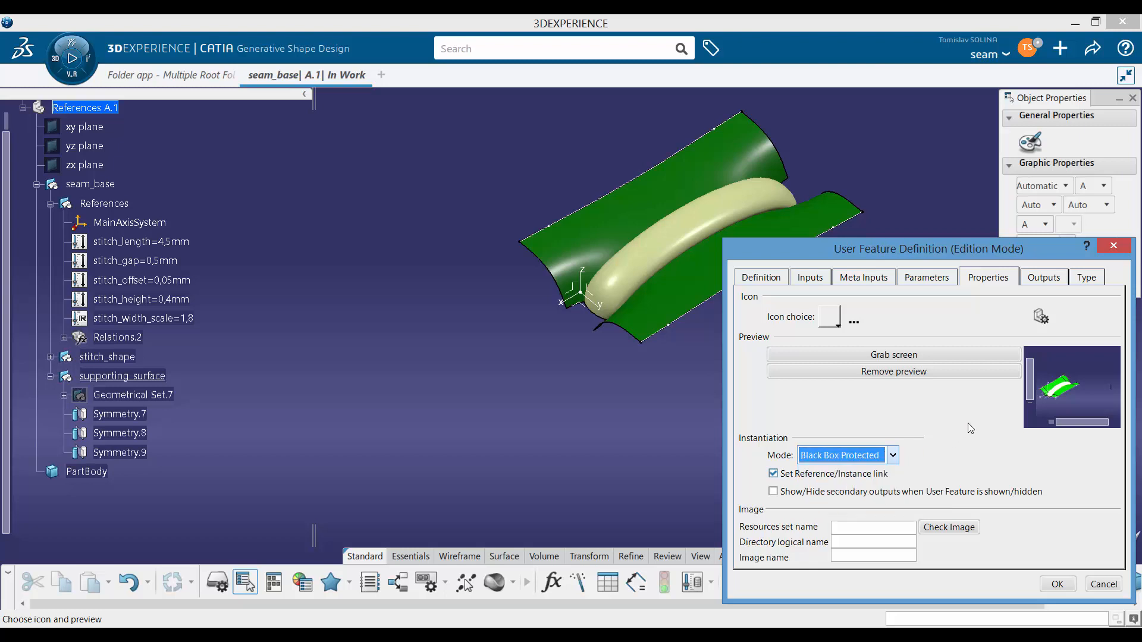
{"action": "left_click", "coordinate": [885, 458]}
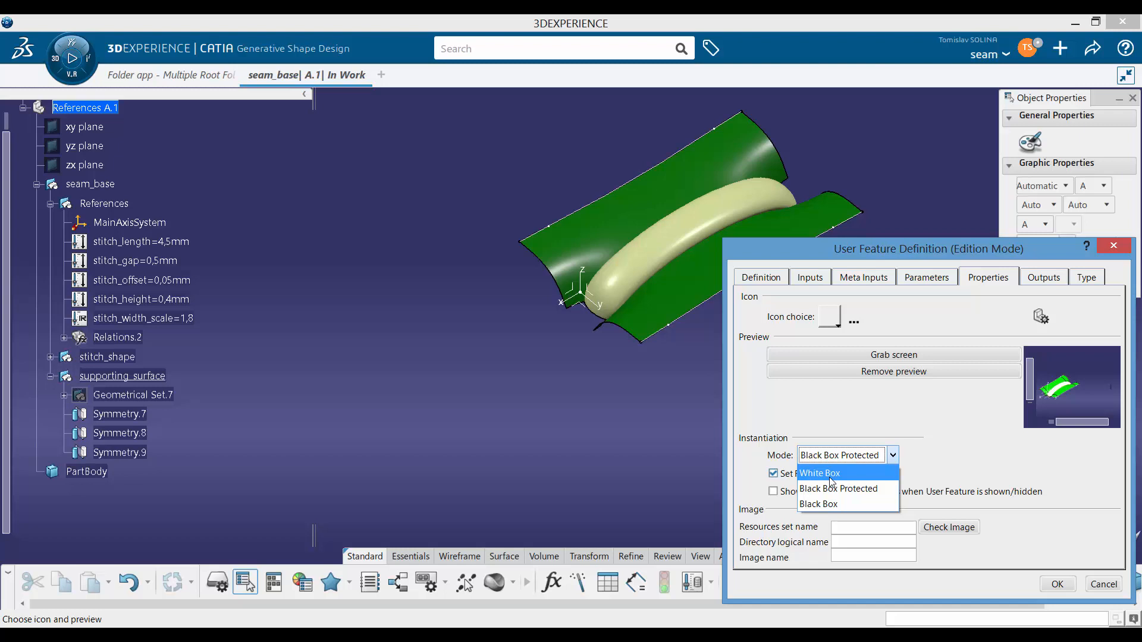
{"action": "left_click", "coordinate": [961, 425]}
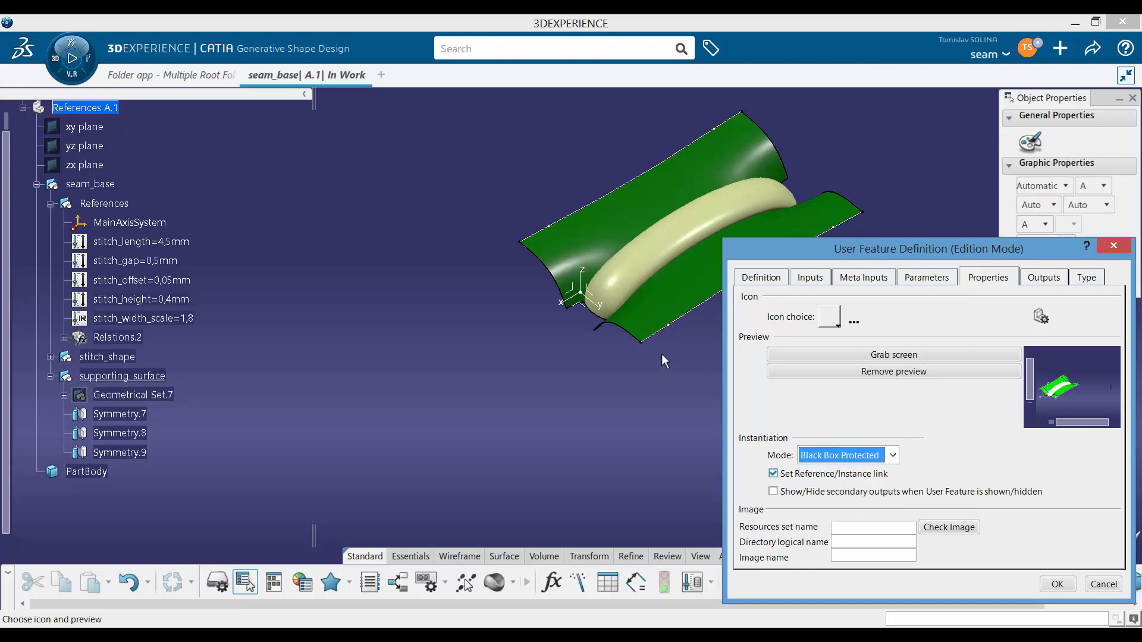
Hide the tree and capture an enlarged view of the stitch and its surfaces as the user feature's preview image
{"action": "mouse_move", "coordinate": [638, 355]}
{"action": "middle_mouse_down"}
{"action": "mouse_move", "coordinate": [561, 398]}
{"action": "mouse_move", "coordinate": [616, 305]}
{"action": "mouse_move", "coordinate": [657, 364]}
{"action": "middle_mouse_up"}
{"action": "left_click", "coordinate": [870, 355]}
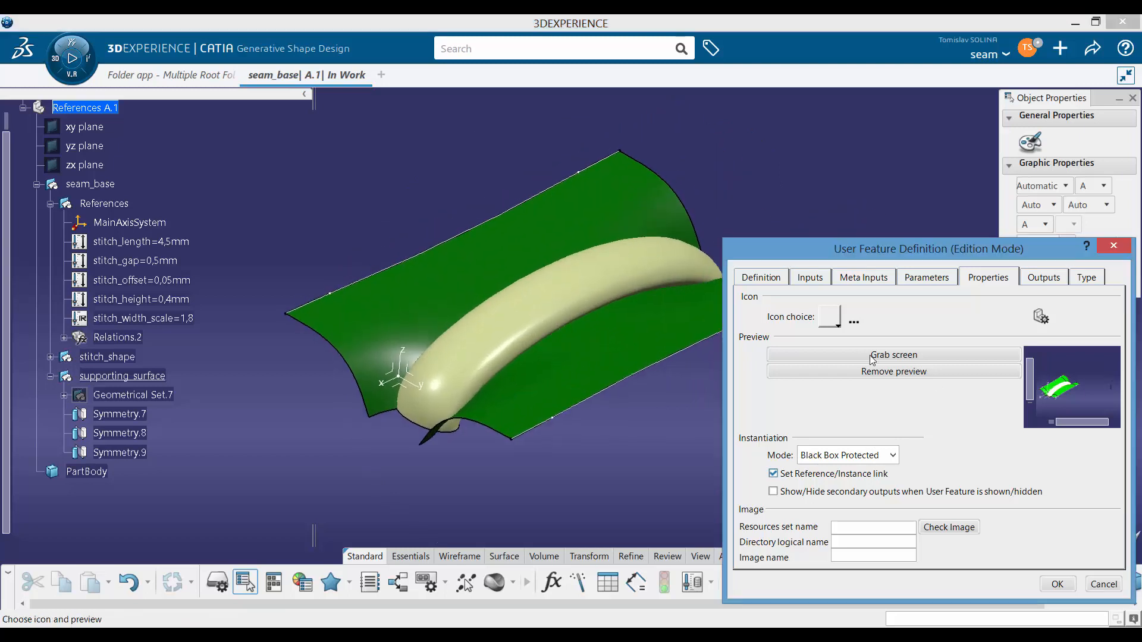
{"action": "left_click", "coordinate": [219, 189]}
{"action": "key", "text": "F3"}
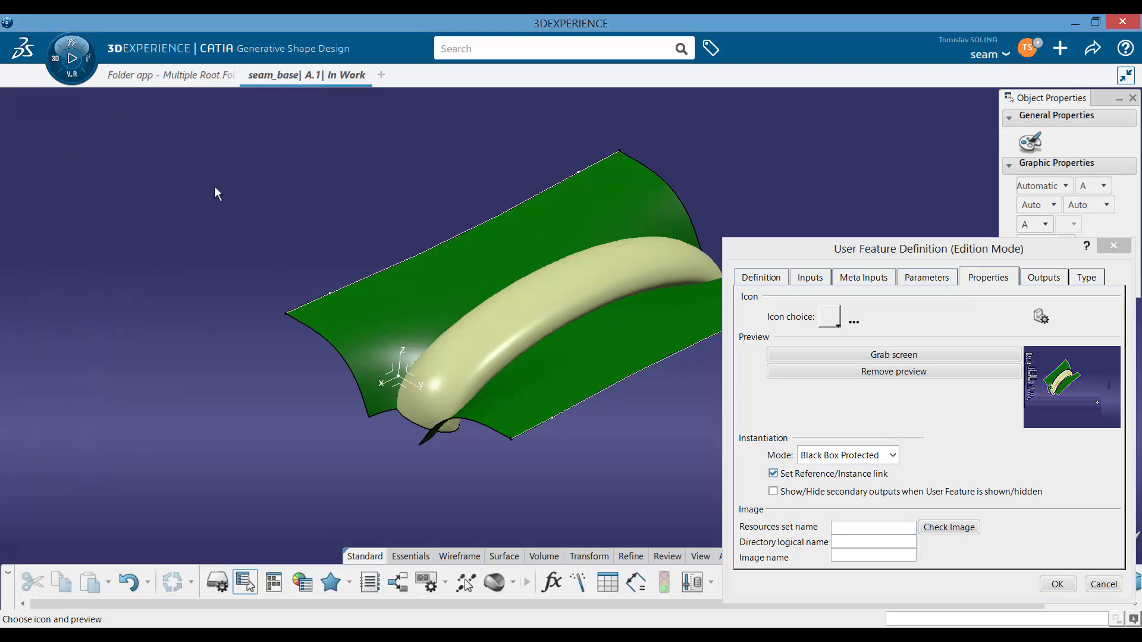
{"action": "left_click", "coordinate": [895, 357]}
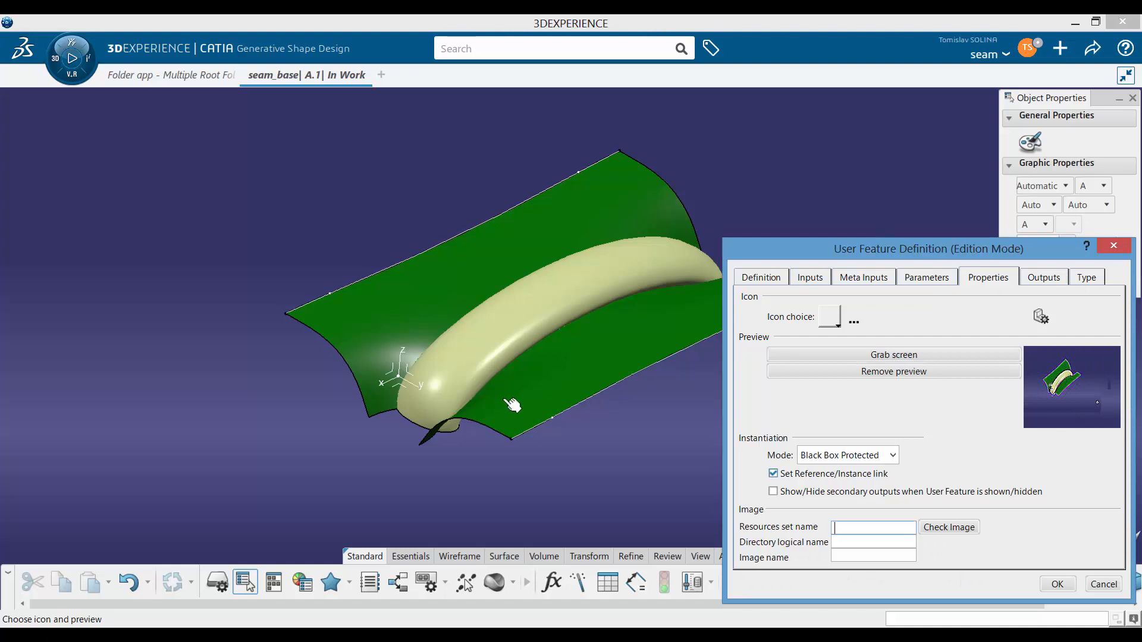
{"action": "middle_click_drag", "start_coordinate": [507, 399], "coordinate": [577, 397]}
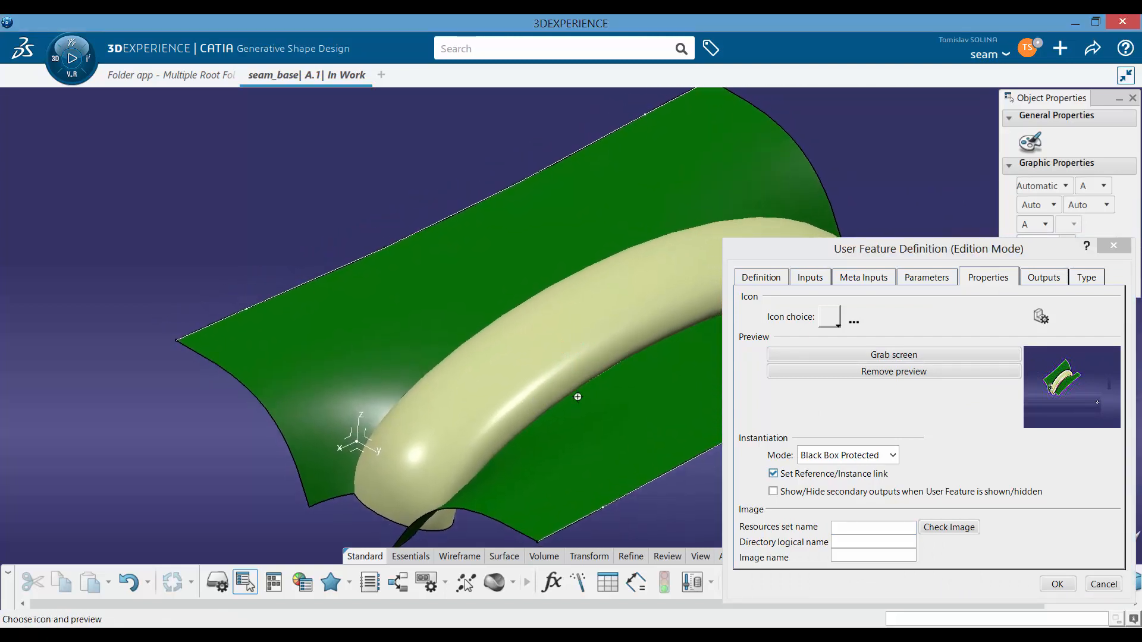
{"action": "left_click", "coordinate": [931, 355]}
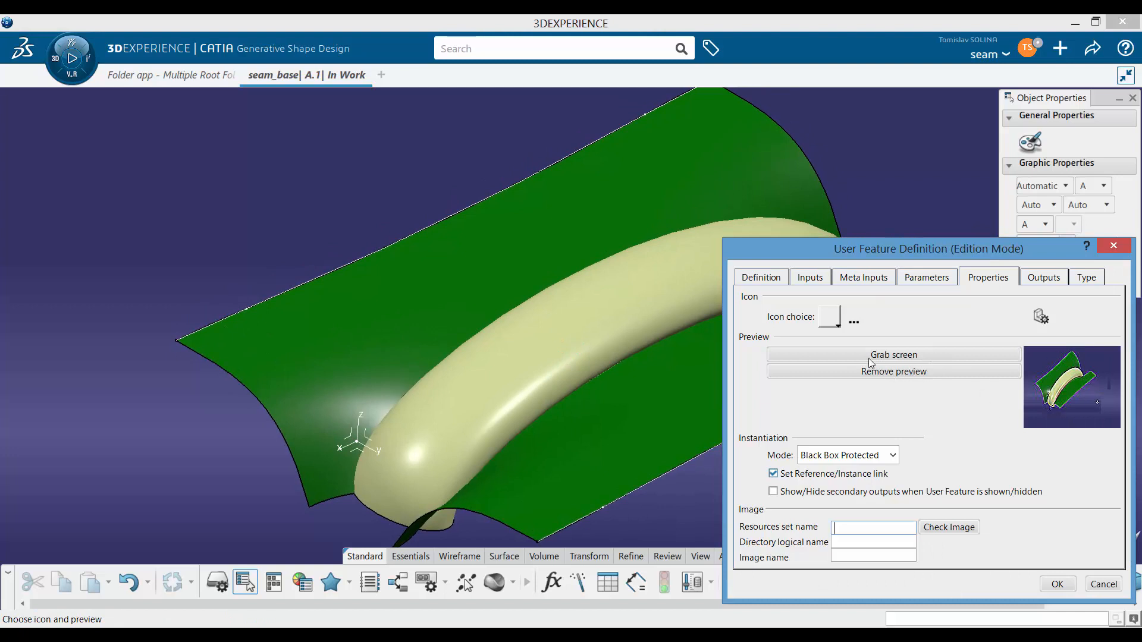
Show the tree again and widen the Element column to review the user feature's outputs and their source elements
{"action": "left_click", "coordinate": [1043, 279]}
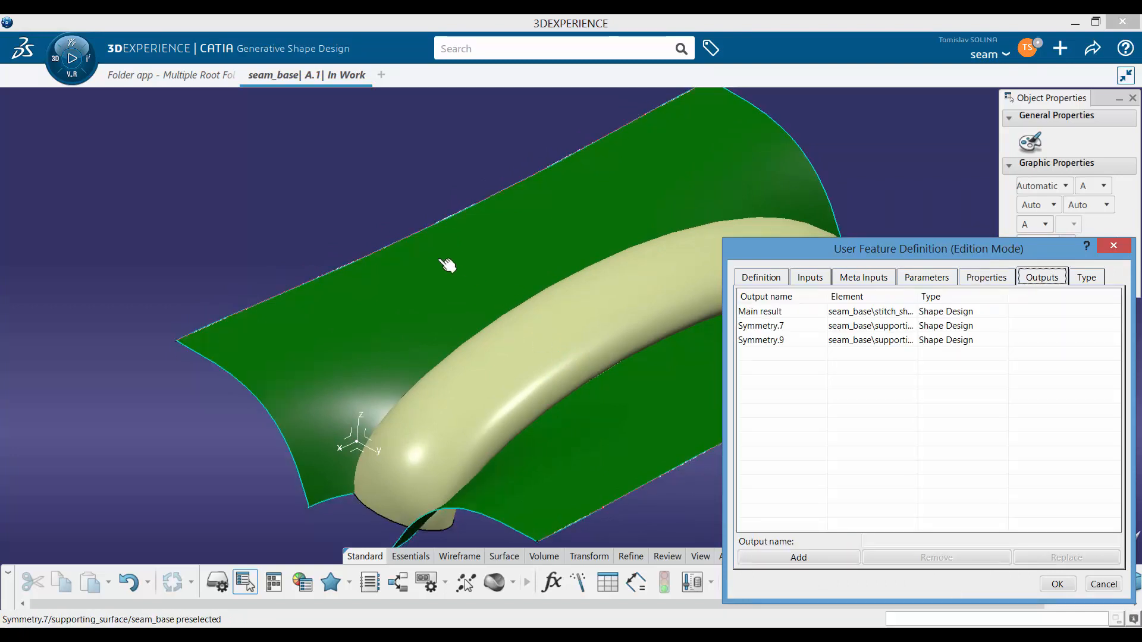
{"action": "left_click", "coordinate": [282, 214]}
{"action": "key", "text": "F3"}
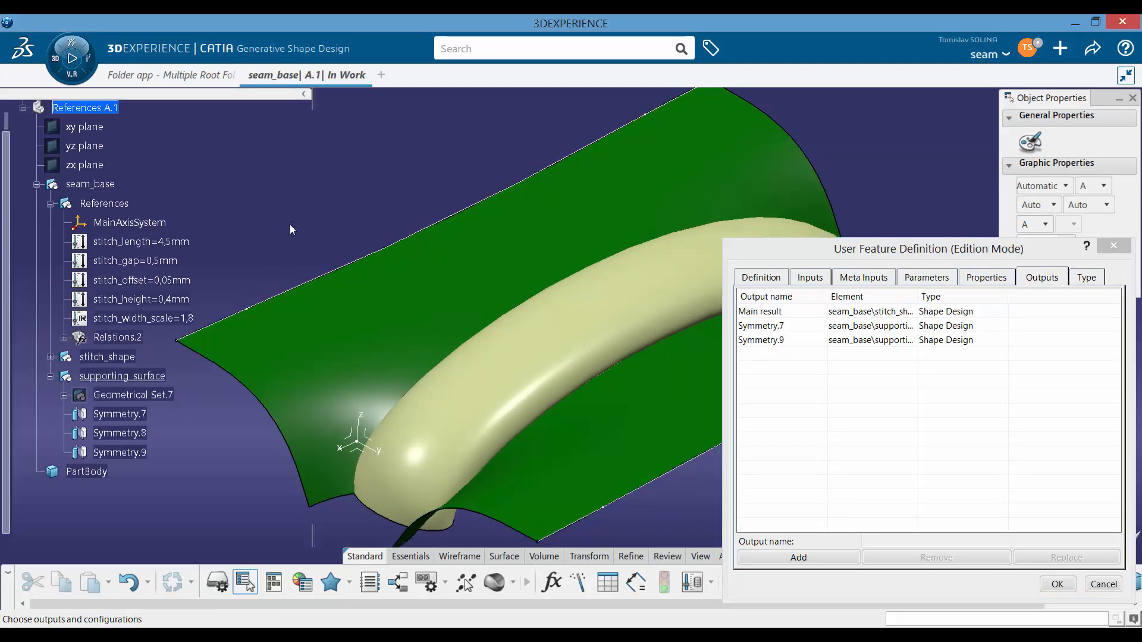
{"action": "scroll", "coordinate": [279, 237], "scroll_direction": "down", "scroll_amount": 2}
{"action": "scroll", "coordinate": [265, 232], "scroll_direction": "down", "scroll_amount": 2}
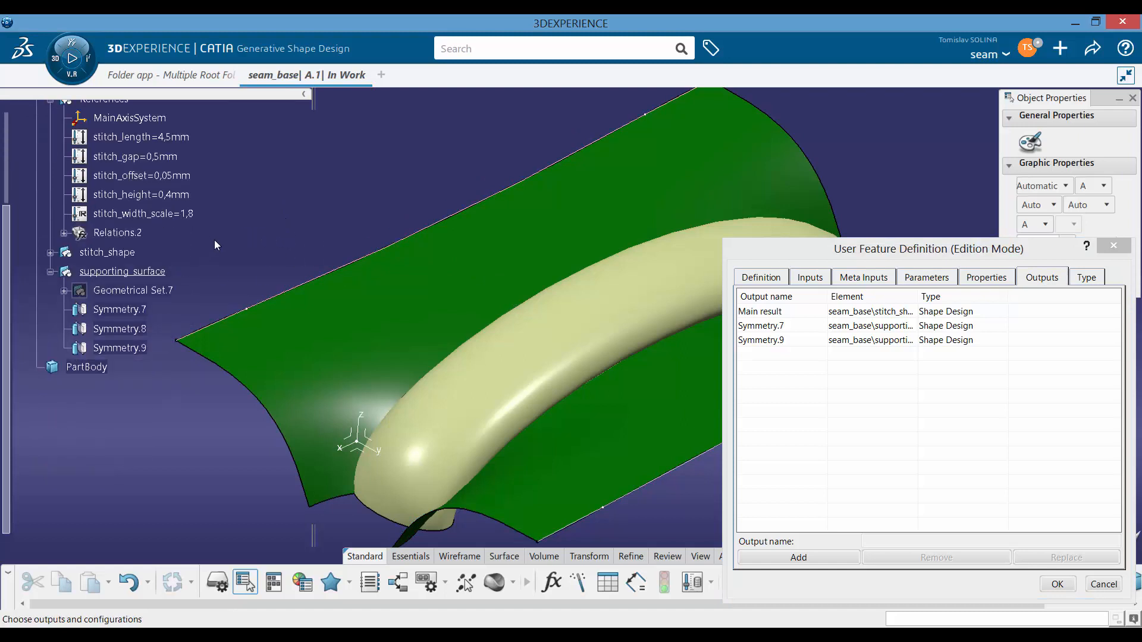
{"action": "left_click", "coordinate": [773, 312]}
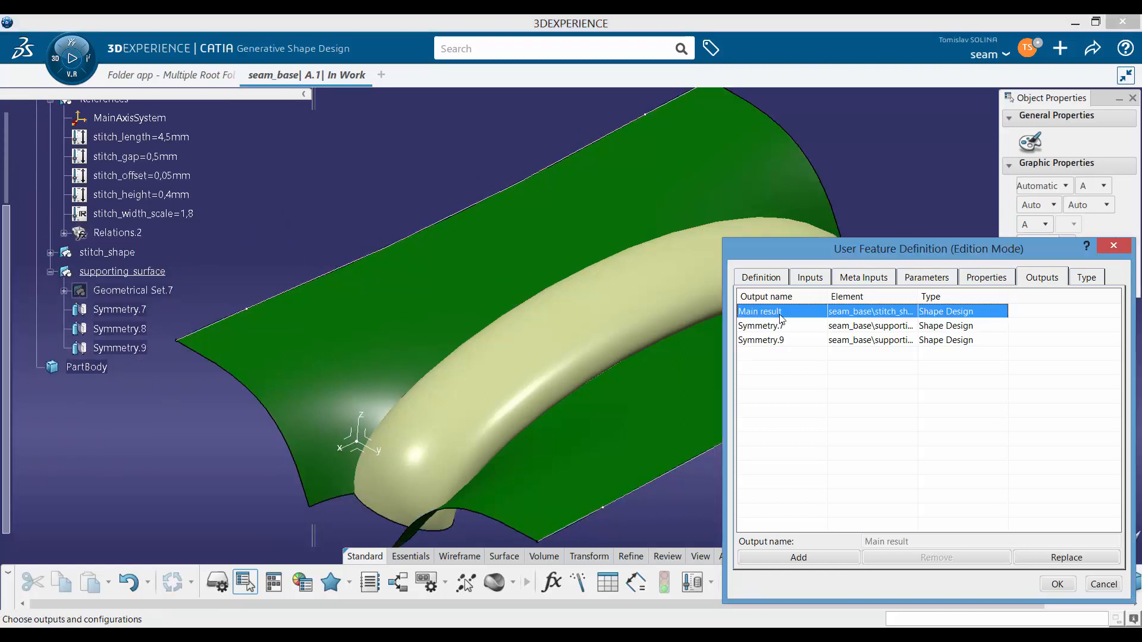
{"action": "left_click_drag", "start_coordinate": [918, 296], "coordinate": [1017, 296]}
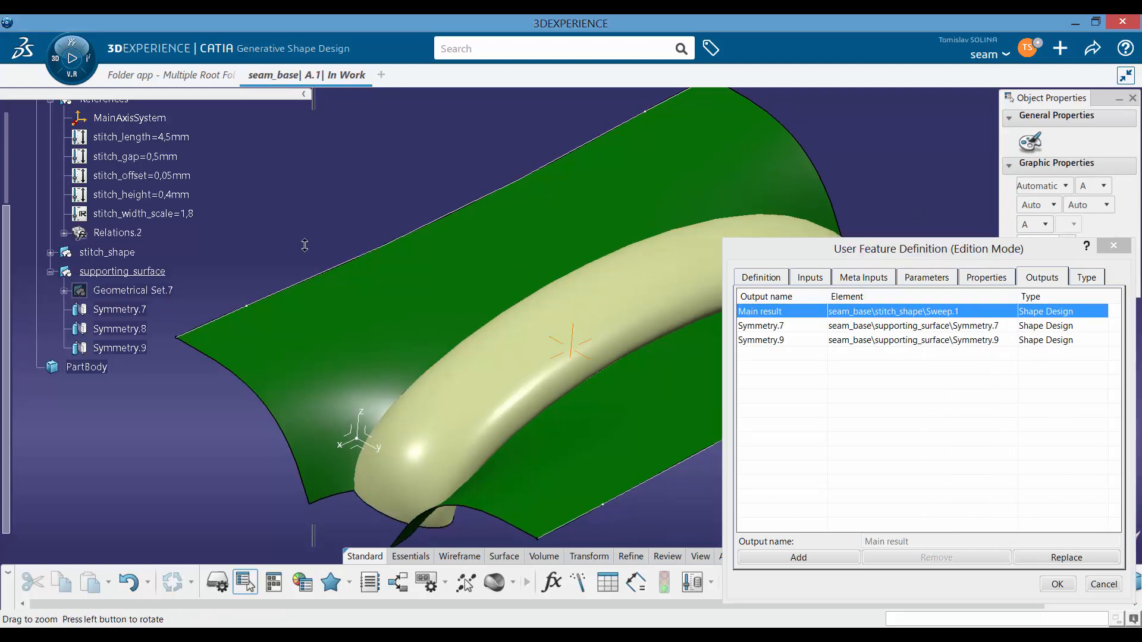
Add Symmetry.8 from the supporting_surface set as a further output and accept the user feature definition
{"action": "middle_click_drag", "start_coordinate": [489, 387], "coordinate": [484, 458]}
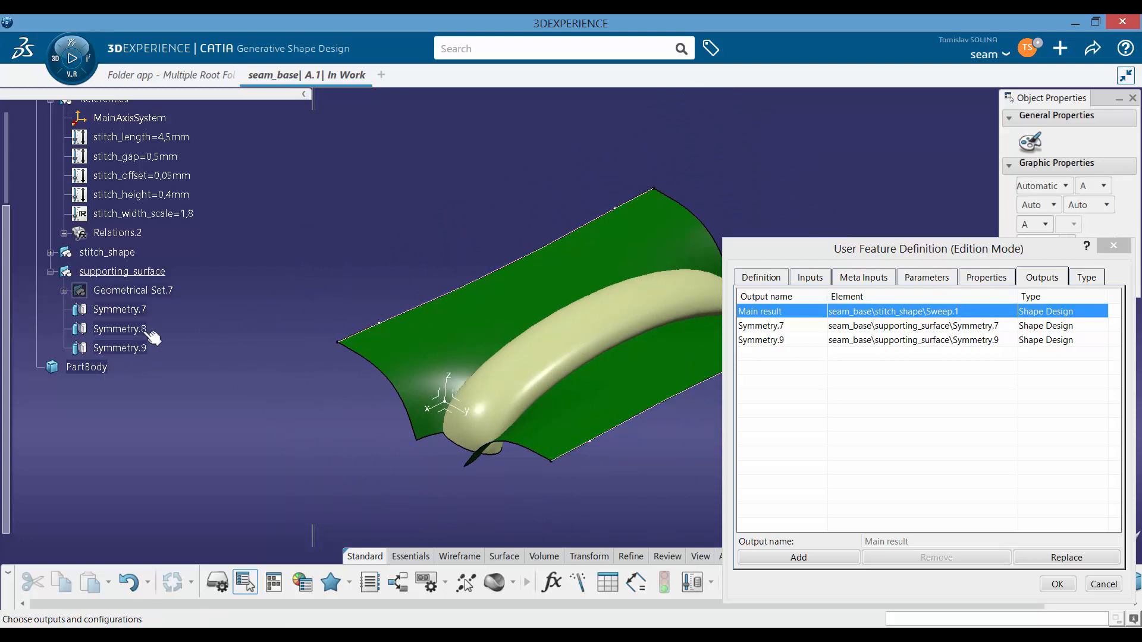
{"action": "left_click", "coordinate": [120, 329]}
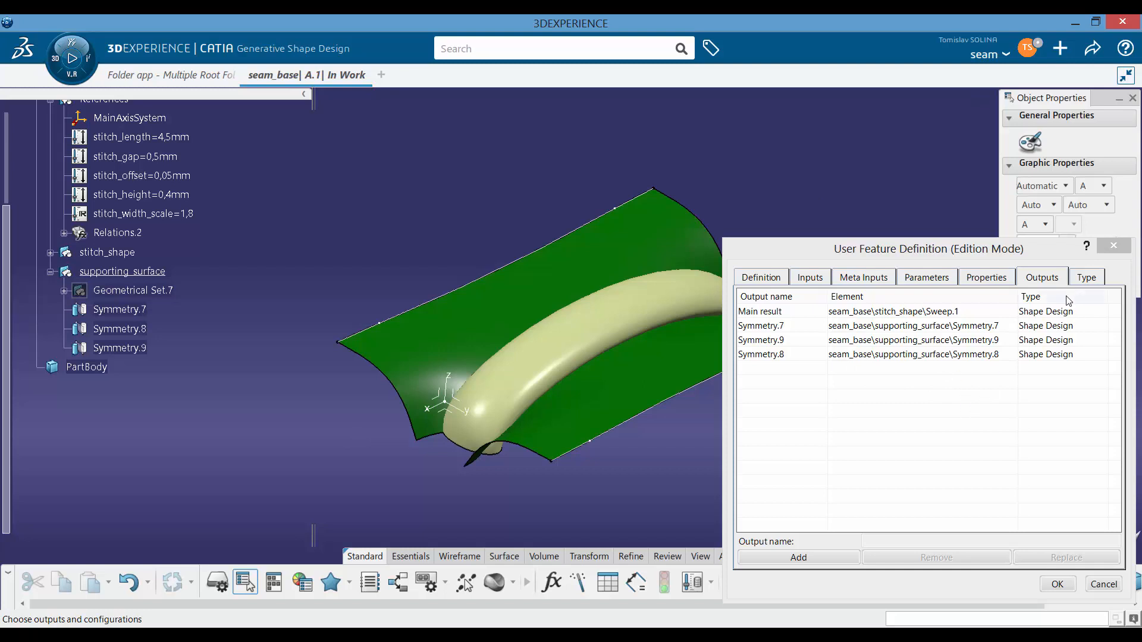
{"action": "left_click", "coordinate": [1085, 279]}
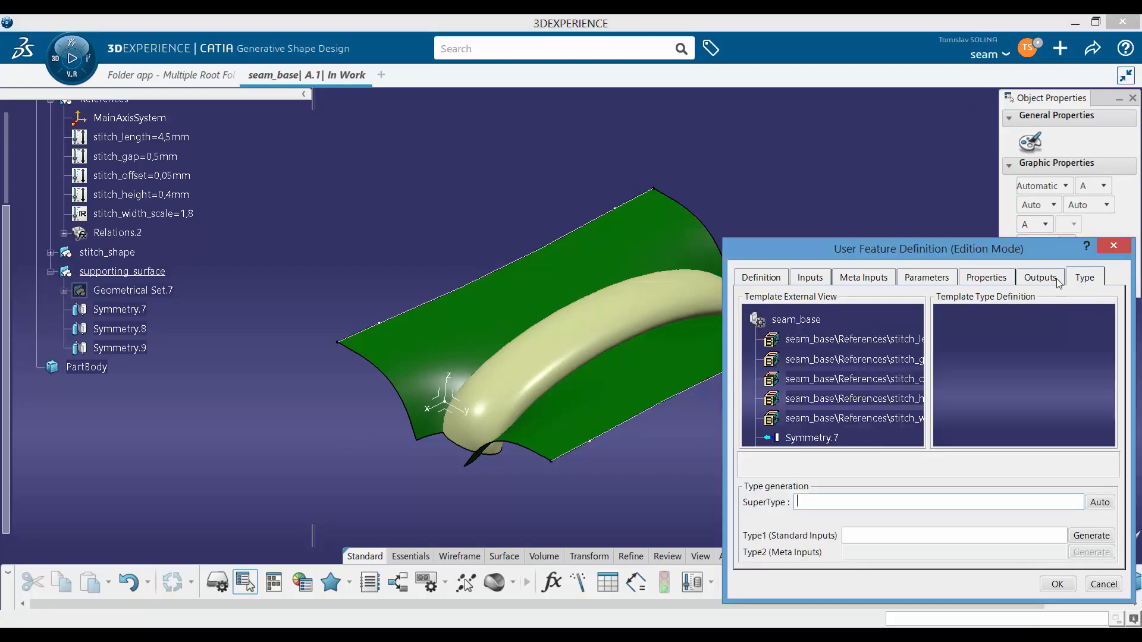
{"action": "left_click", "coordinate": [1058, 585]}
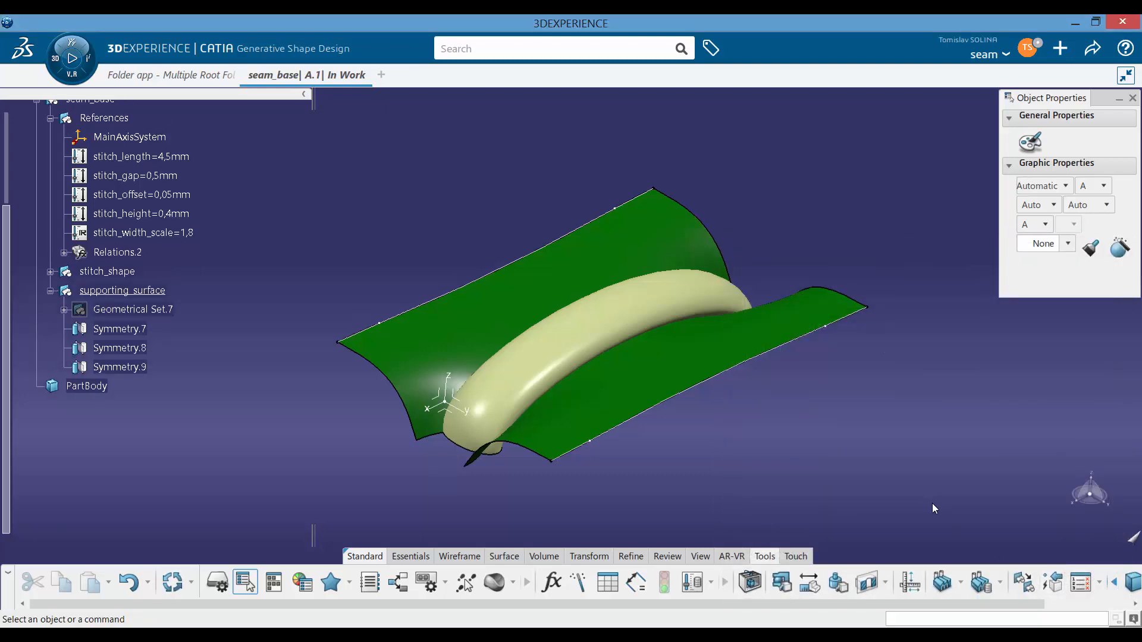
Expand the seam_base user feature under KnowledgeTemplates in the tree and update the part
{"action": "scroll", "coordinate": [121, 400], "scroll_direction": "up", "scroll_amount": 3}
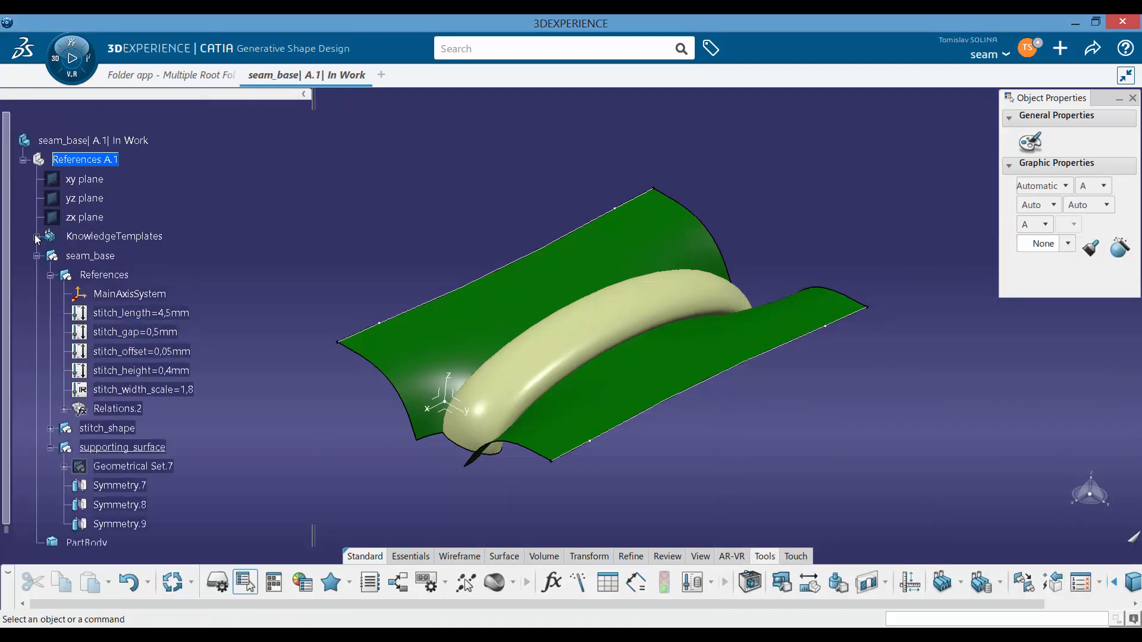
{"action": "left_click", "coordinate": [37, 237]}
{"action": "left_click", "coordinate": [50, 256]}
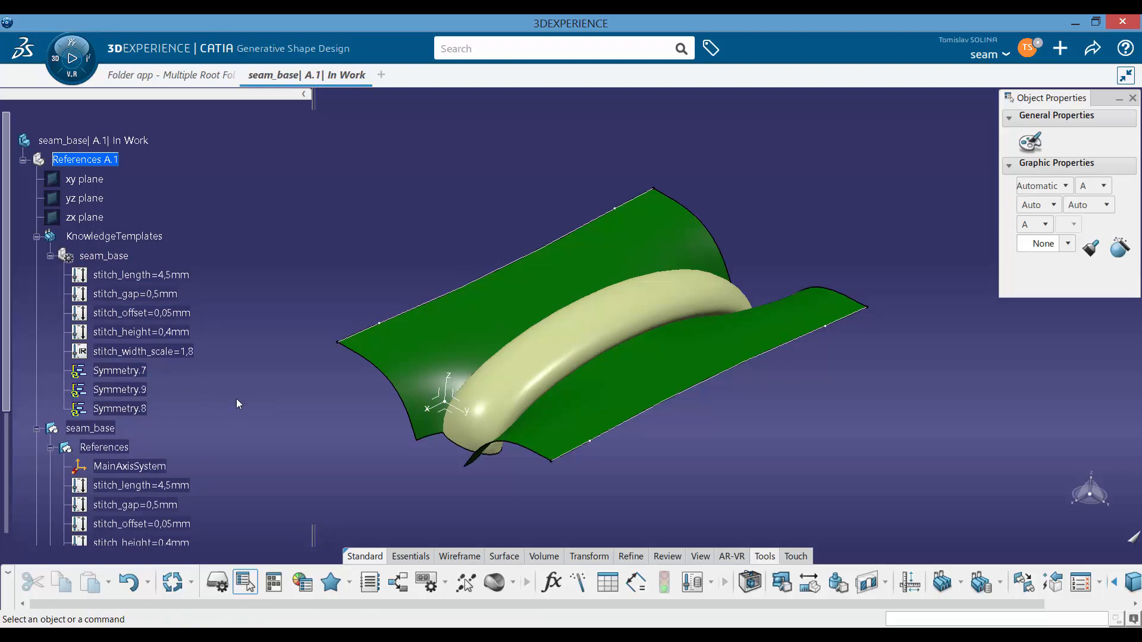
{"action": "key", "text": "ctrl+u"}
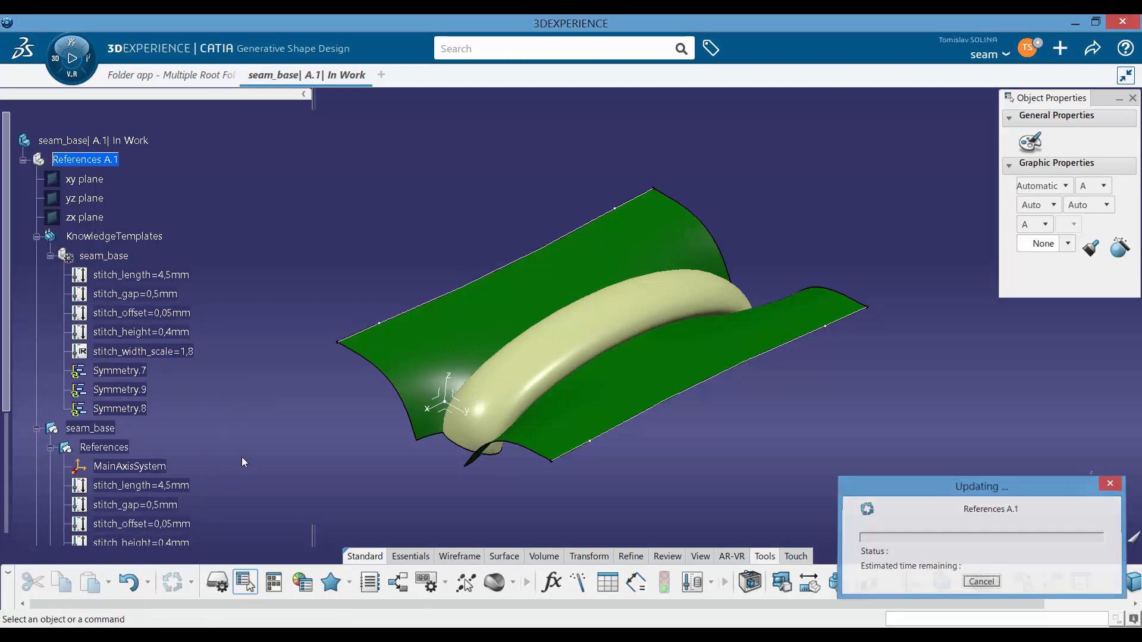
Update the seam_base user feature with its Symmetry outputs and save the part
{"action": "right_click", "coordinate": [104, 256]}
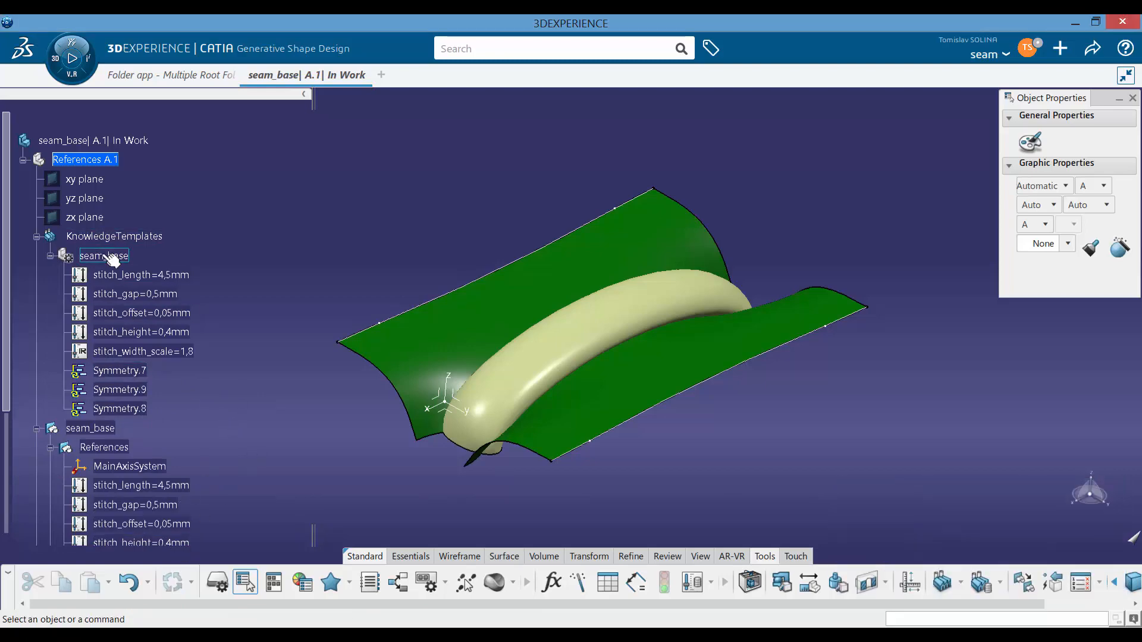
{"action": "mouse_move", "coordinate": [230, 585]}
{"action": "left_click", "coordinate": [225, 565]}
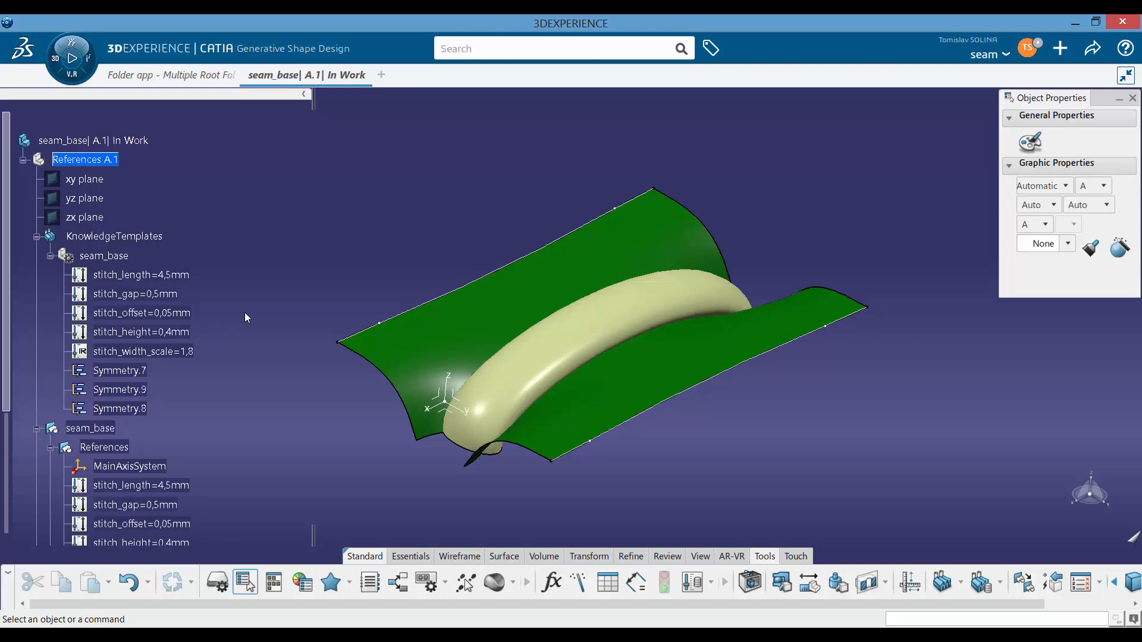
{"action": "key", "text": "ctrl+s"}
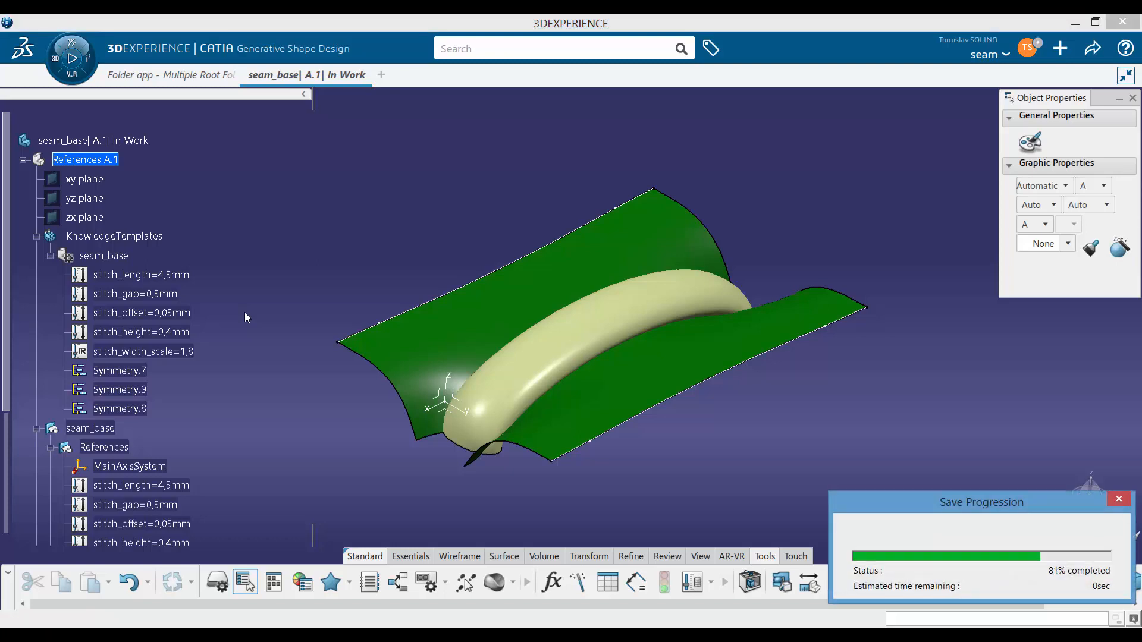